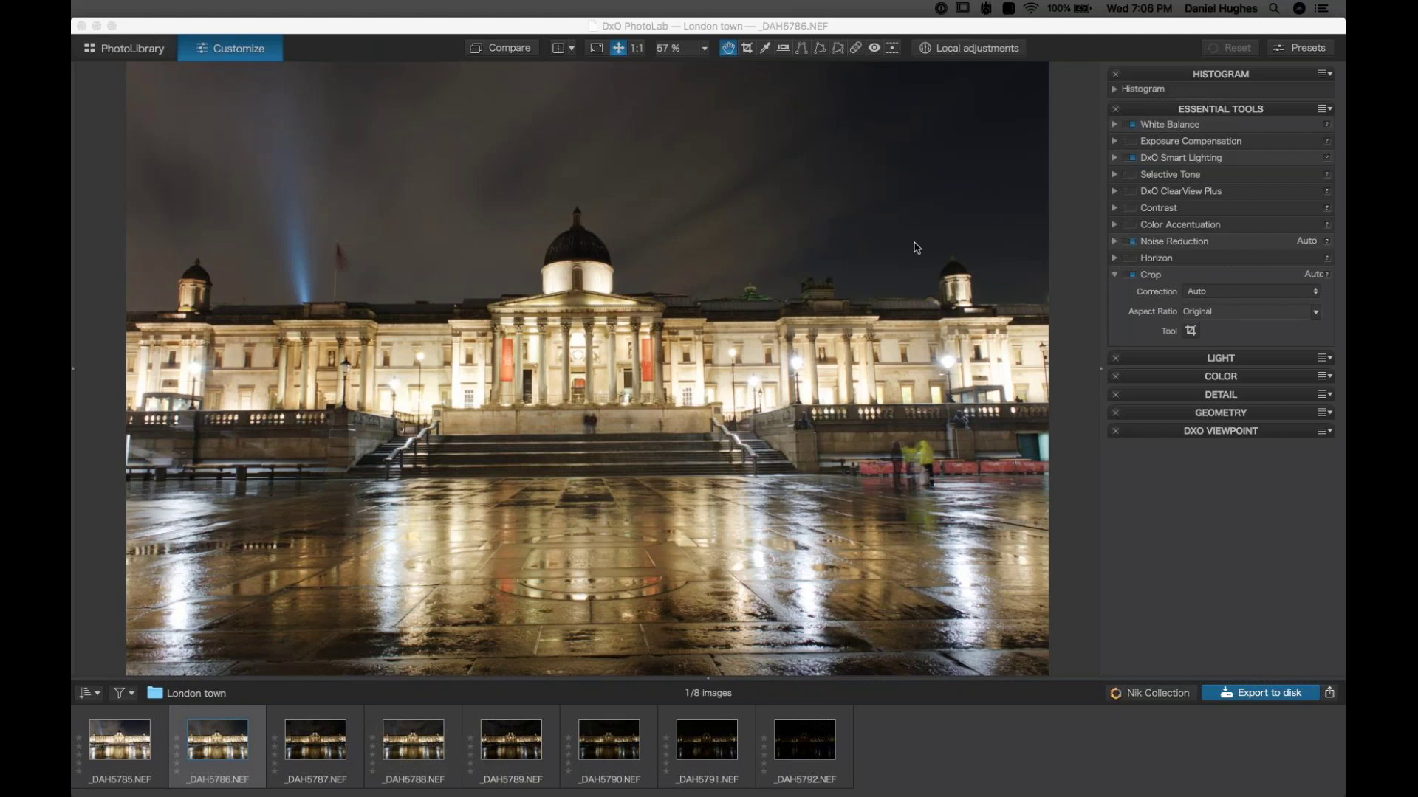
# Step: Show the brightest exposure, _DAH5785.NEF, and expand its histogram
pyautogui.click(108, 751)
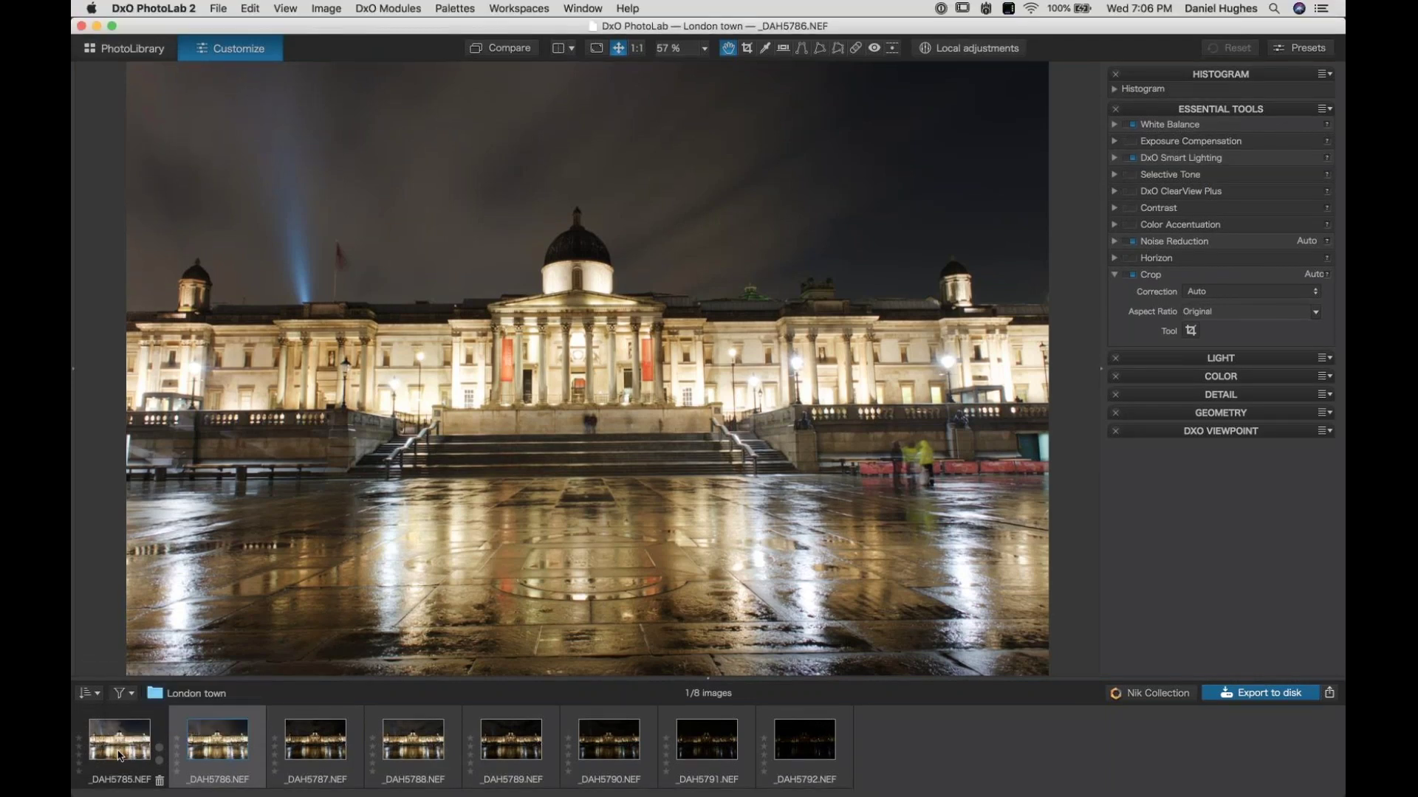
pyautogui.click(118, 754)
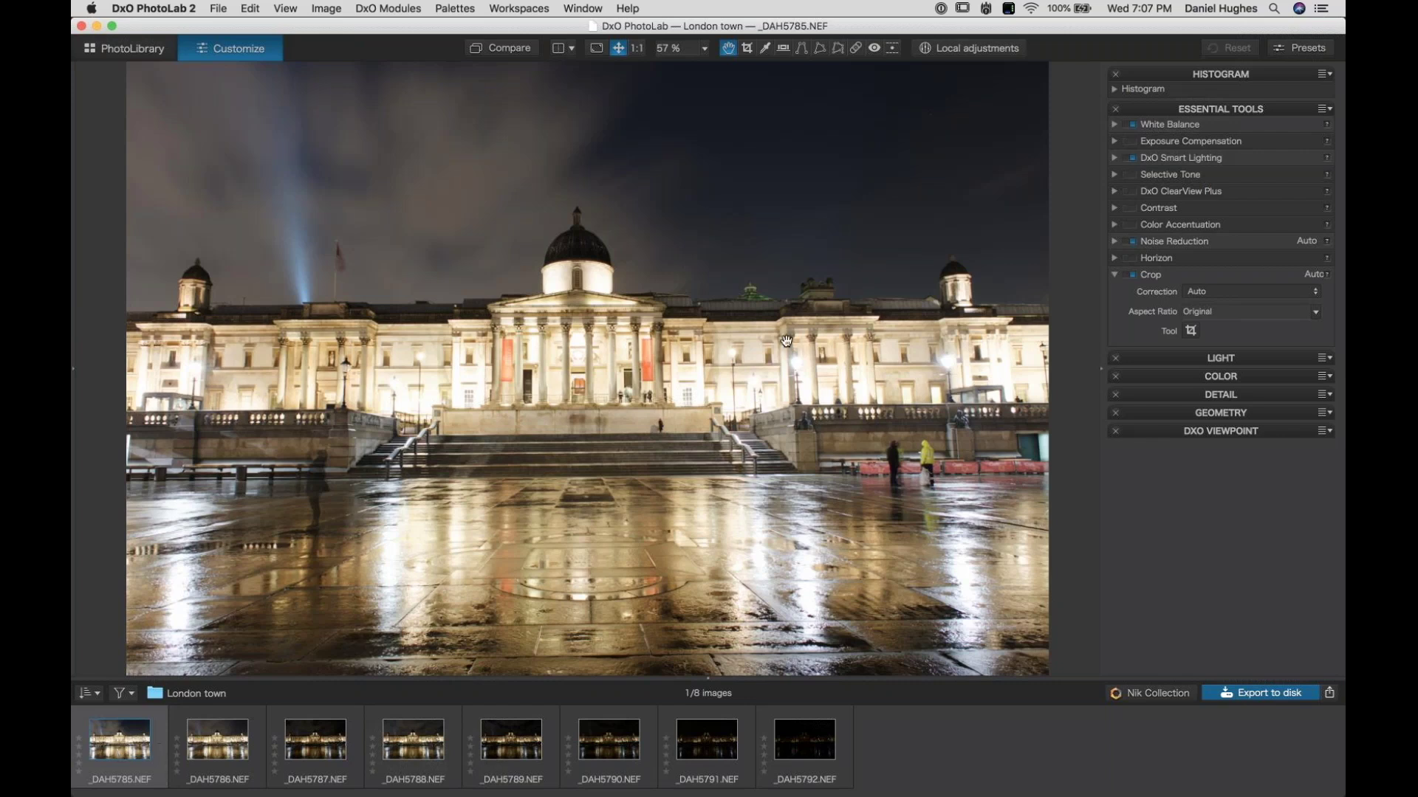
pyautogui.click(1115, 89)
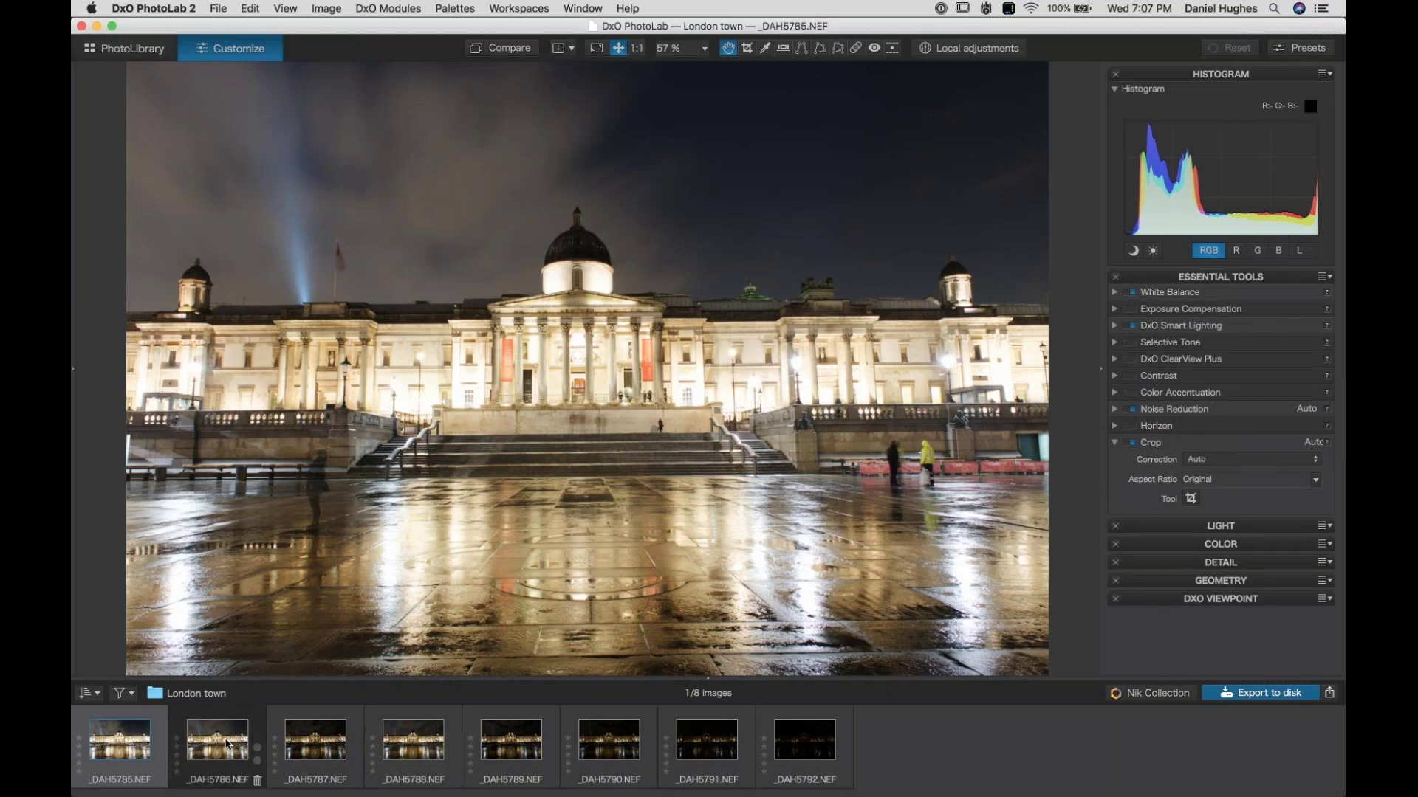
# Step: Review the bracketed exposures from _DAH5786.NEF through _DAH5792.NEF, comparing each frame's brightness and histogram
pyautogui.click(227, 744)
pyautogui.click(319, 739)
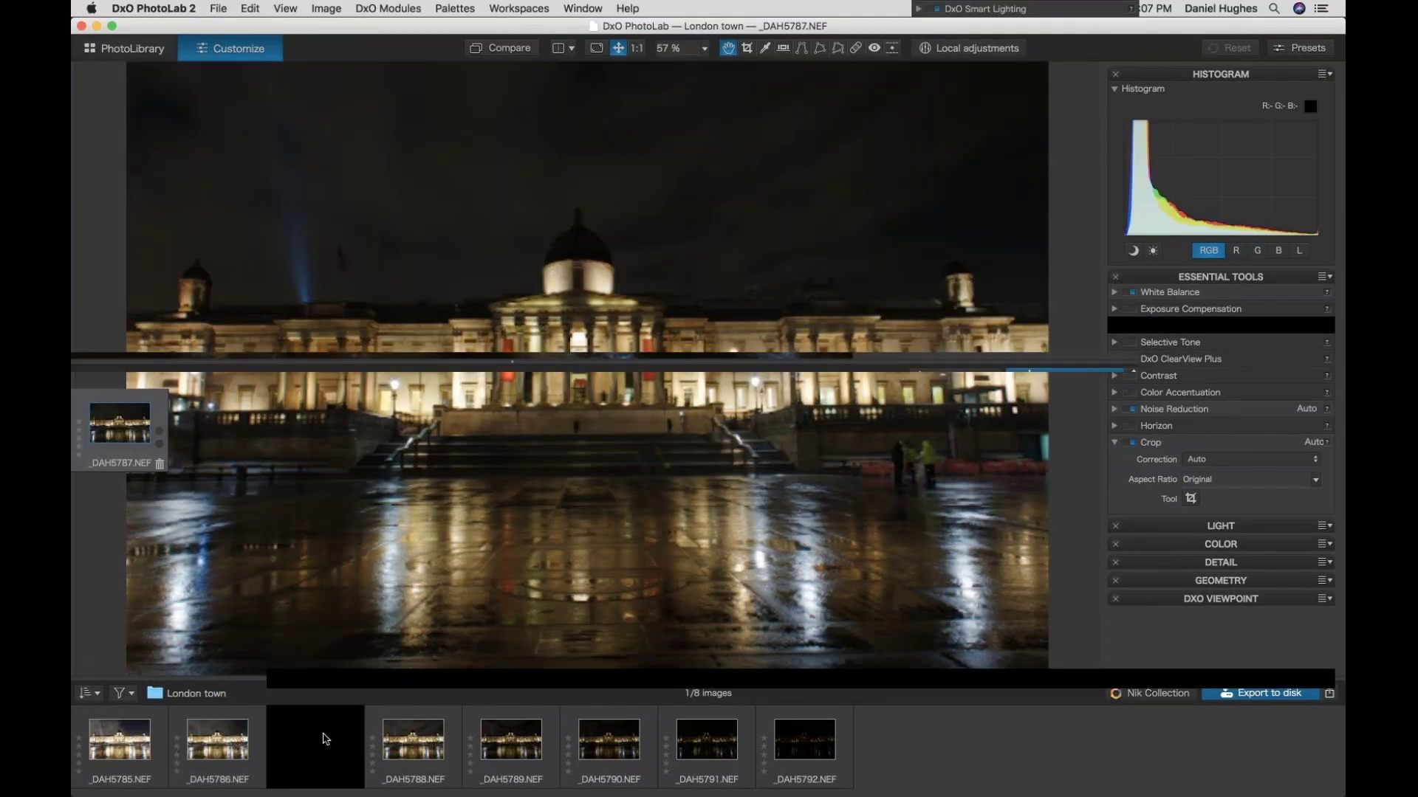
pyautogui.press('Right')
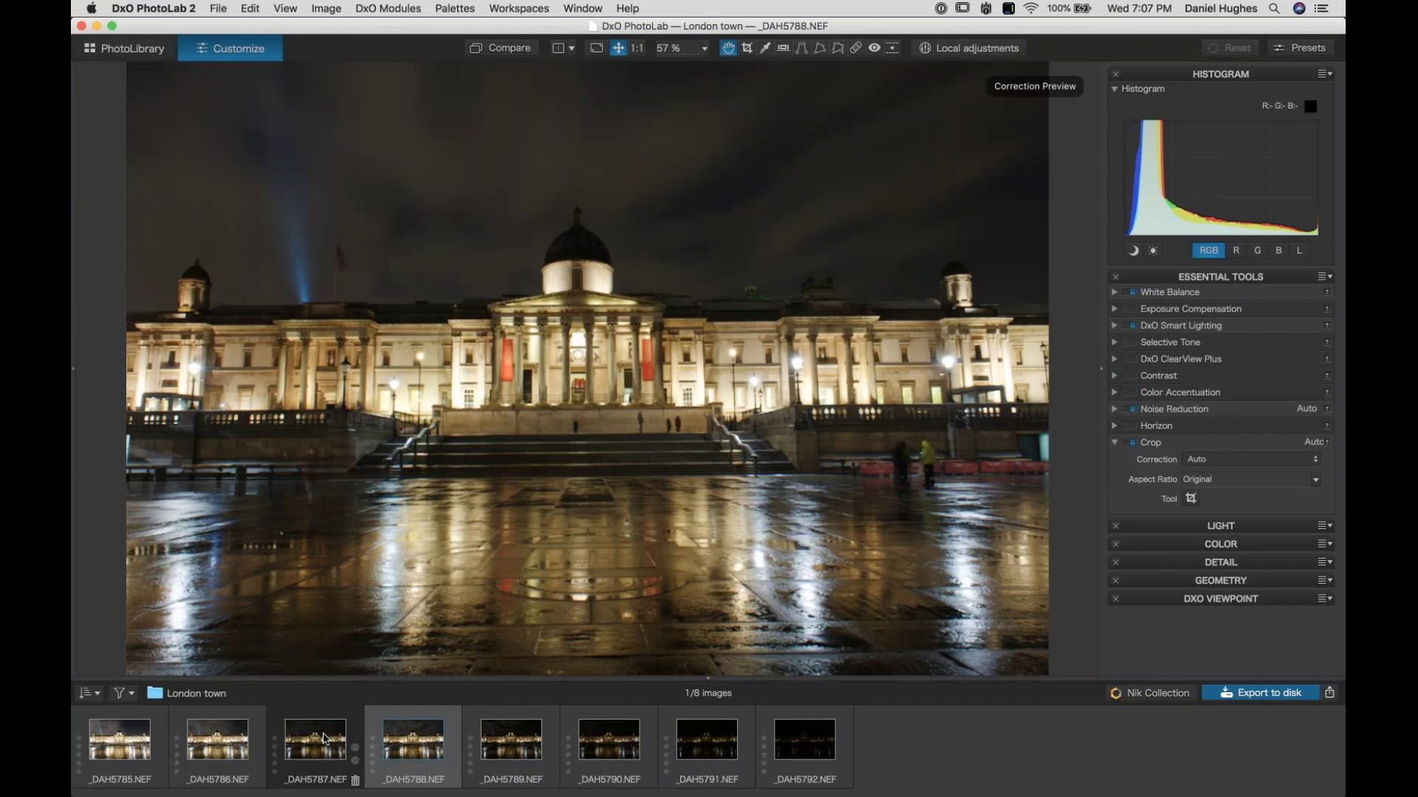
pyautogui.press('Right')
pyautogui.press('Right')
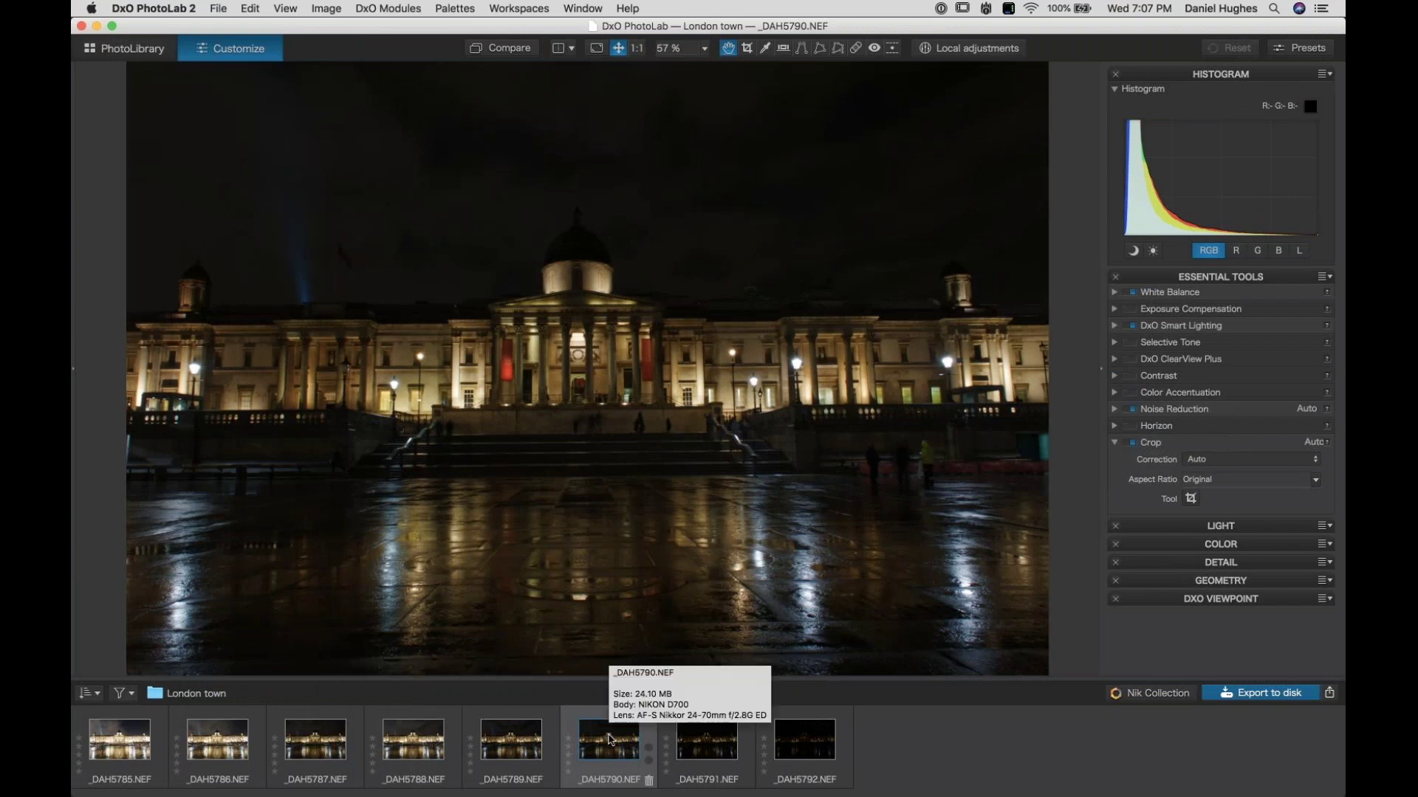
pyautogui.press('Left')
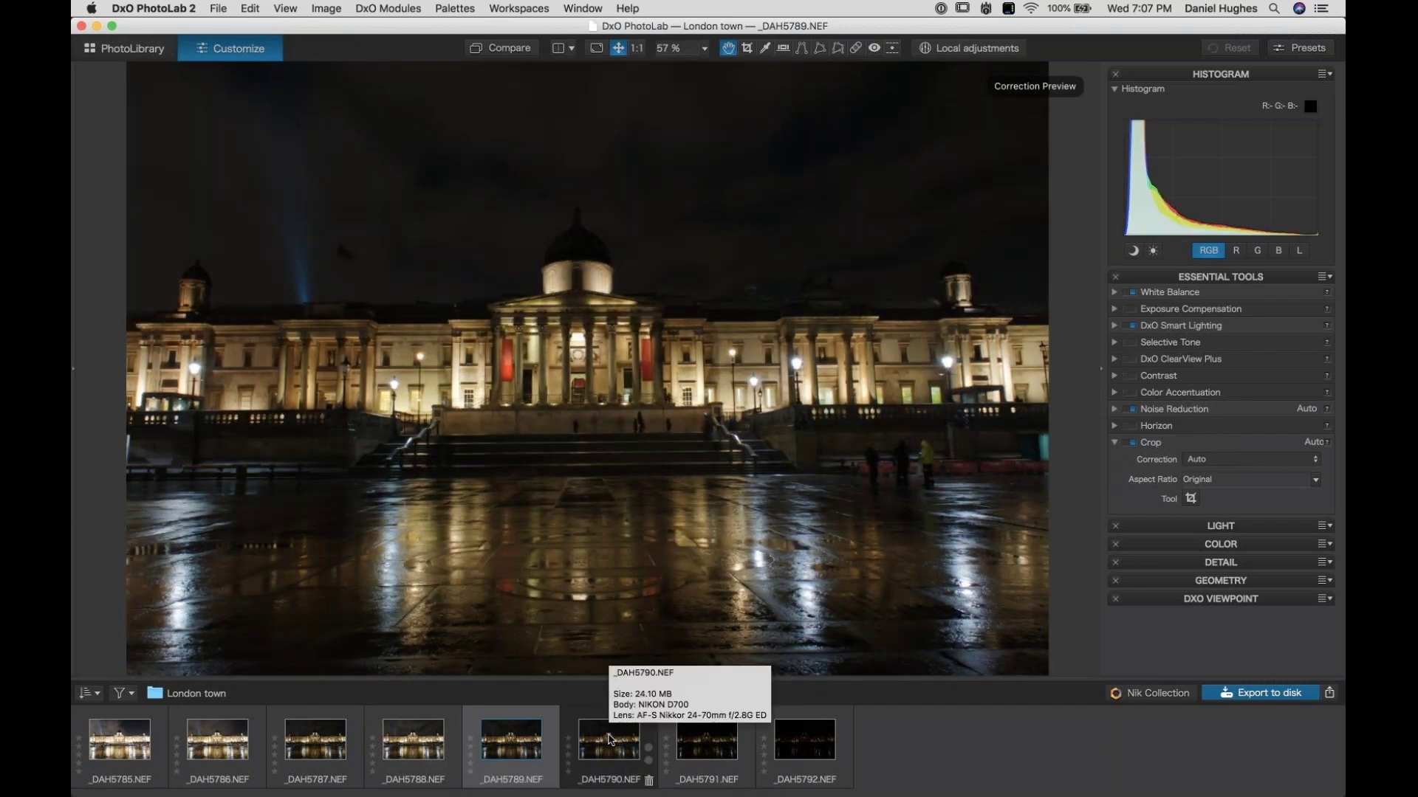
pyautogui.press('Right')
pyautogui.press('Right')
pyautogui.press('Right')
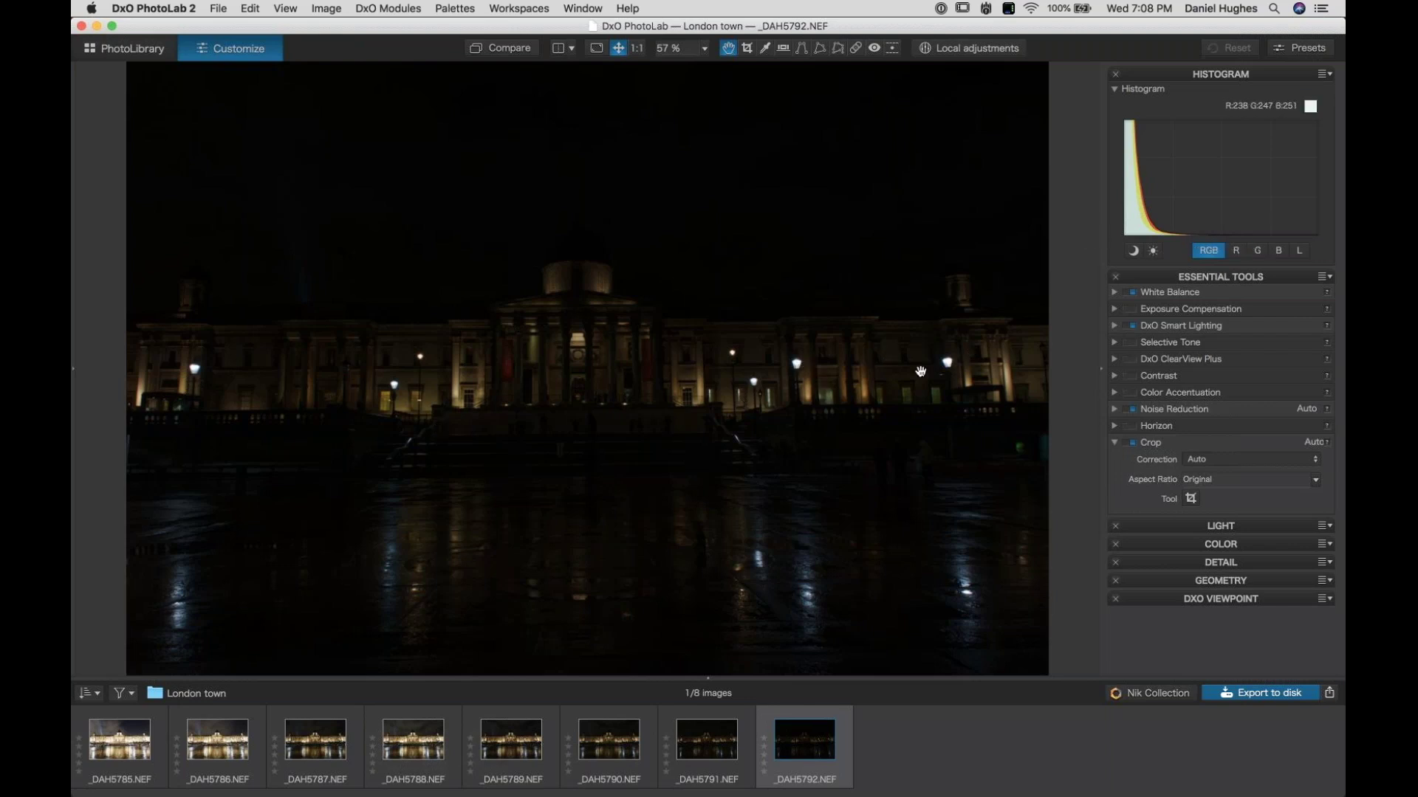
# Step: Select the seven frames _DAH5785.NEF through _DAH5791.NEF, leaving out the darkest one
pyautogui.click(713, 737)
pyautogui.click(140, 714)
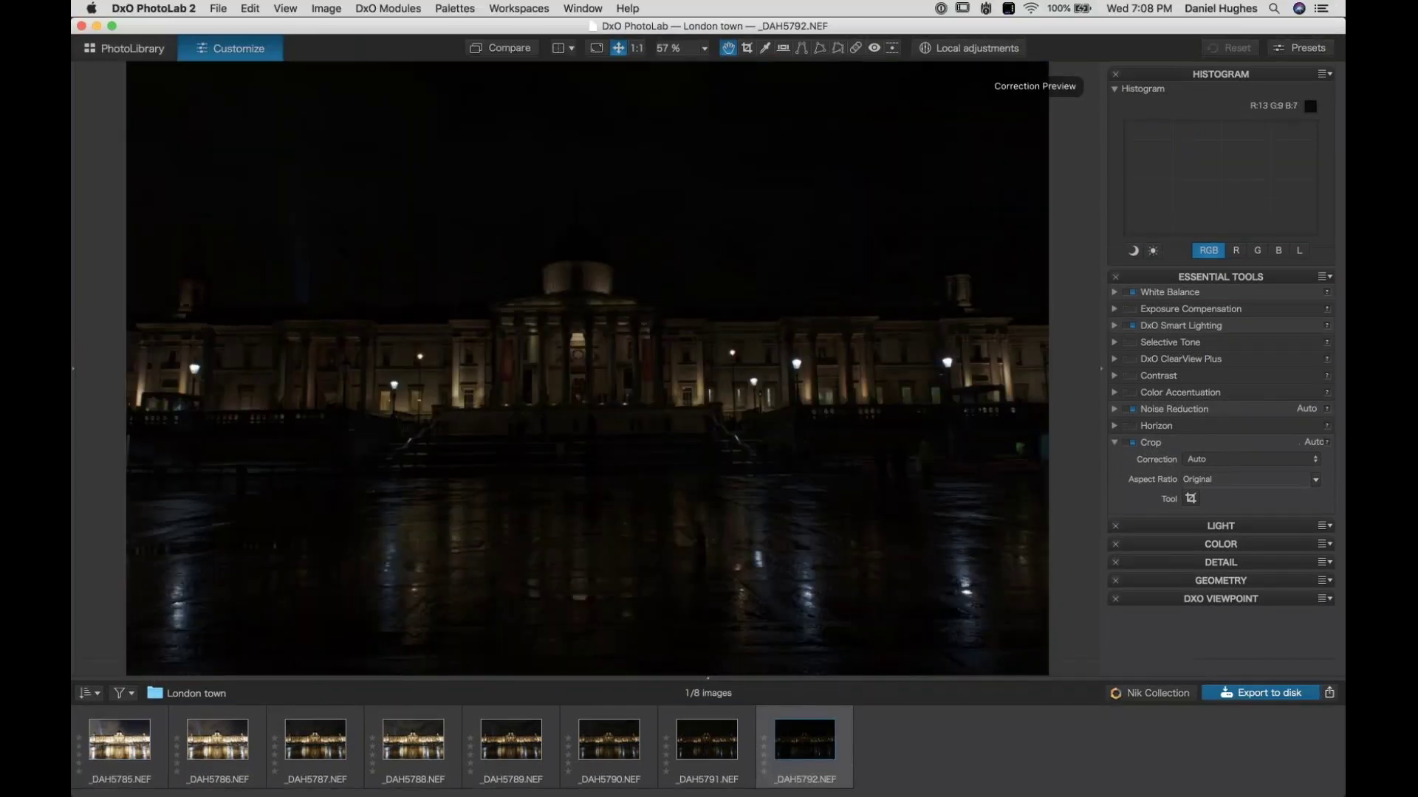
pyautogui.click(698, 750)
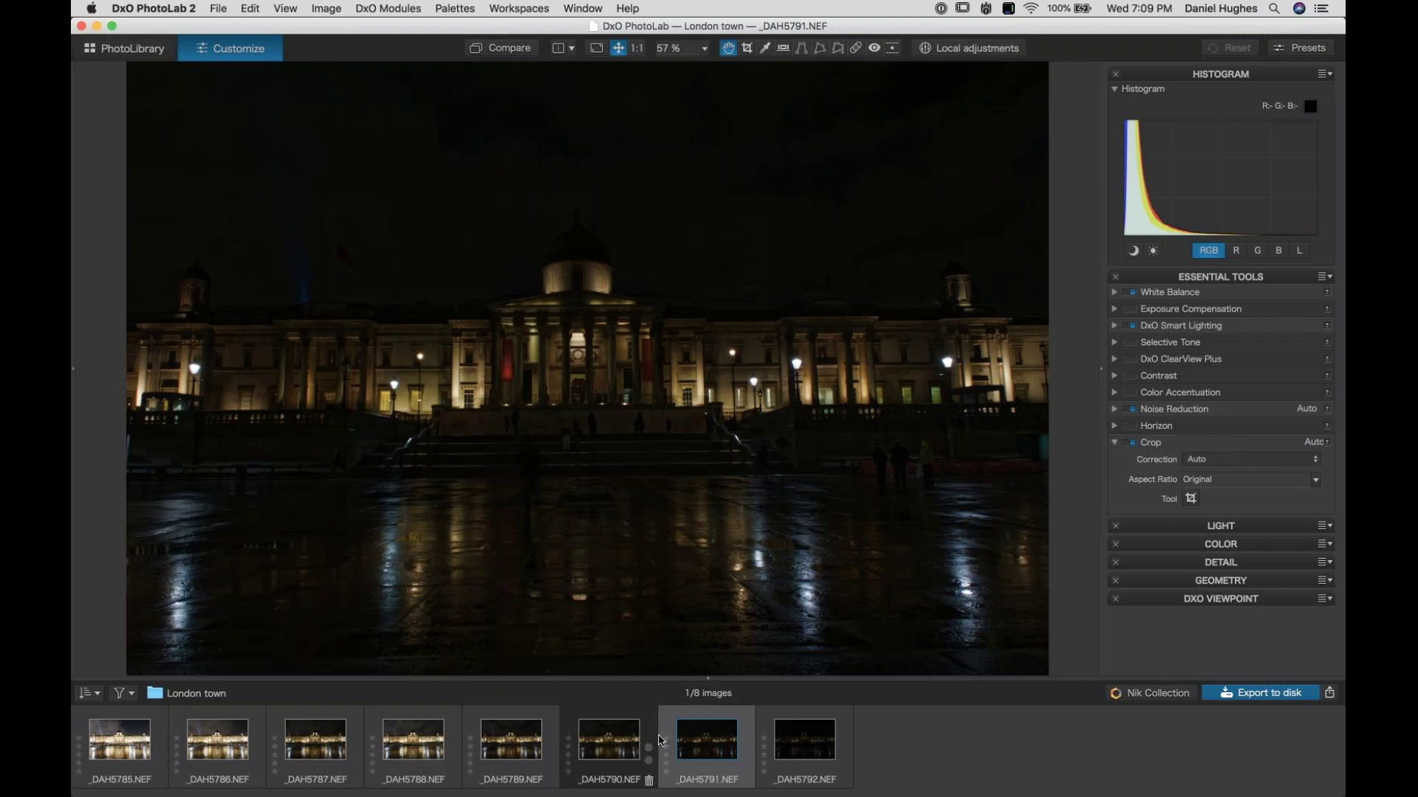
pyautogui.keyDown('shift'); pyautogui.click(131, 748); pyautogui.keyUp('shift')
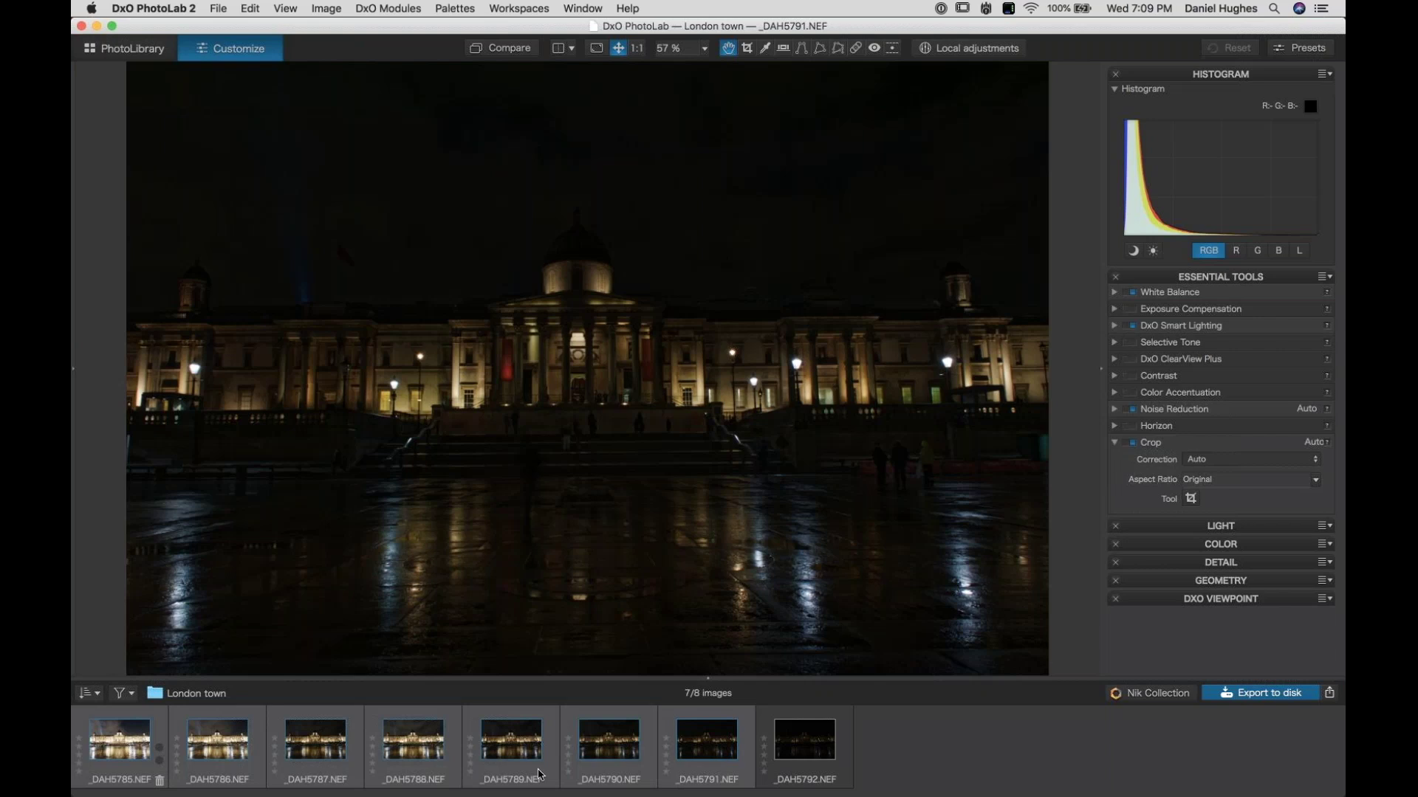
# Step: Review the exposures in reverse order from _DAH5792.NEF back to _DAH5786.NEF
pyautogui.press('Right')
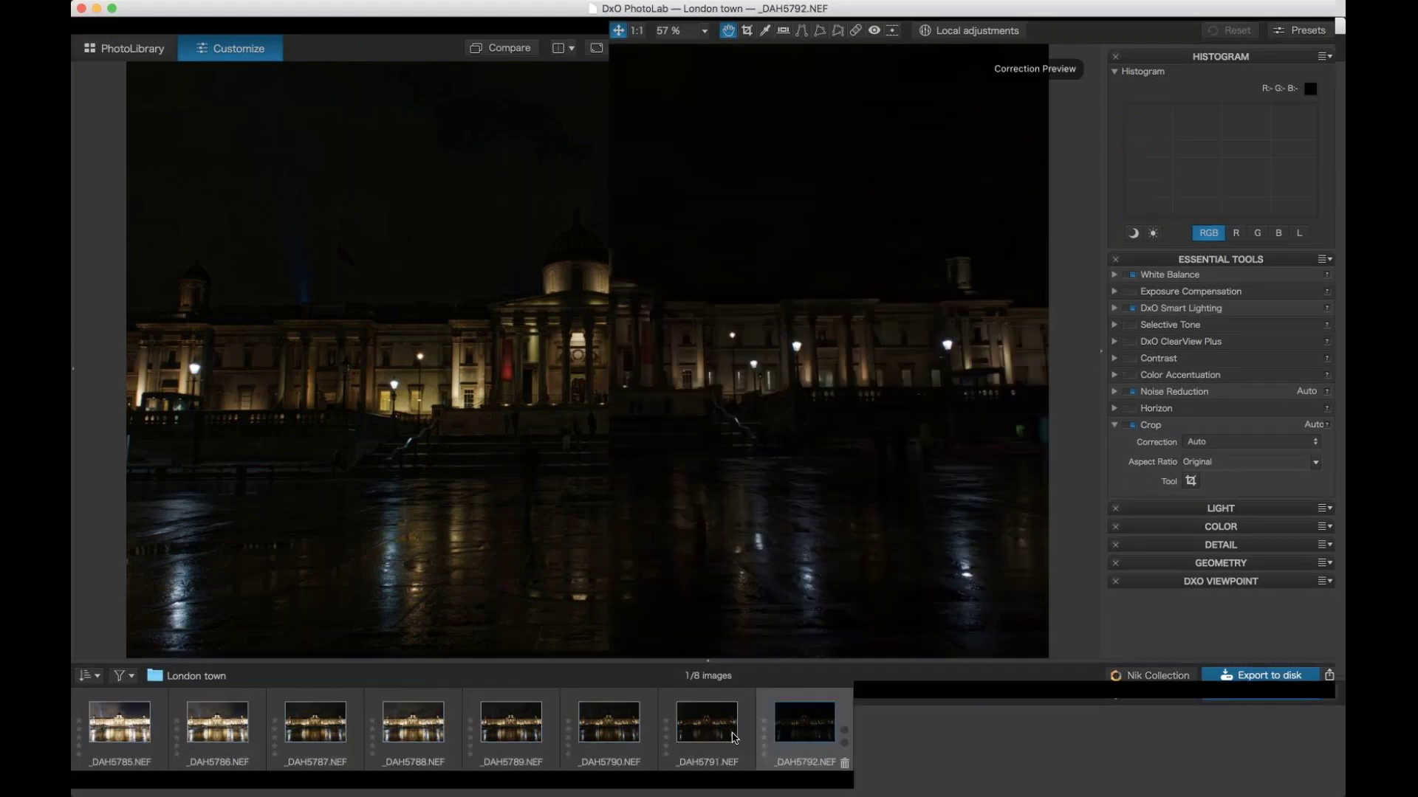
pyautogui.click(720, 744)
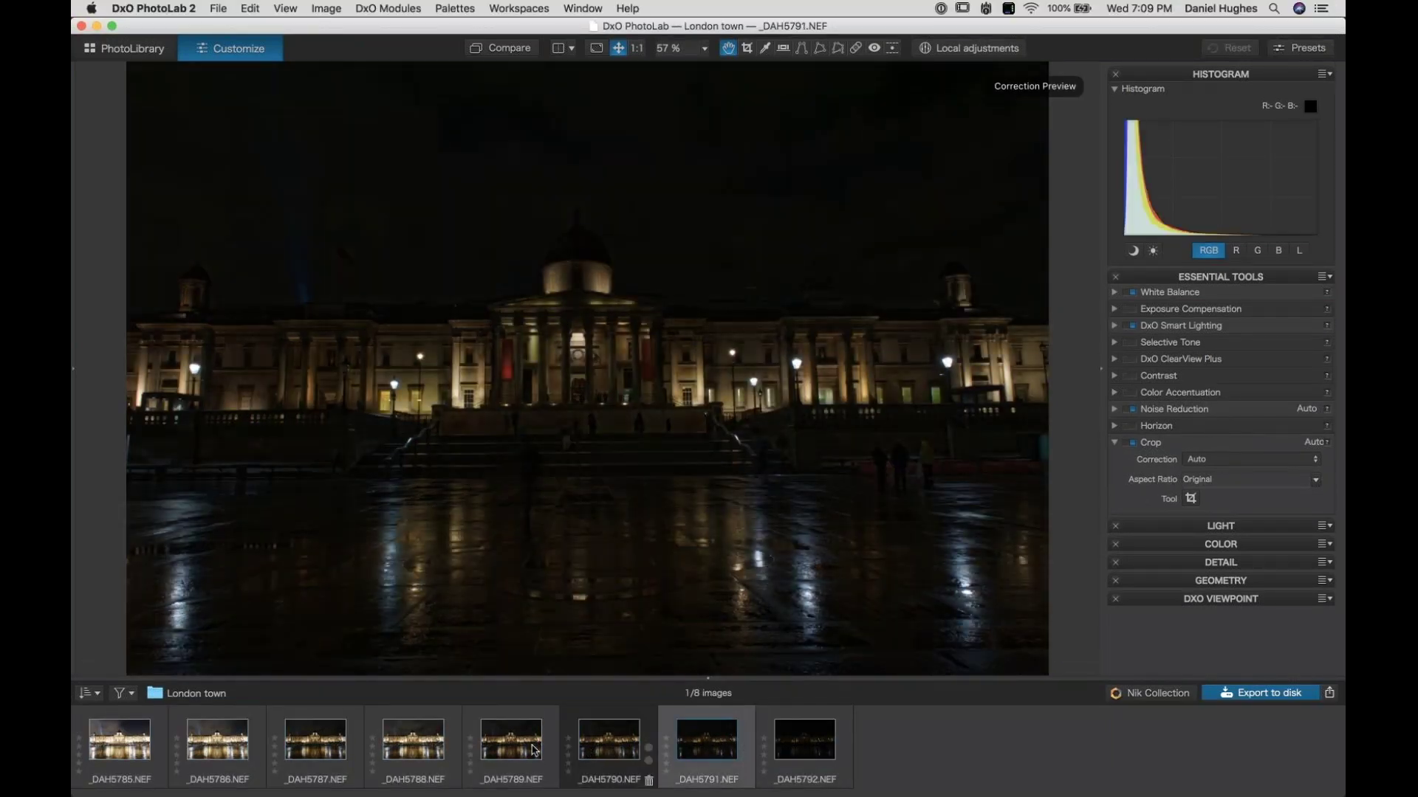
pyautogui.press('Left')
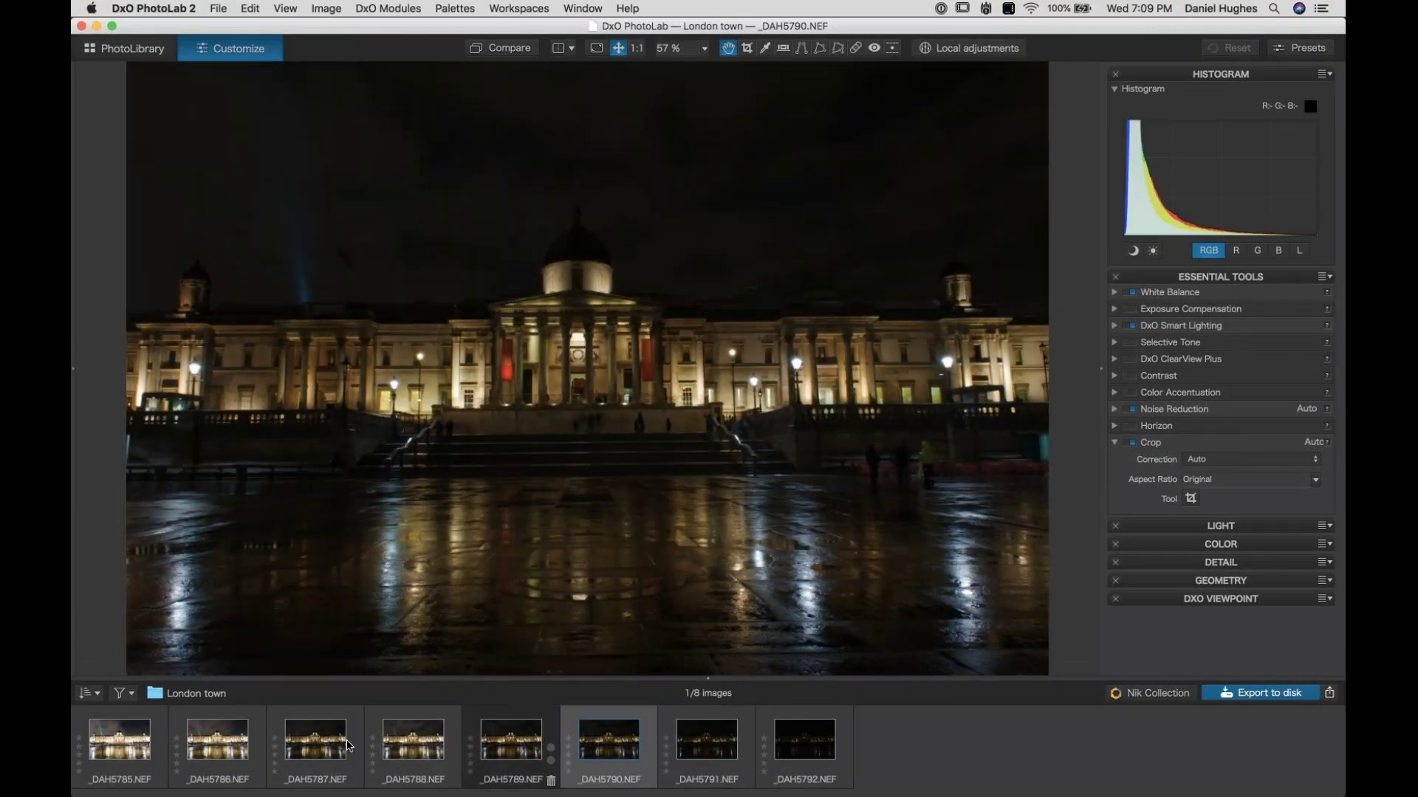
pyautogui.press('Left')
pyautogui.press('Left')
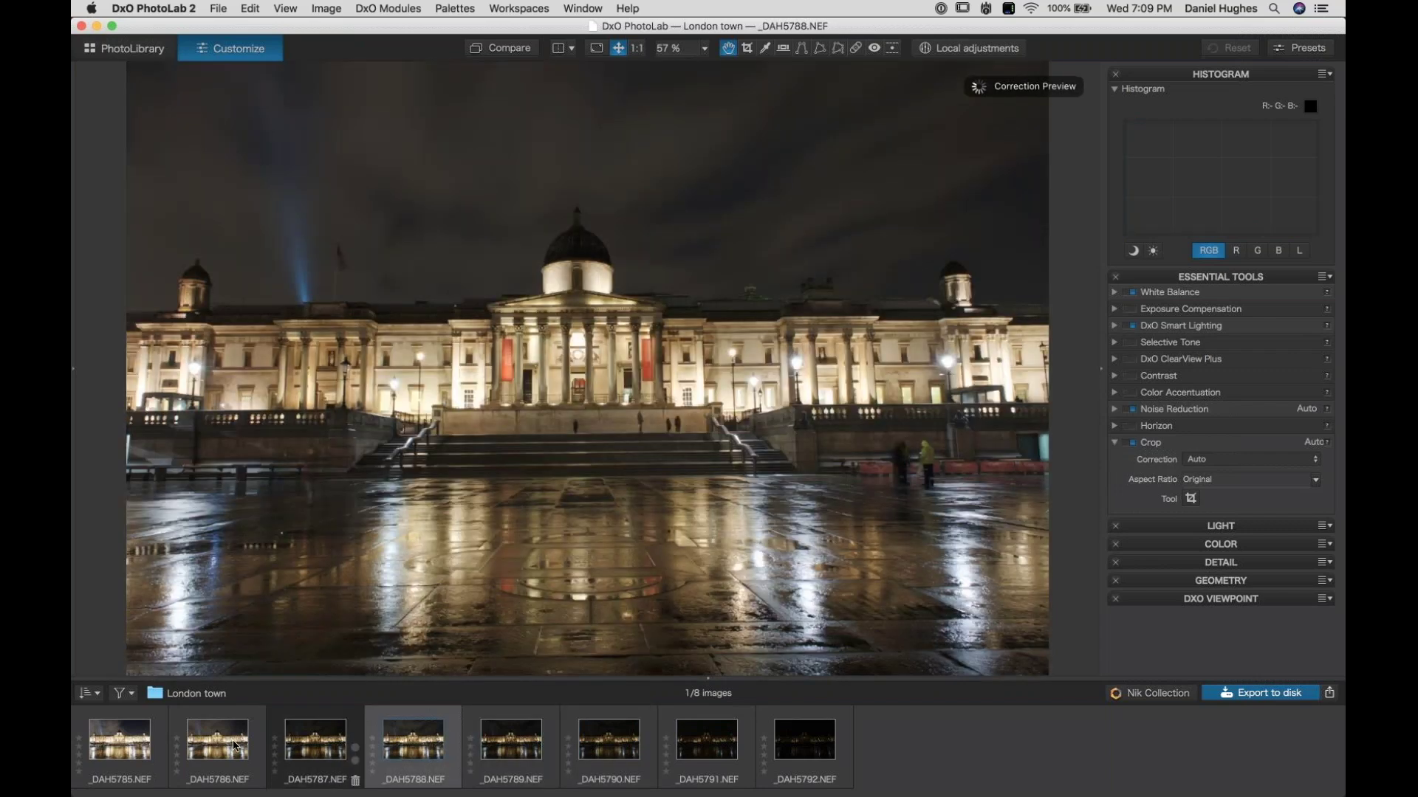
pyautogui.press('Left')
pyautogui.press('Left')
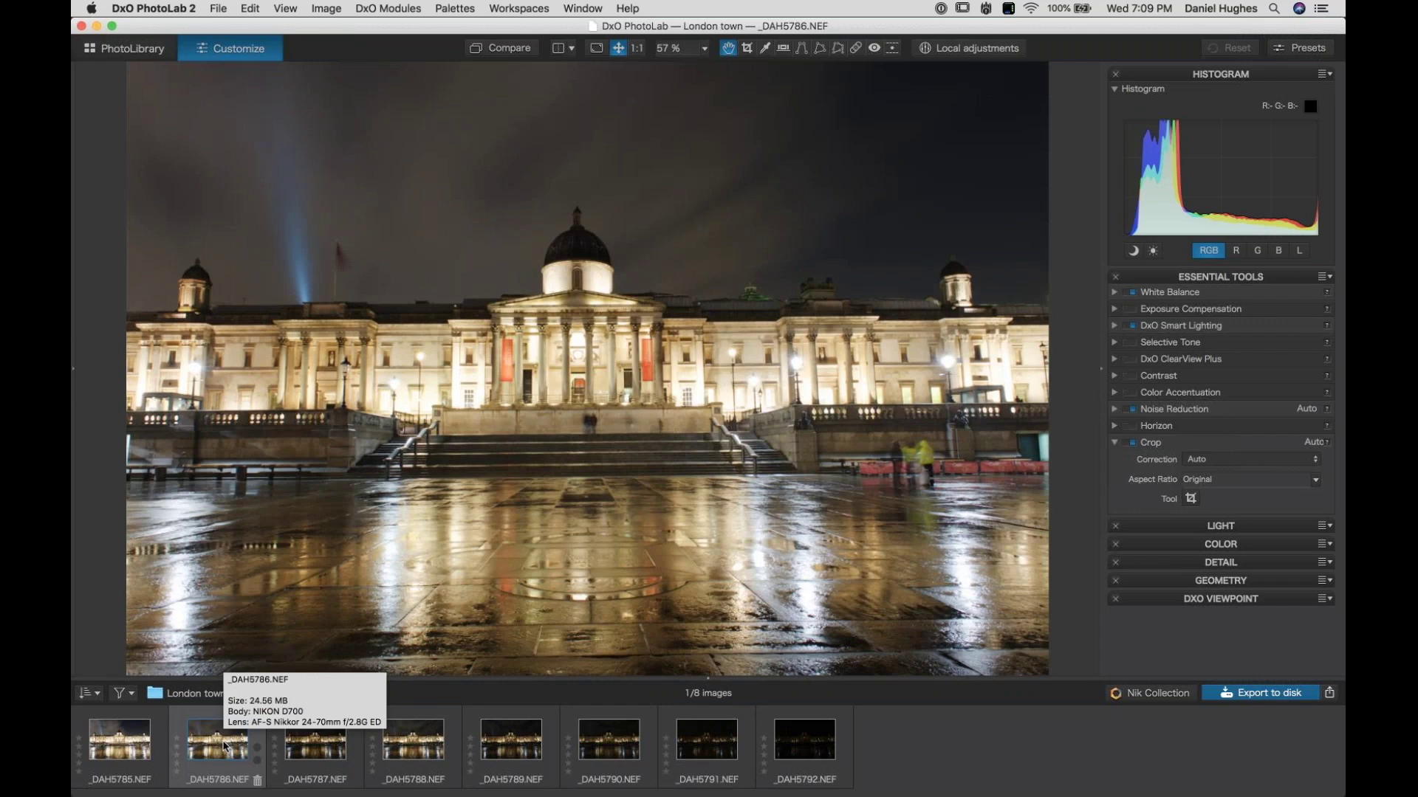
# Step: Turn off DxO Smart Lighting for _DAH5786.NEF, collapse the Crop settings, and compare the photo with and without the lighting correction
pyautogui.click(1133, 326)
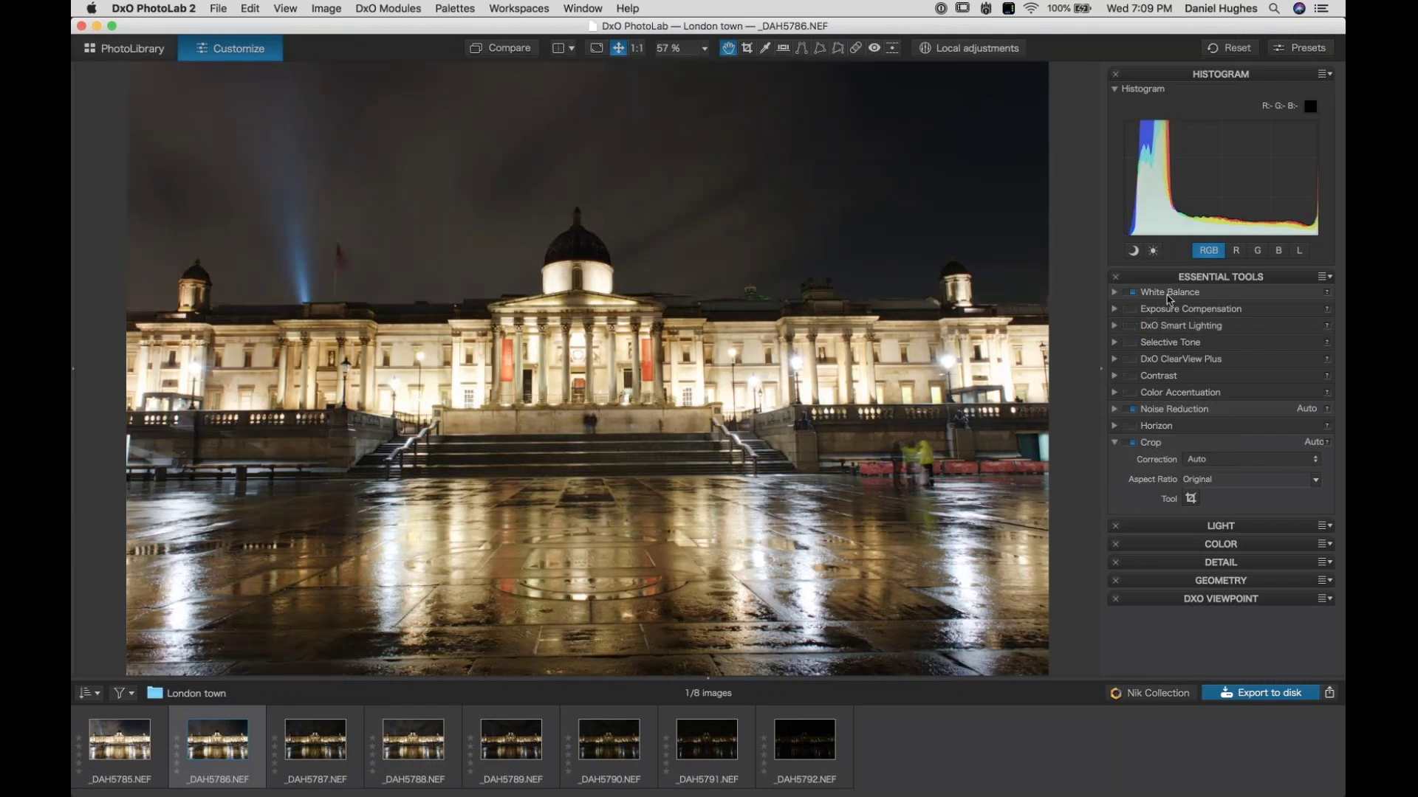
pyautogui.click(1115, 443)
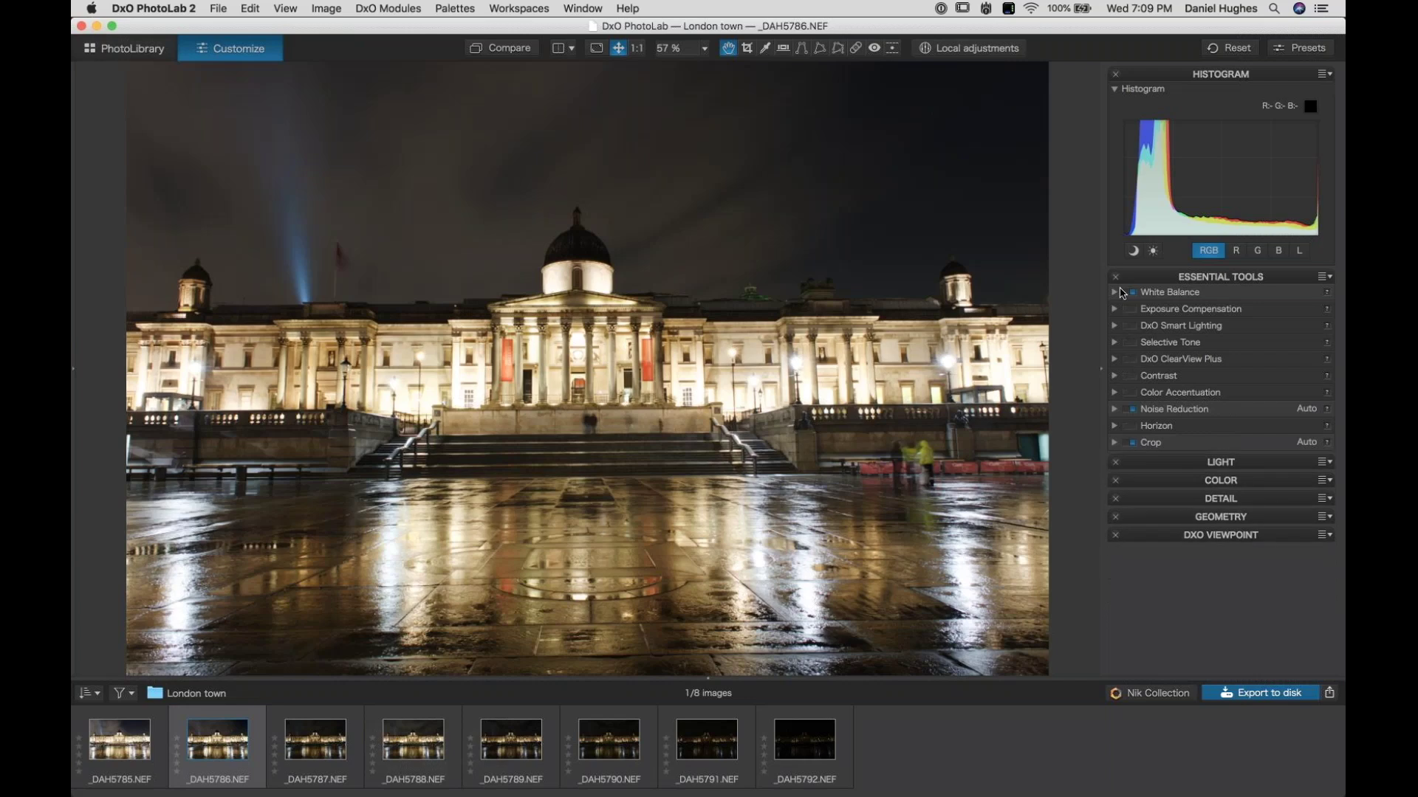
pyautogui.click(1134, 330)
pyautogui.click(1134, 330)
pyautogui.click(1134, 330)
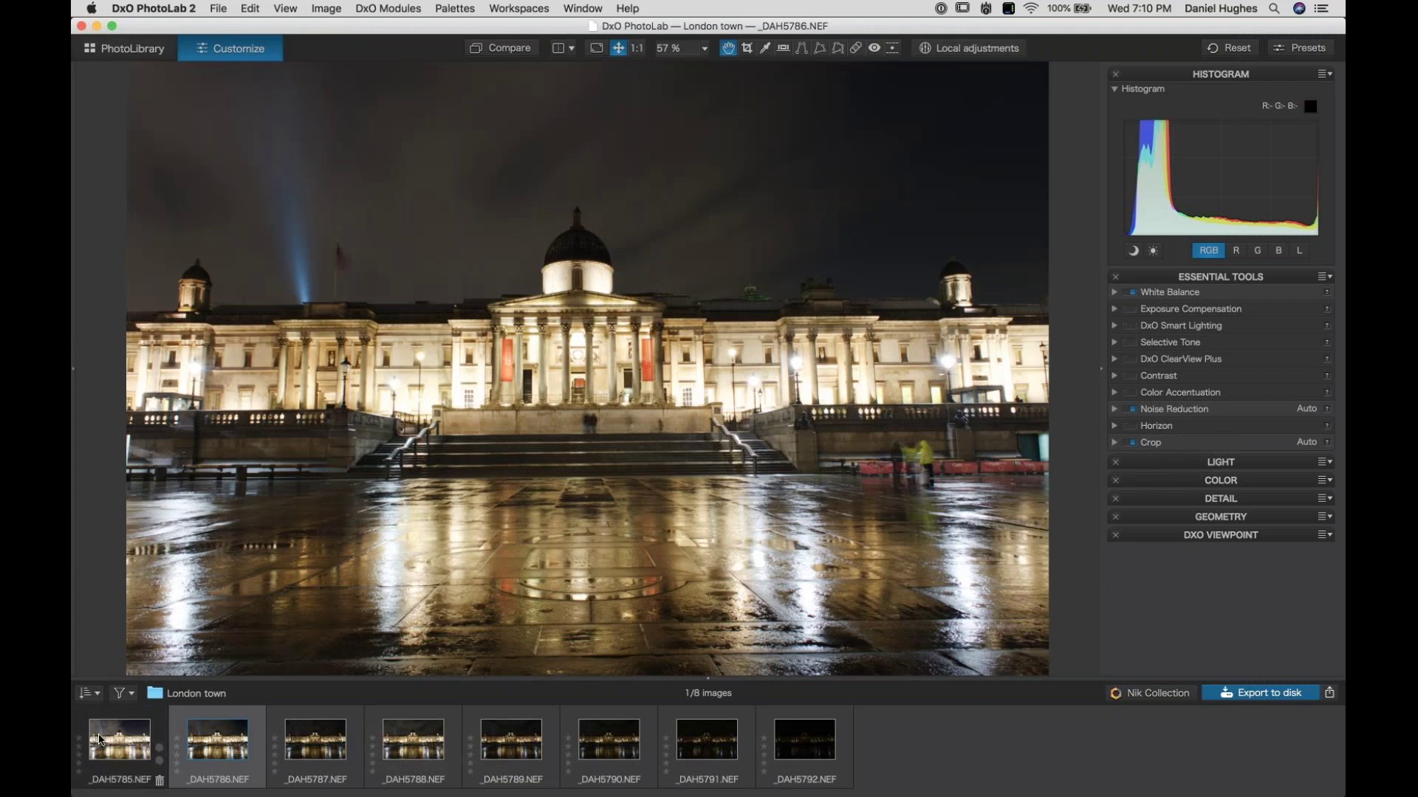
# Step: Turn off DxO Smart Lighting for _DAH5785.NEF and for each frame from _DAH5787.NEF through _DAH5791.NEF
pyautogui.click(101, 739)
pyautogui.click(1132, 325)
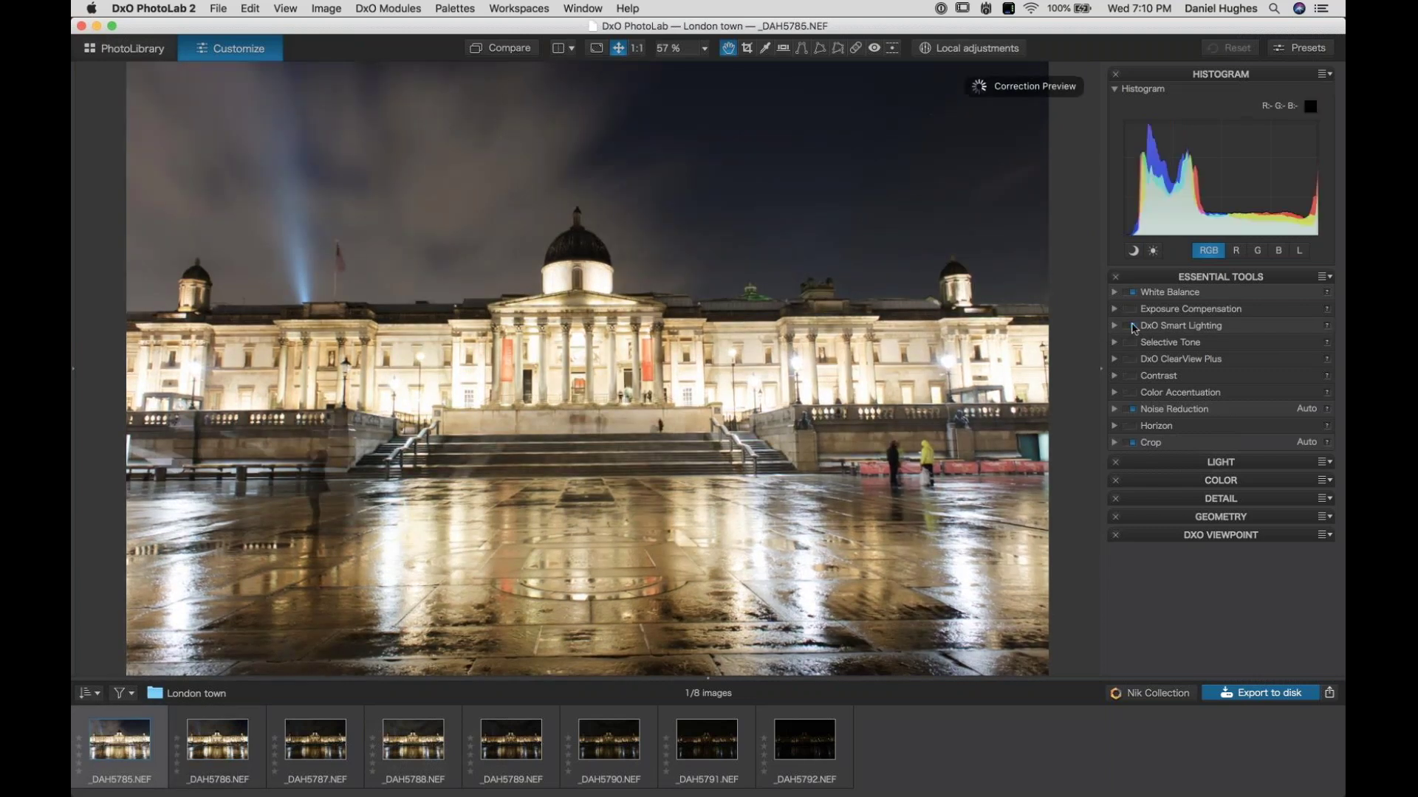
pyautogui.click(329, 747)
pyautogui.click(1133, 326)
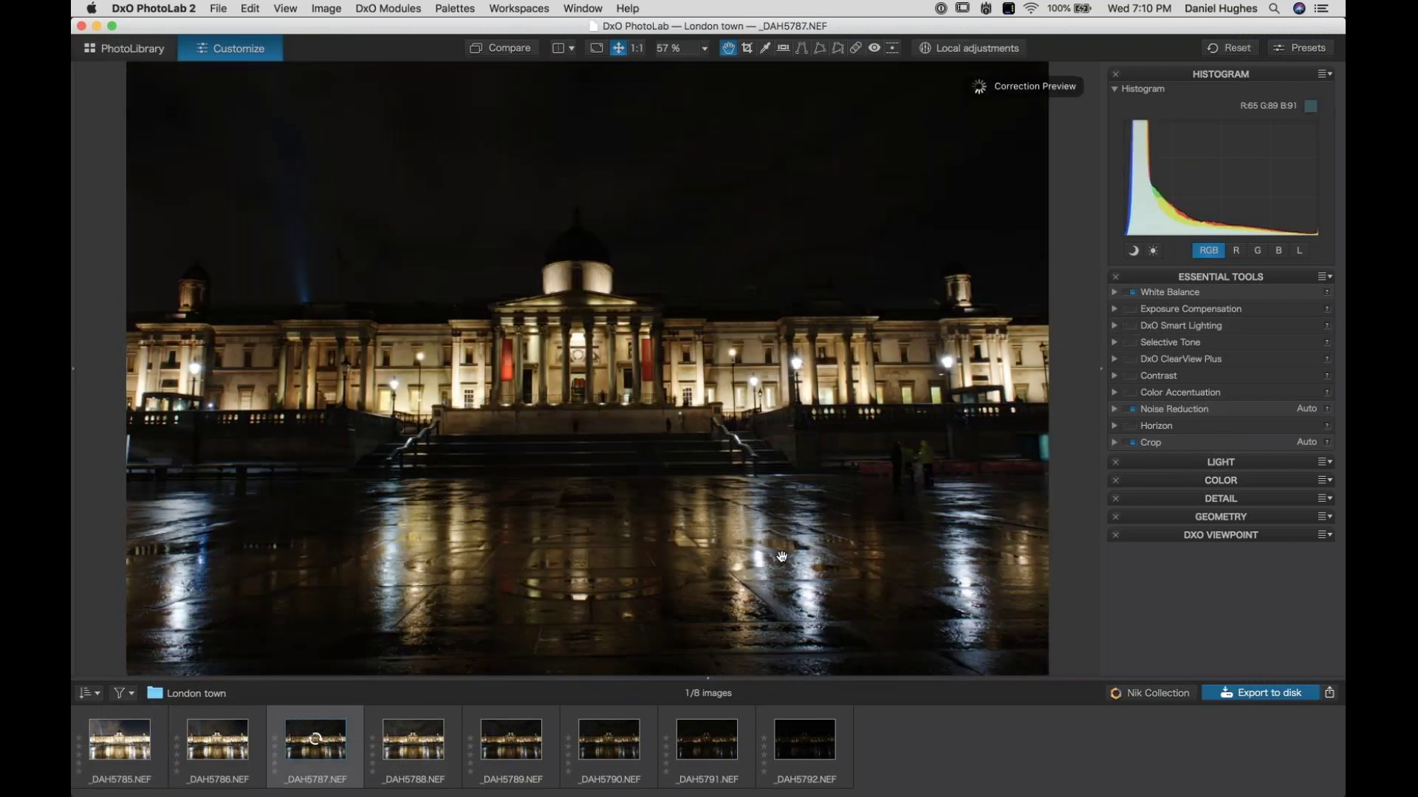
pyautogui.click(414, 741)
pyautogui.click(1133, 326)
pyautogui.click(511, 741)
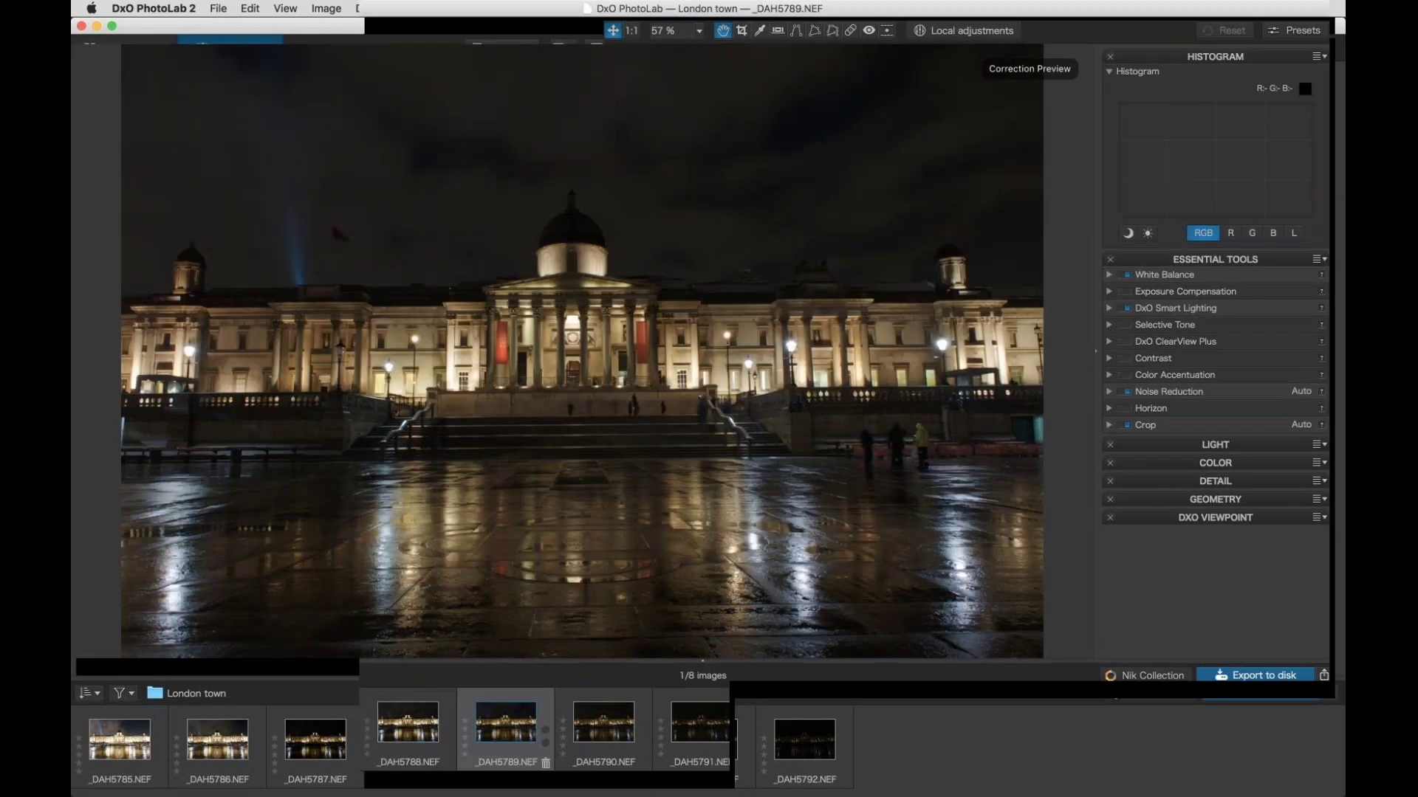
pyautogui.click(1134, 326)
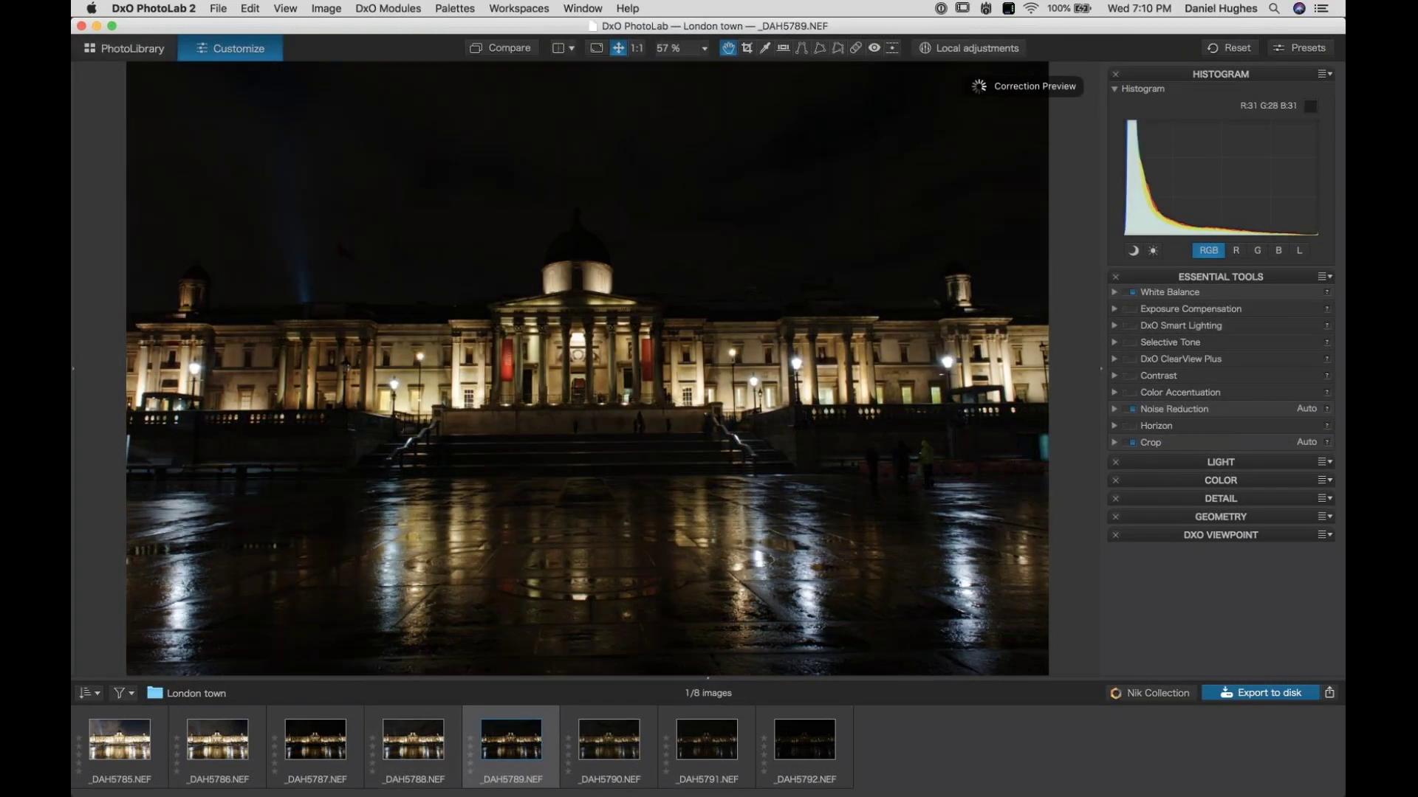
pyautogui.click(609, 740)
pyautogui.click(706, 741)
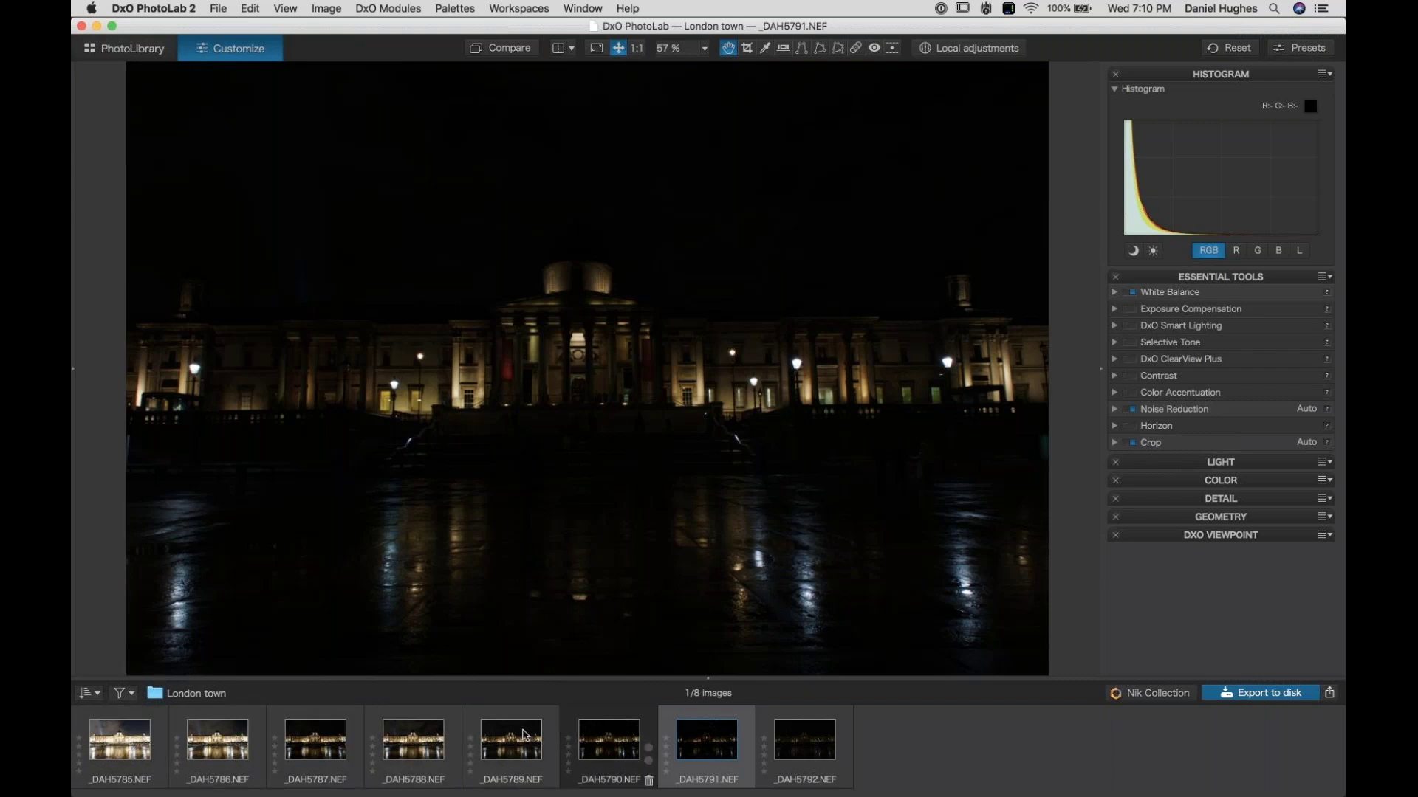
# Step: Select frames _DAH5785.NEF through _DAH5791.NEF and open the Nik Collection plugin selector, taking a brief look at its export settings
pyautogui.keyDown('shift'); pyautogui.click(116, 749); pyautogui.keyUp('shift')
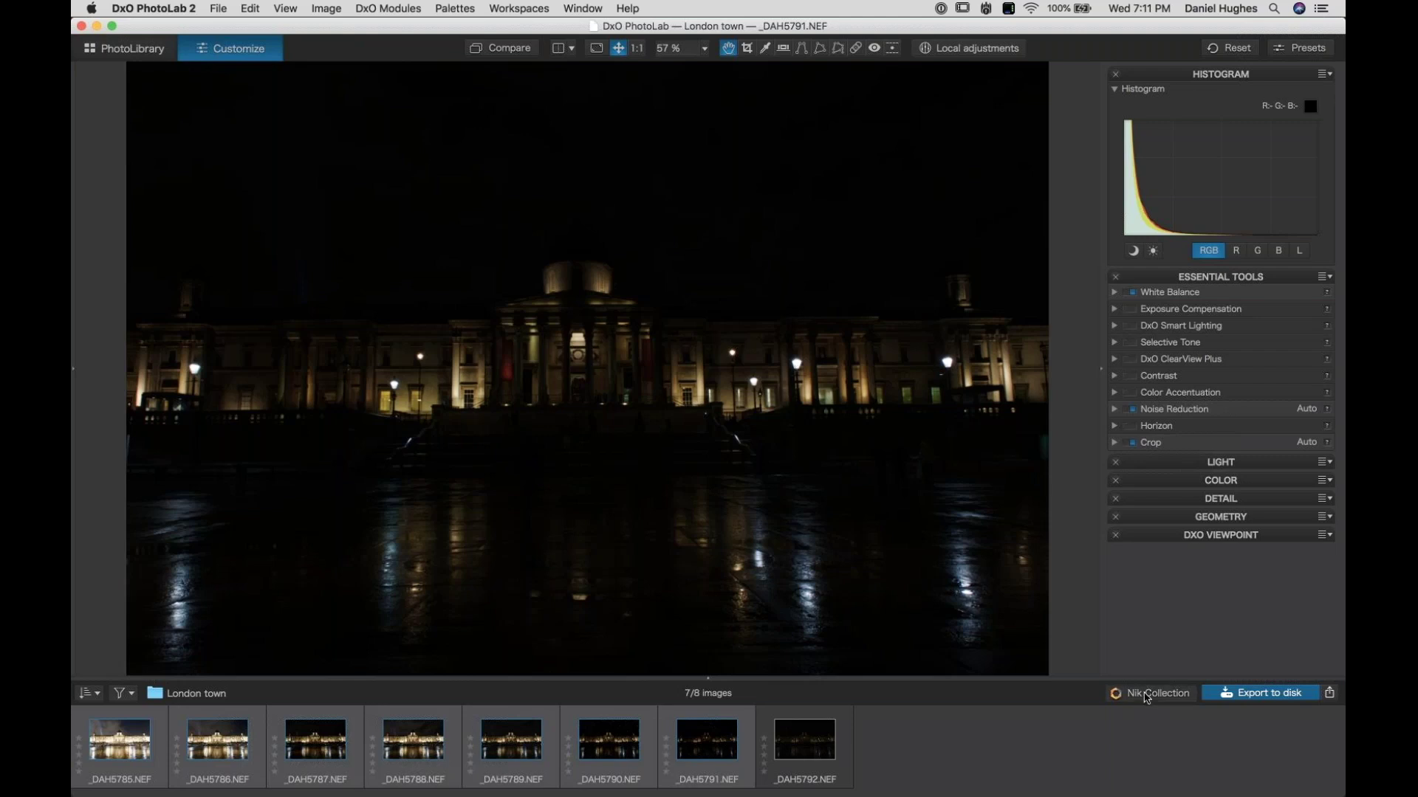
pyautogui.click(1147, 694)
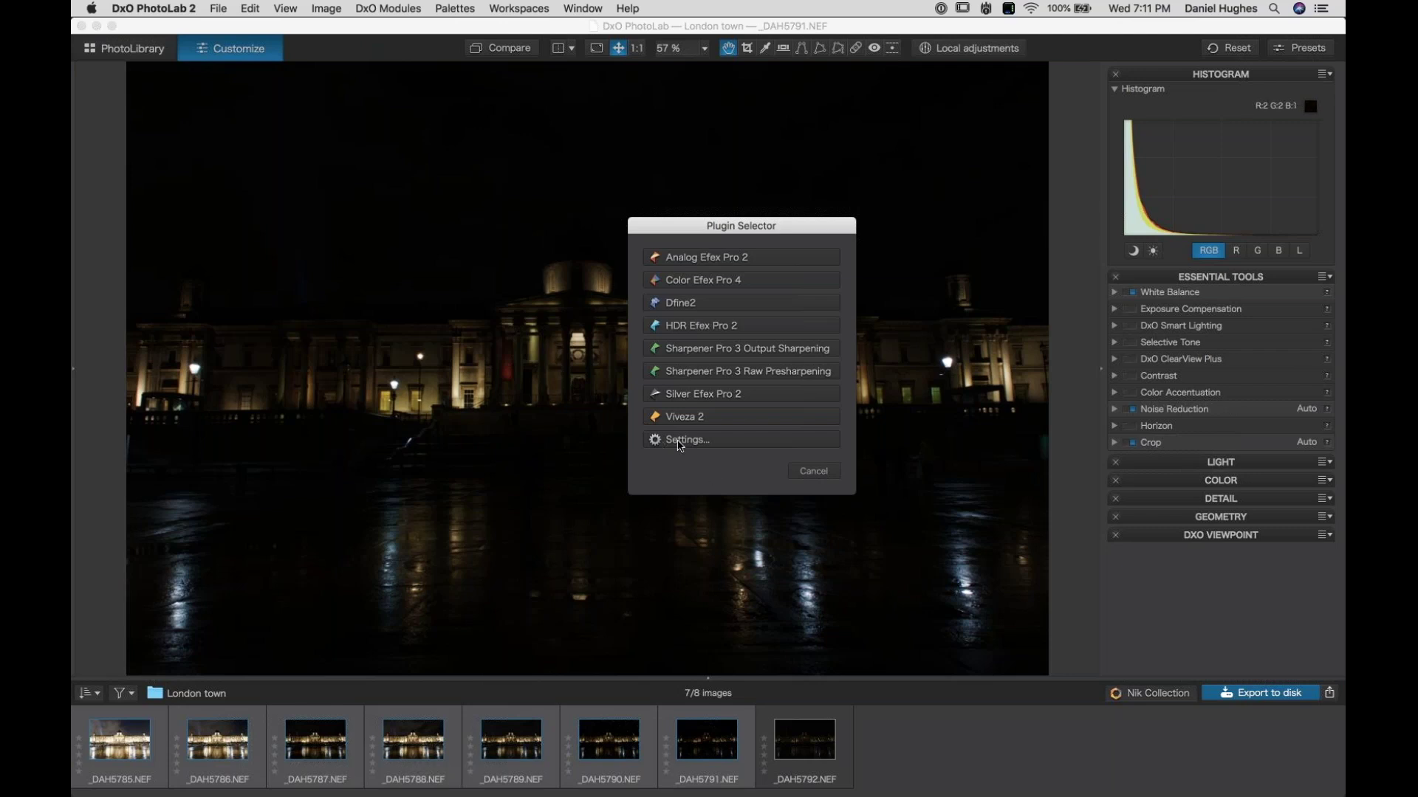
pyautogui.click(679, 441)
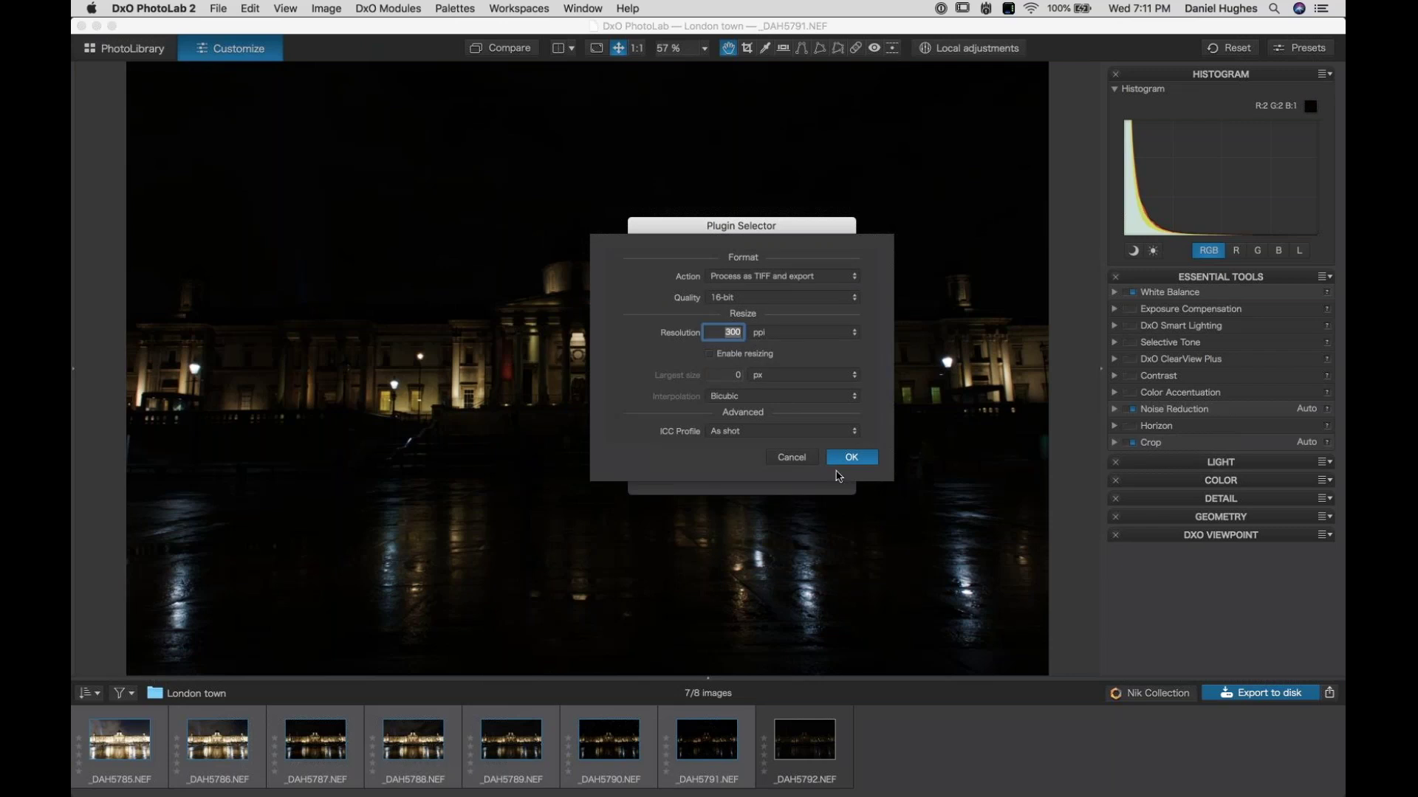
pyautogui.click(791, 457)
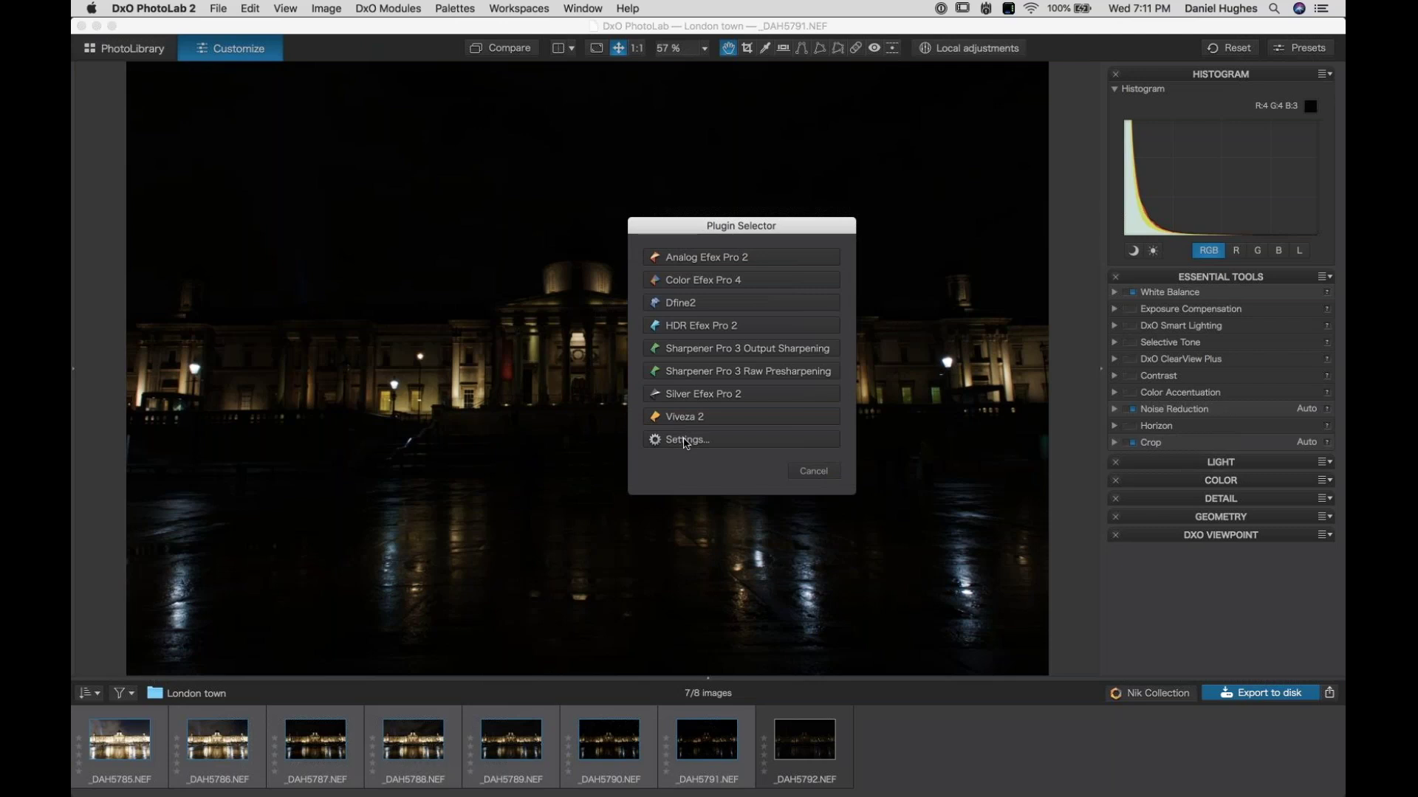
# Step: Confirm the plugin export settings as 16-bit TIFF with the As shot ICC profile, and send the selected frames to HDR Efex Pro 2
pyautogui.click(684, 441)
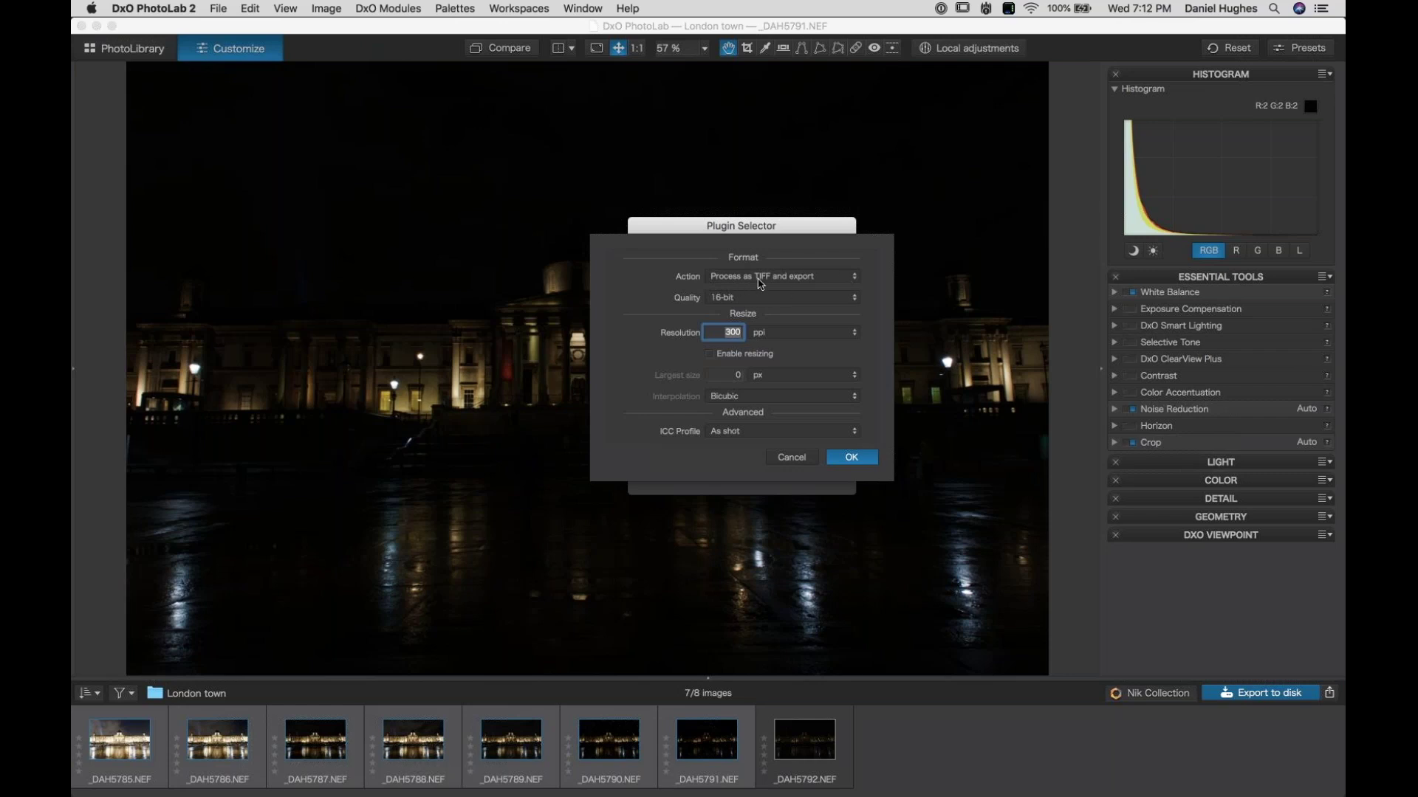
pyautogui.click(822, 278)
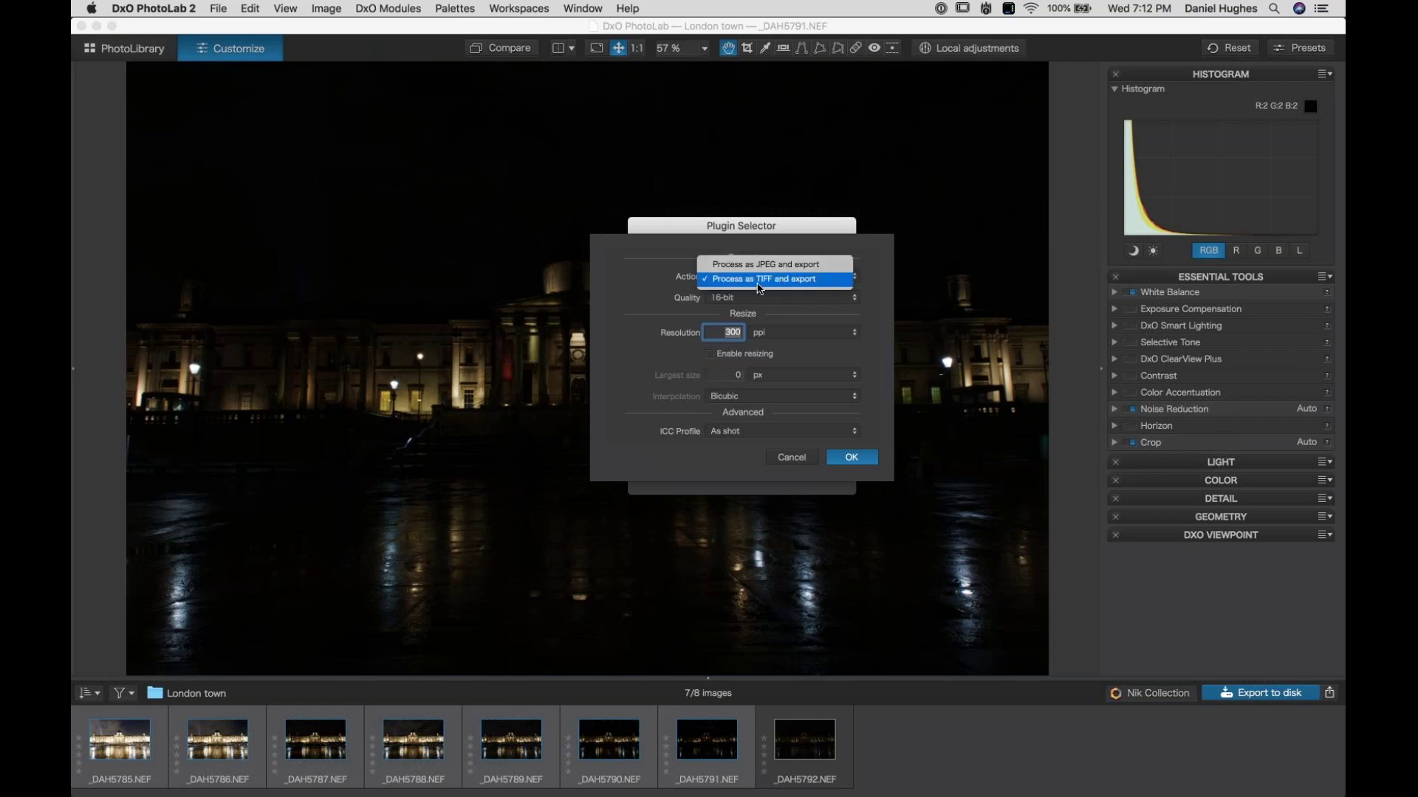
pyautogui.click(757, 285)
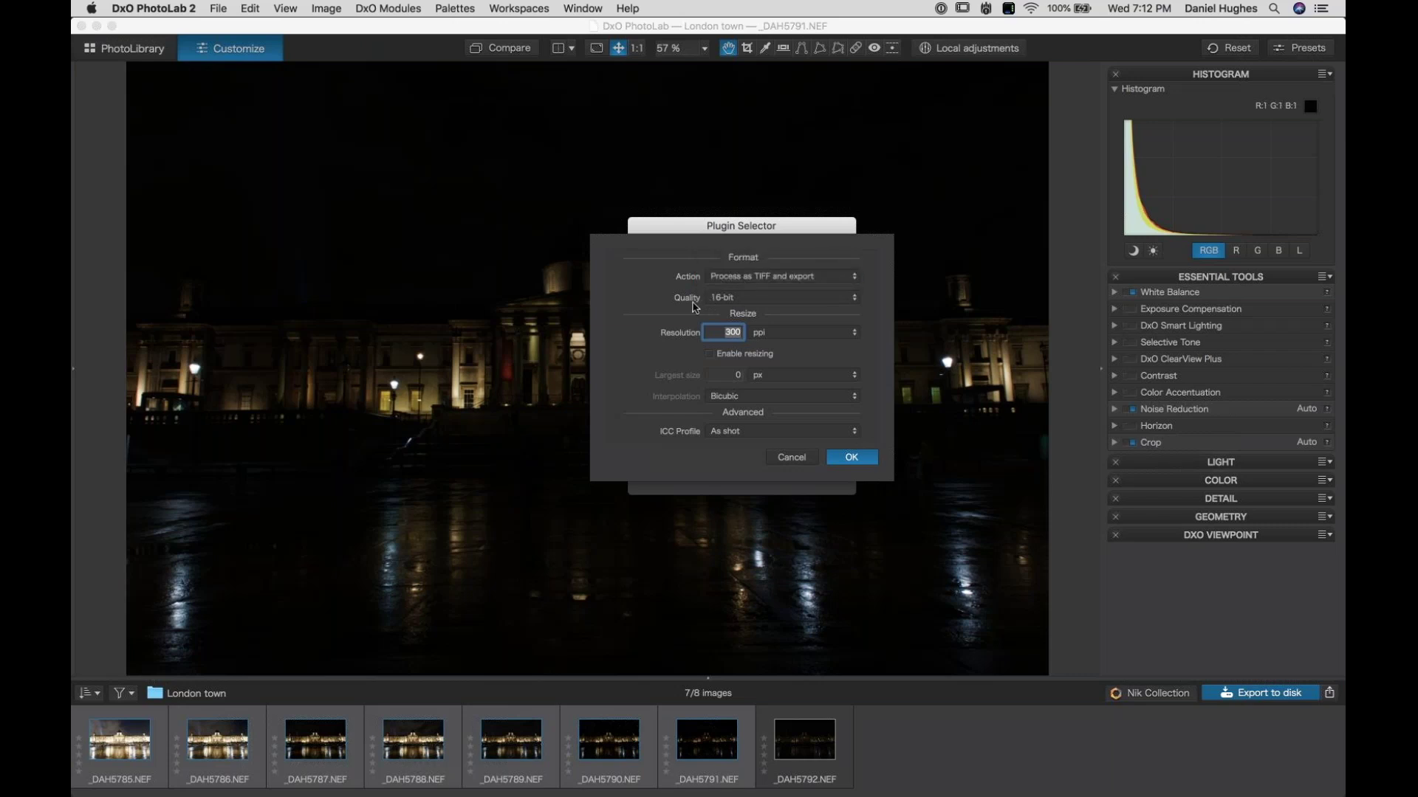
pyautogui.click(782, 299)
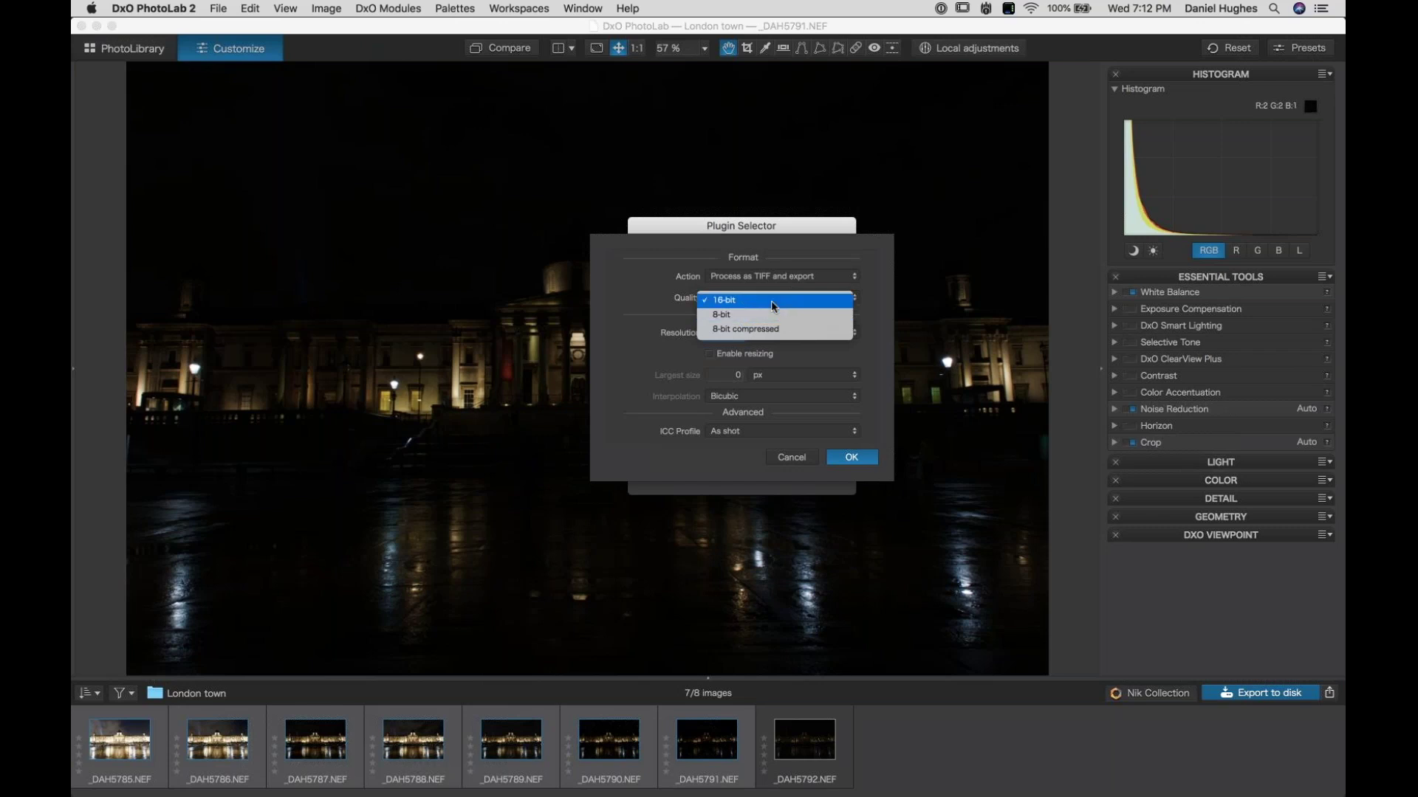
pyautogui.click(773, 304)
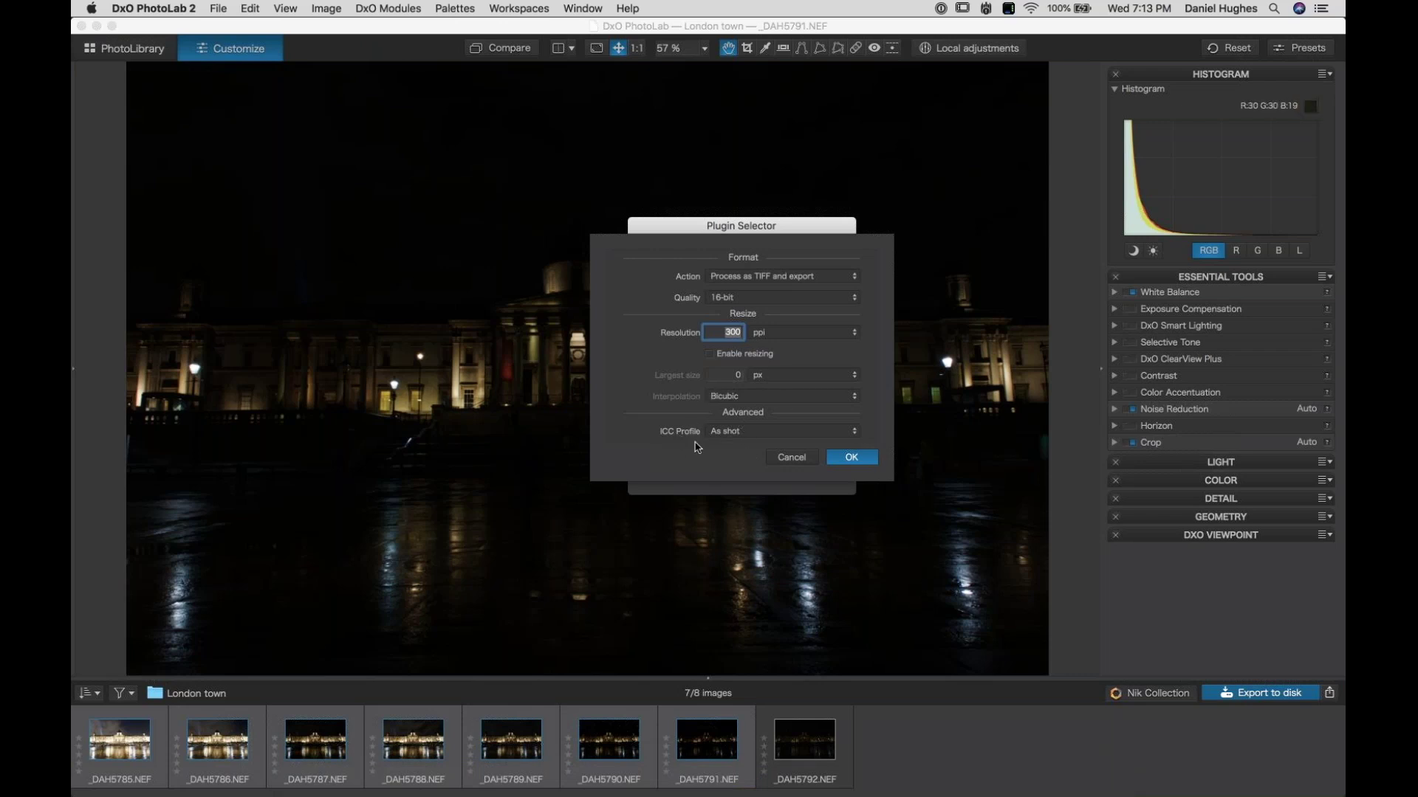
pyautogui.click(793, 434)
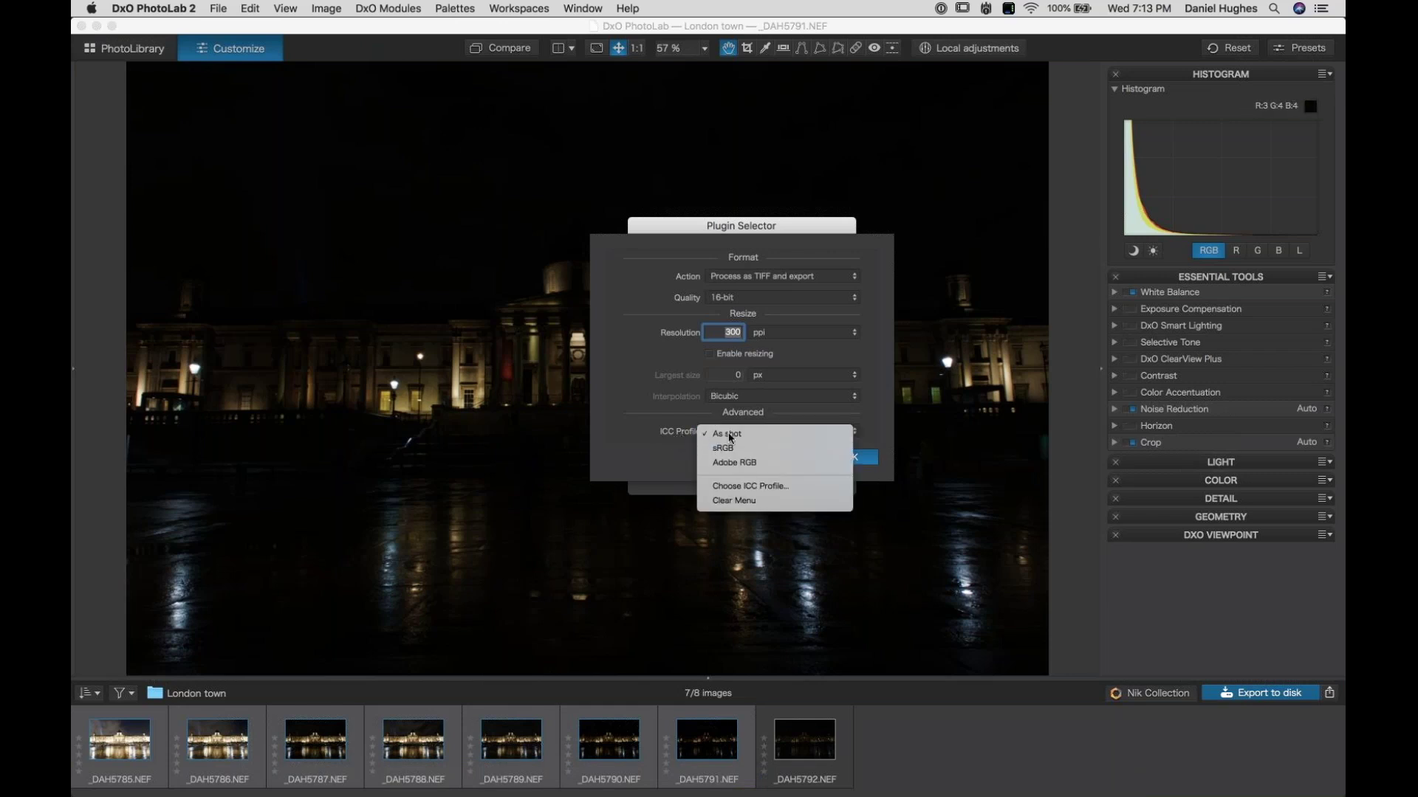
pyautogui.click(652, 438)
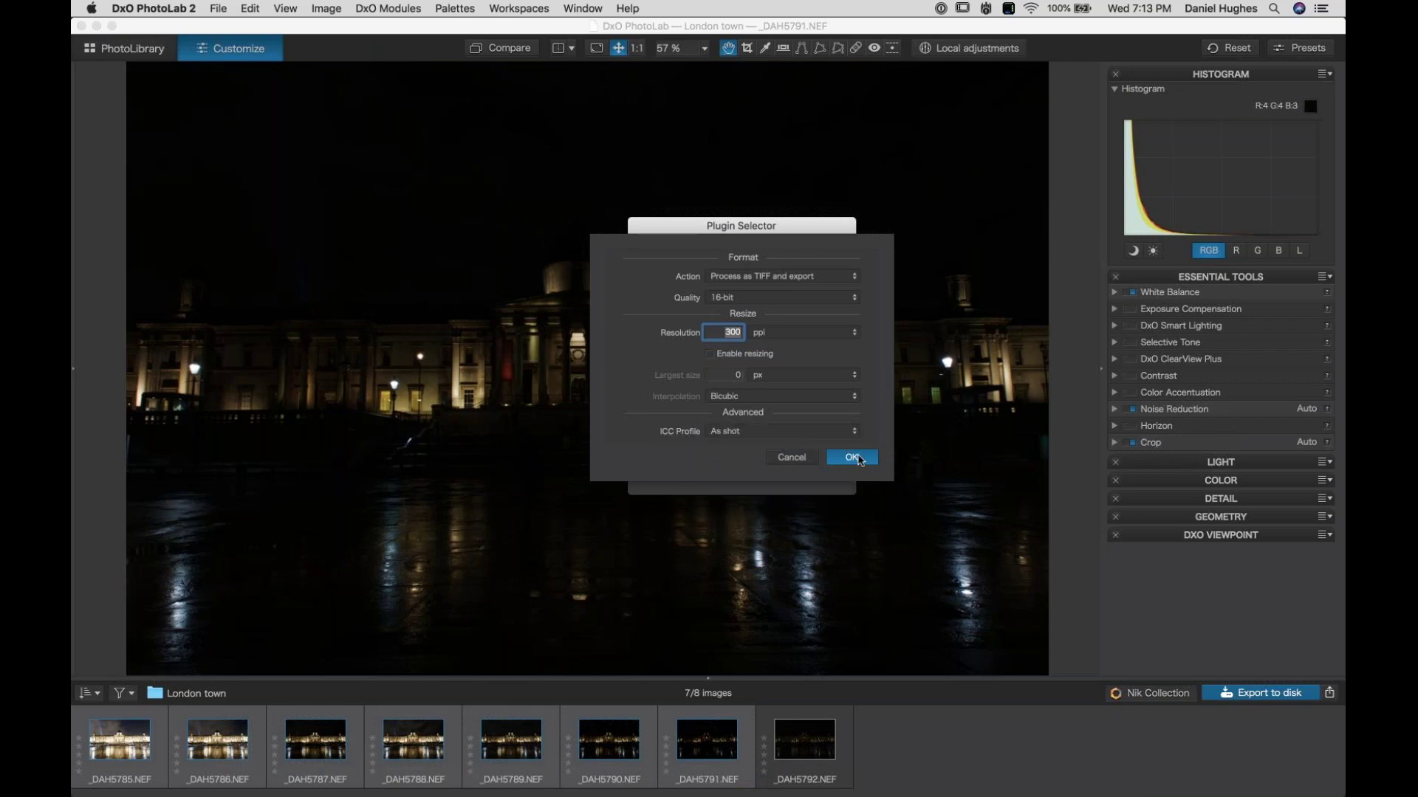
pyautogui.click(855, 458)
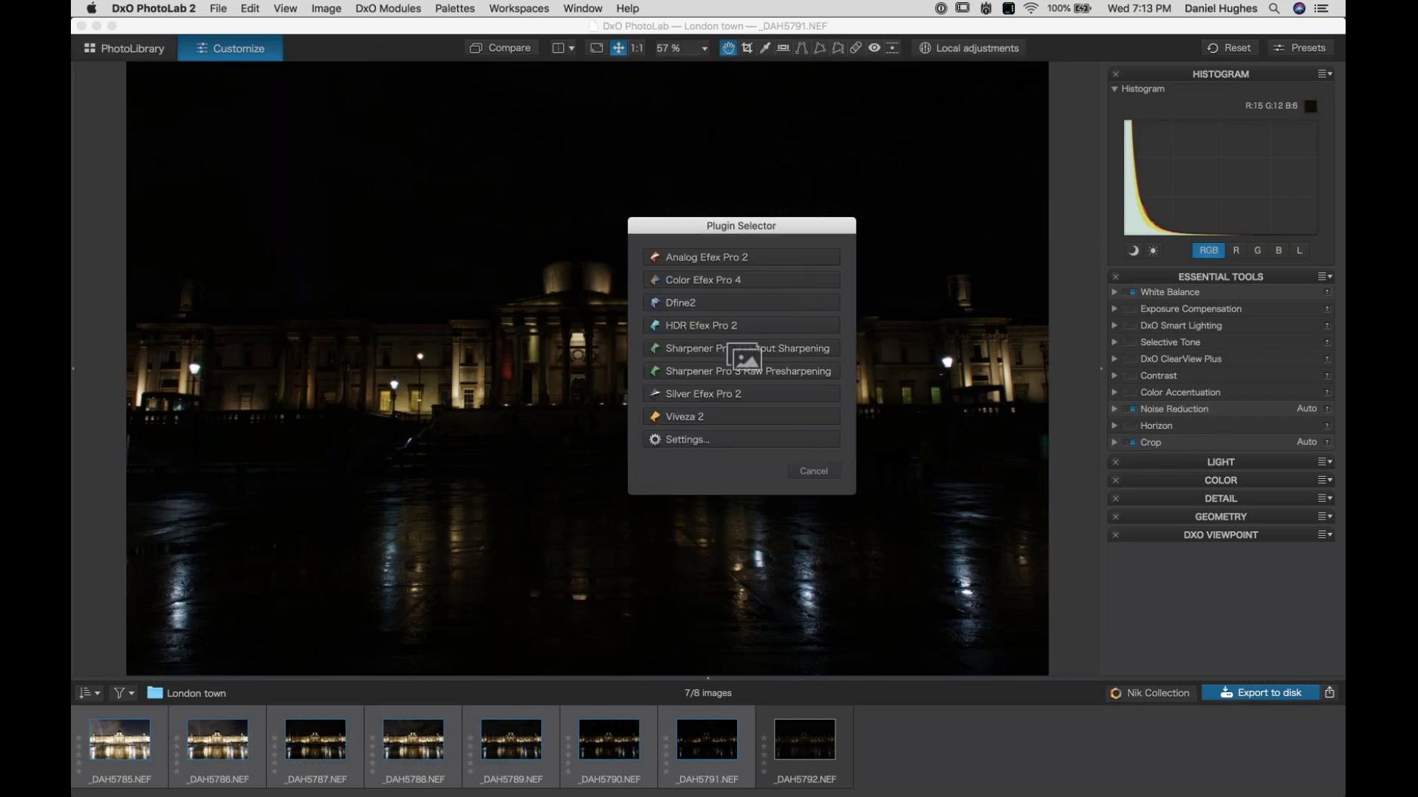
pyautogui.click(744, 355)
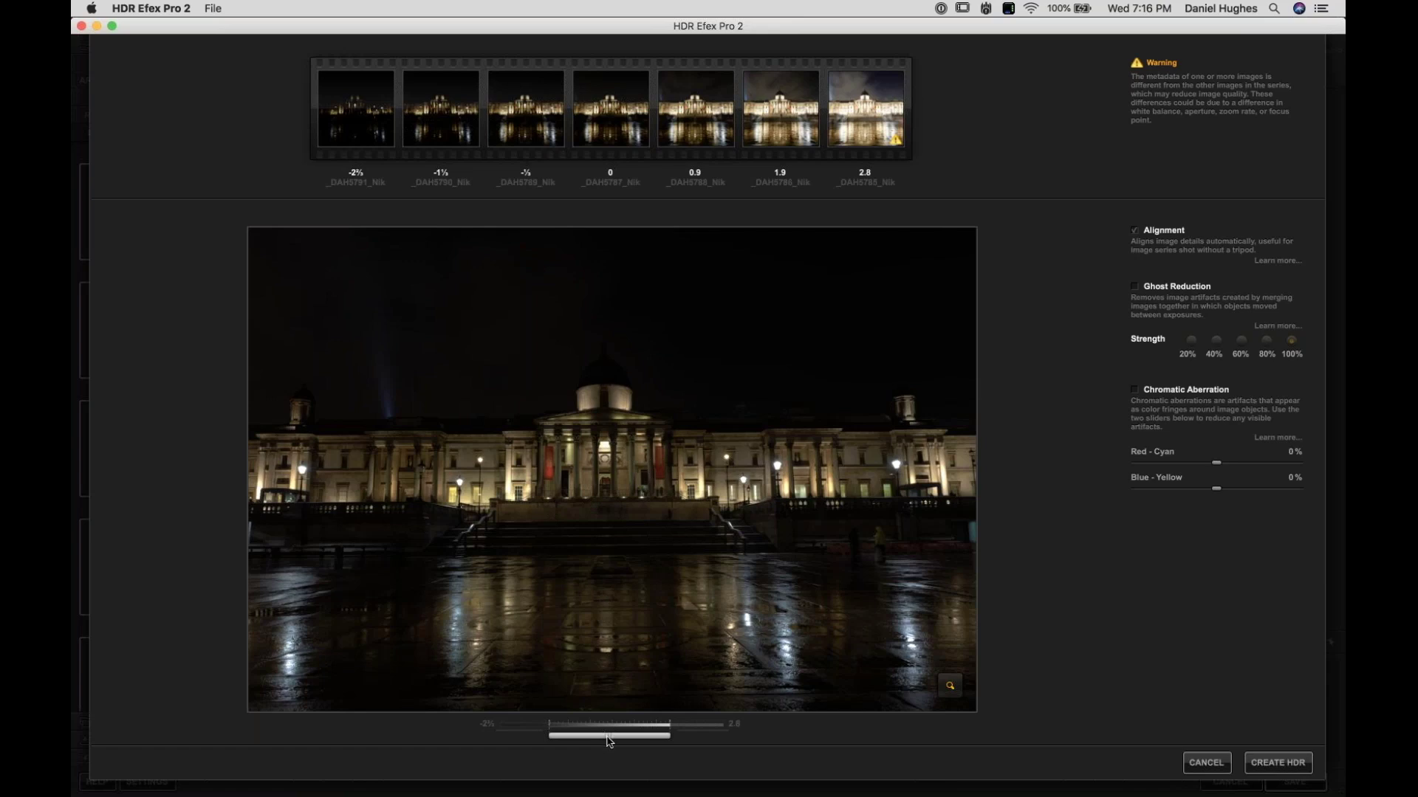
# Step: Preview the merged image across its whole exposure range, from the darkest to the brightest end, and finish at the bright end
pyautogui.moveTo(610, 741); pyautogui.dragTo(493, 747)
pyautogui.click(668, 725)
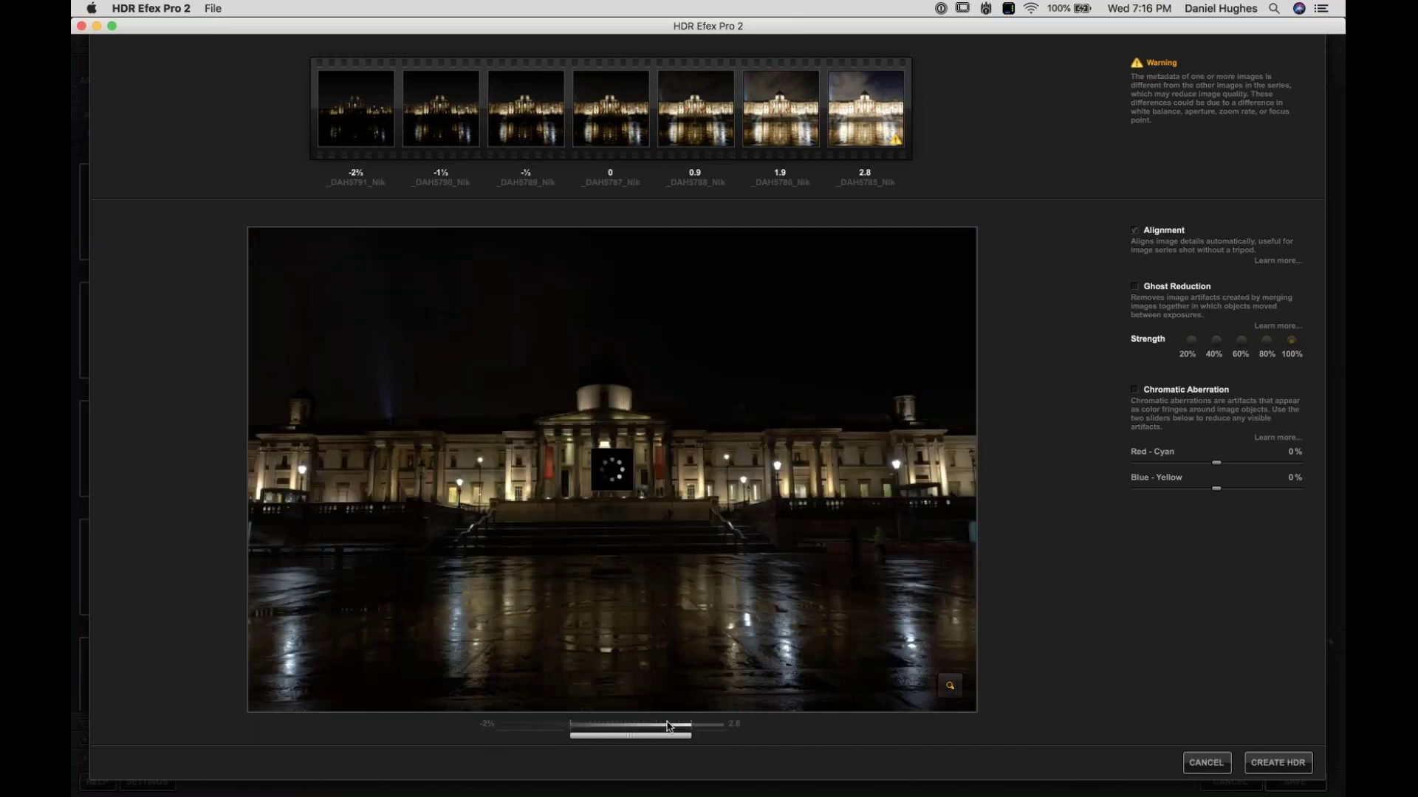
pyautogui.moveTo(682, 741); pyautogui.dragTo(657, 741)
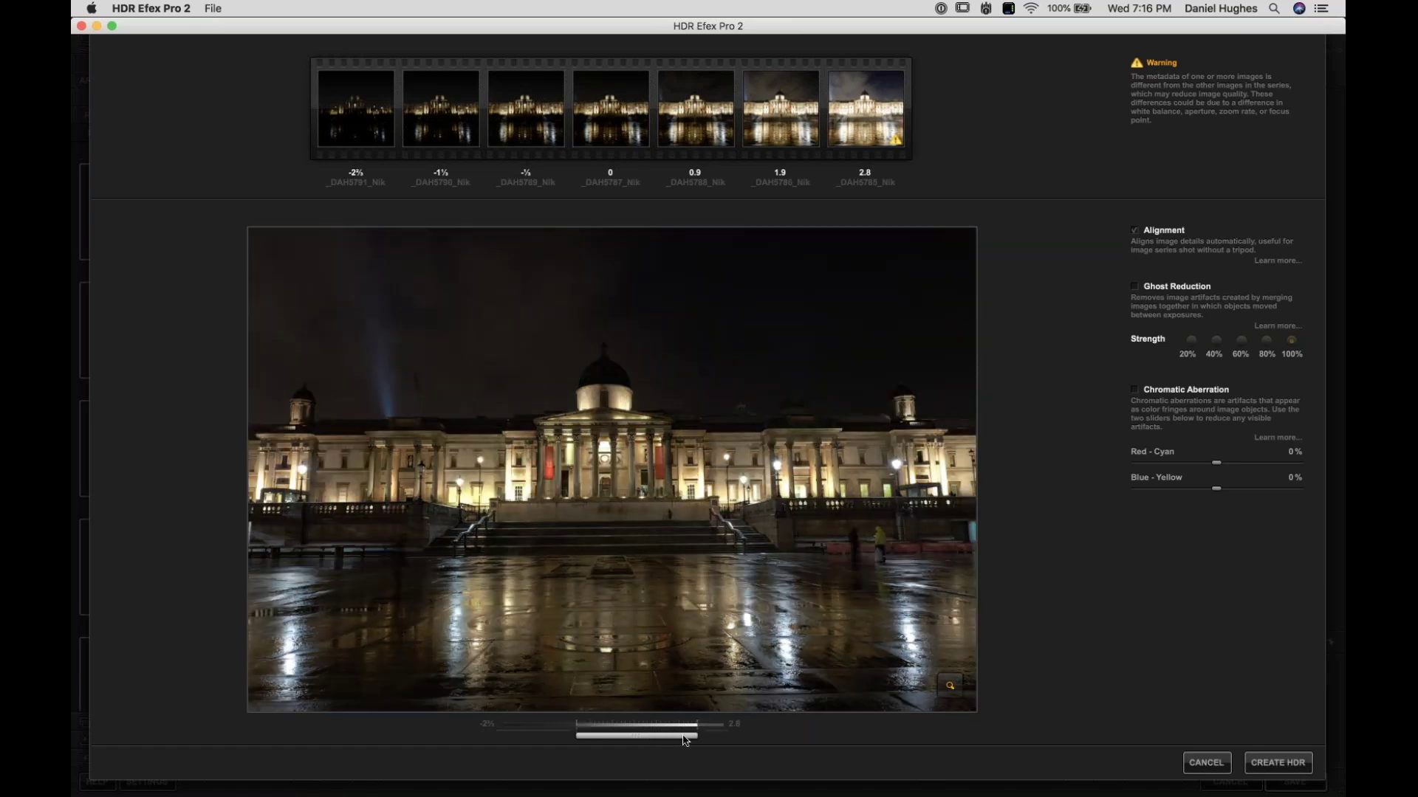
pyautogui.click(686, 740)
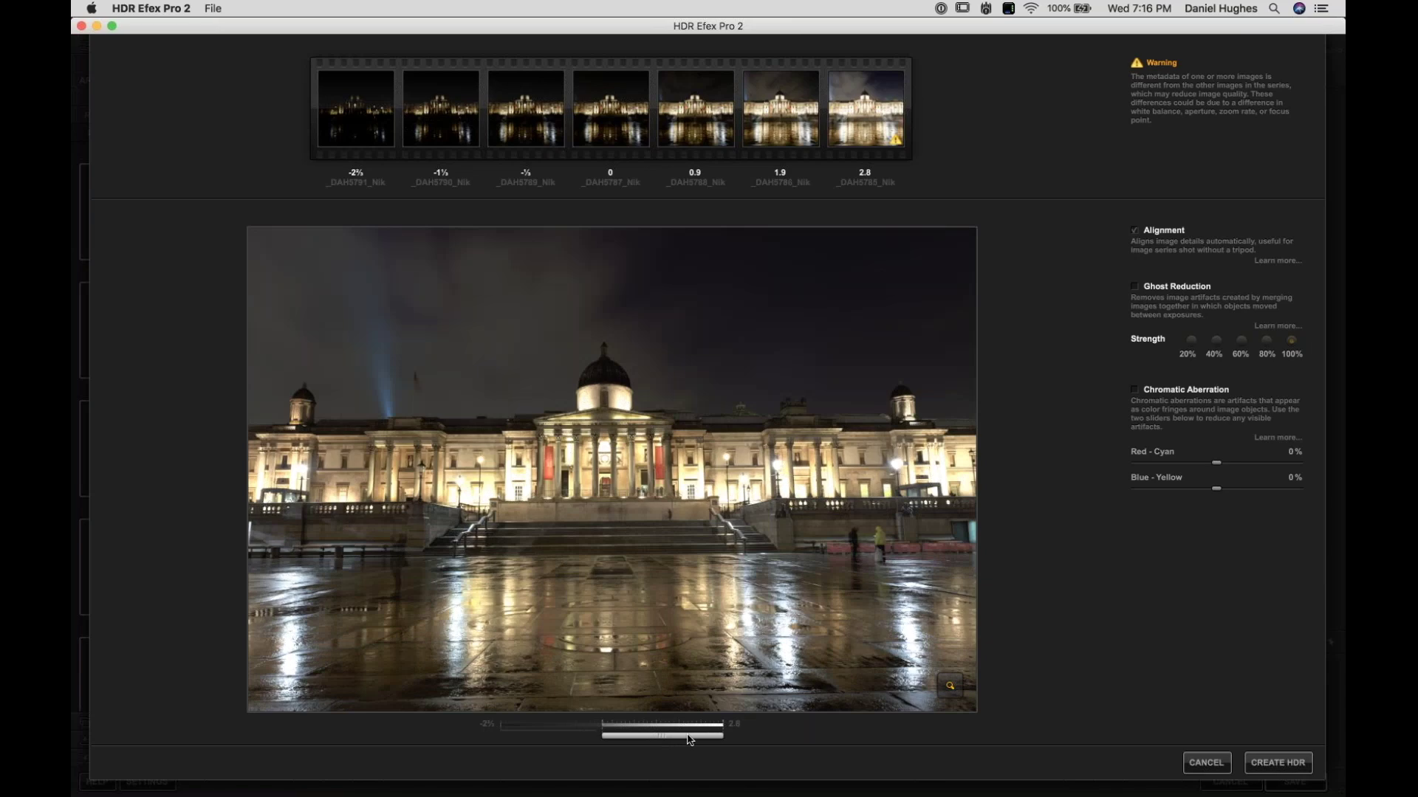
pyautogui.moveTo(680, 740); pyautogui.dragTo(646, 740)
pyautogui.click(708, 736)
pyautogui.moveTo(655, 737); pyautogui.dragTo(523, 757)
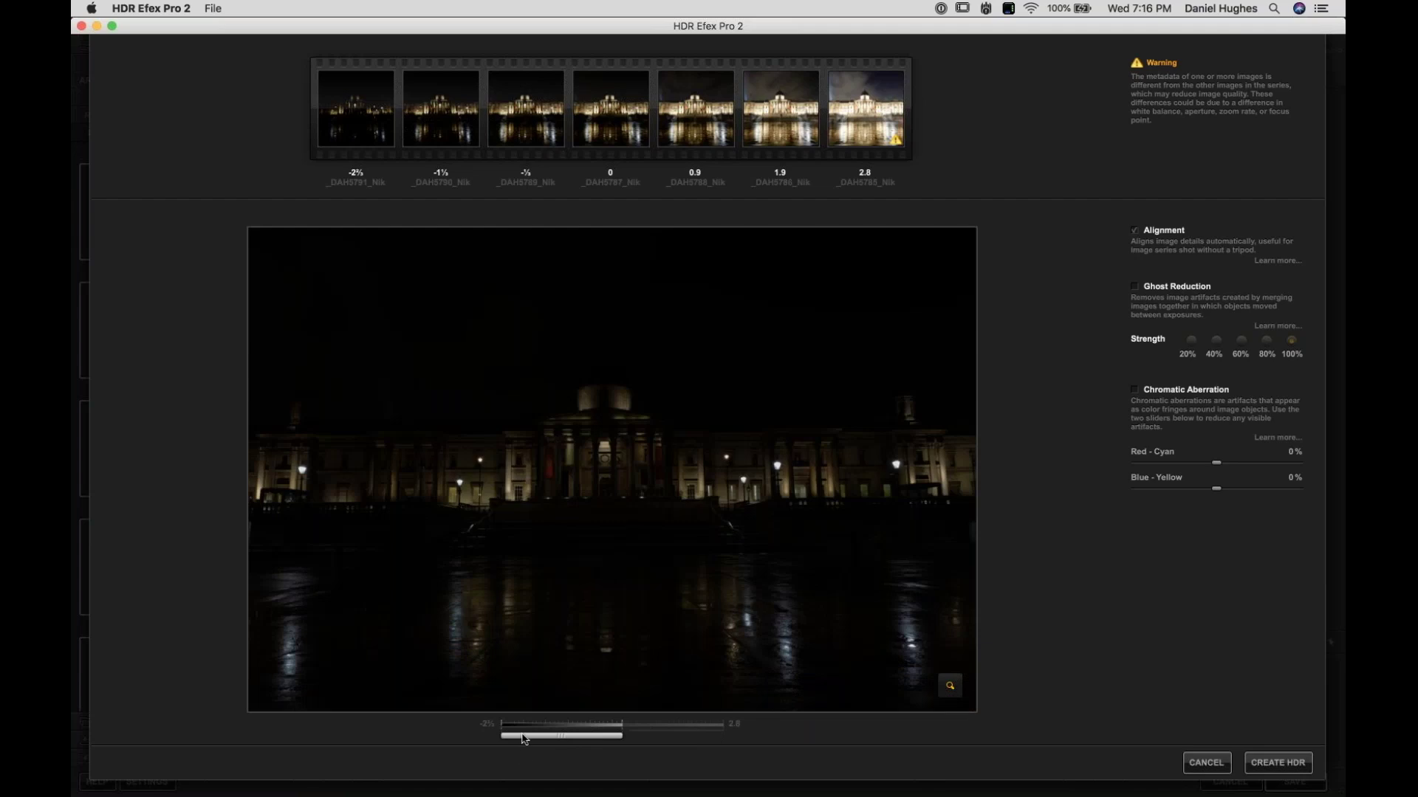
pyautogui.moveTo(588, 733); pyautogui.dragTo(660, 723)
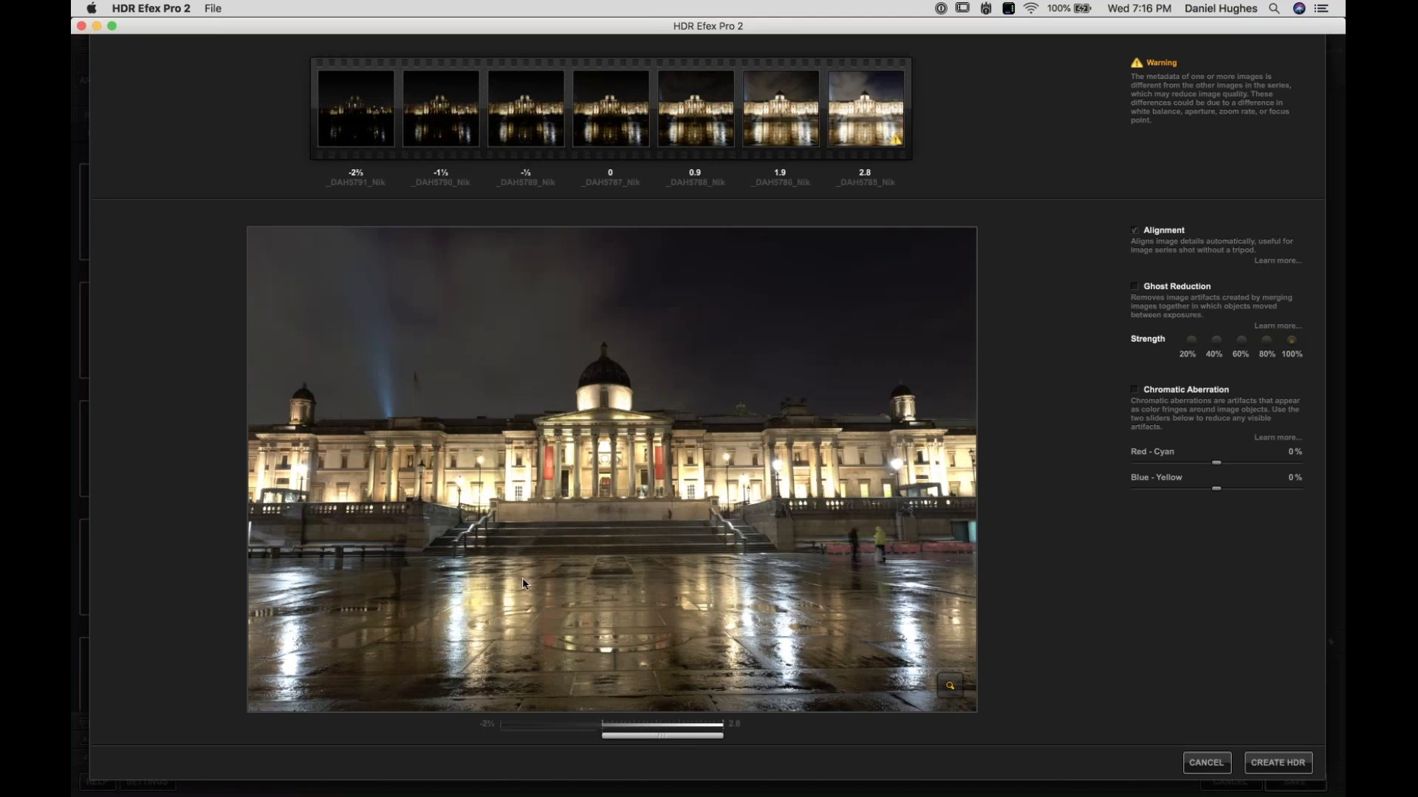
# Step: Turn off Alignment and turn on Ghost Reduction, with the loupe placed over the ghosted figure near the foot of the steps
pyautogui.click(1134, 287)
pyautogui.click(1135, 231)
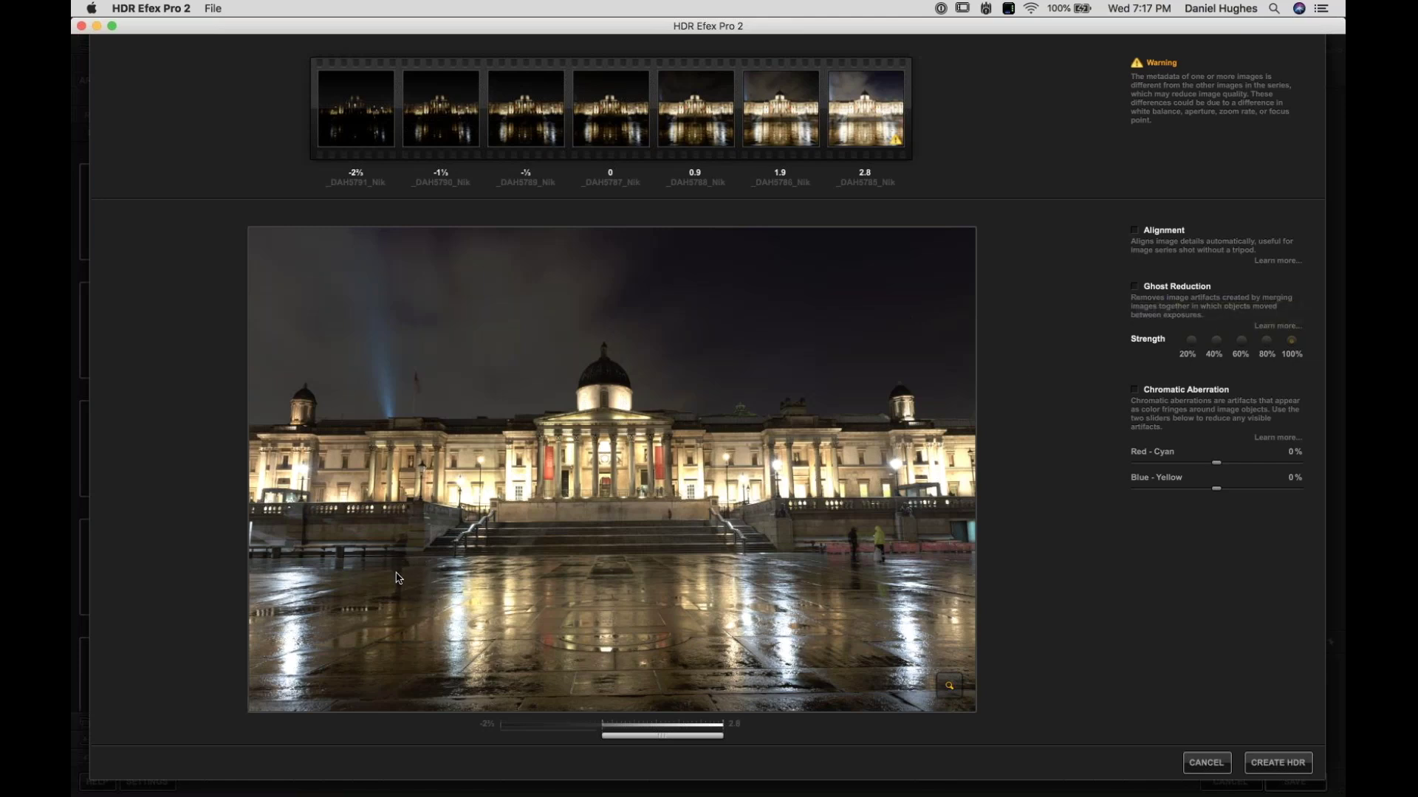
pyautogui.click(950, 689)
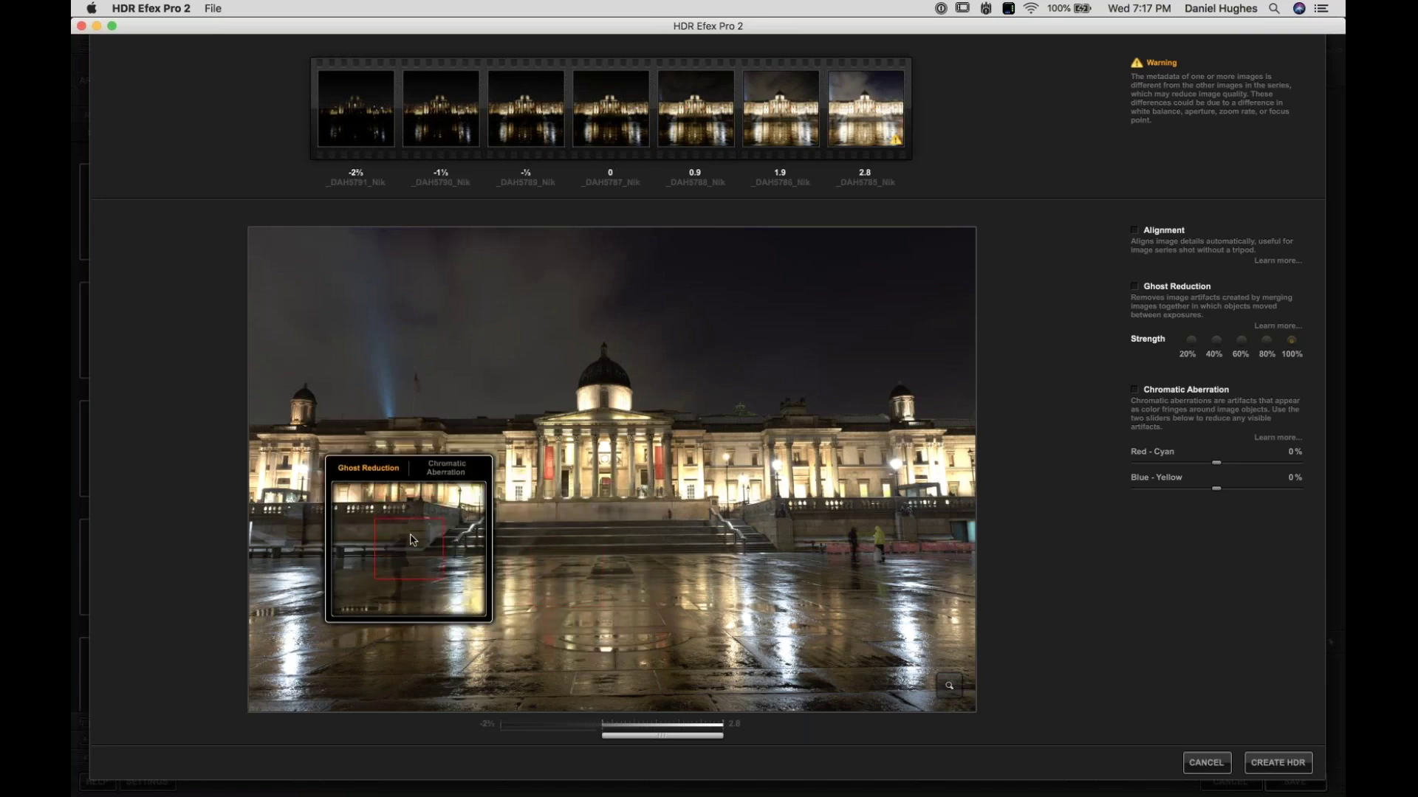
pyautogui.click(1135, 288)
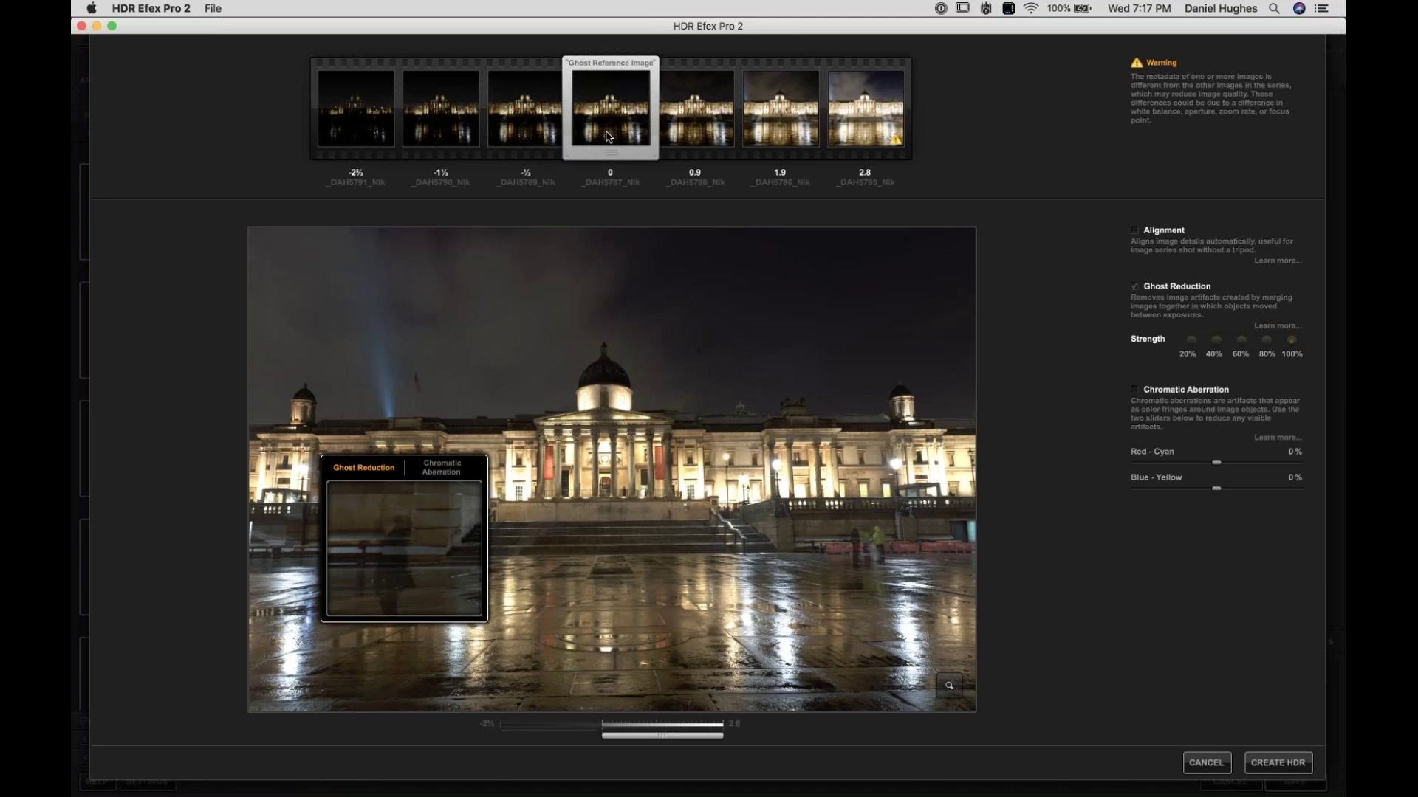
# Step: Try the 0.9 exposure and two darker frames as the ghost reference image, and choose the 1.9 exposure
pyautogui.click(706, 120)
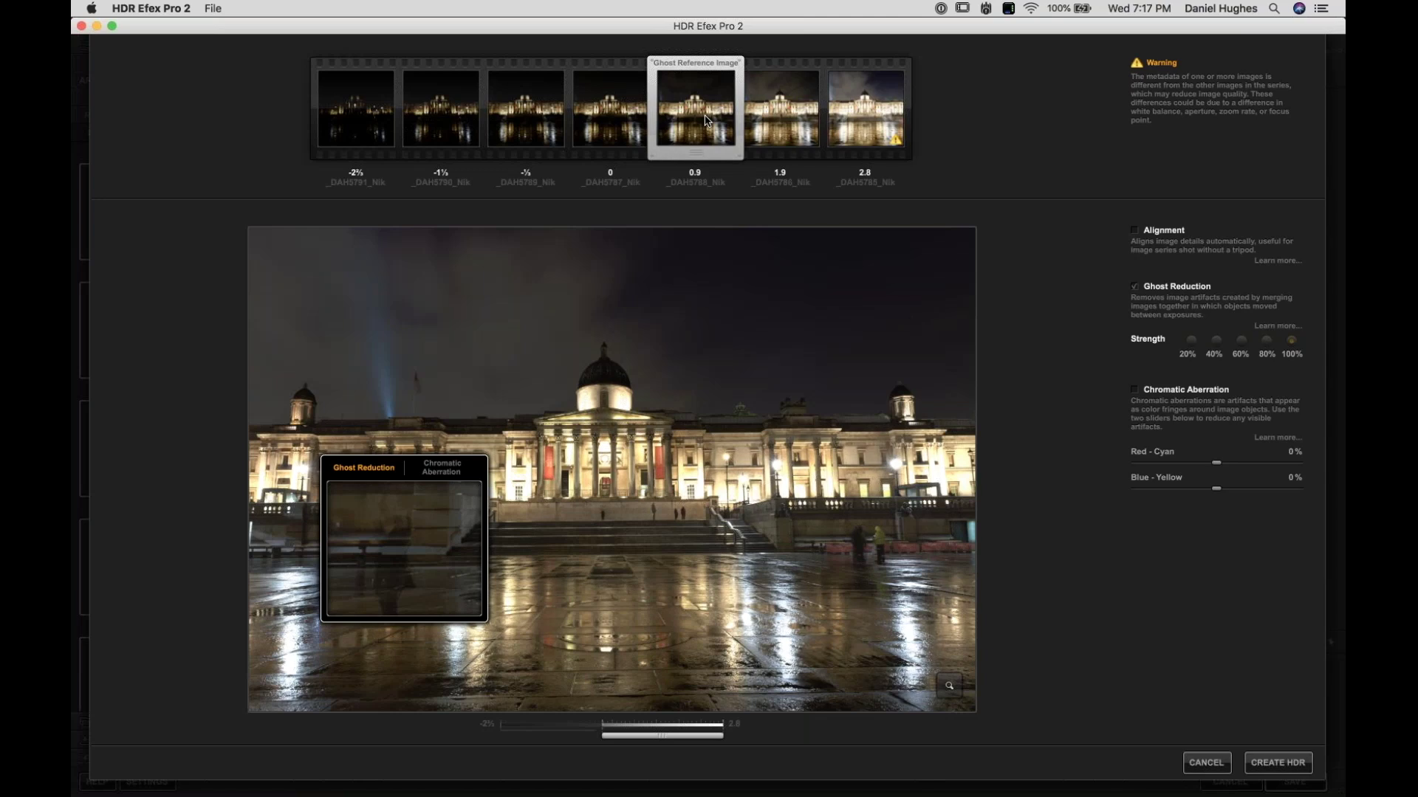
pyautogui.click(514, 120)
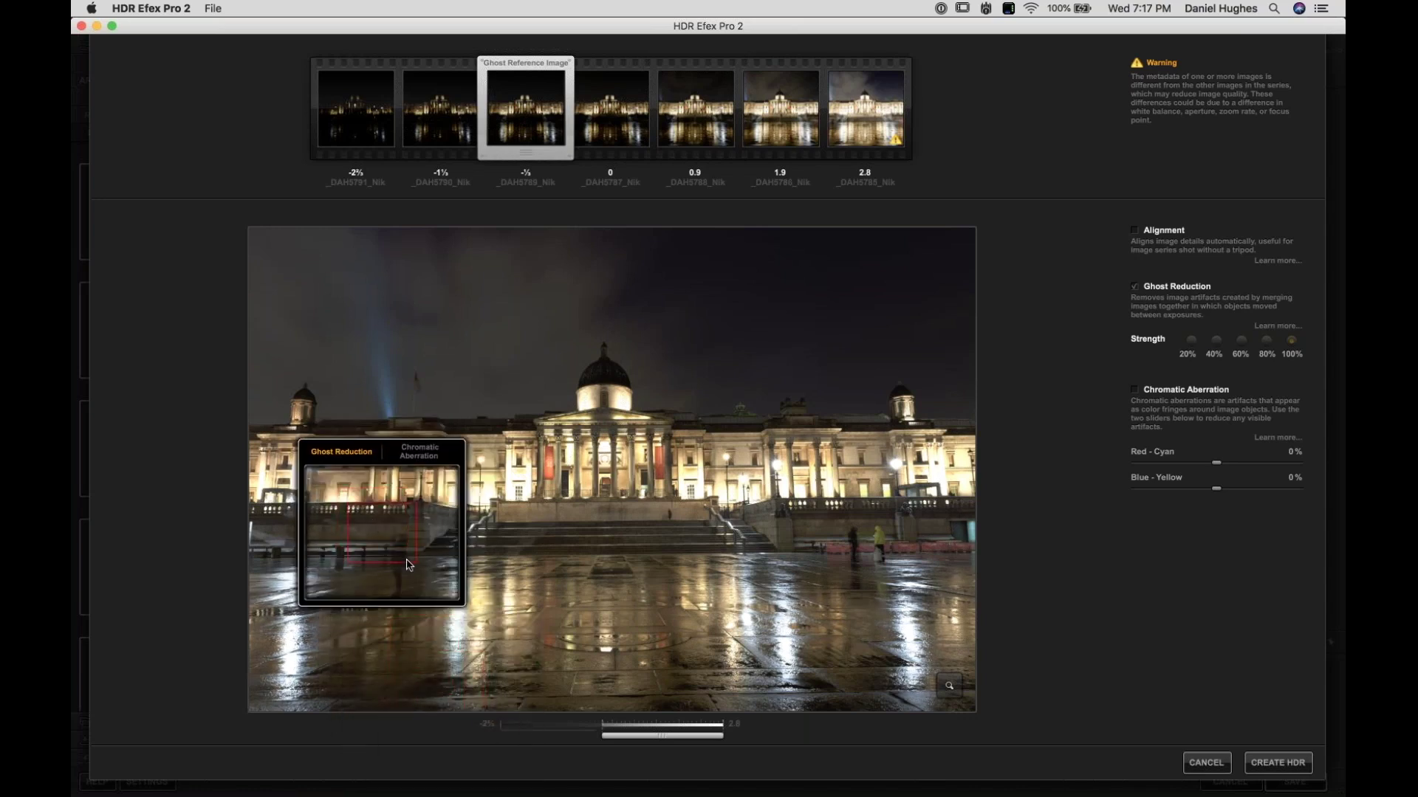
pyautogui.click(445, 113)
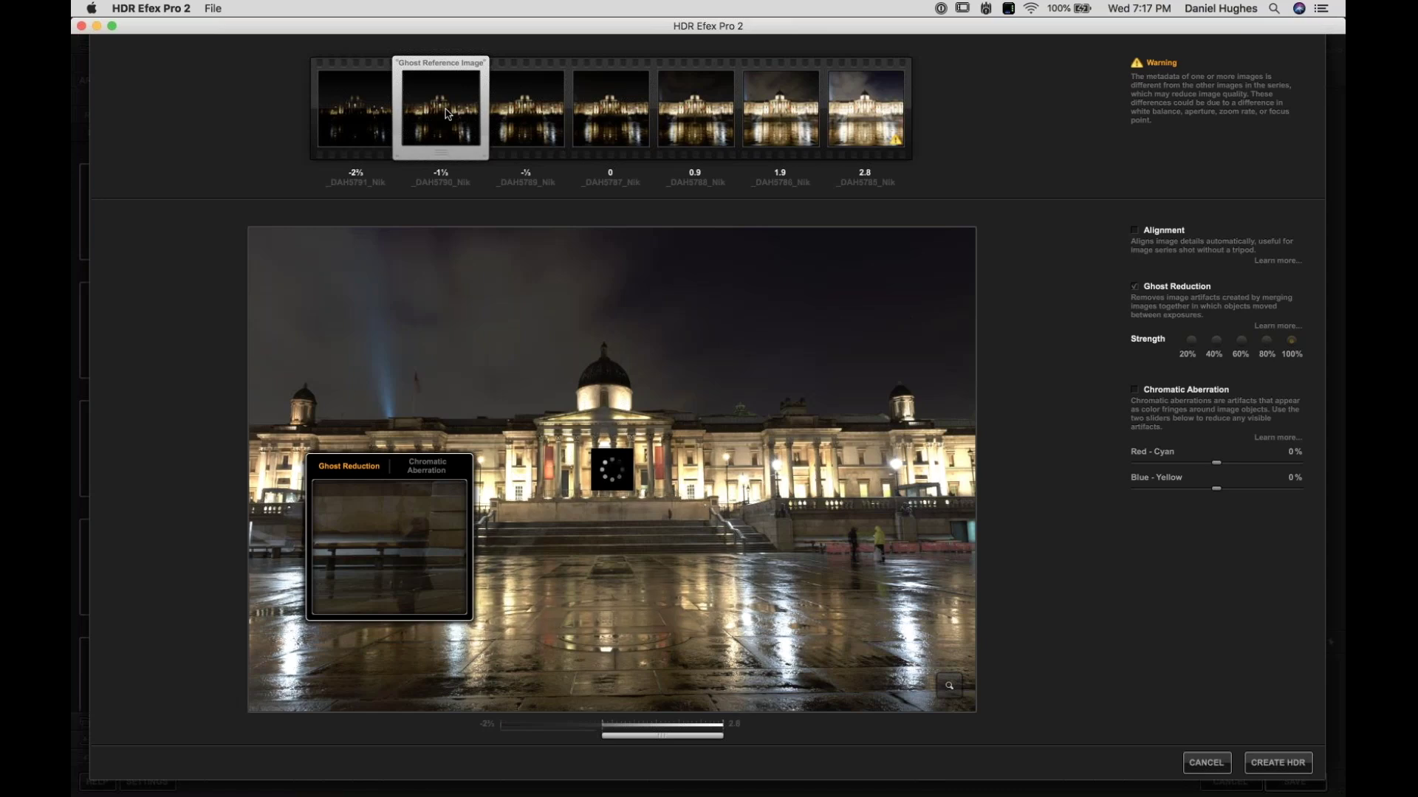
pyautogui.click(797, 129)
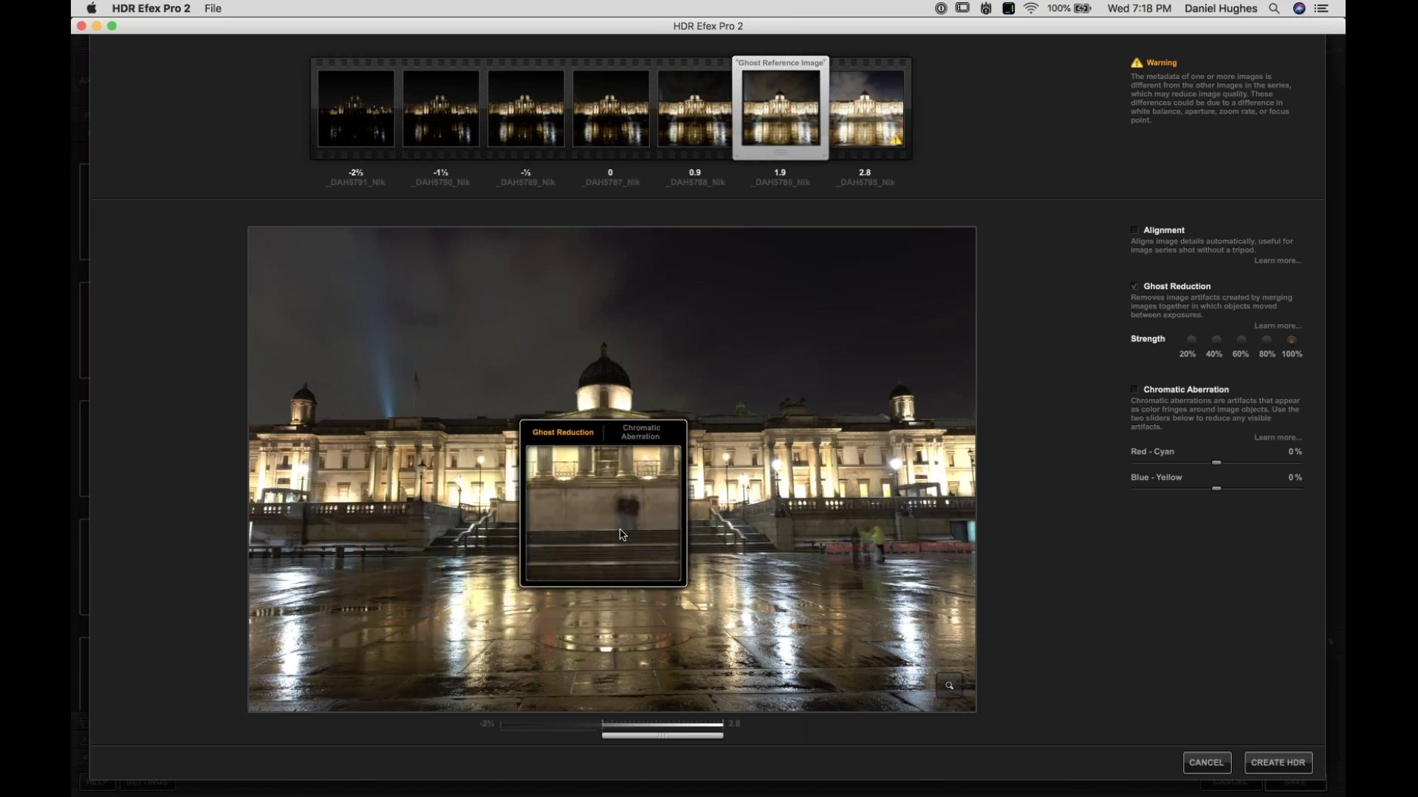
# Step: Inspect the moving figures and the Chromatic Aberration view with the loupe, and cancel the HDR merge
pyautogui.click(857, 557)
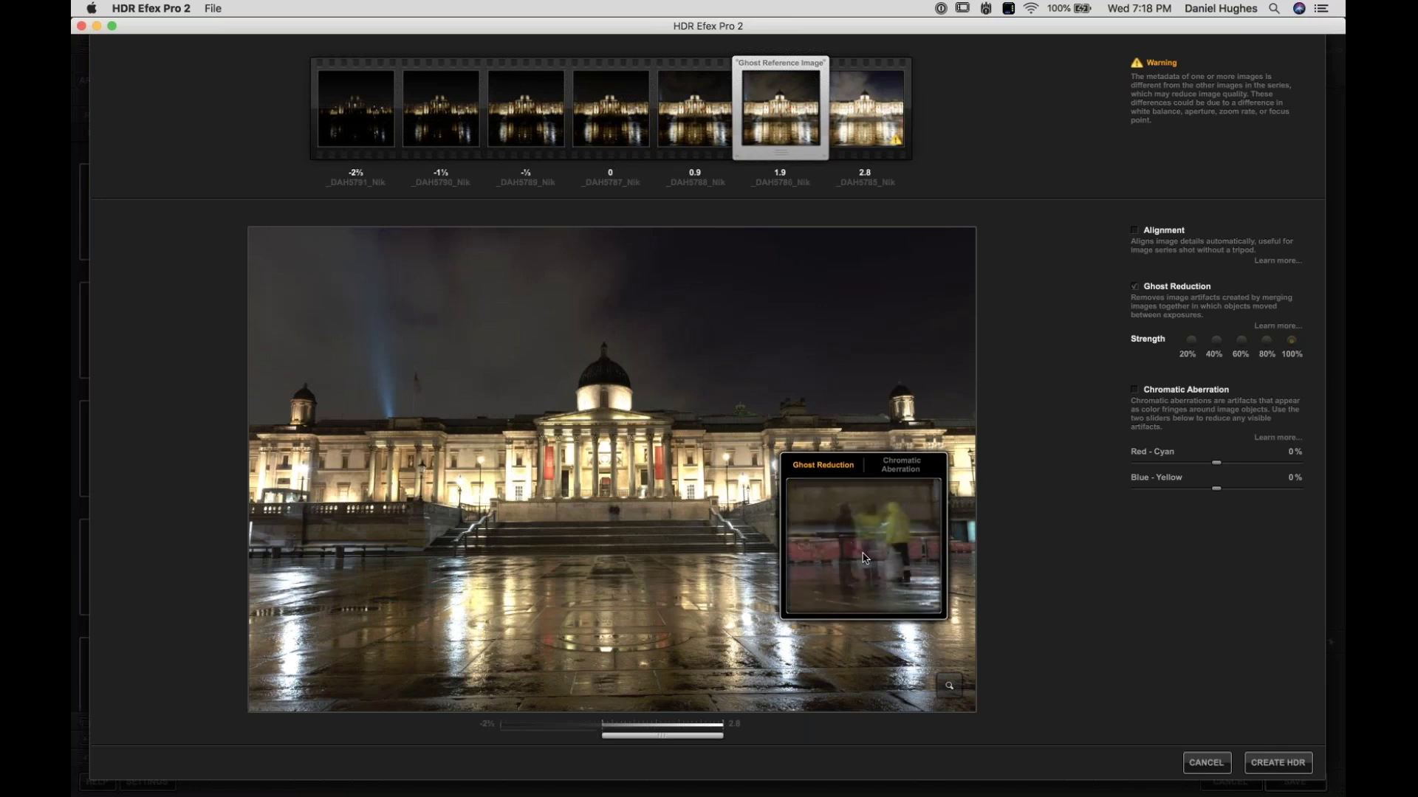
pyautogui.click(667, 632)
pyautogui.click(399, 583)
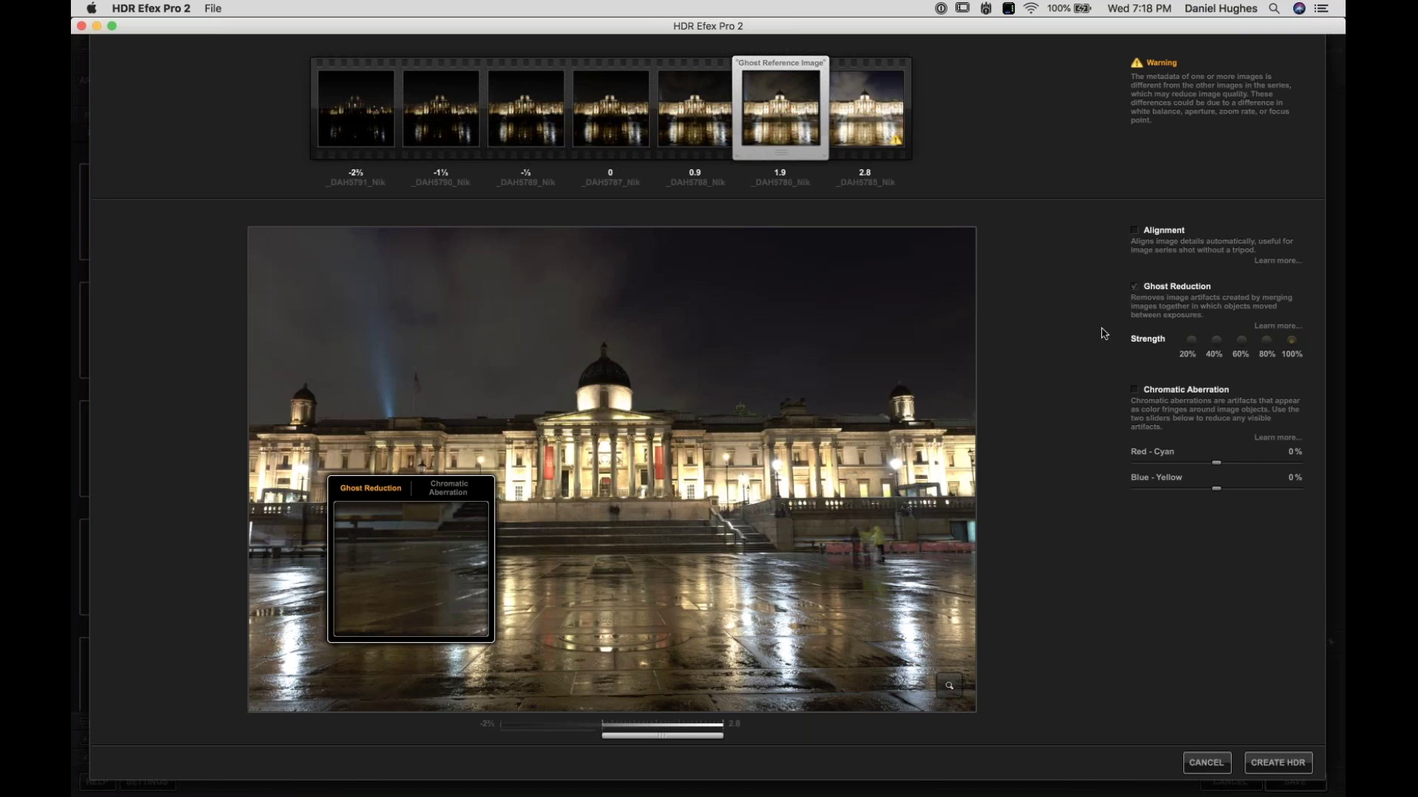
pyautogui.click(1136, 391)
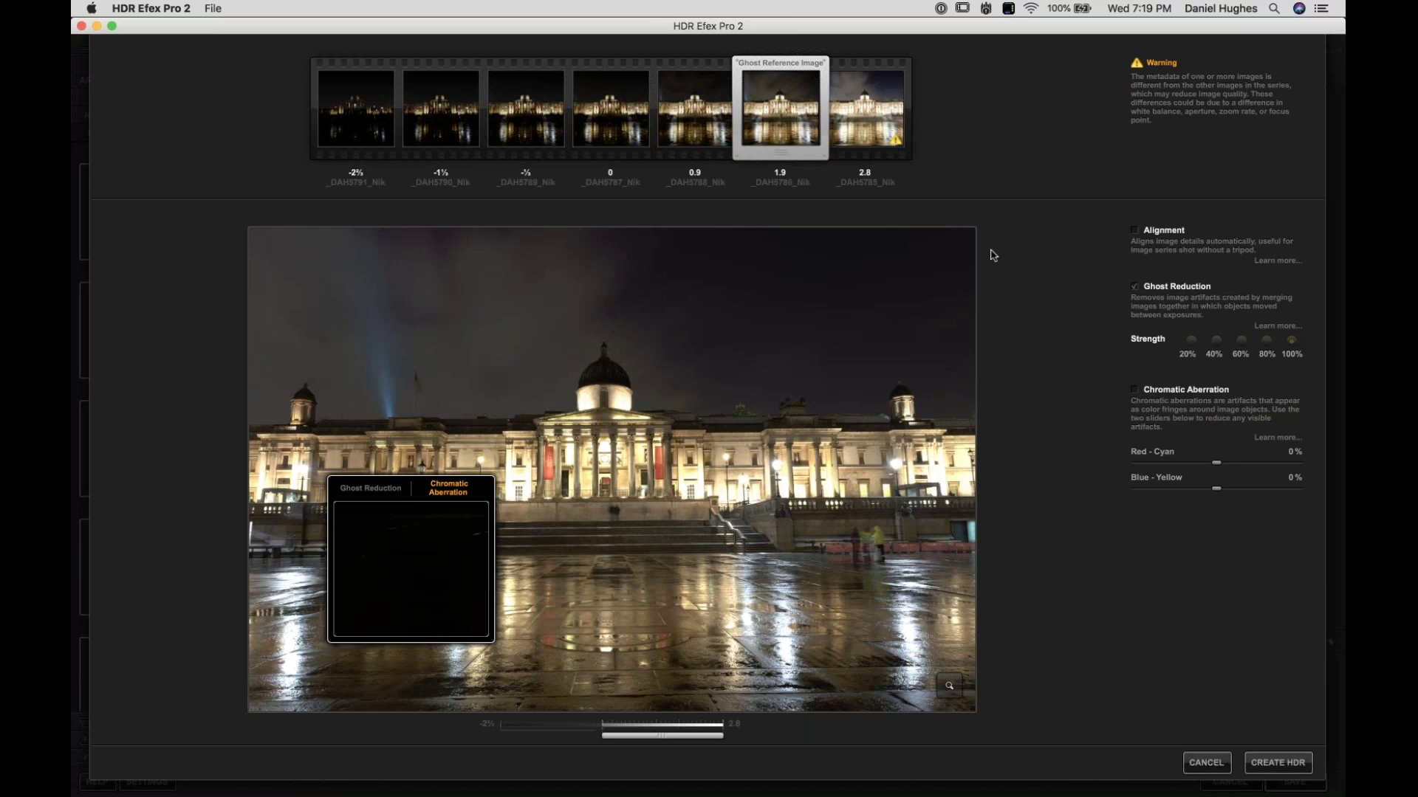
pyautogui.click(1208, 763)
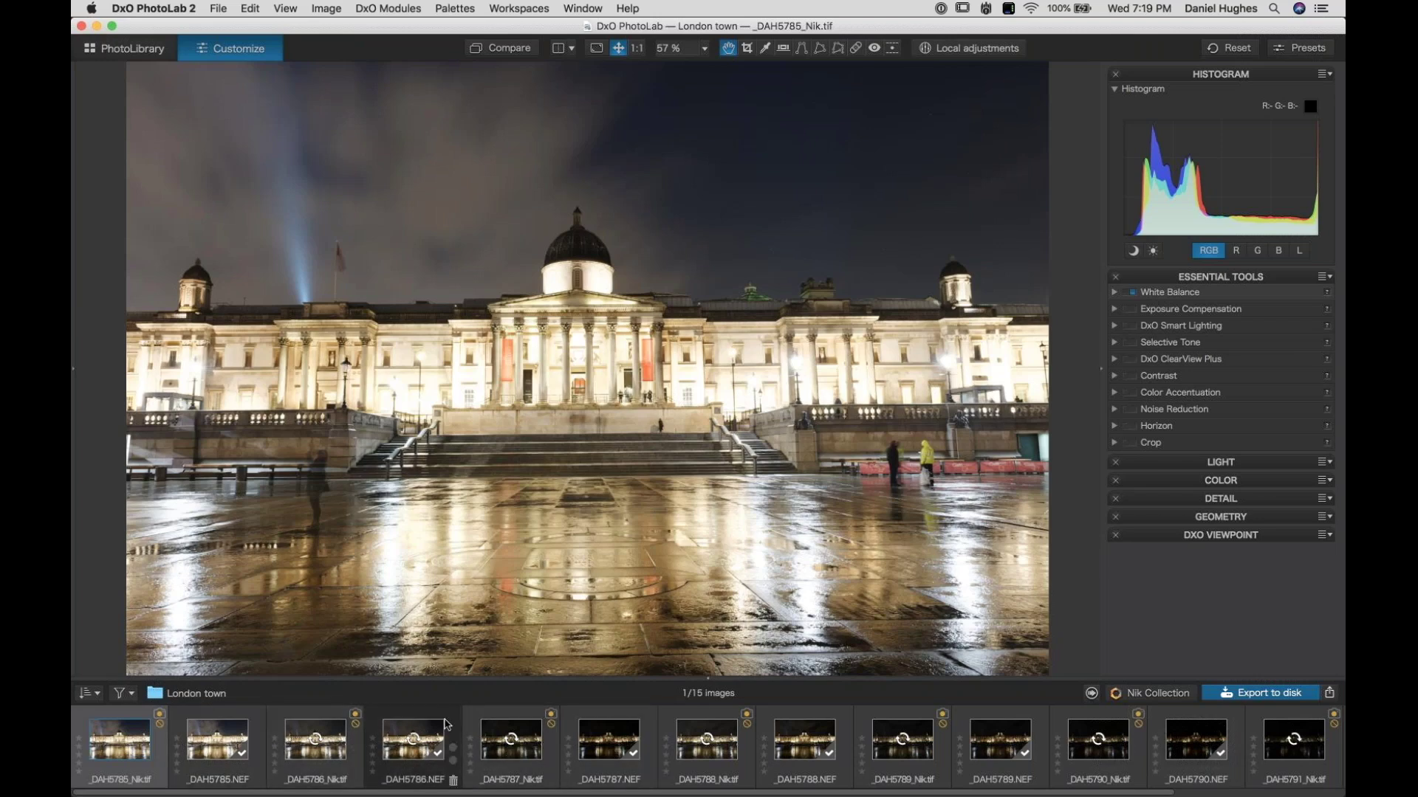
# Step: Look at _DAH5785.NEF and _DAH5786.NEF, and turn off White Balance for _DAH5785_Nik.tif
pyautogui.click(204, 740)
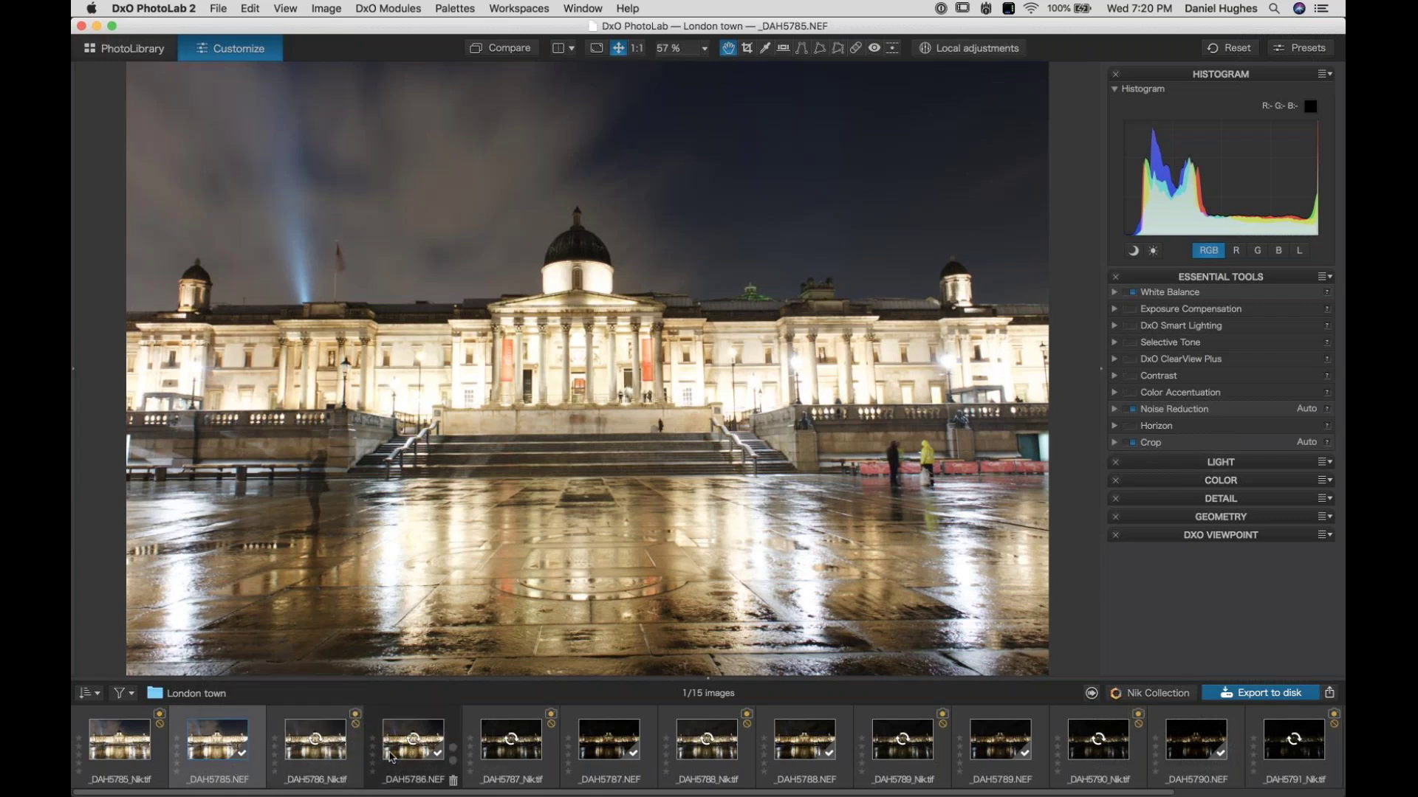
pyautogui.click(413, 741)
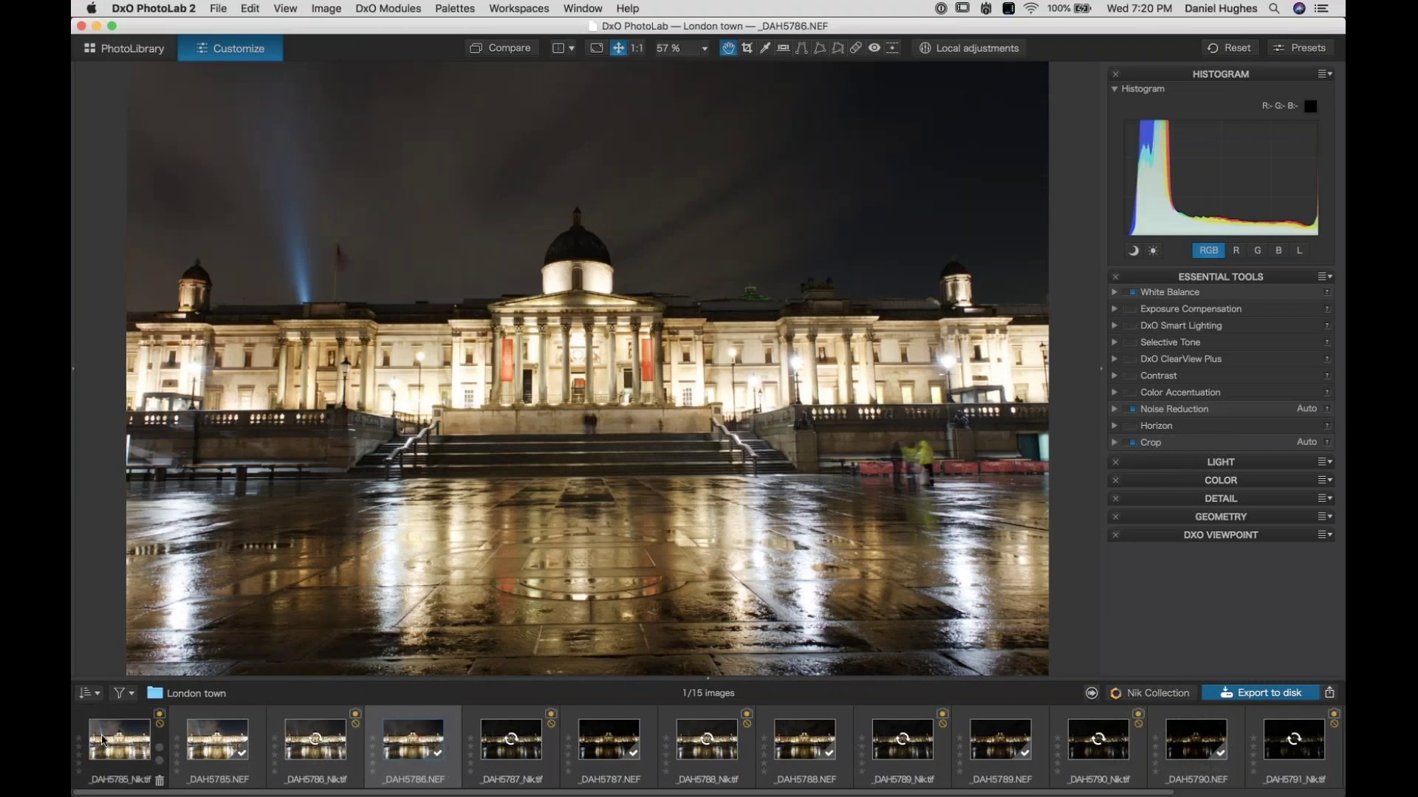
pyautogui.click(103, 741)
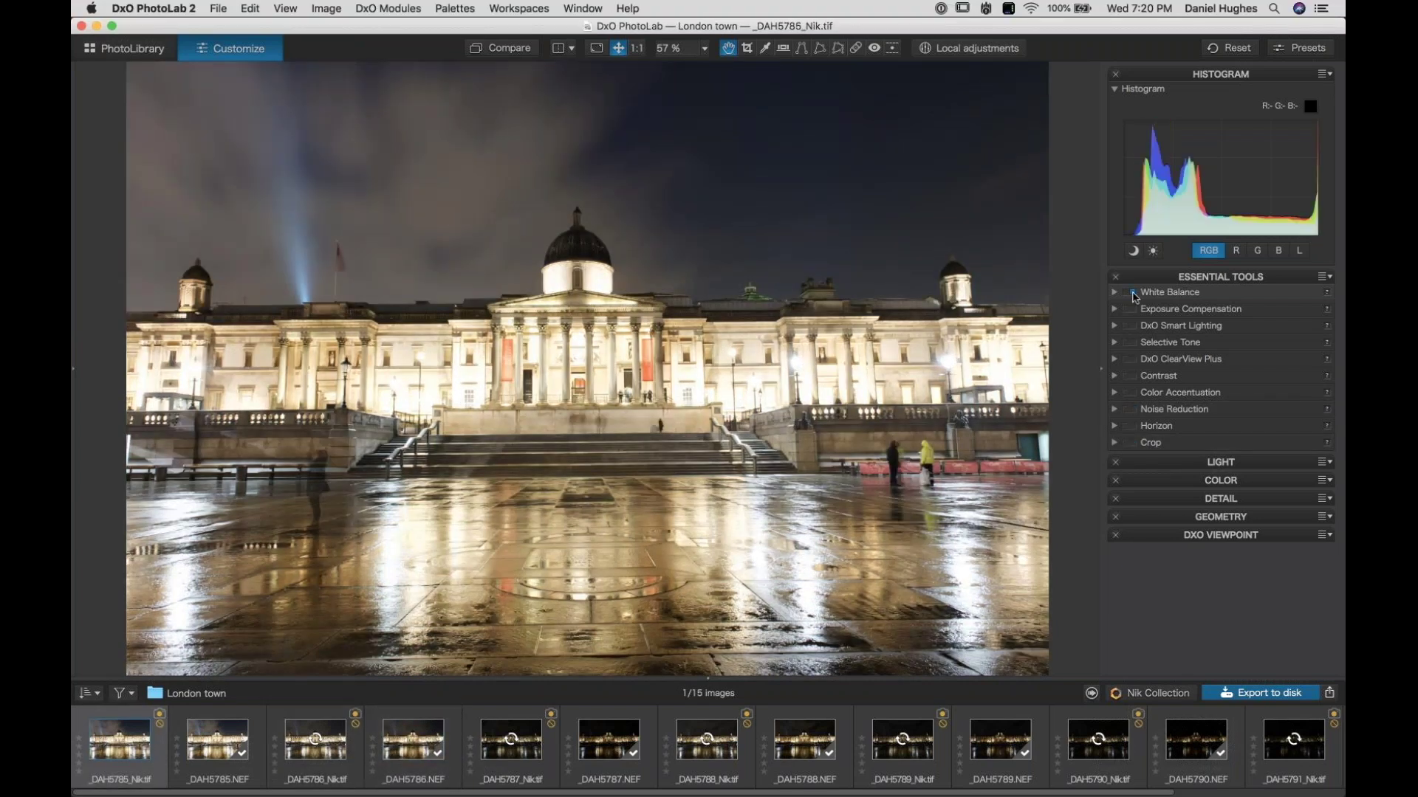
pyautogui.click(1134, 295)
# Step: Select the seven exported TIFFs from _DAH5785_Nik.tif through _DAH5791_Nik.tif and open them in HDR Efex Pro 2
pyautogui.keyDown('super'); pyautogui.click(309, 747); pyautogui.keyUp('super')
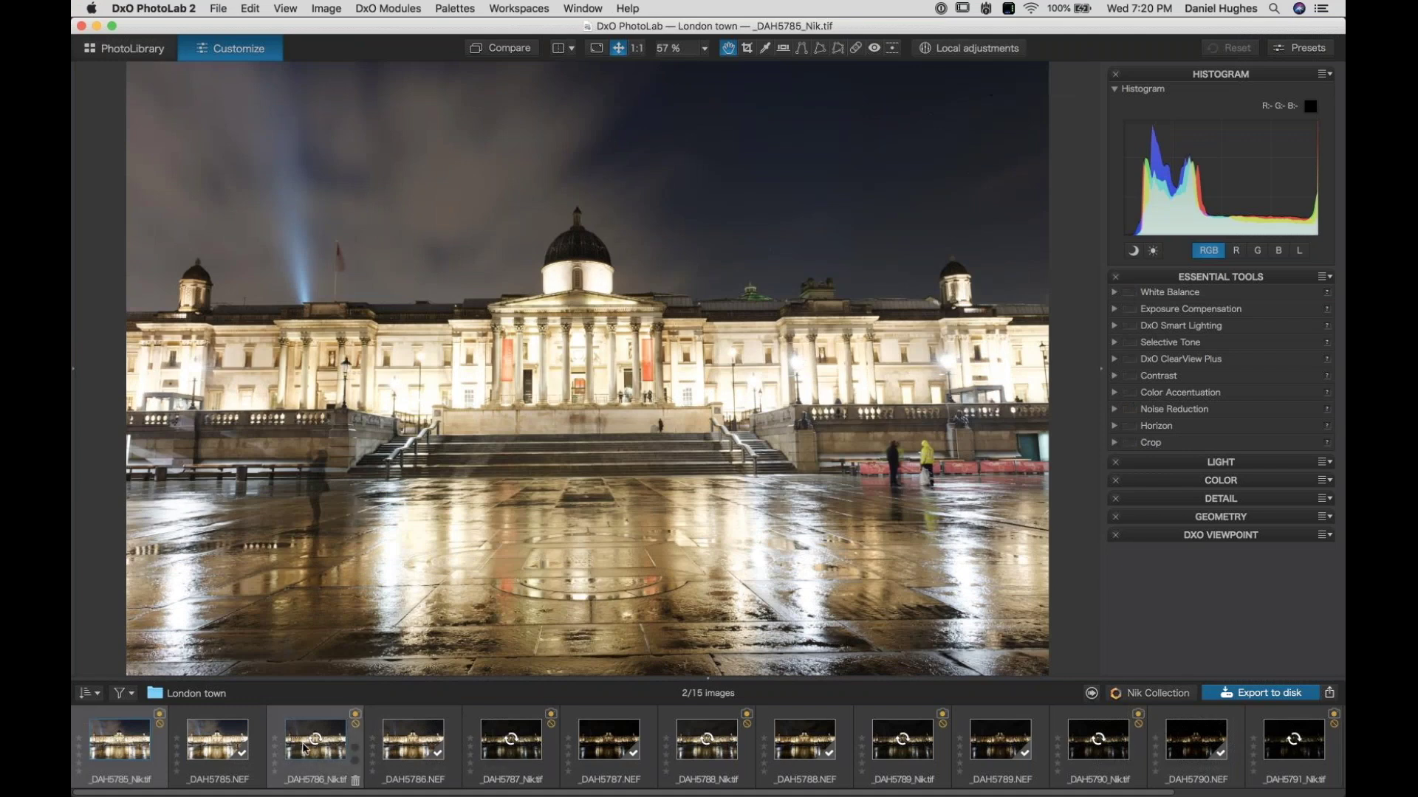
pyautogui.keyDown('super'); pyautogui.click(538, 759); pyautogui.keyUp('super')
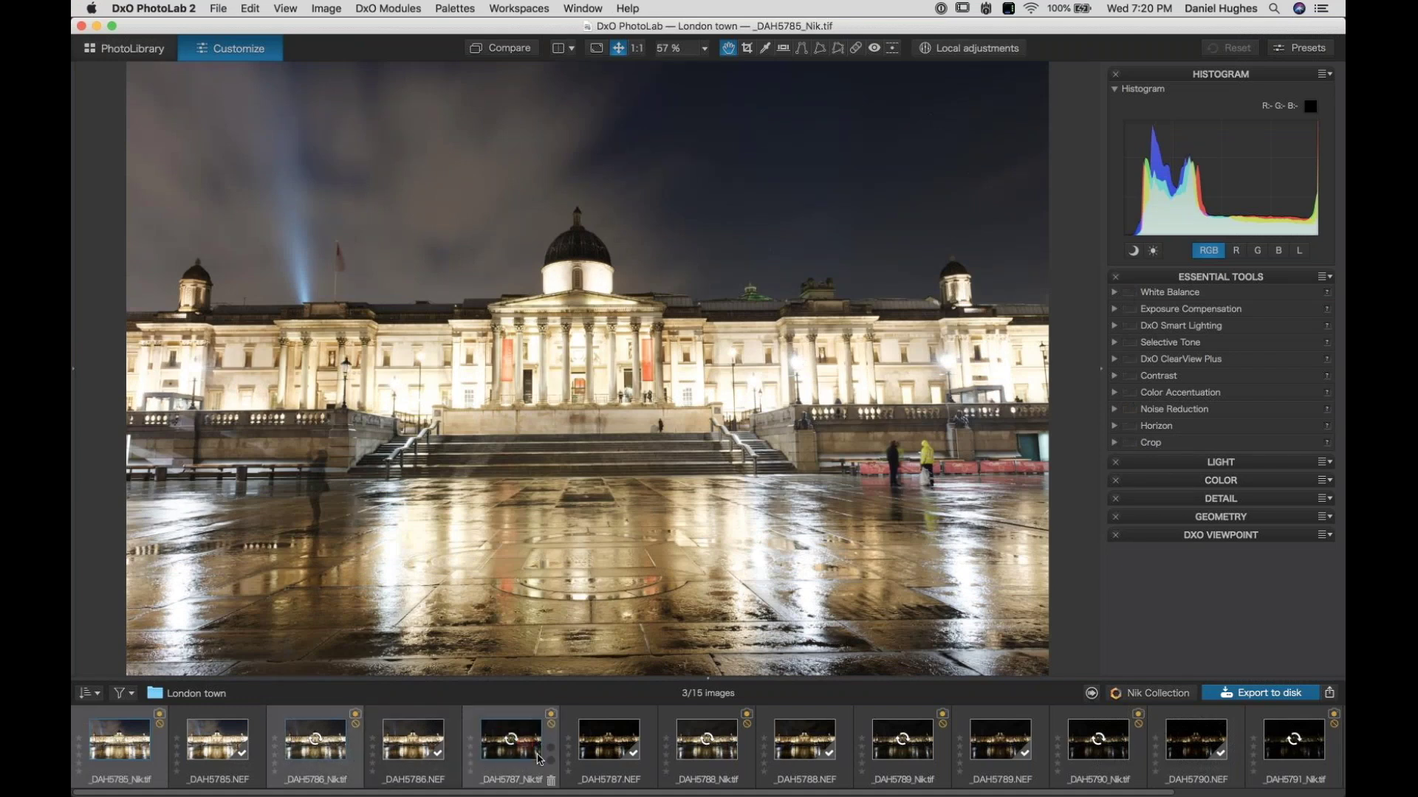
pyautogui.keyDown('super'); pyautogui.click(735, 757); pyautogui.keyUp('super')
pyautogui.keyDown('super'); pyautogui.click(921, 760); pyautogui.keyUp('super')
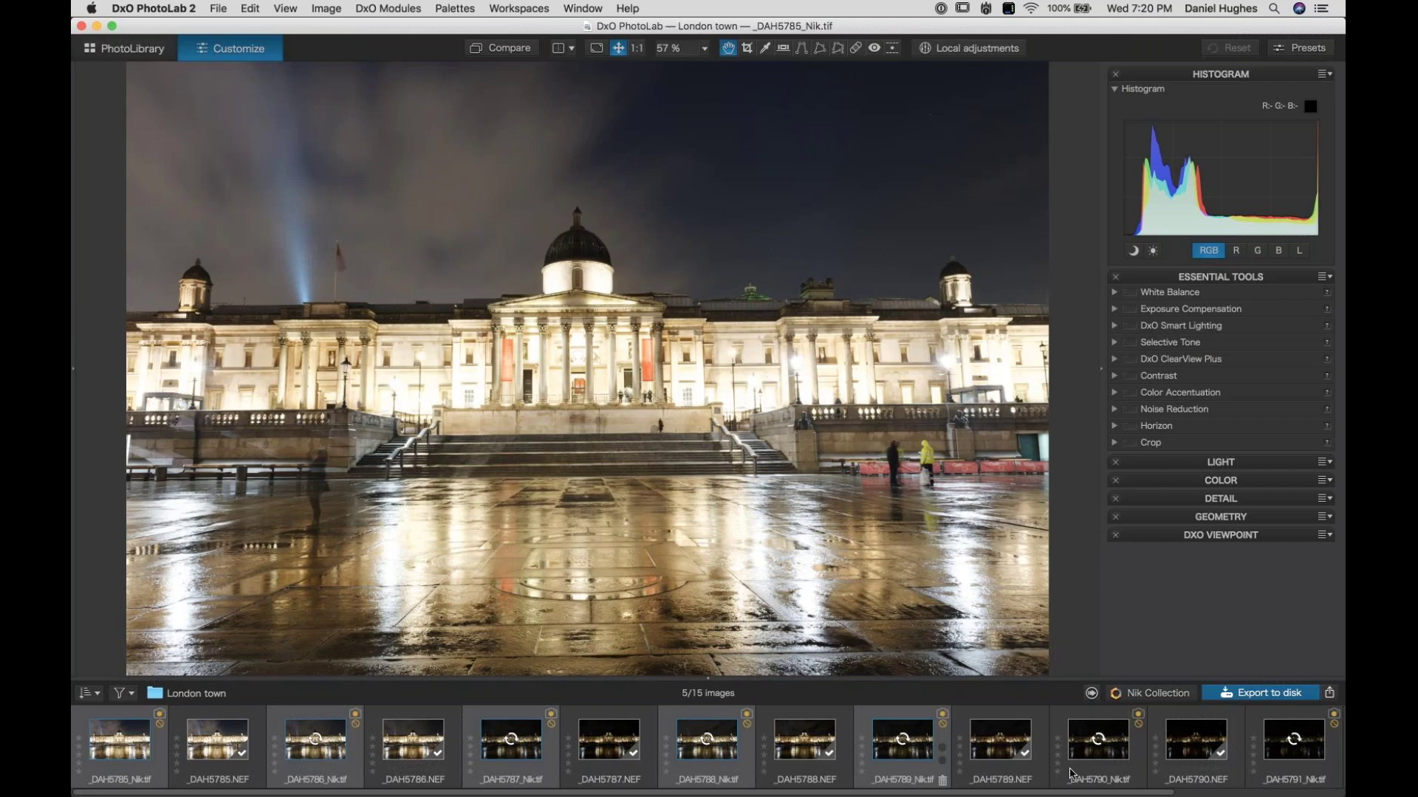
pyautogui.keyDown('super'); pyautogui.click(1117, 764); pyautogui.keyUp('super')
pyautogui.keyDown('super'); pyautogui.click(1315, 758); pyautogui.keyUp('super')
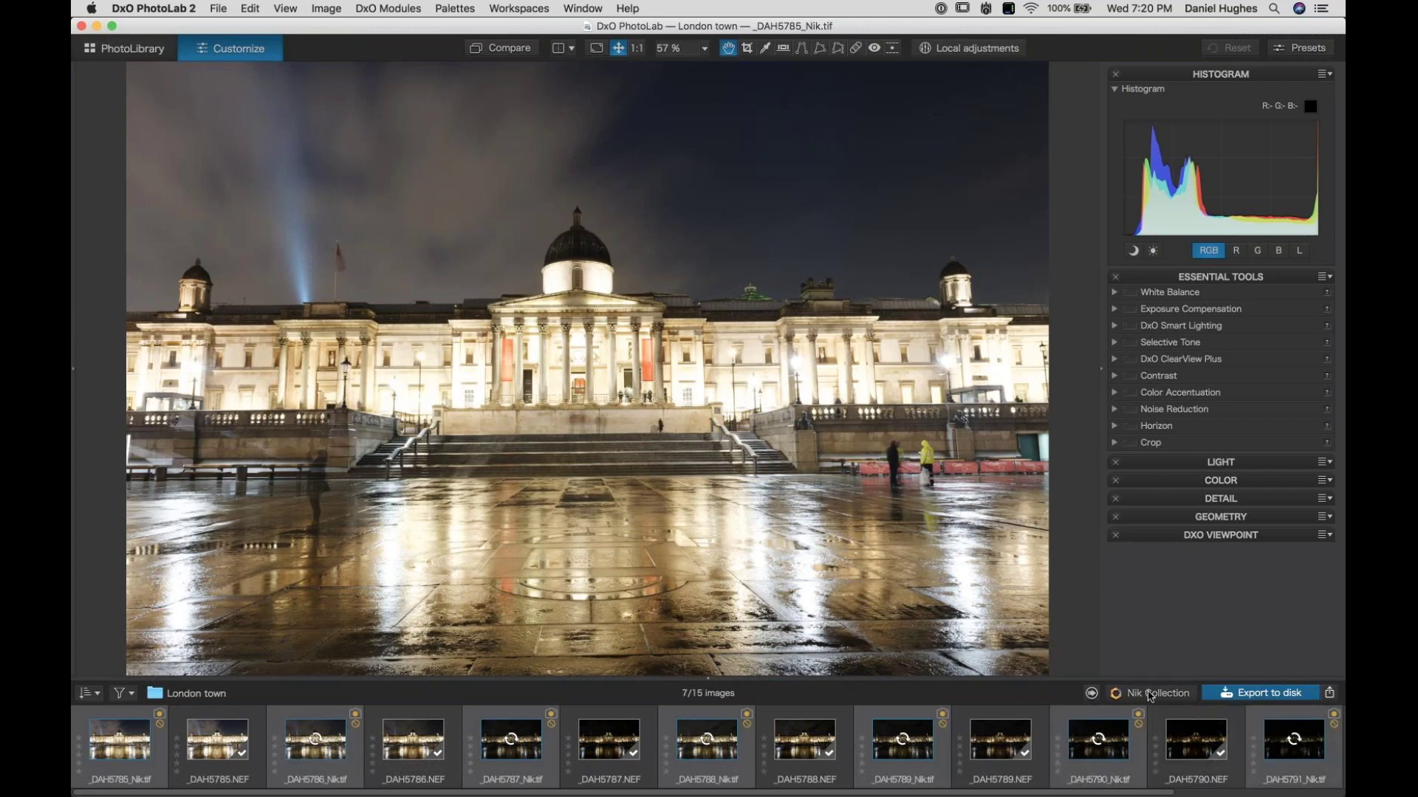
pyautogui.hscroll(2, 1028, 761)
pyautogui.hscroll(10, 1028, 761)
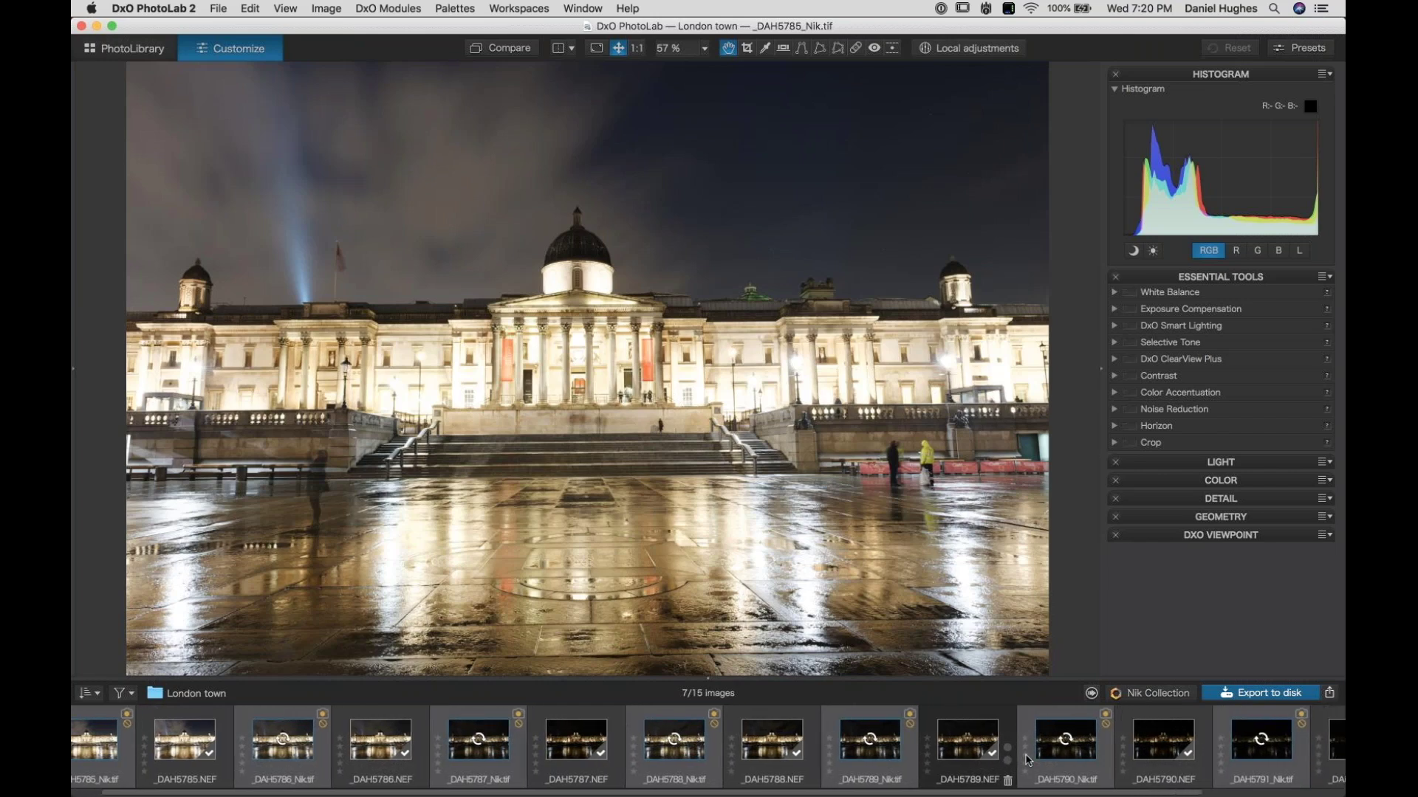
pyautogui.hscroll(2, 1028, 760)
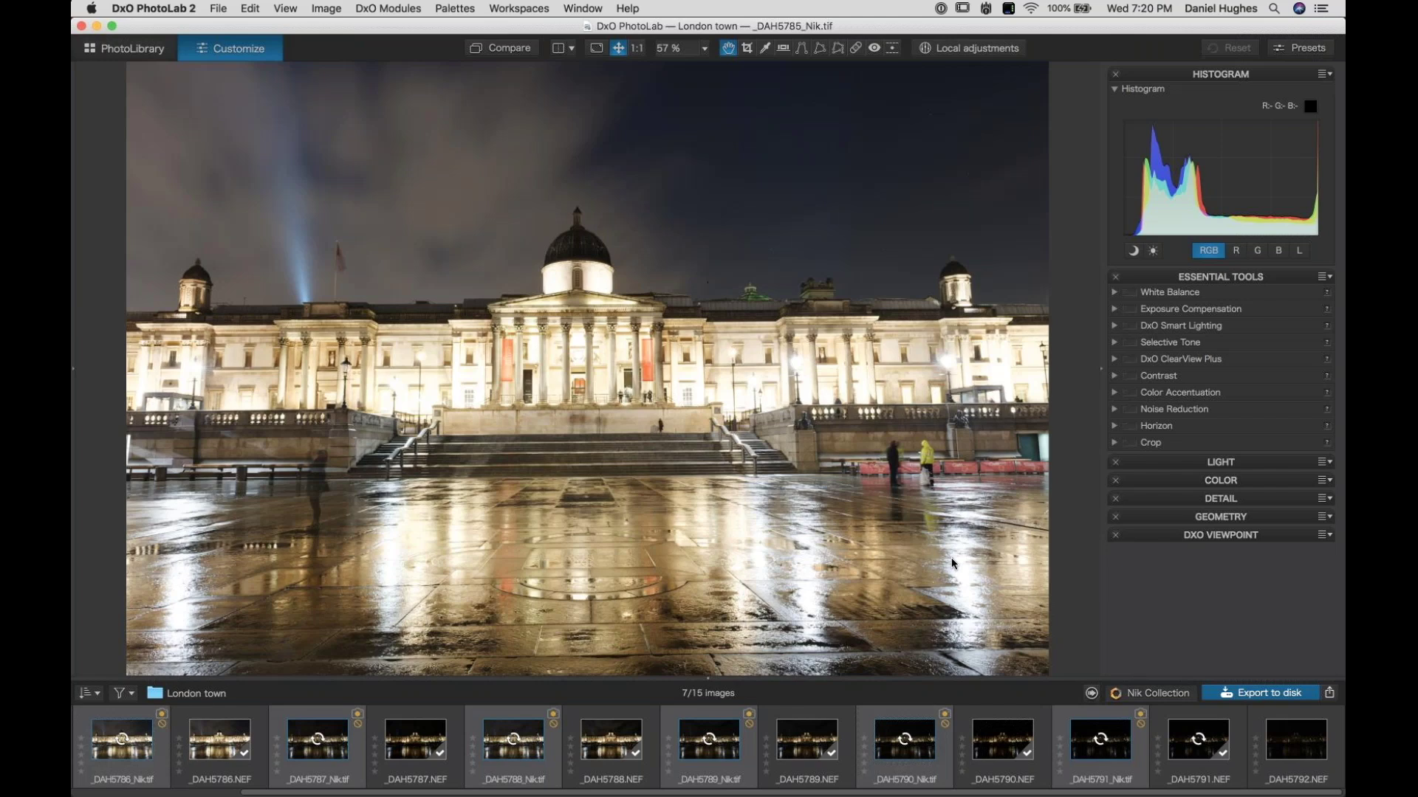
pyautogui.click(1151, 693)
pyautogui.click(705, 274)
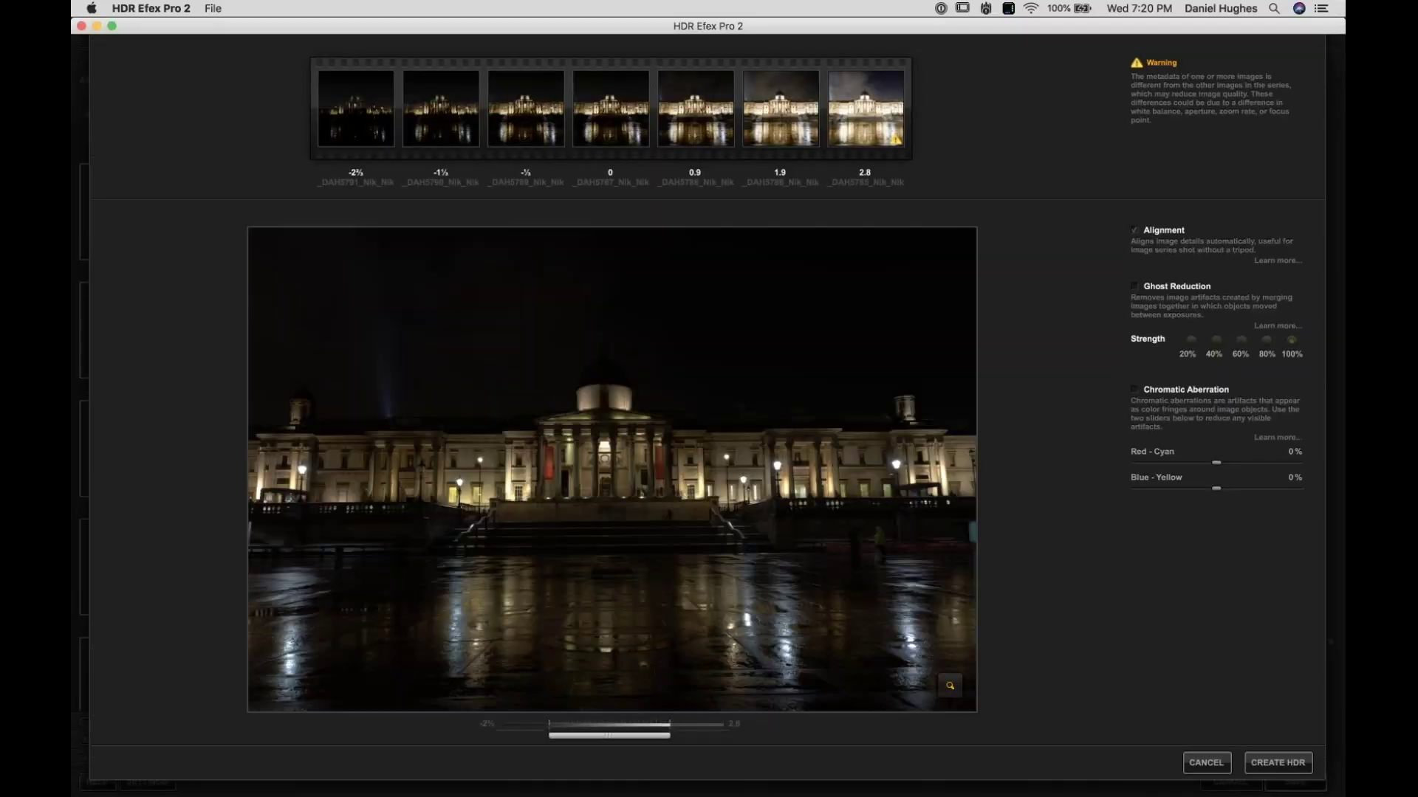
# Step: Brighten the merge preview, turn on Ghost Reduction with the 1.9 exposure as the ghost reference image, and create the HDR
pyautogui.moveTo(641, 742); pyautogui.dragTo(711, 742)
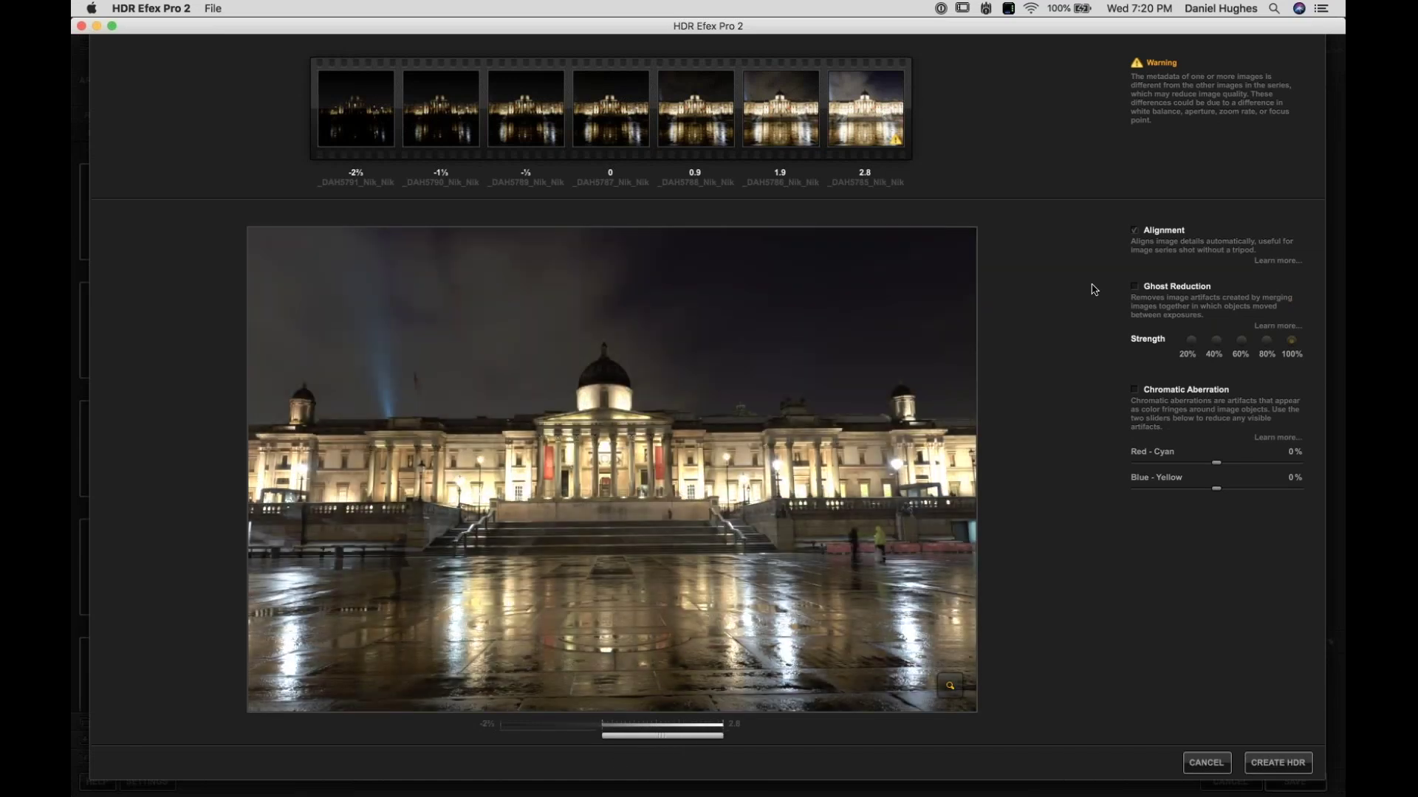
pyautogui.click(1135, 288)
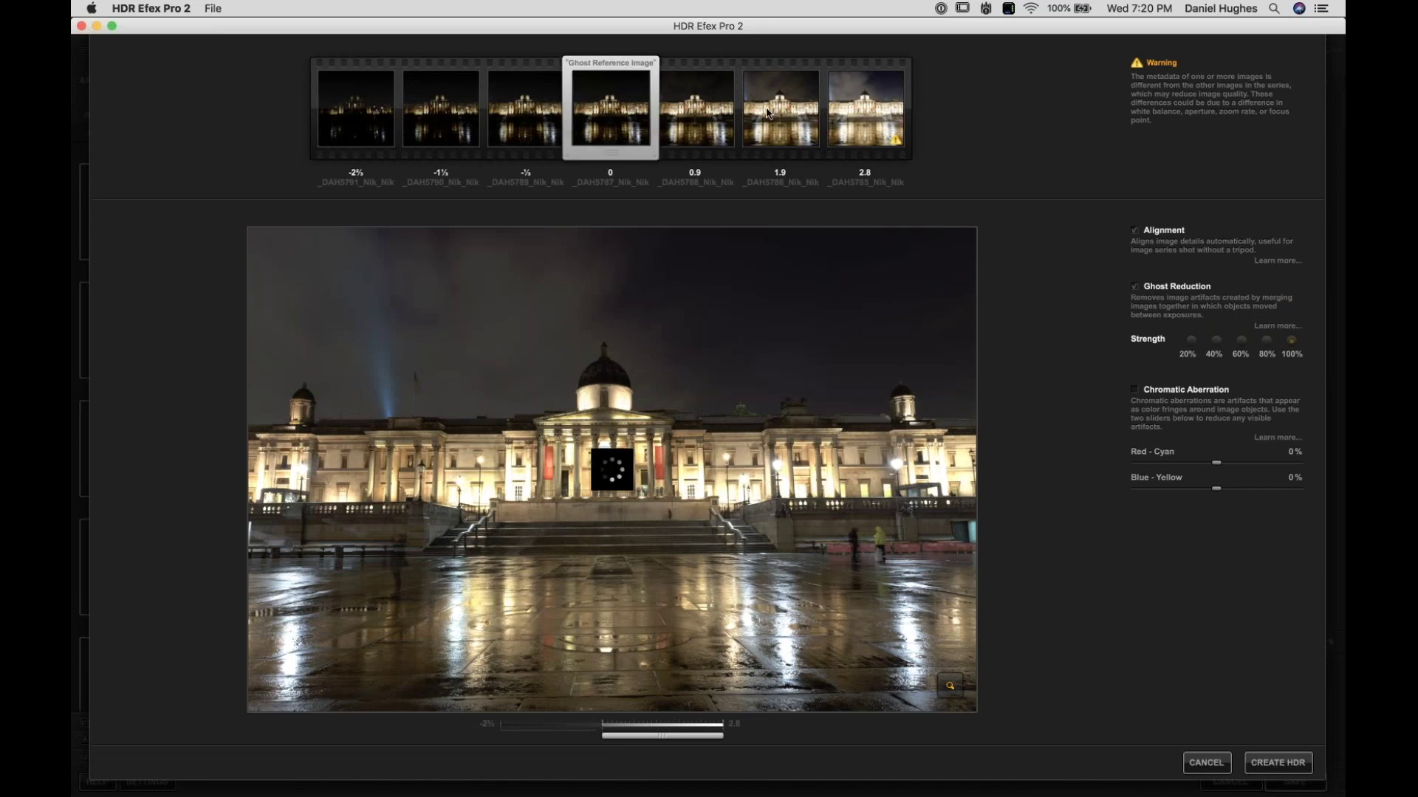
pyautogui.click(771, 115)
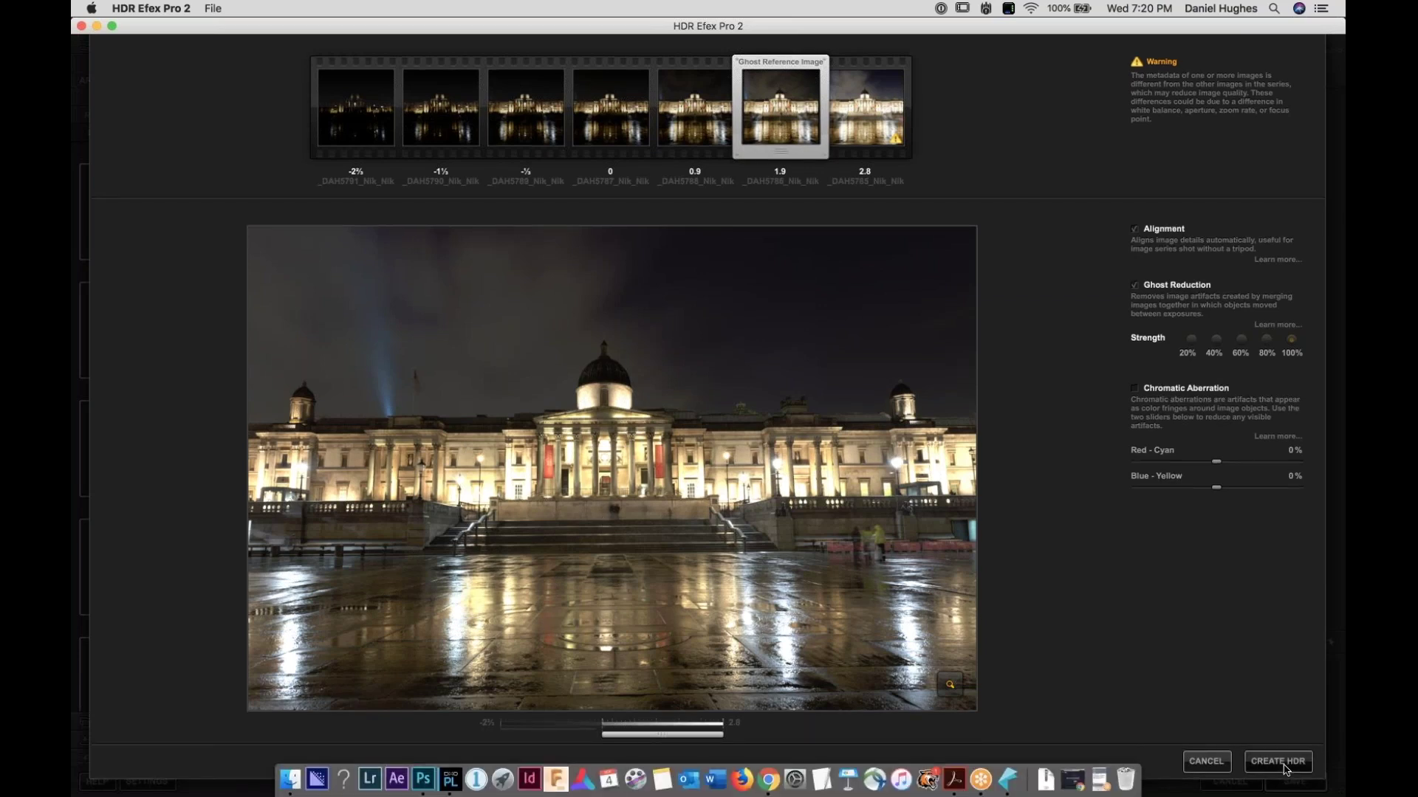
pyautogui.click(1281, 764)
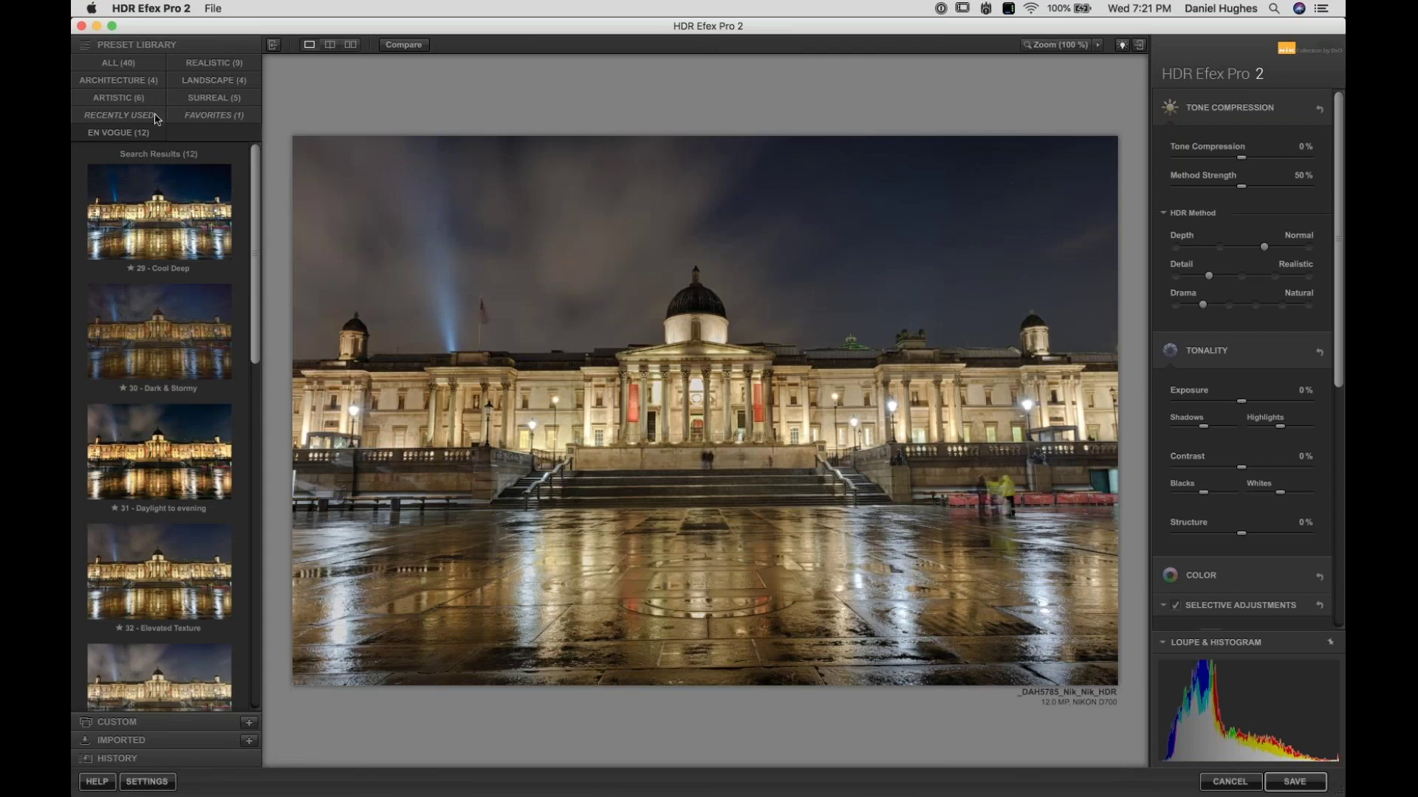
# Step: Show all presets in the library and try 14 - Late Summer and 13 - Tinted Structure on the merged image
pyautogui.click(111, 66)
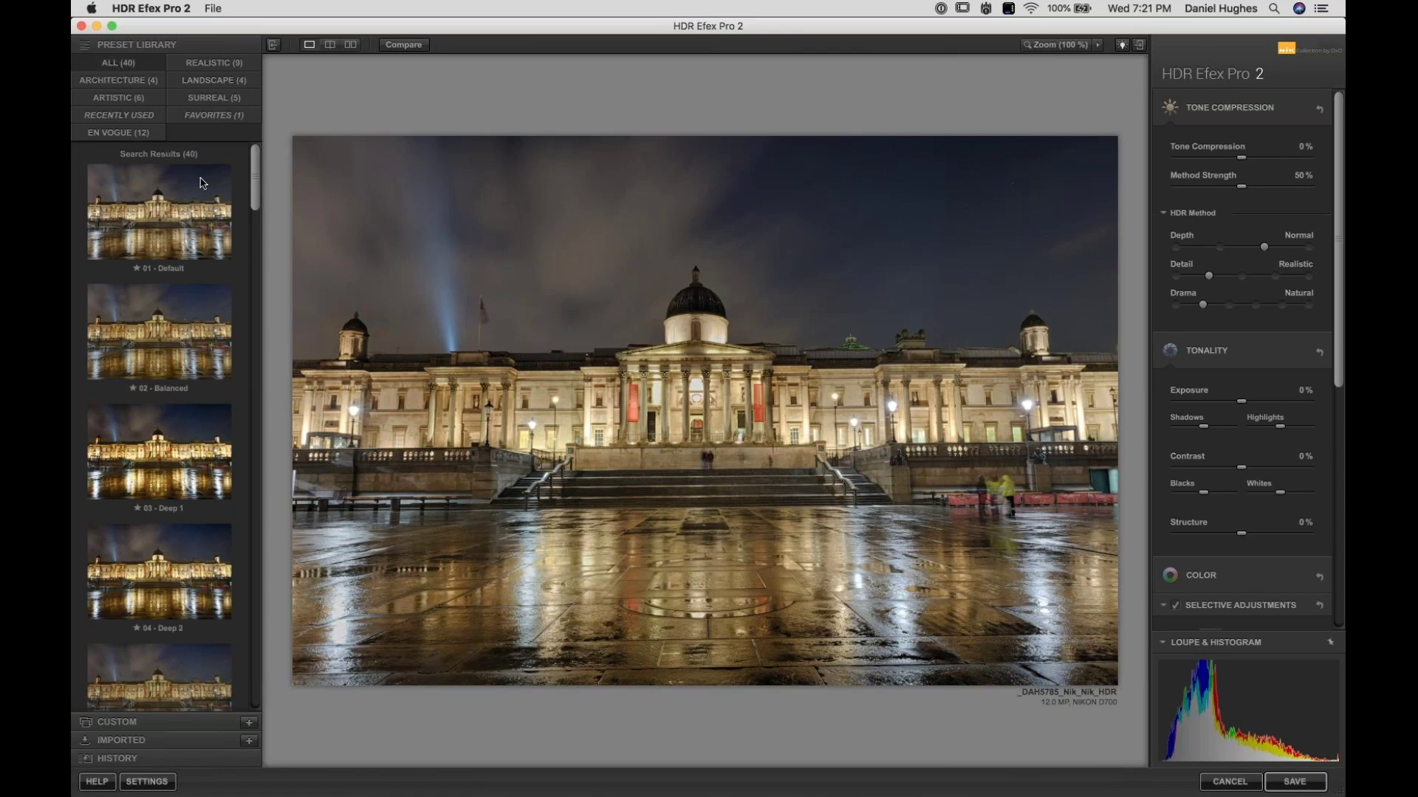
pyautogui.moveTo(256, 198); pyautogui.dragTo(288, 328)
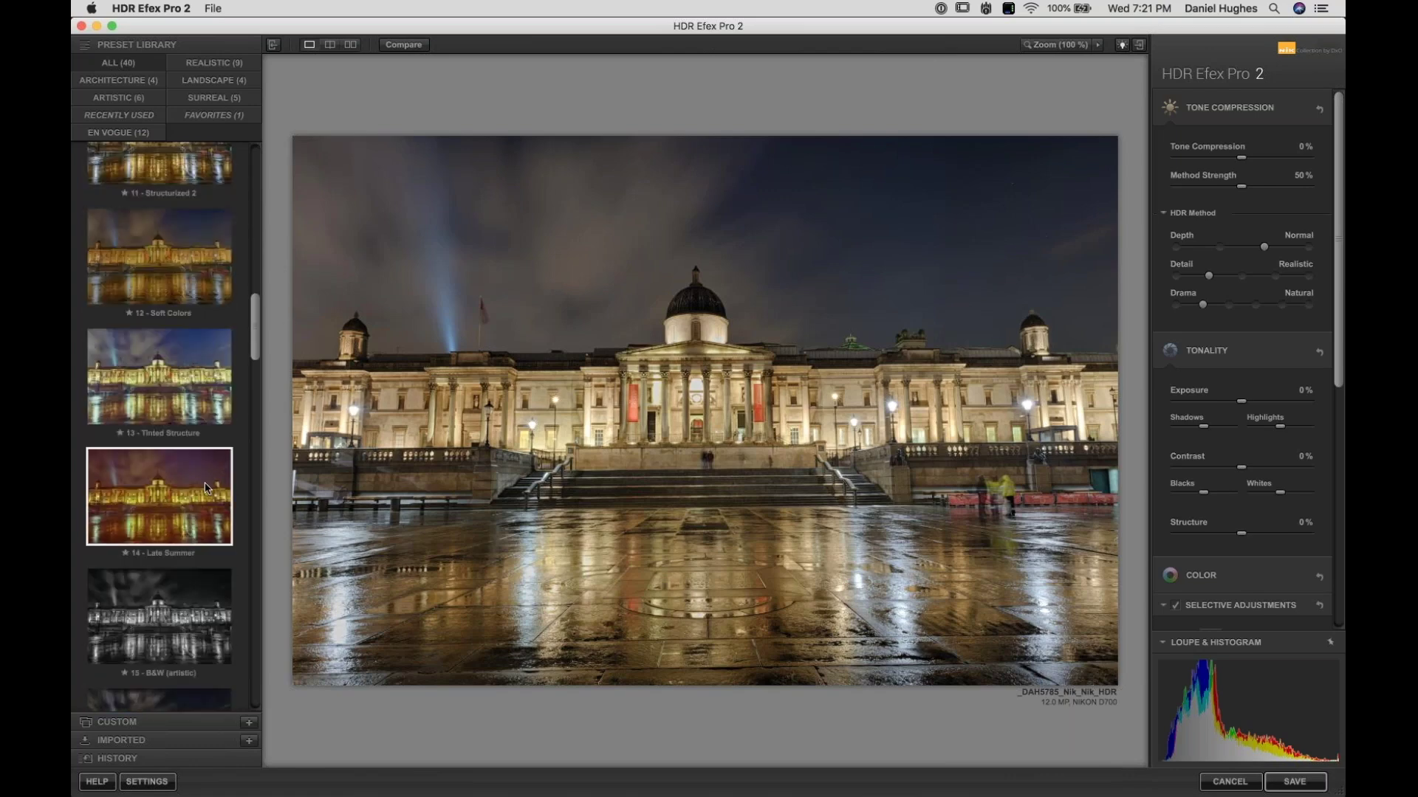
pyautogui.click(205, 483)
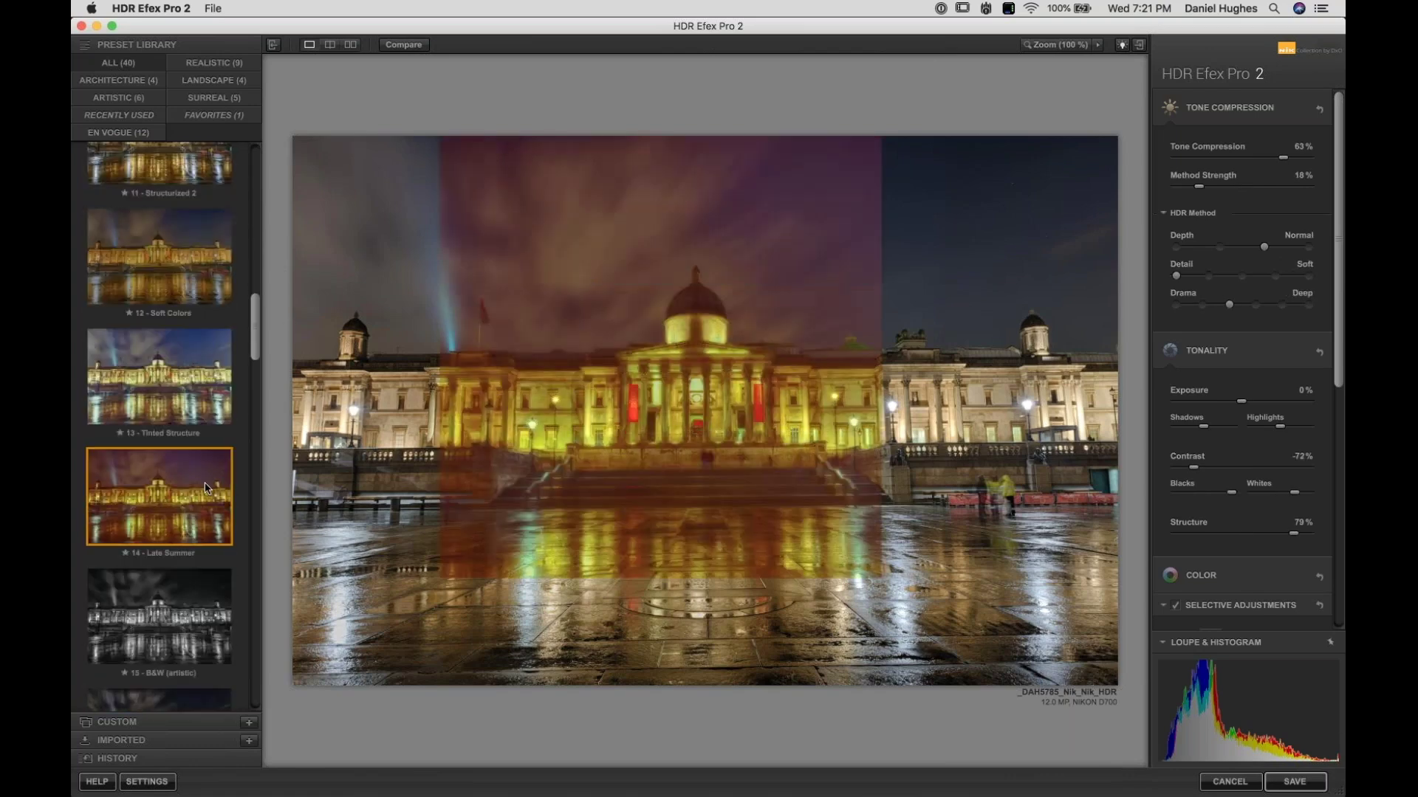
pyautogui.click(177, 389)
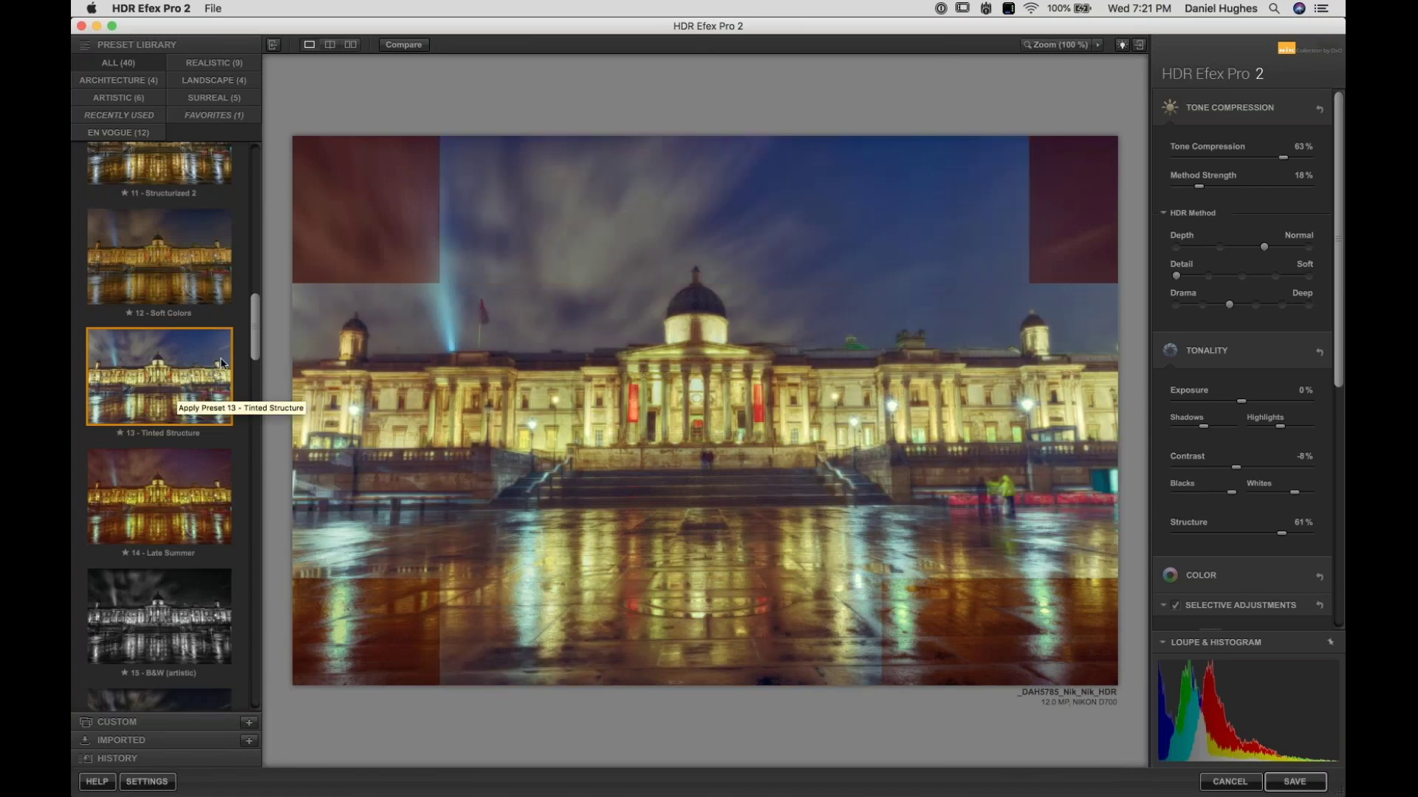
# Step: Try the presets 20 - End of the Road, 24 - Outdoor 2 and 27 - Graduated 1 on the image
pyautogui.scroll(-8, 256, 364)
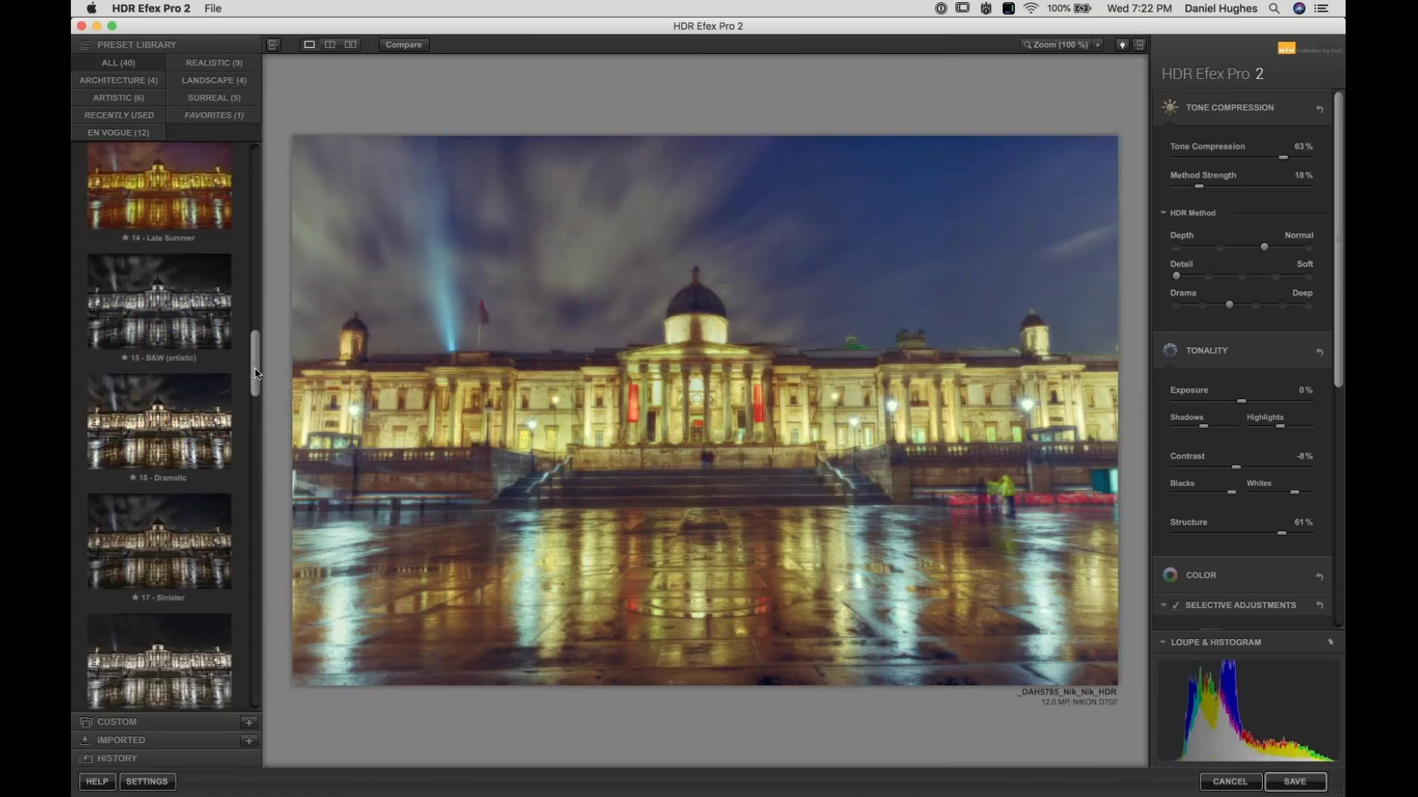
pyautogui.scroll(-9, 256, 387)
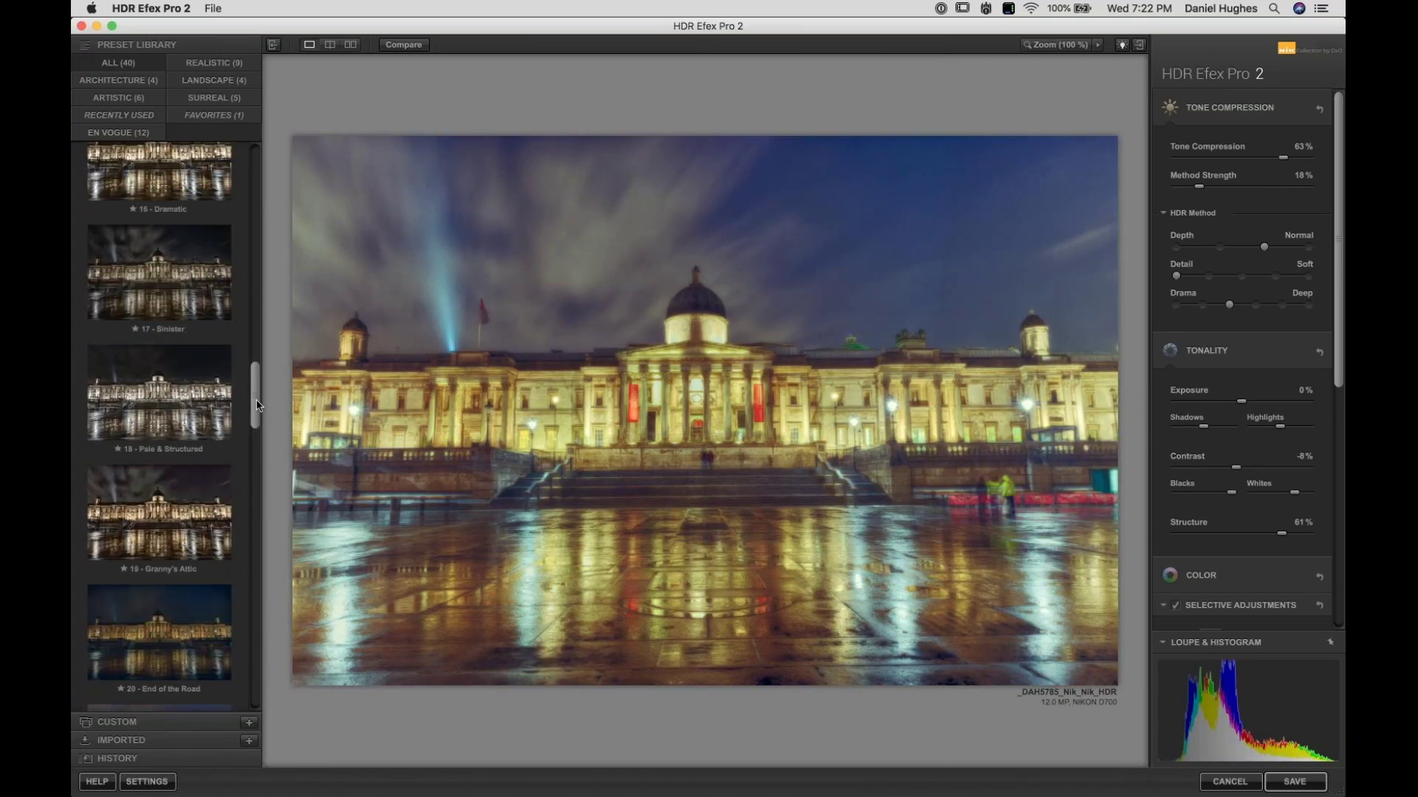
pyautogui.scroll(-1, 258, 416)
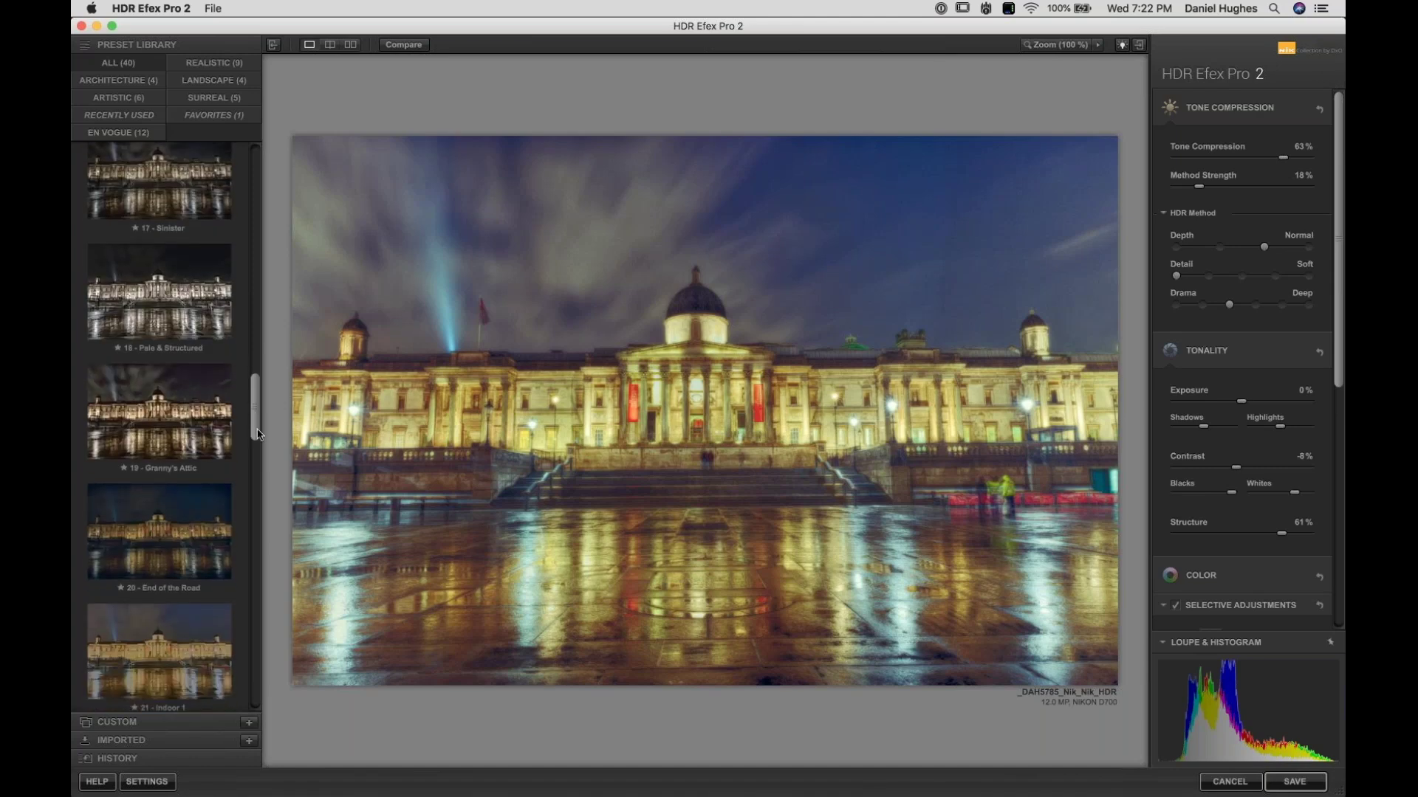
pyautogui.scroll(-4, 258, 425)
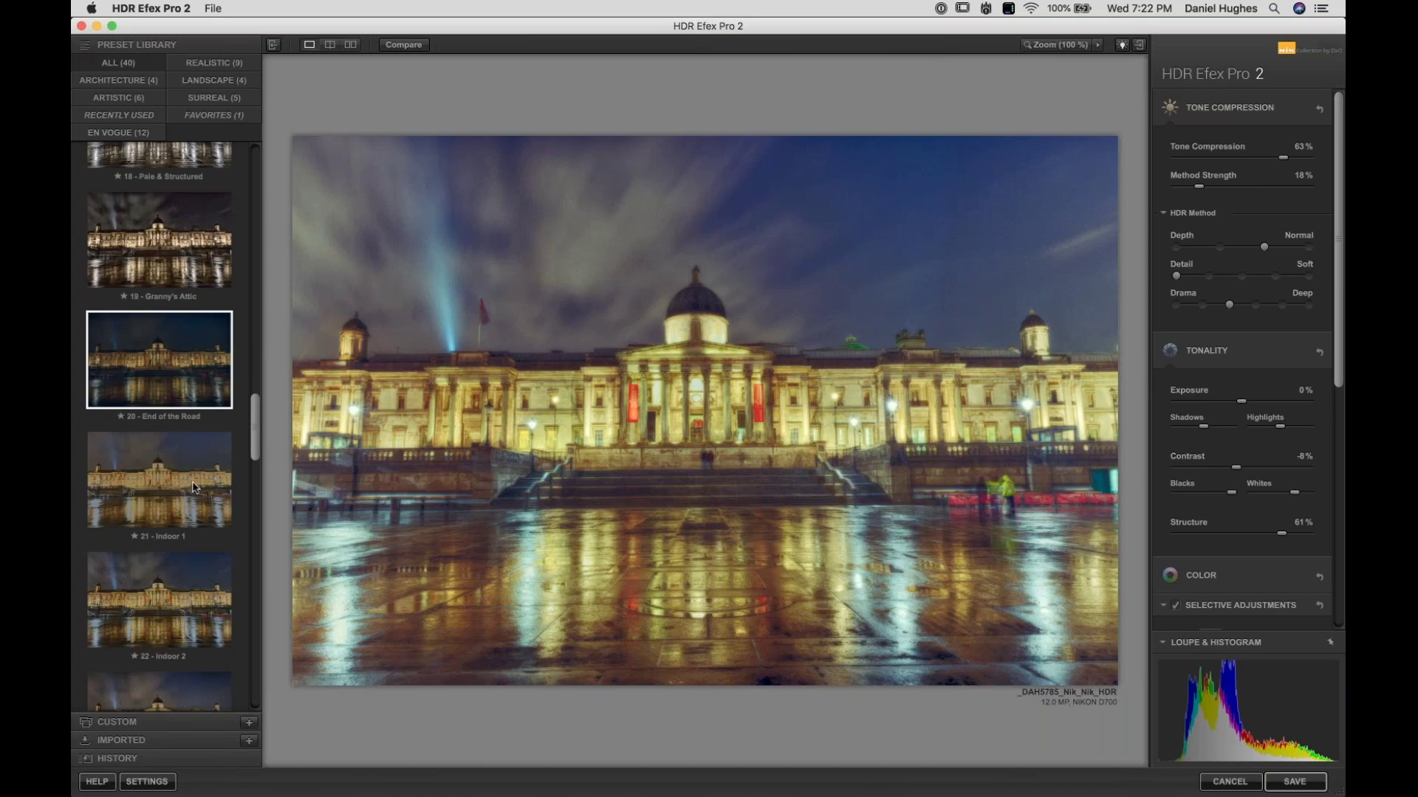
pyautogui.click(165, 400)
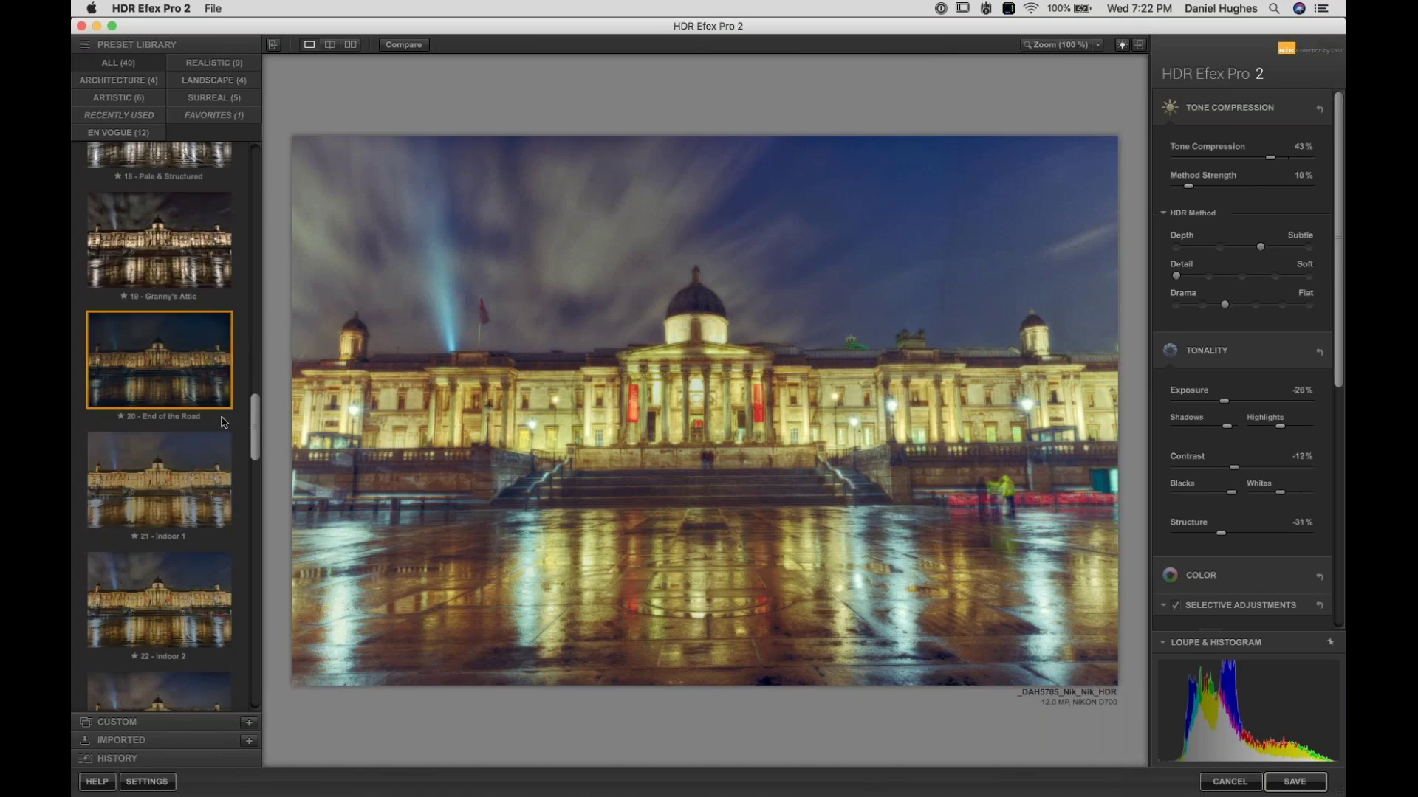
pyautogui.scroll(-7, 206, 515)
pyautogui.click(205, 515)
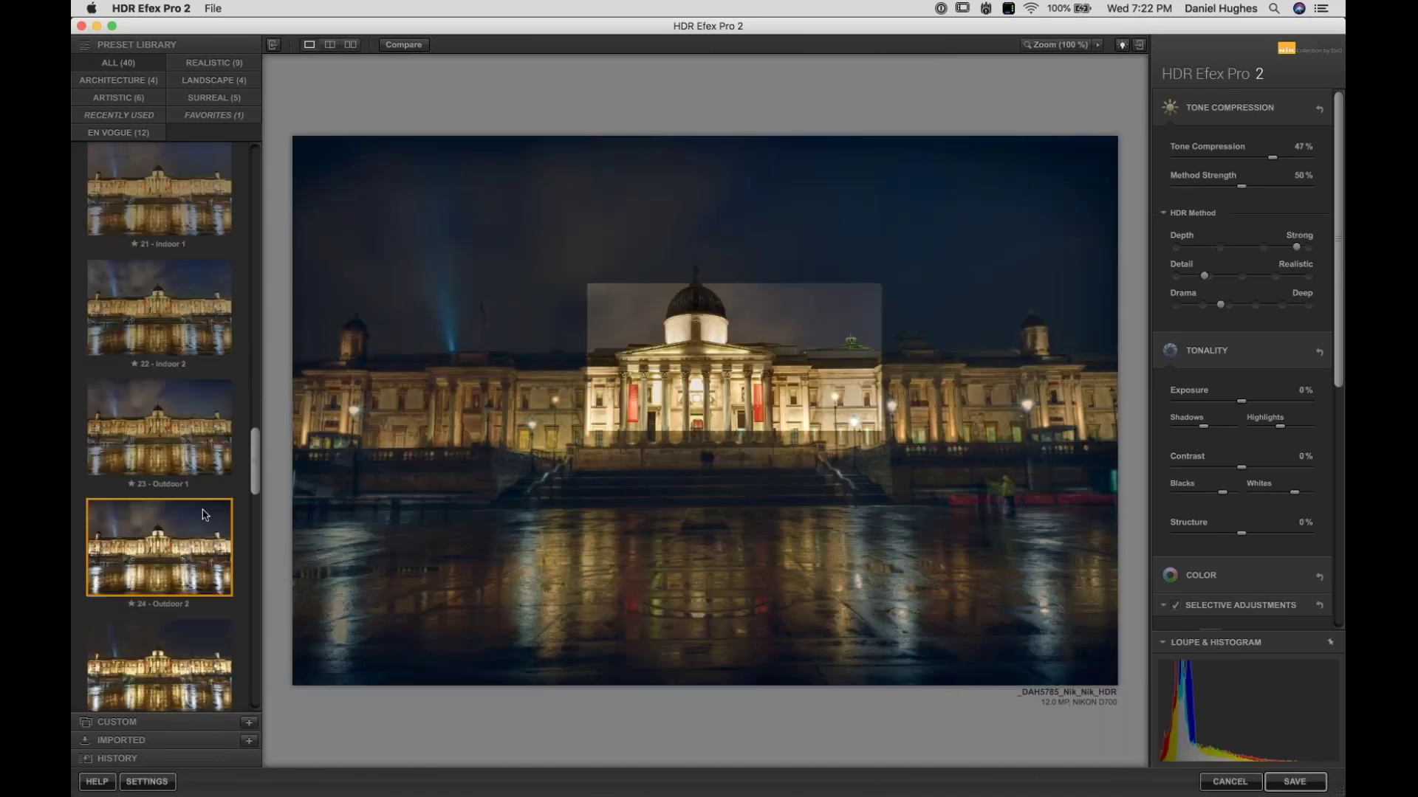
pyautogui.scroll(-8, 265, 508)
pyautogui.click(185, 549)
pyautogui.scroll(-11, 270, 546)
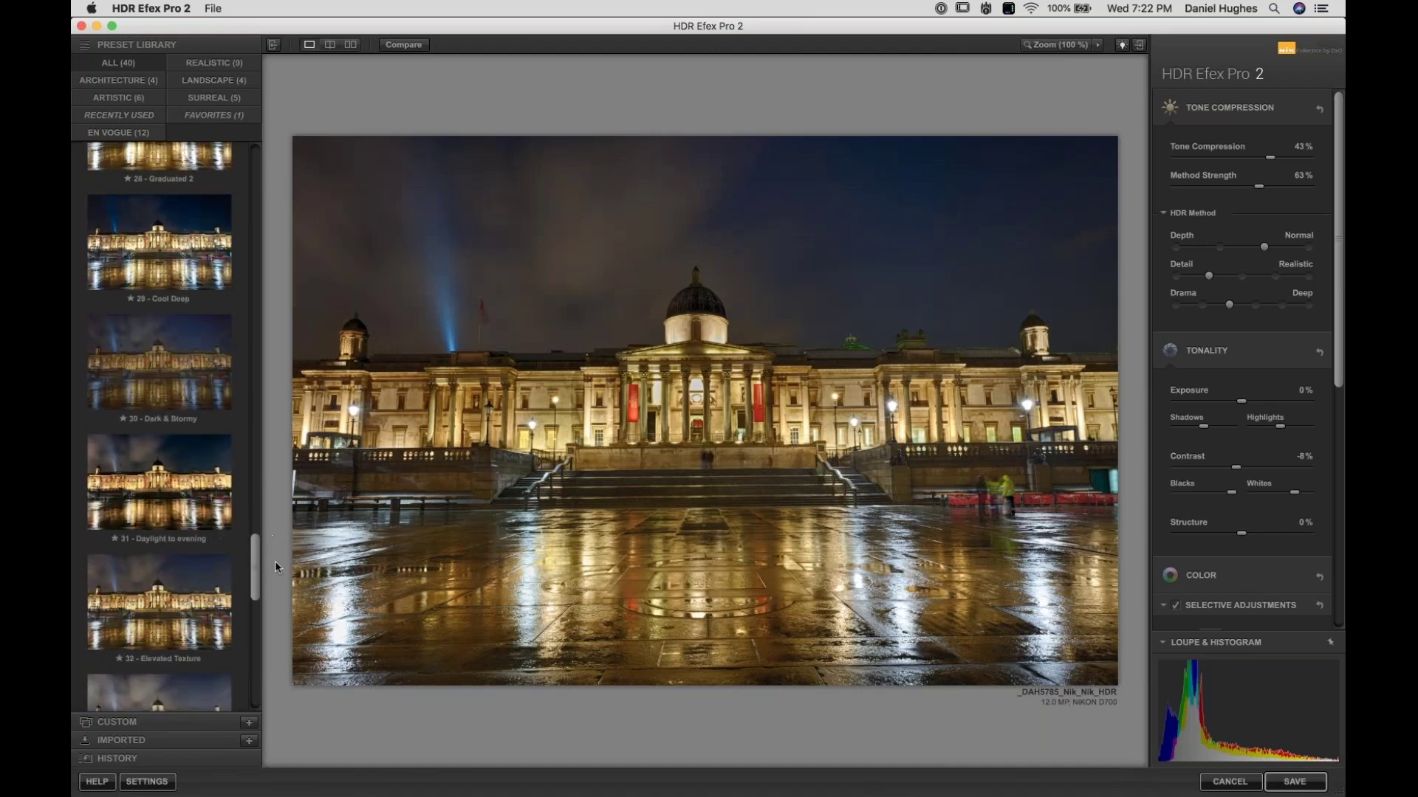
# Step: Try the presets 31 - Daylight to evening and 35 - Natural Sharp on the image
pyautogui.click(167, 439)
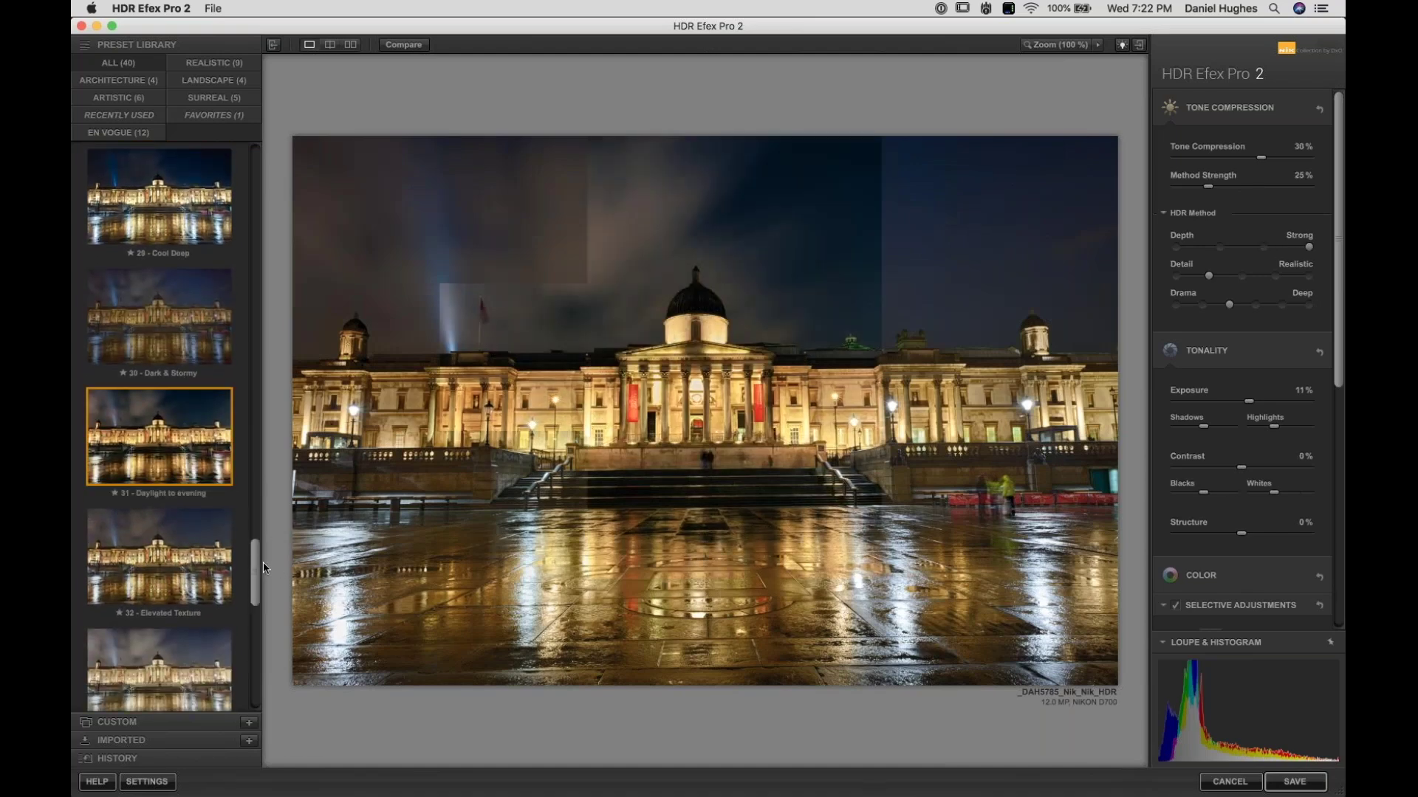
pyautogui.scroll(-7, 263, 561)
pyautogui.click(229, 604)
pyautogui.scroll(-6, 262, 650)
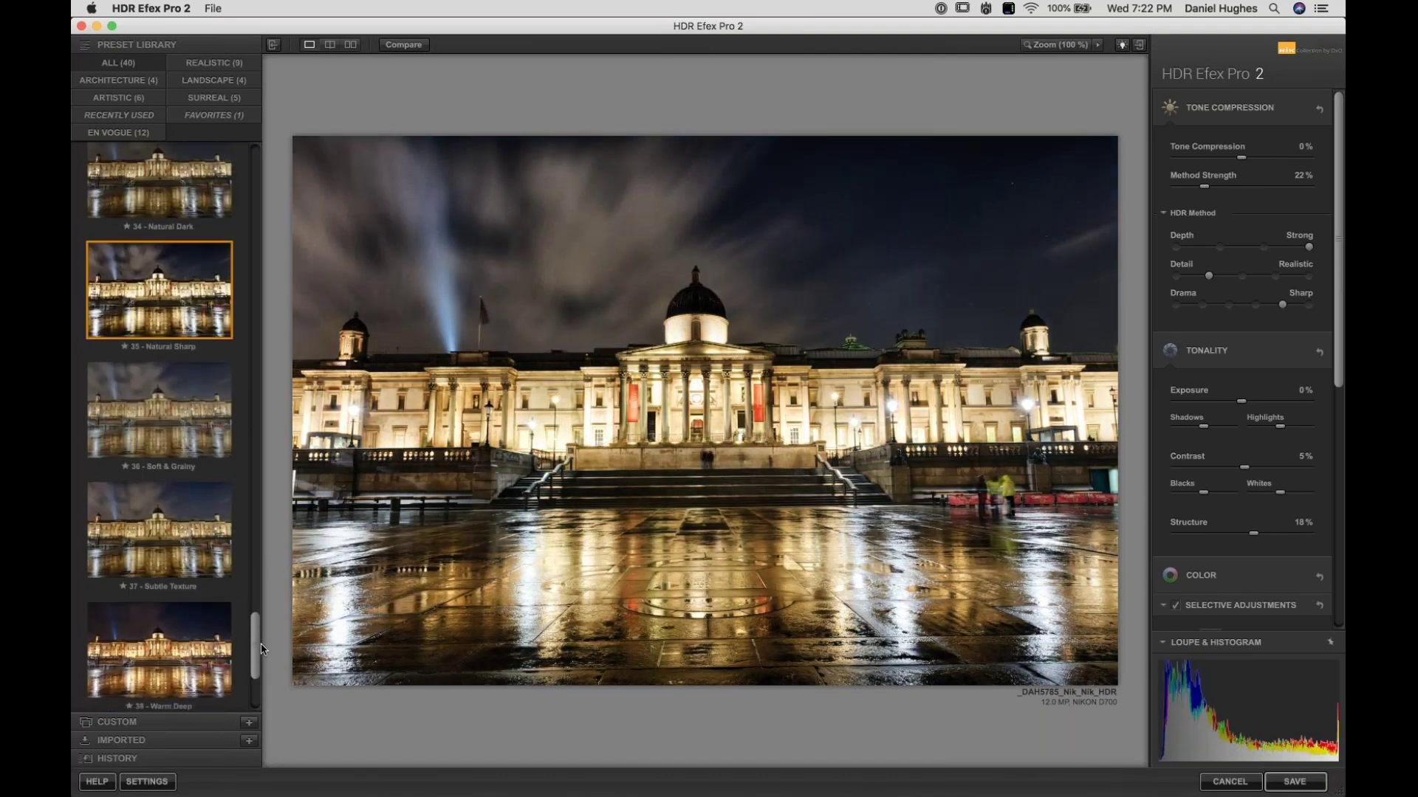
# Step: Apply the preset 38 - Warm Deep, compare it with 39 - Warm Texture, and return to 38 - Warm Deep
pyautogui.scroll(-1, 262, 650)
pyautogui.click(201, 636)
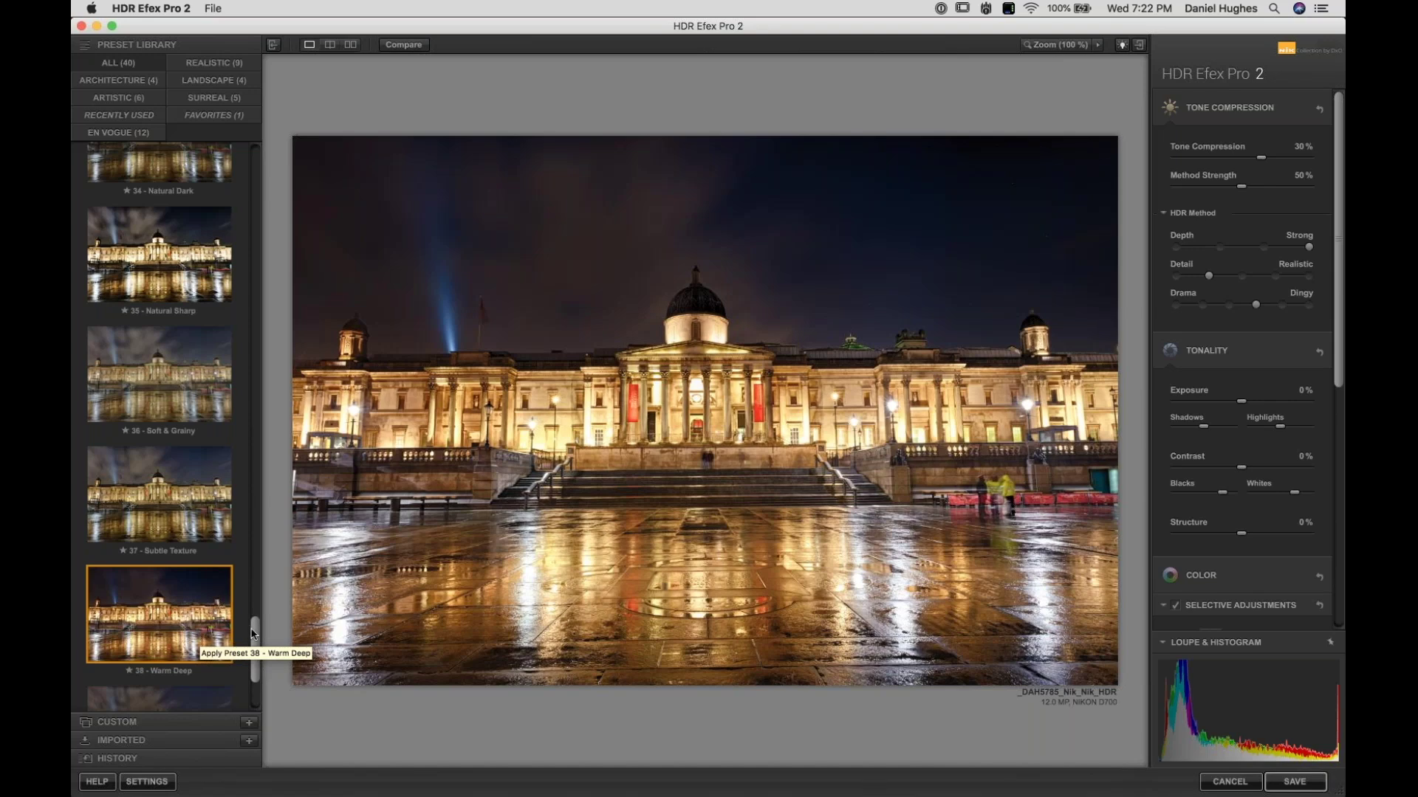
pyautogui.scroll(-1, 258, 653)
pyautogui.scroll(-3, 258, 653)
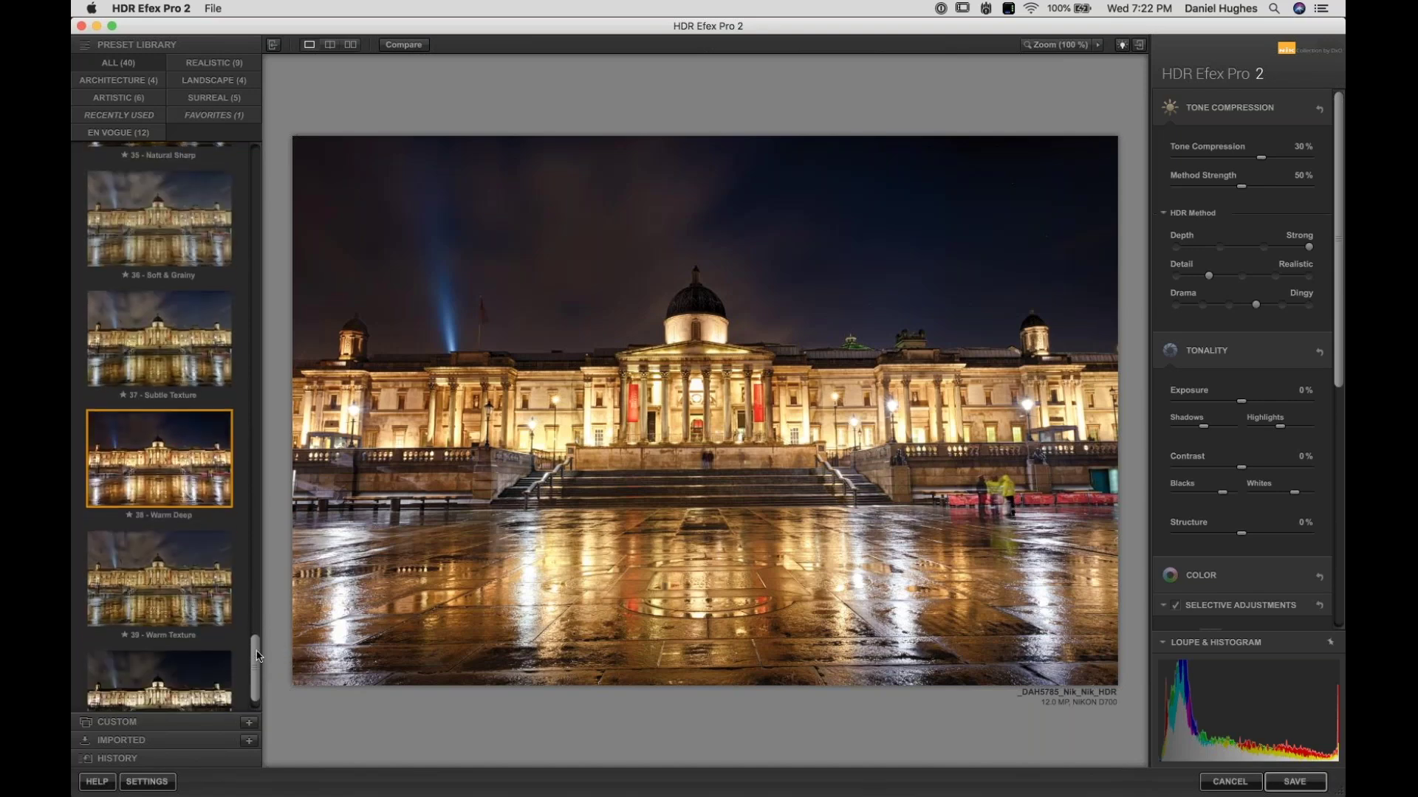
pyautogui.click(169, 535)
pyautogui.click(156, 412)
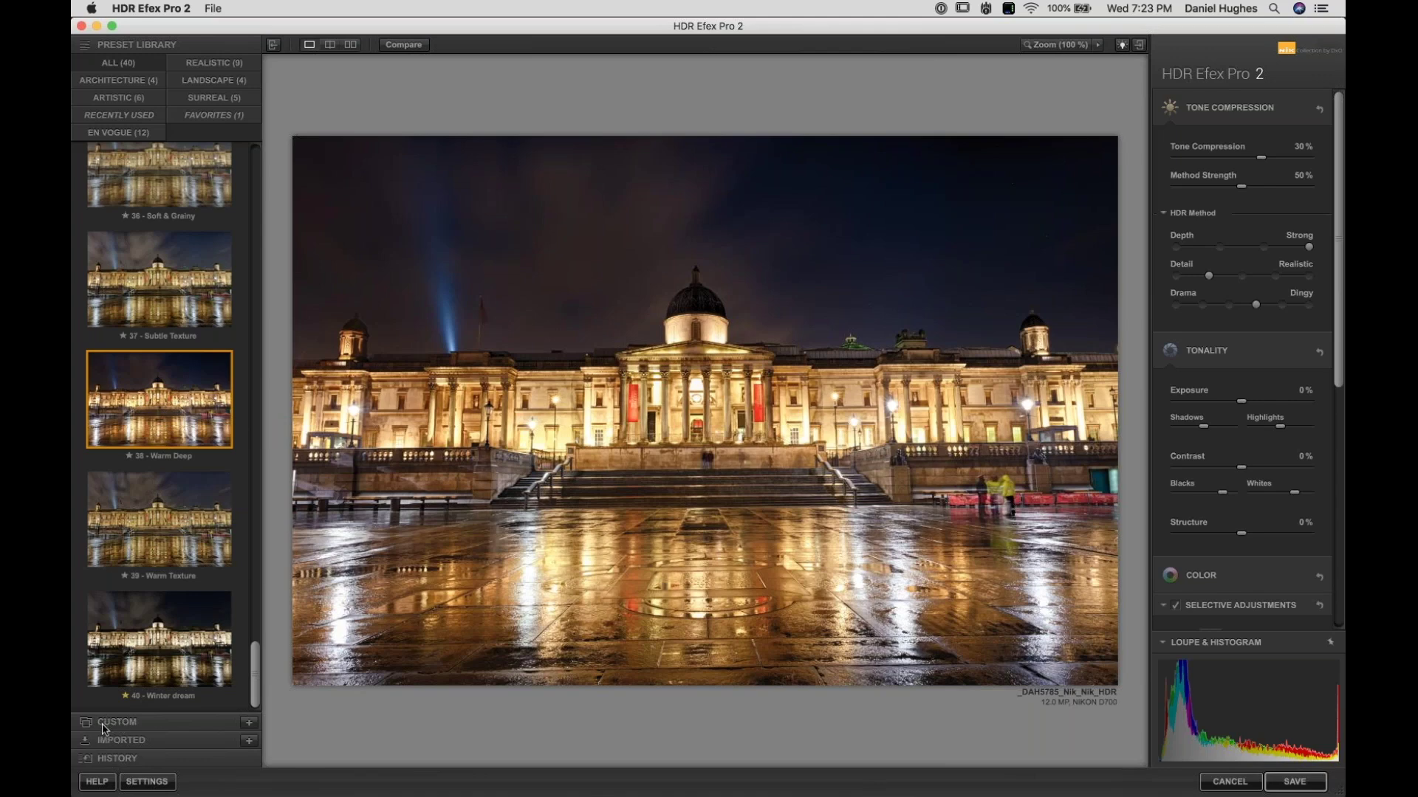
# Step: Look through the custom presets and examine the export, update and delete options on the Subtle Texture preset
pyautogui.click(144, 723)
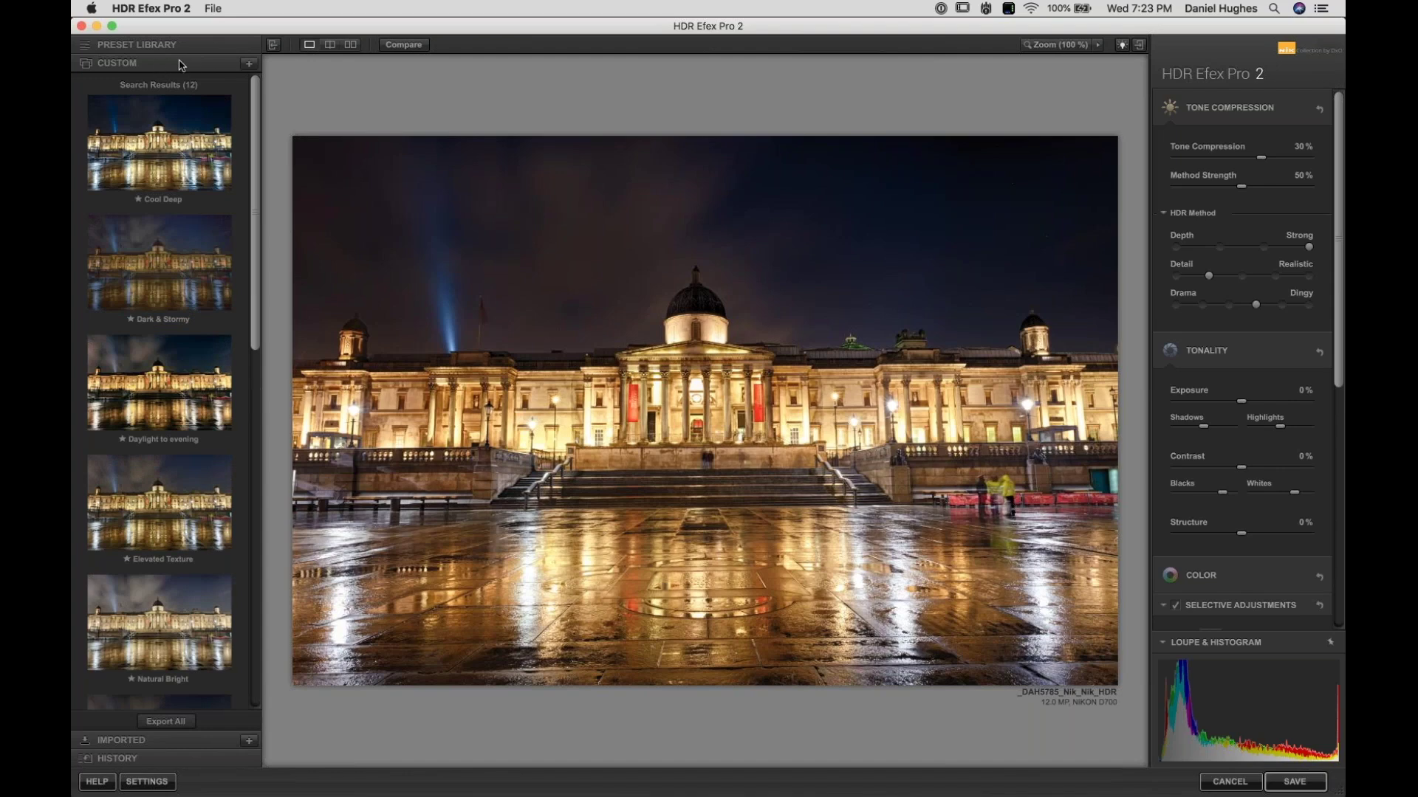
pyautogui.scroll(-5, 206, 344)
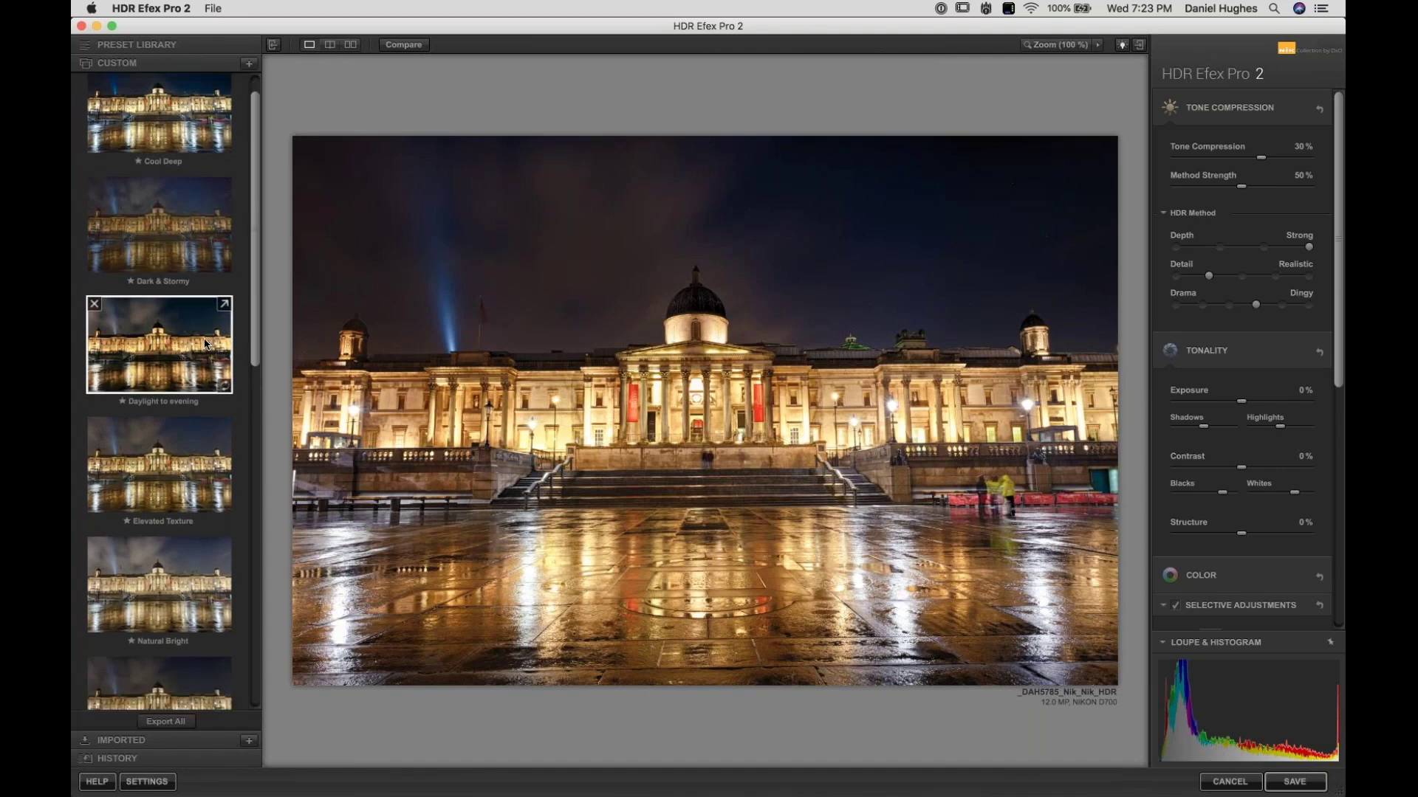
pyautogui.scroll(-15, 206, 345)
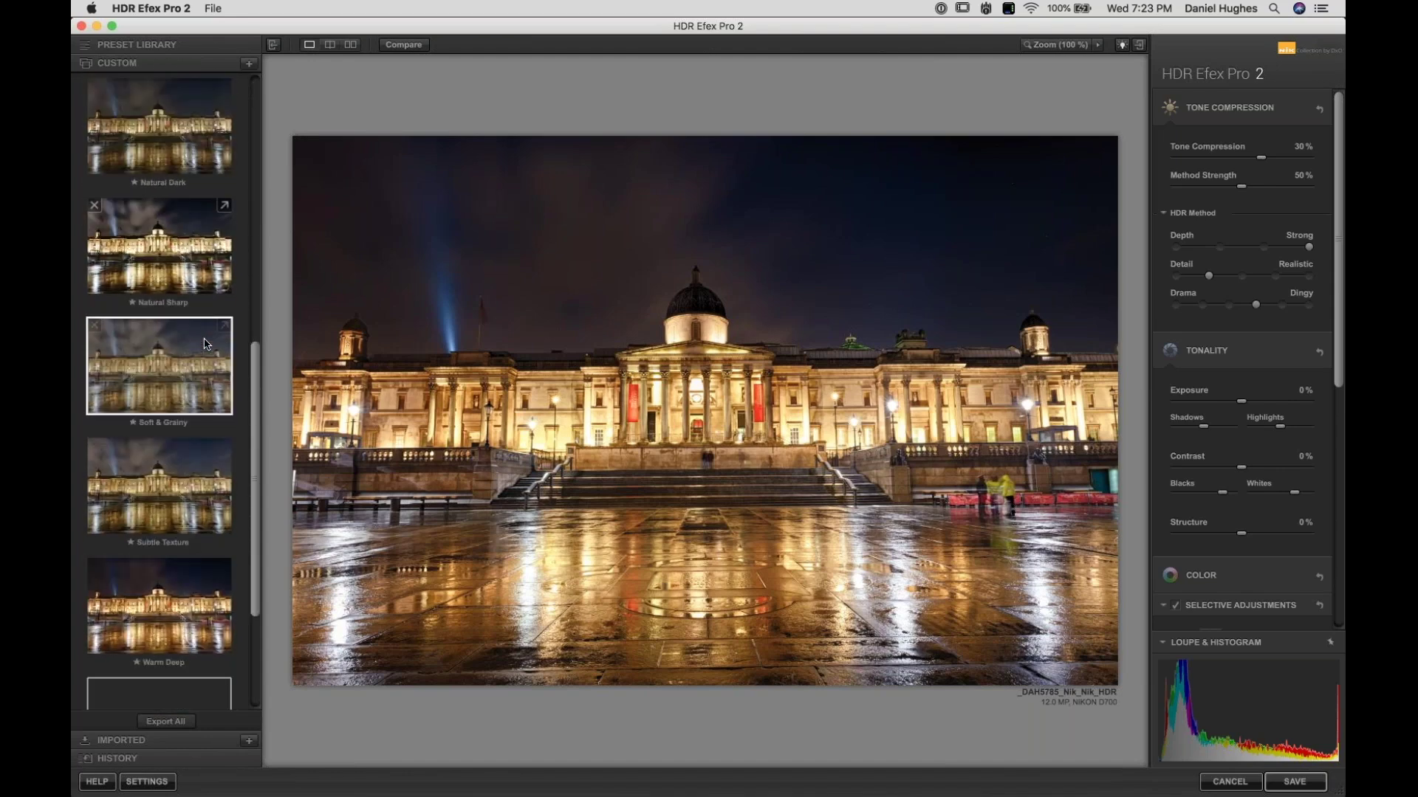
pyautogui.scroll(-3, 206, 345)
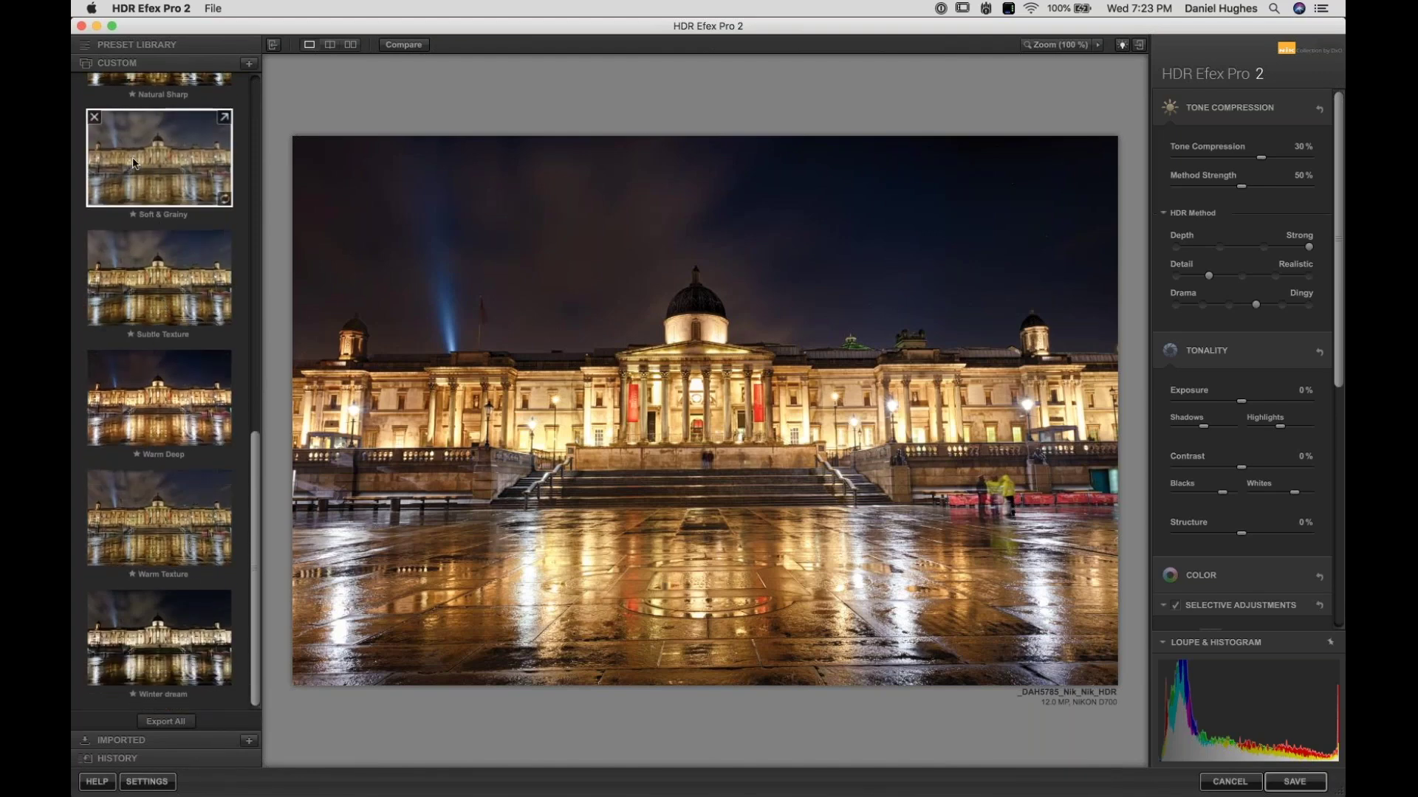
pyautogui.scroll(15, 134, 163)
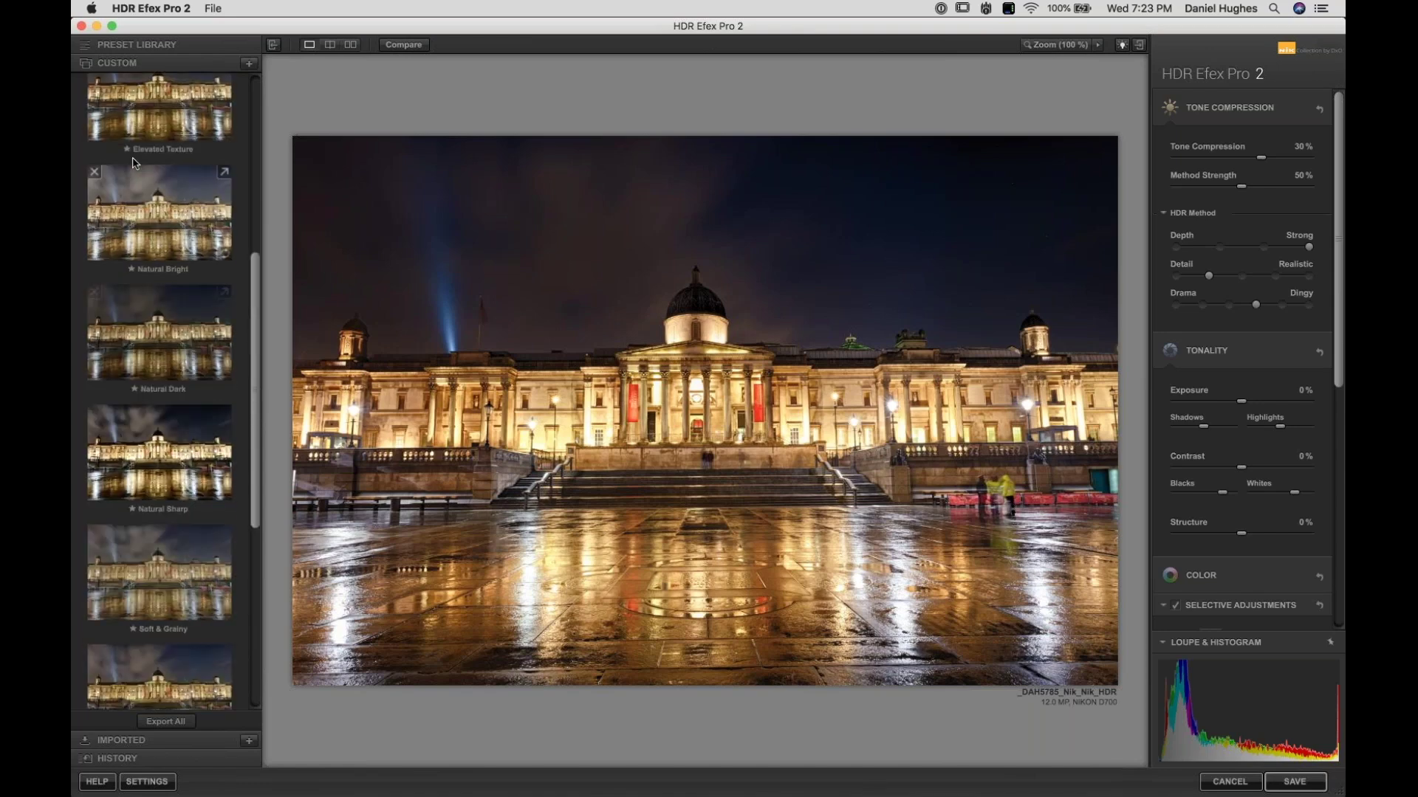
pyautogui.scroll(5, 134, 163)
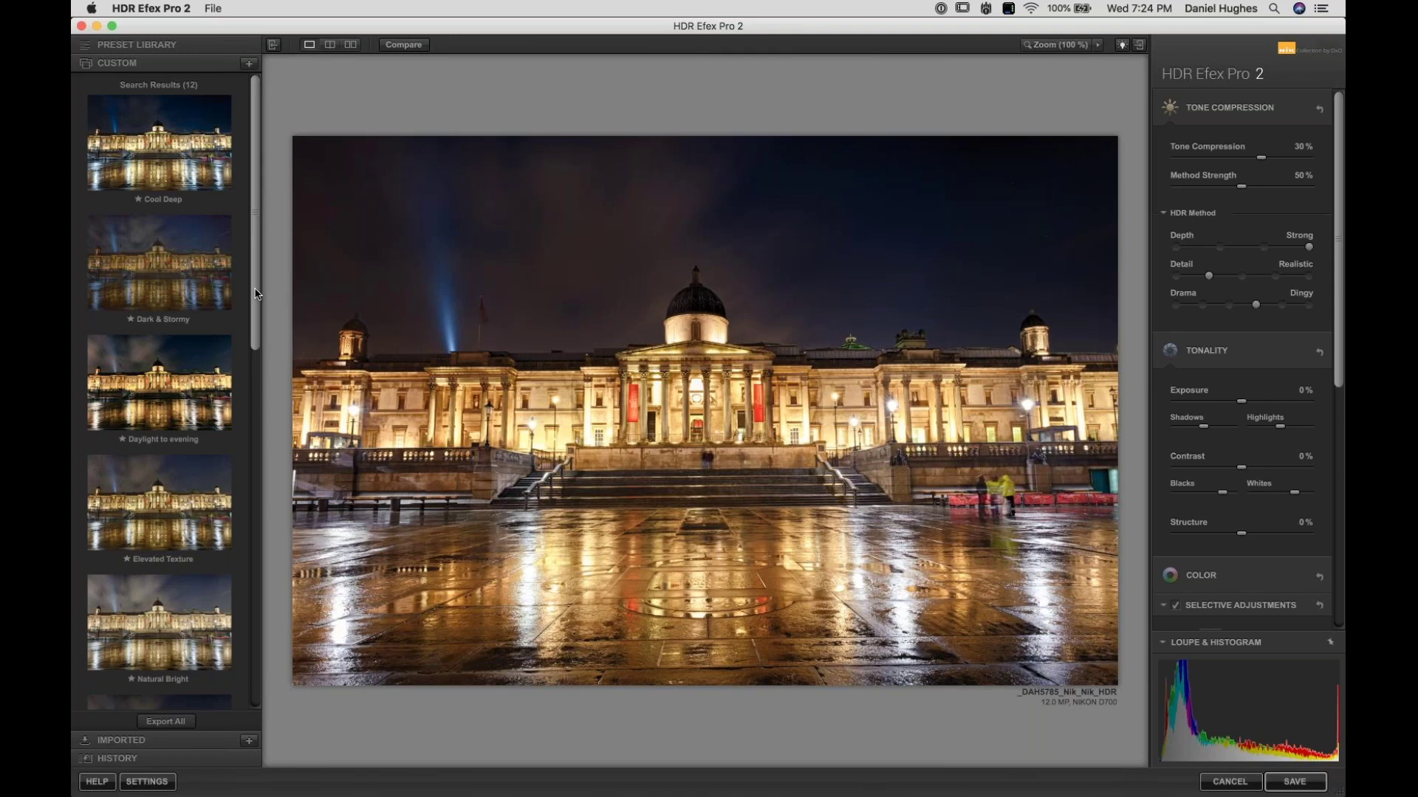
pyautogui.scroll(-5, 268, 347)
pyautogui.scroll(-3, 273, 374)
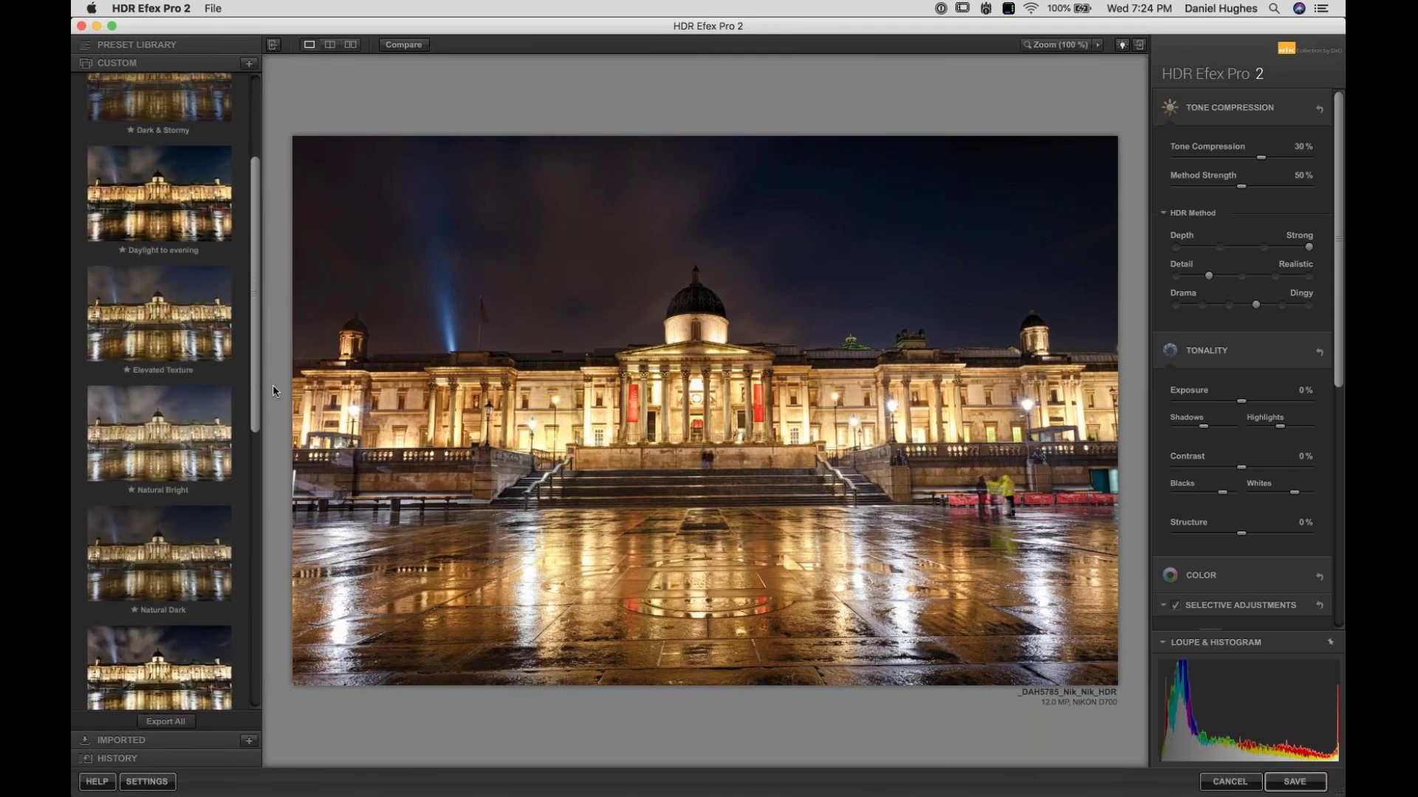
pyautogui.scroll(-2, 270, 451)
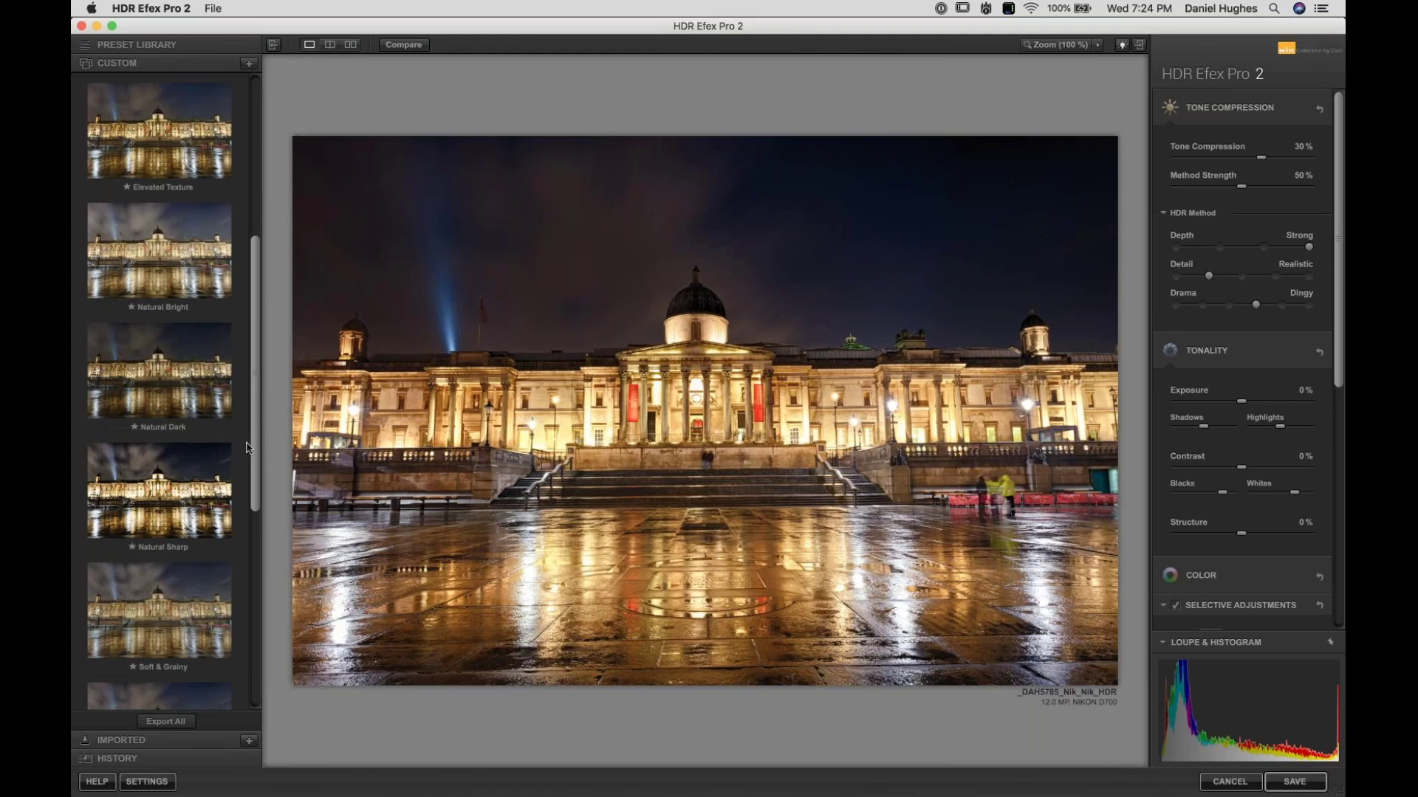
pyautogui.scroll(-4, 263, 483)
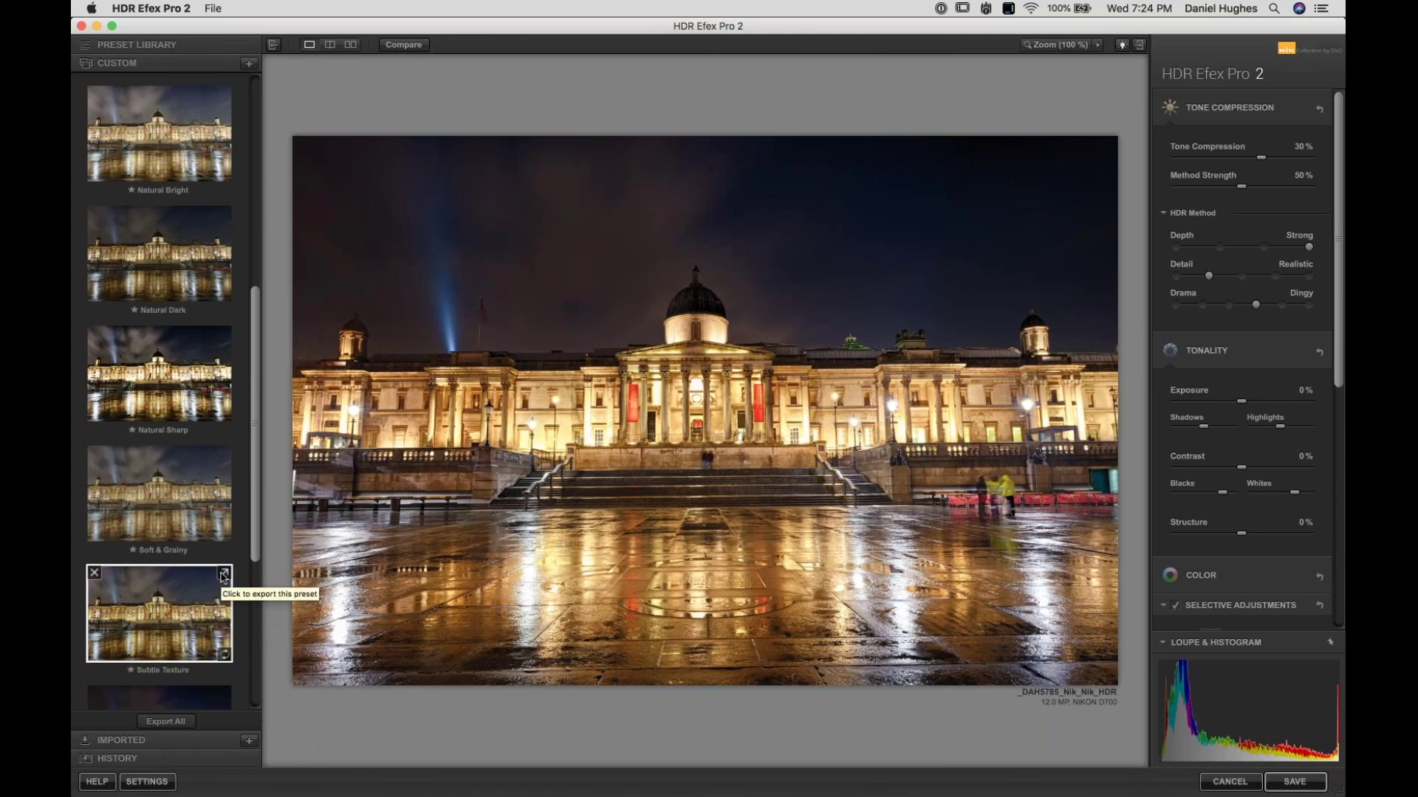
pyautogui.click(226, 656)
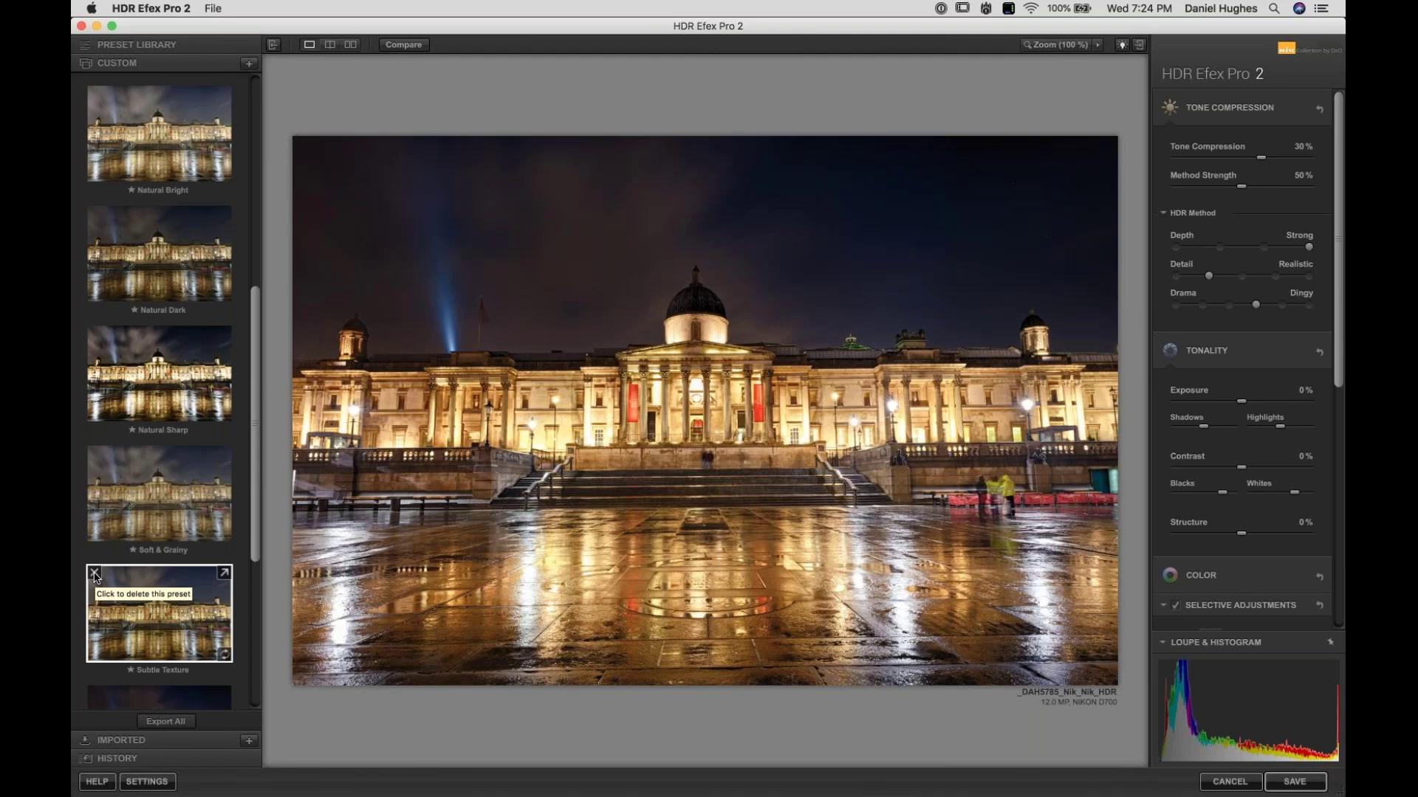
# Step: Look at the imported presets and the history of presets applied to the image
pyautogui.click(128, 739)
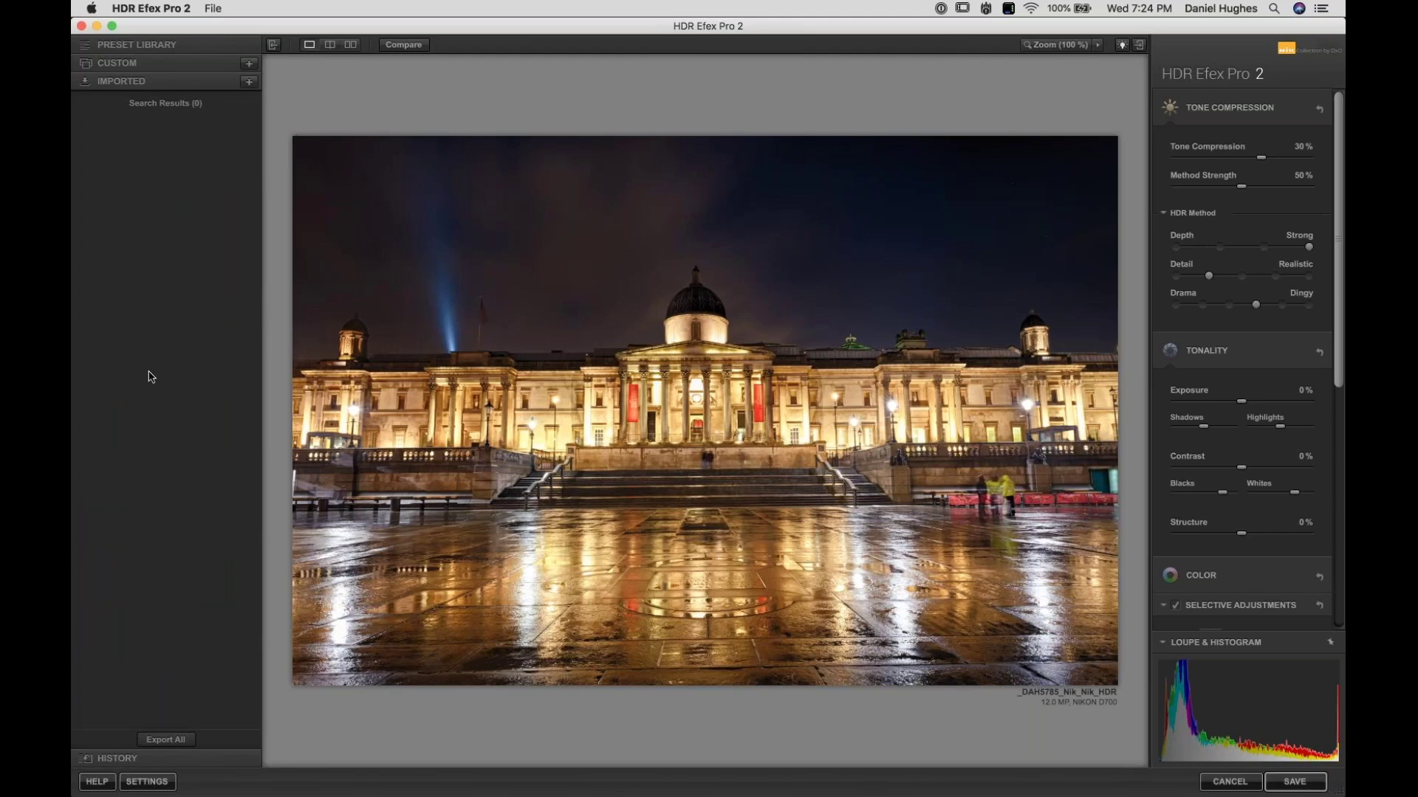
pyautogui.click(129, 761)
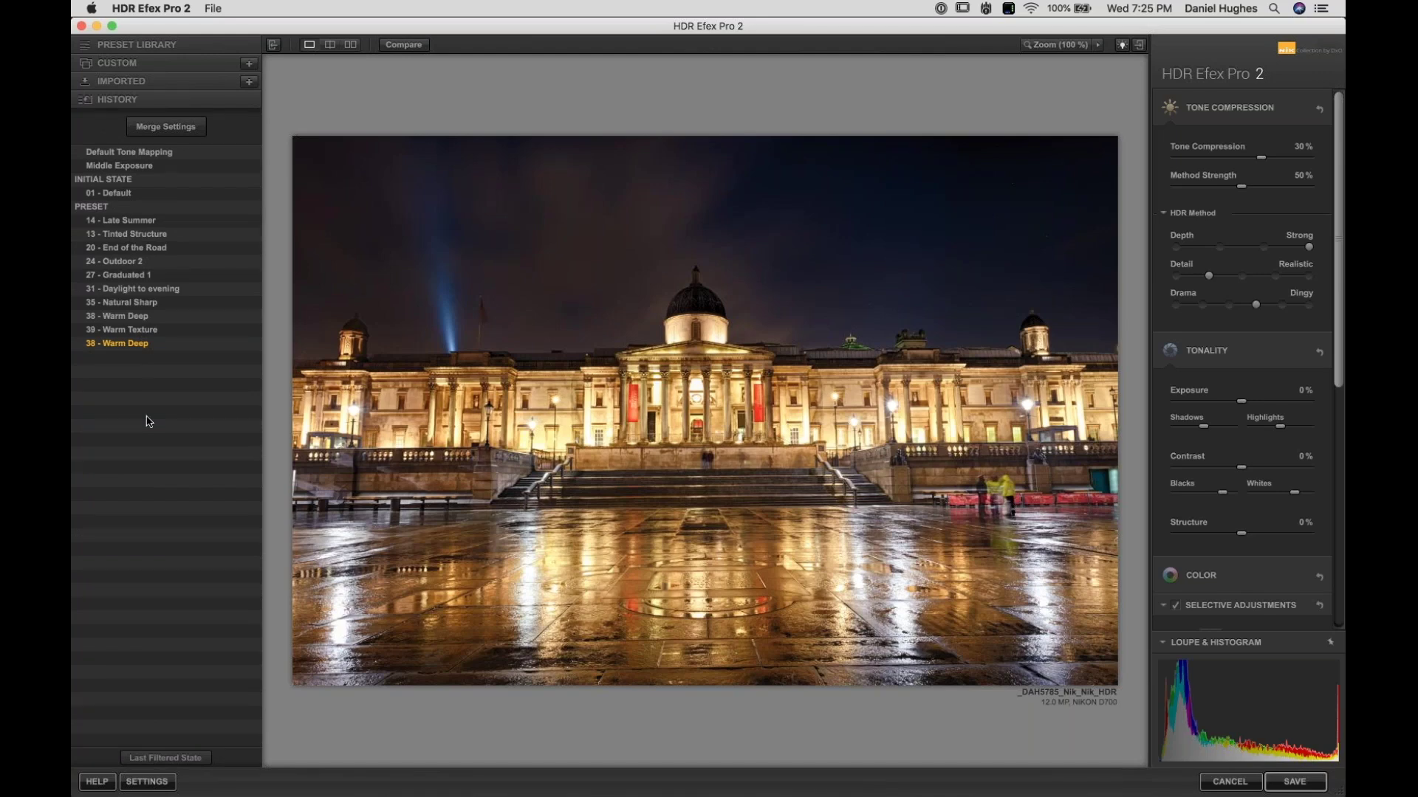
# Step: Try the Deep and Natural levels of Drama in the HDR Method, and set Drama back to Dingy
pyautogui.click(1229, 304)
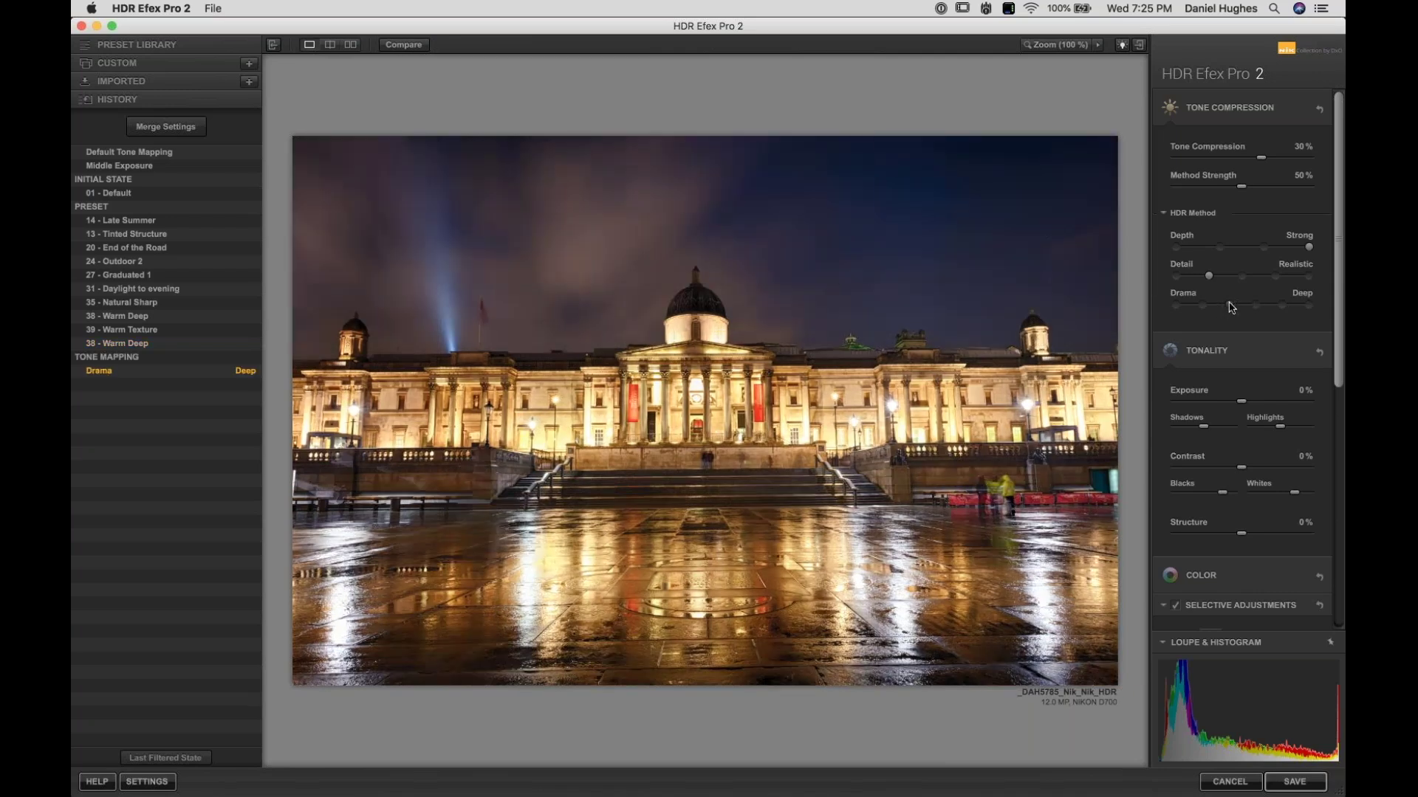
pyautogui.moveTo(1230, 305); pyautogui.dragTo(1214, 307)
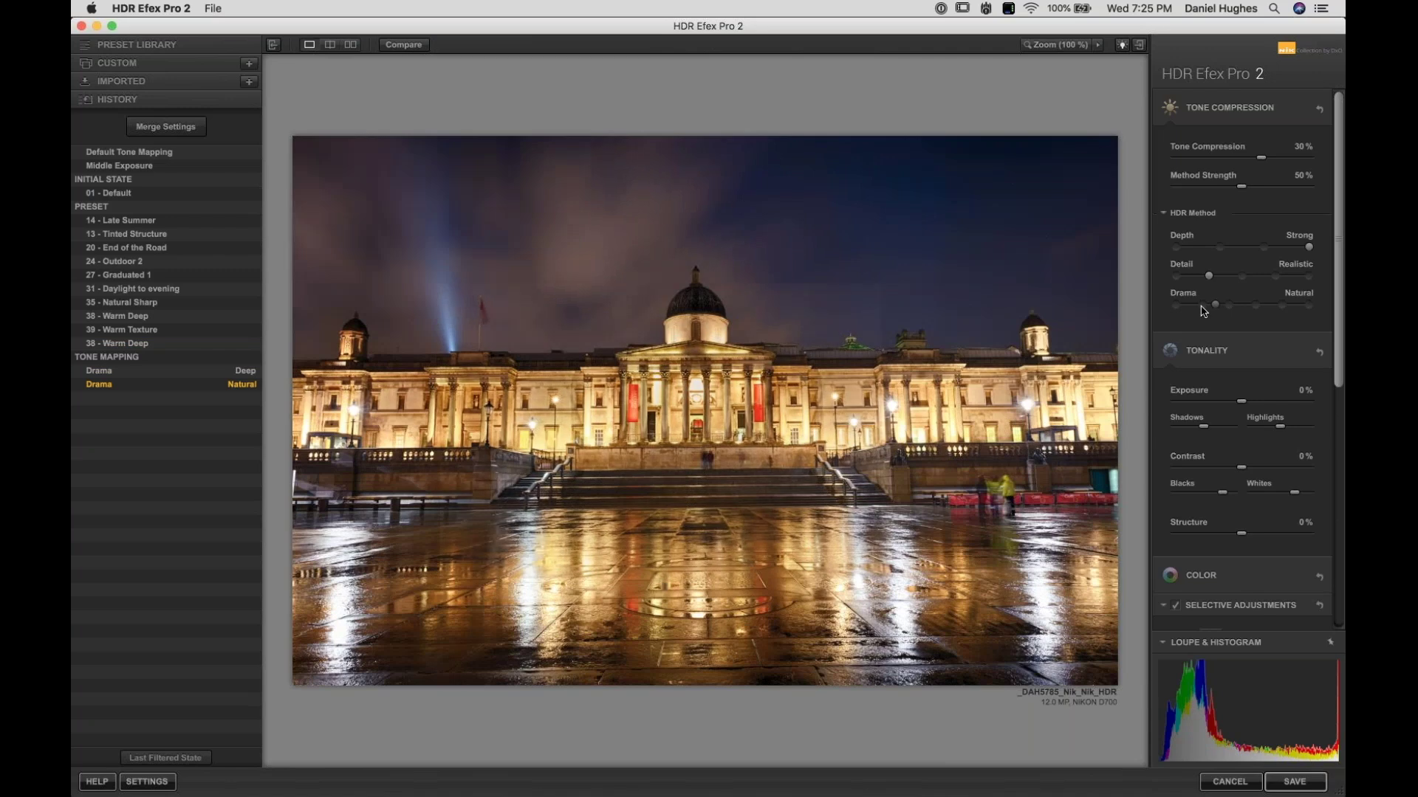
pyautogui.click(1256, 306)
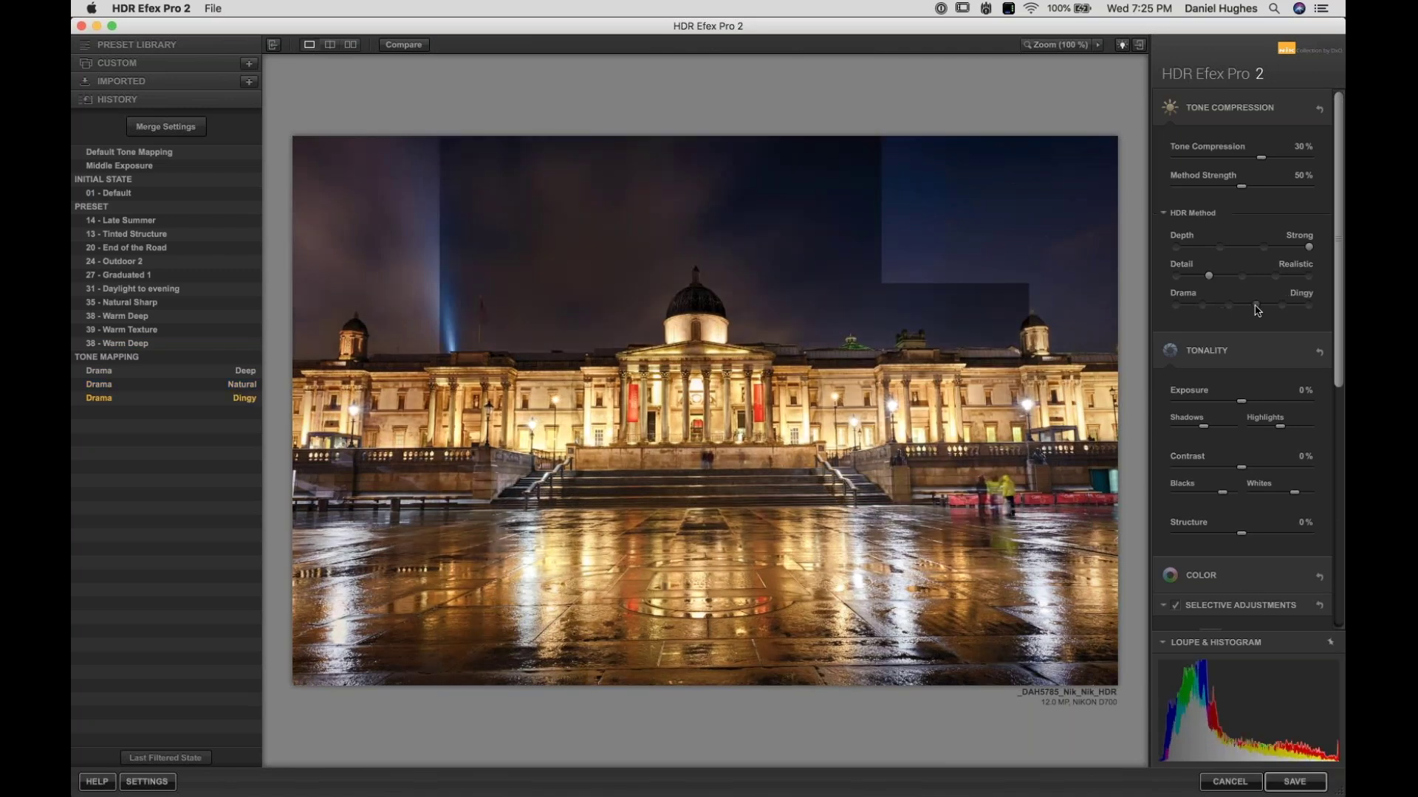
# Step: Try the Normal level of Depth in the HDR Method, and revert the image to the Drama: Deep state in the history
pyautogui.click(1265, 254)
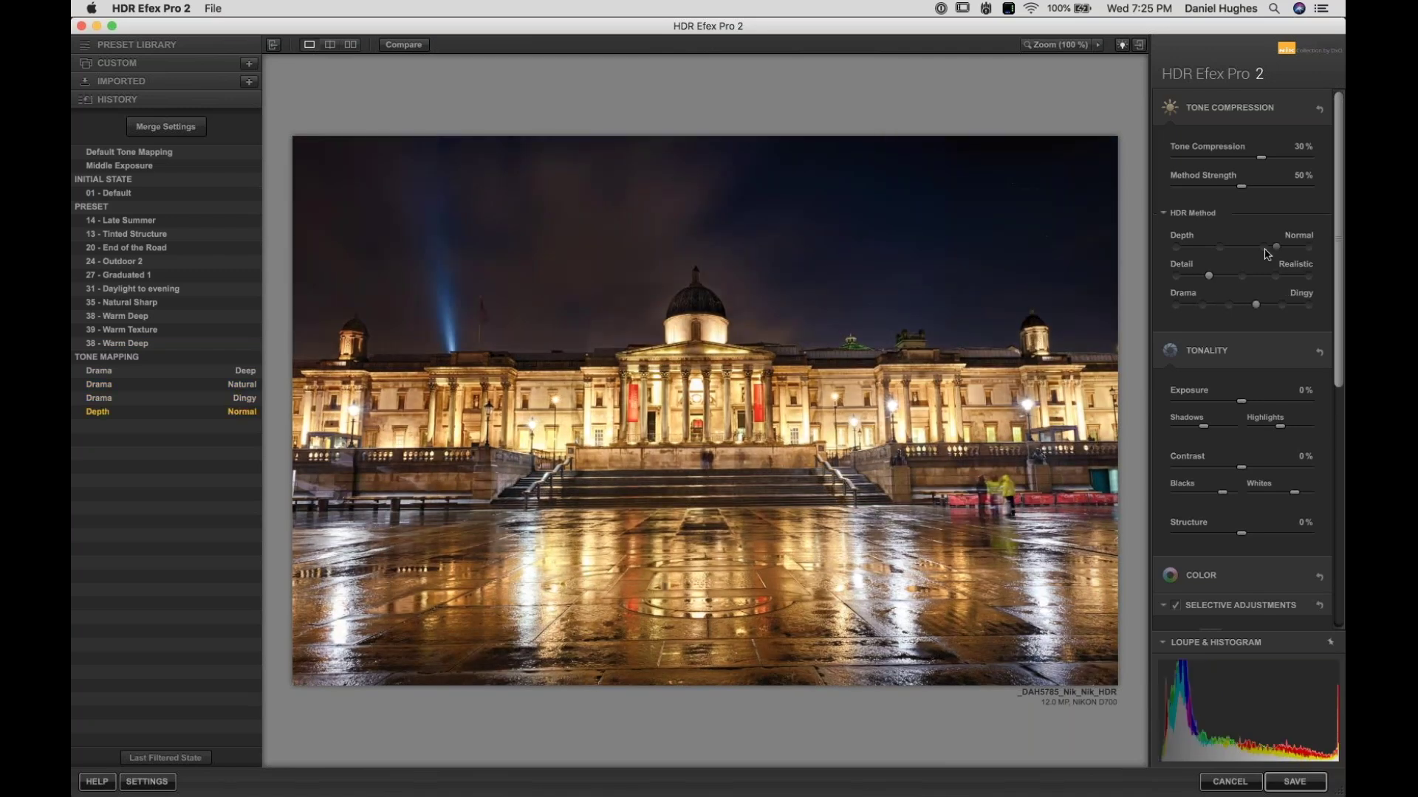
pyautogui.click(98, 373)
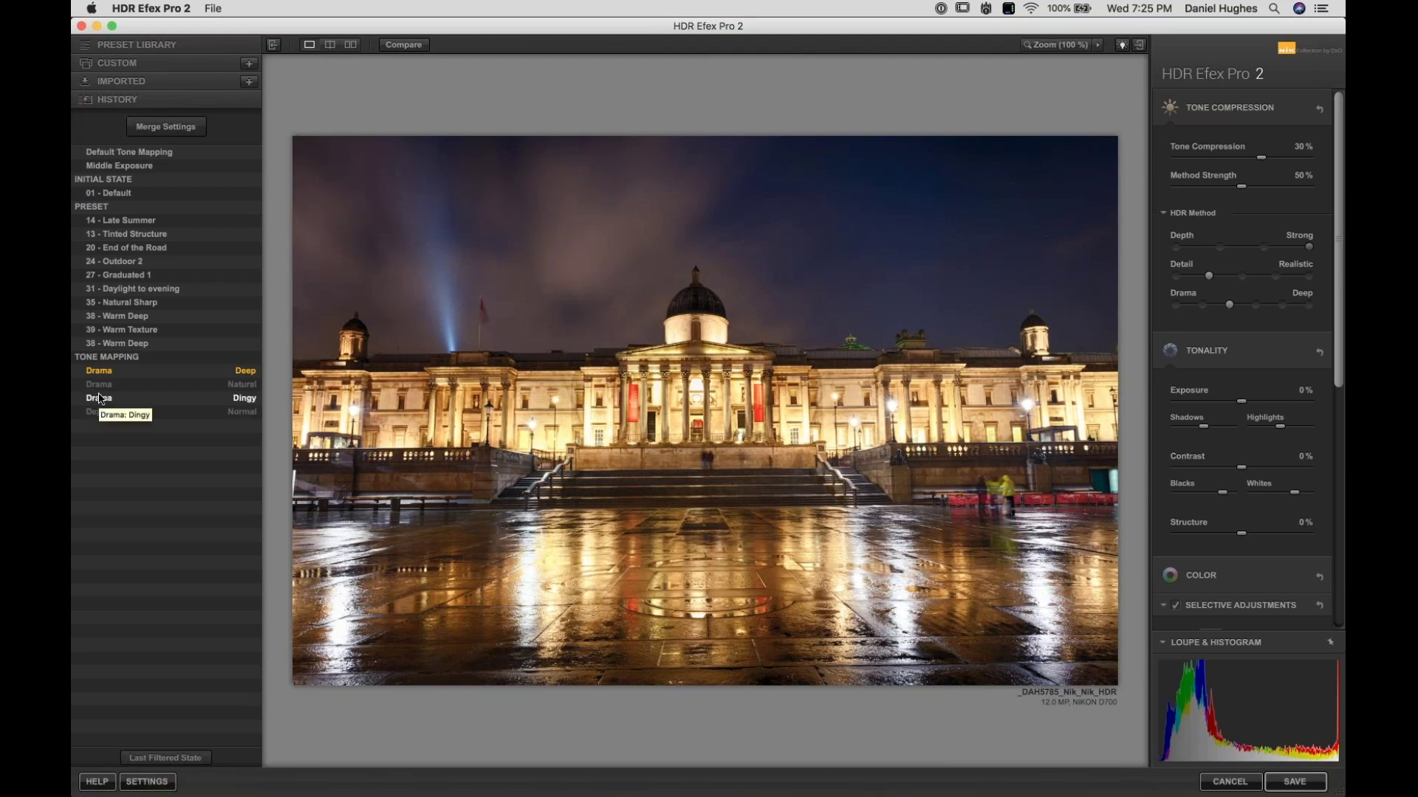
# Step: Return to the preset library, try the preview without any side panels, and leave only the preset browser hidden
pyautogui.click(124, 44)
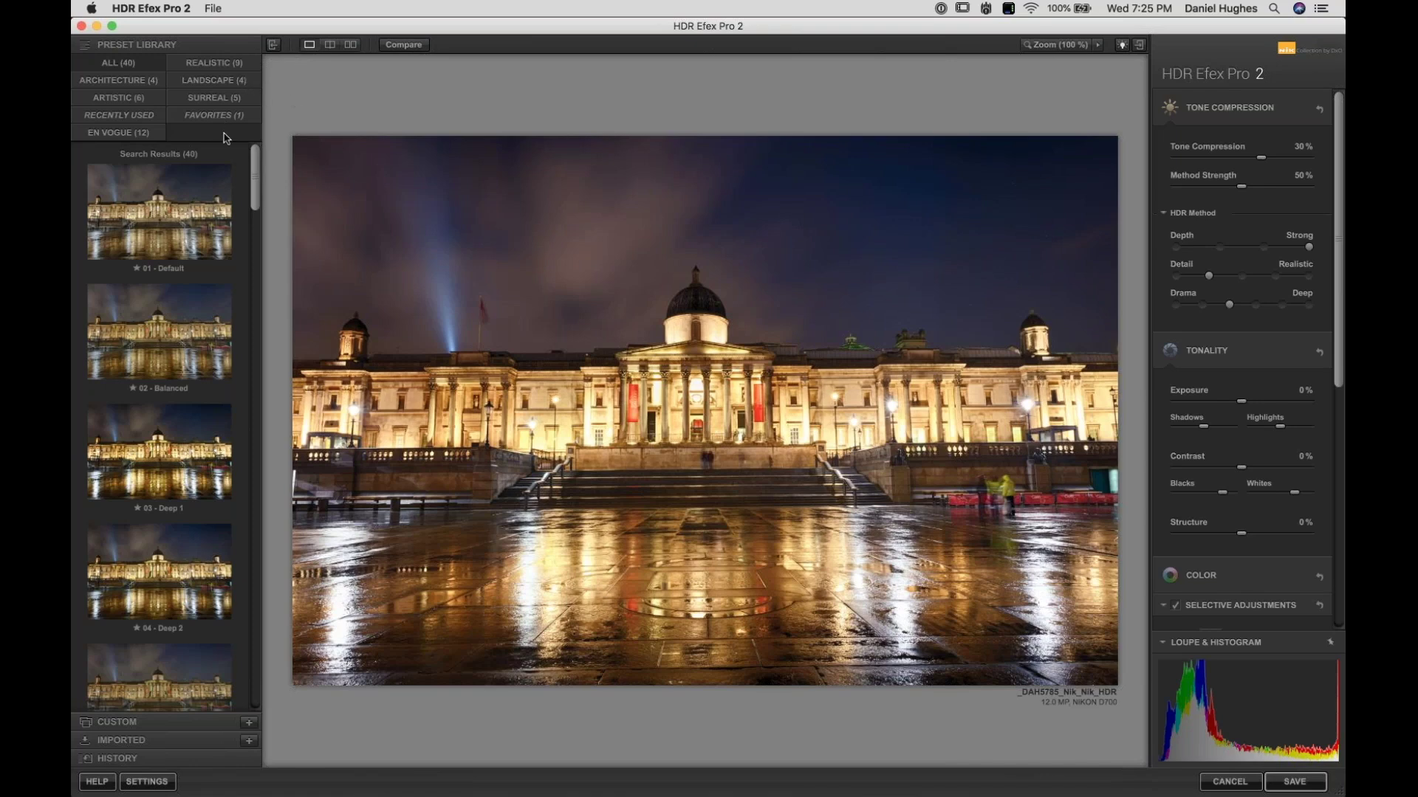
pyautogui.click(273, 45)
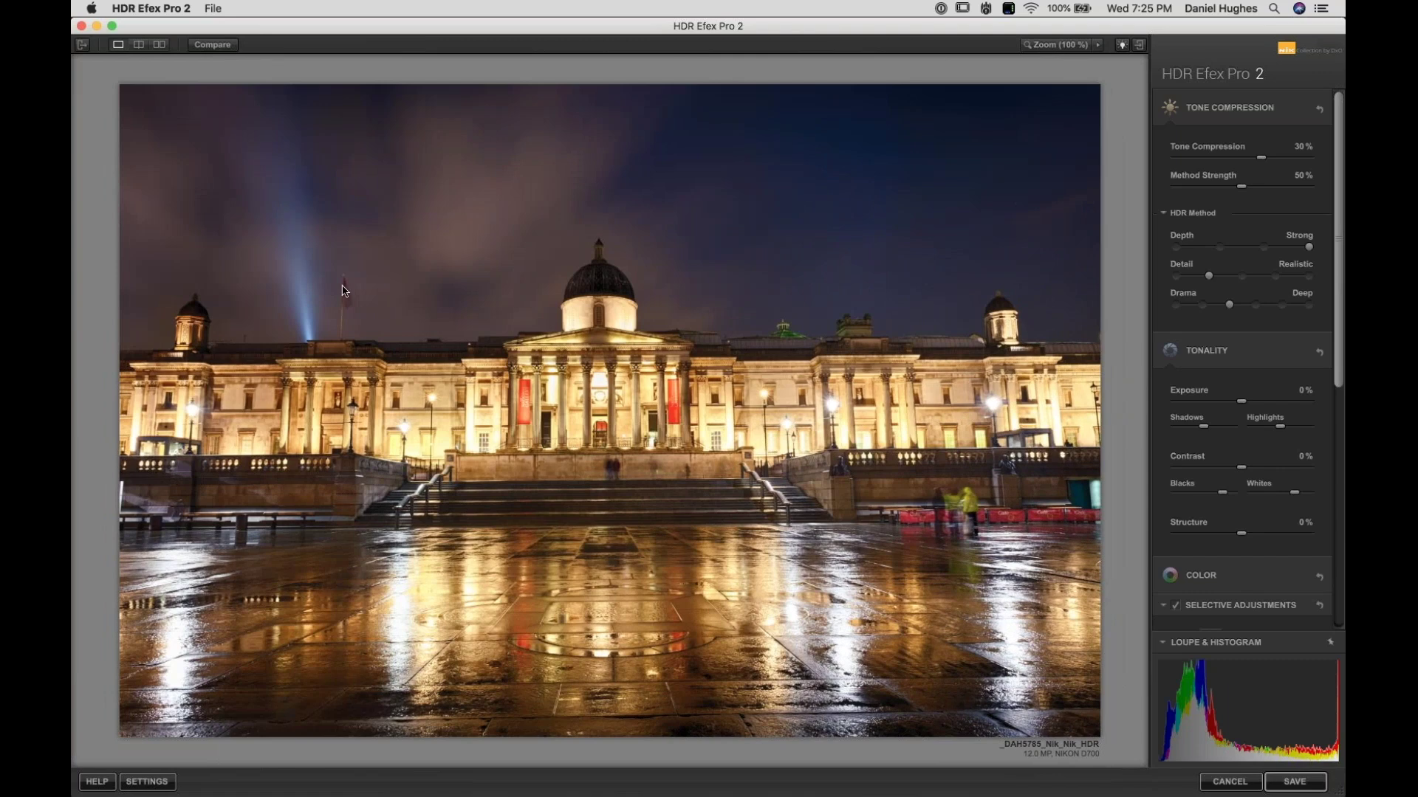
pyautogui.press('Tab')
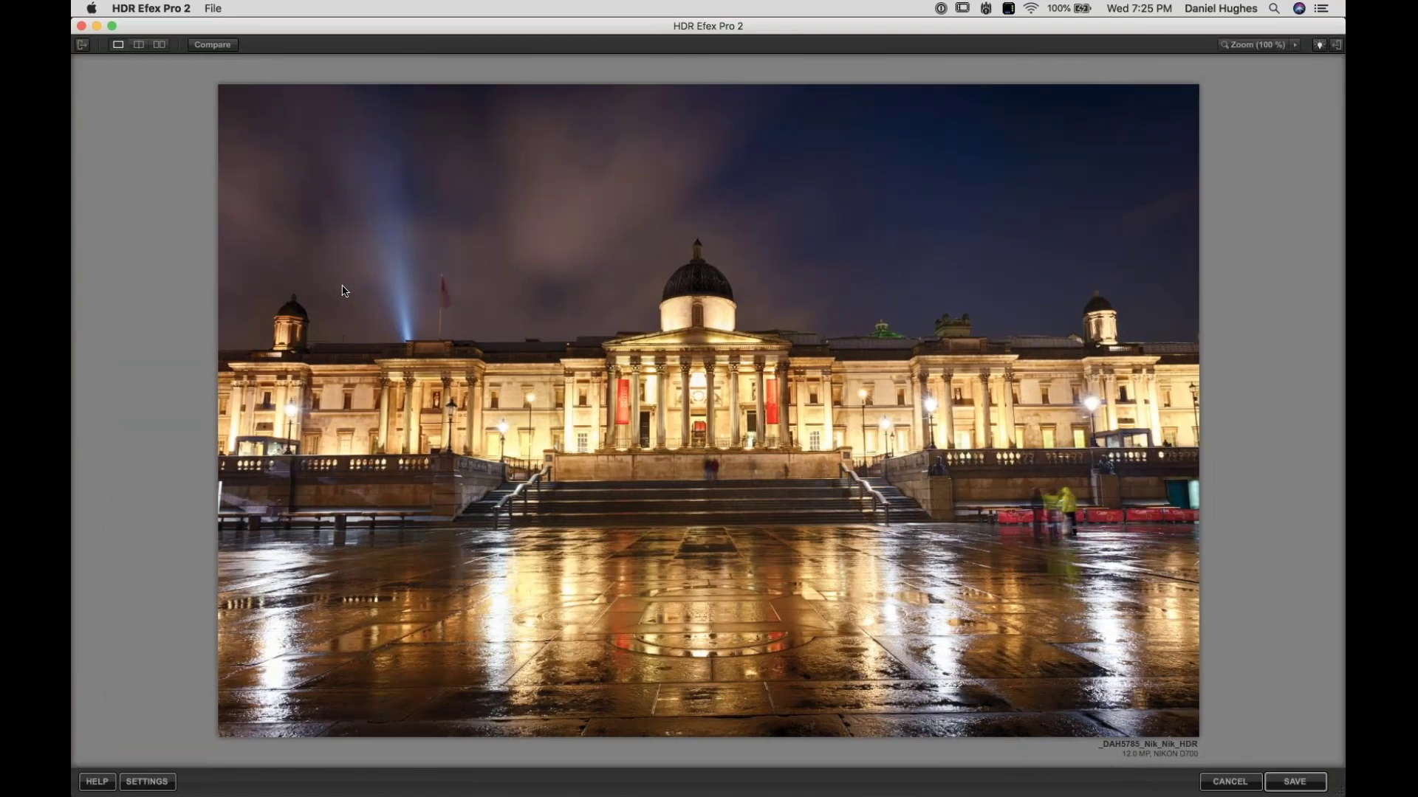
pyautogui.press('Tab')
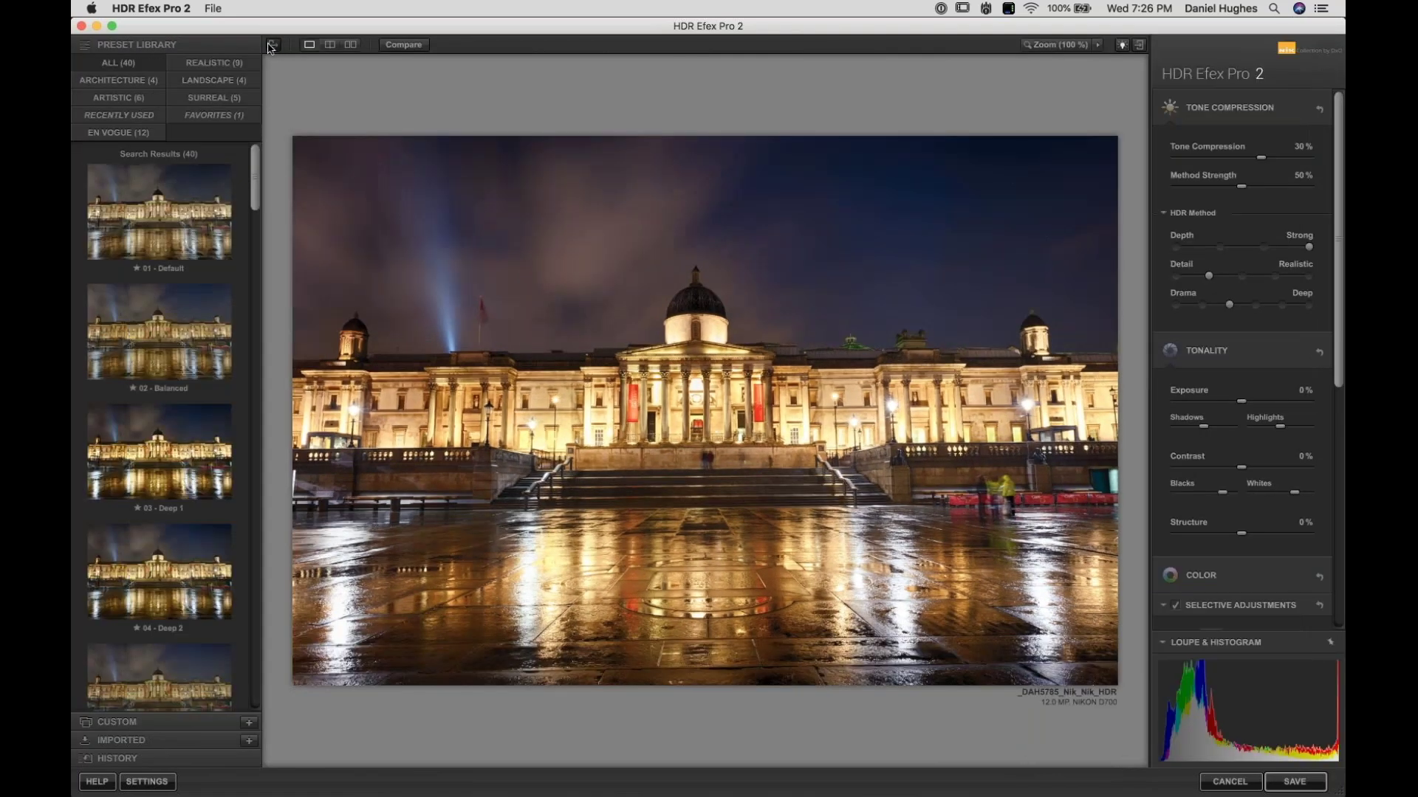
pyautogui.click(272, 45)
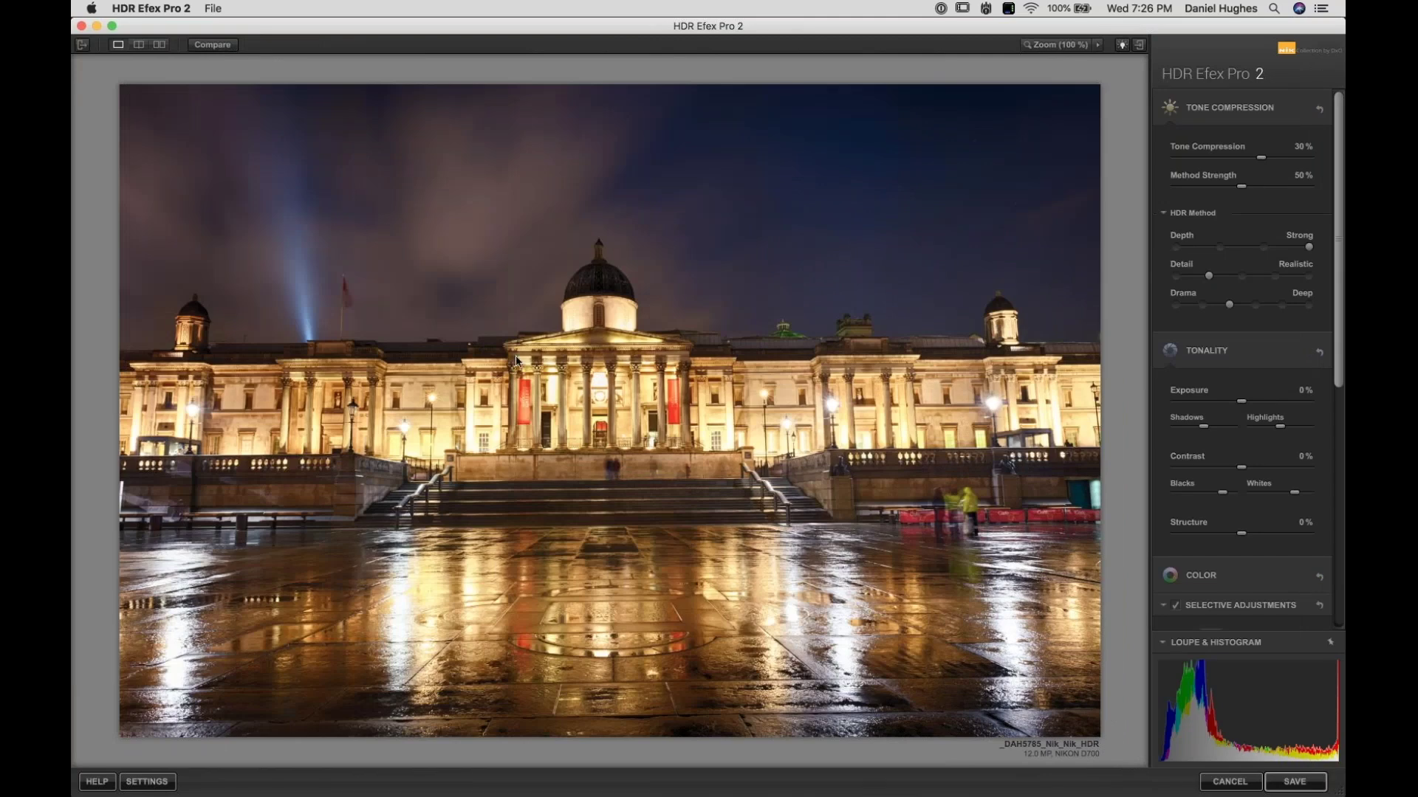
# Step: Compare the styled image with the original image twice in the single-image preview
pyautogui.click(210, 47)
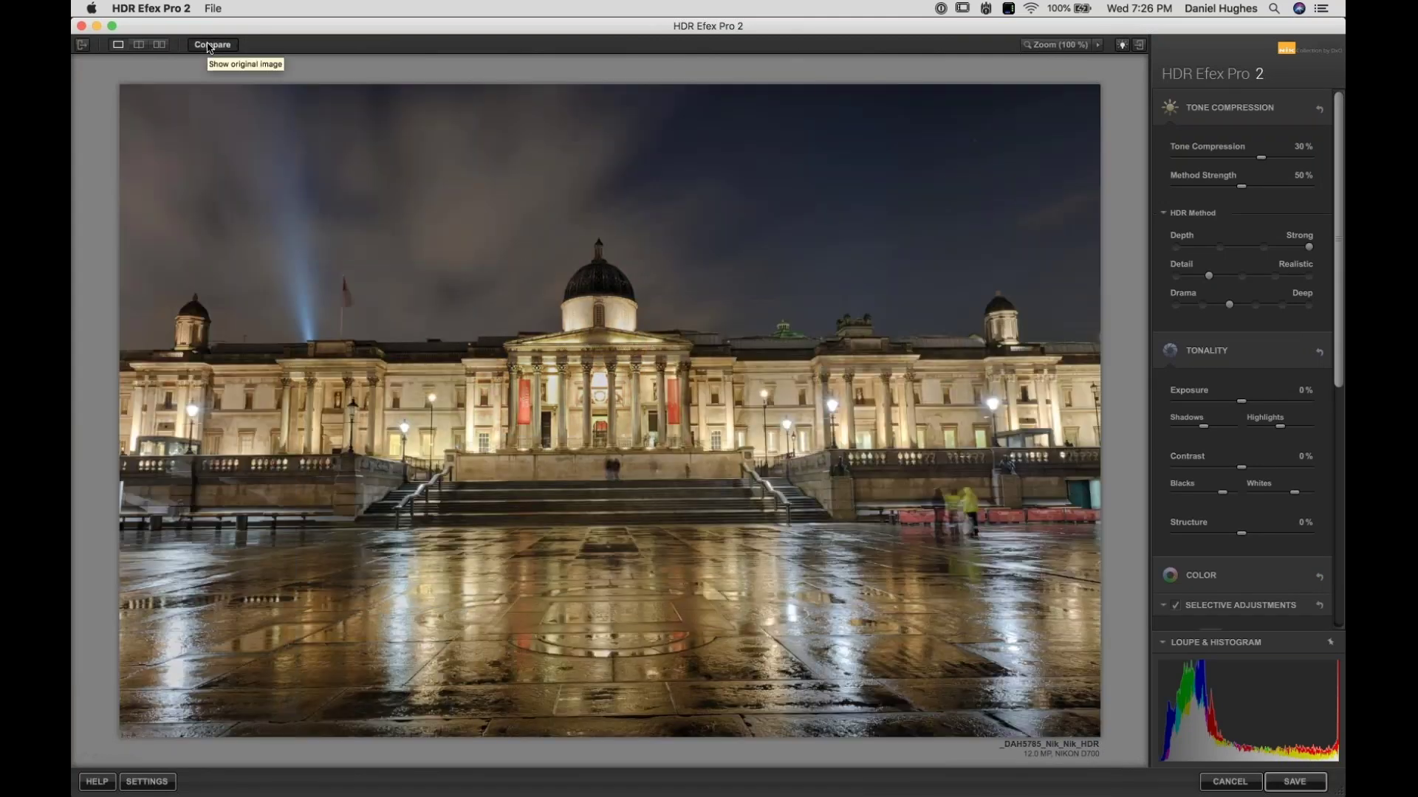
pyautogui.click(209, 48)
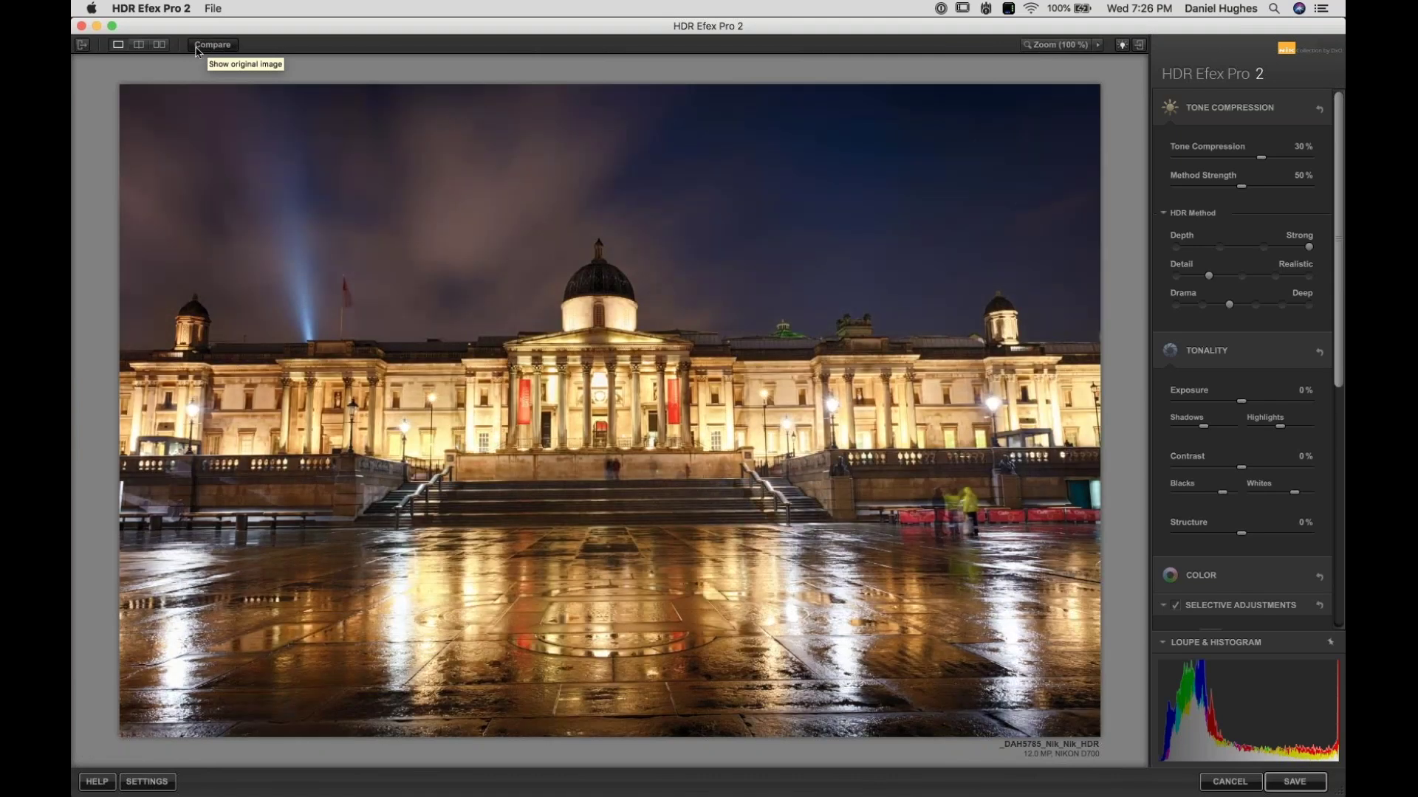
pyautogui.click(213, 48)
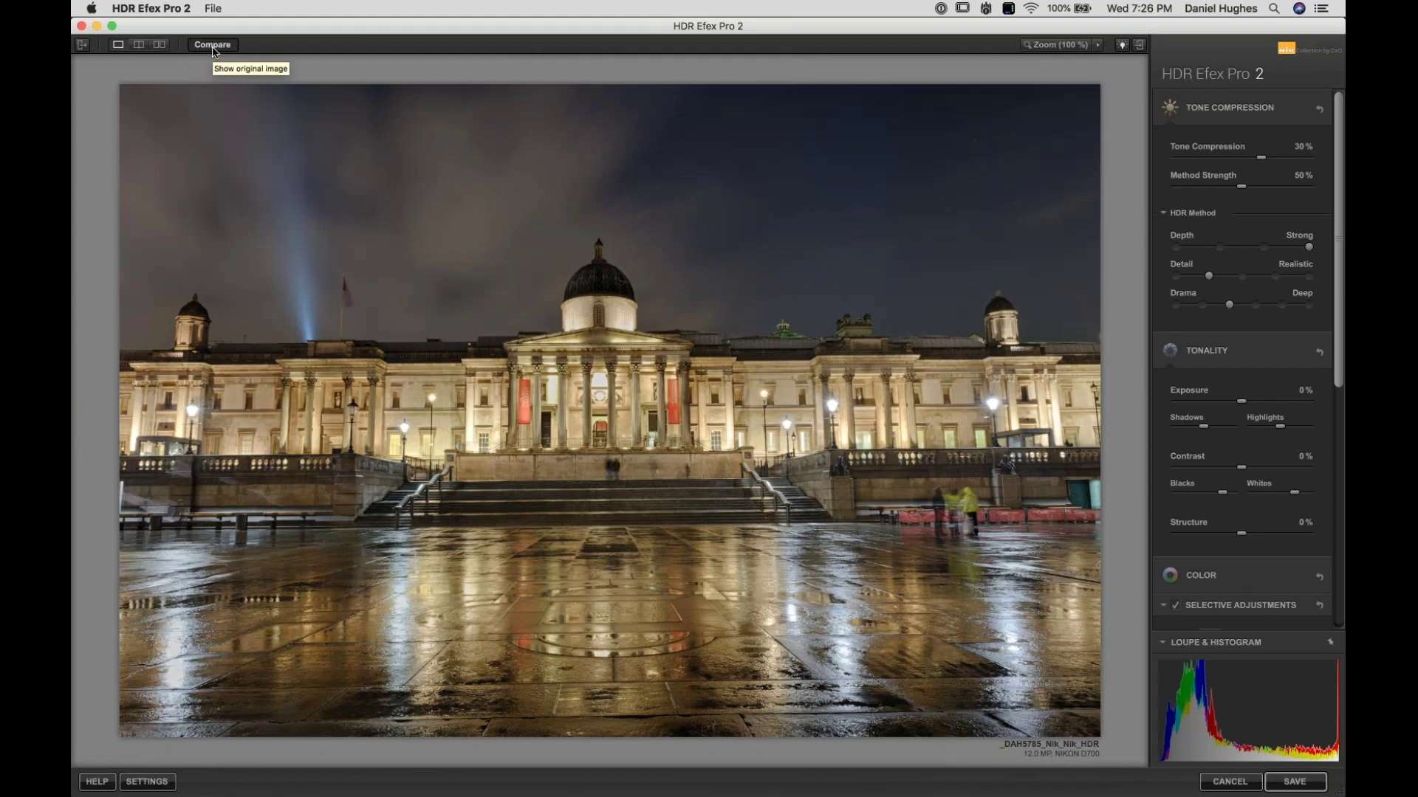
pyautogui.click(213, 48)
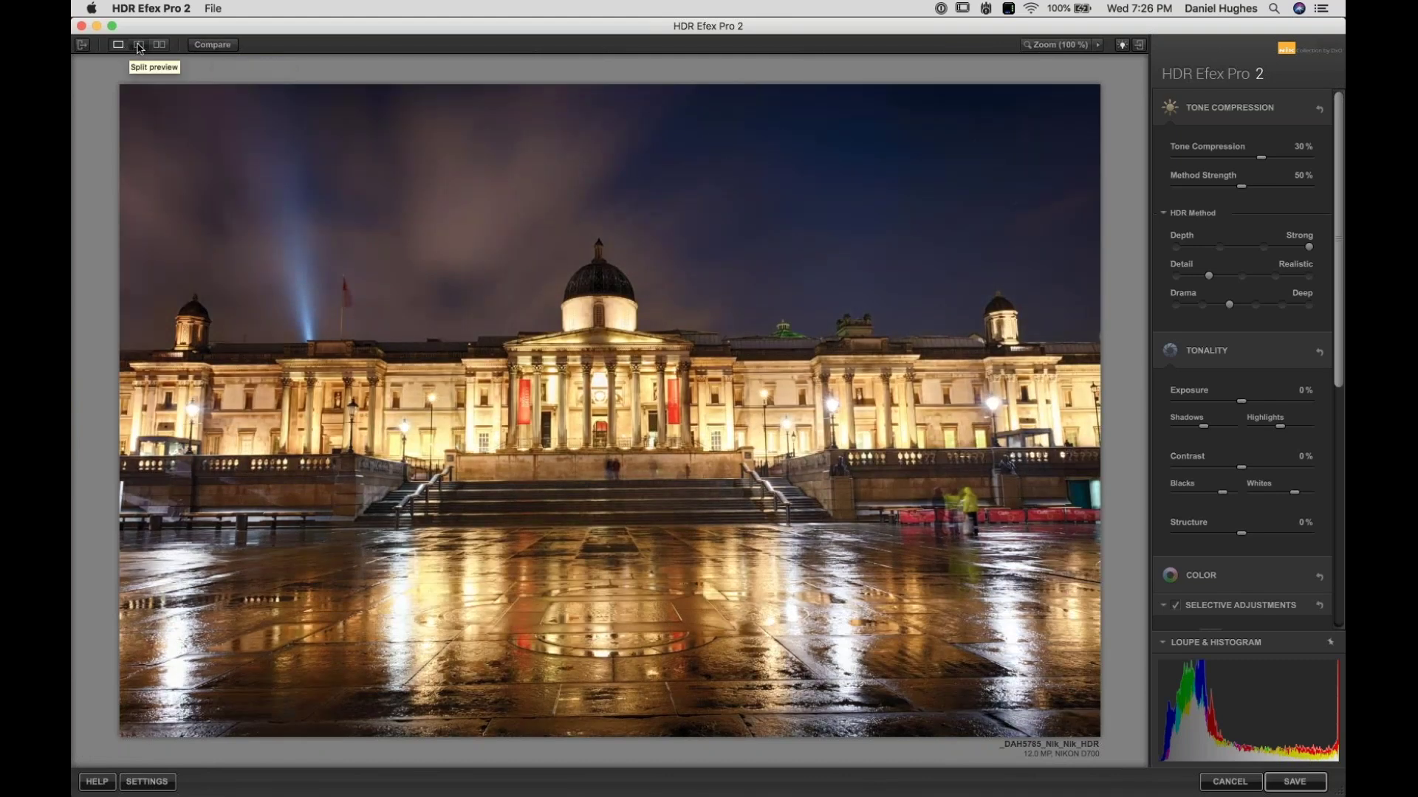
# Step: Compare the original and styled images in the split and two-image previews, including the side-by-side layout, and return to the single-image preview
pyautogui.click(139, 46)
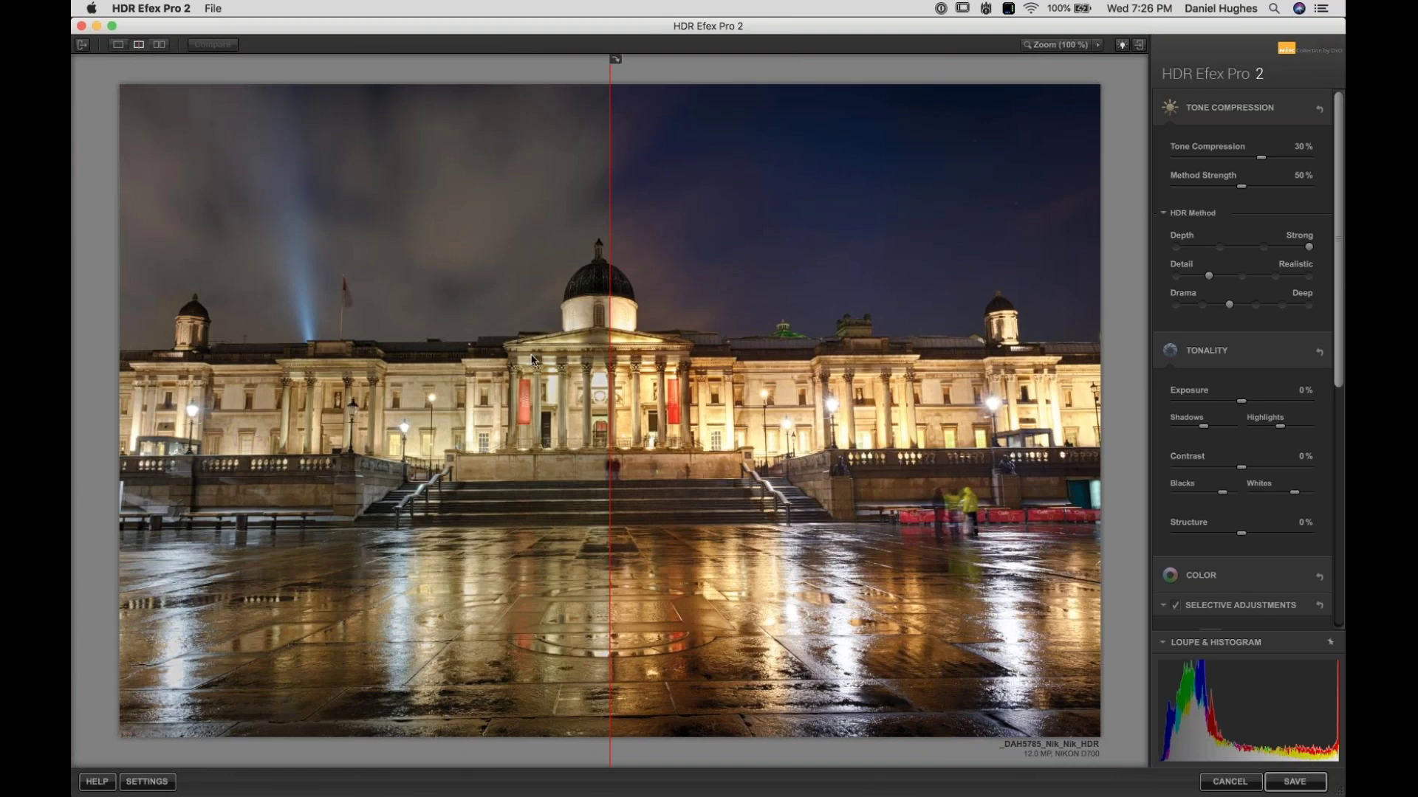
pyautogui.moveTo(610, 525)
pyautogui.mouseDown()
pyautogui.moveTo(1011, 537)
pyautogui.moveTo(443, 536)
pyautogui.moveTo(585, 535)
pyautogui.mouseUp()
pyautogui.click(157, 46)
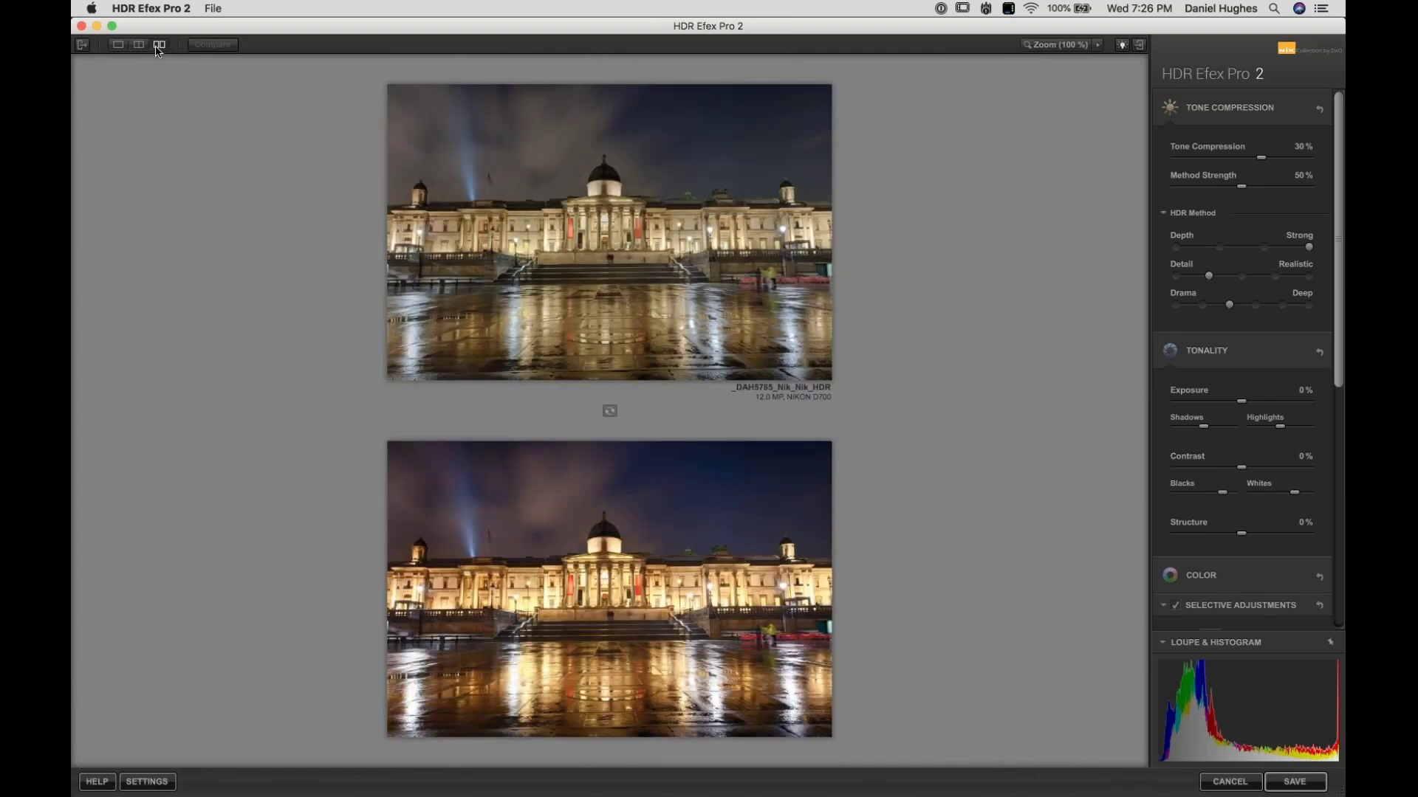
pyautogui.click(1141, 46)
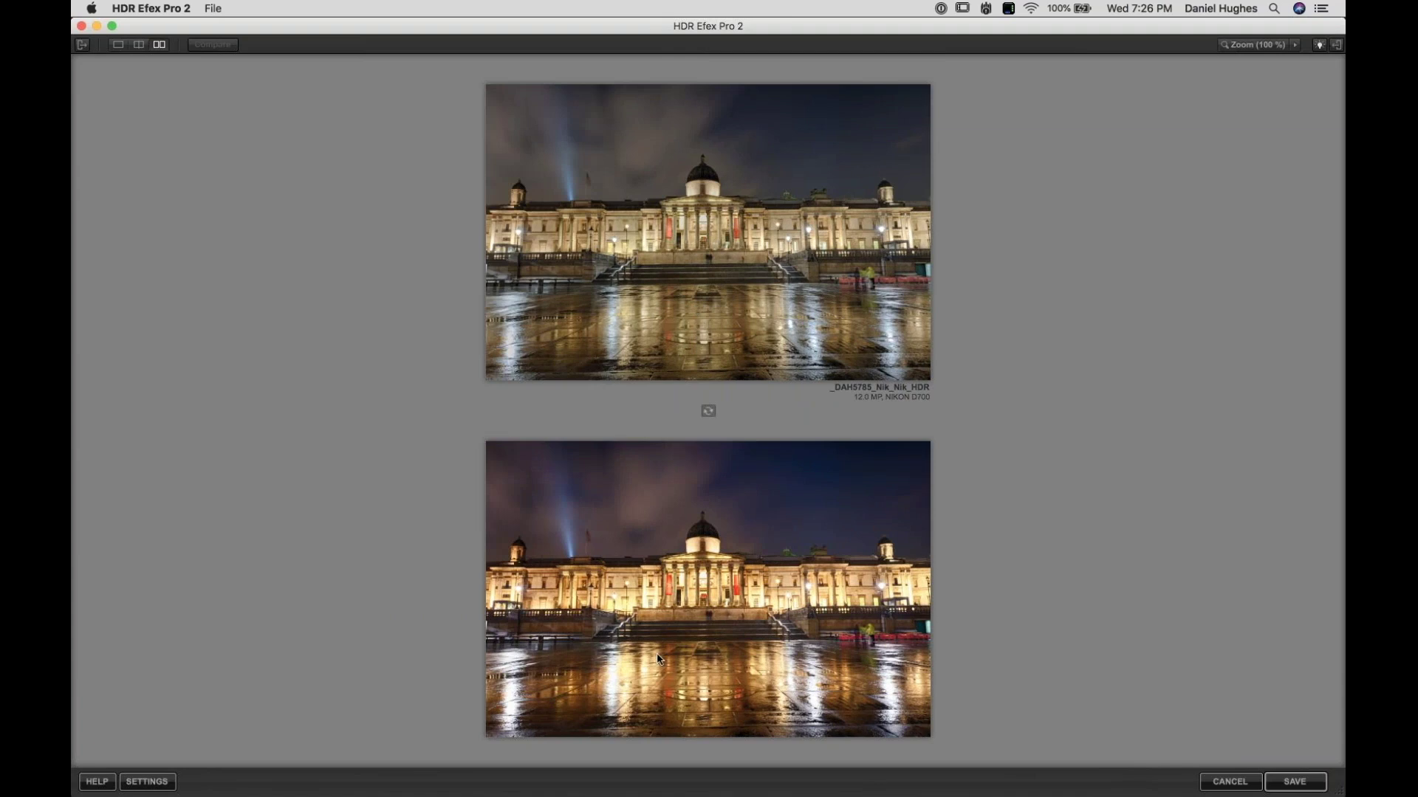
pyautogui.click(707, 412)
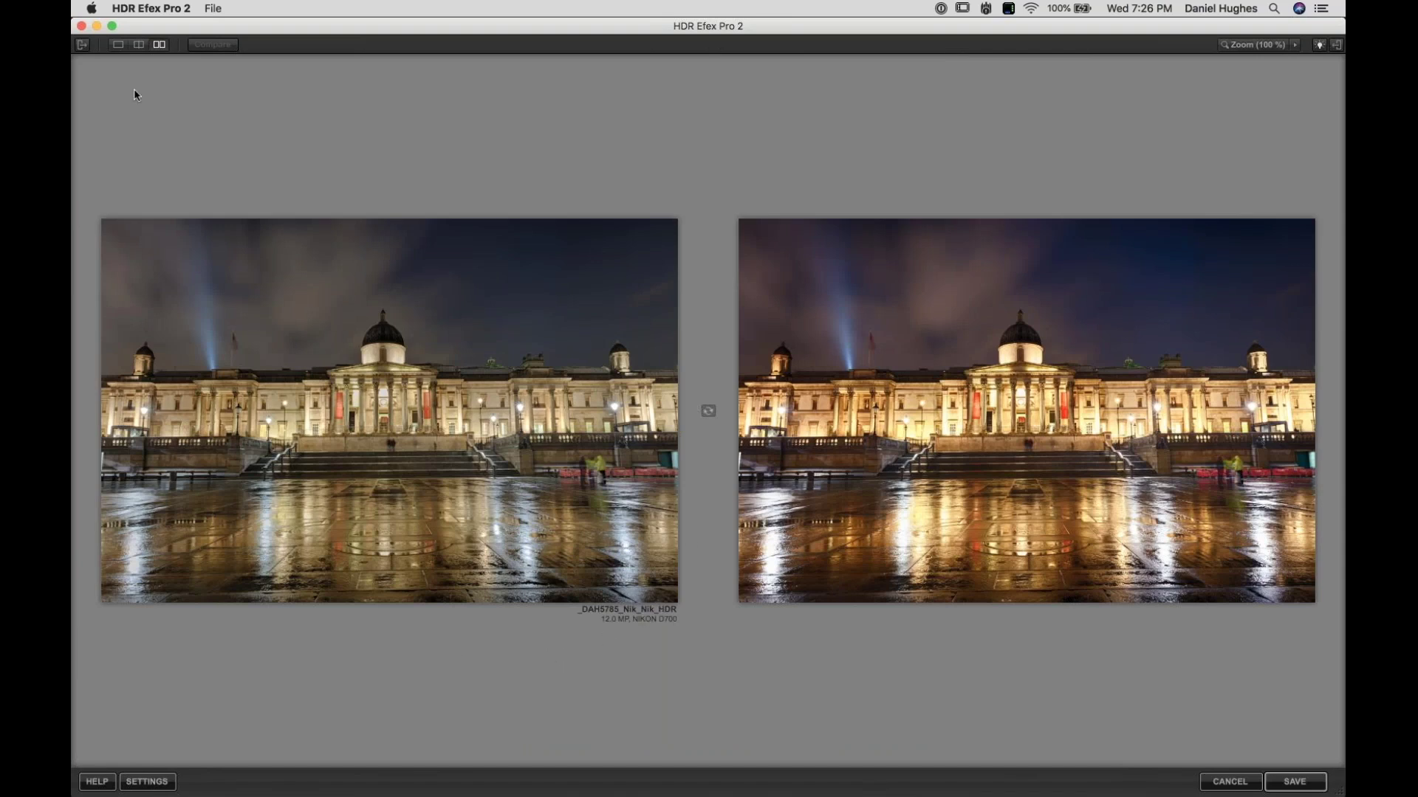
pyautogui.click(118, 45)
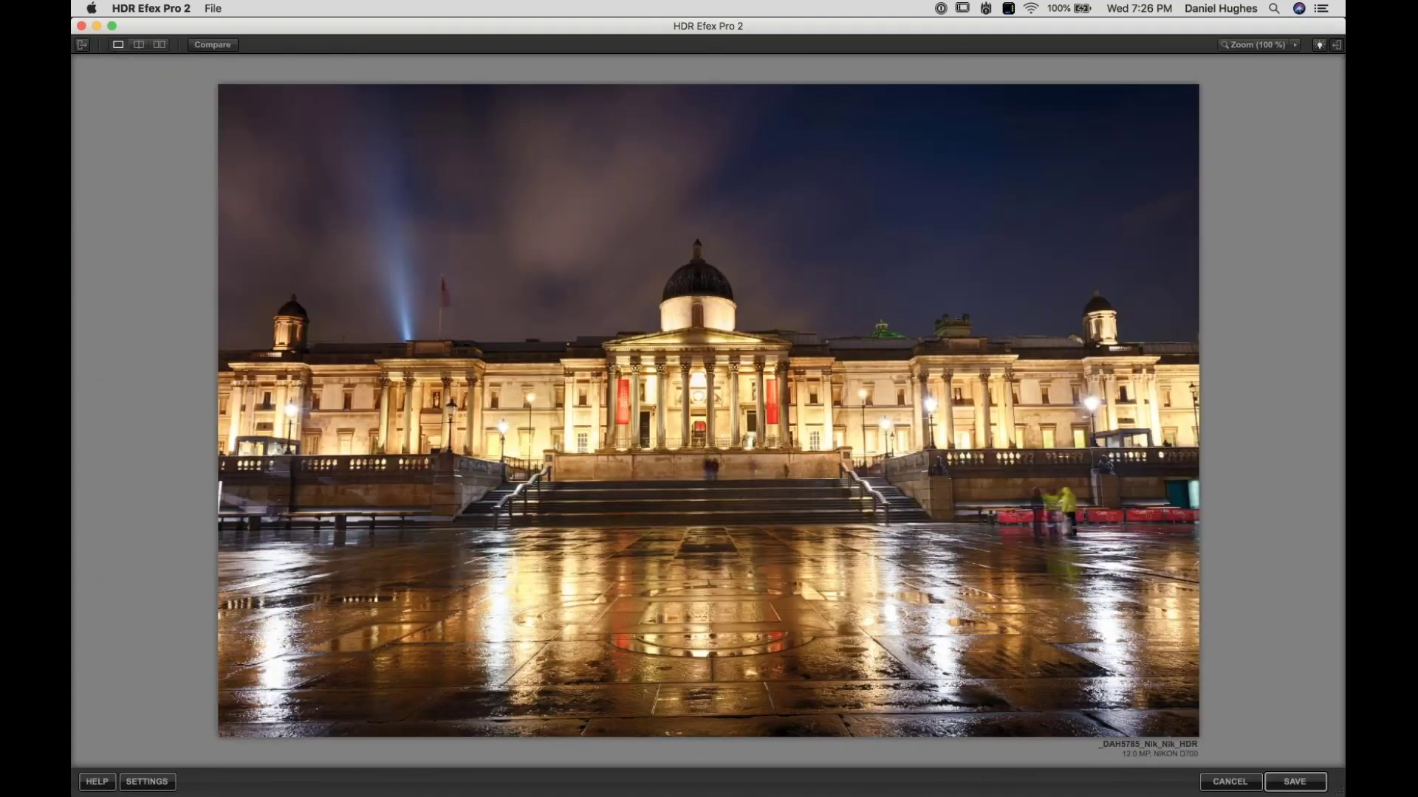
pyautogui.click(1337, 45)
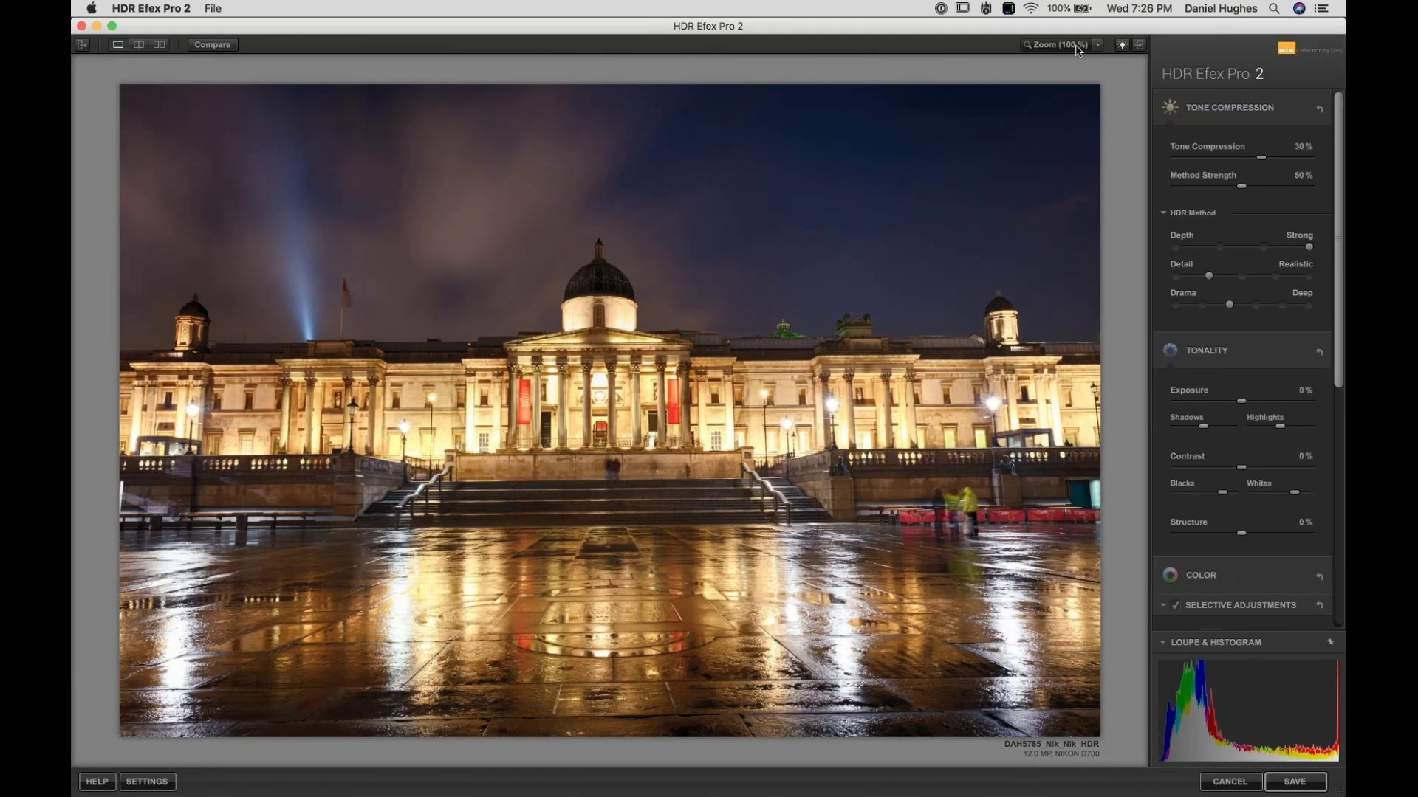
# Step: Inspect the building and the wet square at 100 % zoom, and return to the full-image view
pyautogui.click(1097, 46)
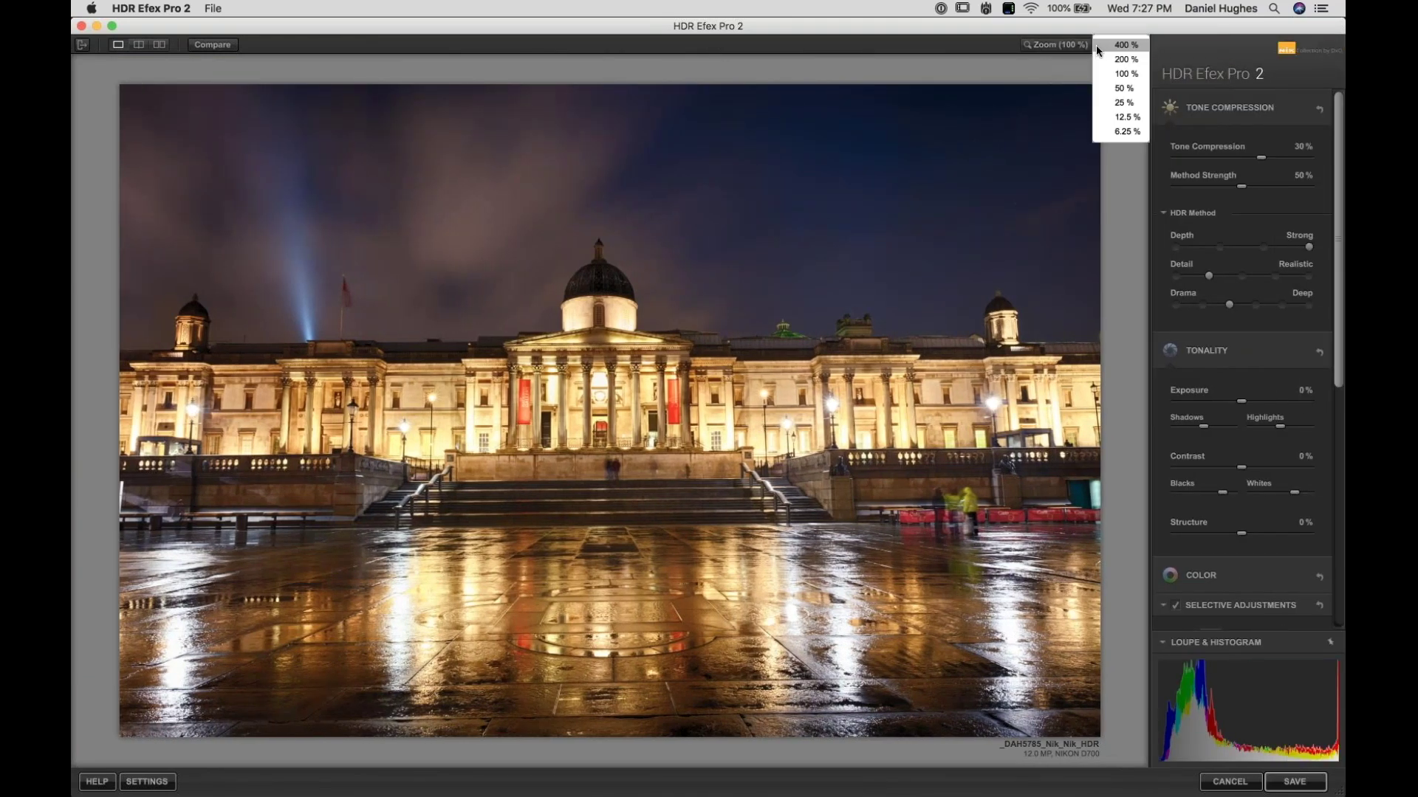
pyautogui.click(1049, 49)
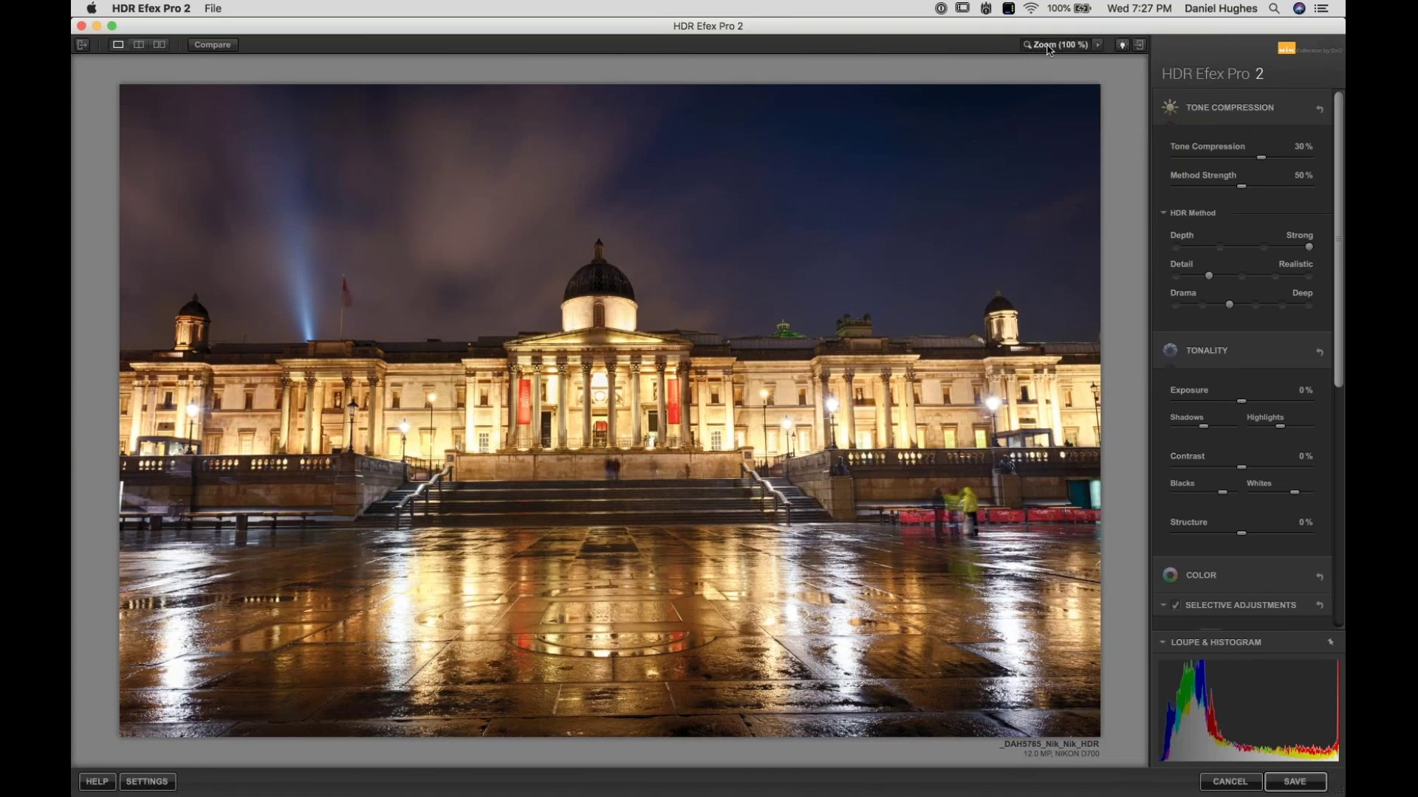
pyautogui.click(1048, 46)
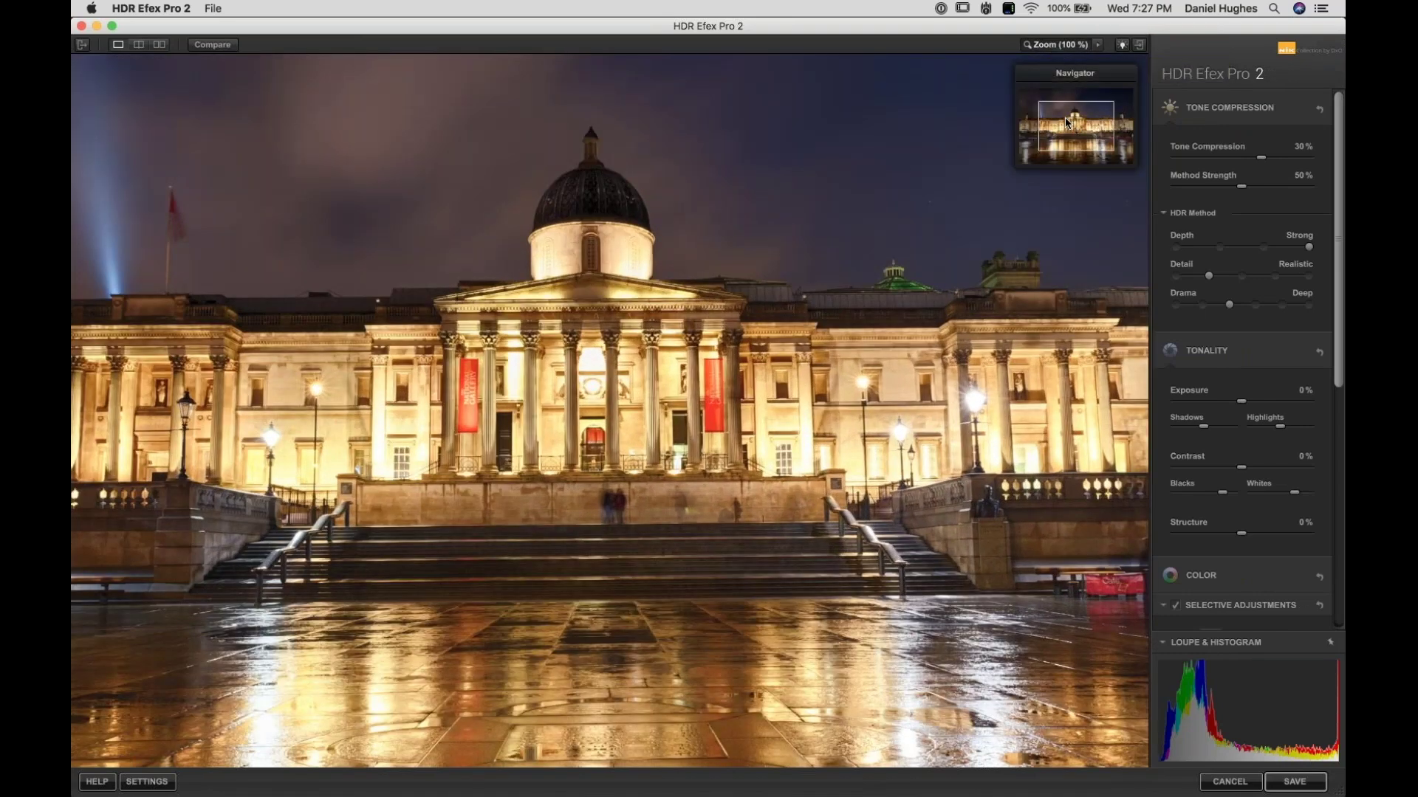
pyautogui.moveTo(1065, 117); pyautogui.dragTo(1105, 134)
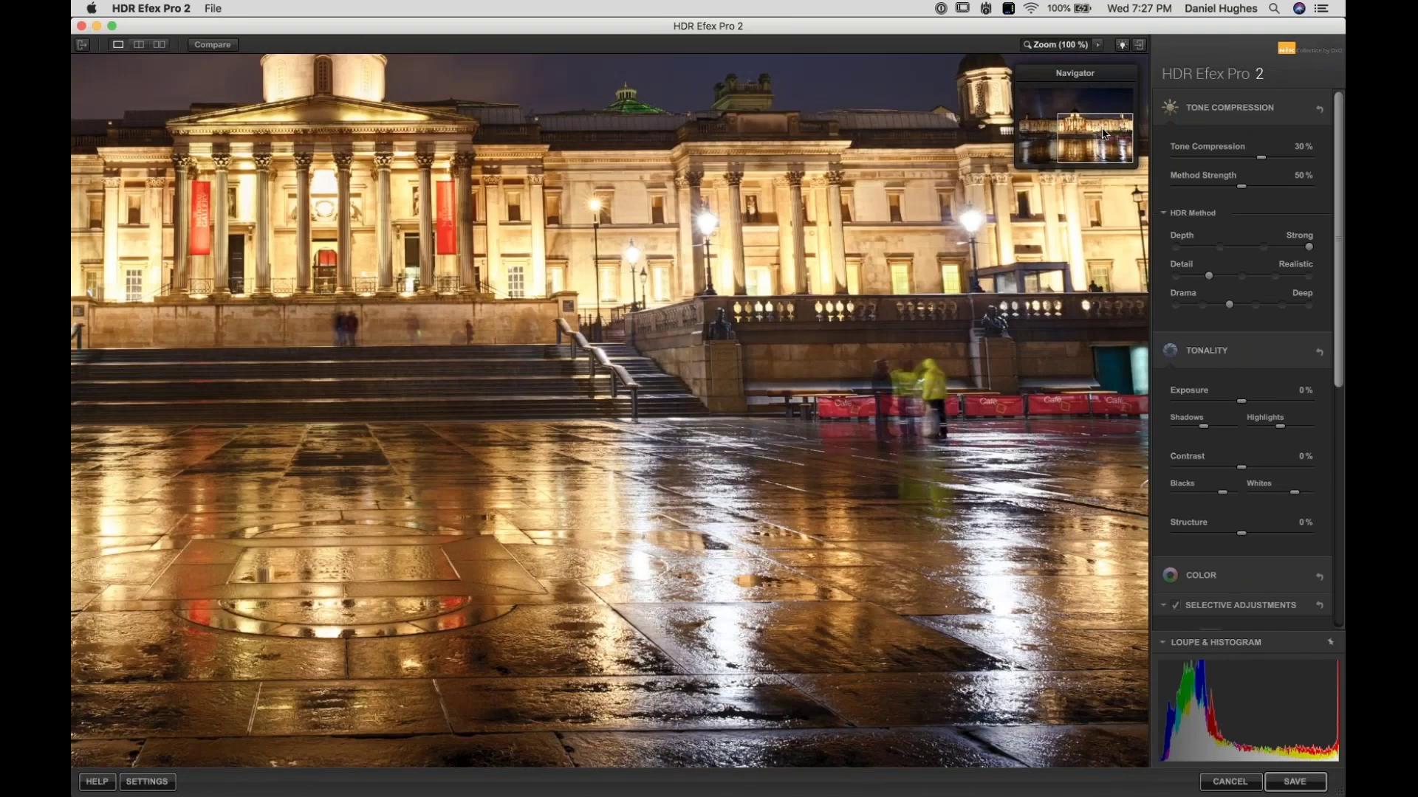
pyautogui.click(418, 299)
pyautogui.click(418, 299)
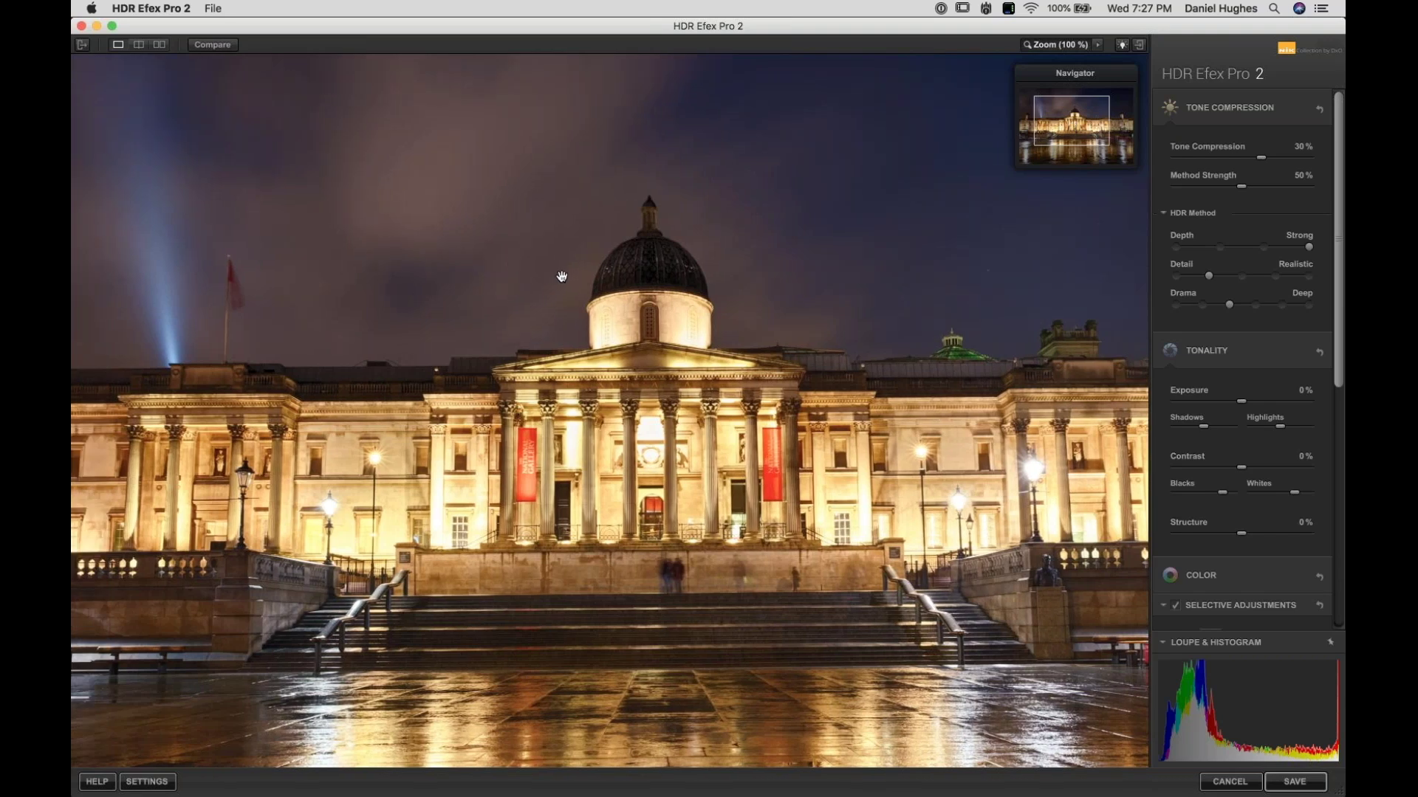
pyautogui.moveTo(517, 279)
pyautogui.mouseDown()
pyautogui.moveTo(468, 273)
pyautogui.moveTo(398, 204)
pyautogui.moveTo(541, 259)
pyautogui.moveTo(503, 277)
pyautogui.moveTo(540, 273)
pyautogui.mouseUp()
pyautogui.click(1056, 46)
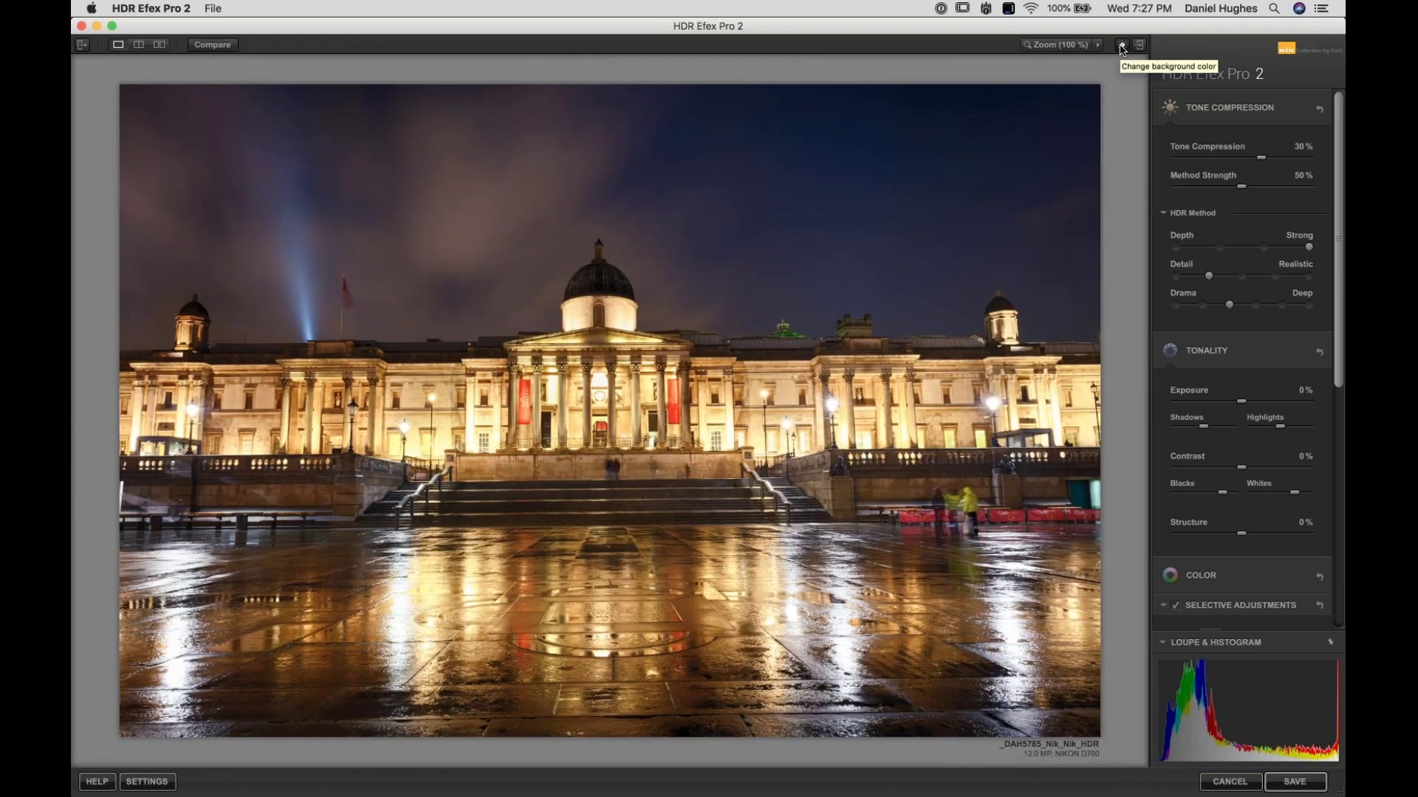
# Step: Look at the image against black and white preview backgrounds, and set the background back to gray
pyautogui.click(1121, 48)
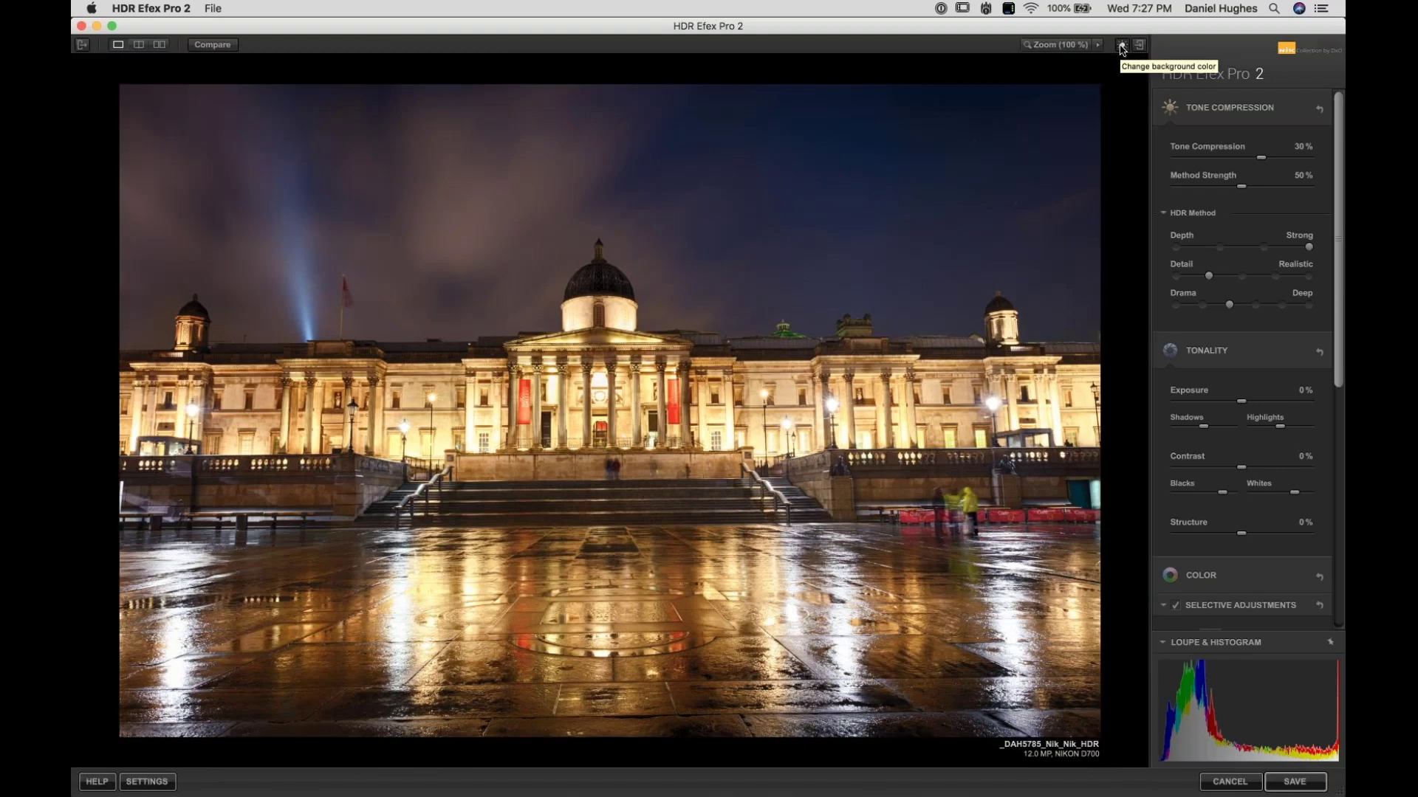
pyautogui.click(1121, 49)
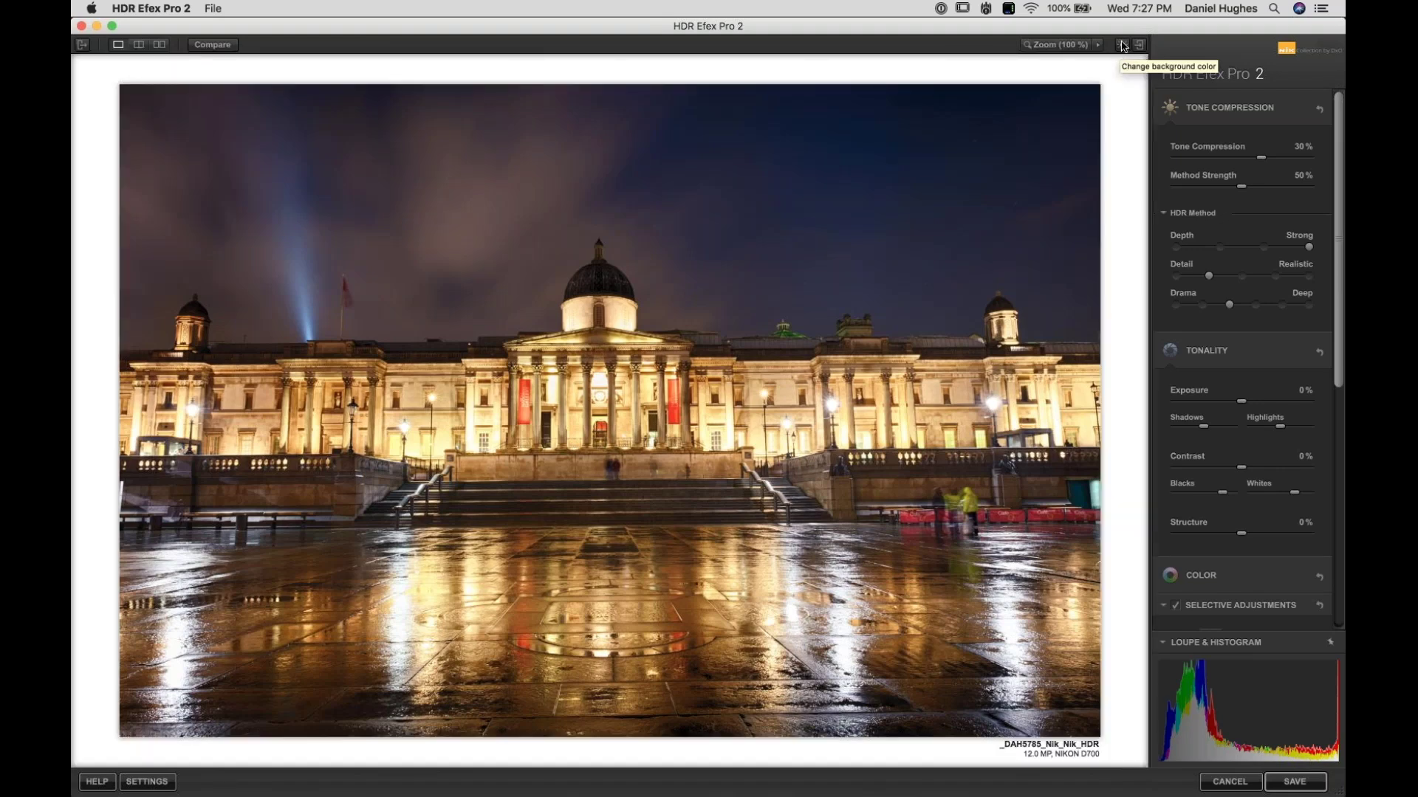
pyautogui.click(1122, 46)
pyautogui.click(1122, 47)
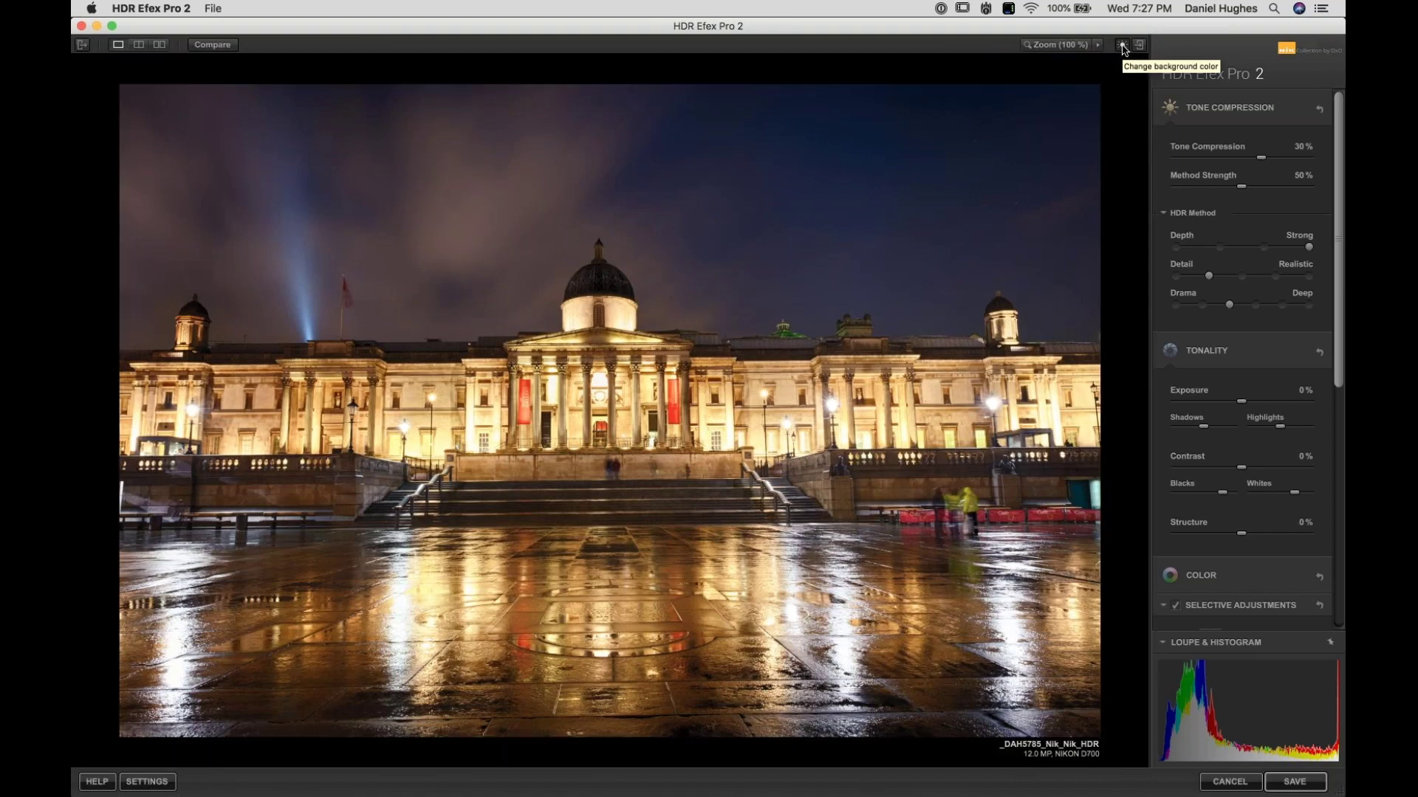
pyautogui.click(1122, 47)
pyautogui.click(1122, 46)
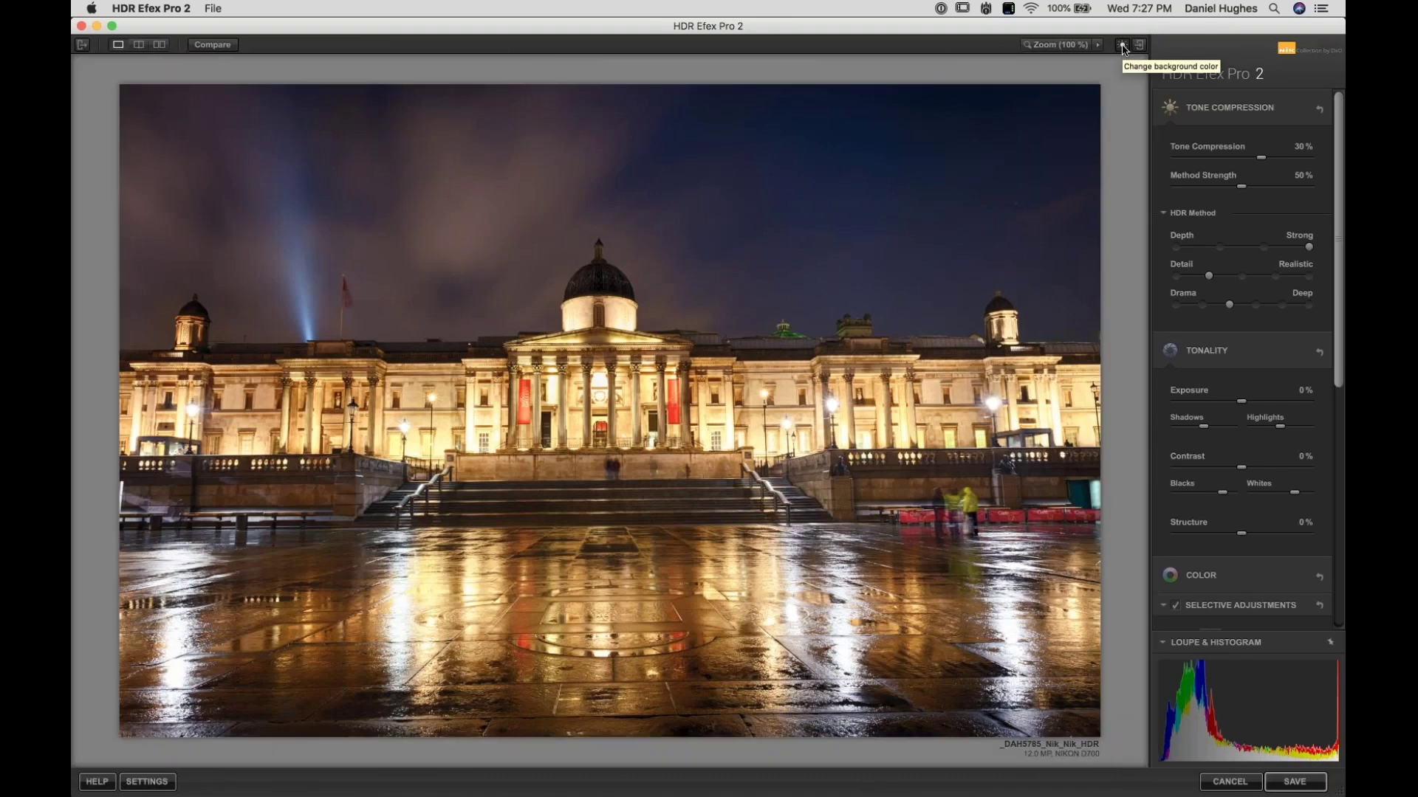
pyautogui.click(1123, 47)
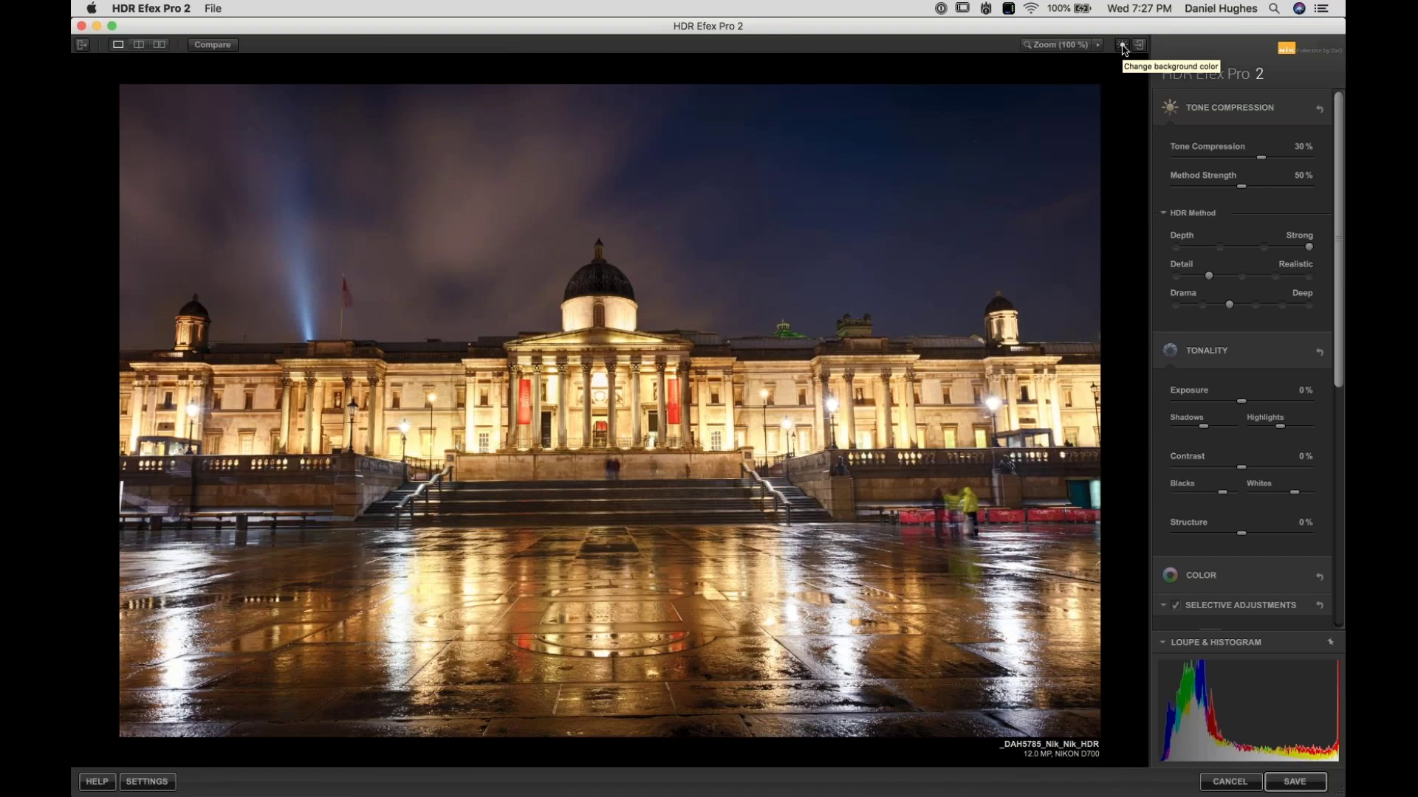
pyautogui.click(1123, 47)
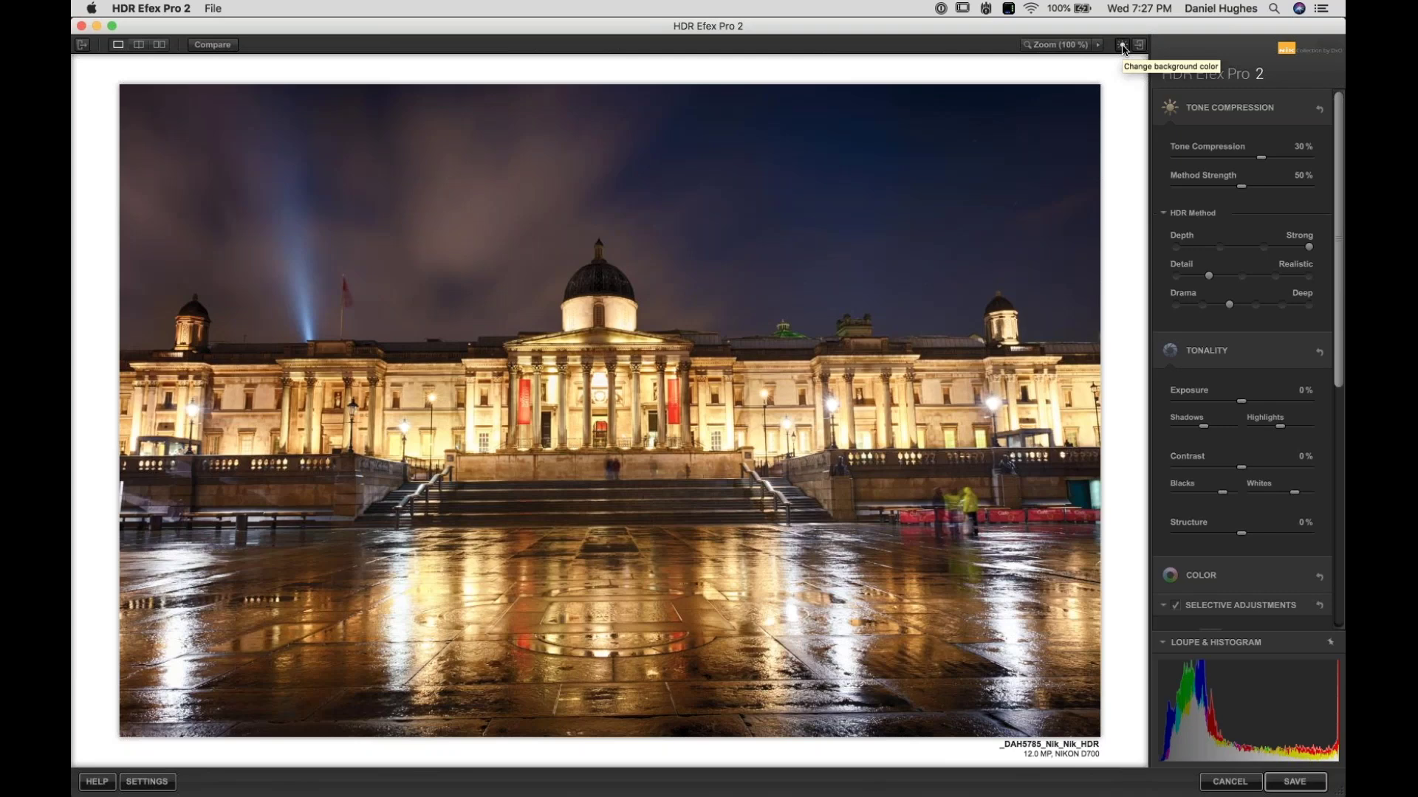
pyautogui.click(1122, 46)
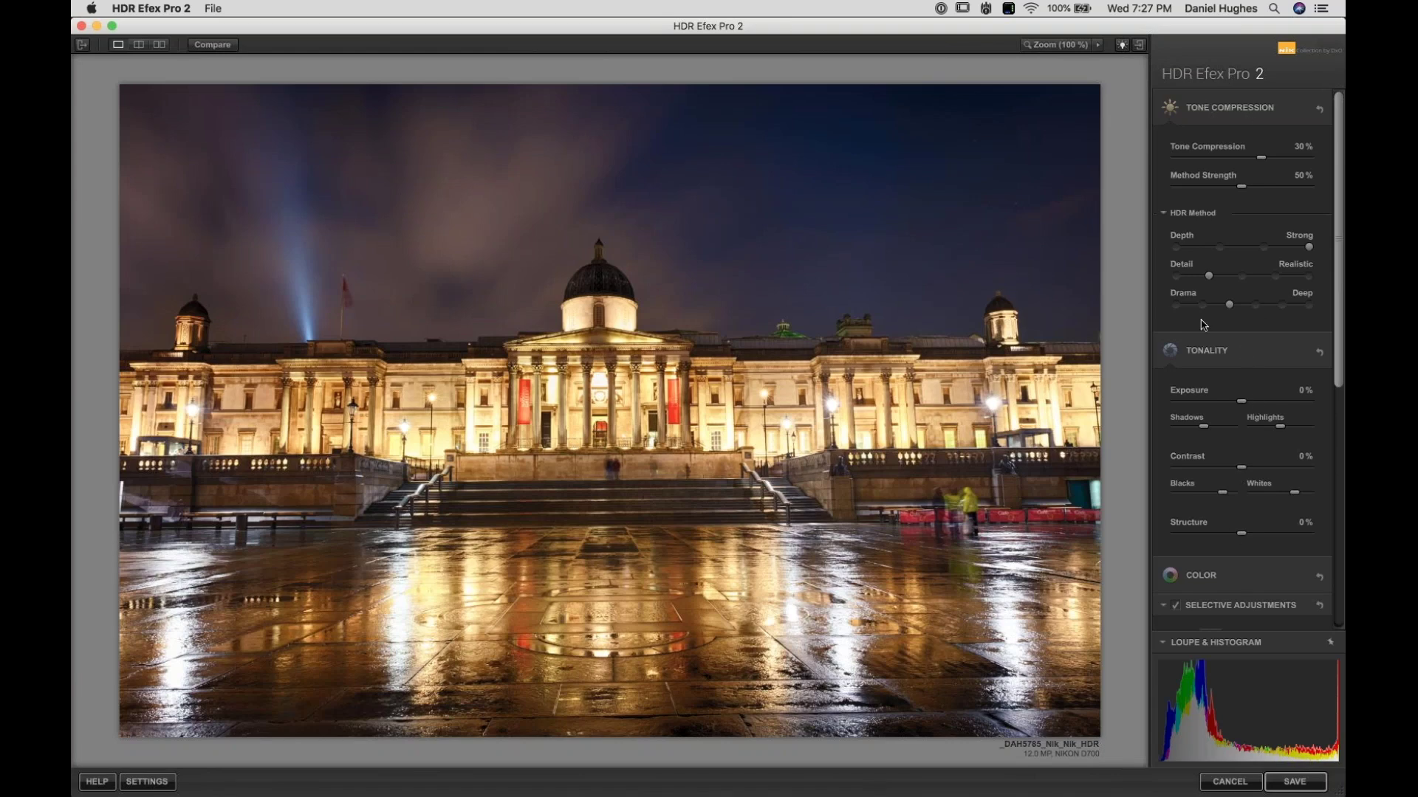
# Step: Collapse the Tonality, Color, Selective Adjustments and Finishing sections, leaving only Tone Compression expanded
pyautogui.click(1208, 352)
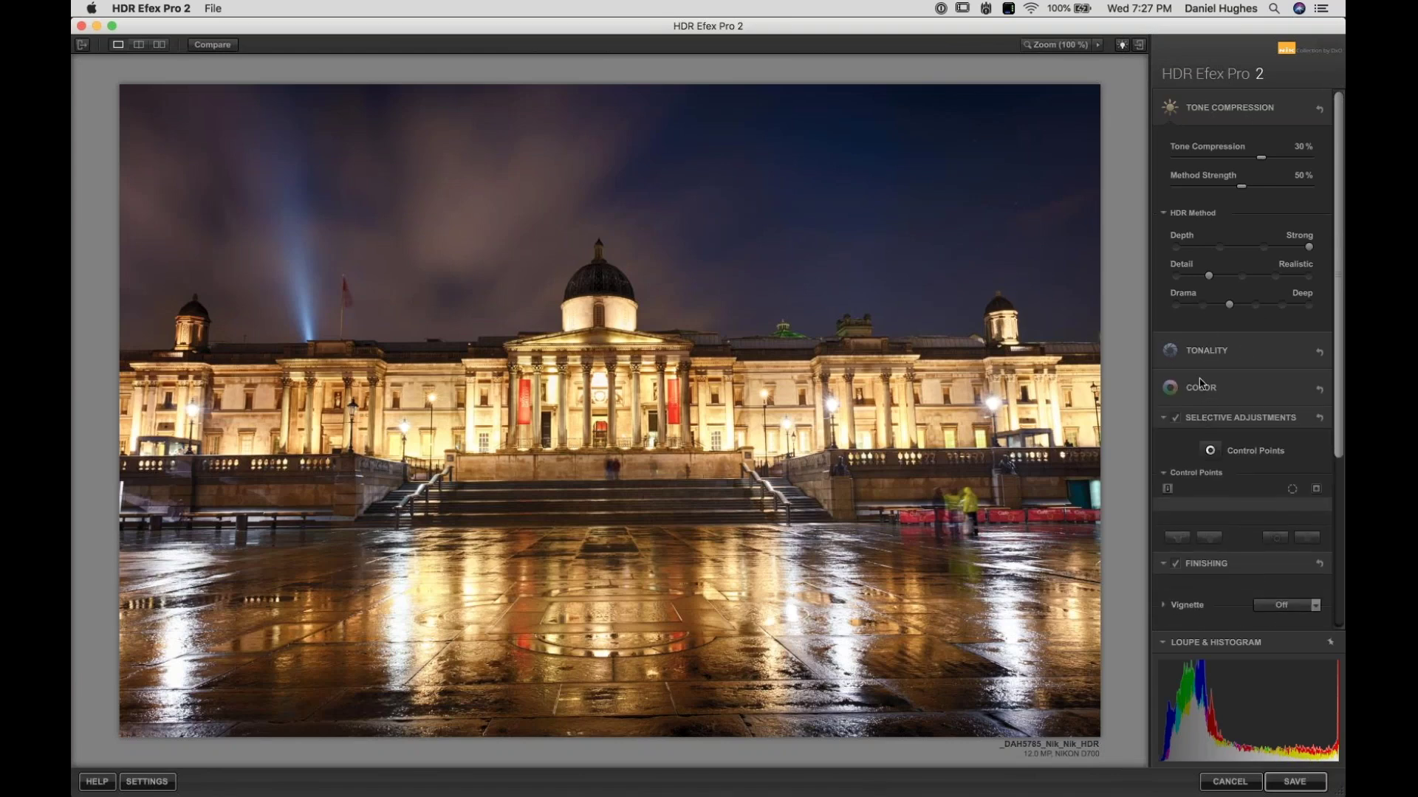
pyautogui.click(1201, 383)
pyautogui.click(1203, 390)
pyautogui.click(1207, 417)
pyautogui.click(1209, 441)
pyautogui.moveTo(1099, 782)
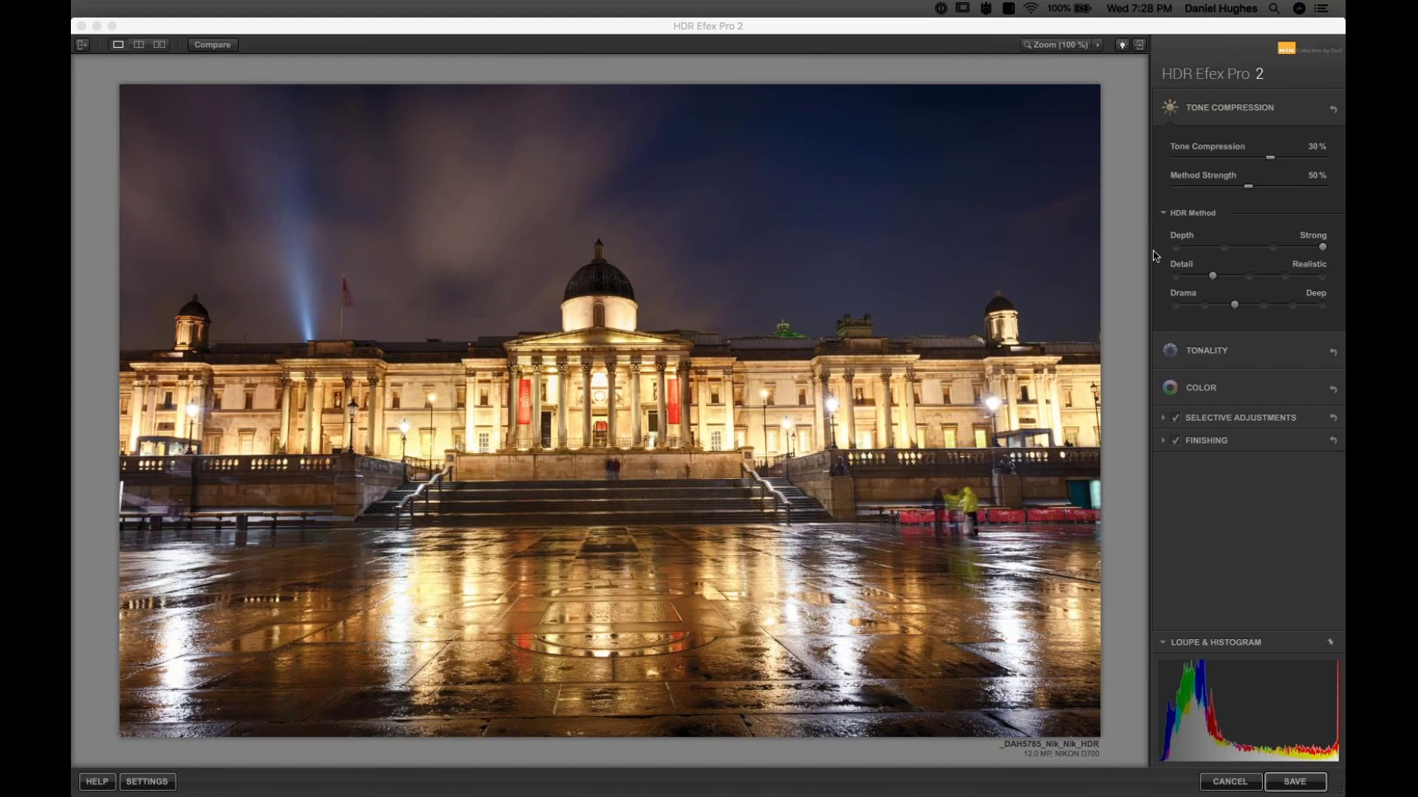
pyautogui.click(1233, 108)
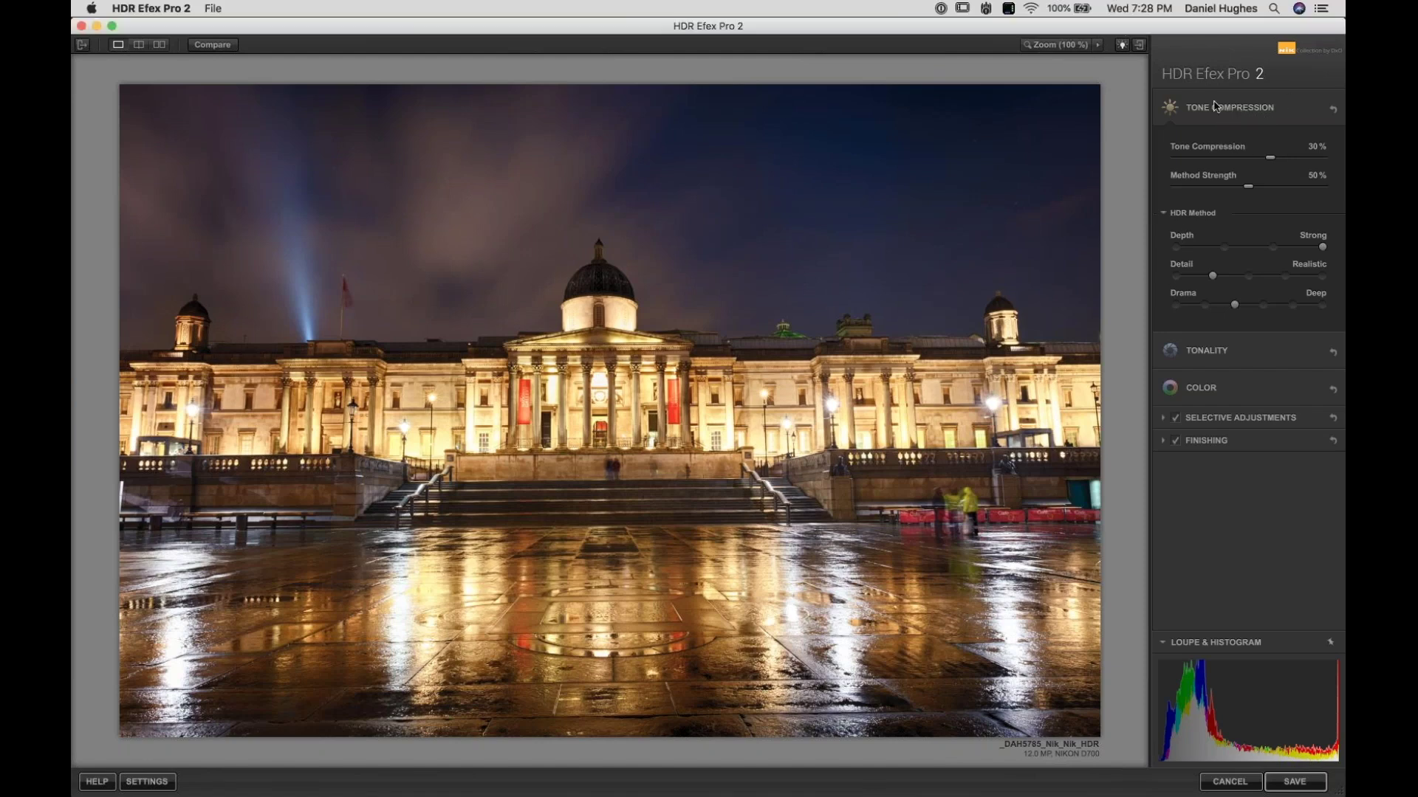
pyautogui.click(1218, 106)
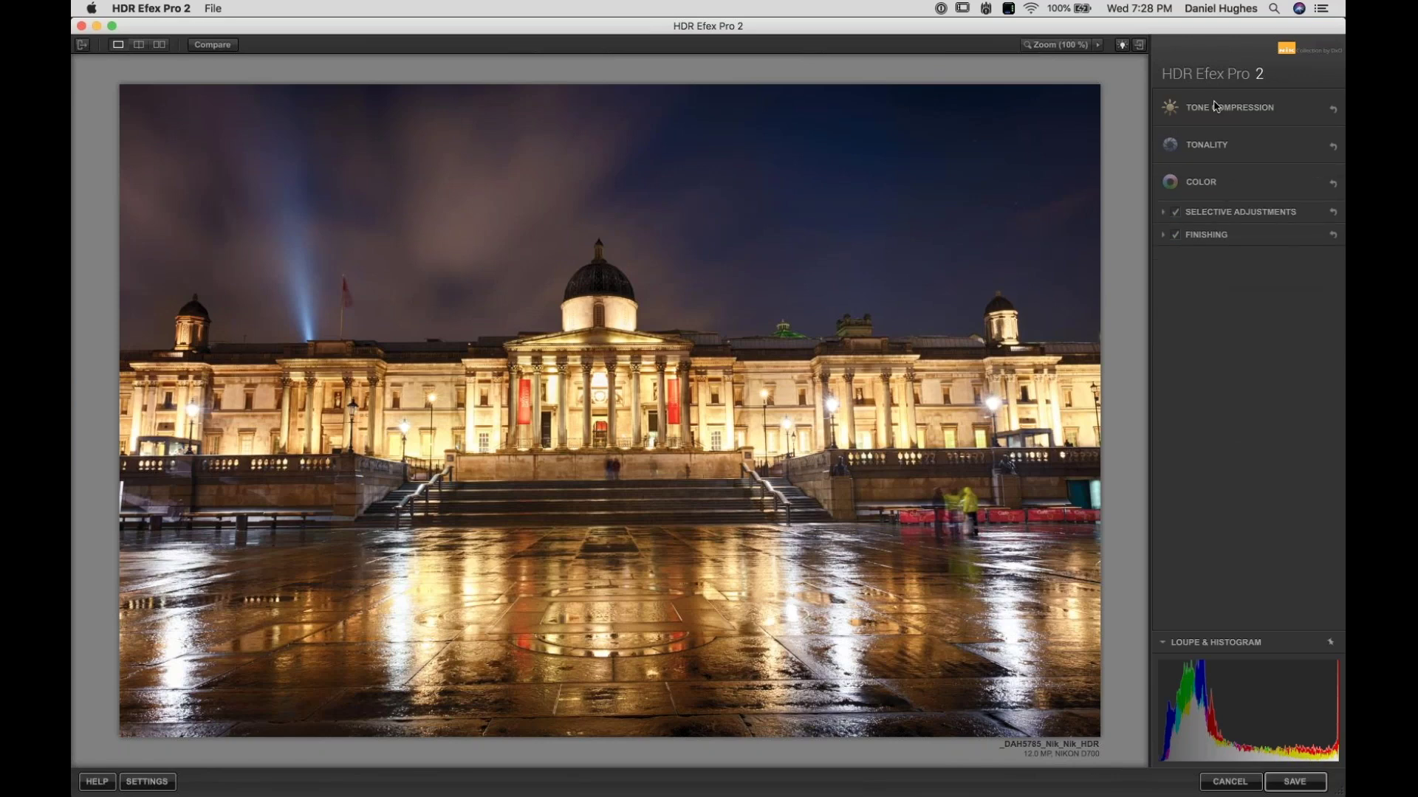
pyautogui.click(1216, 106)
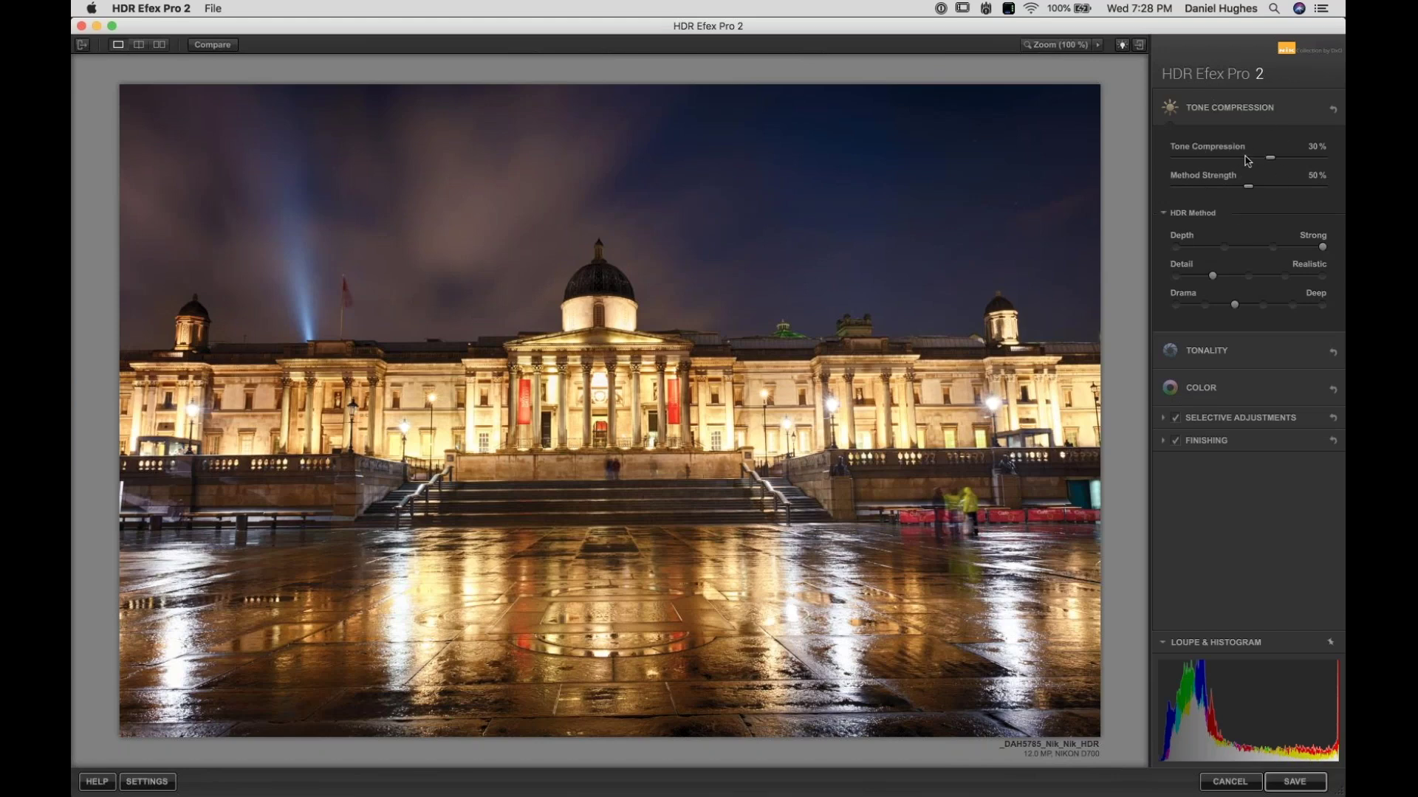
# Step: Lower Tone Compression to -100 %
pyautogui.moveTo(1274, 161); pyautogui.dragTo(1269, 160)
pyautogui.click(1236, 158)
pyautogui.moveTo(1238, 158); pyautogui.dragTo(1170, 159)
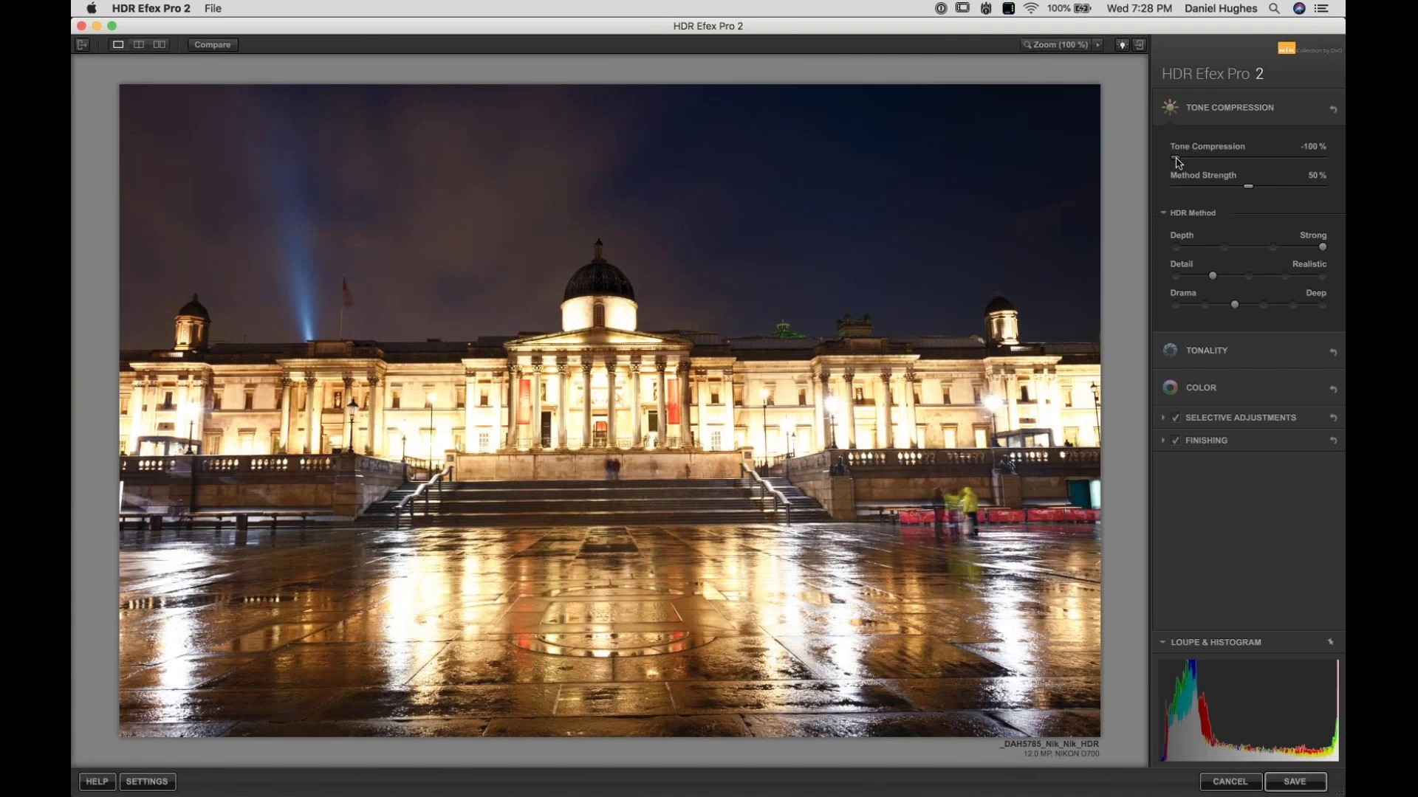
pyautogui.moveTo(1178, 162)
pyautogui.mouseDown()
pyautogui.moveTo(1330, 156)
pyautogui.moveTo(1145, 174)
pyautogui.moveTo(1165, 154)
pyautogui.mouseUp()
# Step: Raise Tone Compression in stages through 75 % to 100 %
pyautogui.moveTo(1176, 158); pyautogui.dragTo(1231, 160)
pyautogui.click(1252, 158)
pyautogui.moveTo(1253, 158); pyautogui.dragTo(1303, 159)
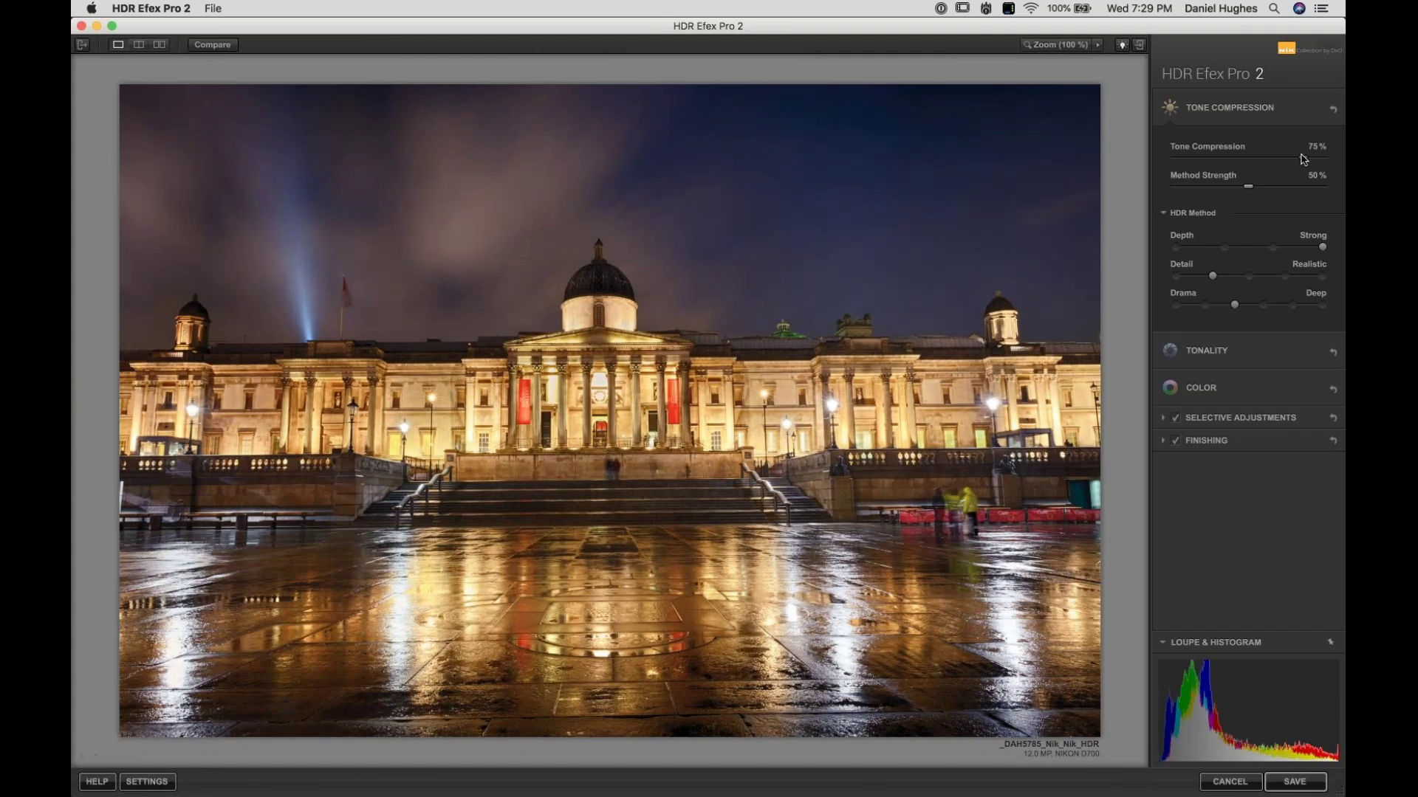
pyautogui.moveTo(1303, 159); pyautogui.dragTo(1344, 156)
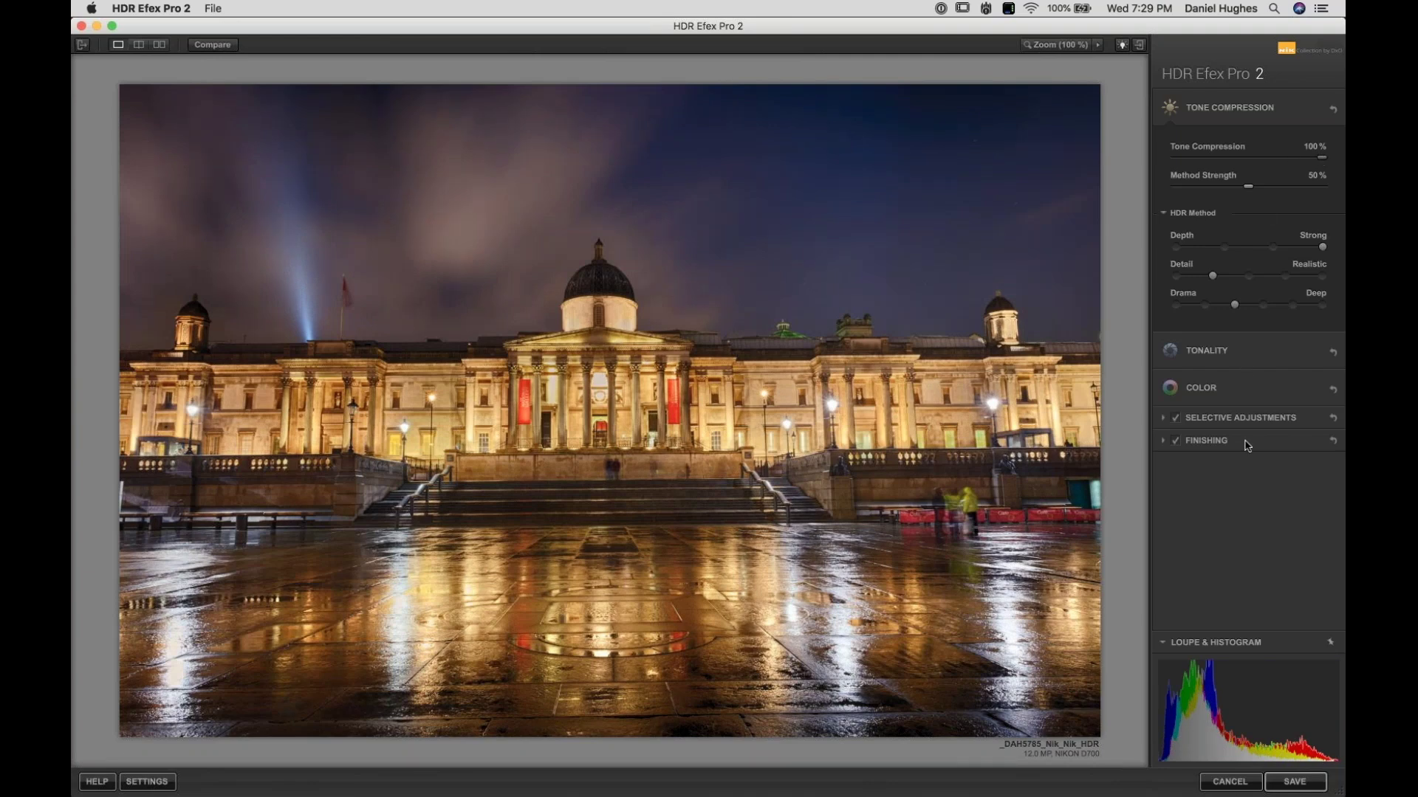
# Step: Set Tone Compression to 40 % and Method Strength to 100 %
pyautogui.moveTo(1229, 738)
pyautogui.moveTo(1324, 161); pyautogui.dragTo(1281, 163)
pyautogui.moveTo(1339, 712)
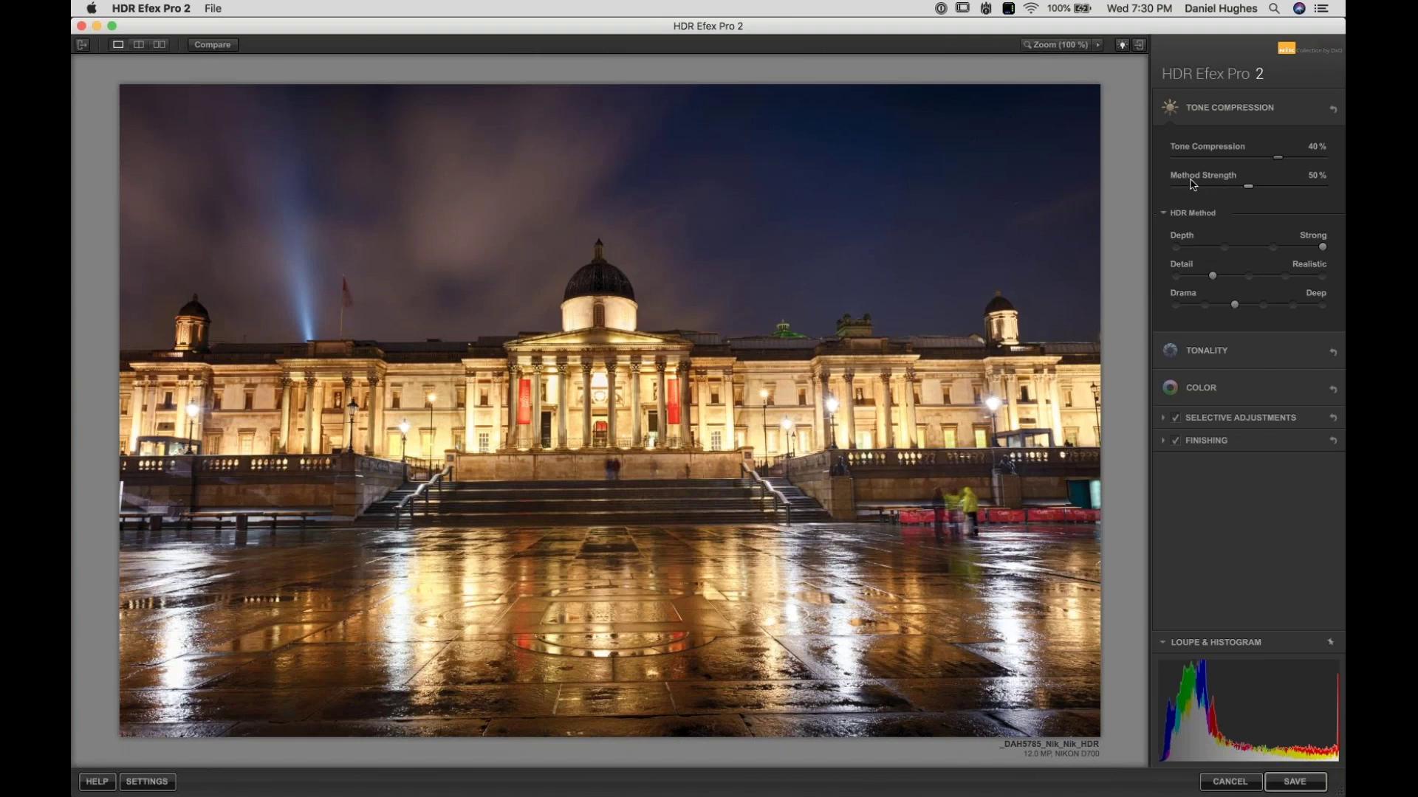
pyautogui.moveTo(1230, 184); pyautogui.dragTo(1340, 189)
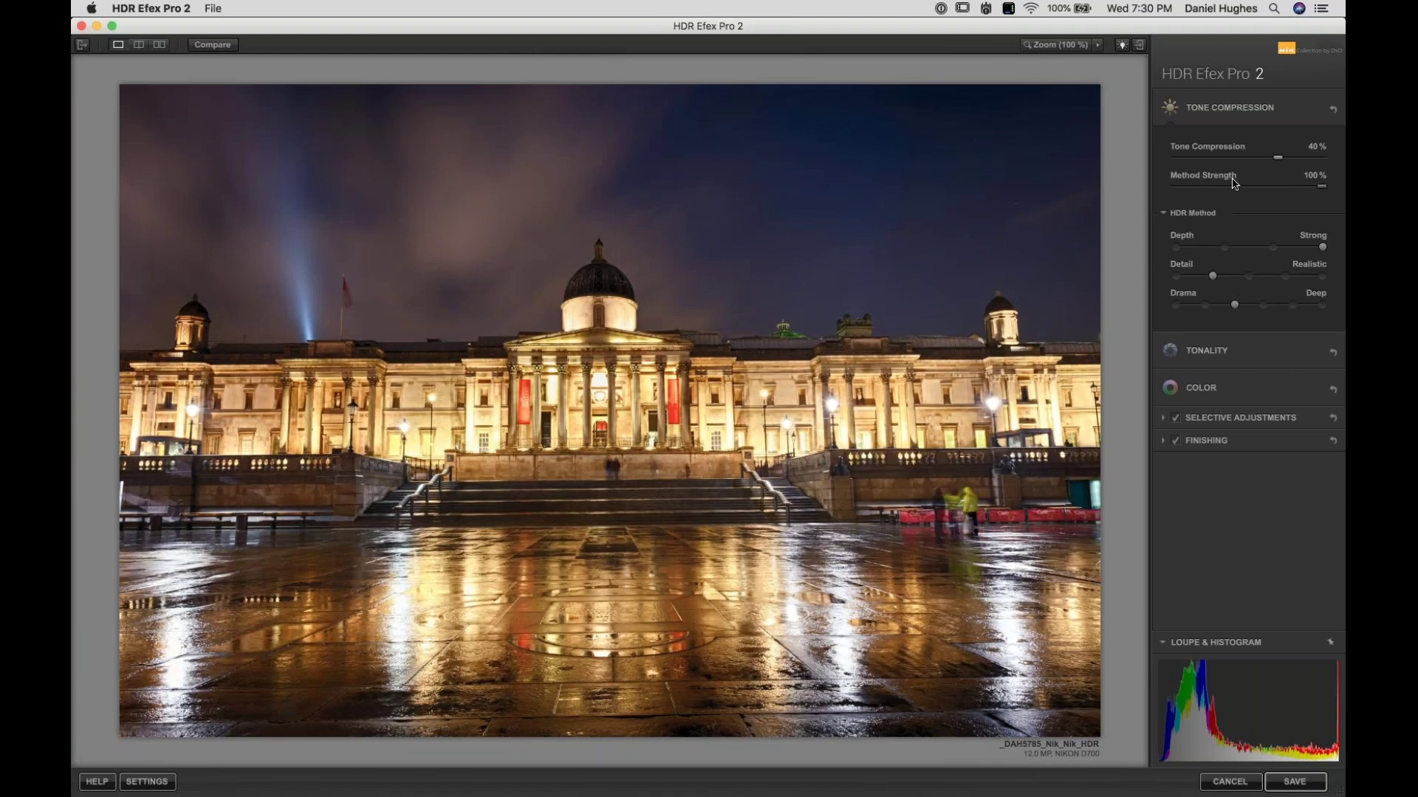
pyautogui.moveTo(1318, 191); pyautogui.dragTo(1303, 190)
# Step: Set the HDR Method to its lowest levels: Depth Off, Detail Soft and Drama Flat
pyautogui.click(1181, 248)
pyautogui.click(1176, 276)
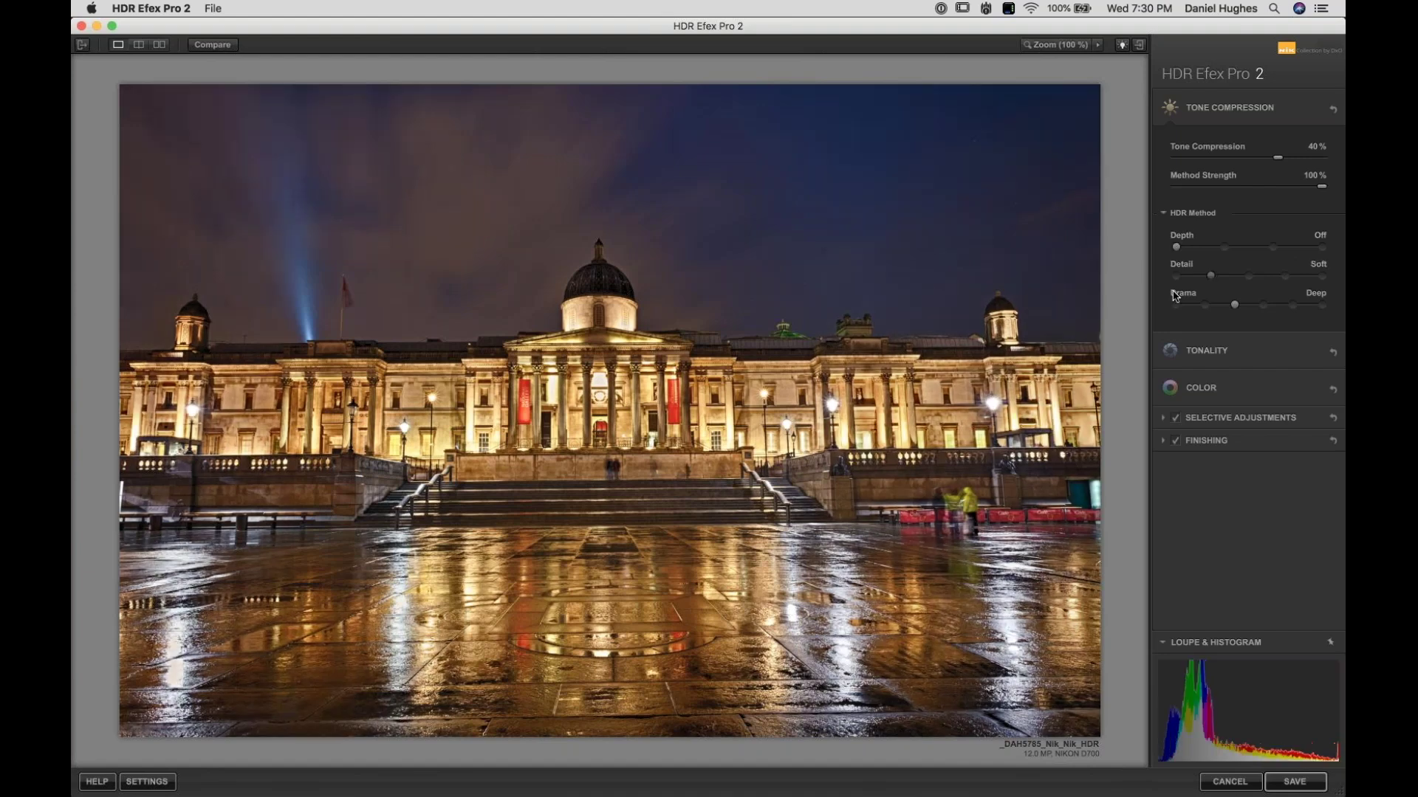
pyautogui.click(1176, 305)
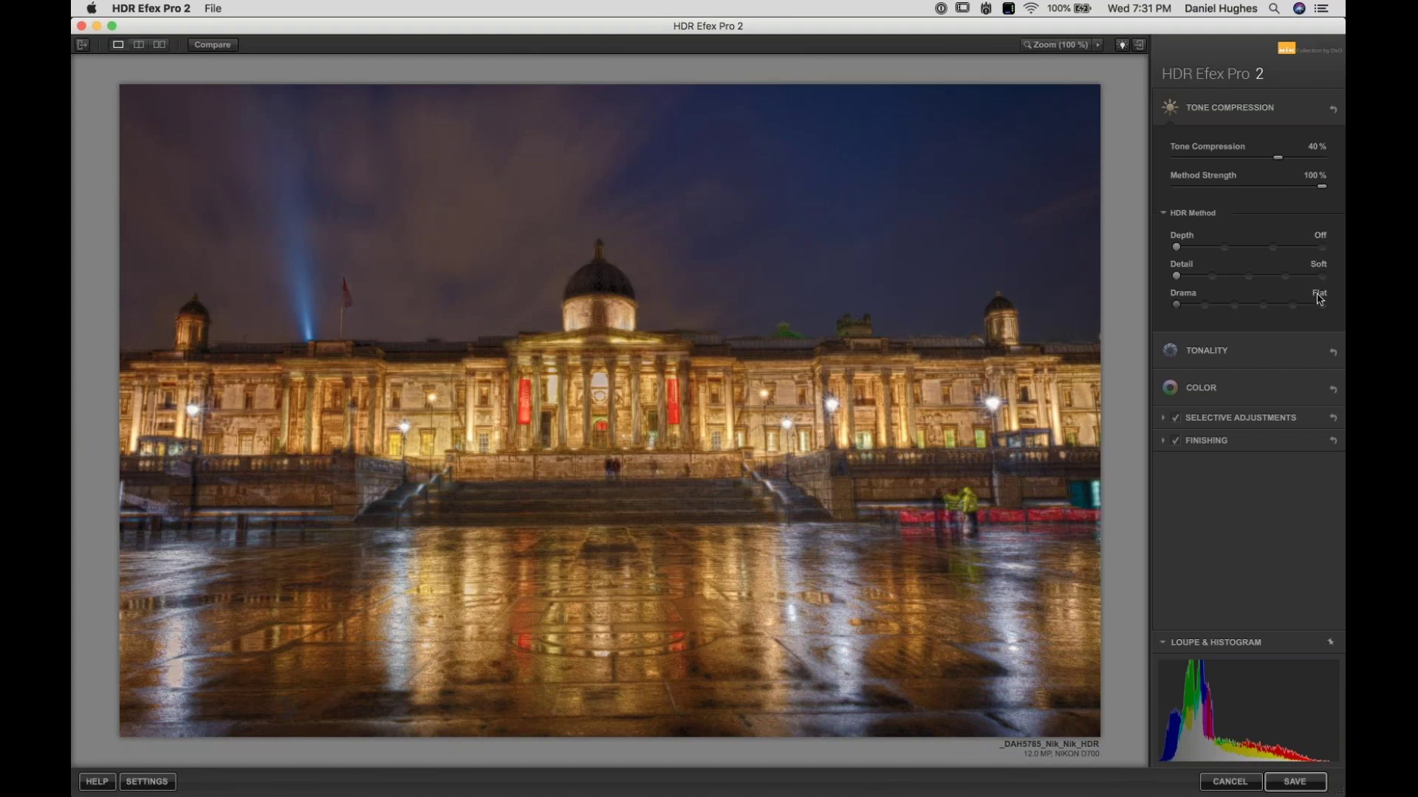
# Step: Set the HDR Method to Detail Realistic, Drama Natural and Depth Subtle
pyautogui.click(1212, 281)
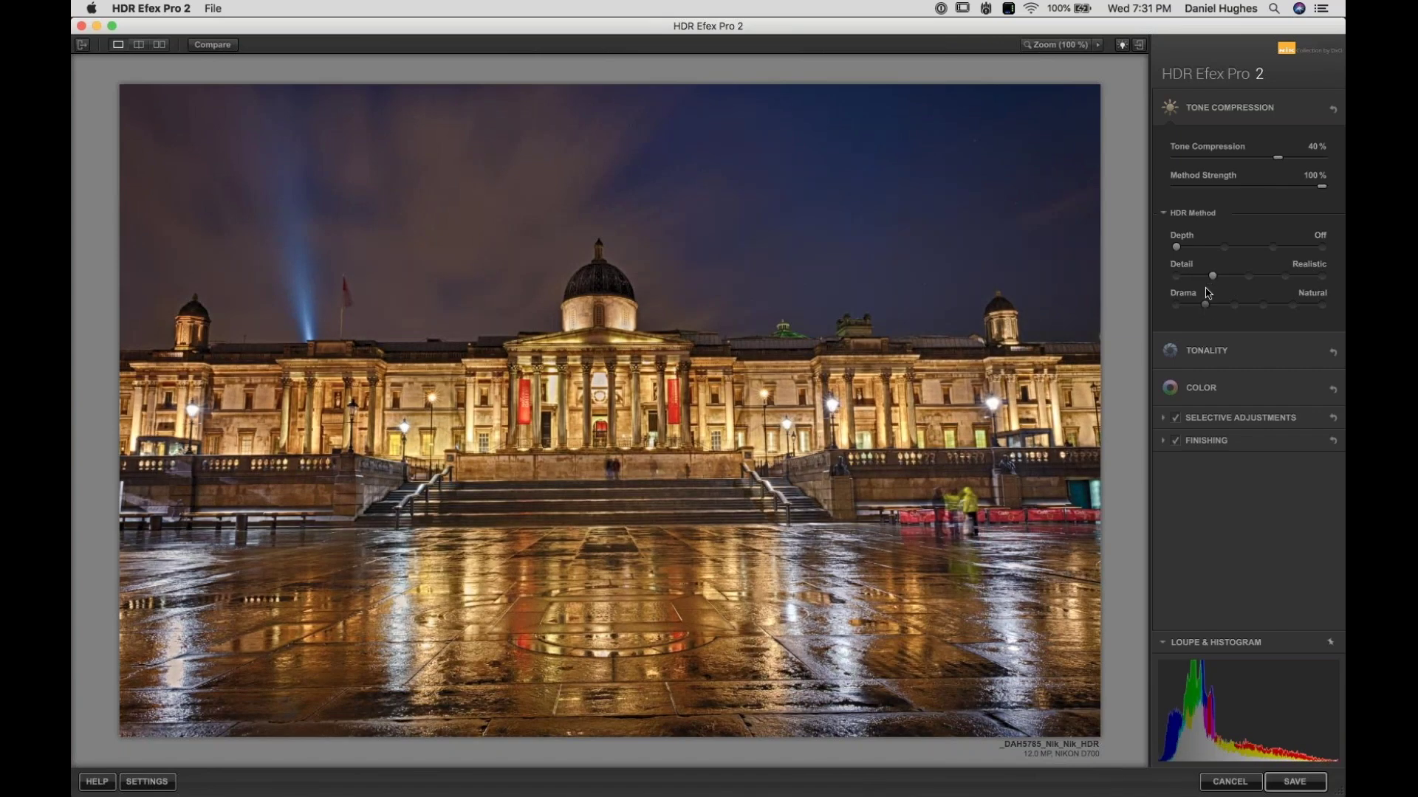
pyautogui.click(1202, 307)
pyautogui.click(1226, 248)
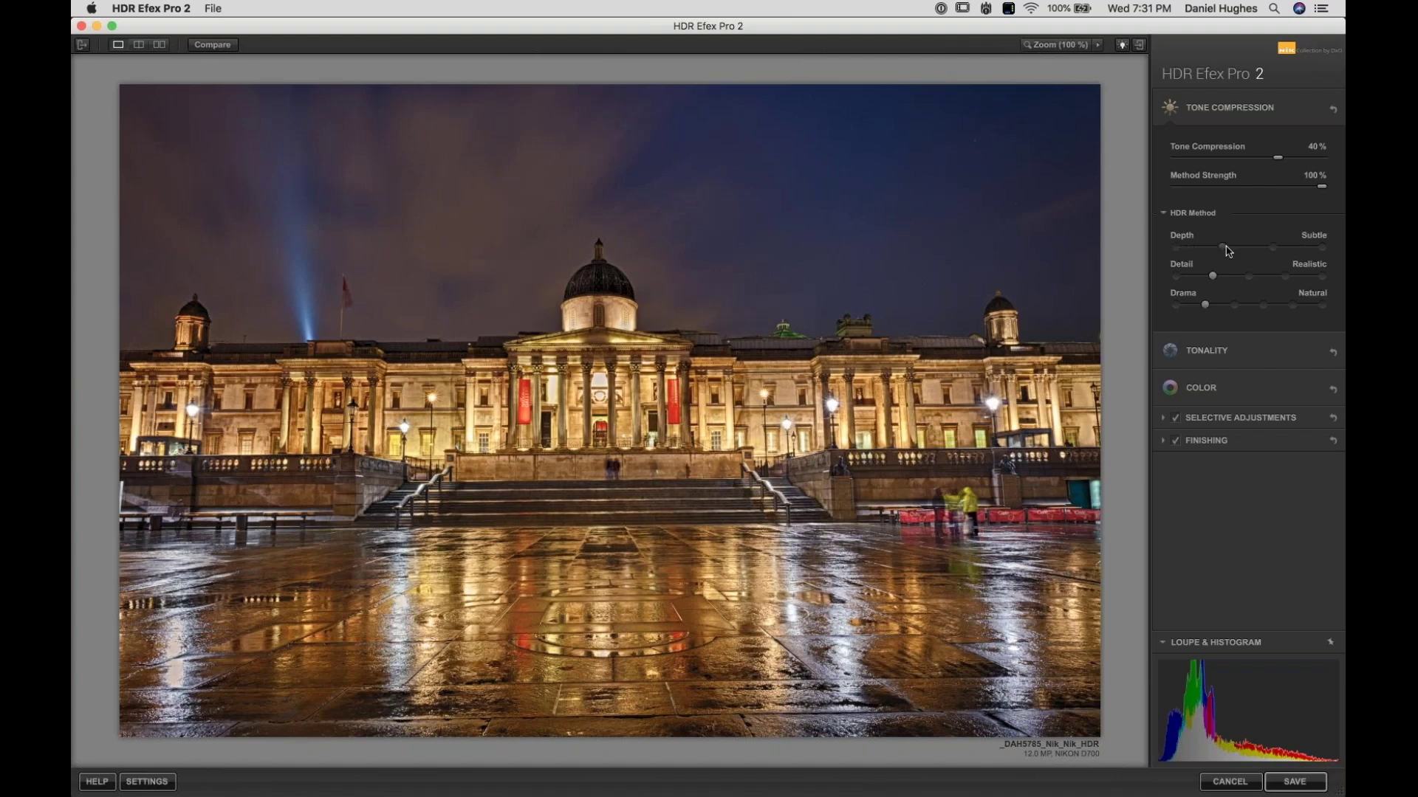
# Step: Compare the HDR Method's Depth levels Off, Subtle, Normal and Strong on the image, and leave Depth at Normal
pyautogui.moveTo(1225, 246); pyautogui.dragTo(1321, 248)
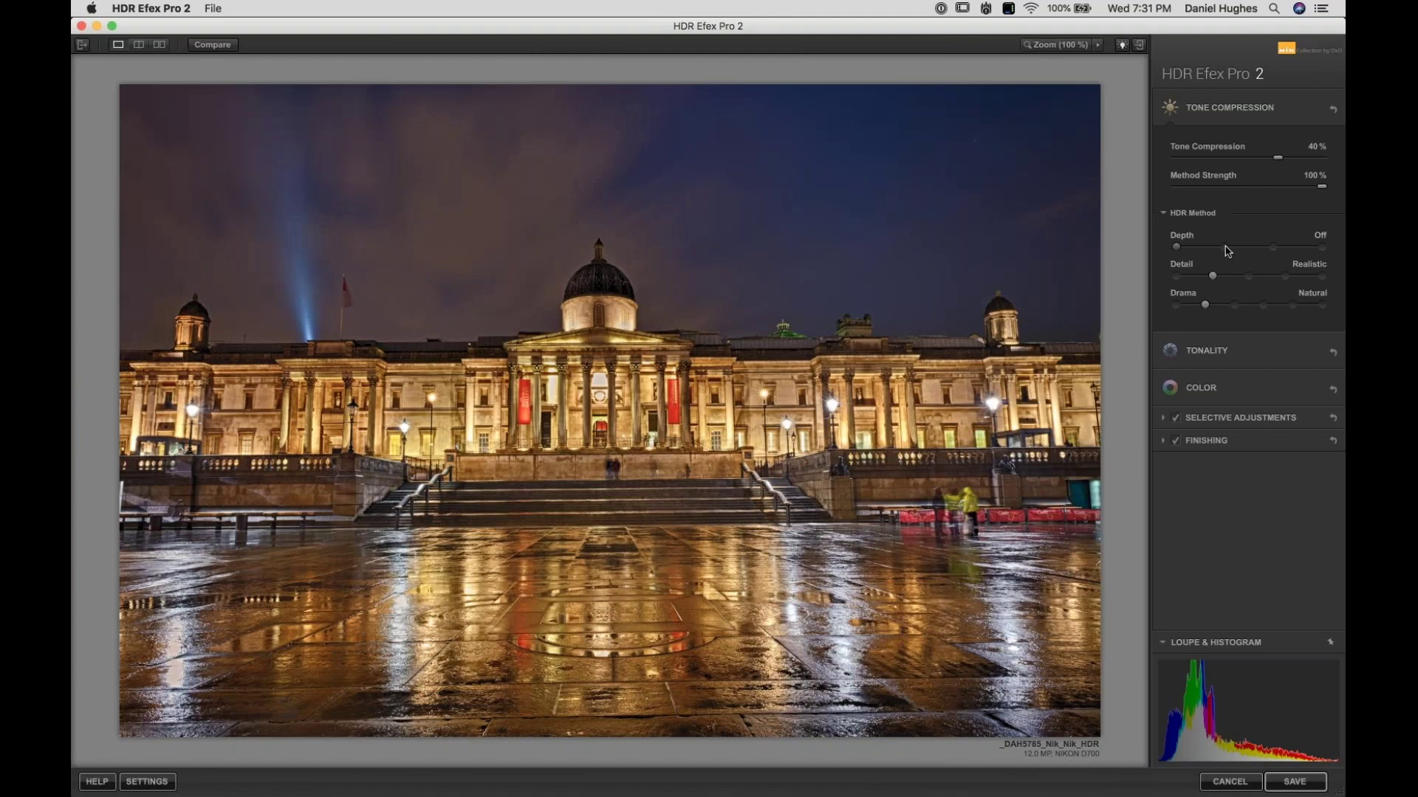
pyautogui.click(1225, 249)
pyautogui.click(1272, 248)
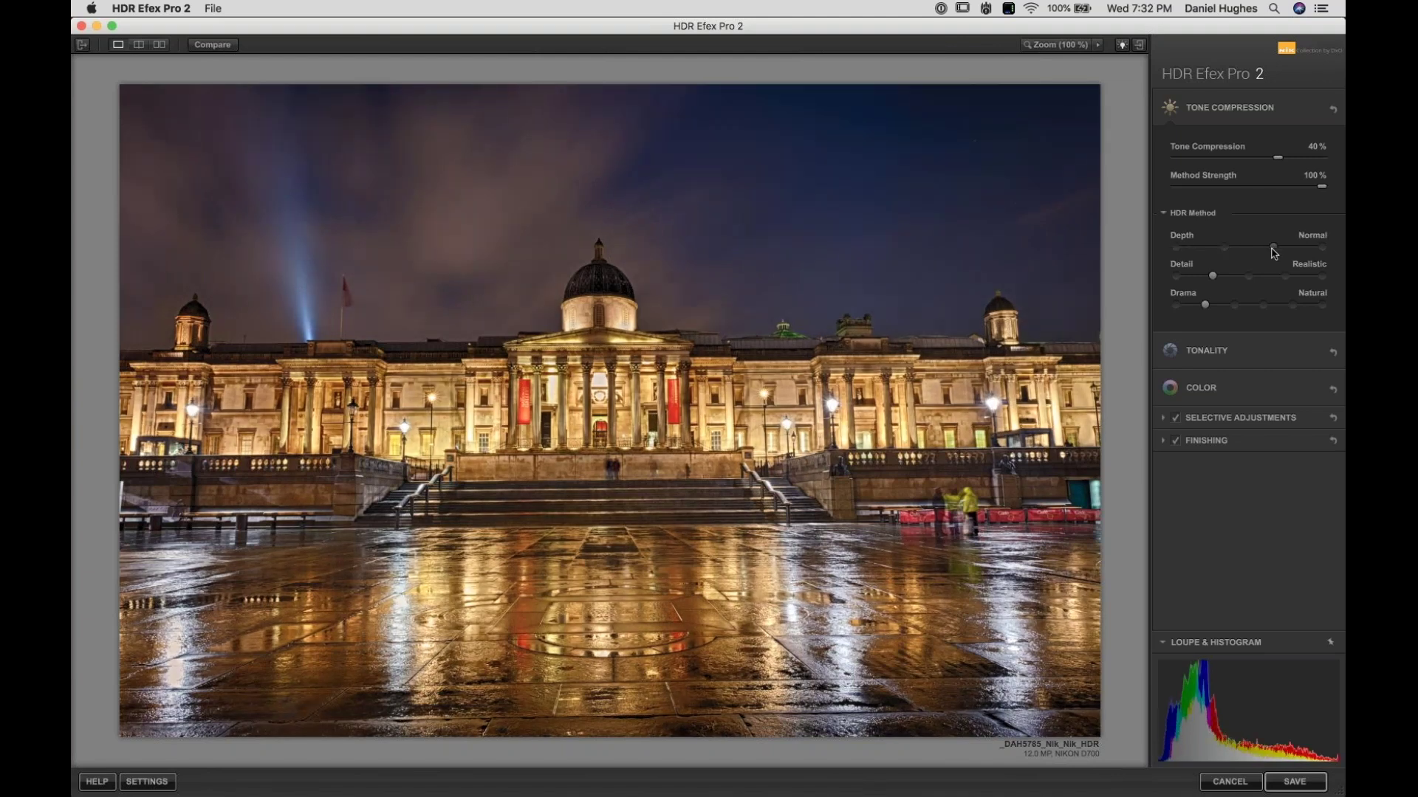
pyautogui.click(1326, 250)
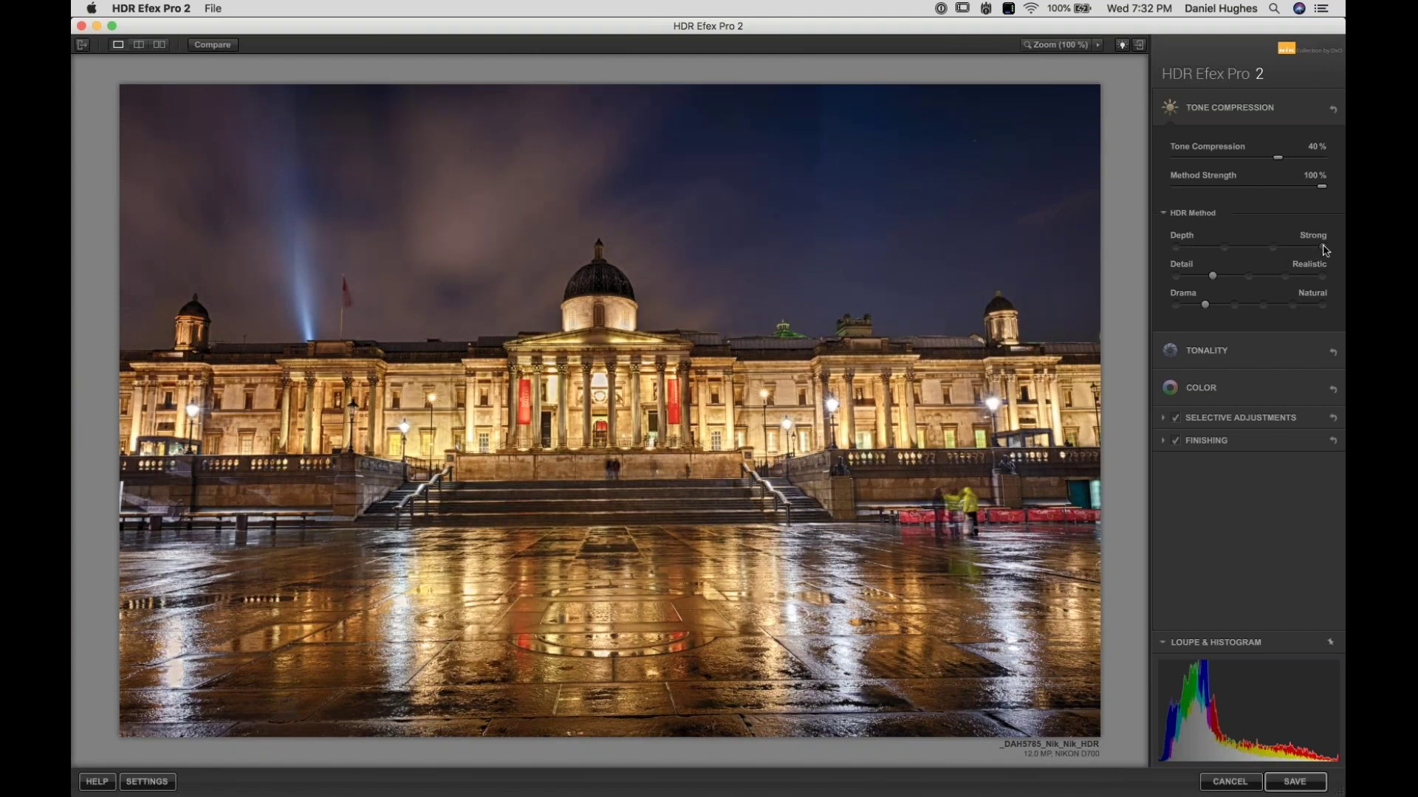
pyautogui.click(1176, 248)
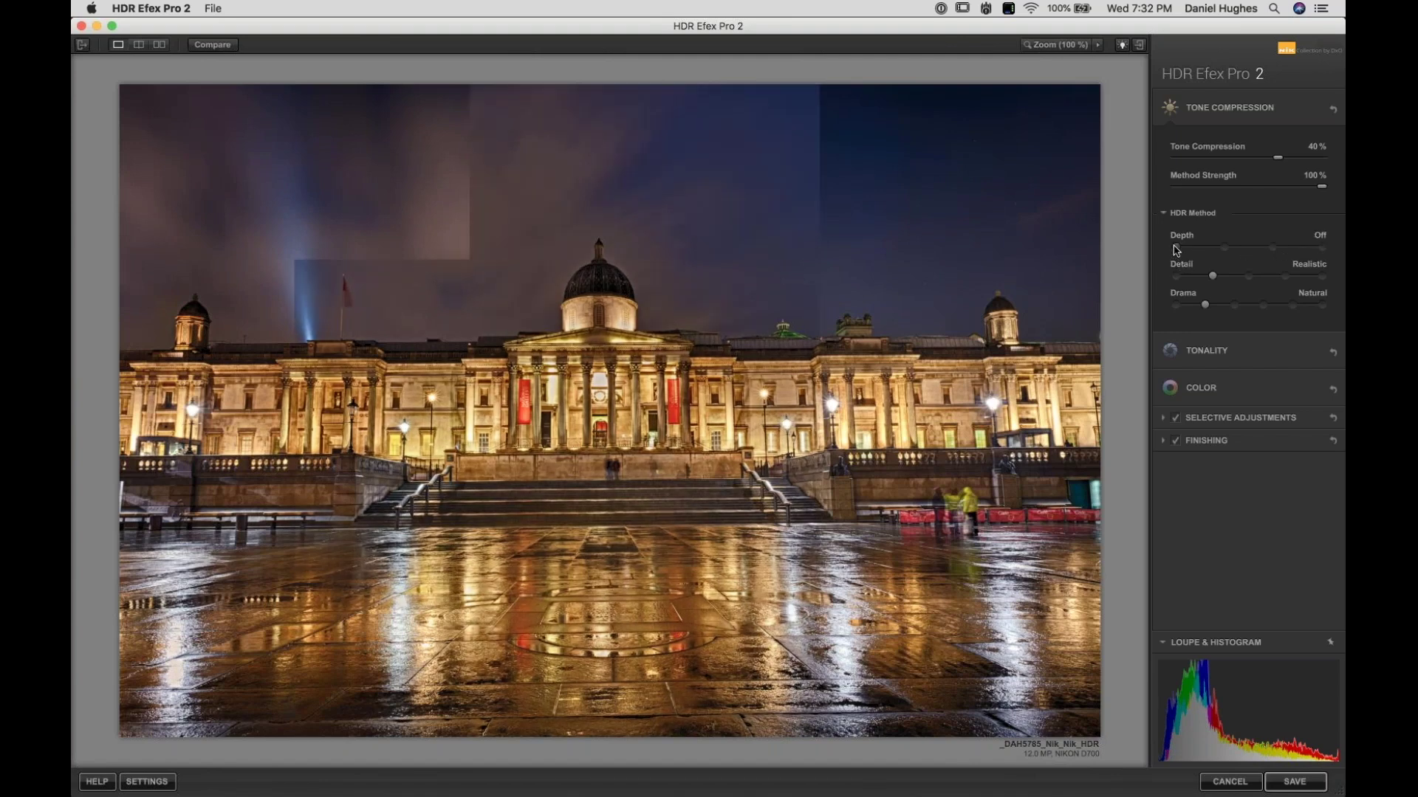
pyautogui.click(1325, 250)
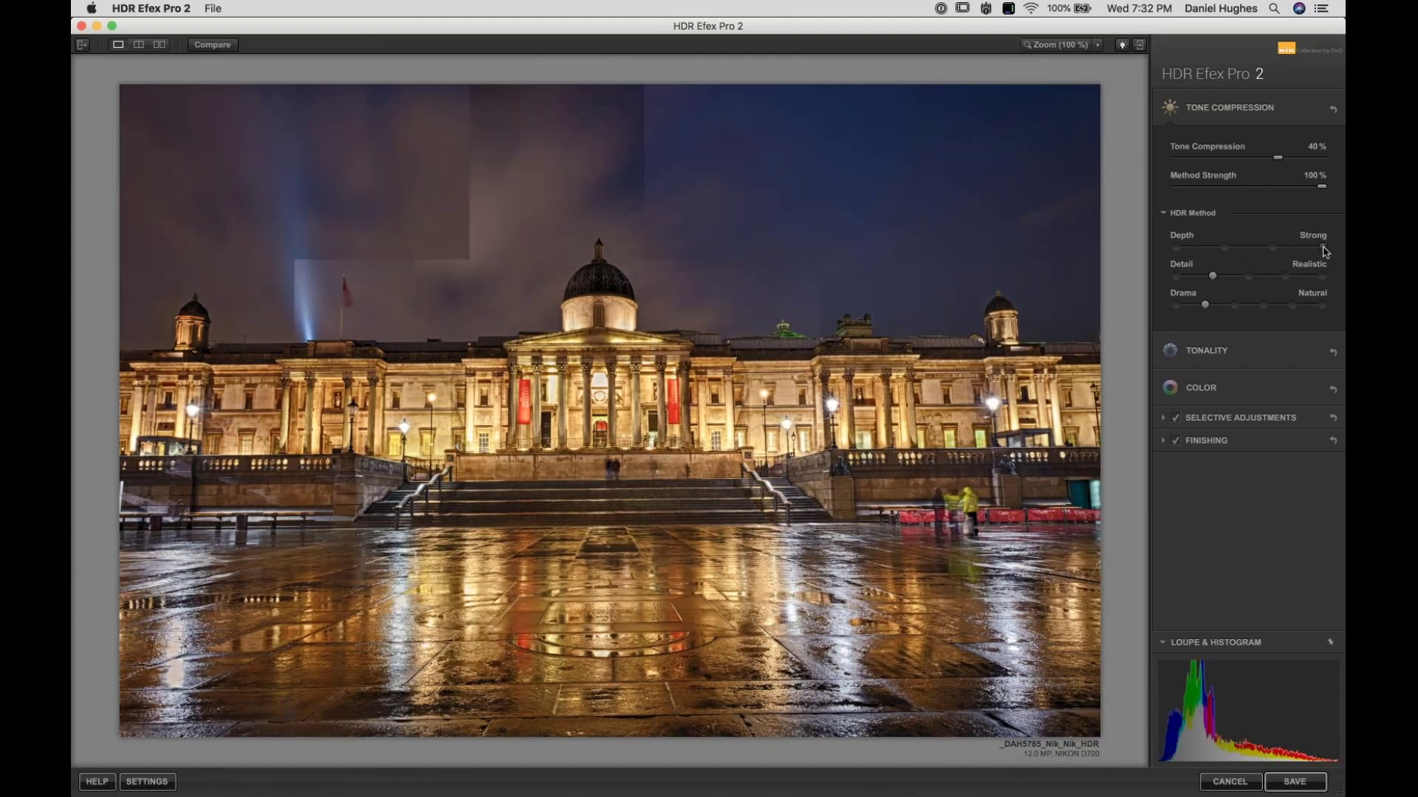
pyautogui.click(1277, 248)
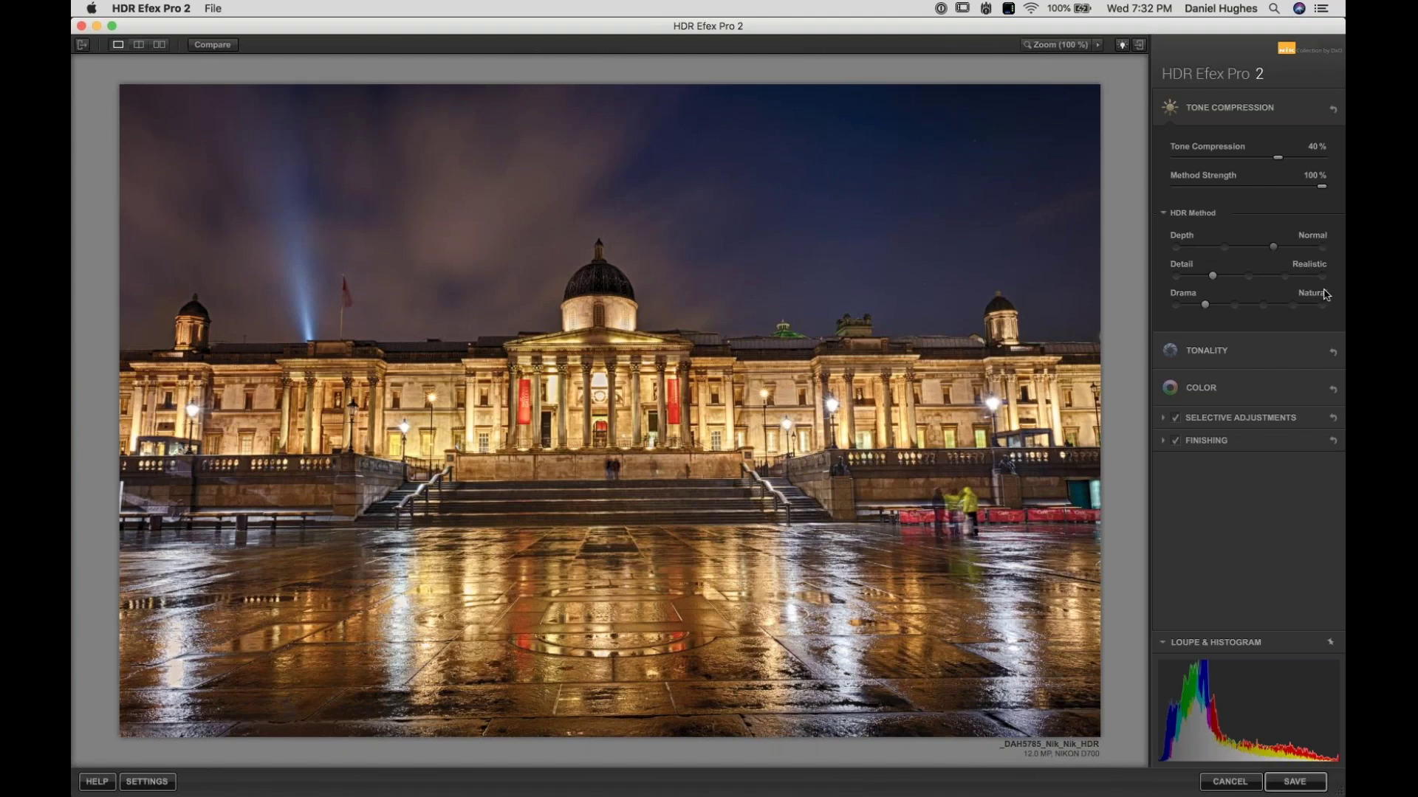
# Step: Set Detail to Grungy, and try Drama at Dingy before setting it to Deep
pyautogui.click(1250, 278)
pyautogui.moveTo(1286, 279); pyautogui.dragTo(1323, 282)
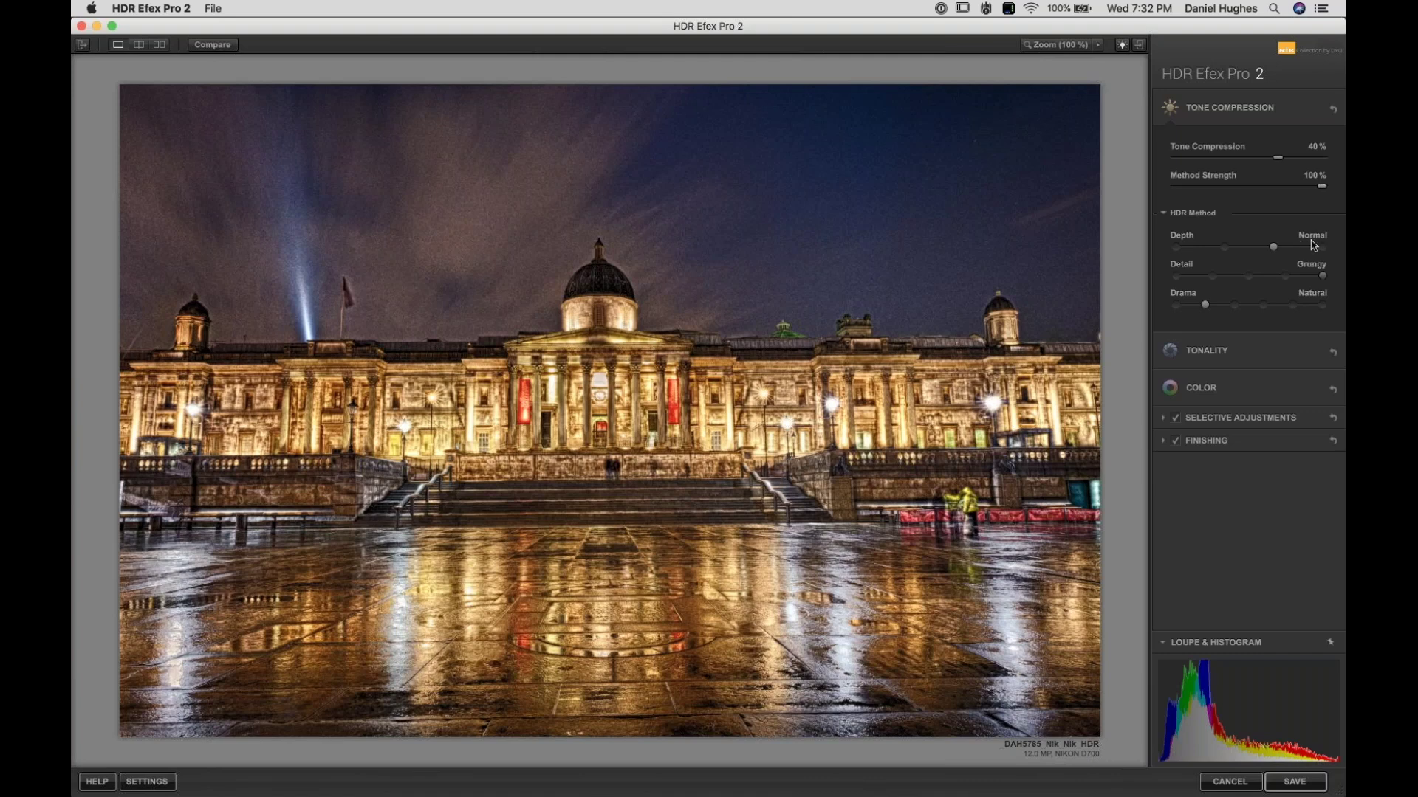
pyautogui.moveTo(1204, 307); pyautogui.dragTo(1221, 307)
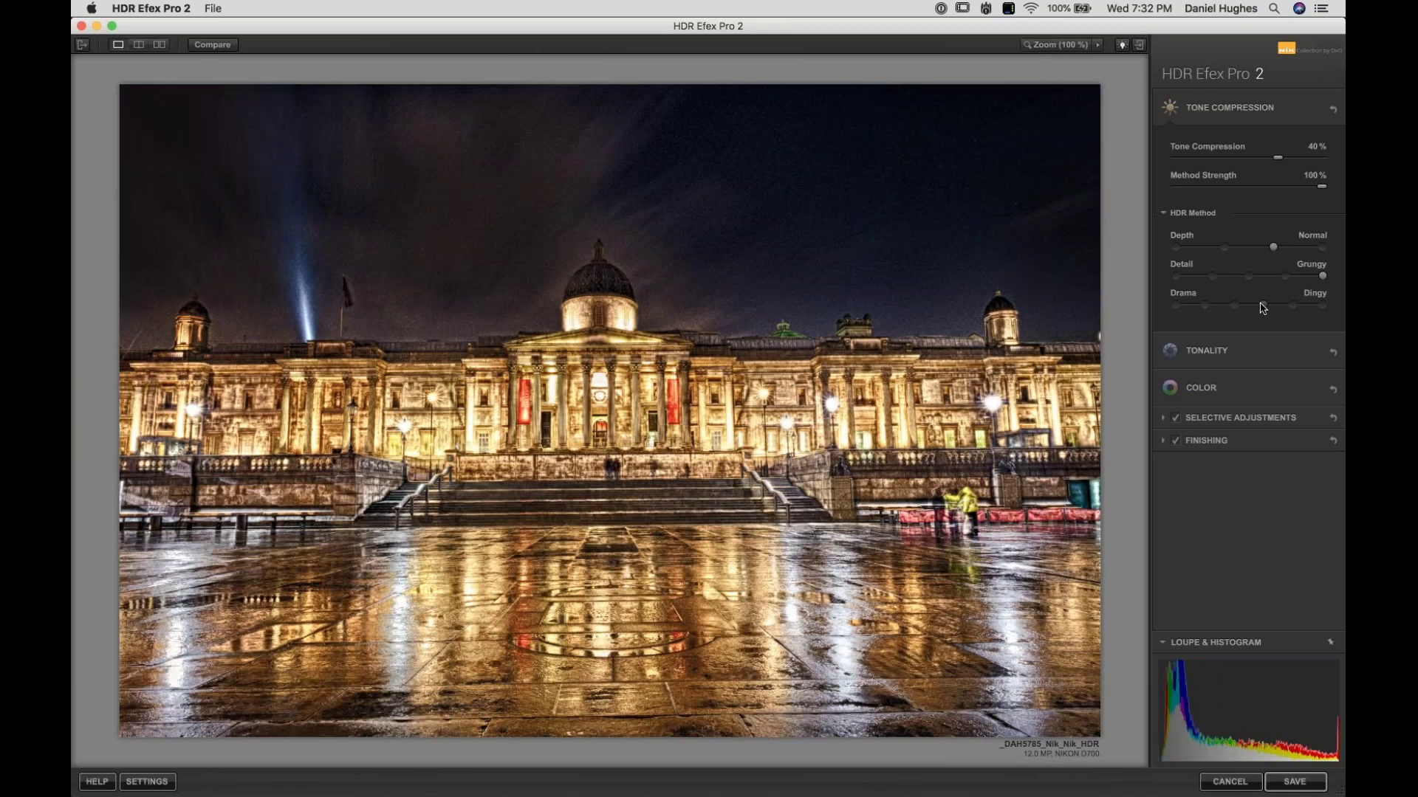
pyautogui.click(1235, 304)
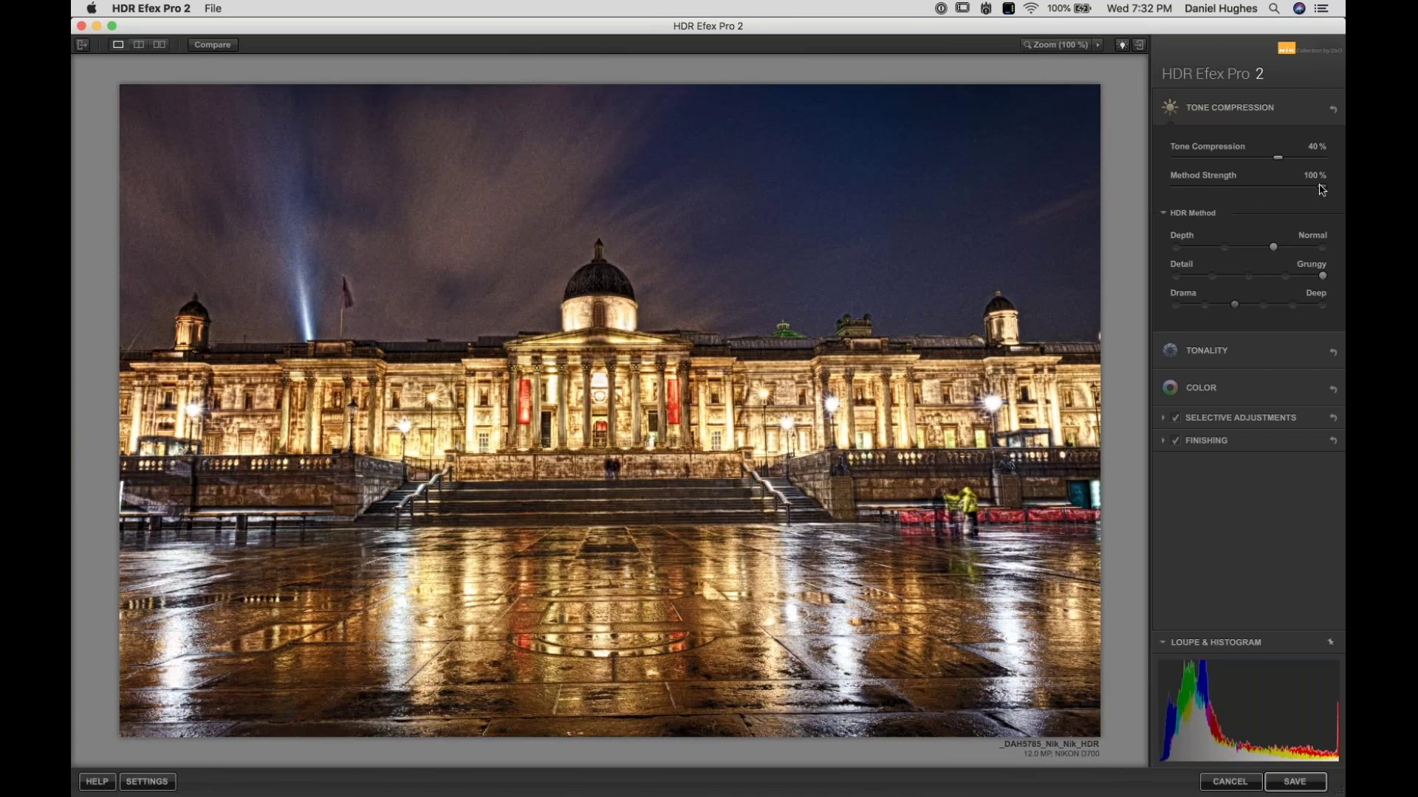
# Step: Try lower Method Strength values and set it to 75 %
pyautogui.moveTo(1304, 190); pyautogui.dragTo(1199, 196)
pyautogui.moveTo(1321, 186); pyautogui.dragTo(1245, 186)
pyautogui.moveTo(1190, 188); pyautogui.dragTo(1284, 193)
# Step: Reduce Drama to Natural and on to Flat
pyautogui.click(1212, 306)
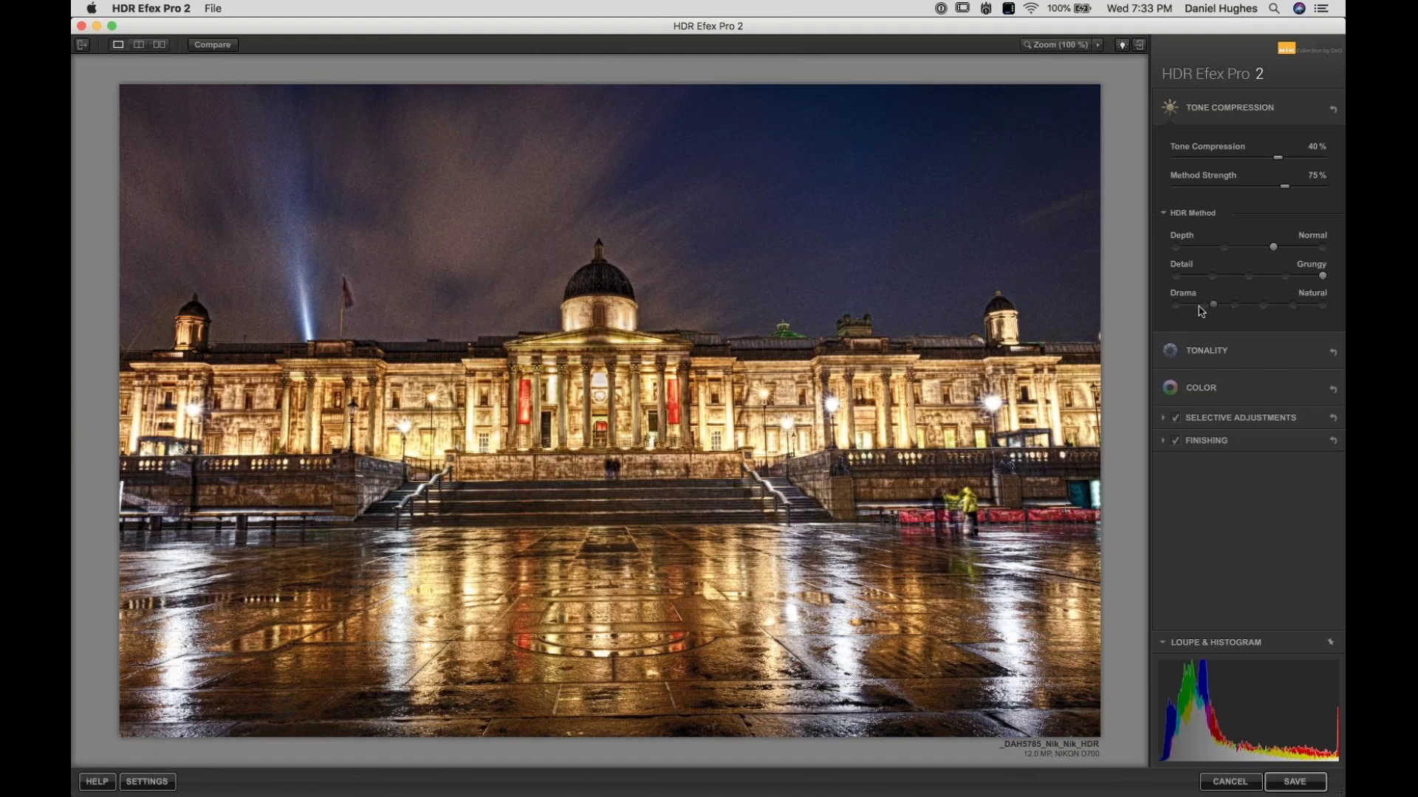
pyautogui.click(1200, 307)
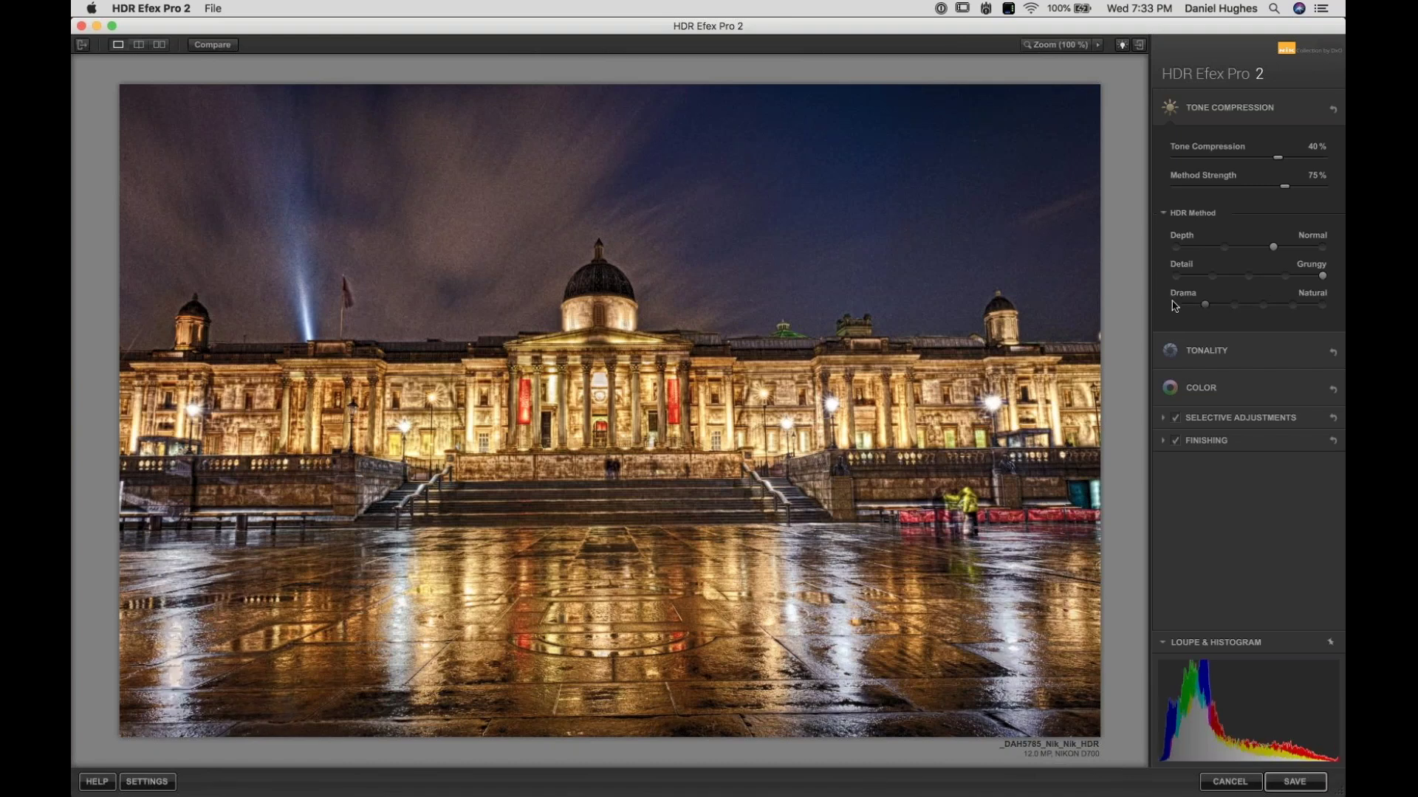
pyautogui.click(1175, 305)
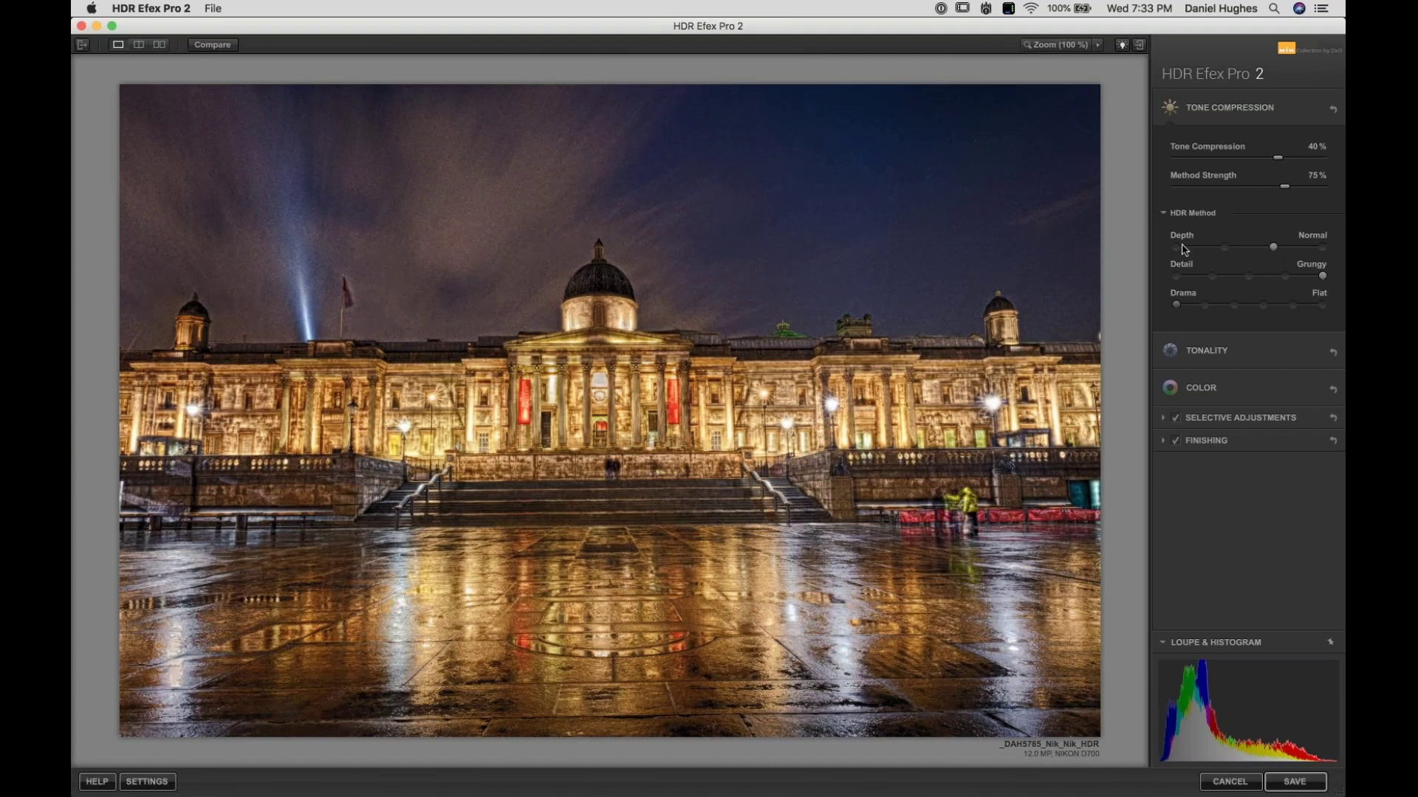
# Step: Set Detail to Realistic, and raise Drama level by level through Natural, Deep, Dingy and Sharp to Grainy
pyautogui.click(1212, 279)
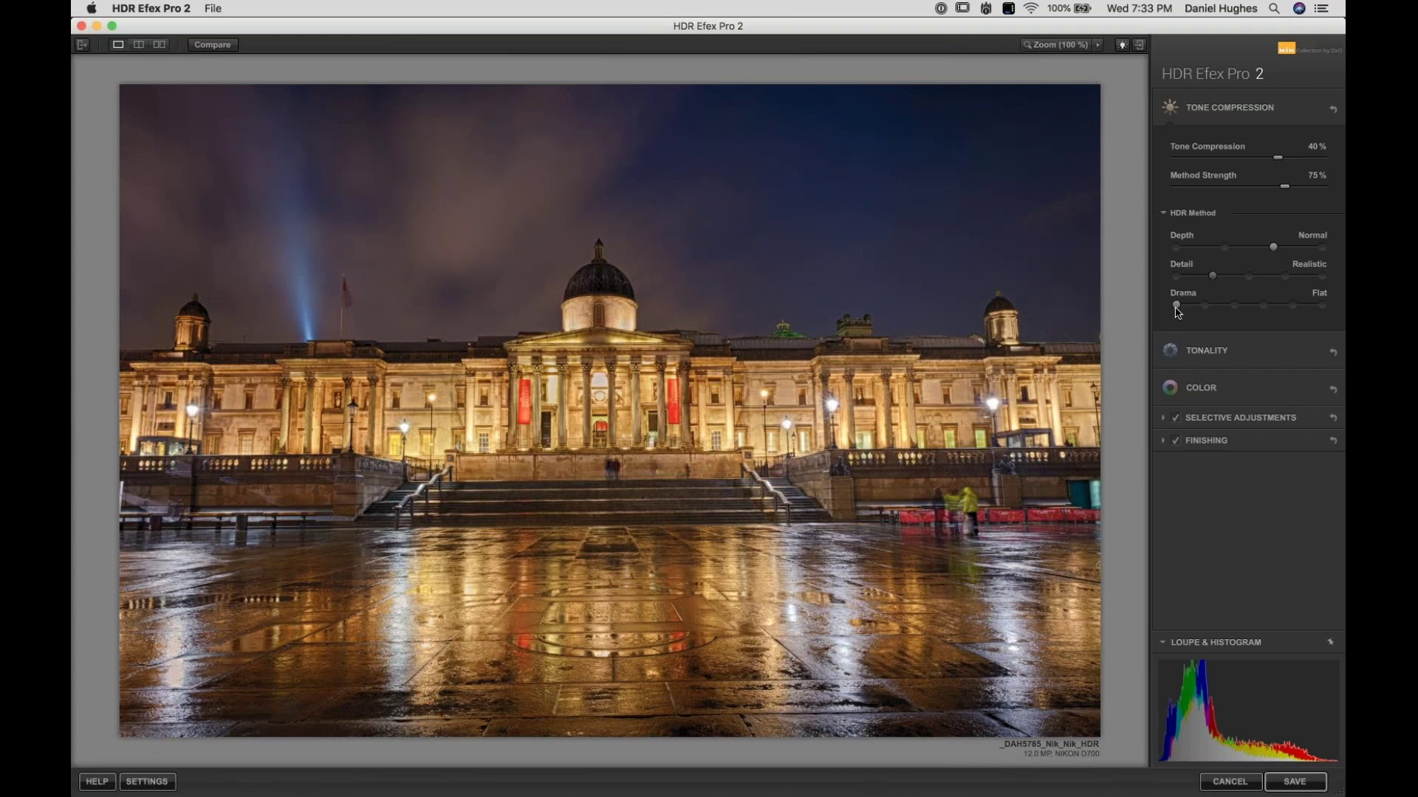
pyautogui.click(1207, 306)
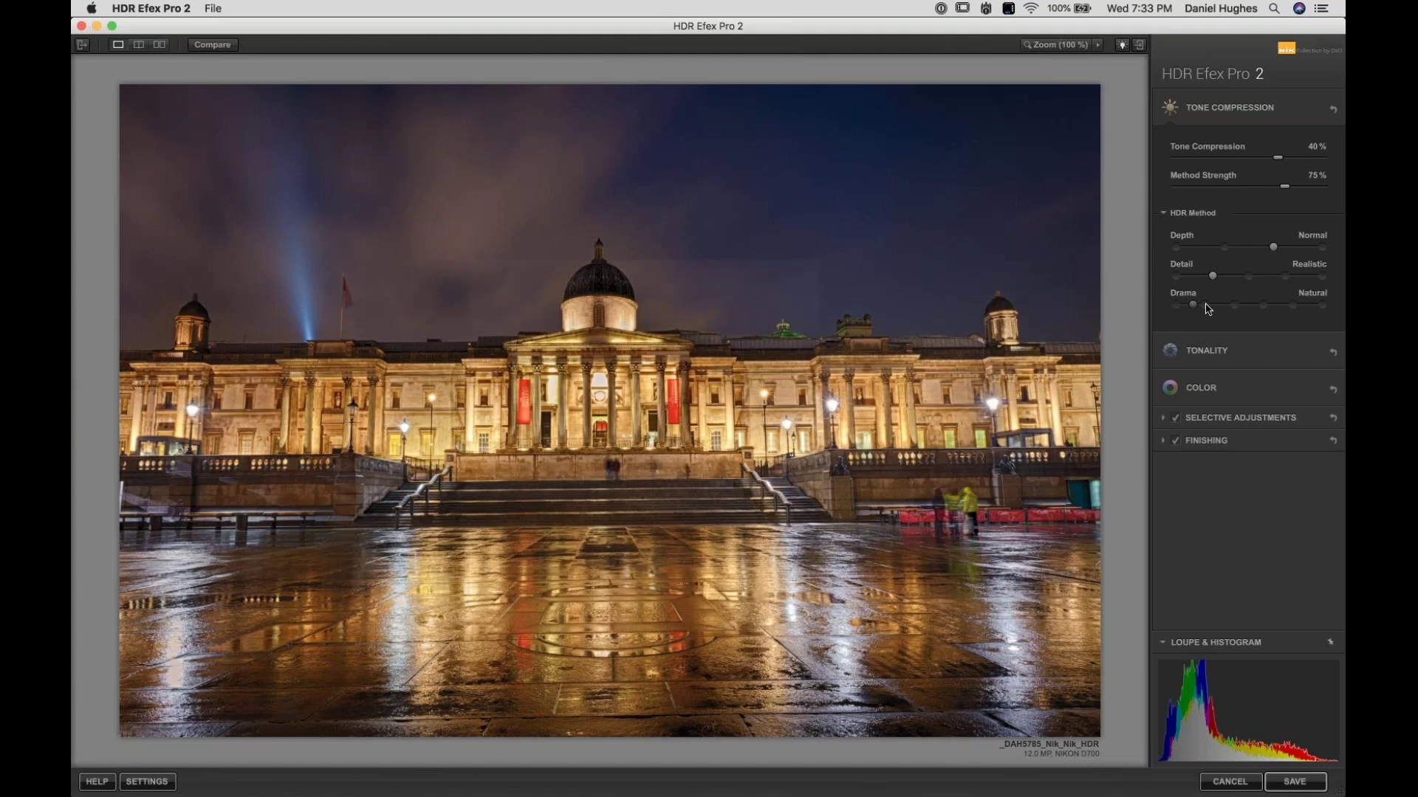
pyautogui.click(1234, 311)
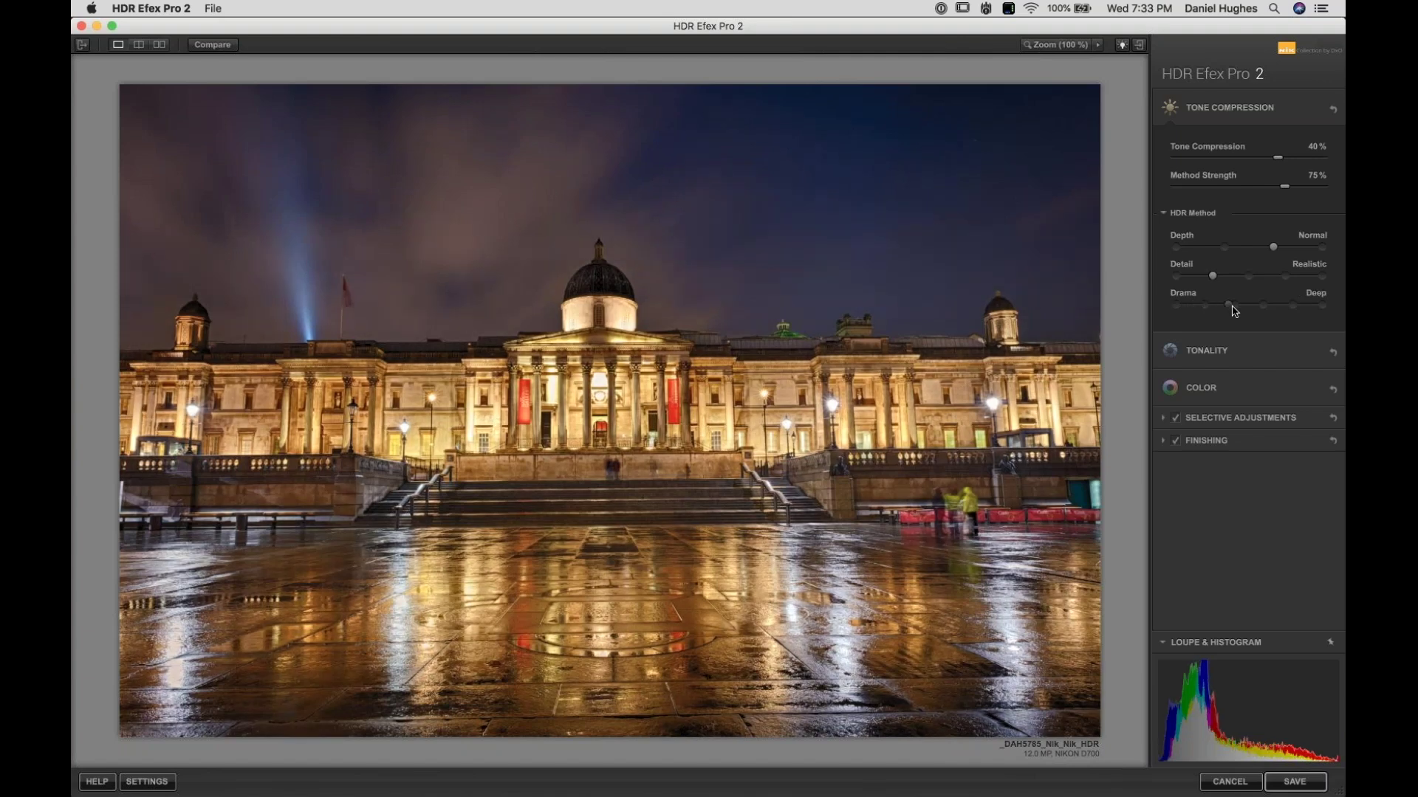
pyautogui.click(1267, 310)
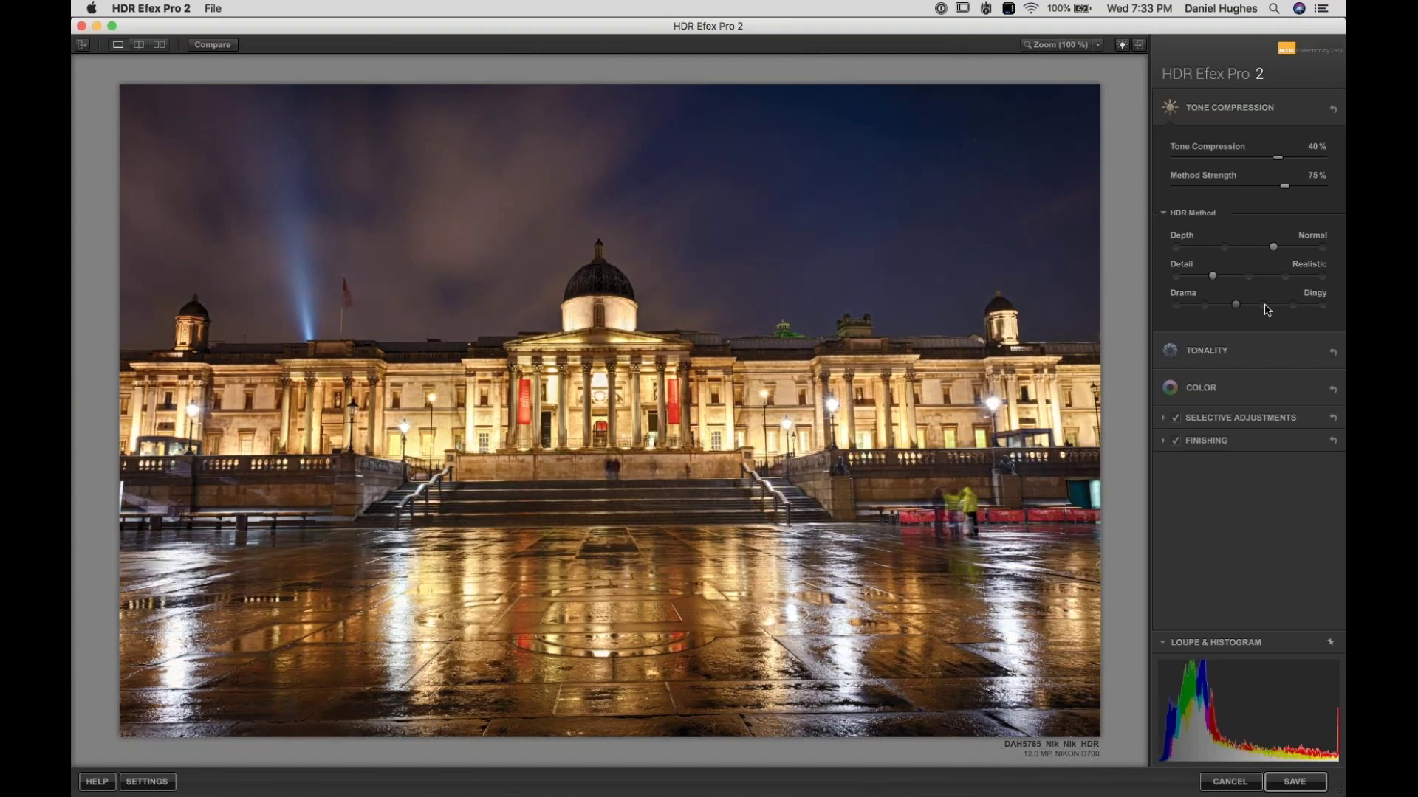
pyautogui.click(1267, 310)
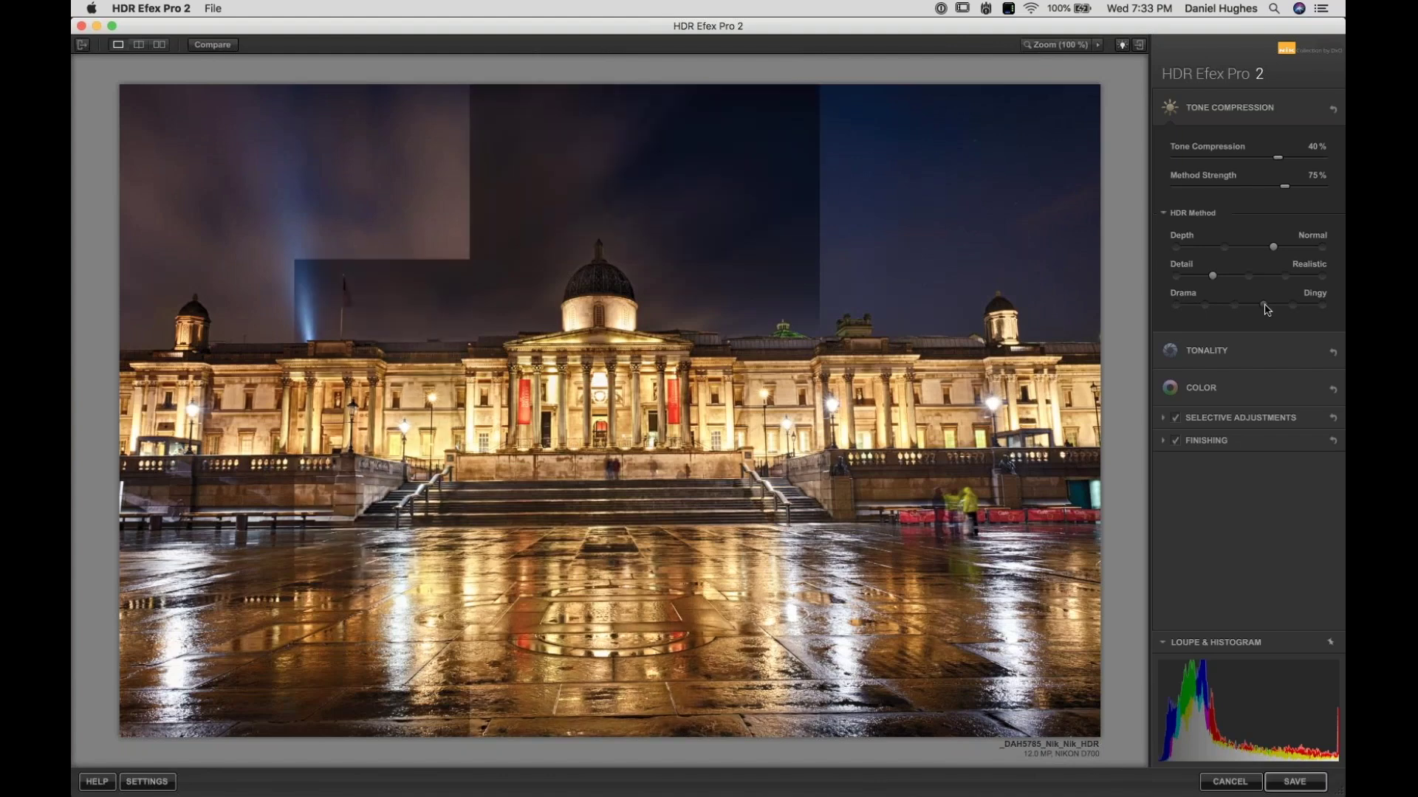
pyautogui.click(1293, 308)
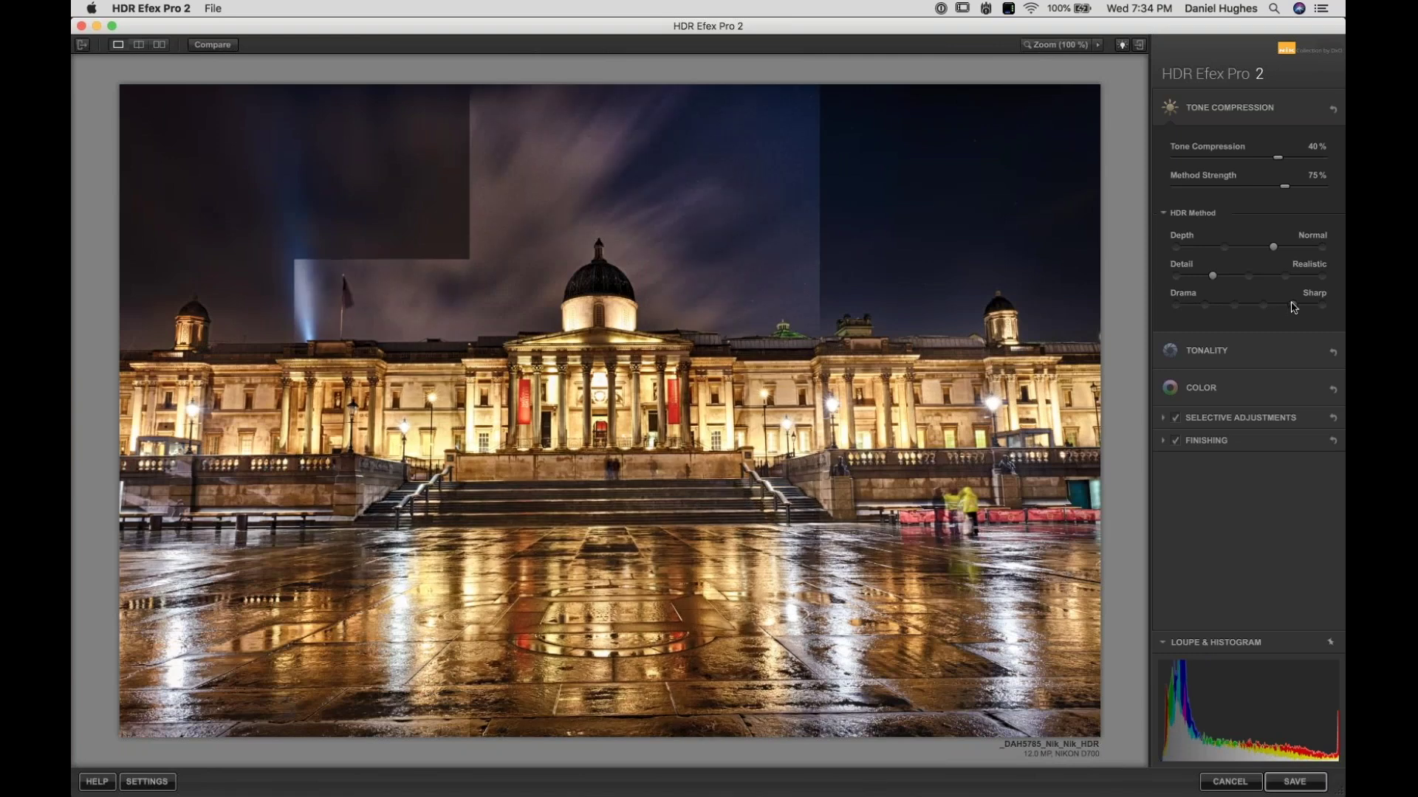
pyautogui.click(1324, 309)
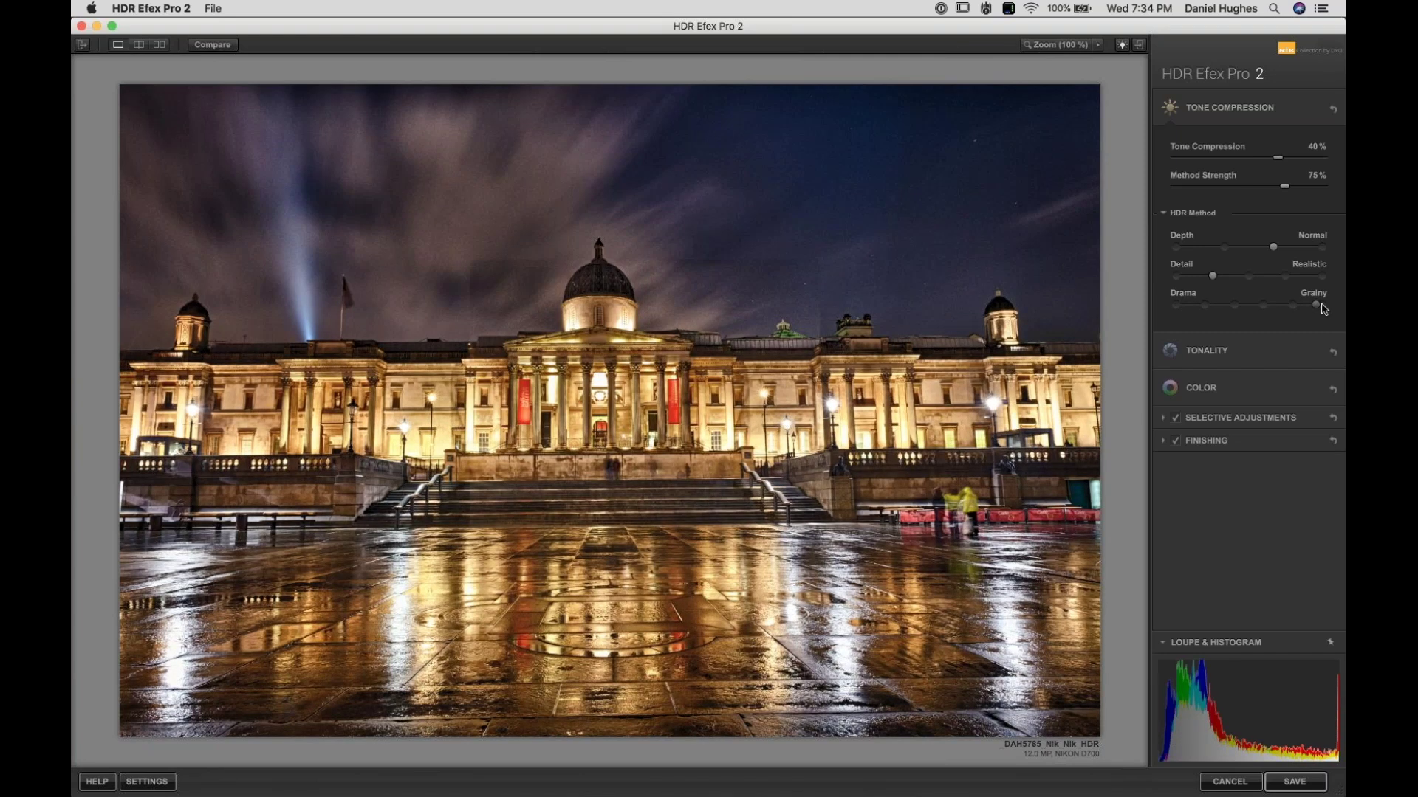
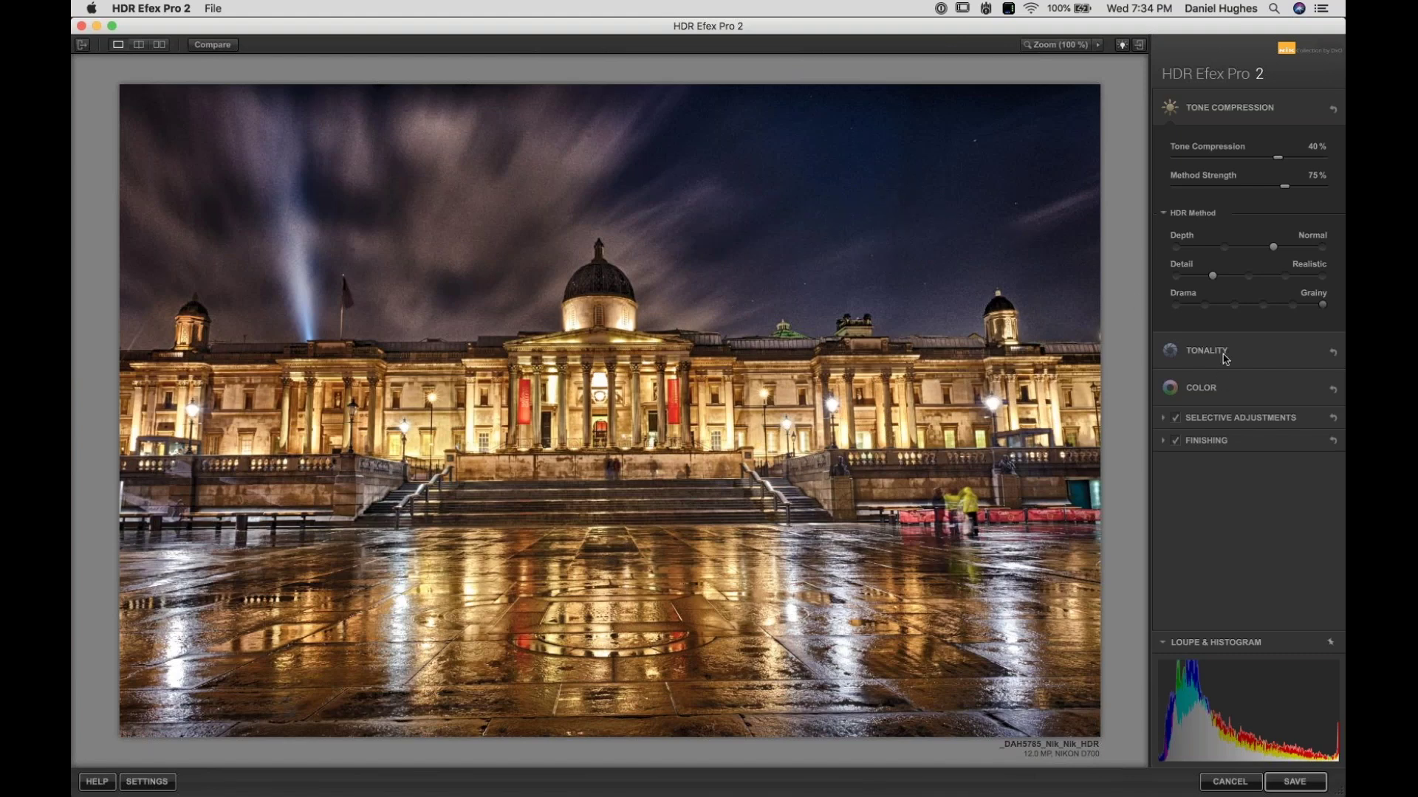
# Step: Add a selective control point in the dark sky right of the central dome and enlarge its area to 59 %
pyautogui.click(1237, 420)
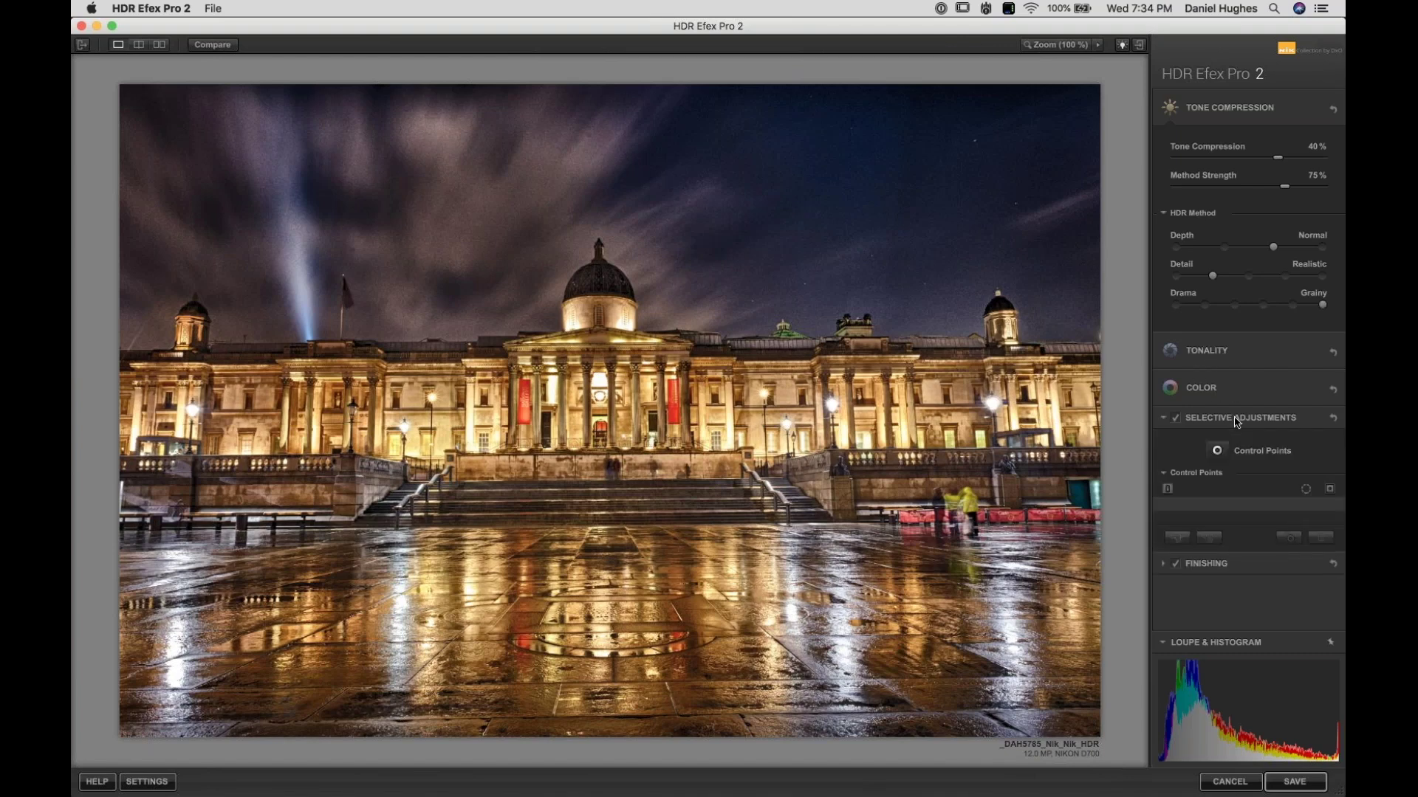
pyautogui.click(1218, 452)
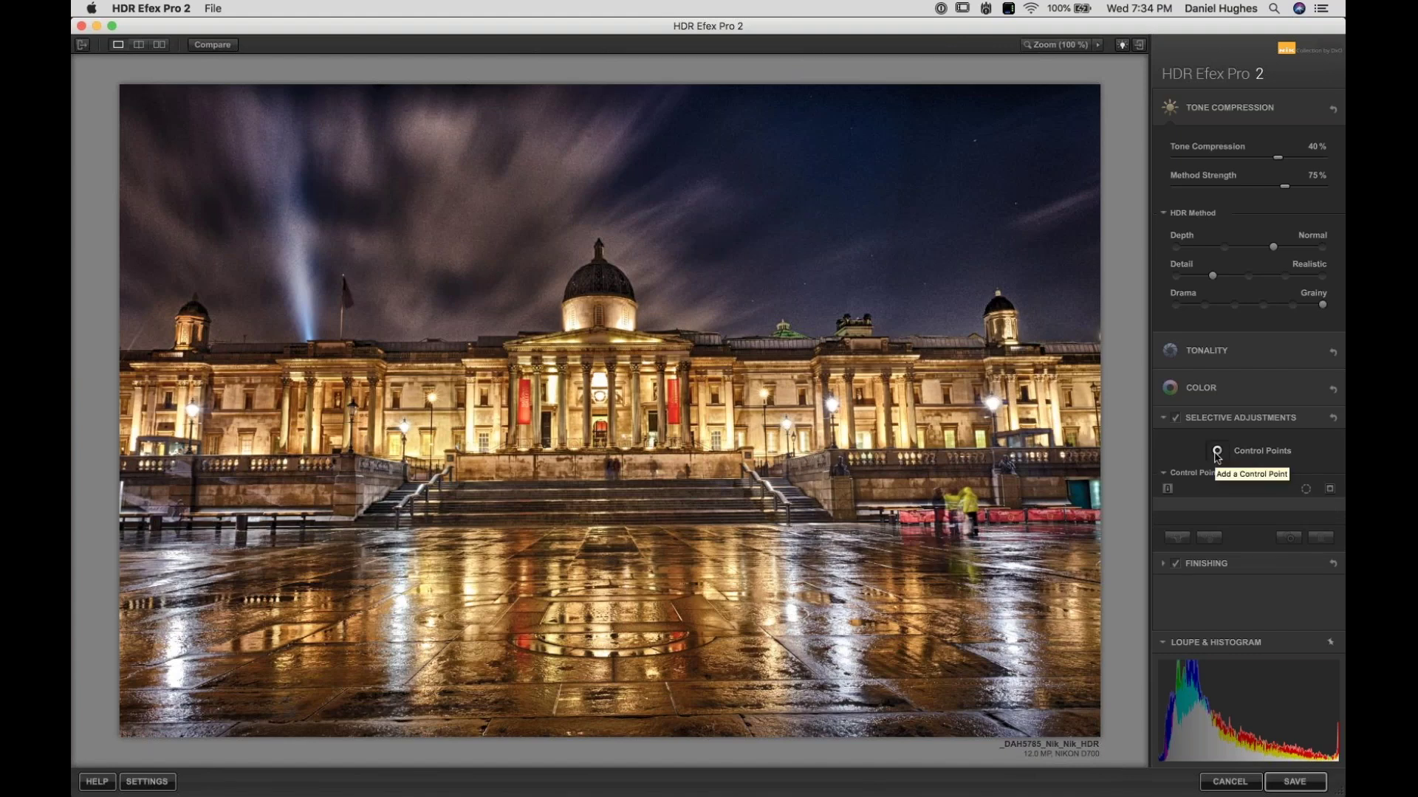
pyautogui.click(1217, 453)
pyautogui.click(924, 211)
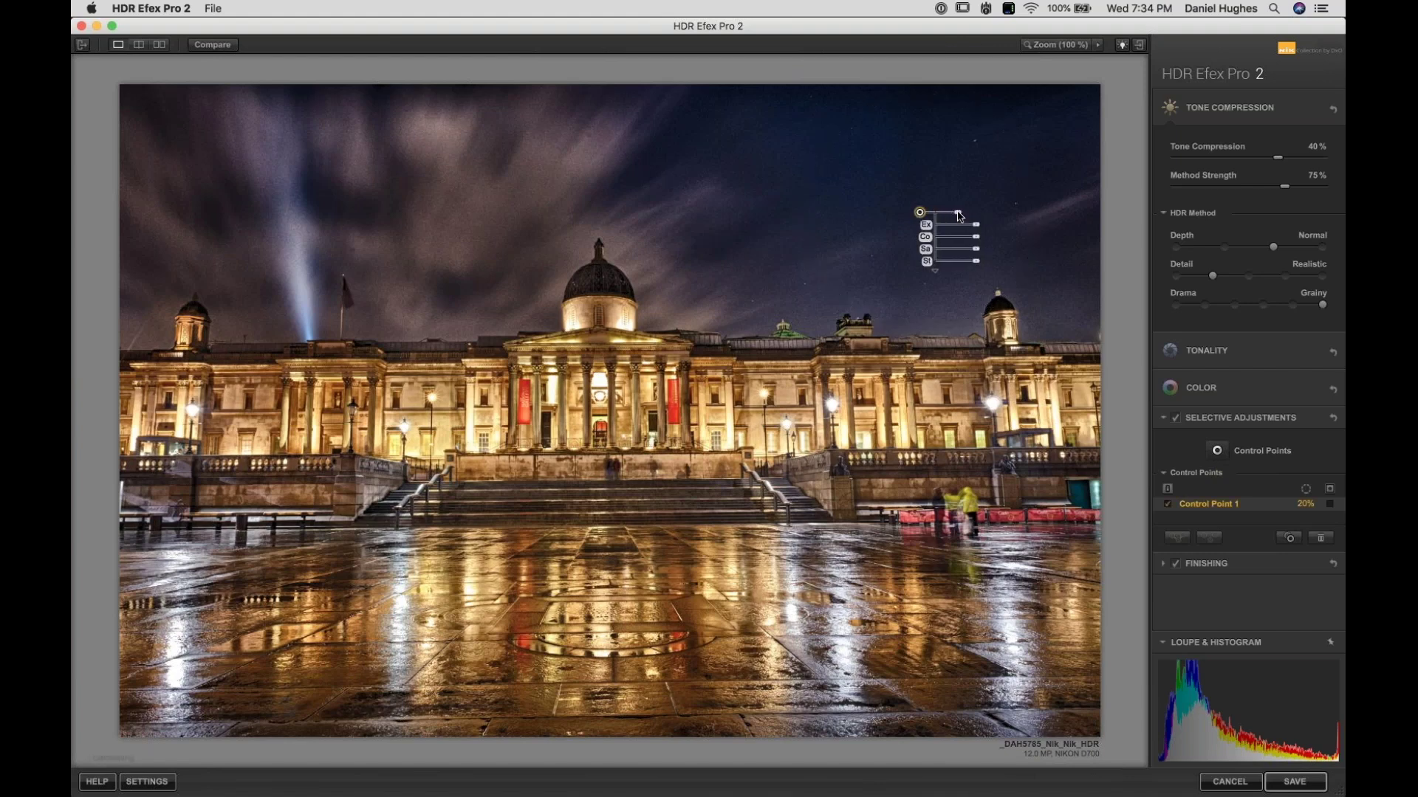
pyautogui.moveTo(958, 213)
pyautogui.mouseDown()
pyautogui.moveTo(996, 217)
pyautogui.moveTo(982, 216)
pyautogui.mouseUp()
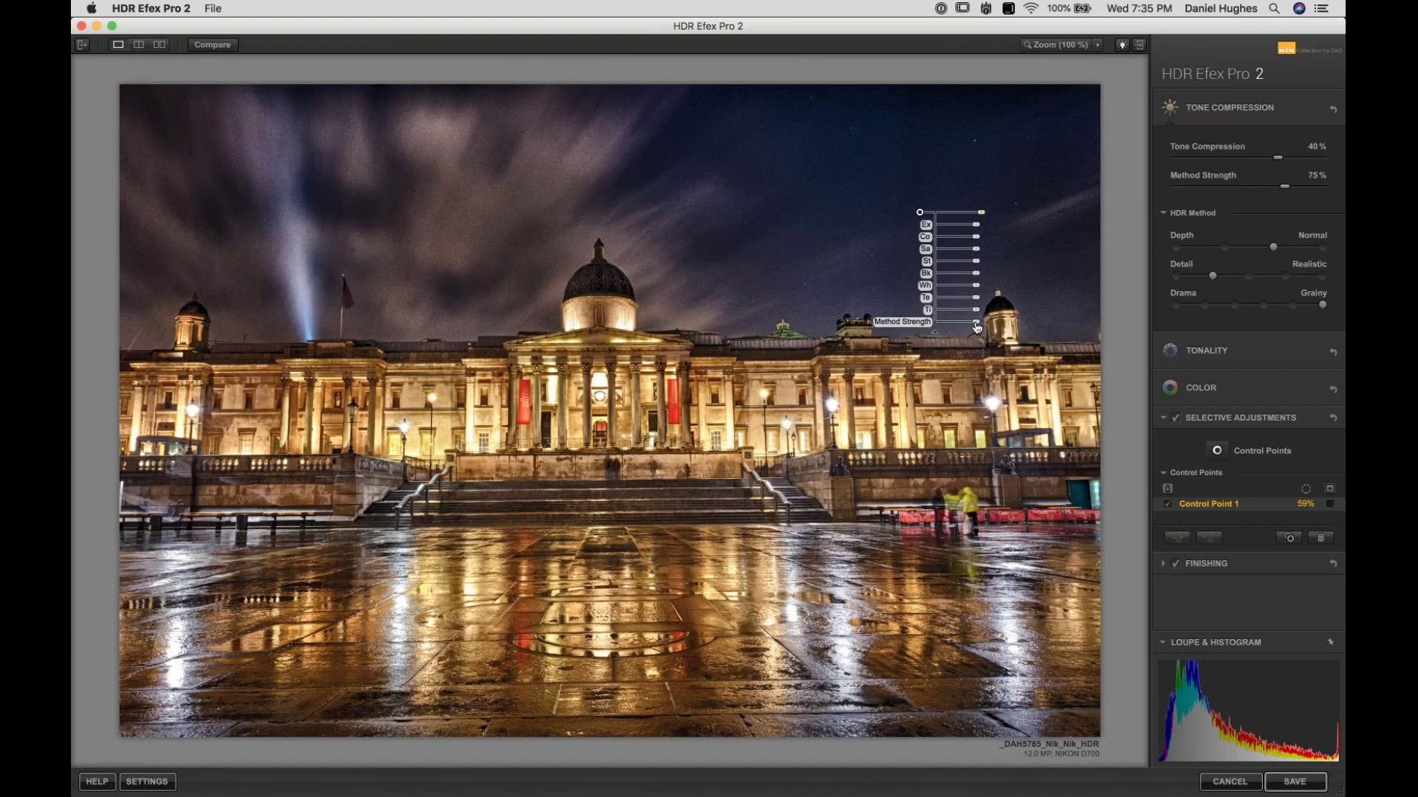
# Step: Lower the sky control point's Method Strength and move the point slightly towards the central dome
pyautogui.moveTo(976, 326); pyautogui.dragTo(908, 328)
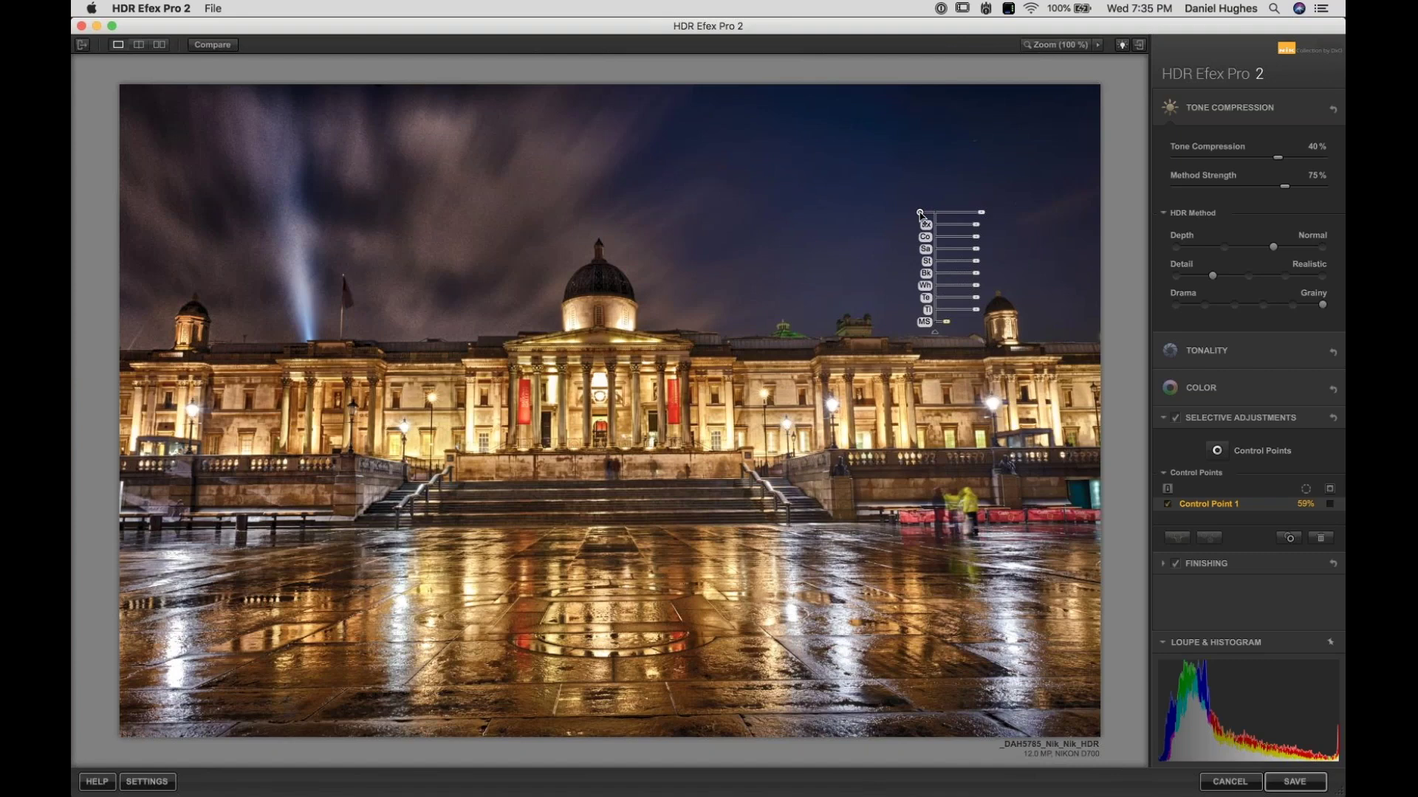
pyautogui.moveTo(921, 214); pyautogui.dragTo(899, 209)
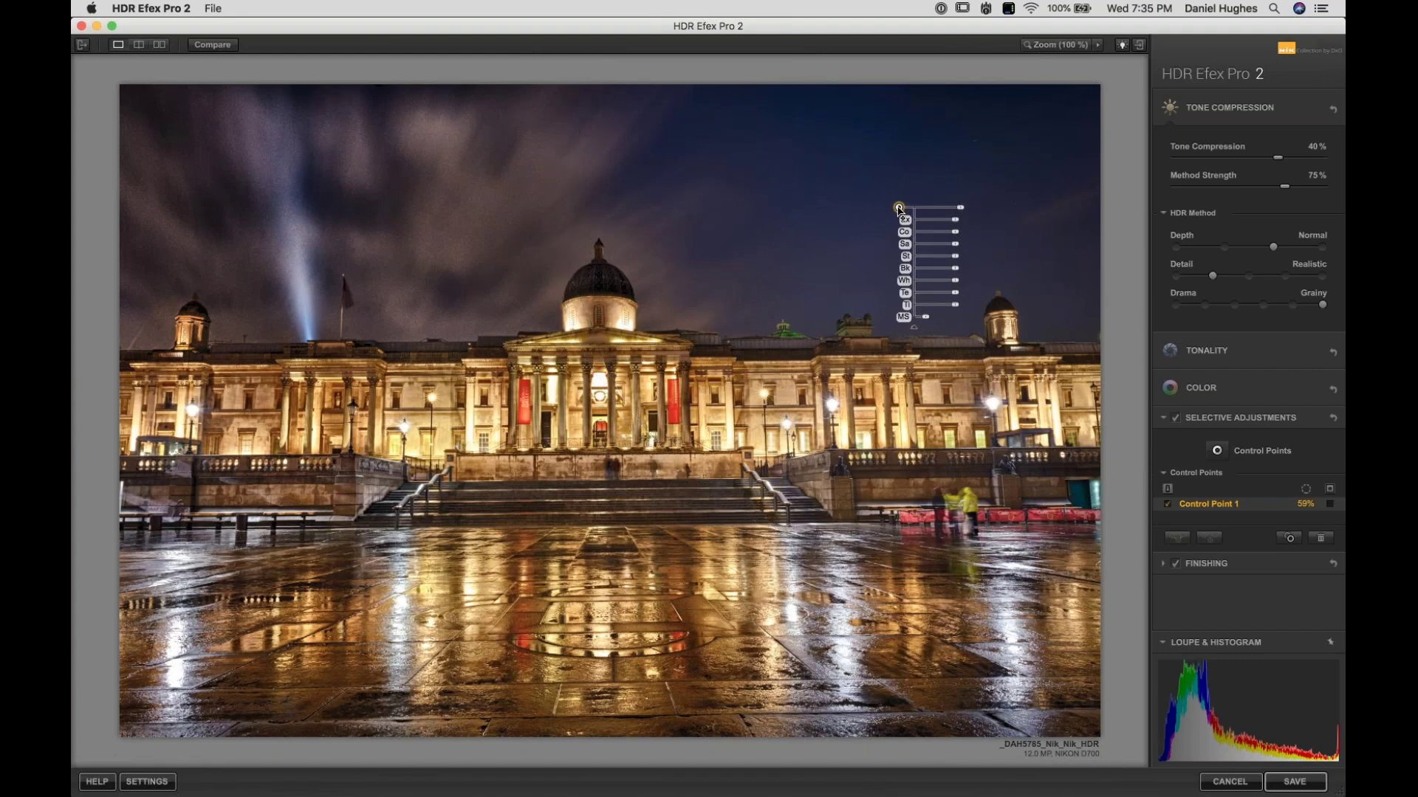
# Step: Duplicate the dark-sky control point onto the clouds above the dome and beside the light beam, removing the extra copy between them
pyautogui.click(899, 209)
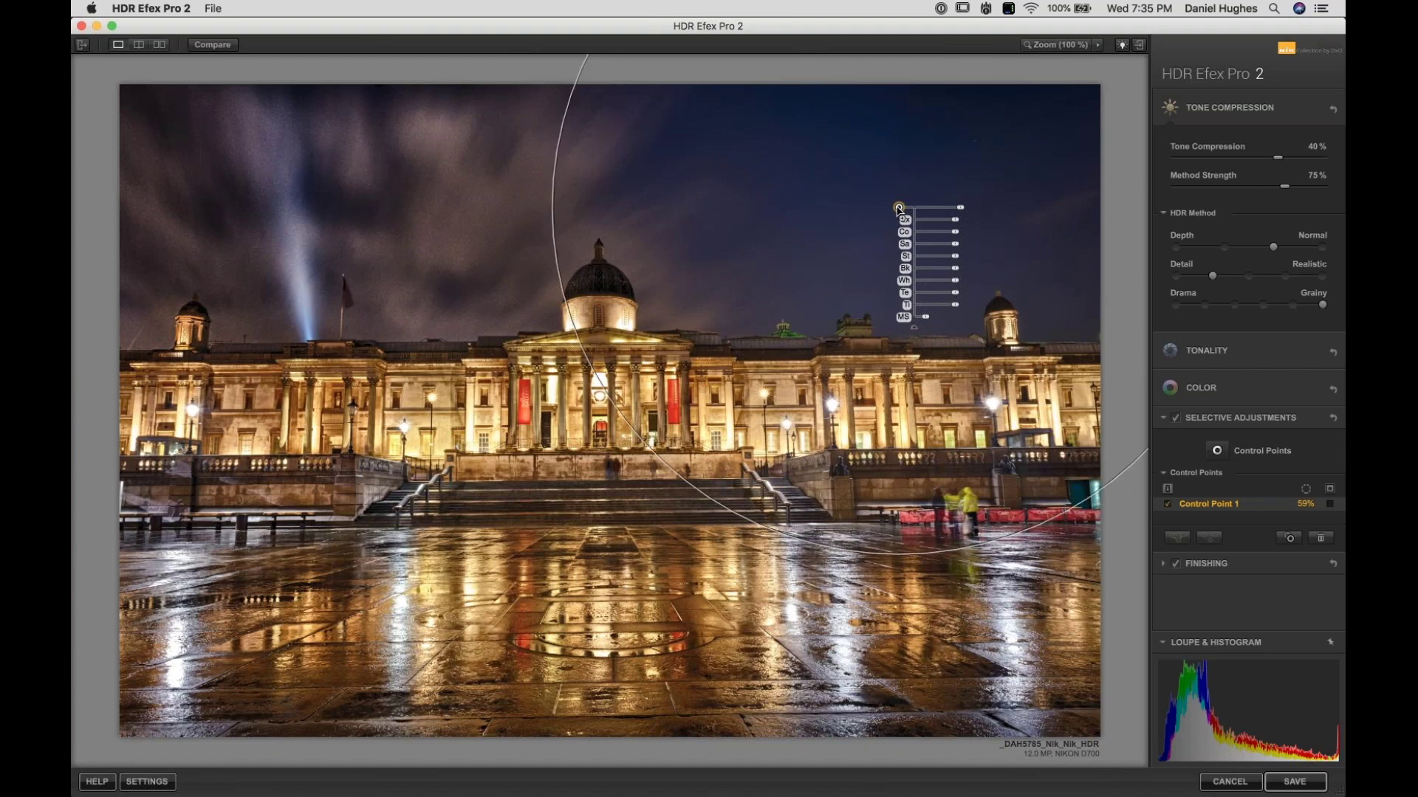
pyautogui.keyDown('alt'); pyautogui.moveTo(899, 209); pyautogui.dragTo(709, 186); pyautogui.keyUp('alt')
pyautogui.moveTo(540, 212); pyautogui.dragTo(565, 193)
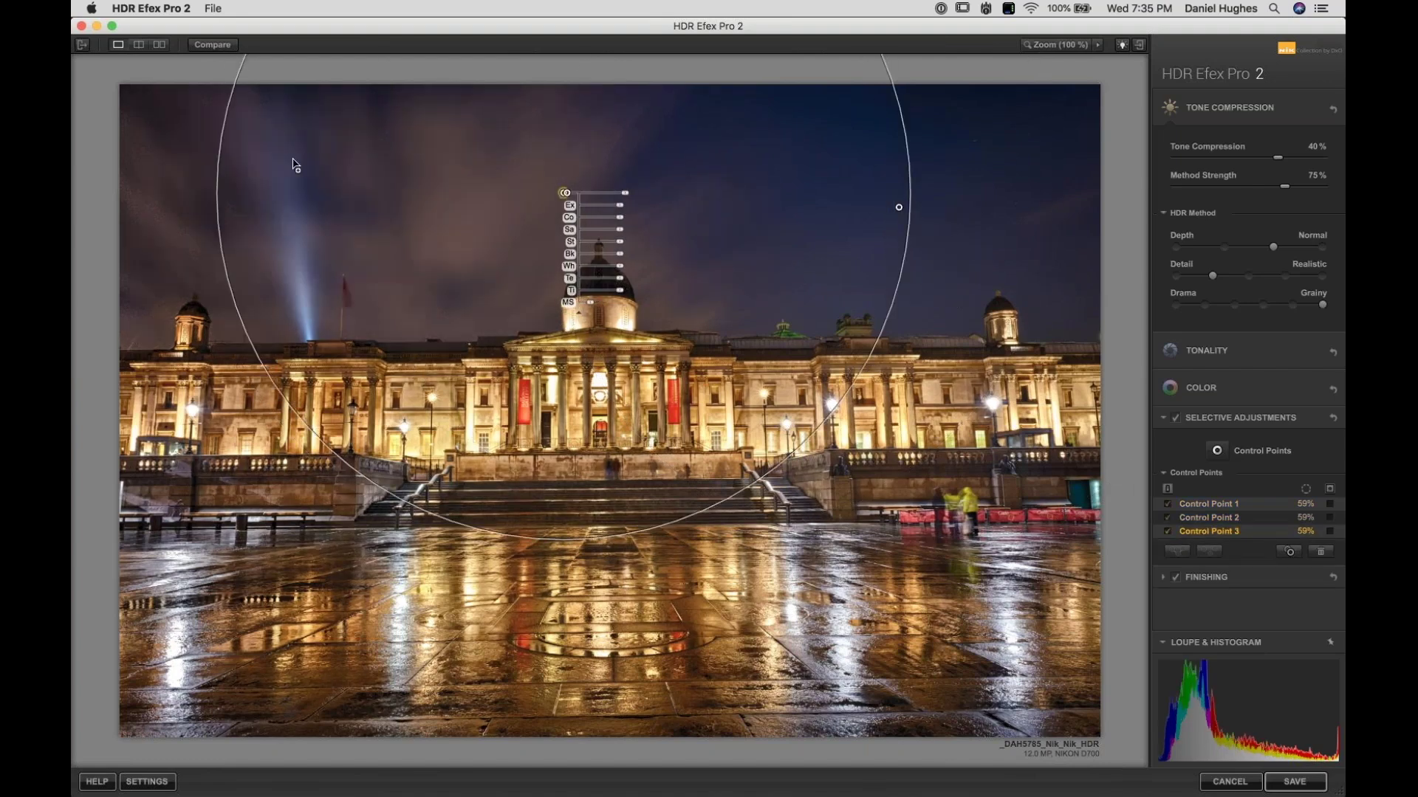
pyautogui.moveTo(296, 164); pyautogui.dragTo(238, 152)
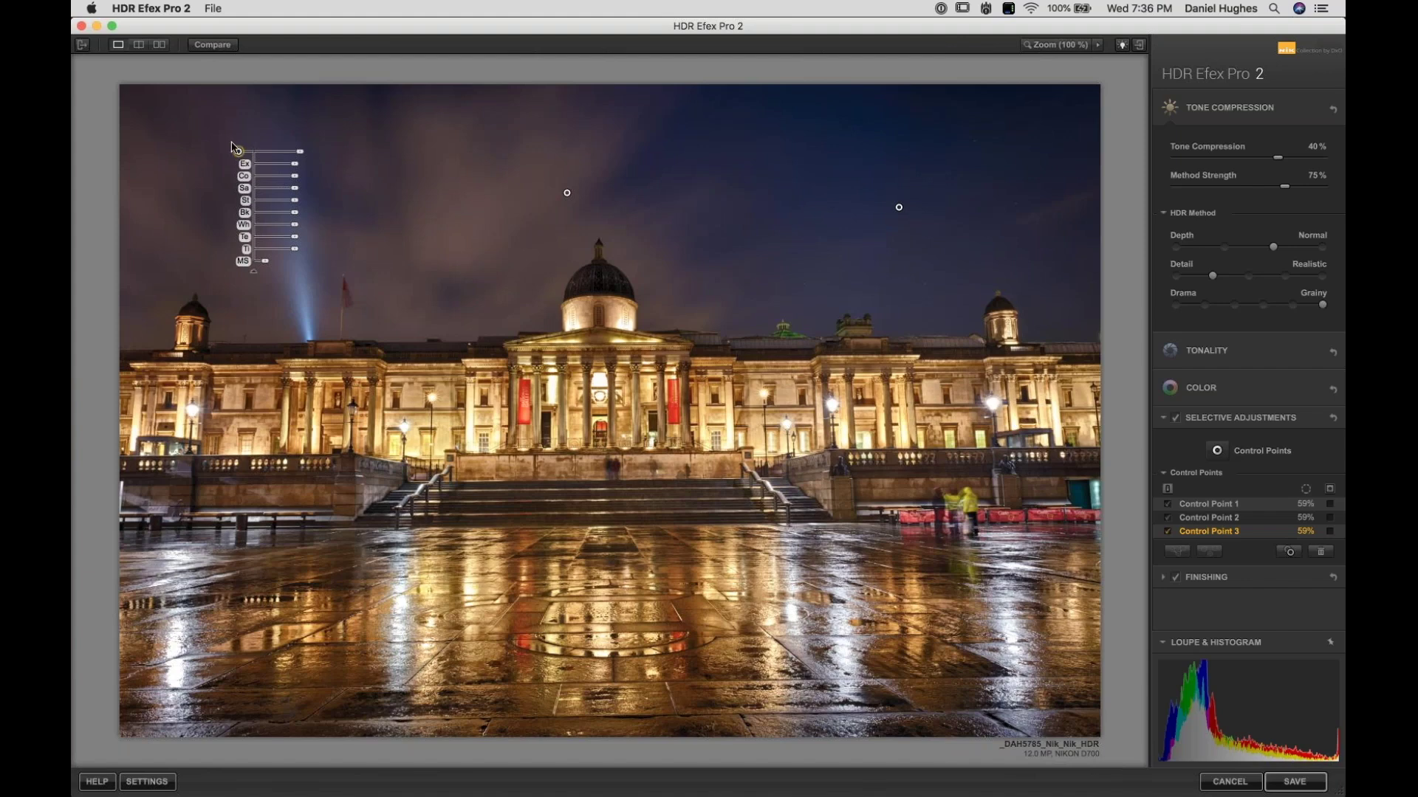
pyautogui.click(450, 151)
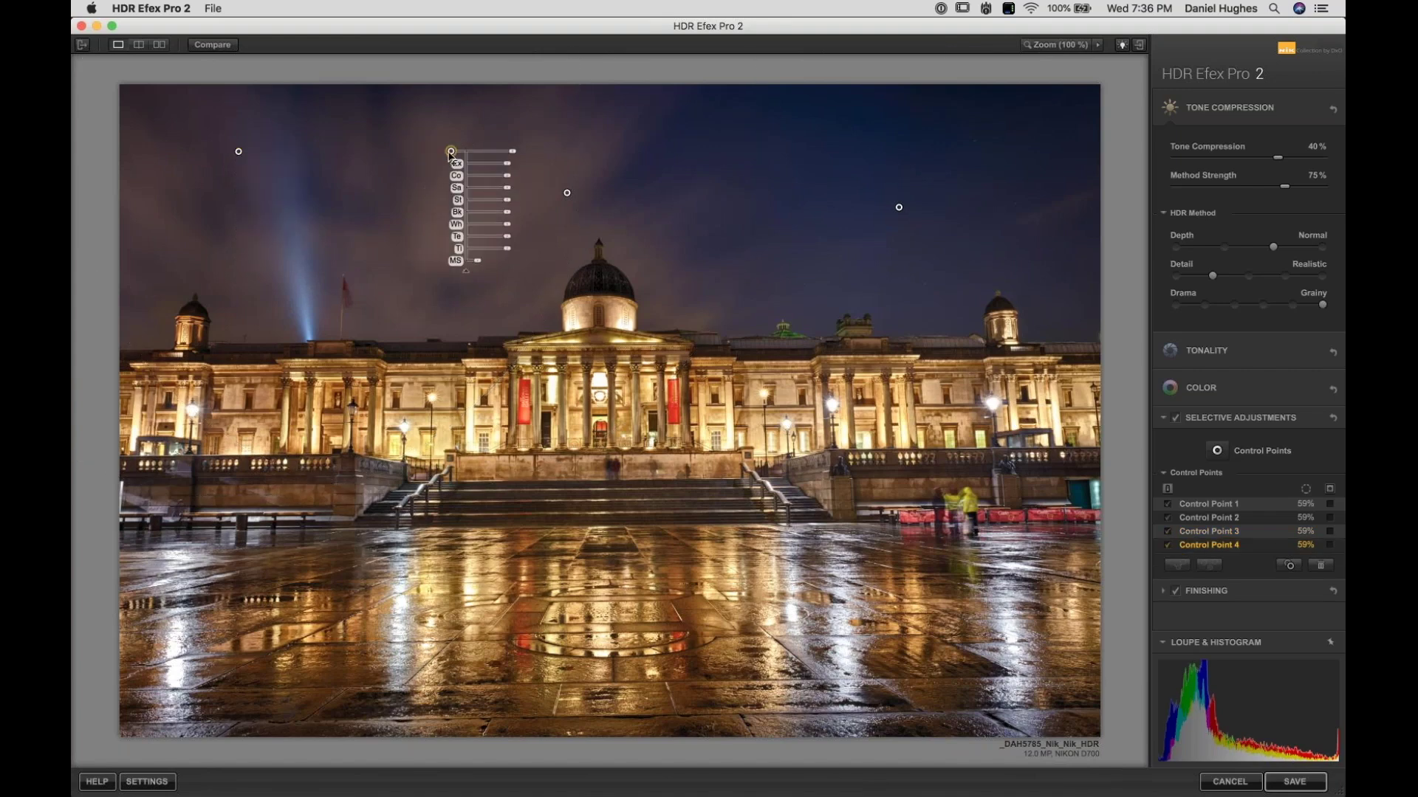
pyautogui.press('Delete')
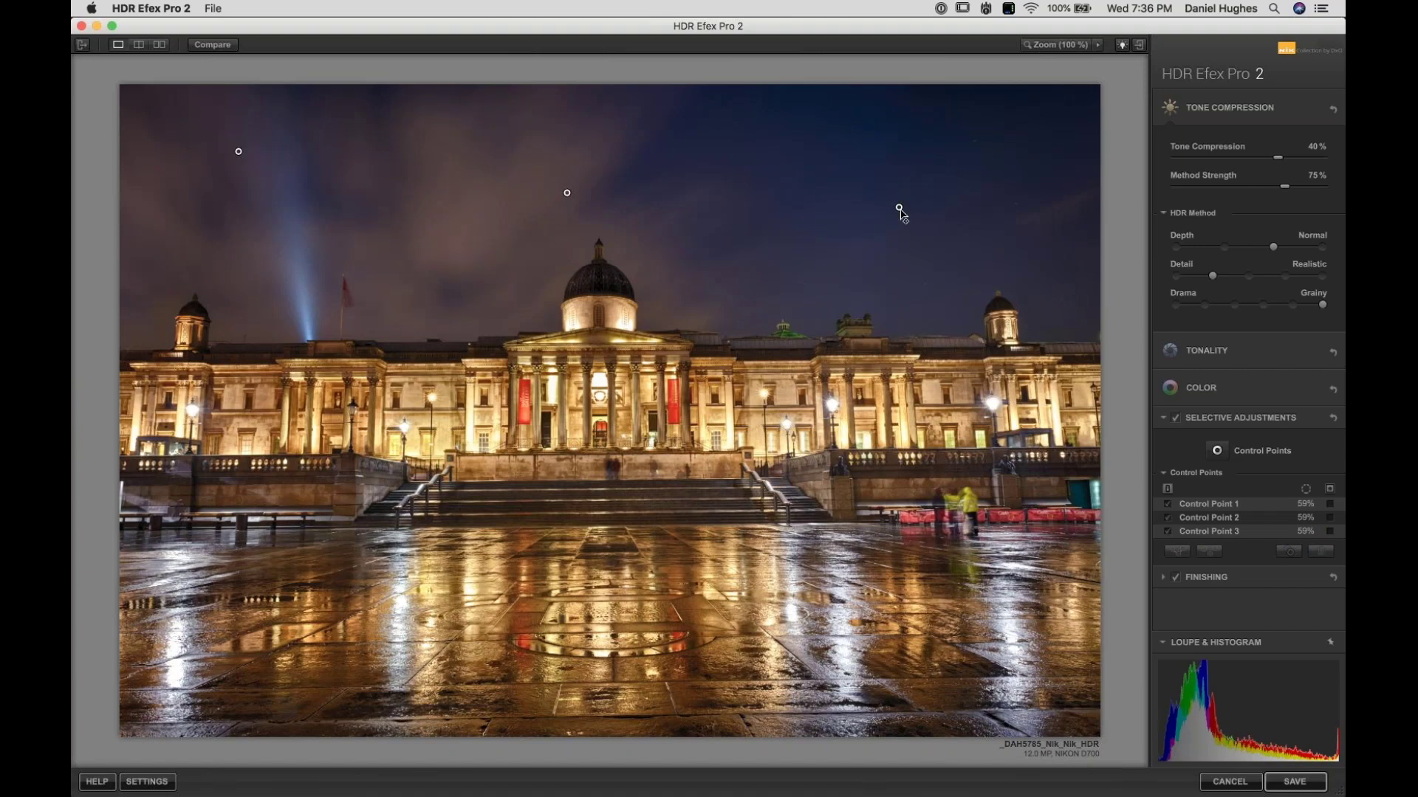
# Step: Reduce the dark-sky point's area to 42 % and the cloud point's to 56 %, and nudge the light-beam point outward
pyautogui.click(899, 208)
pyautogui.moveTo(960, 208); pyautogui.dragTo(951, 207)
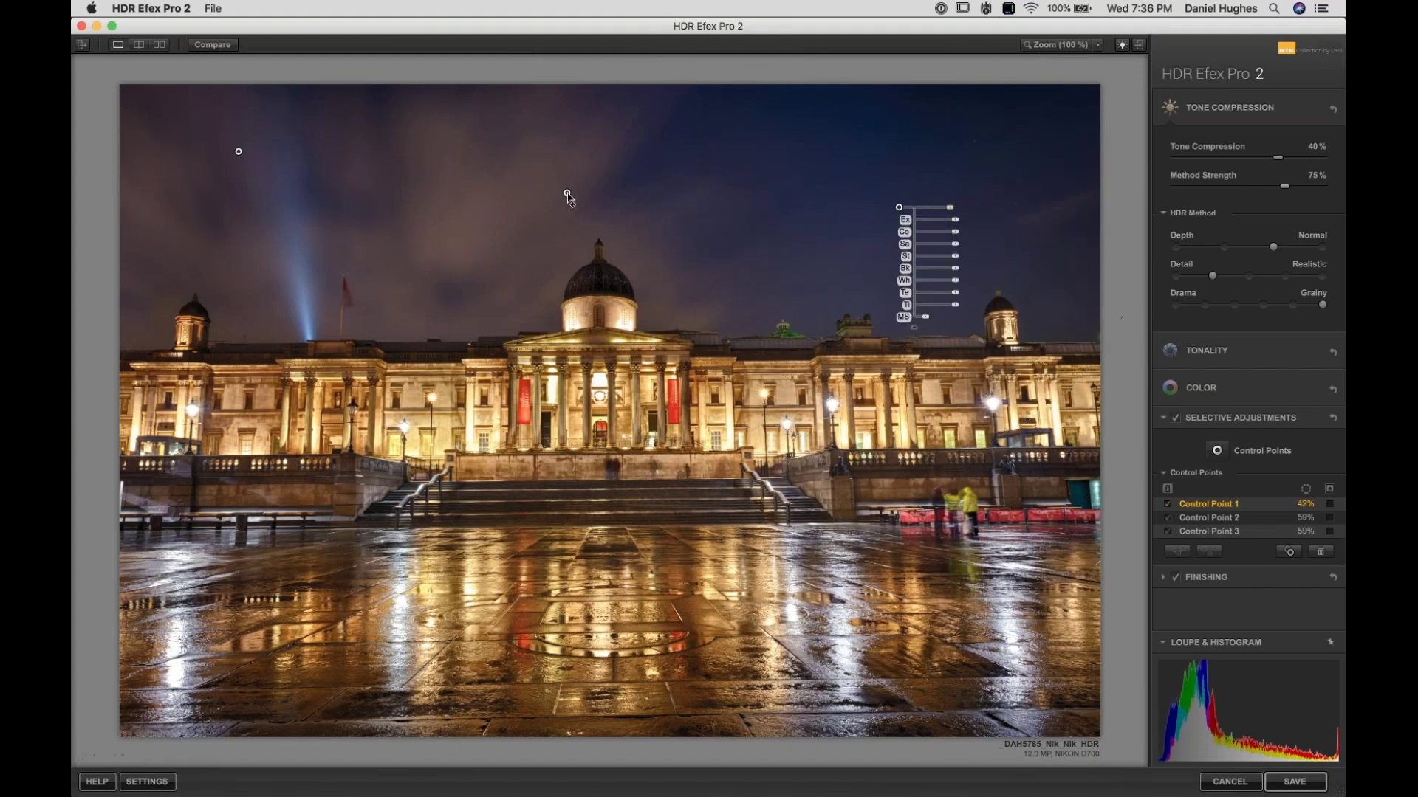
pyautogui.click(567, 193)
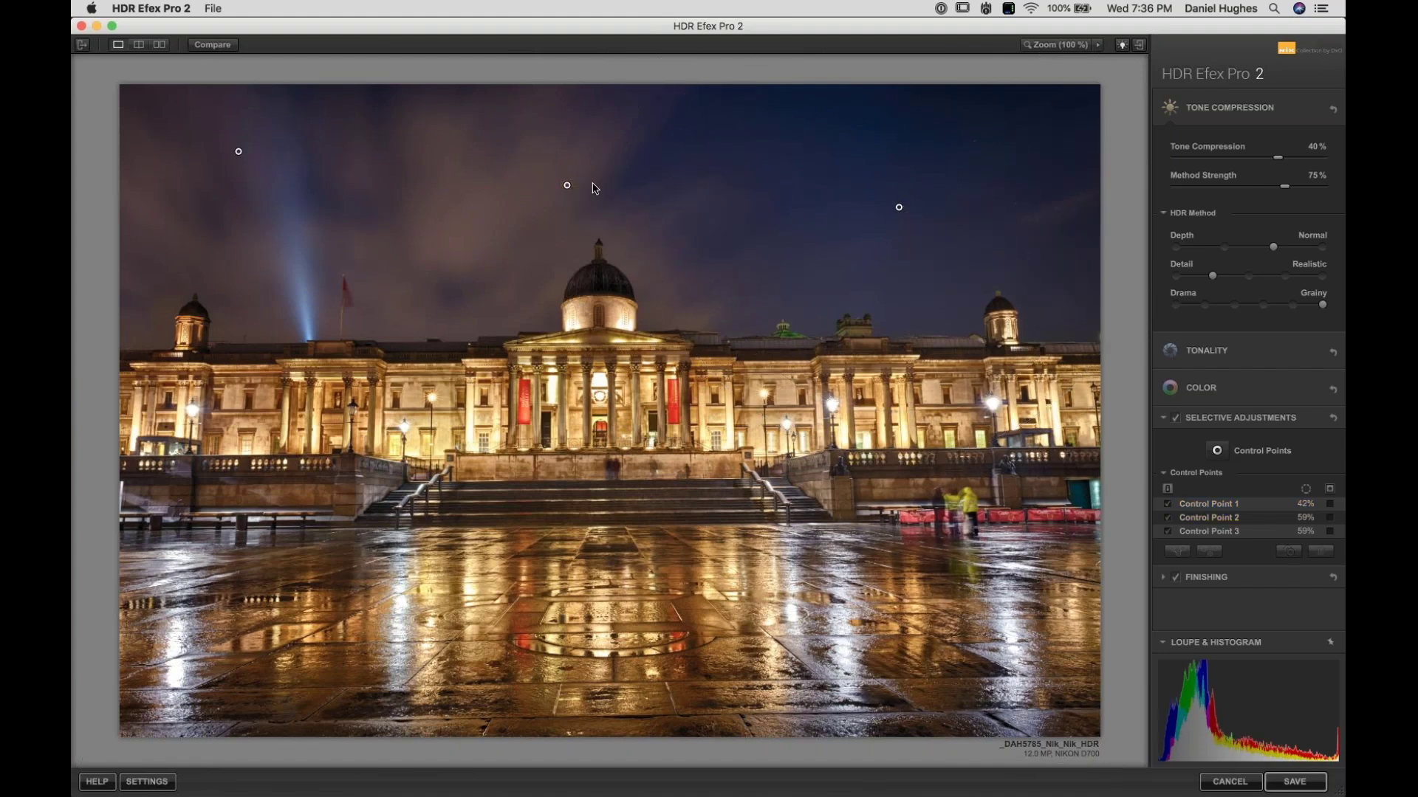
pyautogui.moveTo(629, 185); pyautogui.dragTo(629, 189)
pyautogui.moveTo(238, 152); pyautogui.dragTo(226, 145)
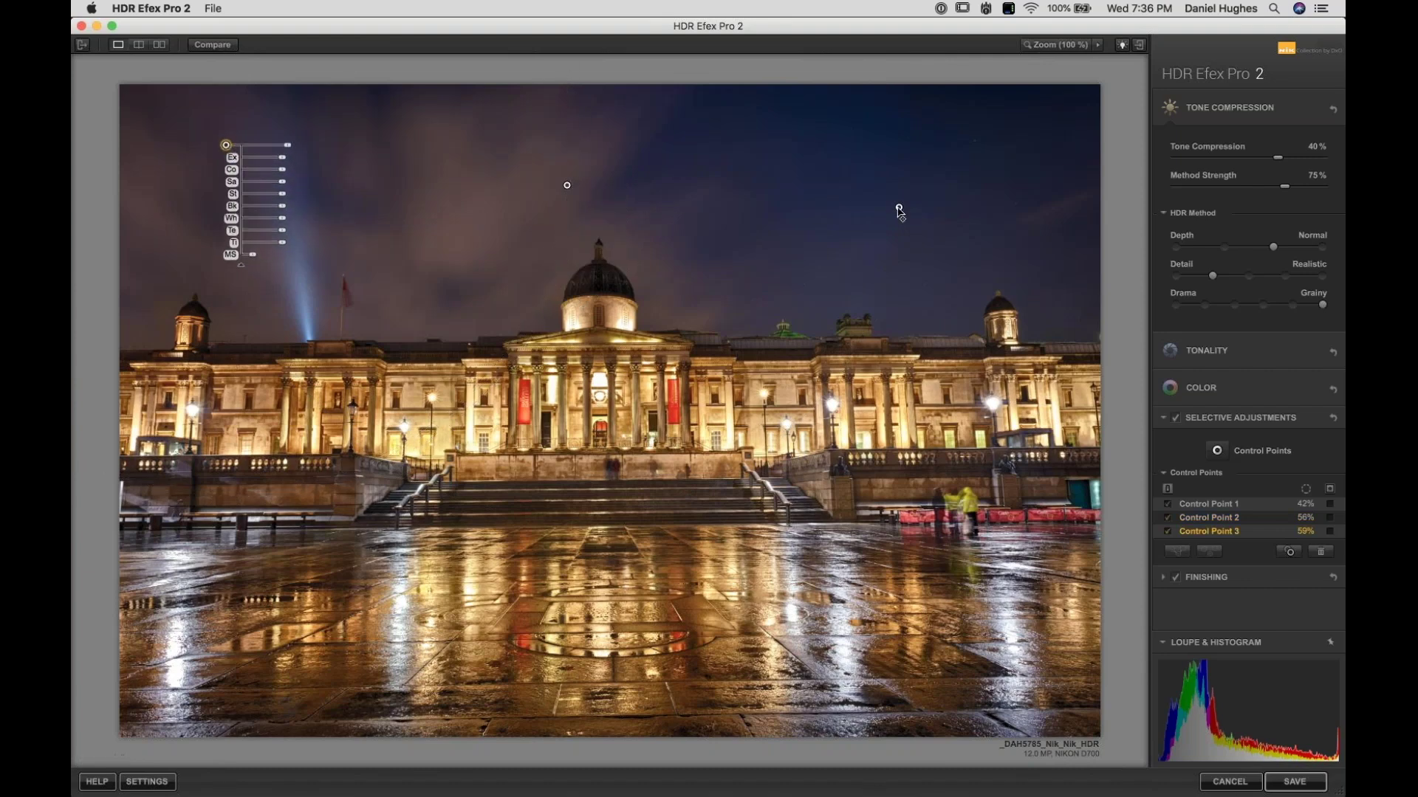
# Step: Enlarge the dark-sky control point's area to 56 % and toggle its effect off and on to compare
pyautogui.click(898, 209)
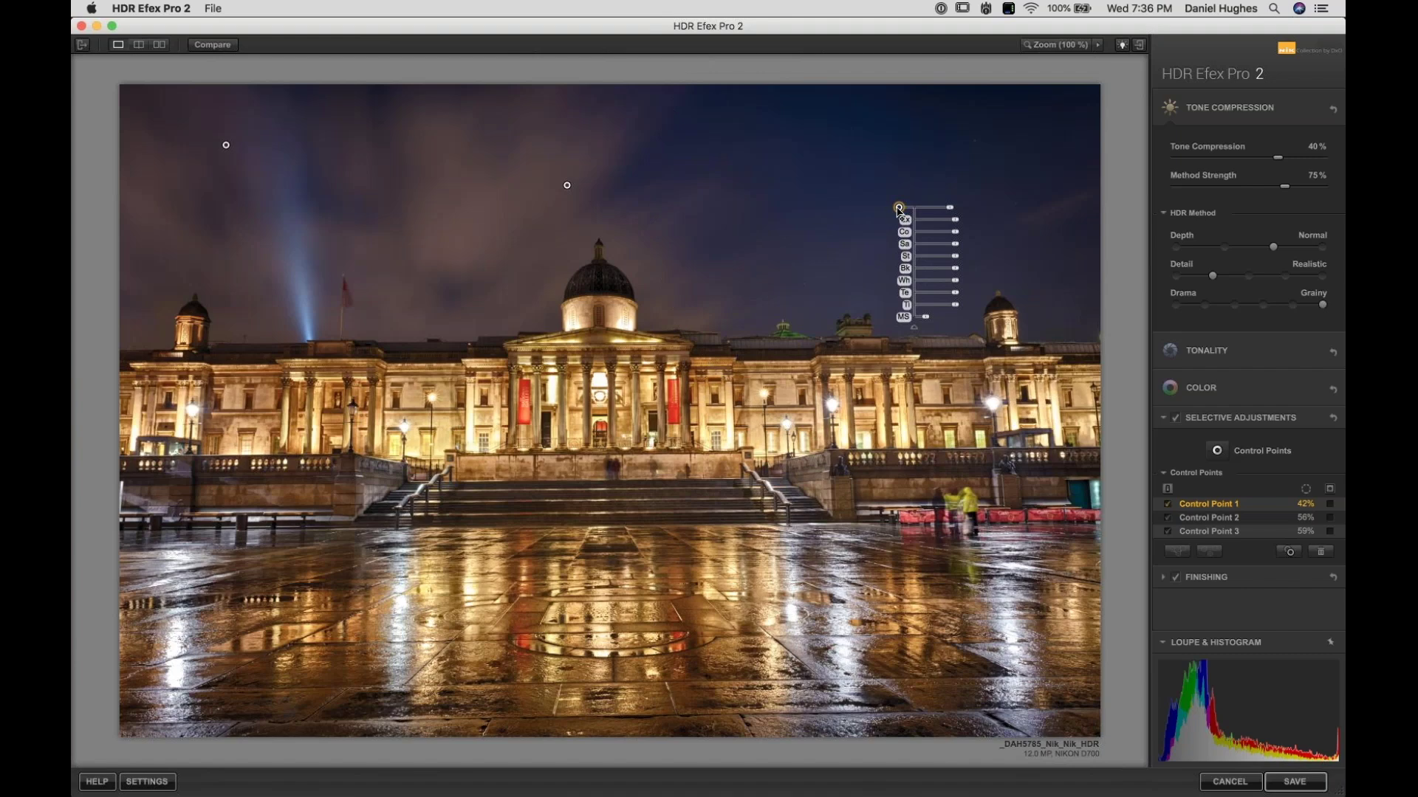
pyautogui.moveTo(953, 214)
pyautogui.mouseDown()
pyautogui.moveTo(931, 214)
pyautogui.moveTo(967, 214)
pyautogui.mouseUp()
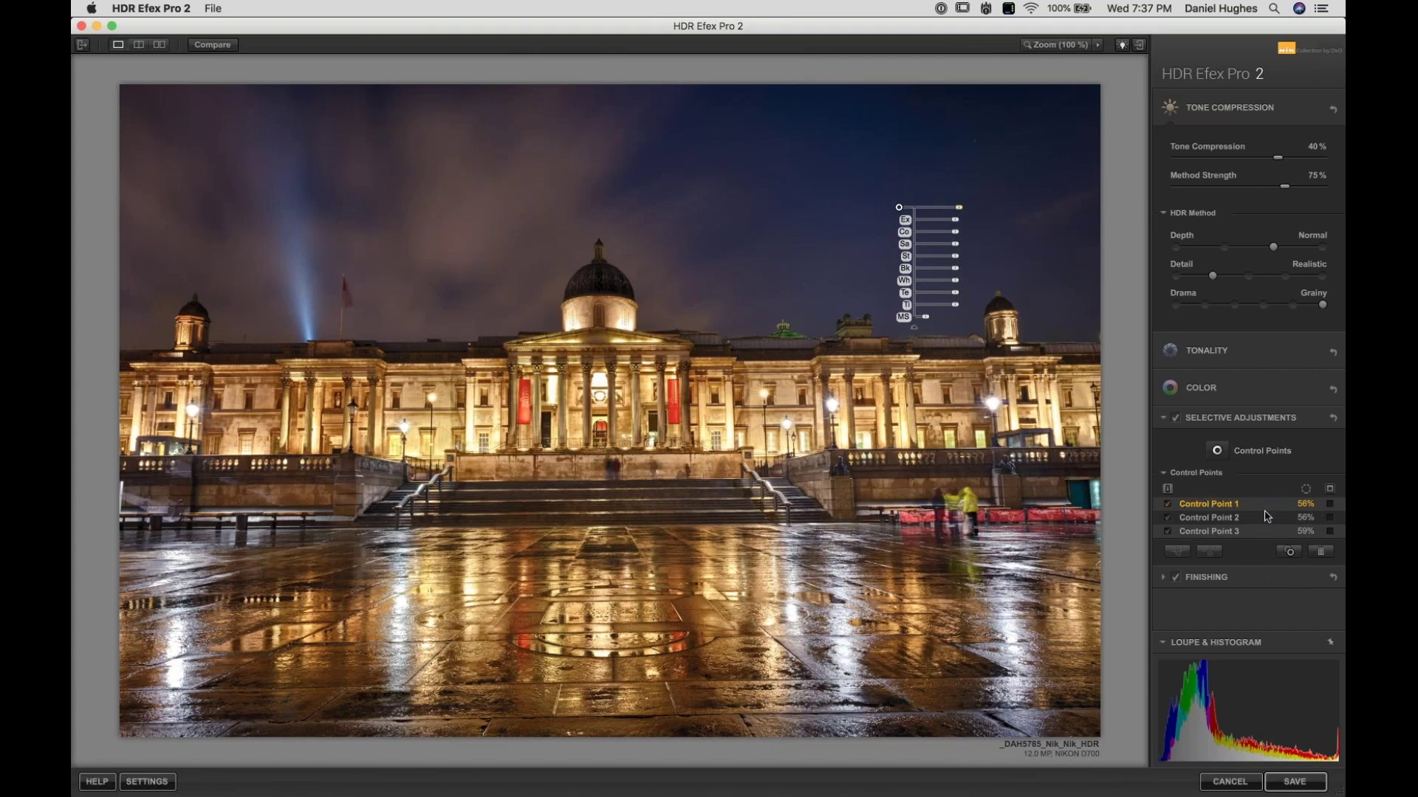
pyautogui.click(1168, 505)
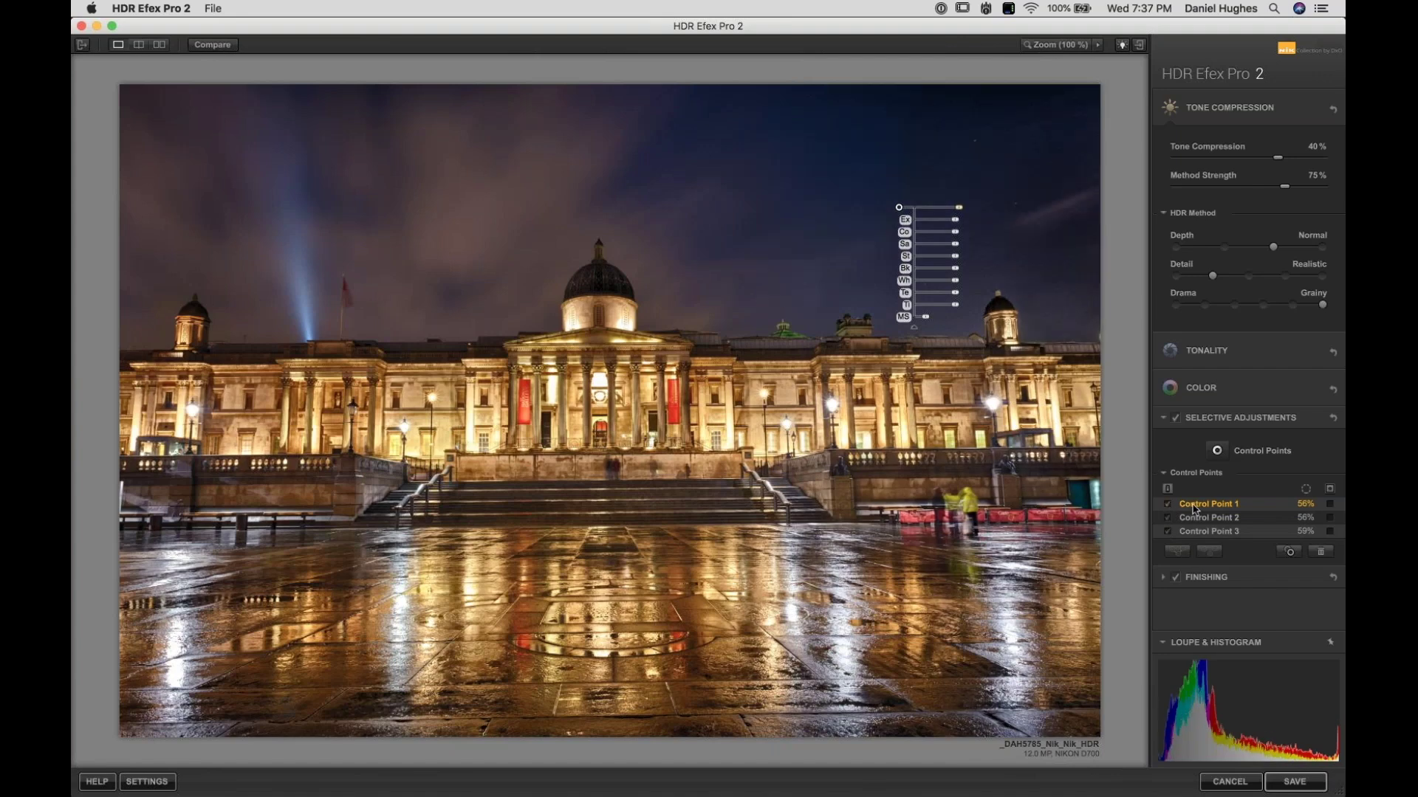
pyautogui.click(1170, 507)
pyautogui.click(1169, 507)
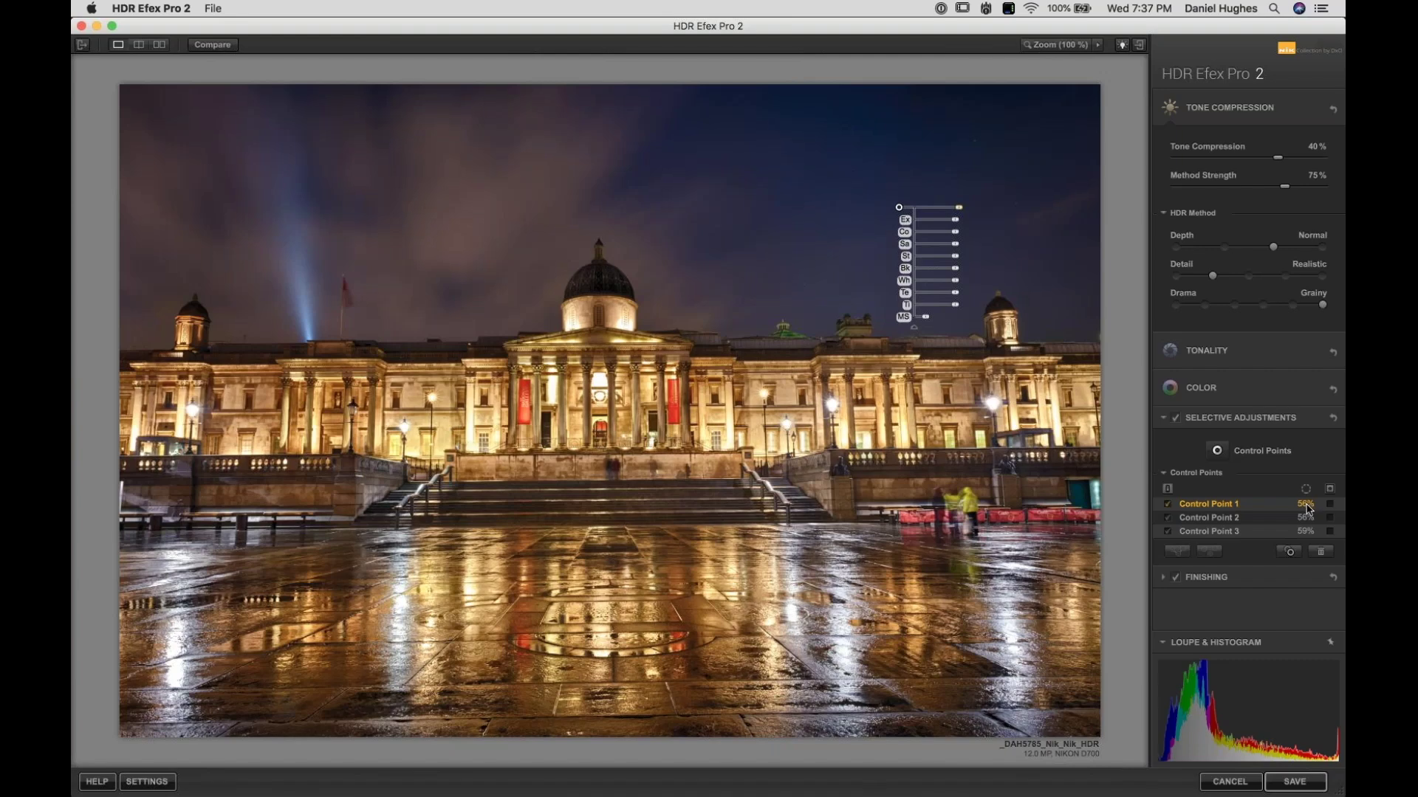
pyautogui.moveTo(959, 208); pyautogui.dragTo(962, 214)
# Step: Show Control Point 1's mask and add a 56 % control point on the building's right wing, shifted towards the central portico
pyautogui.click(1329, 505)
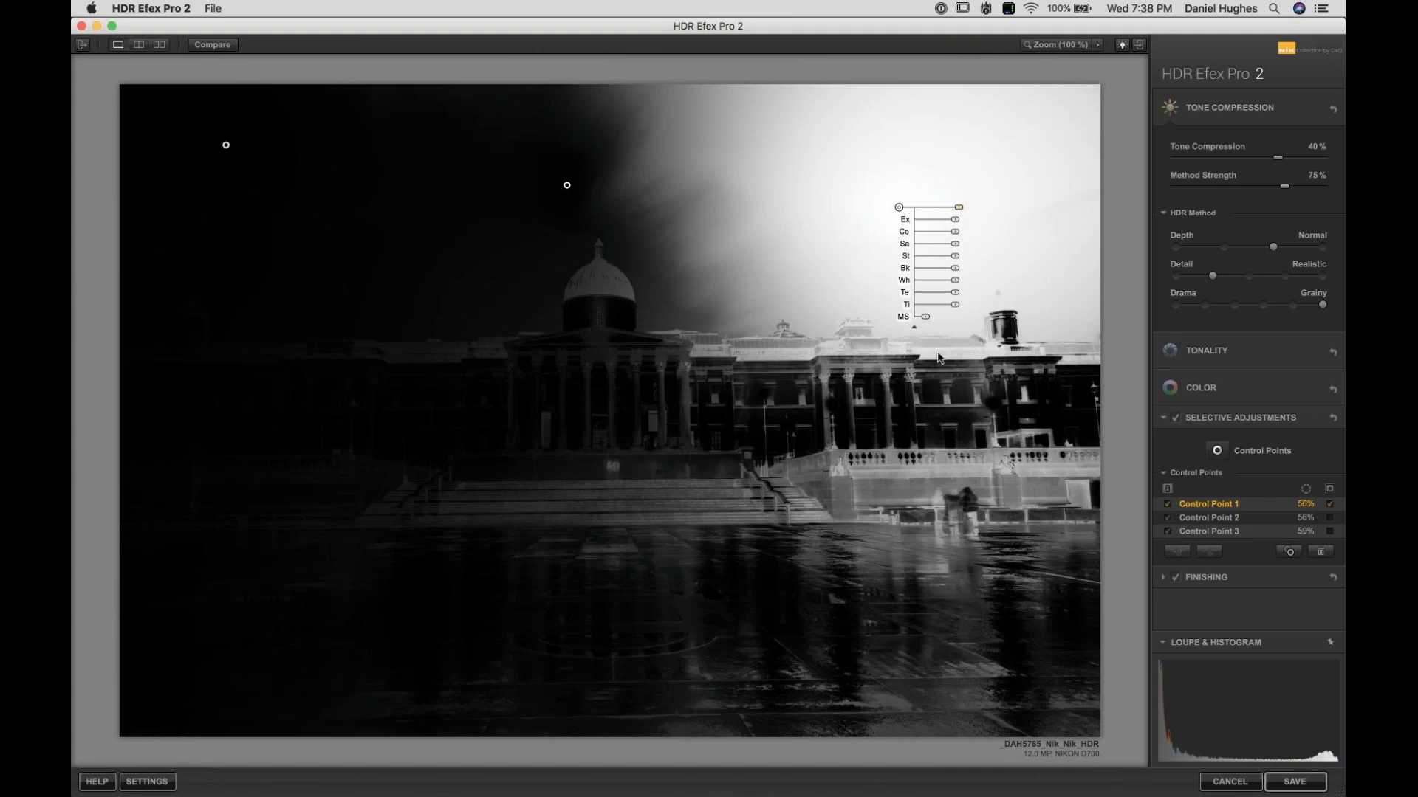
pyautogui.click(1261, 448)
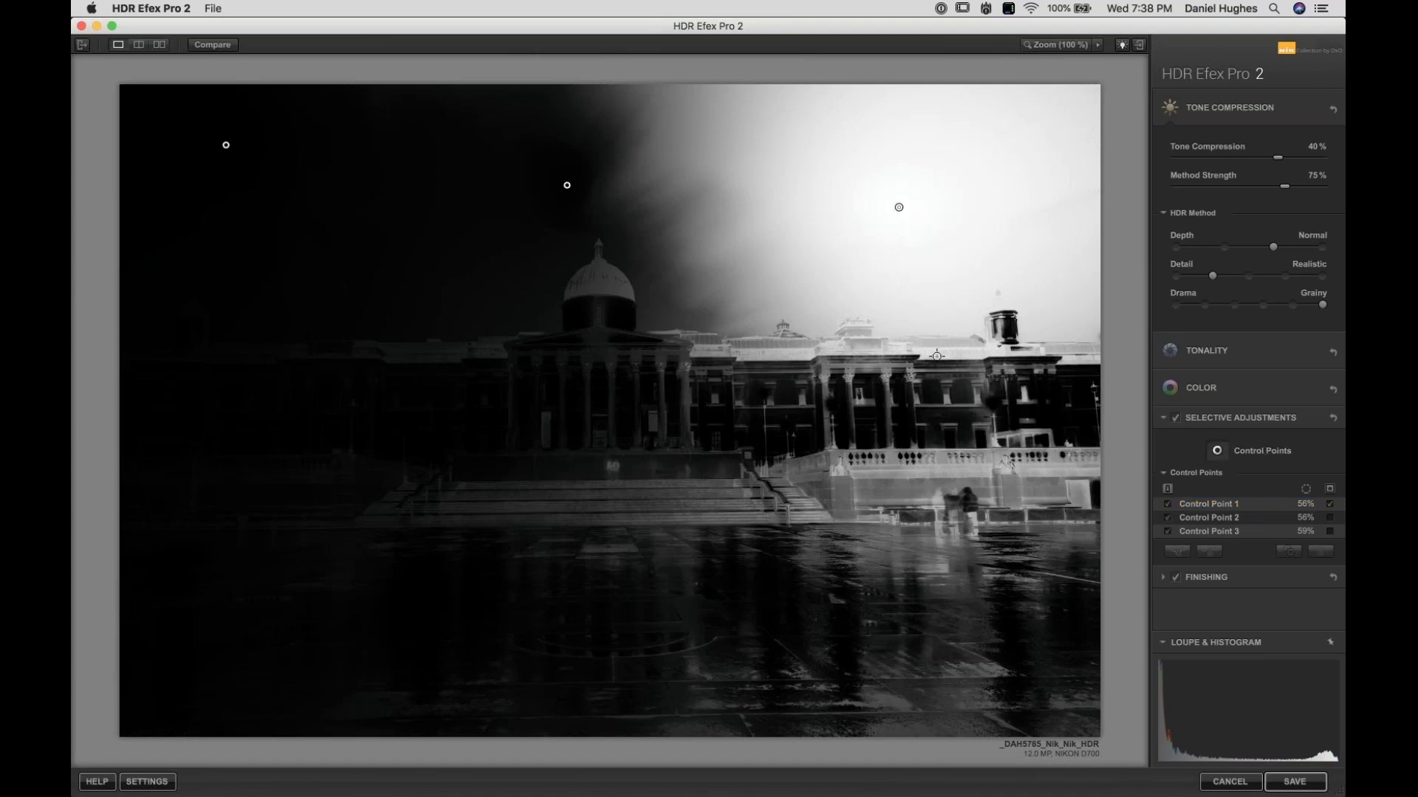
pyautogui.click(937, 356)
pyautogui.moveTo(975, 358); pyautogui.dragTo(998, 361)
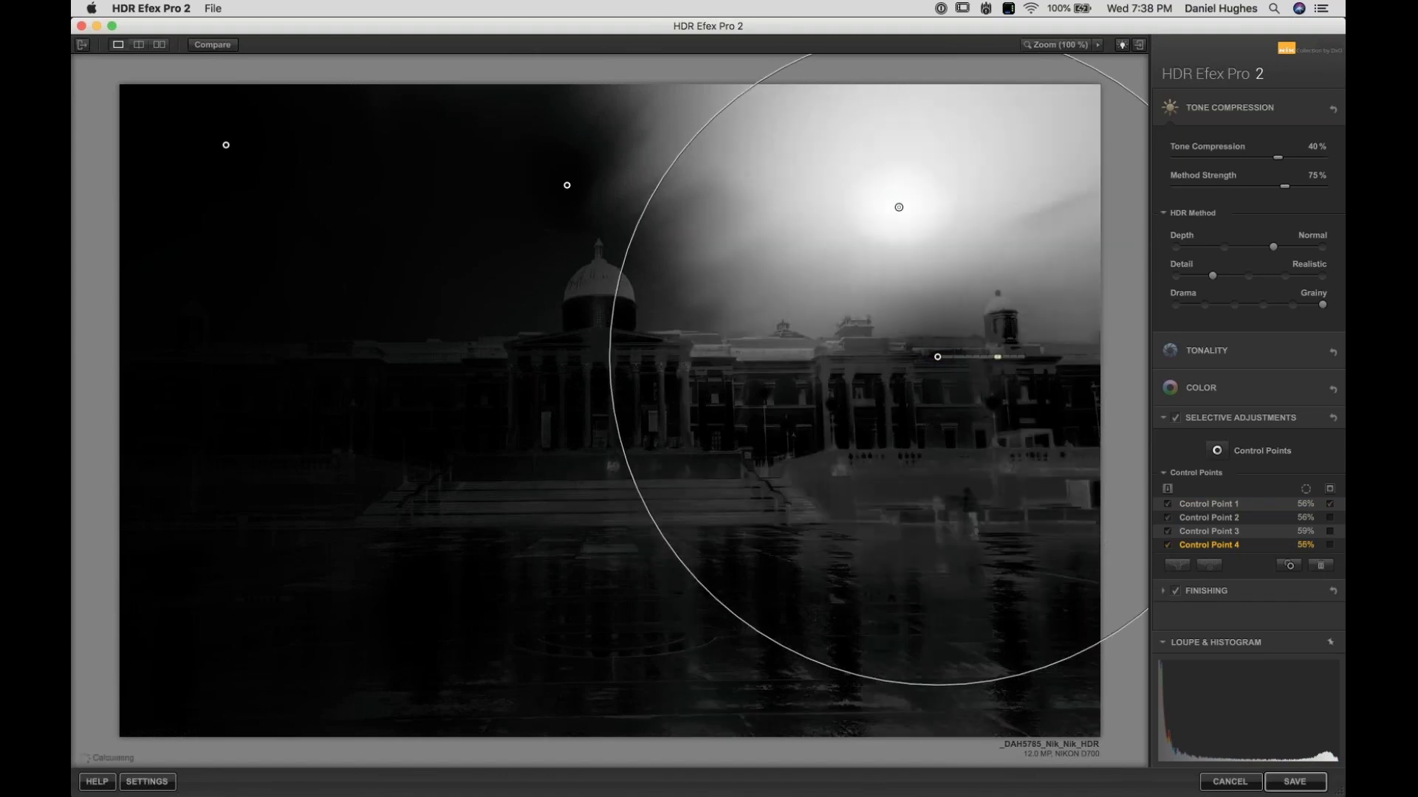
pyautogui.click(936, 356)
pyautogui.moveTo(940, 357); pyautogui.dragTo(886, 363)
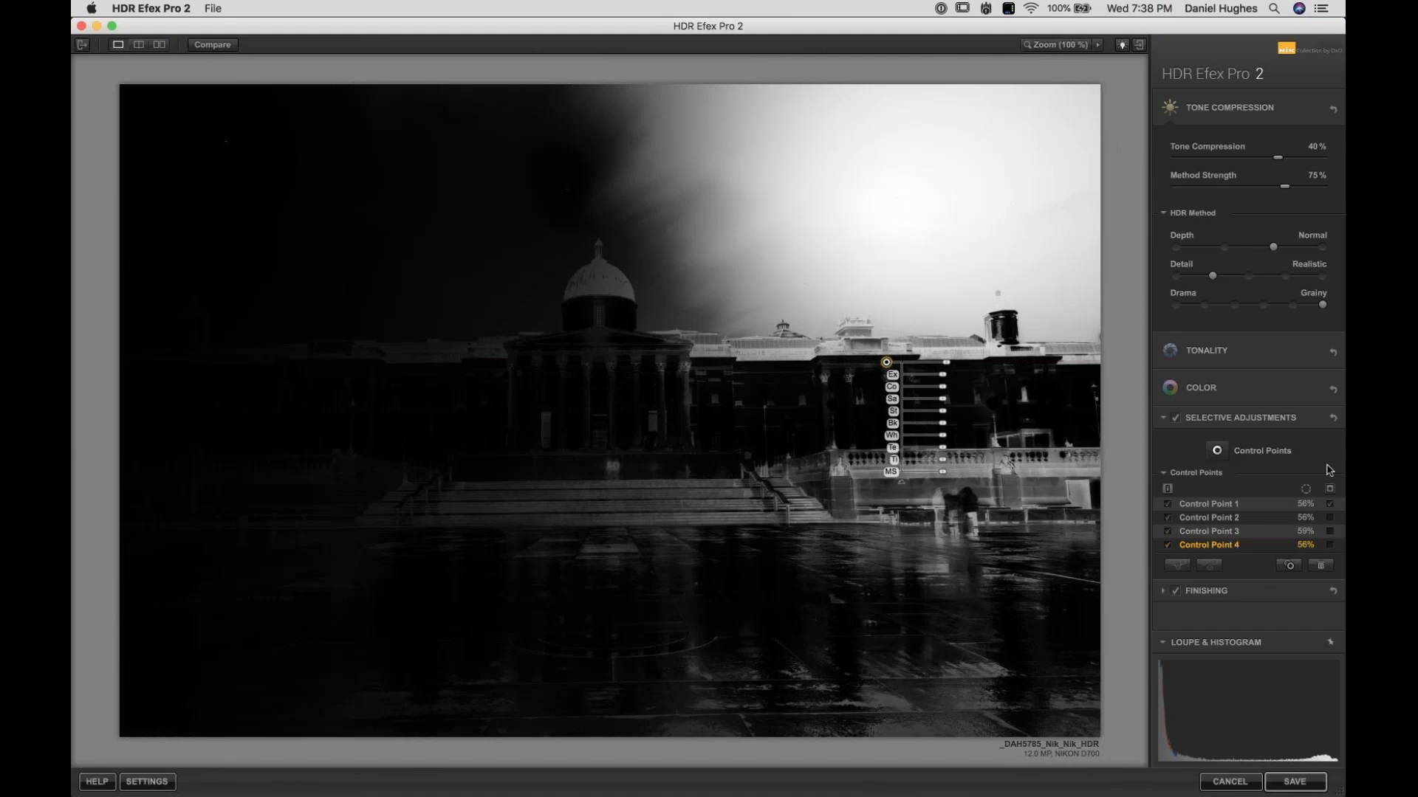
# Step: Try another control point on the balustrade below the right wing with an area of 53 %, and delete it
pyautogui.click(1217, 451)
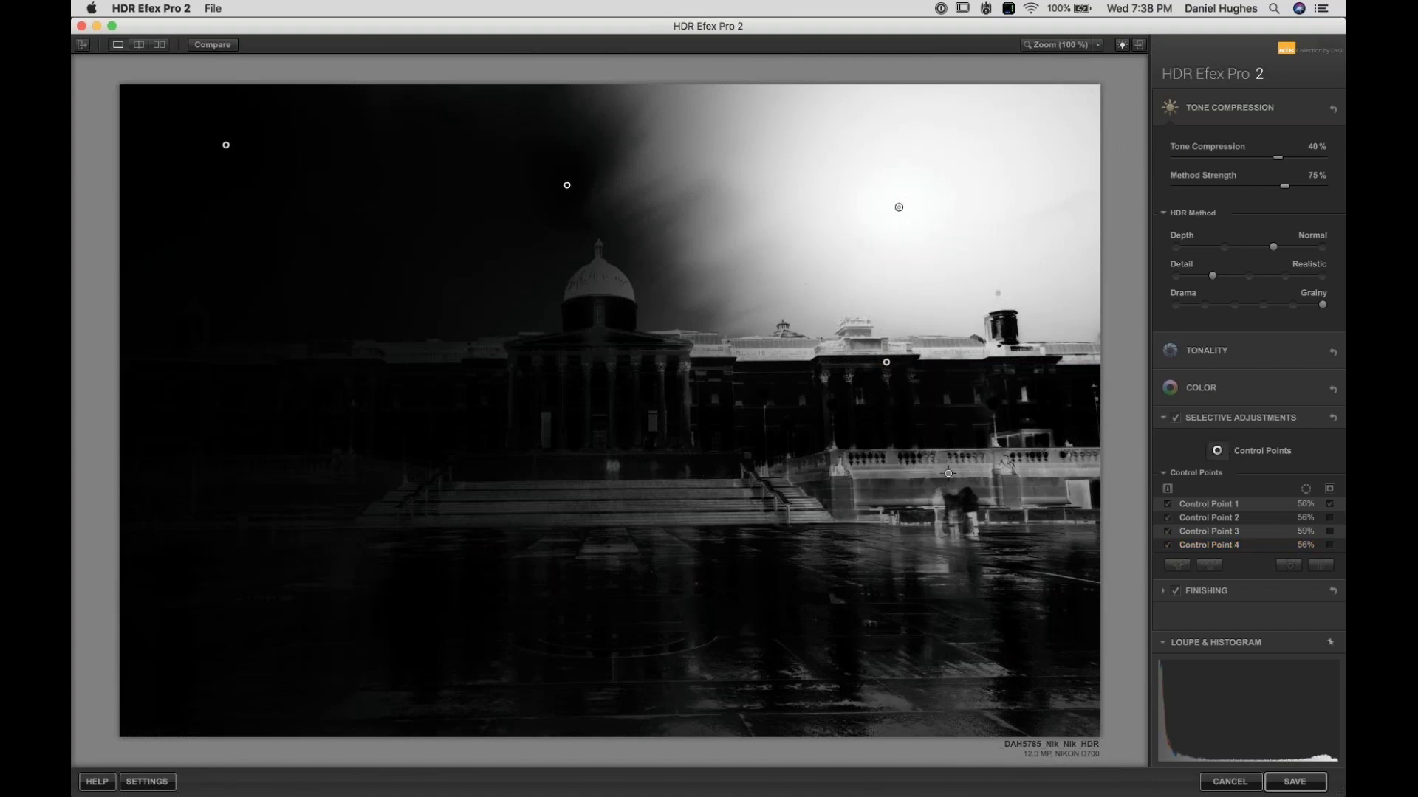
pyautogui.click(948, 473)
pyautogui.moveTo(996, 474); pyautogui.dragTo(1007, 478)
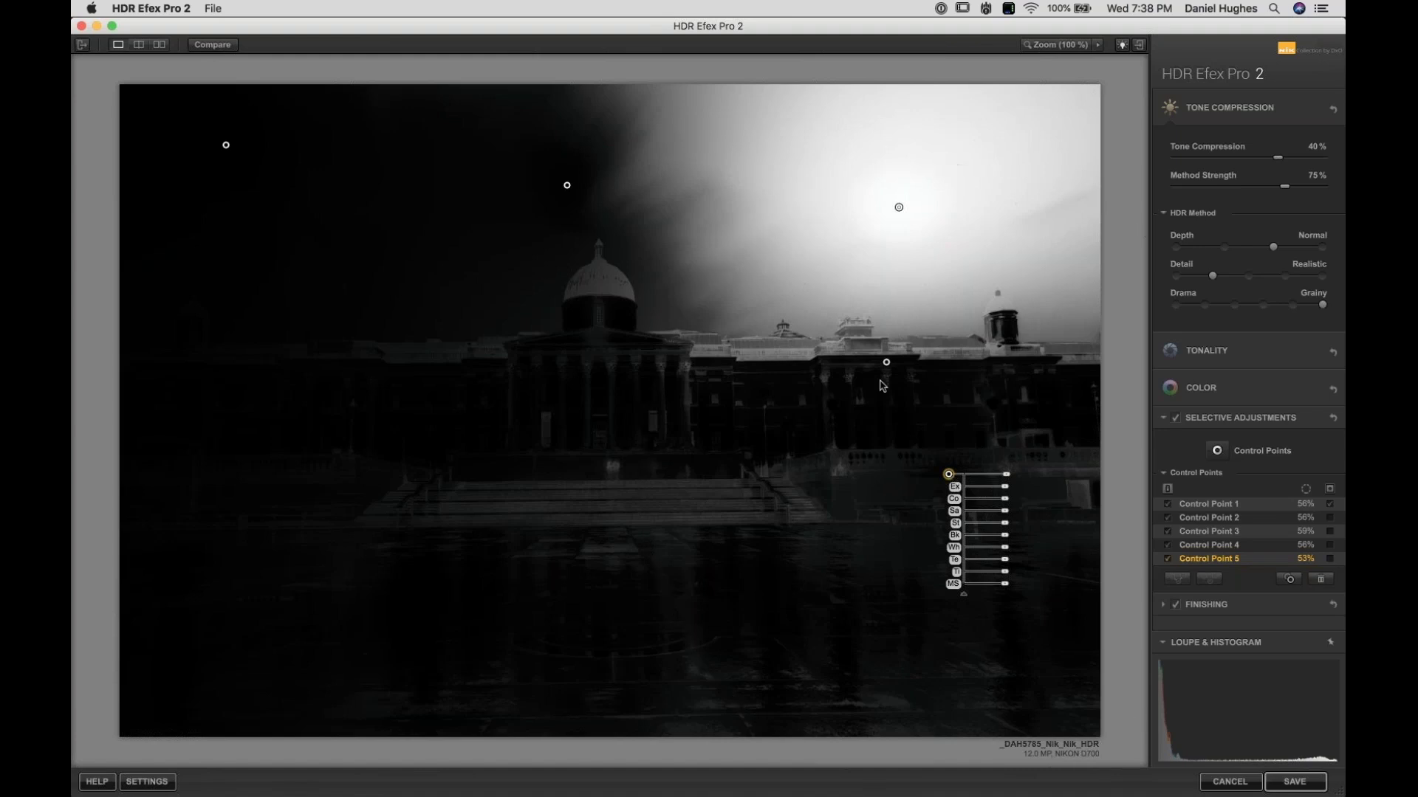
pyautogui.press('Delete')
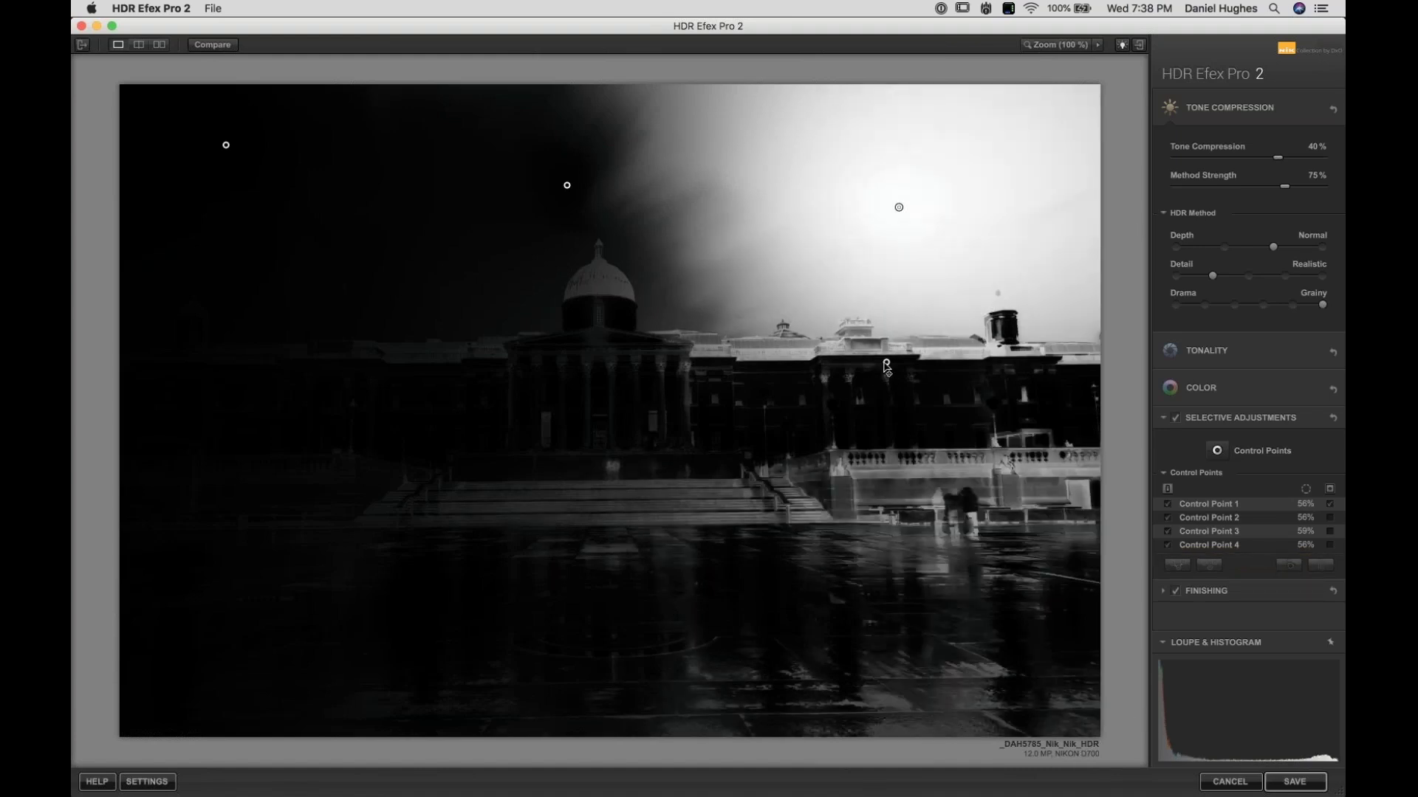
# Step: Hide the mask and toggle Control Point 1's effect off and on to judge its influence on the sky
pyautogui.click(1329, 505)
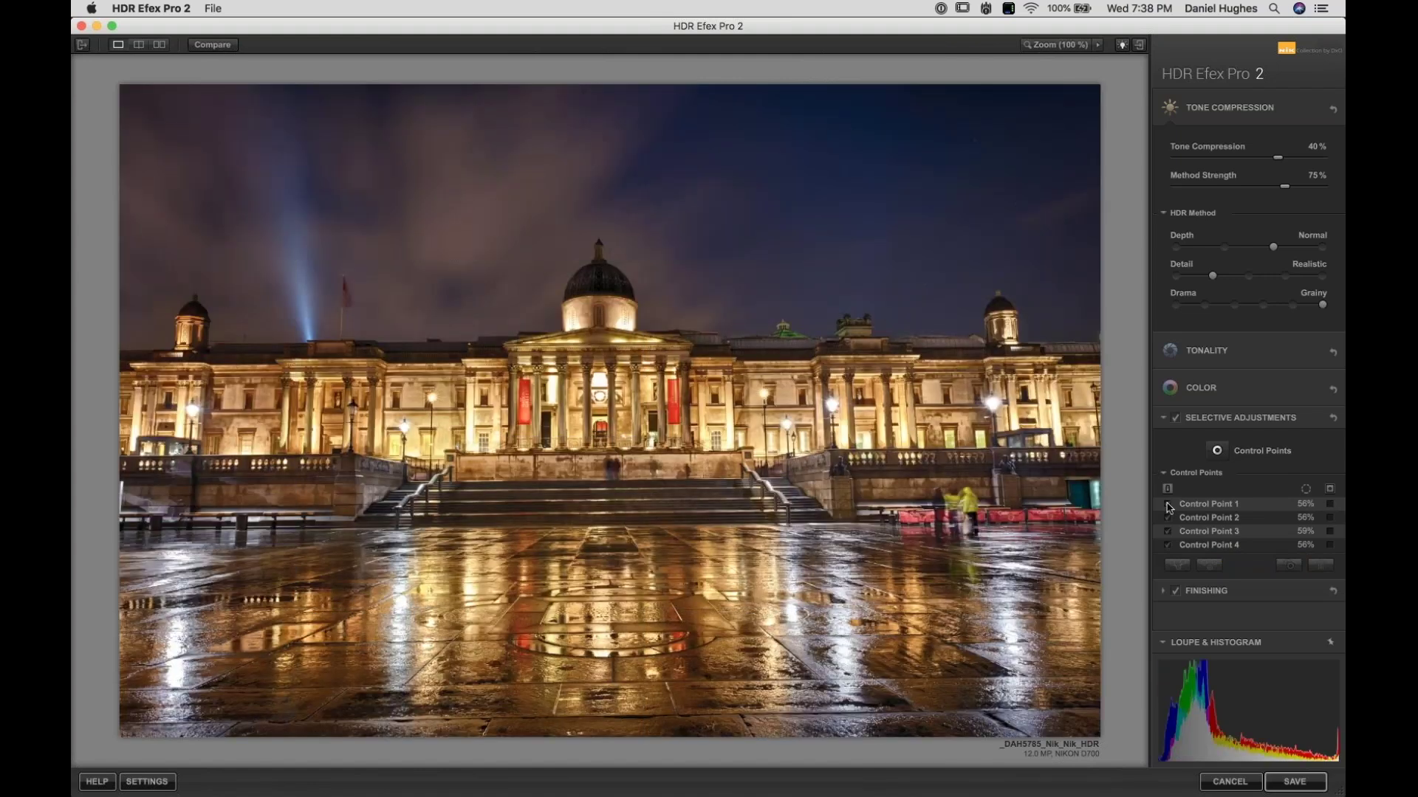
pyautogui.click(1168, 506)
pyautogui.click(1168, 506)
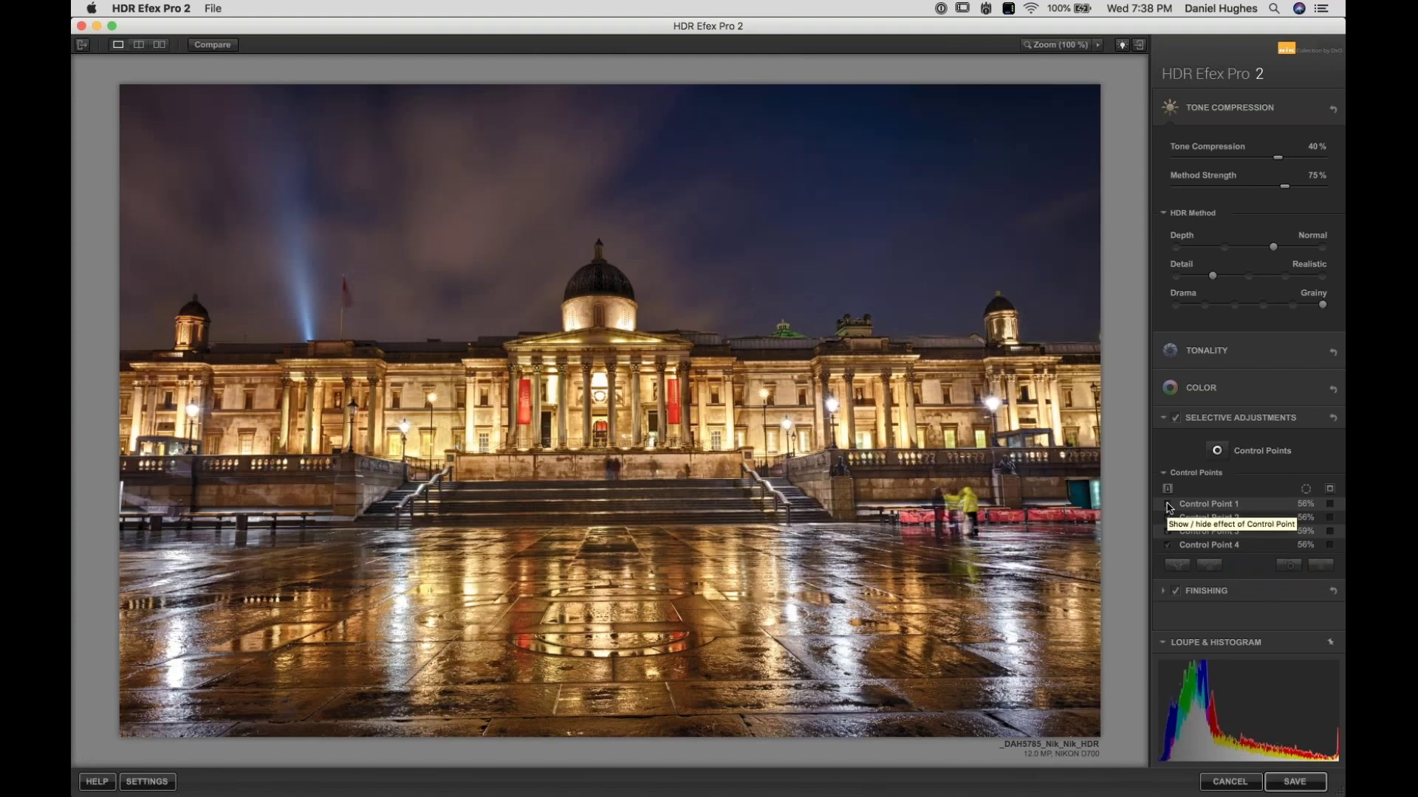
pyautogui.click(1168, 506)
pyautogui.click(1168, 506)
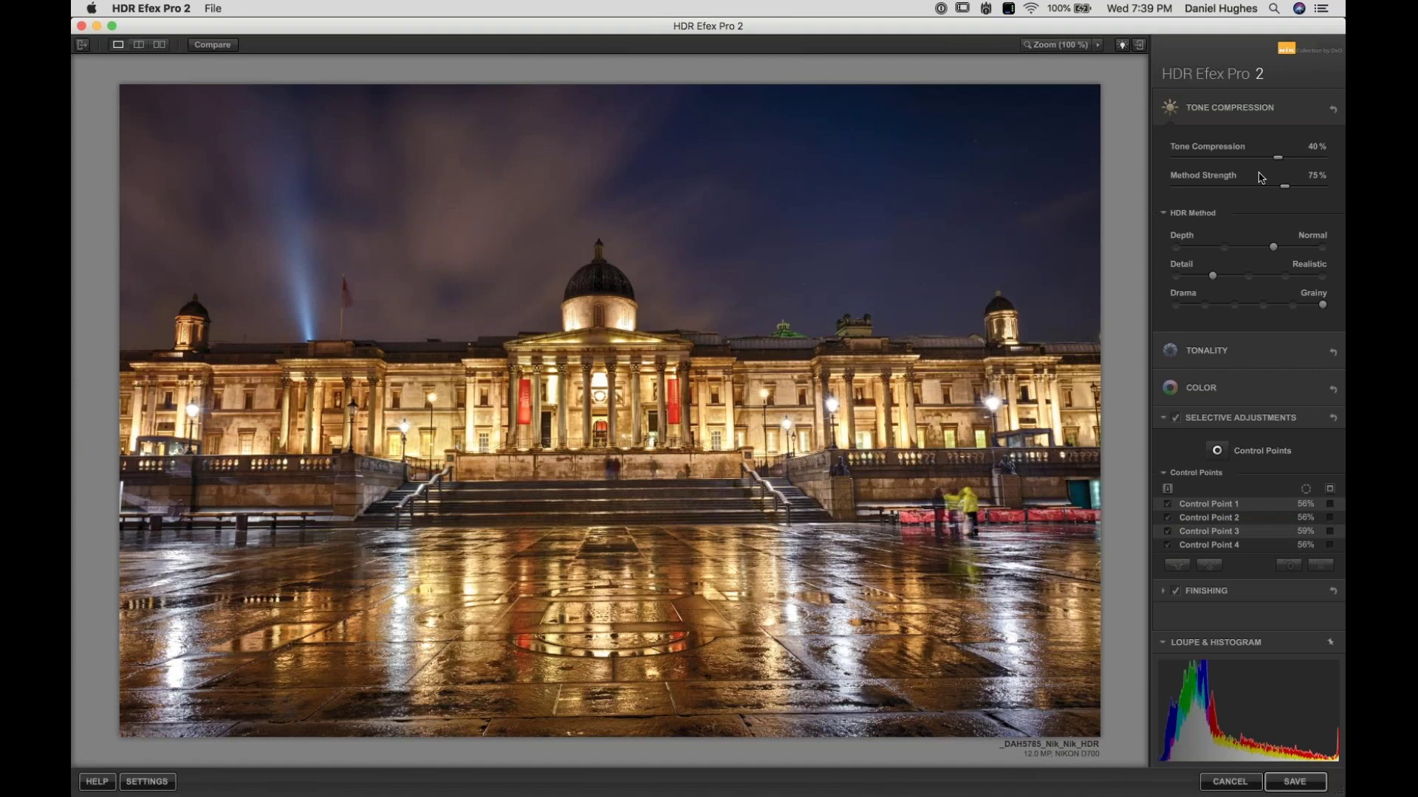
# Step: Lower the global Method Strength to 60 %, and add a control point on the central portico with a 10 % area
pyautogui.moveTo(1286, 188); pyautogui.dragTo(1267, 191)
pyautogui.moveTo(1268, 191); pyautogui.dragTo(1265, 192)
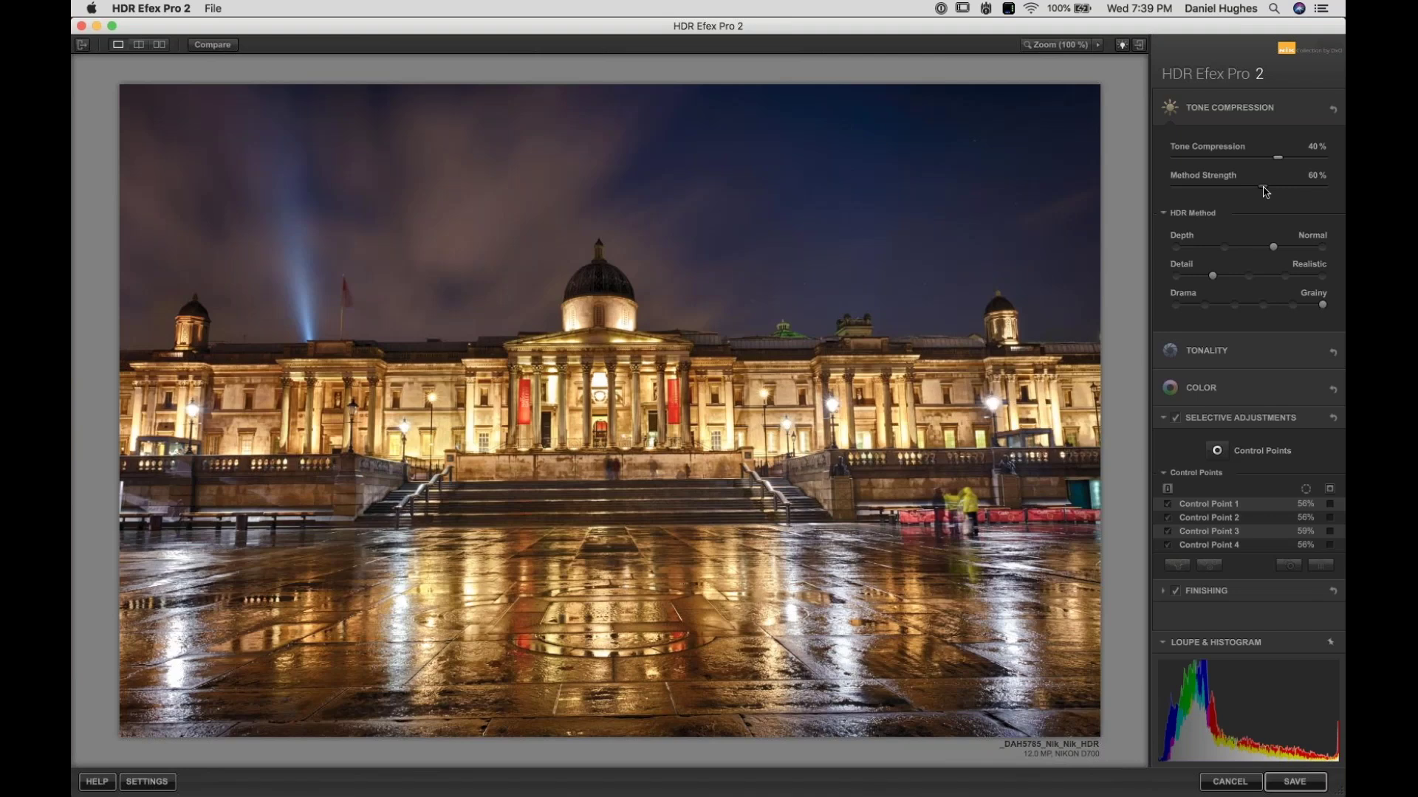
pyautogui.click(1217, 450)
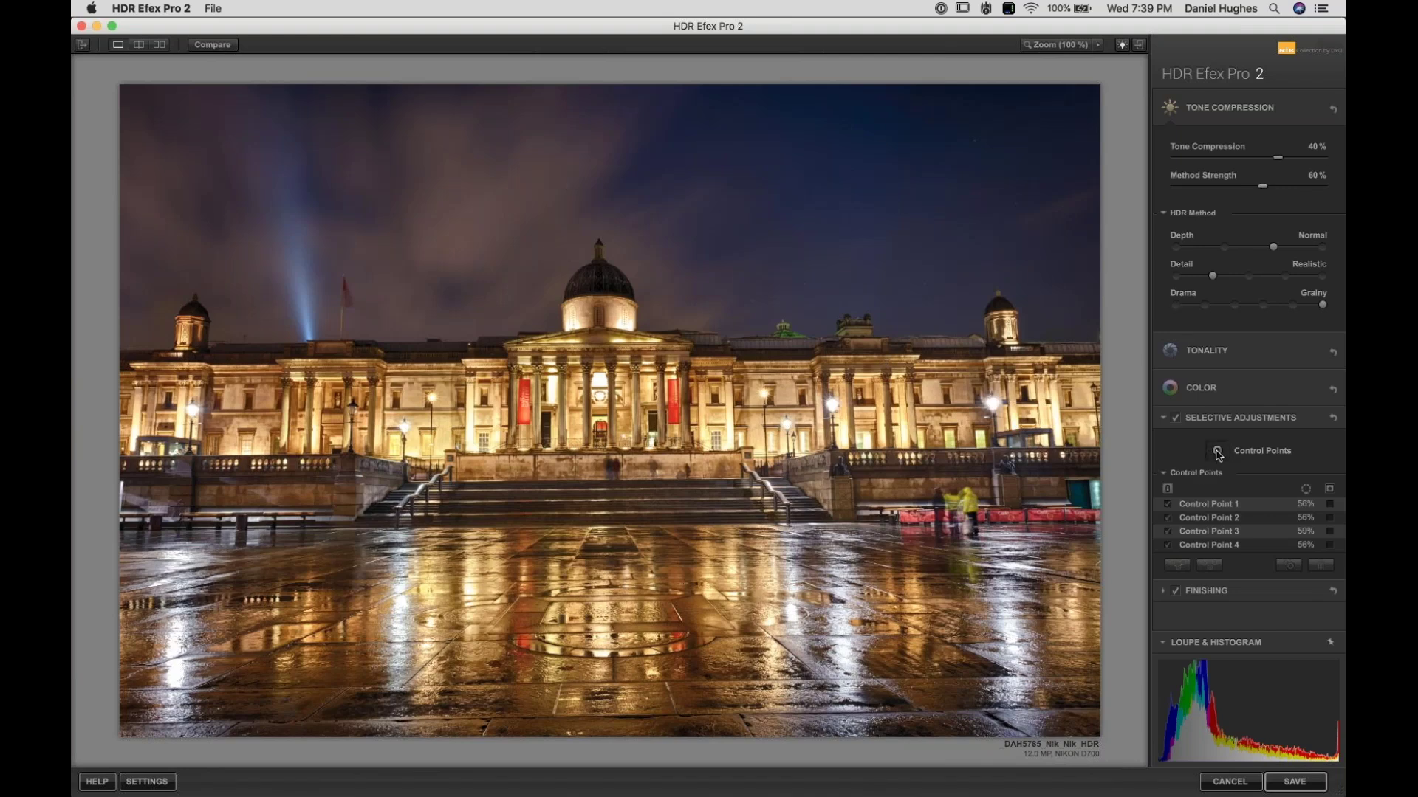
pyautogui.click(599, 381)
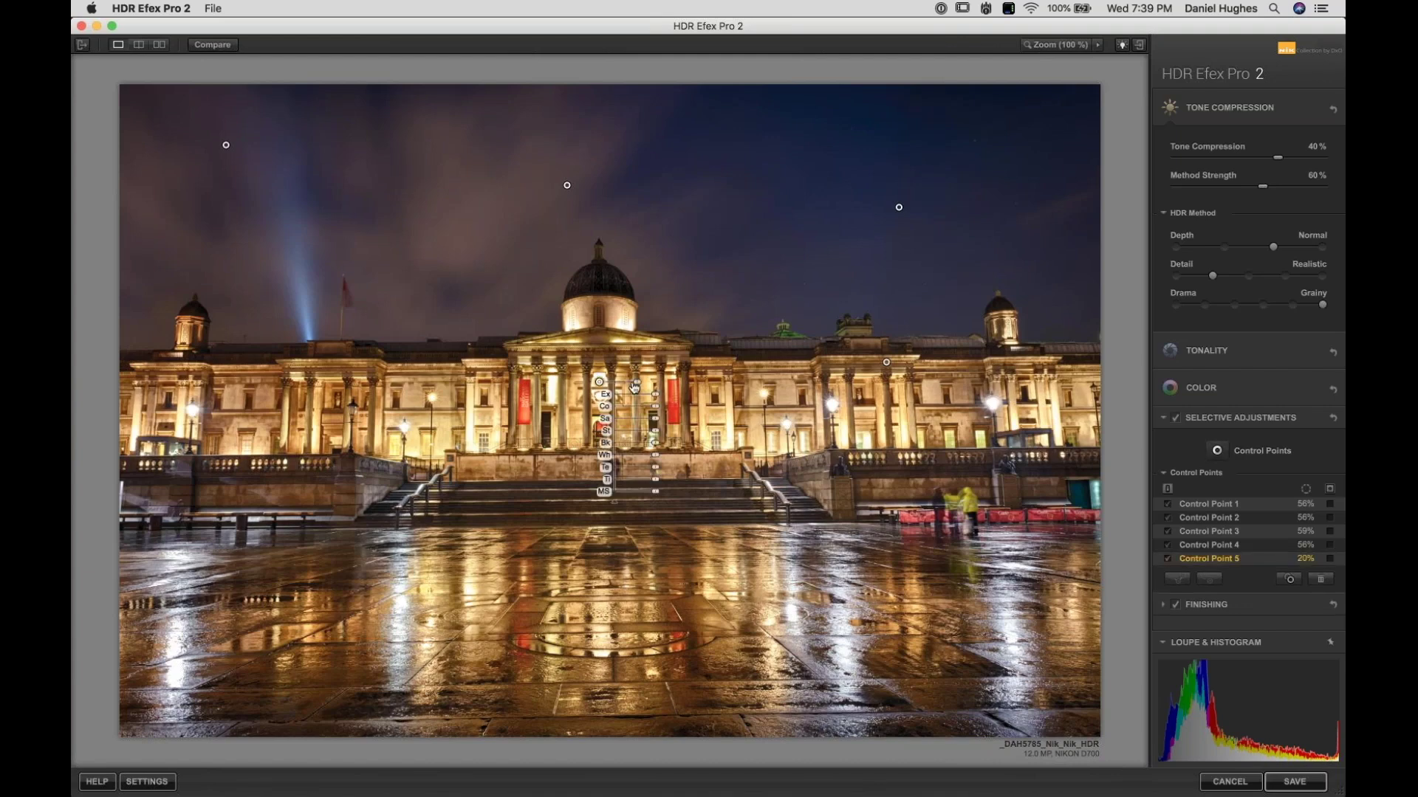
pyautogui.moveTo(637, 382); pyautogui.dragTo(599, 378)
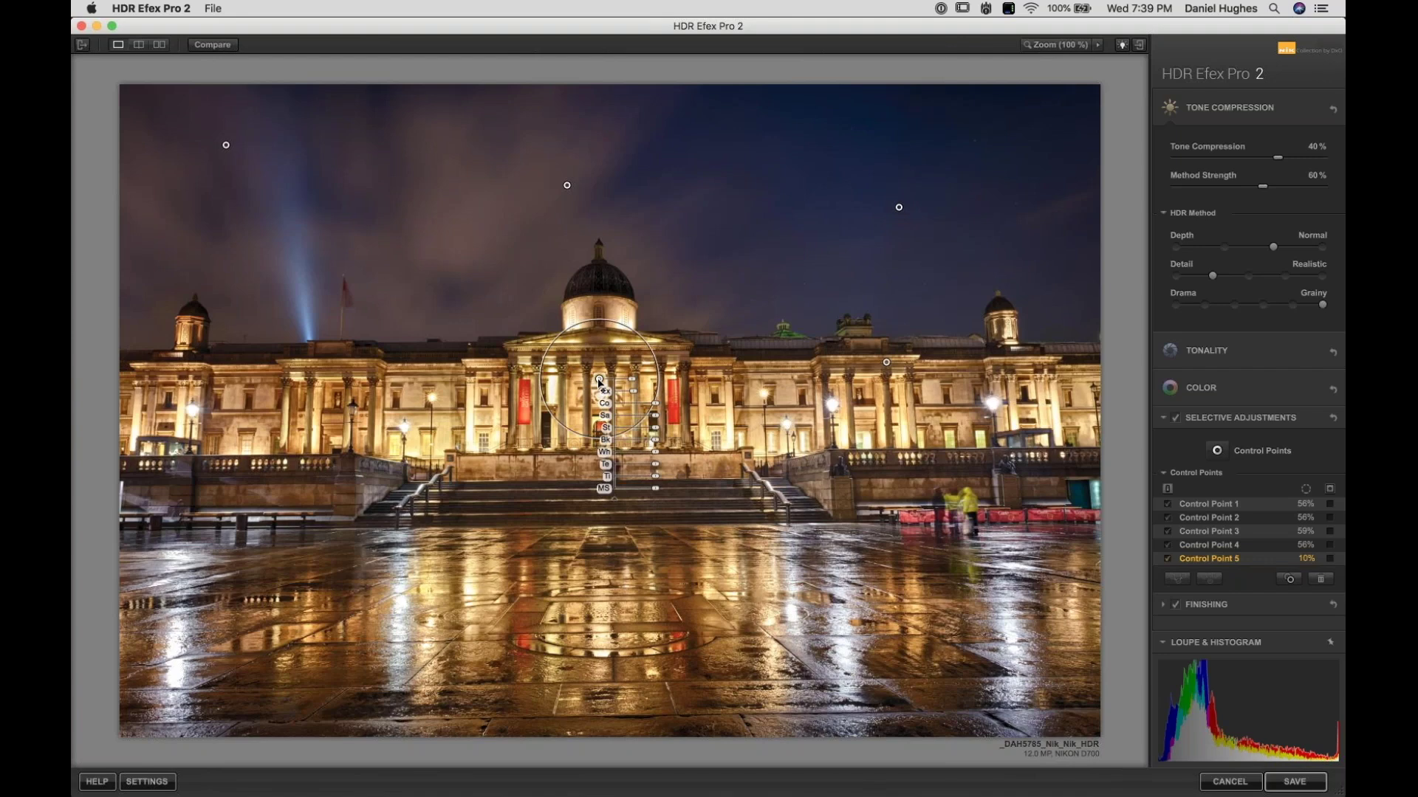
# Step: Add a control point on the central dome, shrink its area to 7 % and raise its Exposure
pyautogui.click(1218, 450)
pyautogui.click(1219, 450)
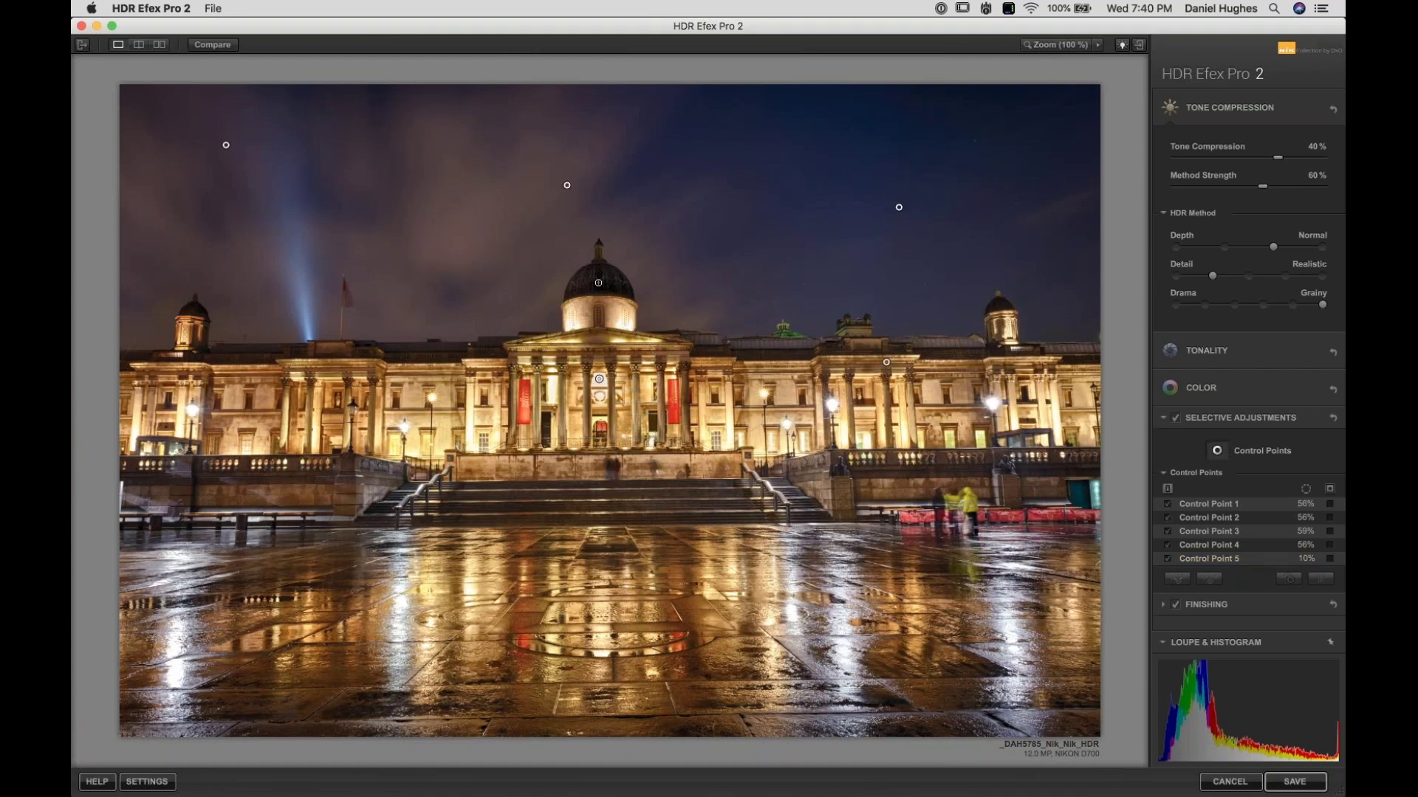
pyautogui.click(598, 283)
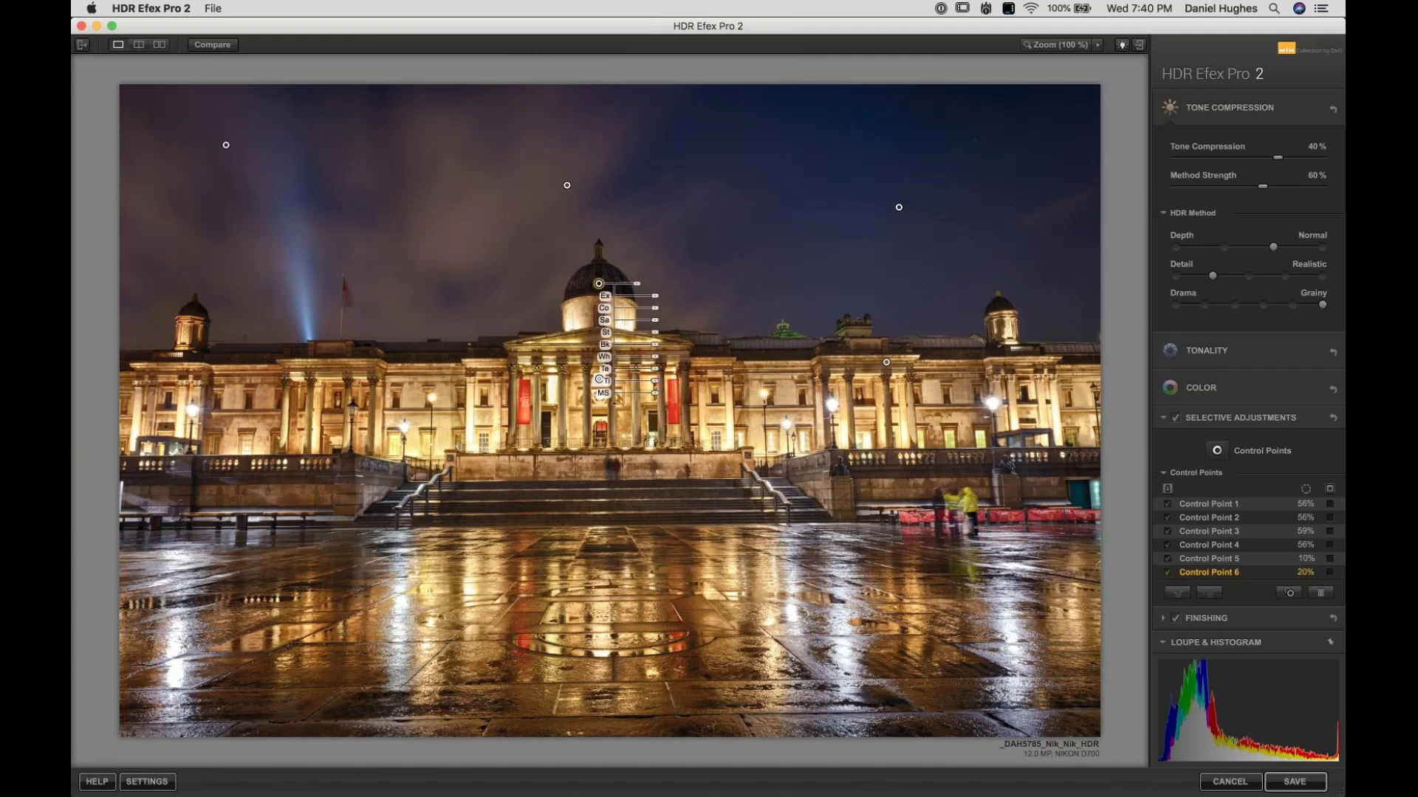
pyautogui.moveTo(638, 287); pyautogui.dragTo(670, 301)
pyautogui.click(423, 420)
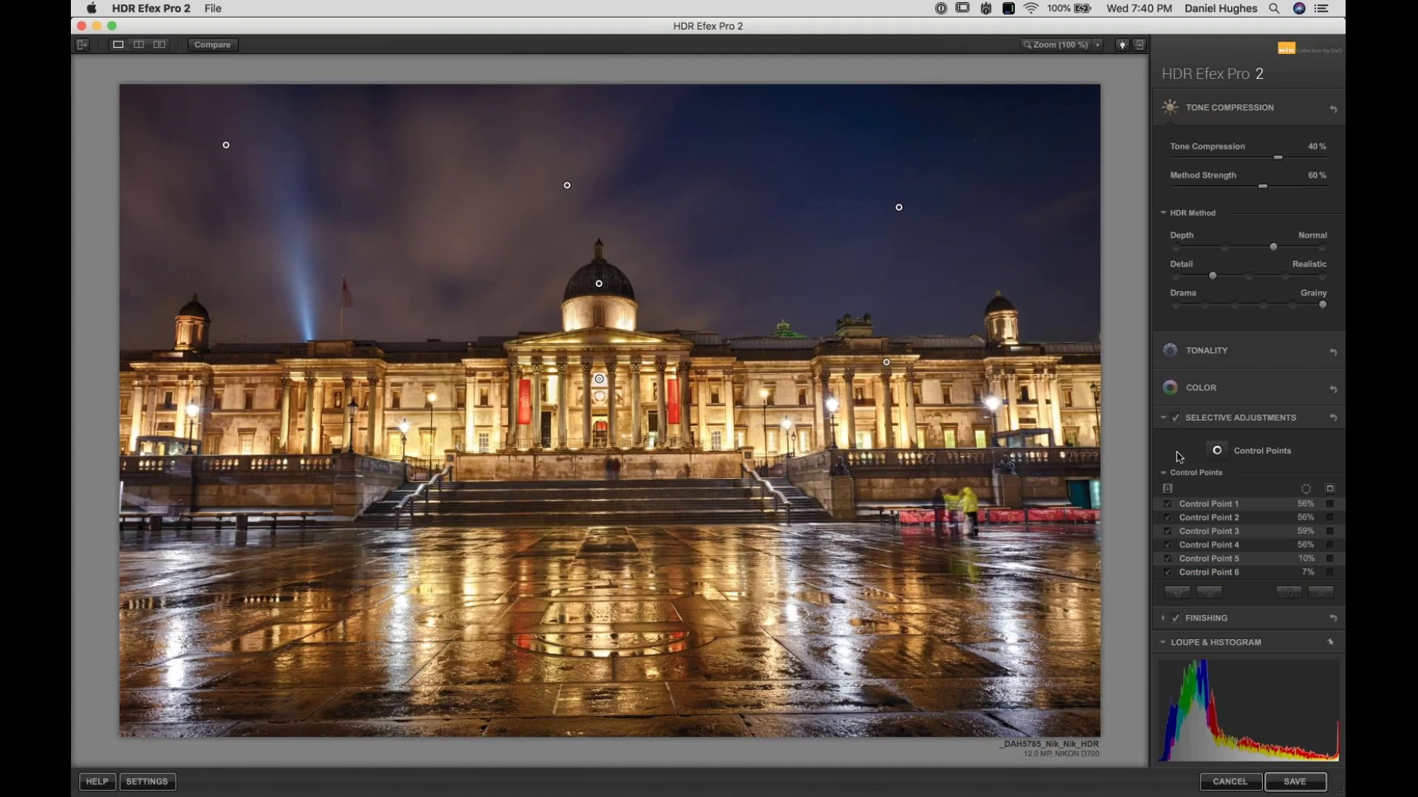
# Step: Add a control point on the bright wall left of the portico with a 13 % area, and lower its Exposure to about -37 %
pyautogui.click(1217, 450)
pyautogui.click(470, 425)
pyautogui.moveTo(507, 426); pyautogui.dragTo(500, 432)
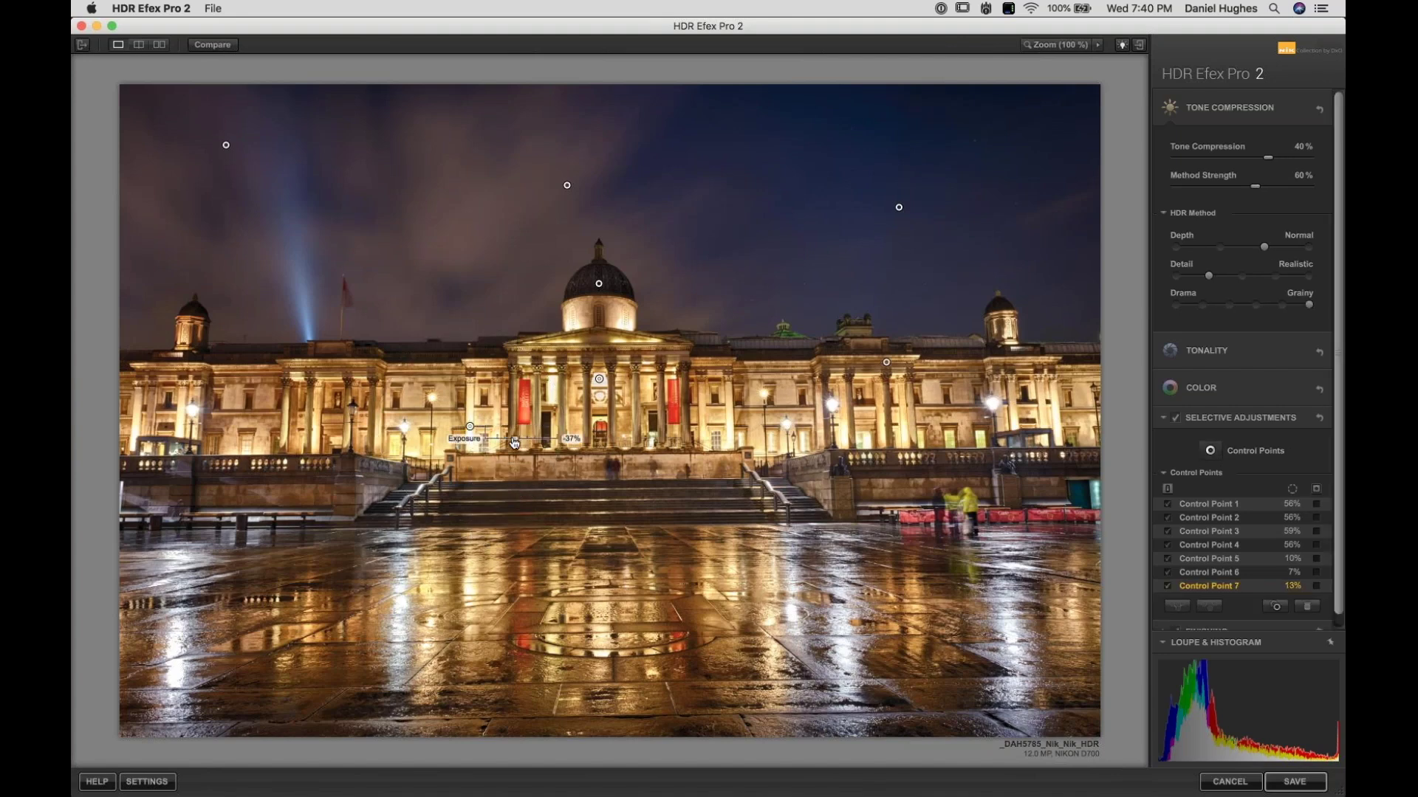
pyautogui.click(482, 400)
# Step: Compare the edited picture with the original image, and review the dome control point's settings
pyautogui.click(208, 49)
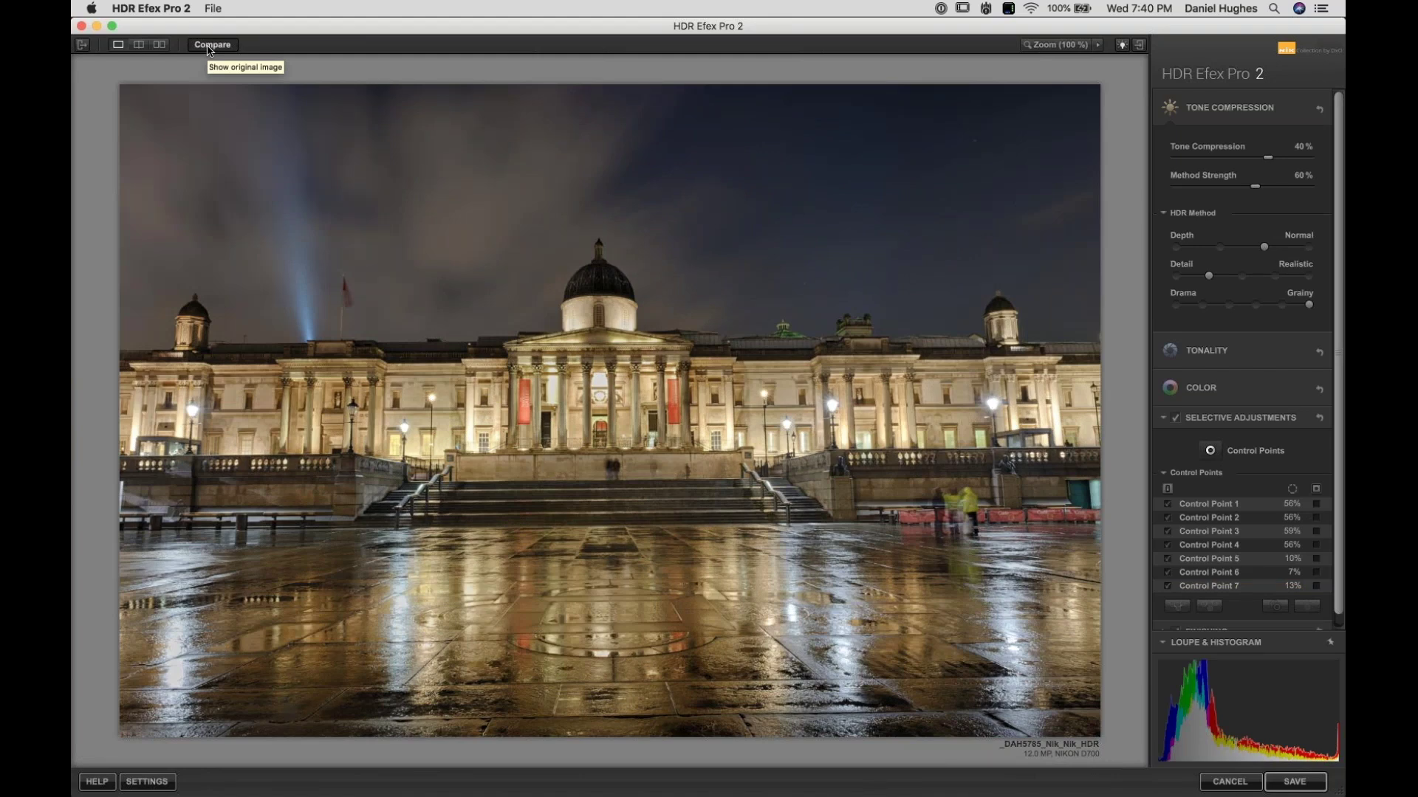
pyautogui.click(209, 50)
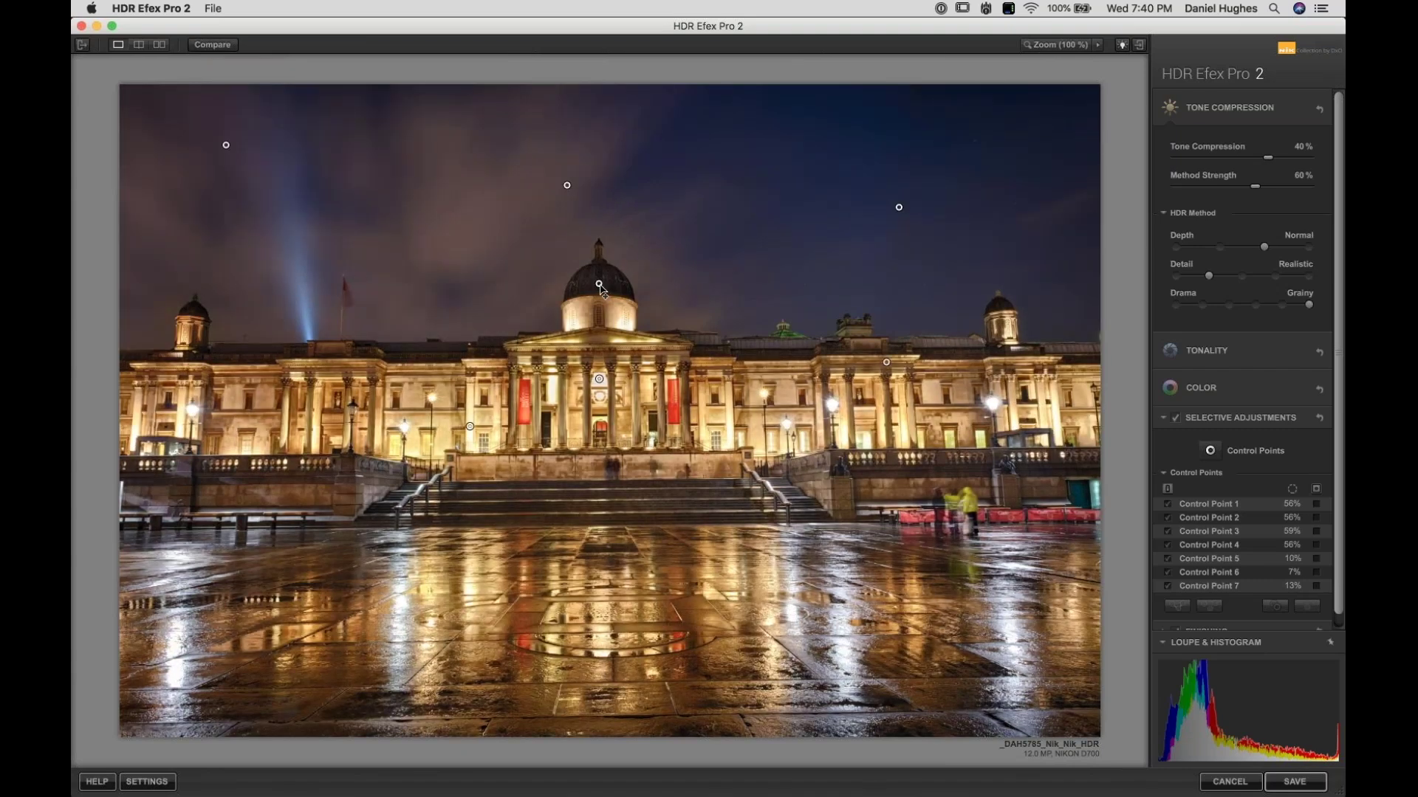
pyautogui.click(599, 285)
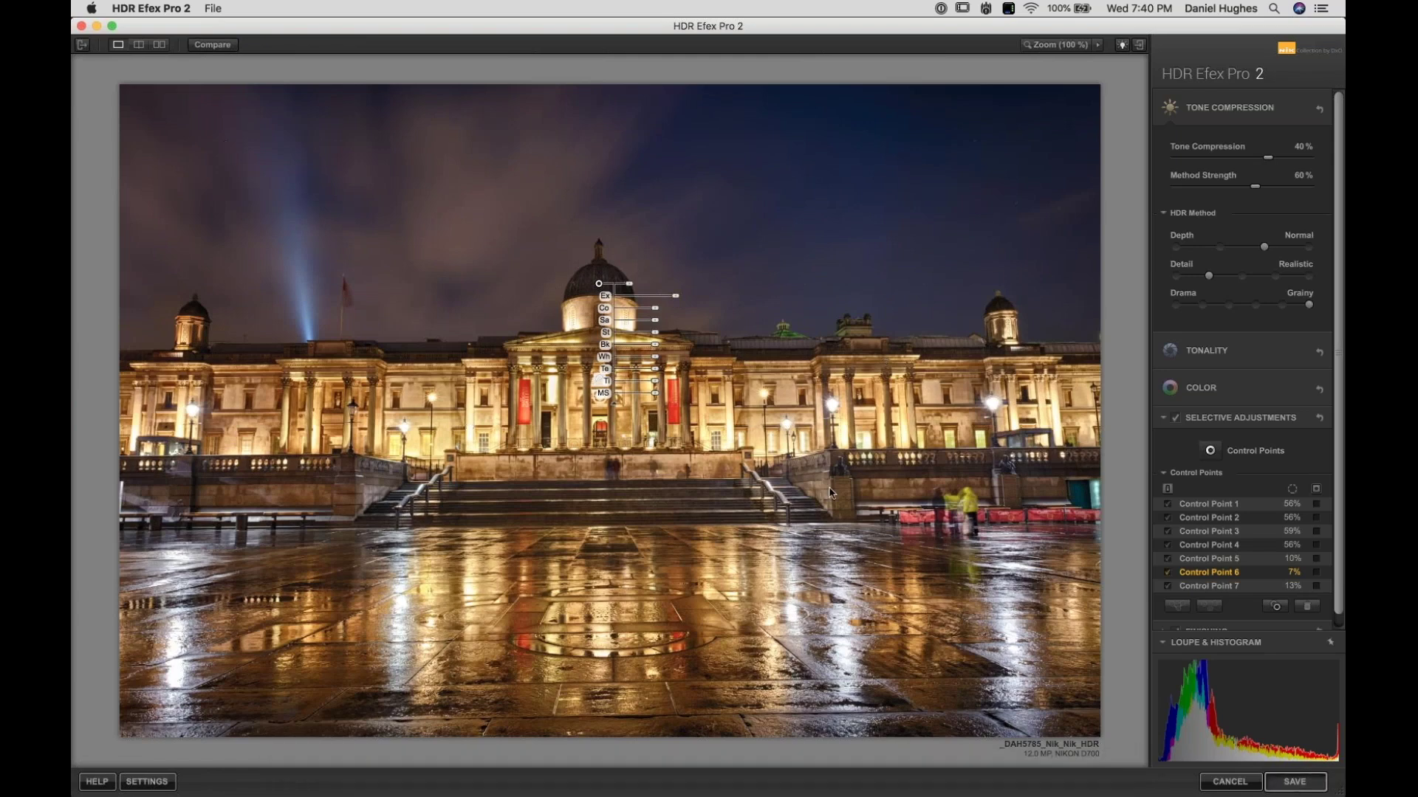
# Step: Save the HDR image, return to DxO PhotoLab and look through the London town filmstrip for the result
pyautogui.press('Return')
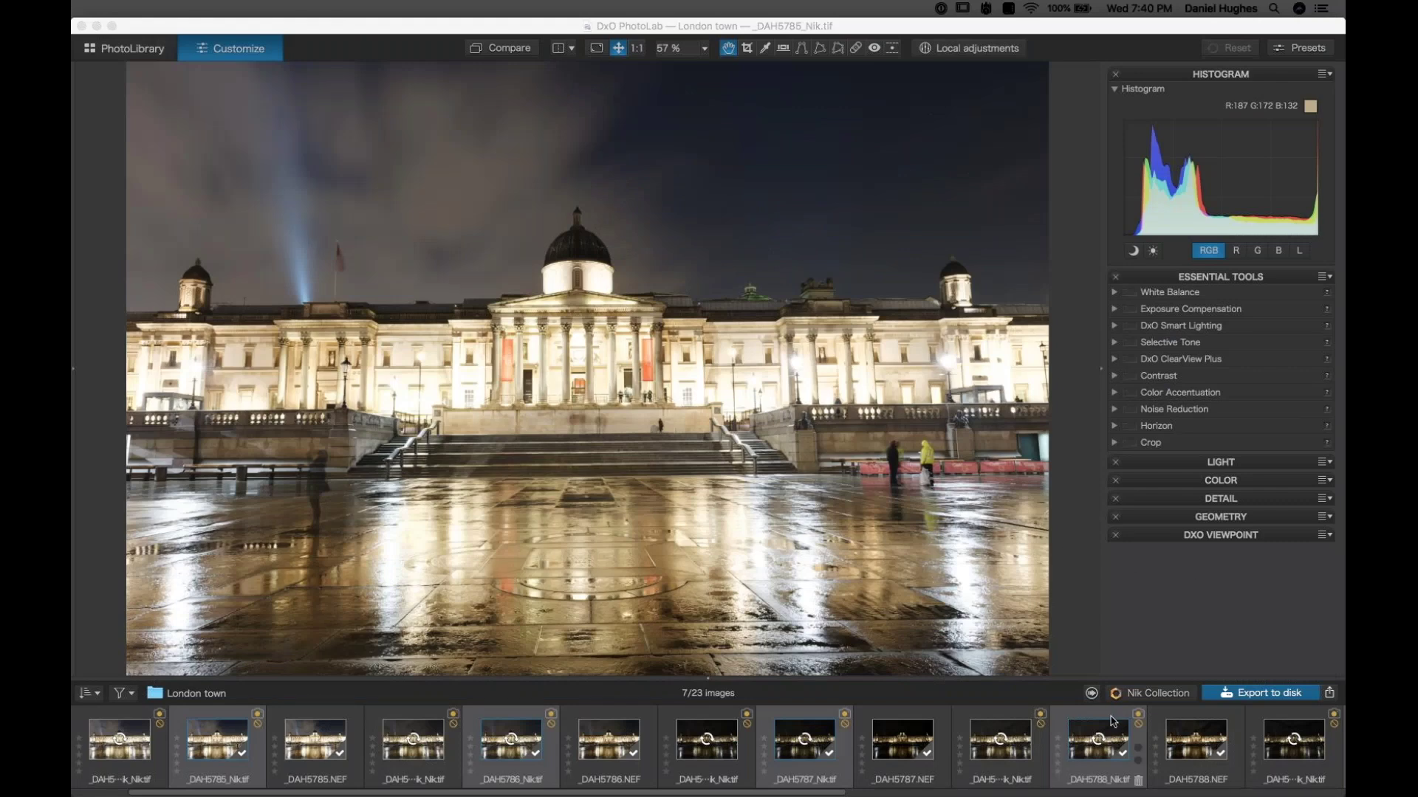
pyautogui.hscroll(3, 1114, 721)
pyautogui.hscroll(10, 1113, 721)
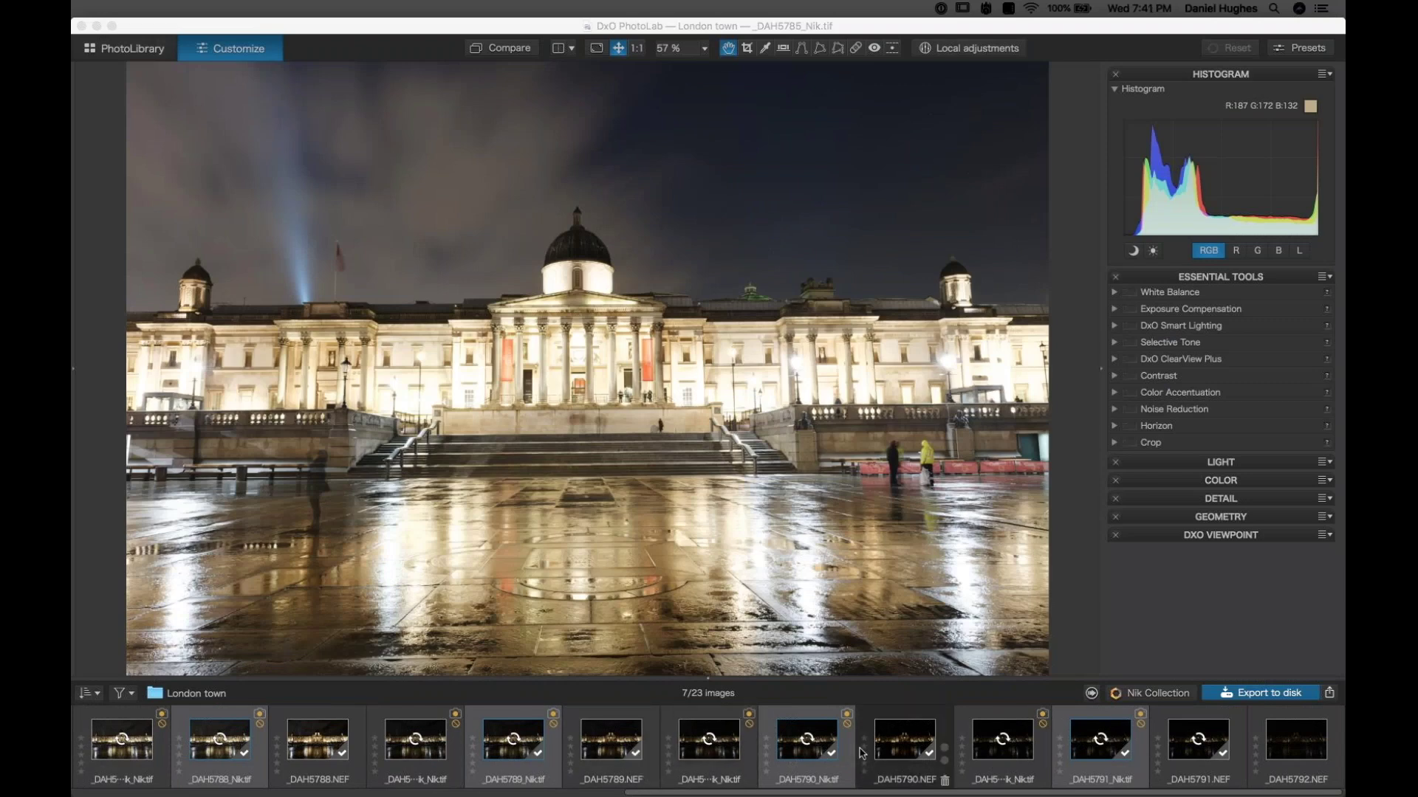
# Step: Open the saved HDR image _DAH5785_Nik_Nik_HDR.tif at the start of the London town filmstrip
pyautogui.hscroll(-10, 861, 753)
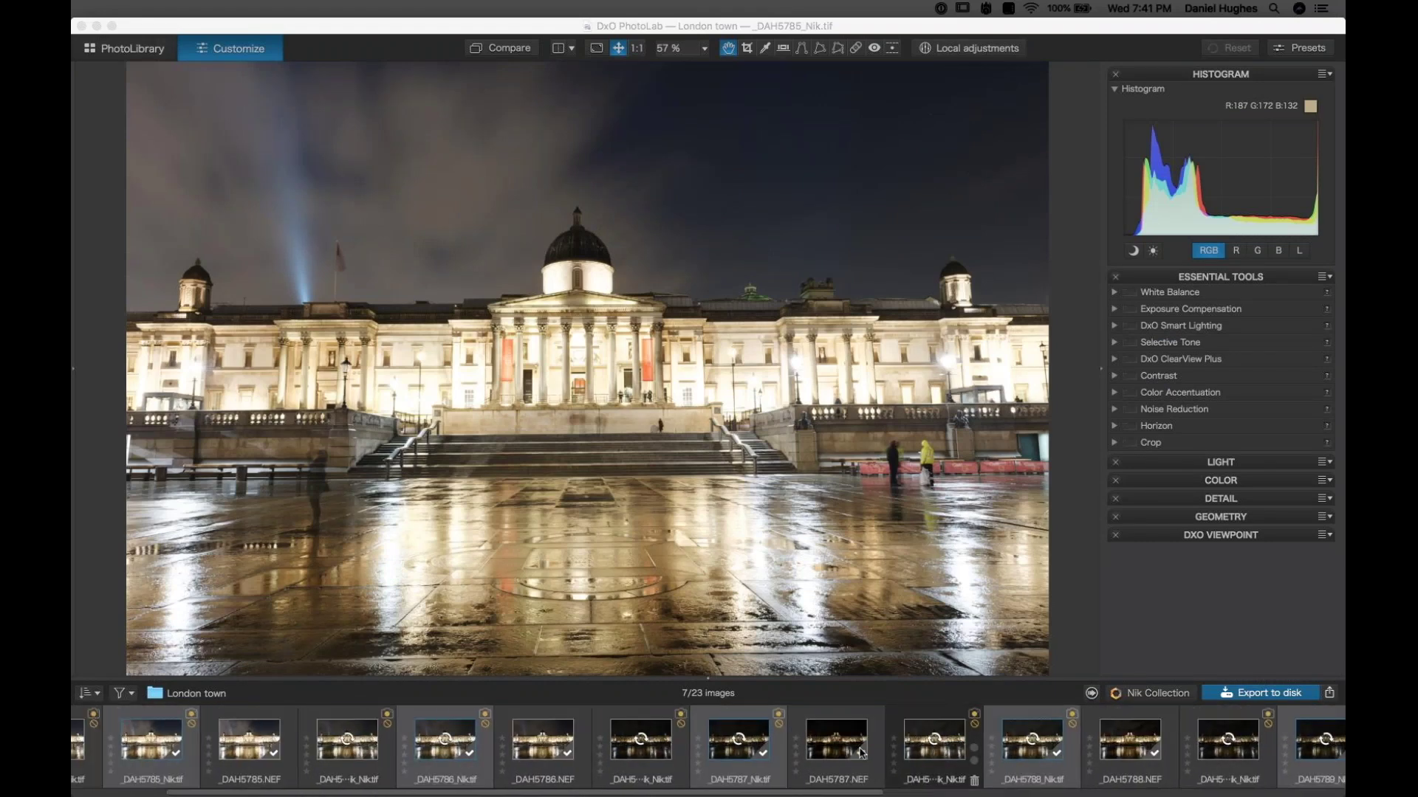
pyautogui.hscroll(-3, 860, 753)
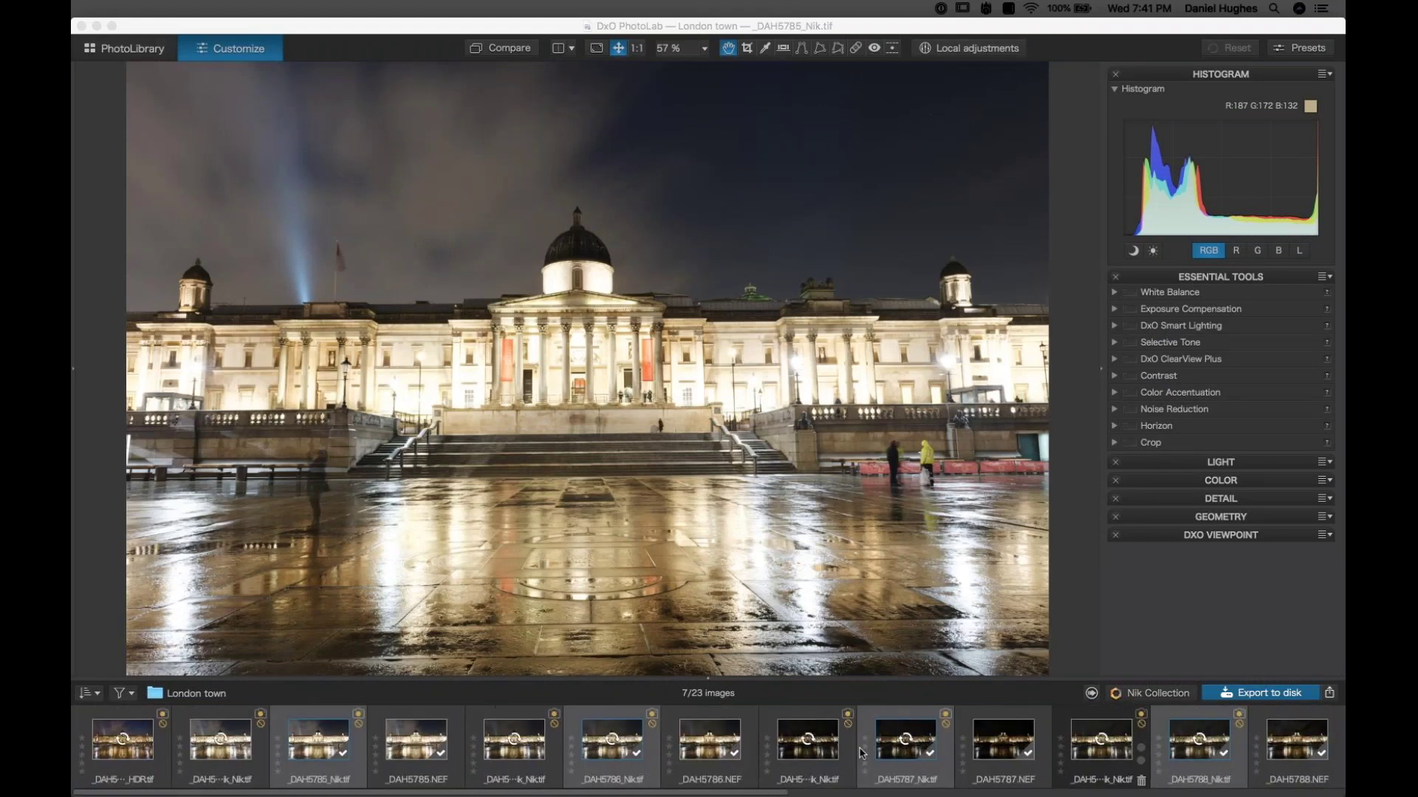
pyautogui.click(94, 753)
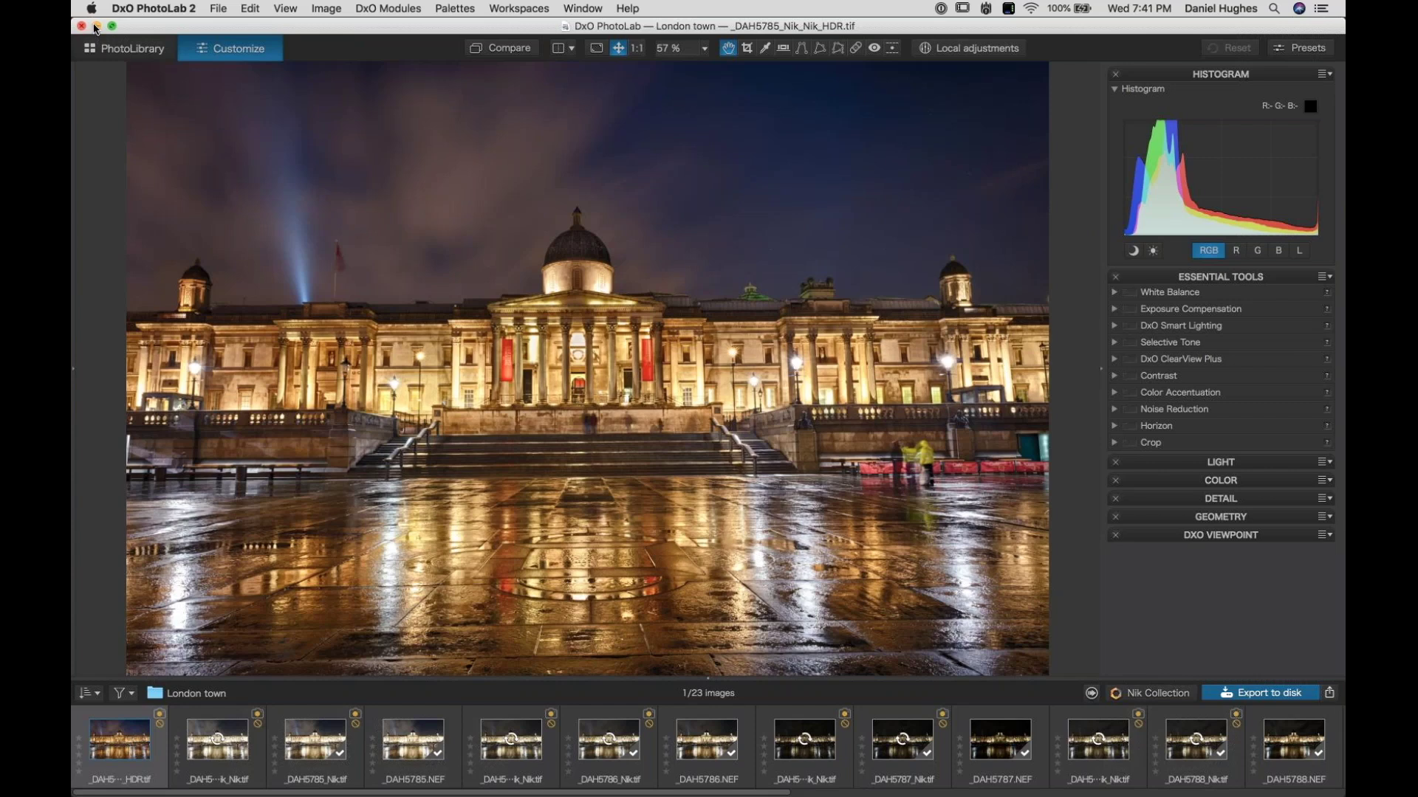
# Step: Minimise DxO PhotoLab, switch to Photoshop, and collapse every Selective Tool group except HDR Efex Pro 2
pyautogui.click(96, 26)
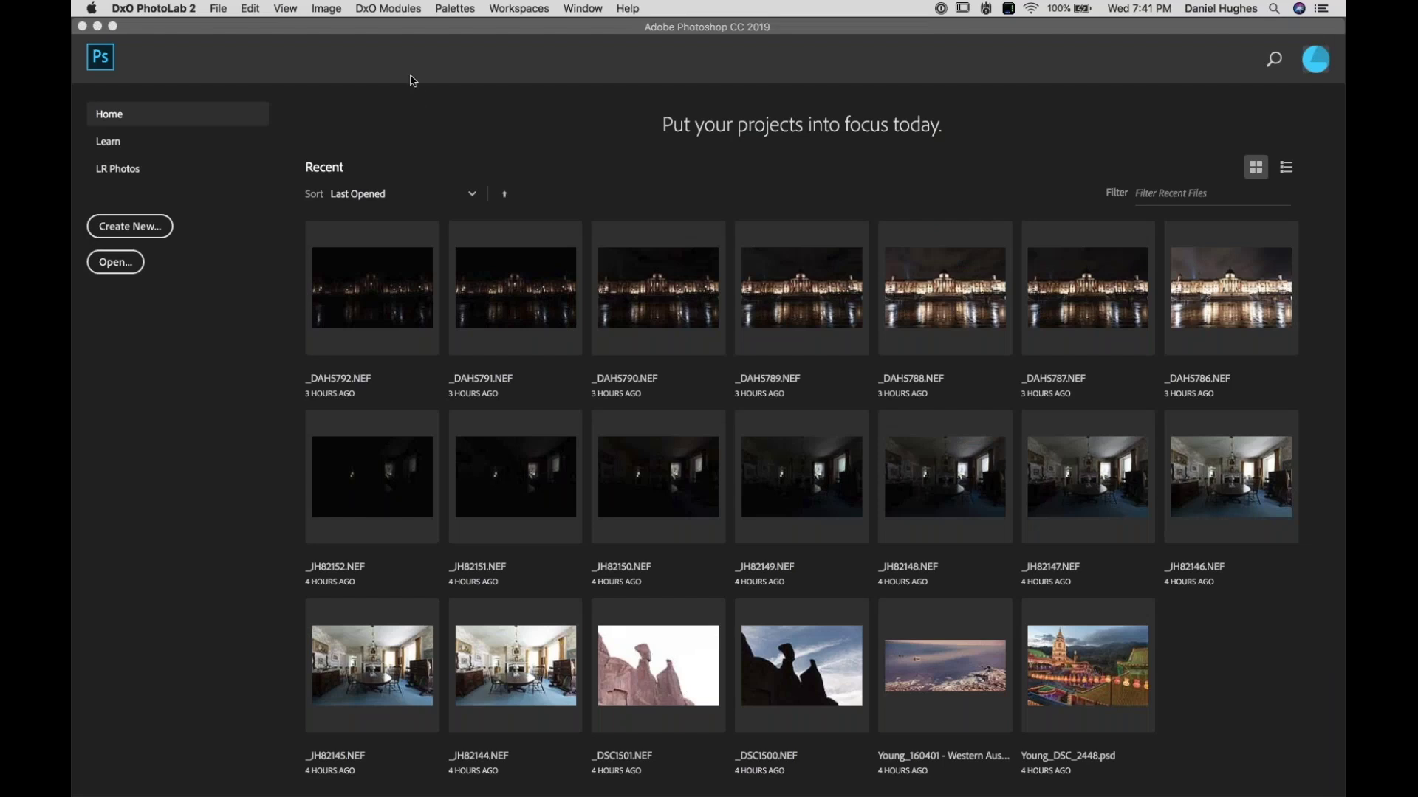
pyautogui.click(394, 27)
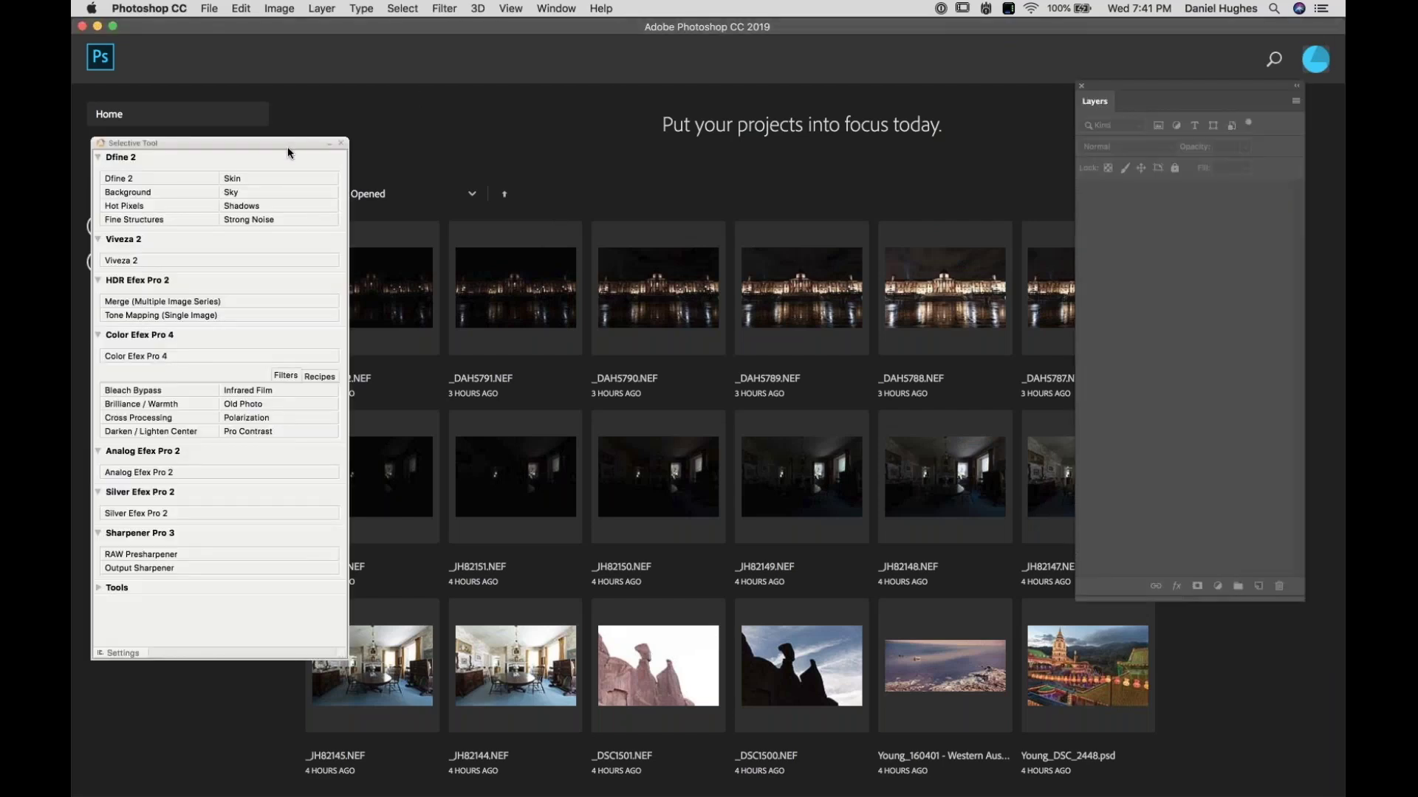
pyautogui.moveTo(537, 109); pyautogui.dragTo(566, 132)
pyautogui.click(412, 318)
pyautogui.click(412, 334)
pyautogui.click(416, 349)
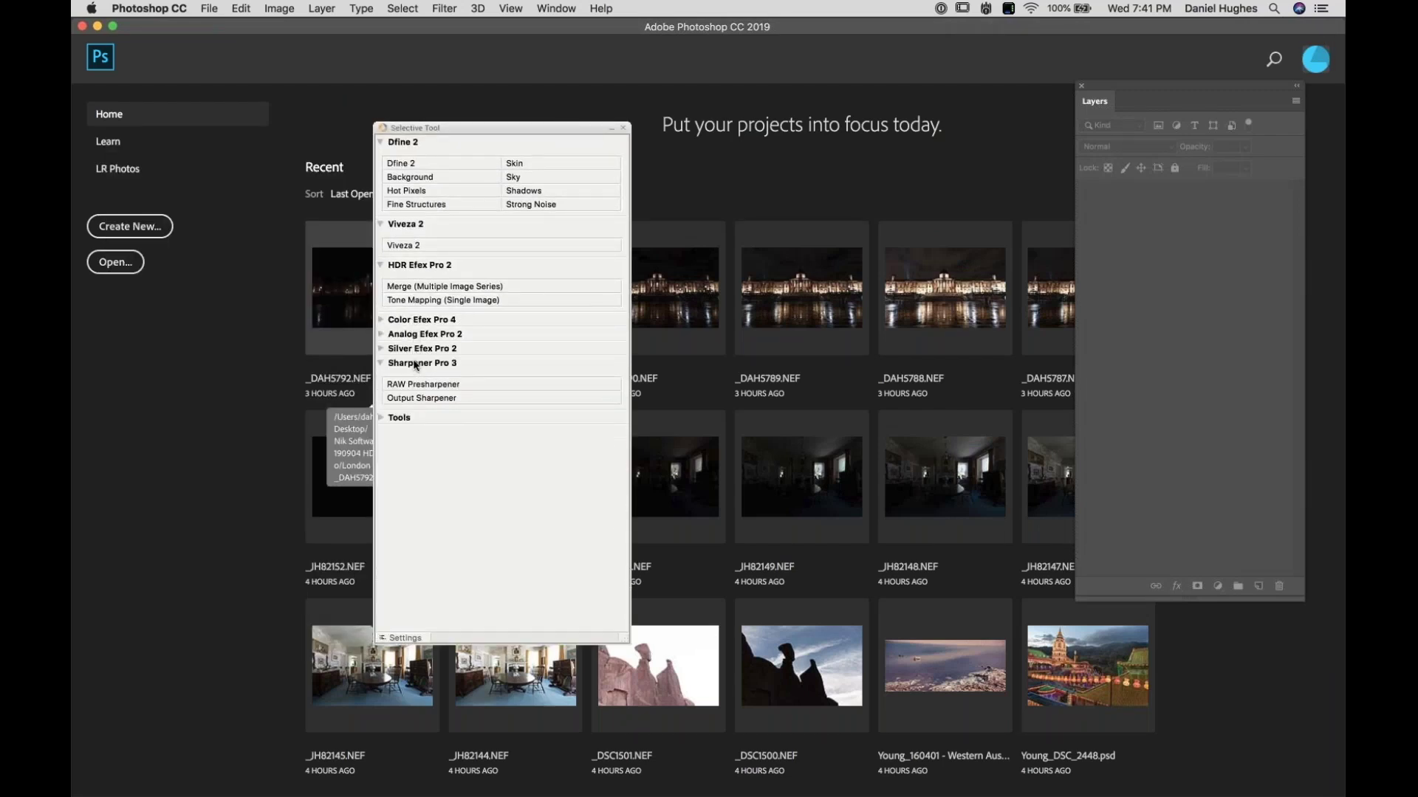
pyautogui.click(414, 362)
pyautogui.click(399, 224)
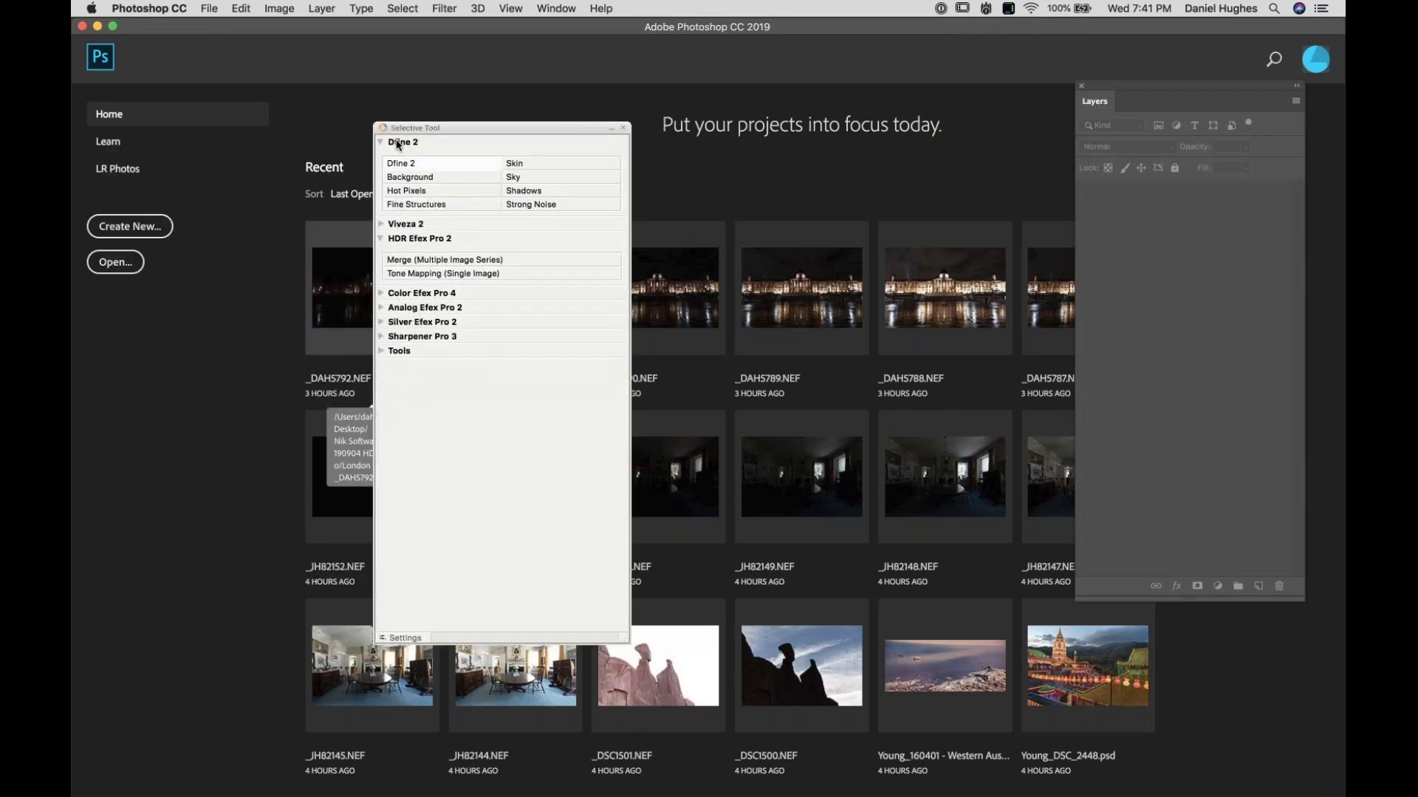
pyautogui.click(401, 141)
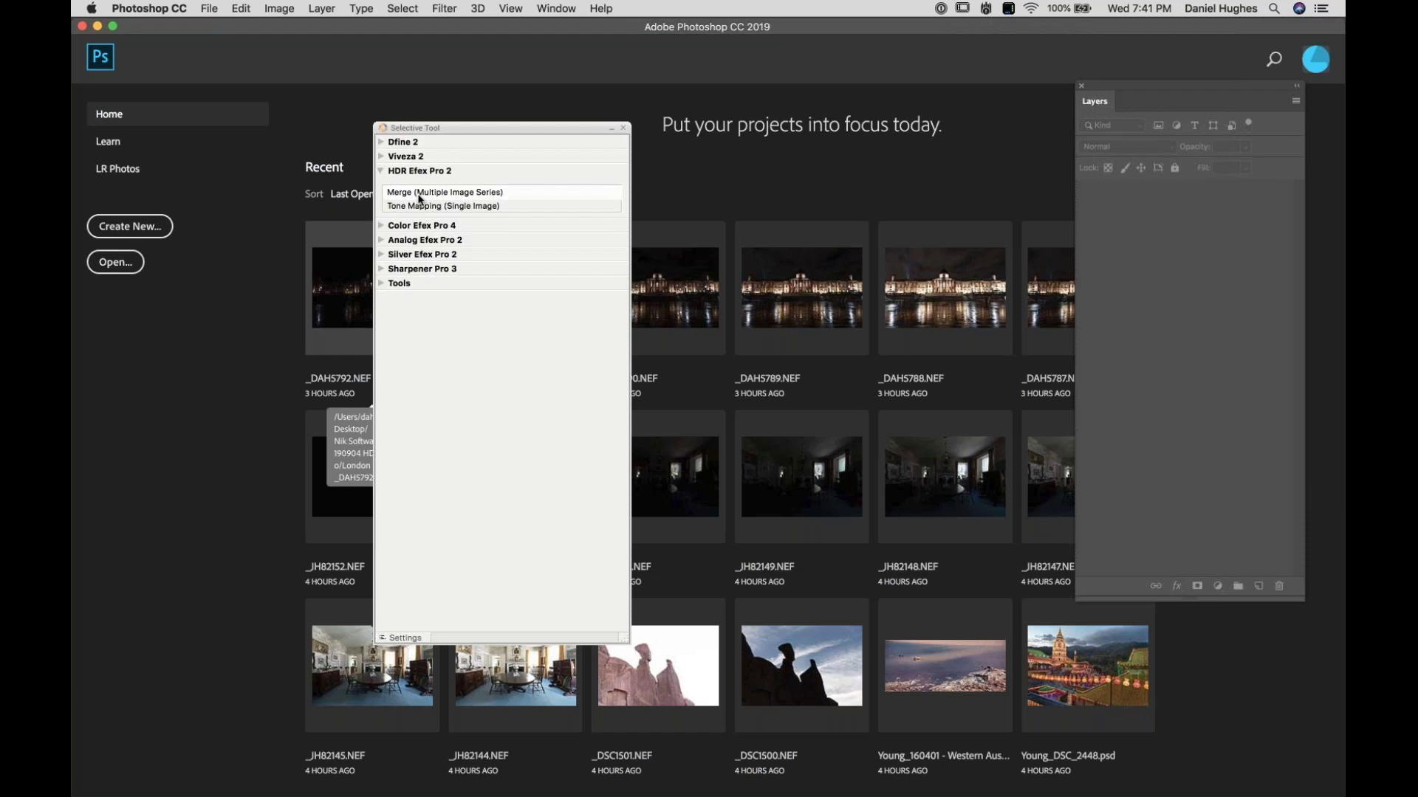
# Step: Start an HDR Efex Pro 2 merge of a multiple image series and browse the Old INterior folder for source files
pyautogui.click(418, 194)
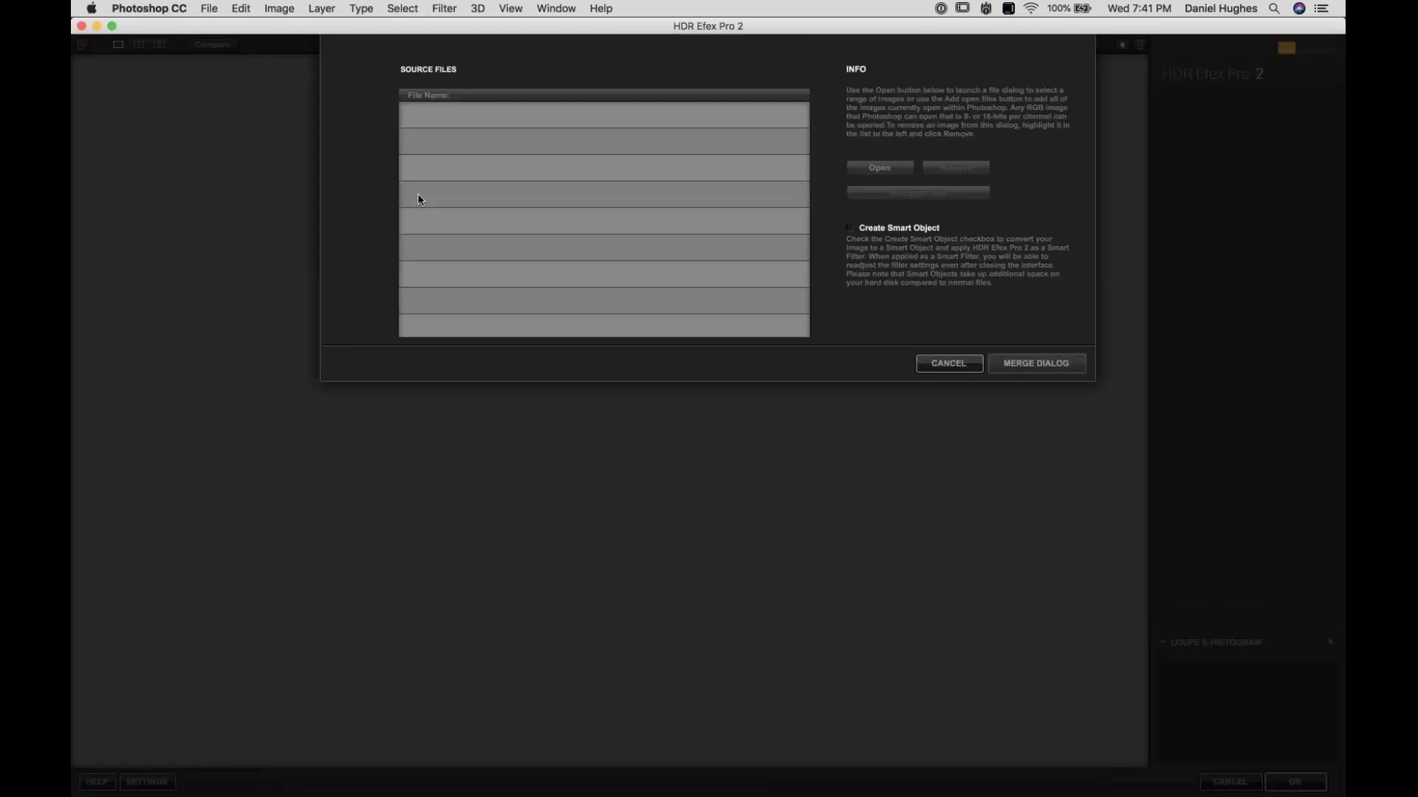
pyautogui.click(888, 170)
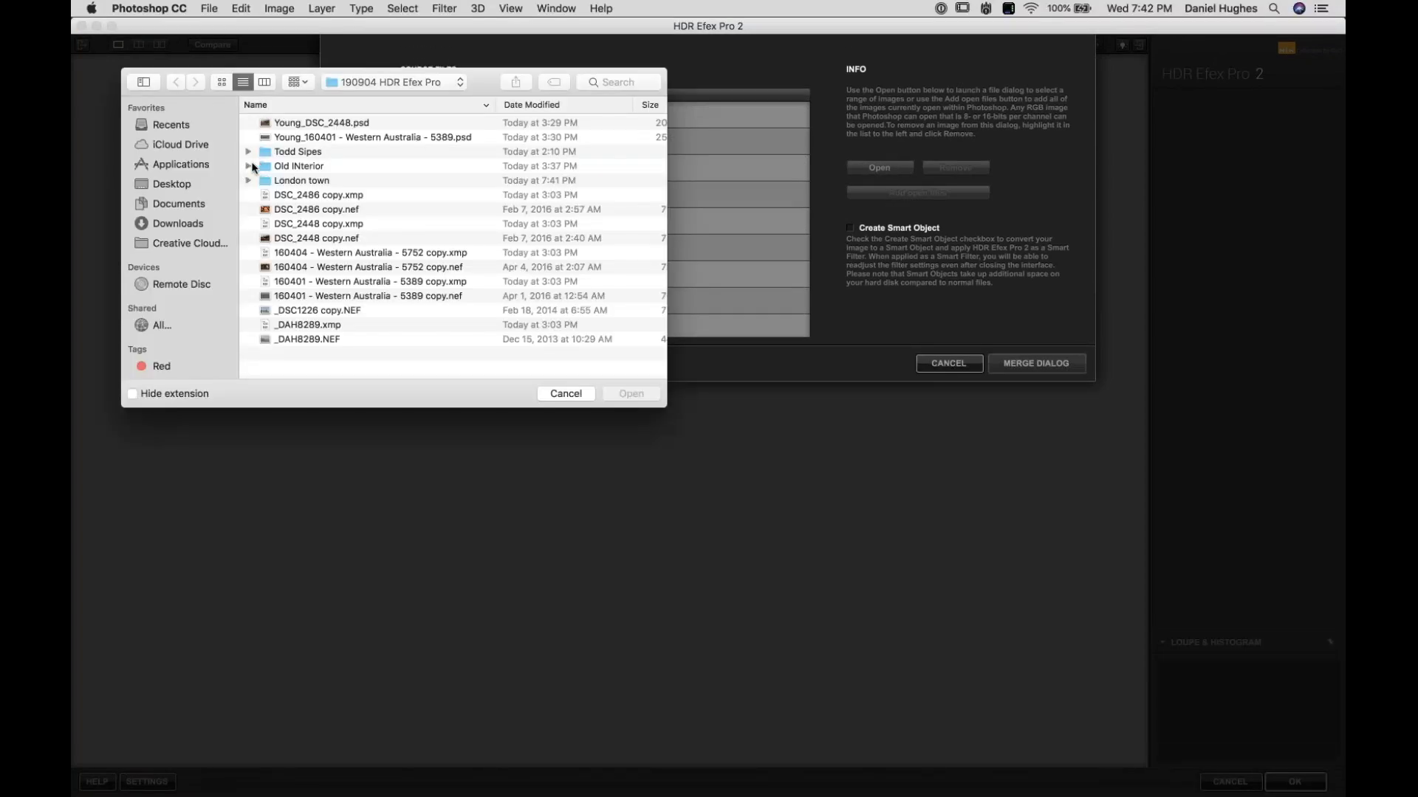
pyautogui.click(250, 166)
# Step: Load the nine raw exposures _JH82144.NEF to _JH82152.NEF as source files and proceed to the merge dialog
pyautogui.click(282, 197)
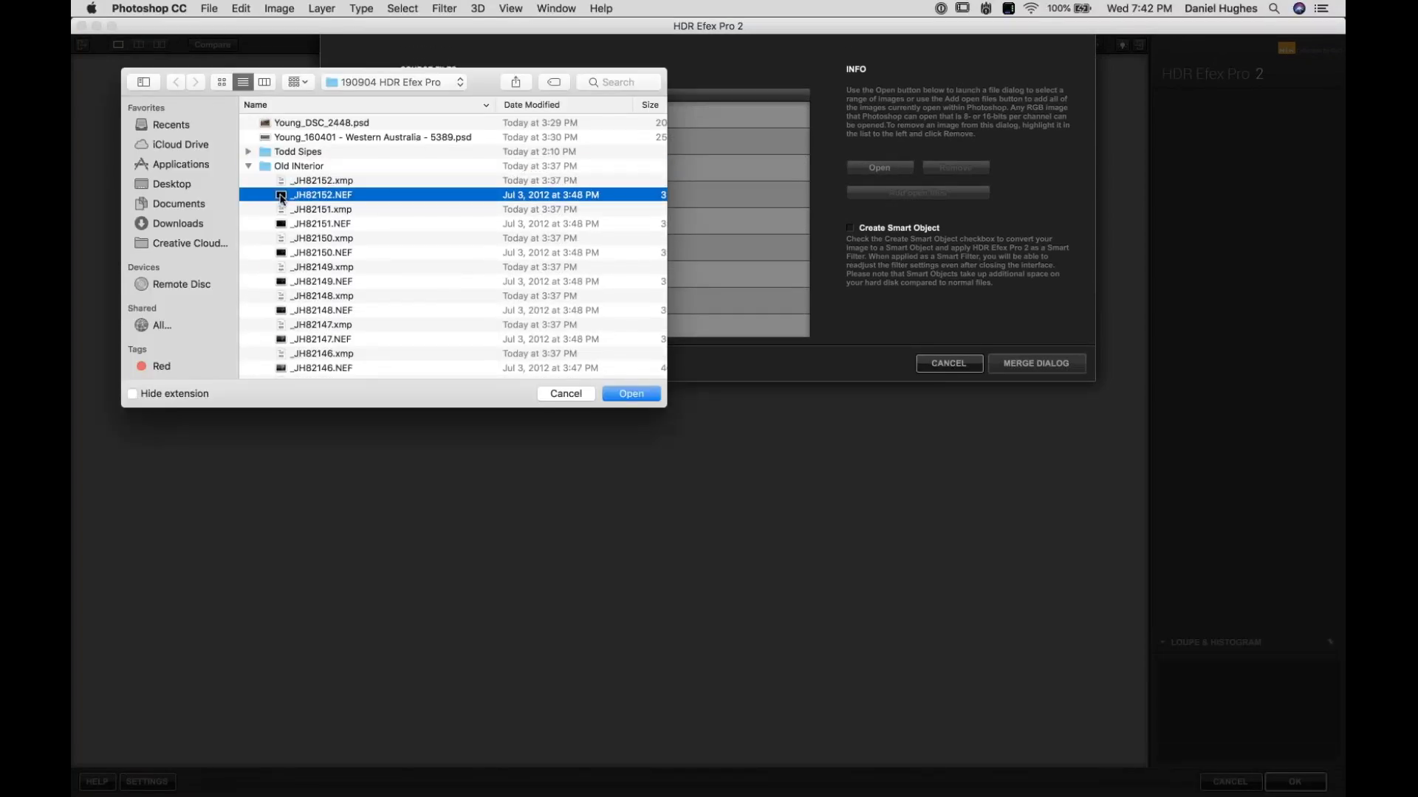
pyautogui.keyDown('super'); pyautogui.click(315, 224); pyautogui.keyUp('super')
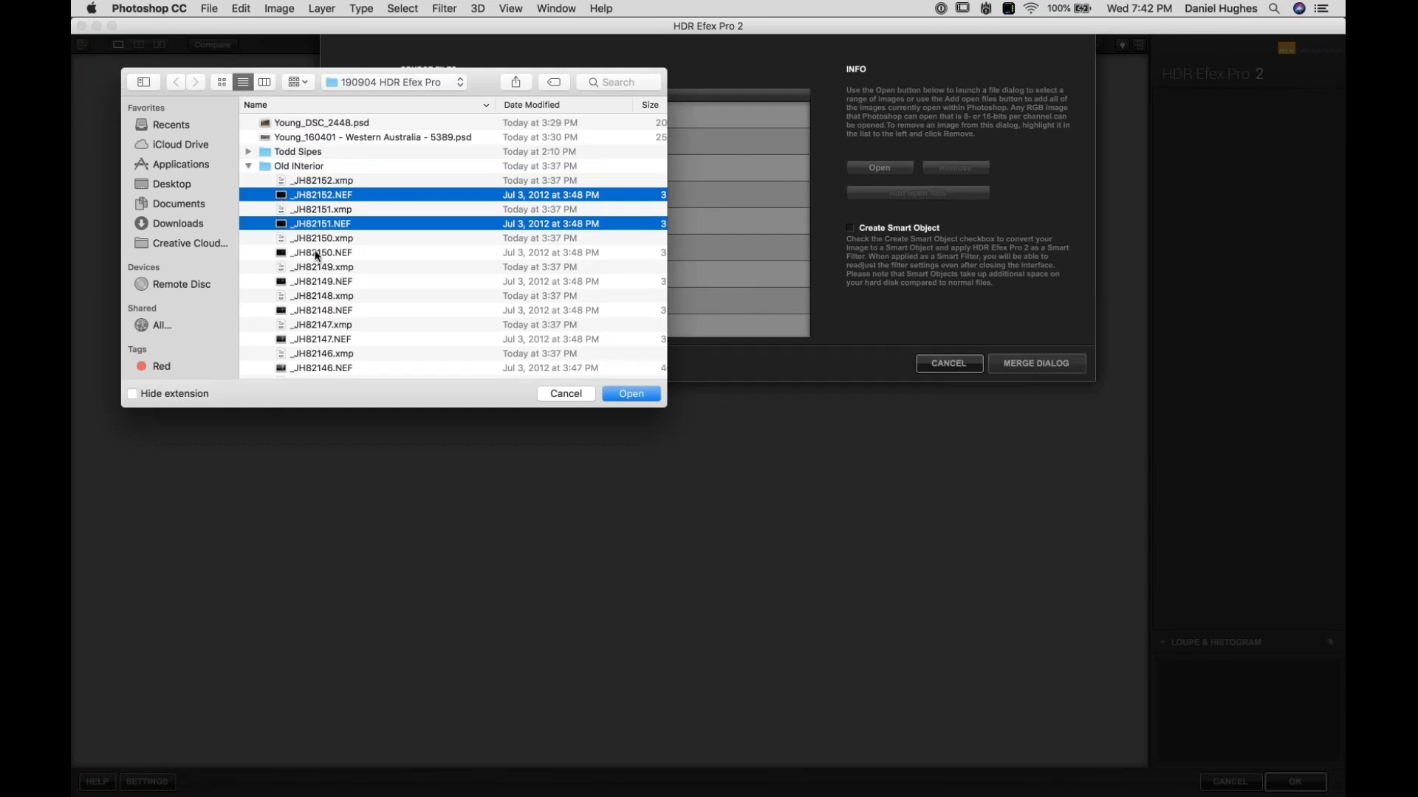
pyautogui.keyDown('super'); pyautogui.click(317, 253); pyautogui.keyUp('super')
pyautogui.keyDown('super'); pyautogui.click(317, 282); pyautogui.keyUp('super')
pyautogui.keyDown('super'); pyautogui.click(319, 311); pyautogui.keyUp('super')
pyautogui.scroll(-5, 319, 311)
pyautogui.keyDown('super'); pyautogui.click(316, 261); pyautogui.keyUp('super')
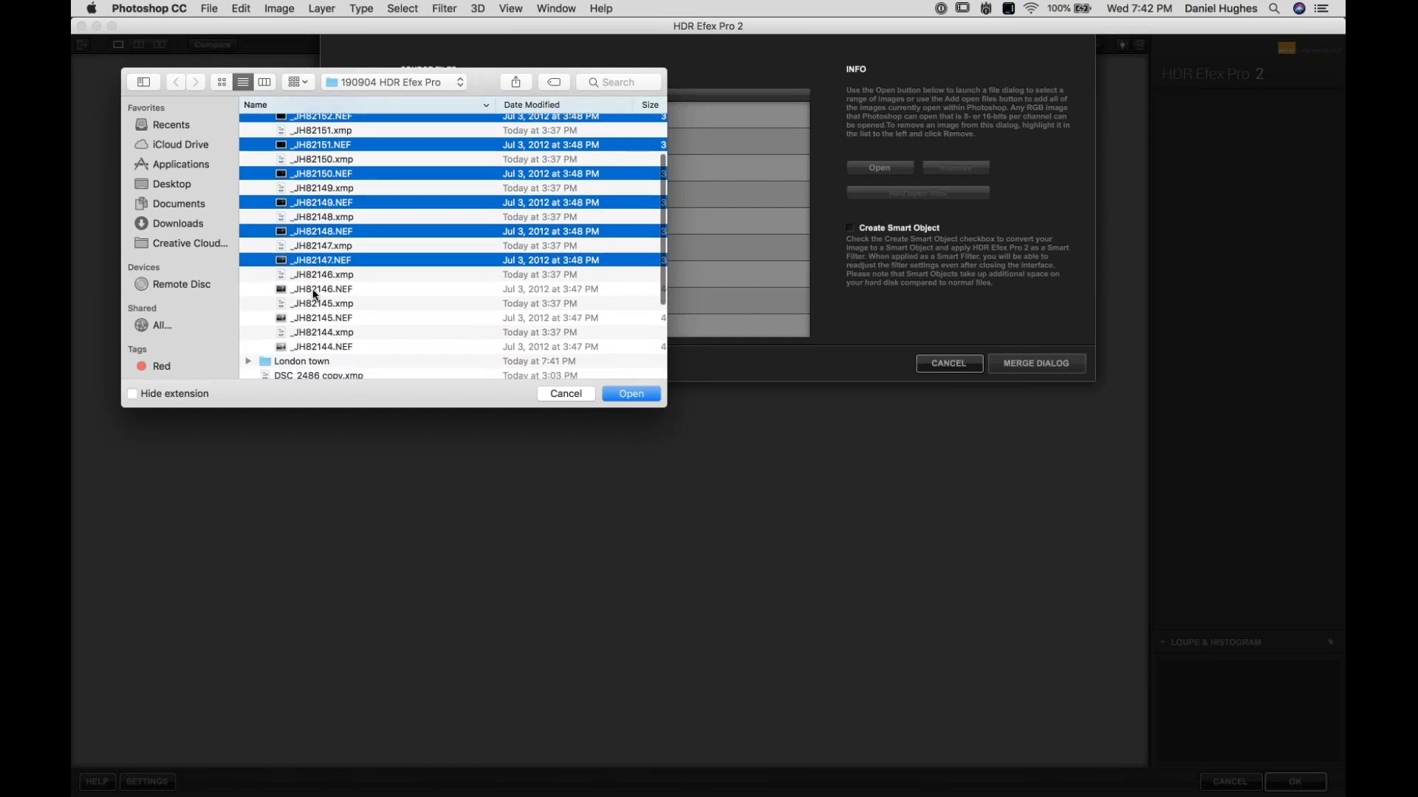
pyautogui.keyDown('super'); pyautogui.click(313, 290); pyautogui.keyUp('super')
pyautogui.keyDown('super'); pyautogui.click(318, 318); pyautogui.keyUp('super')
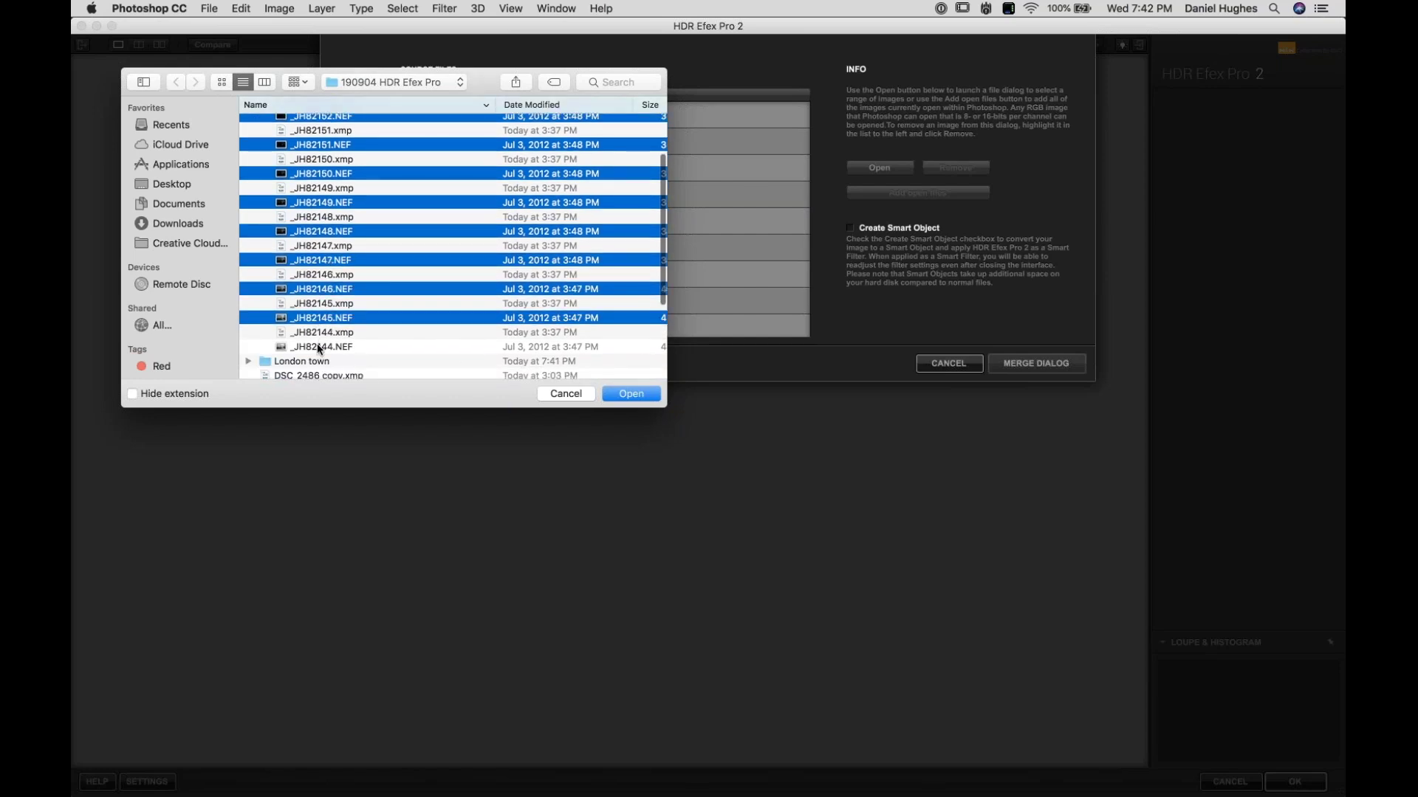
pyautogui.keyDown('super'); pyautogui.click(320, 347); pyautogui.keyUp('super')
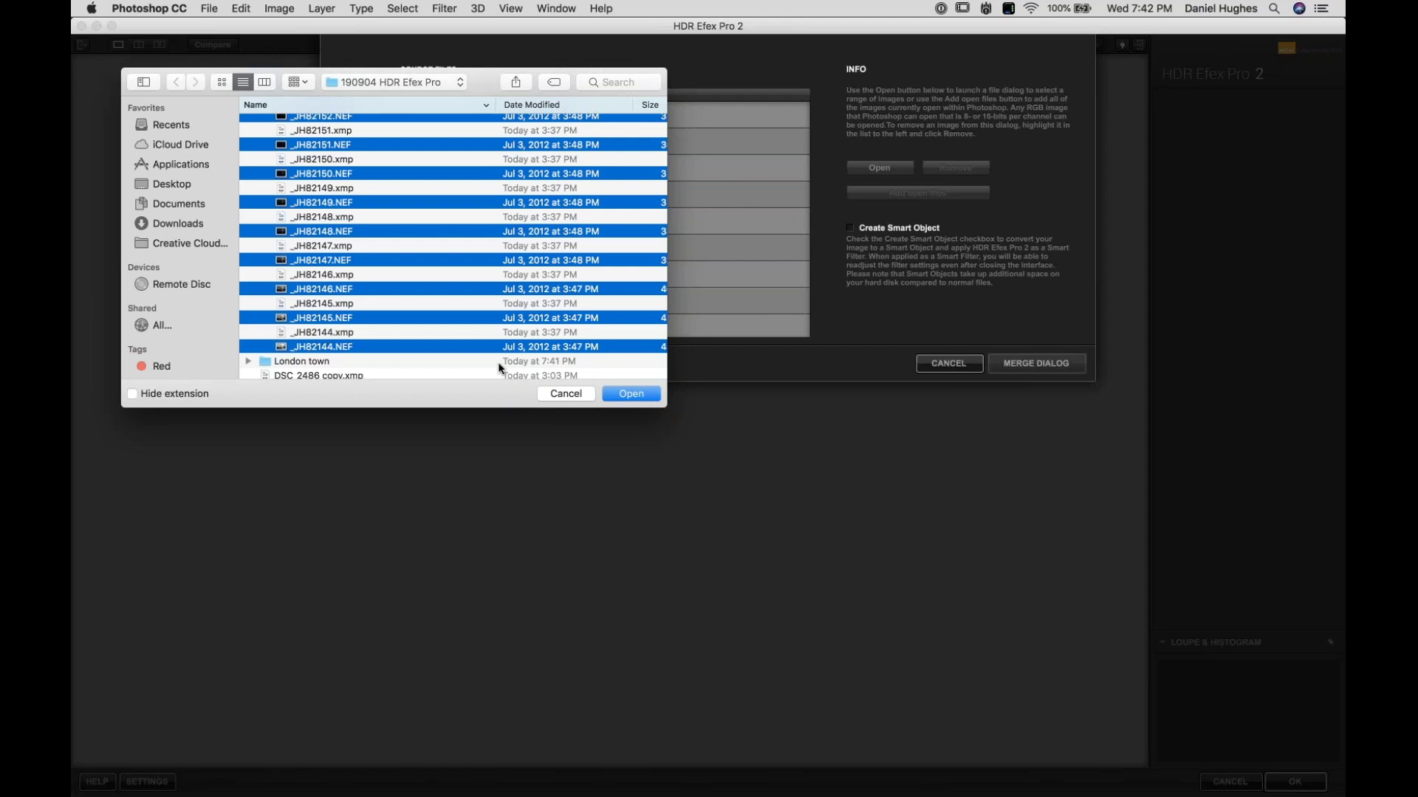
pyautogui.click(642, 399)
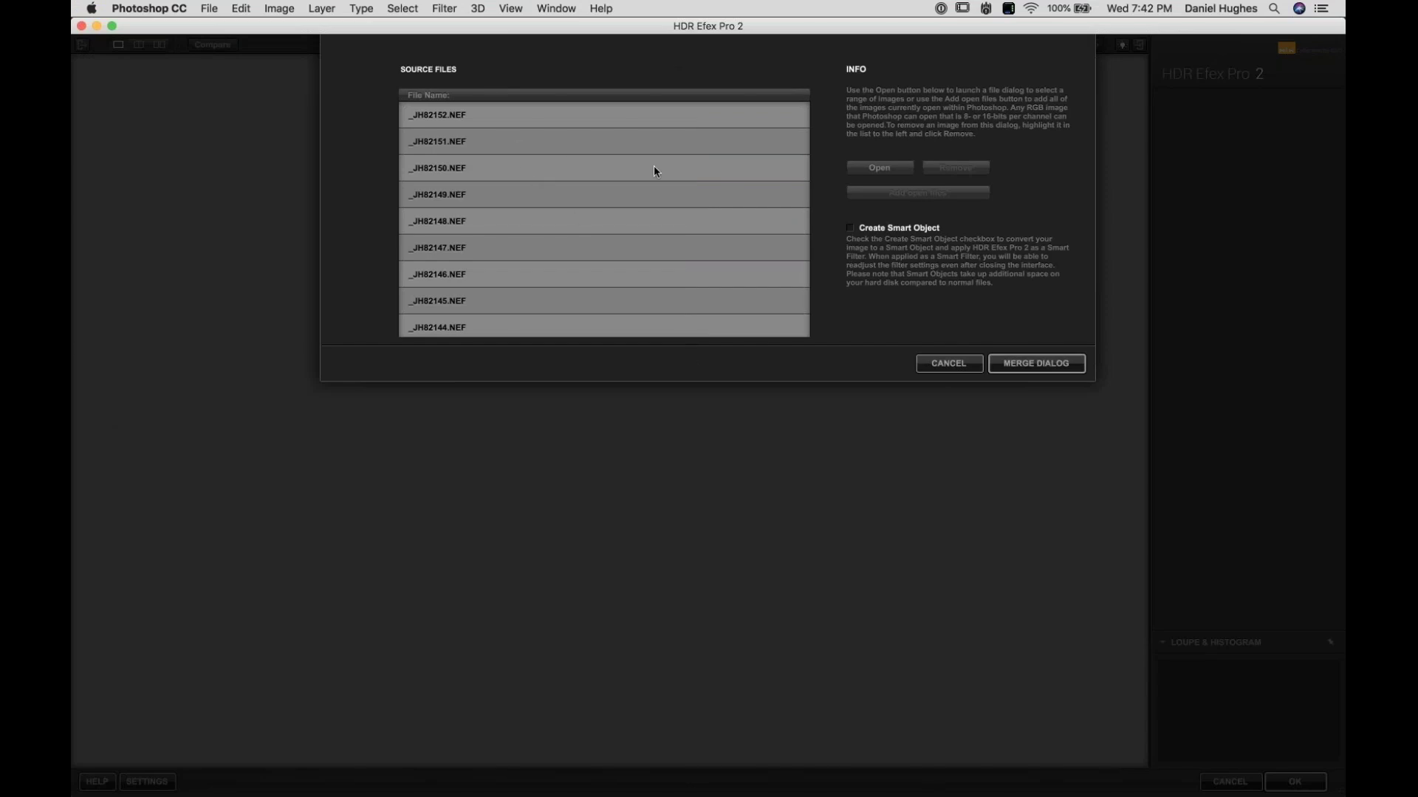
pyautogui.click(1036, 367)
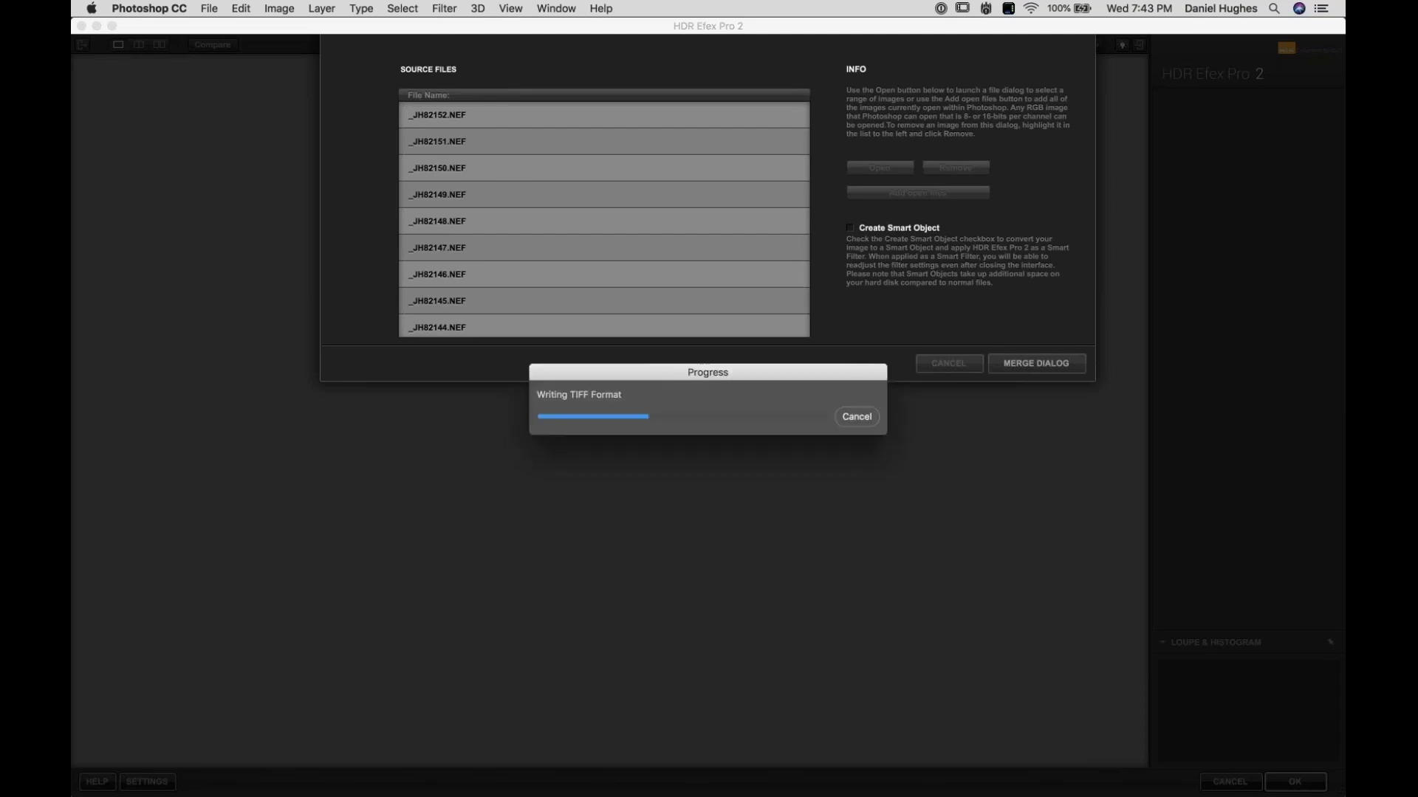
# Step: Move the merge dialog aside and switch to the GoToMeeting session
pyautogui.moveTo(1098, 786)
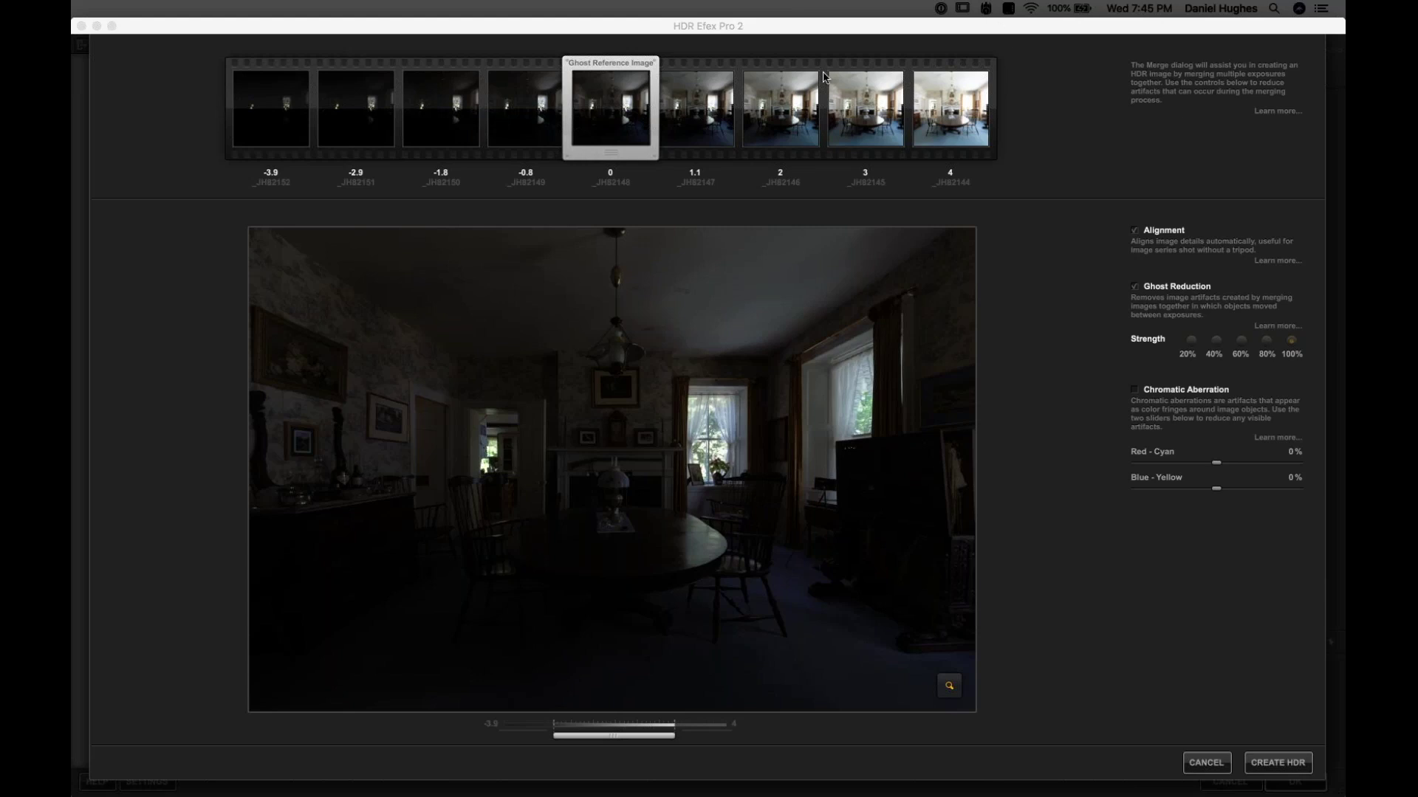
pyautogui.moveTo(1003, 30); pyautogui.dragTo(753, 98)
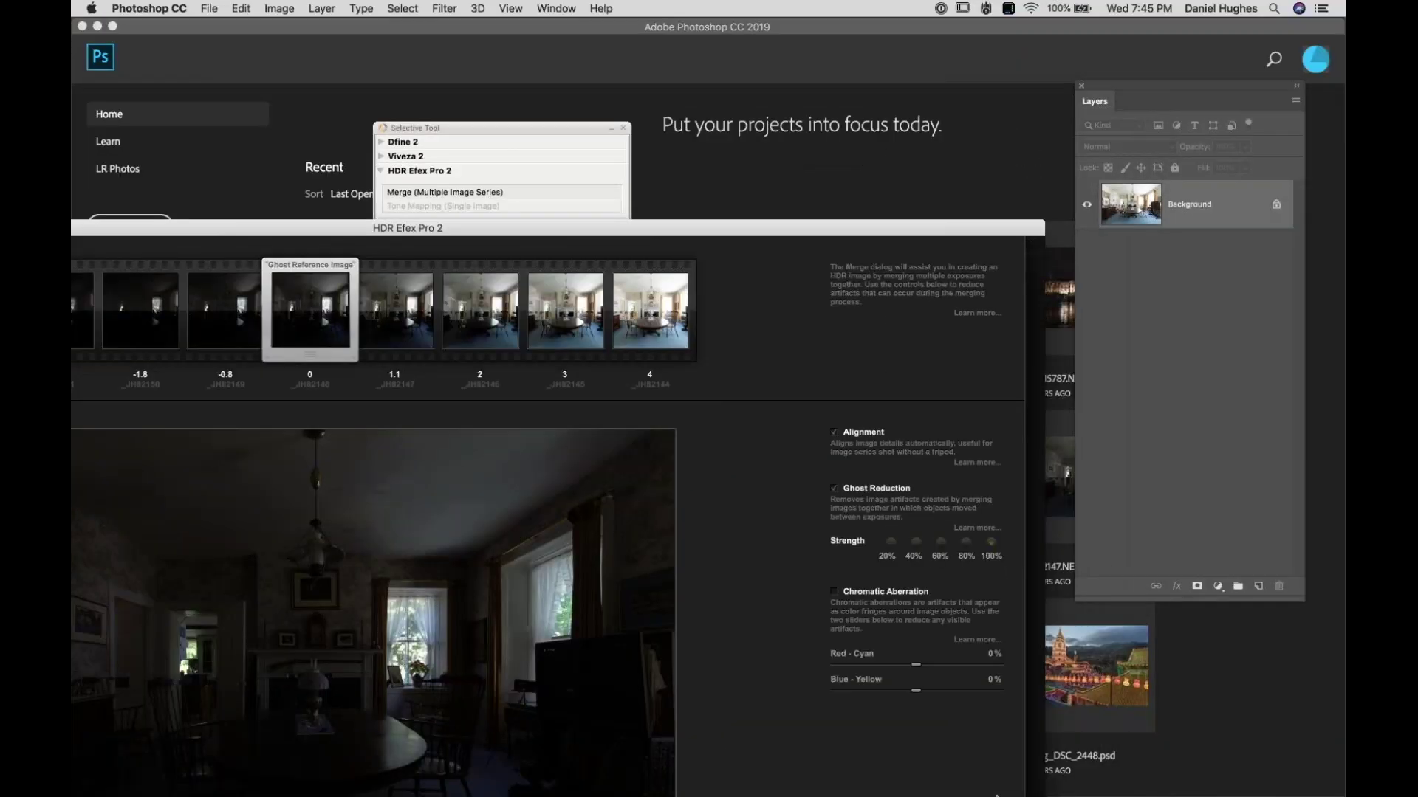
pyautogui.moveTo(1033, 779)
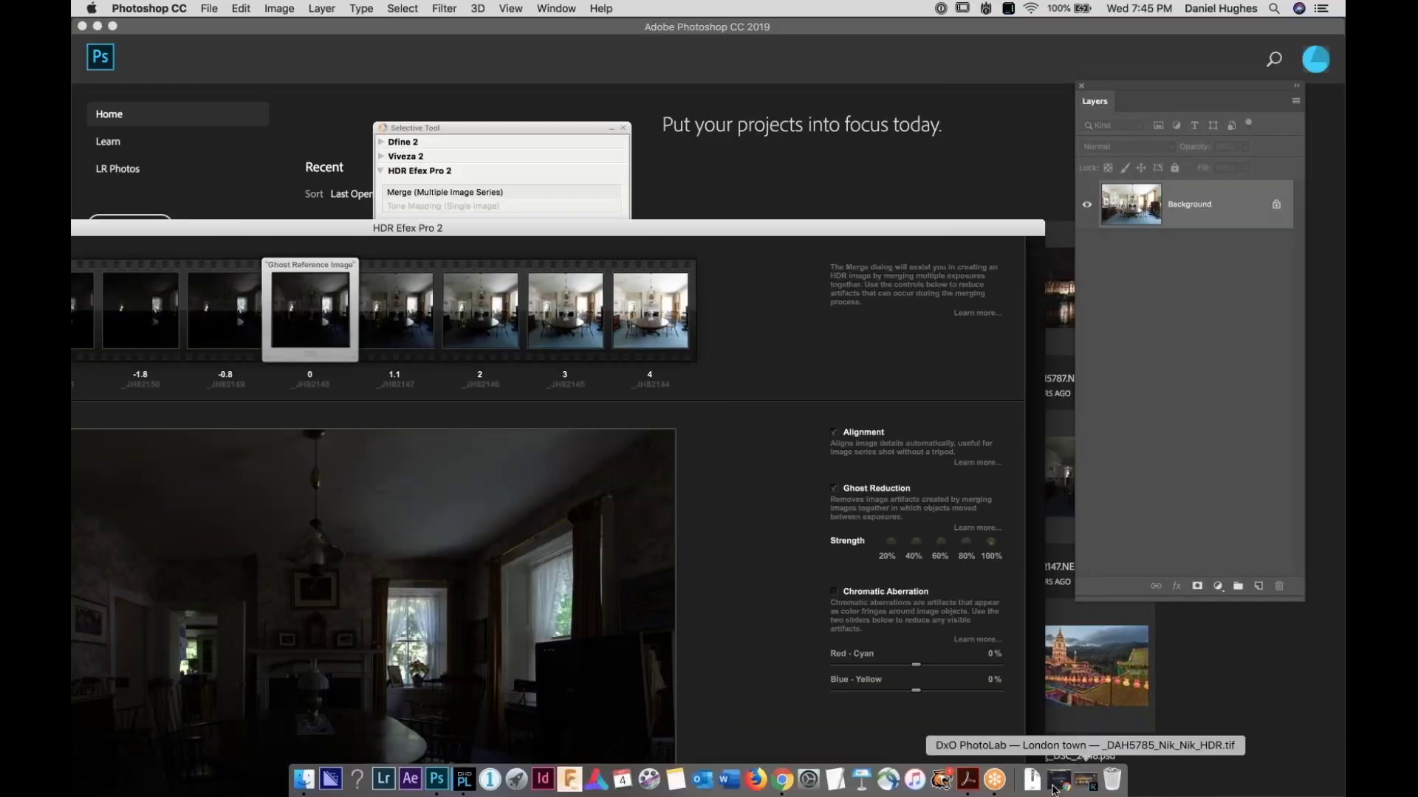
pyautogui.click(992, 782)
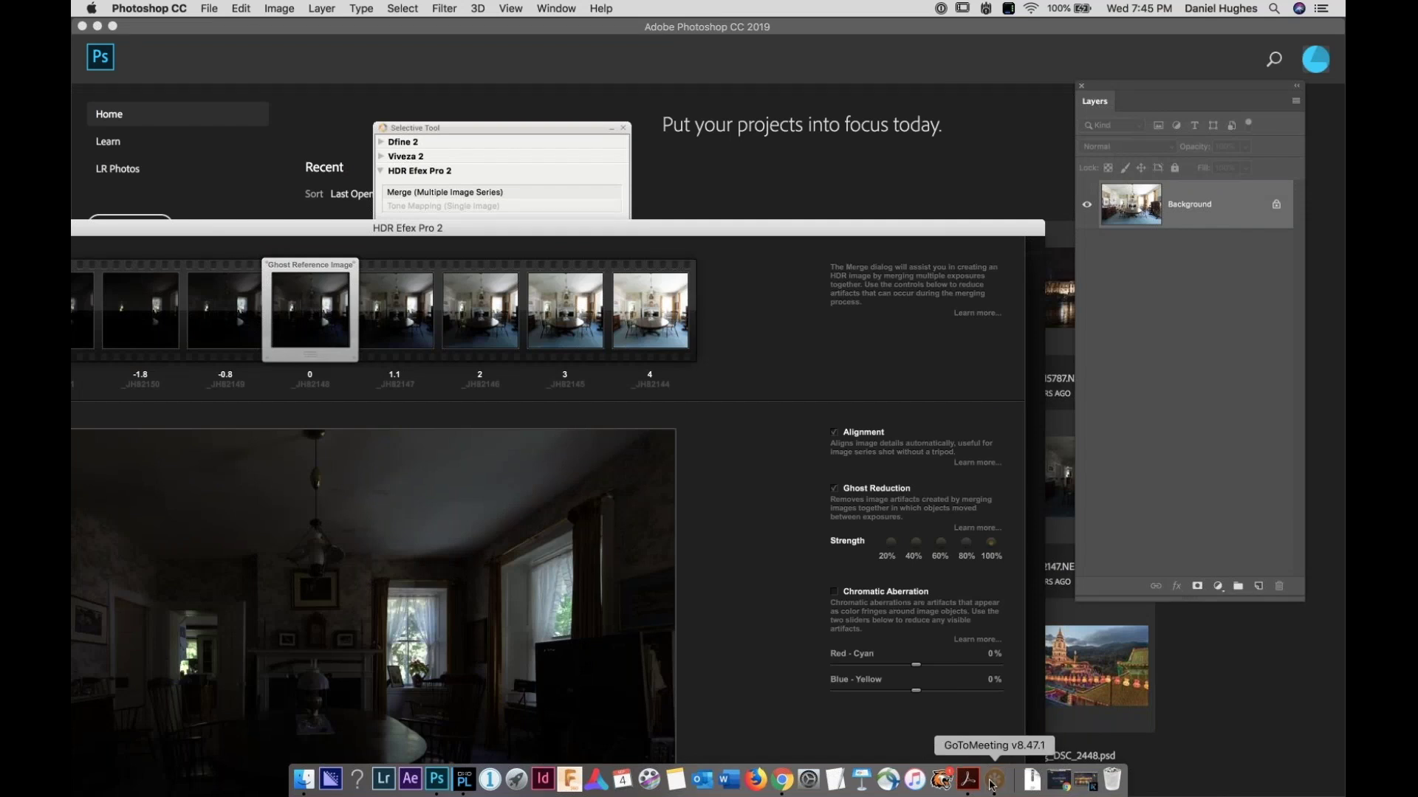
pyautogui.click(1086, 779)
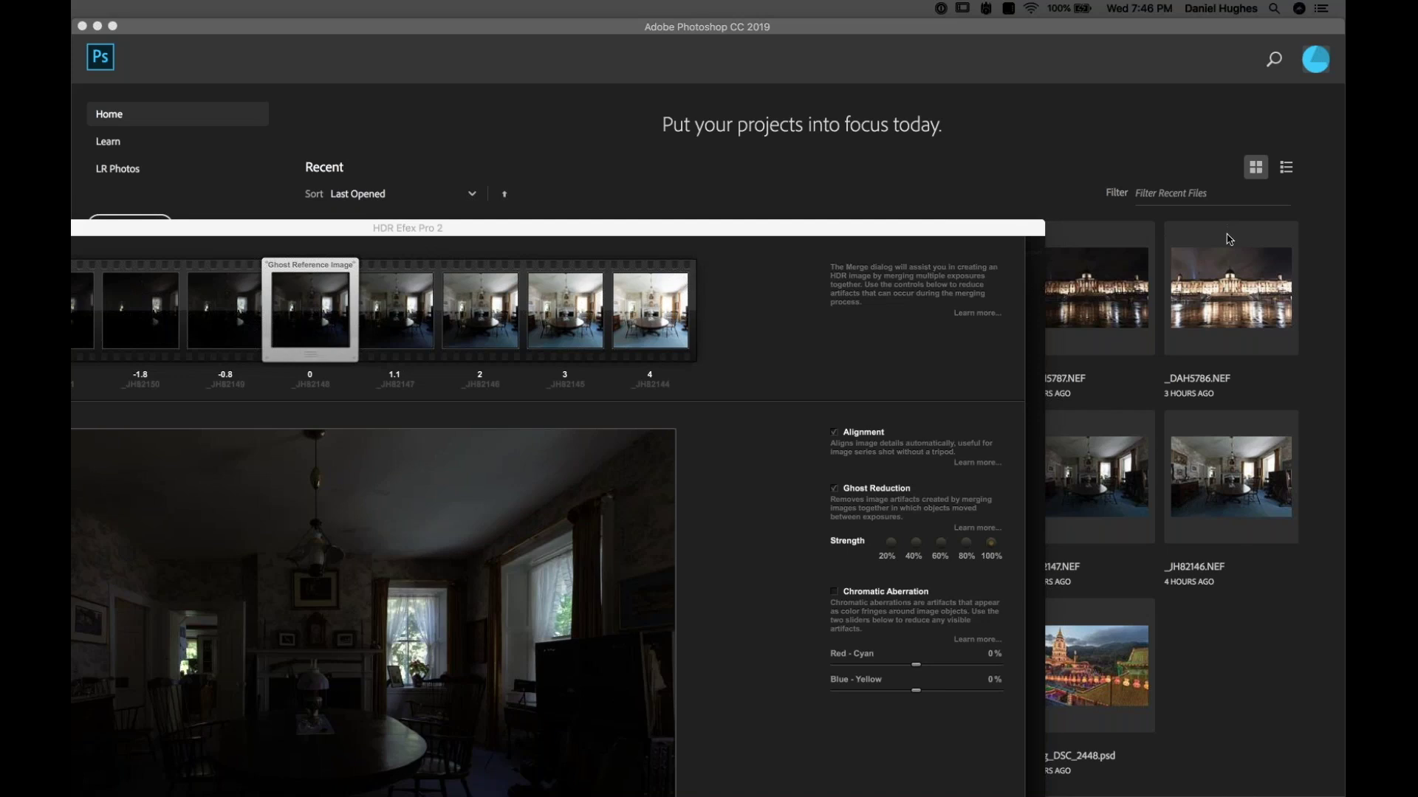
# Step: Review the sound input device in System Preferences, close the settings, and move the merge dialog back into place
pyautogui.moveTo(807, 795)
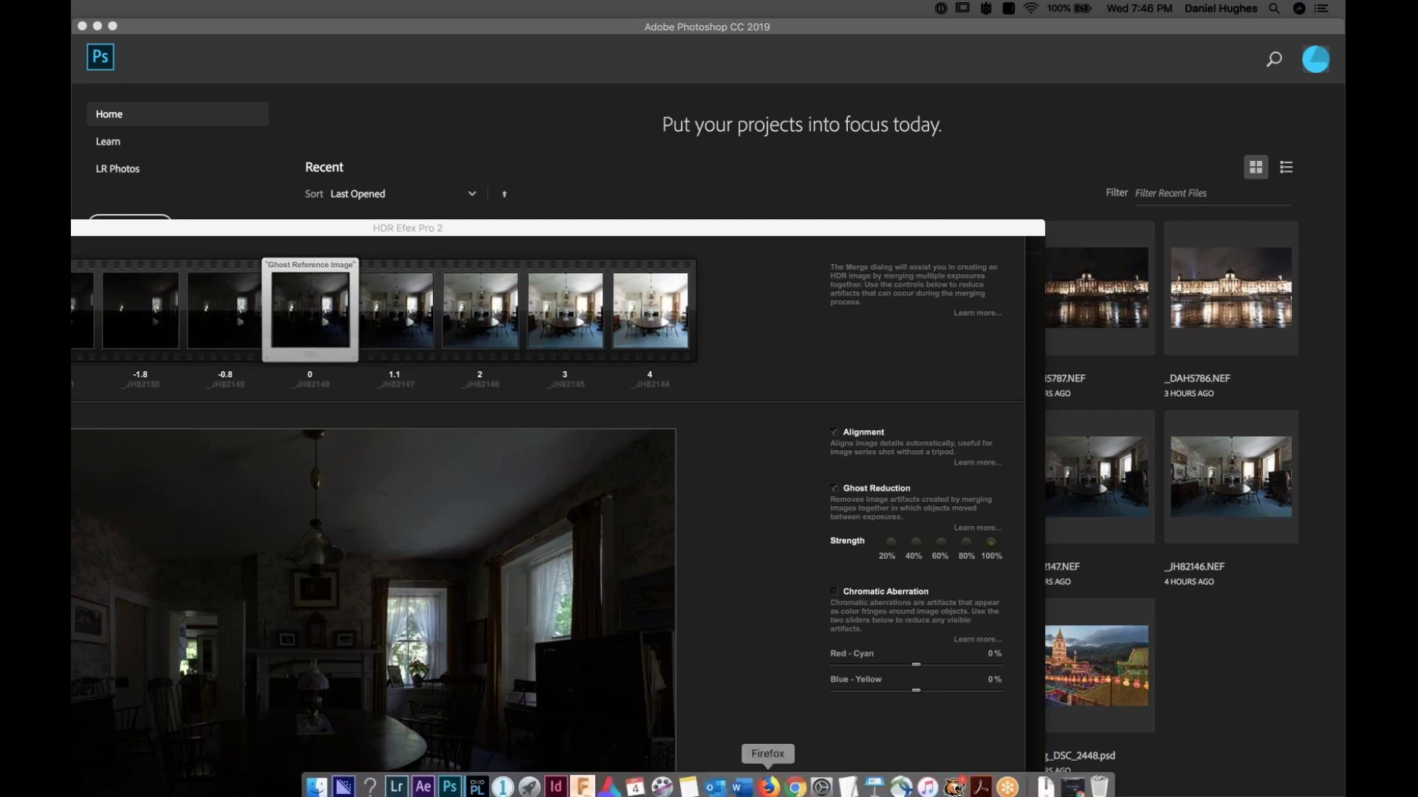
pyautogui.click(822, 782)
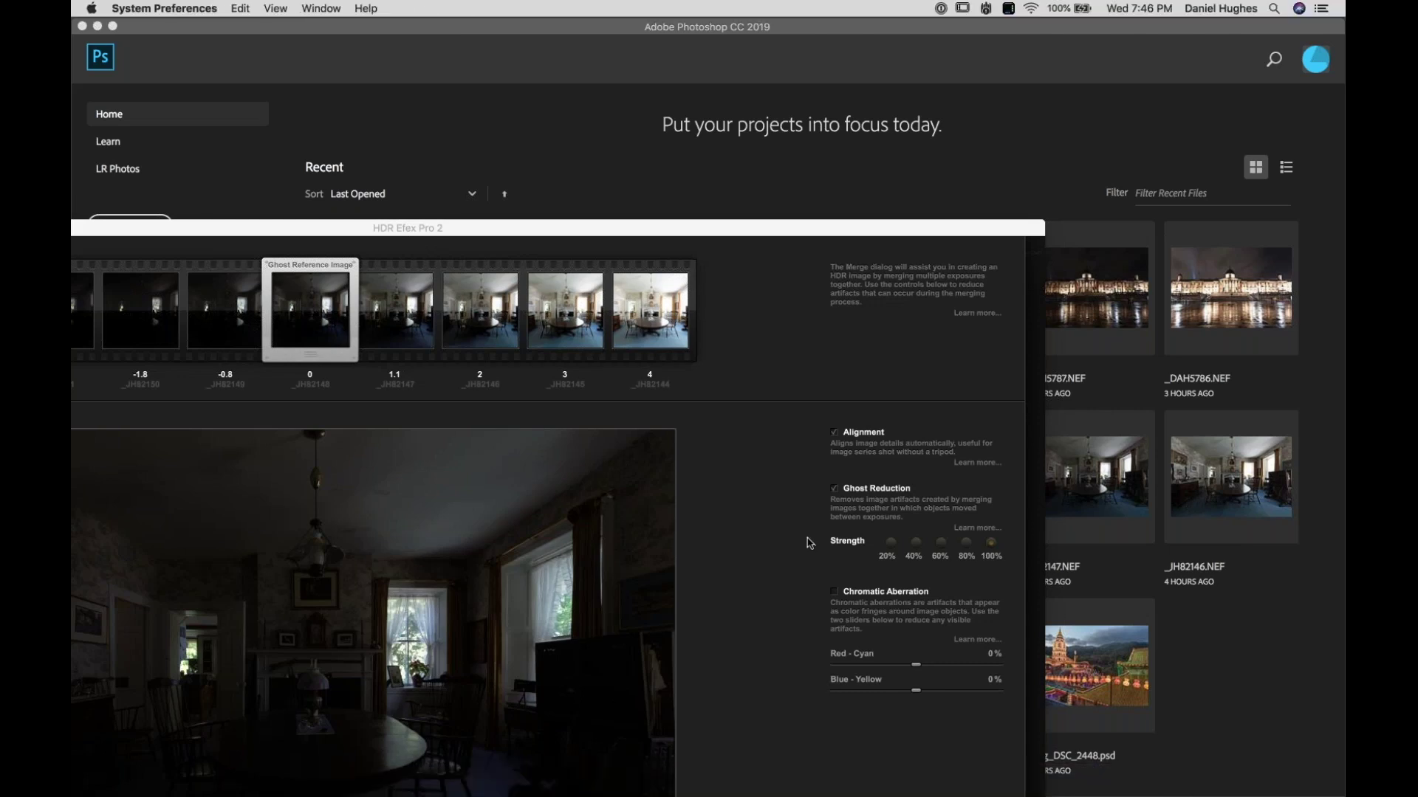
pyautogui.click(889, 406)
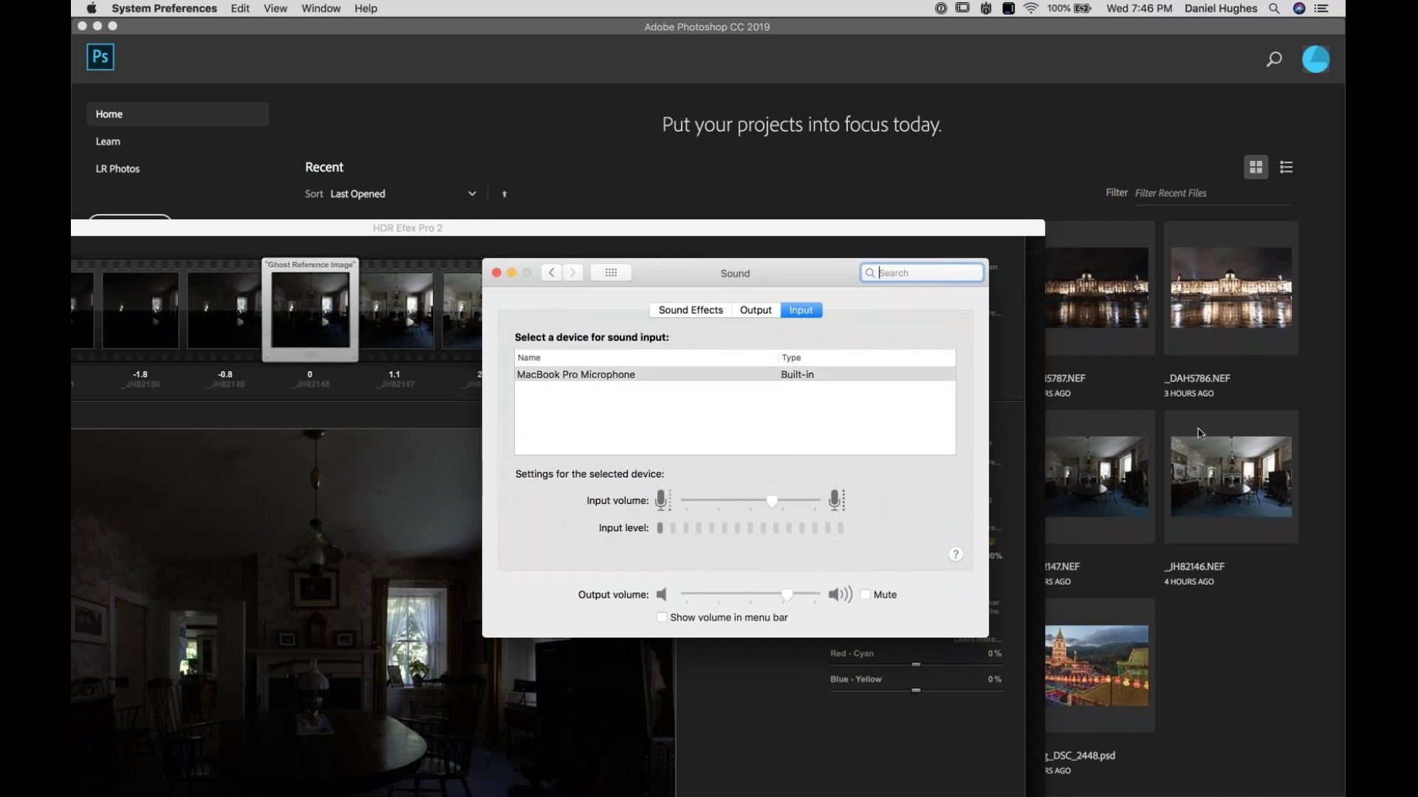
pyautogui.click(1167, 437)
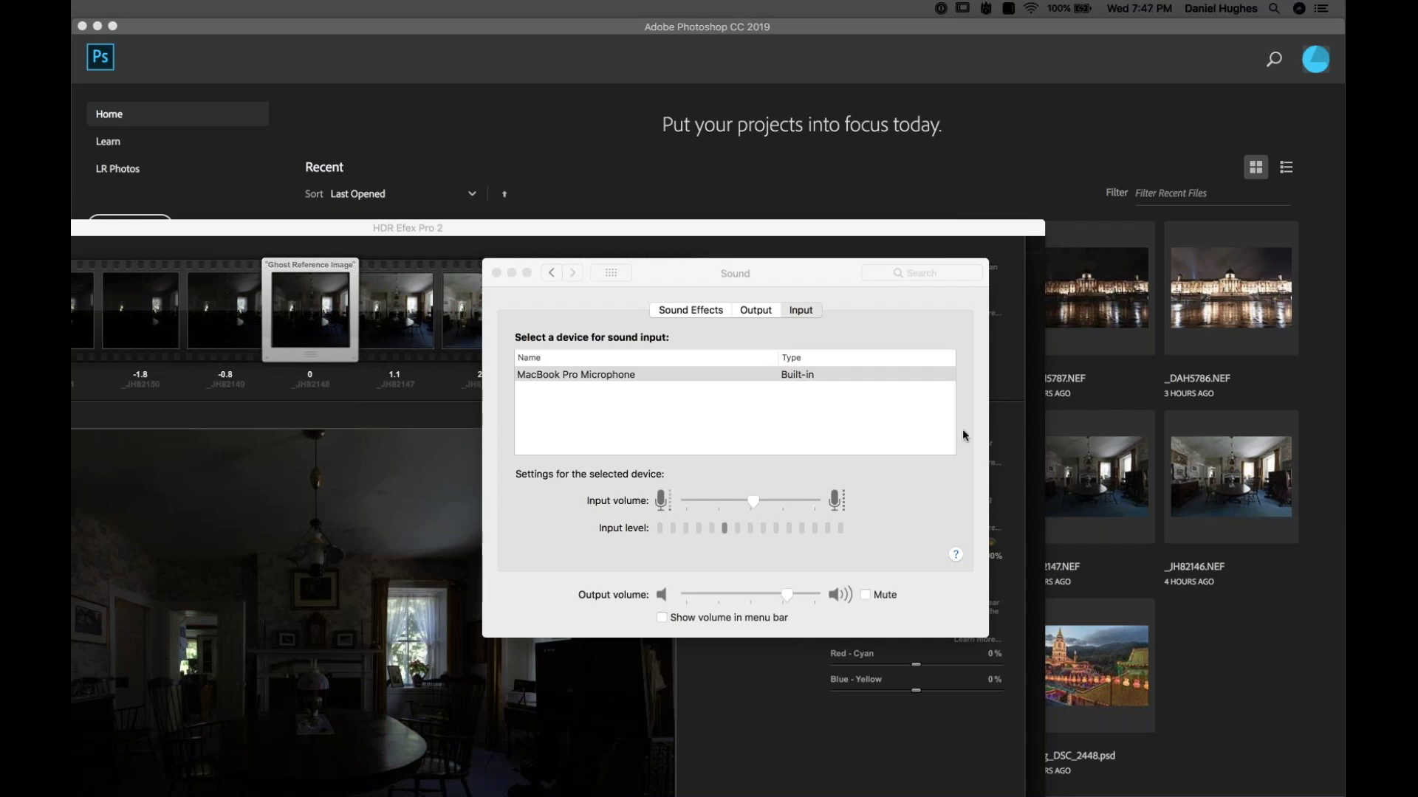
pyautogui.click(714, 430)
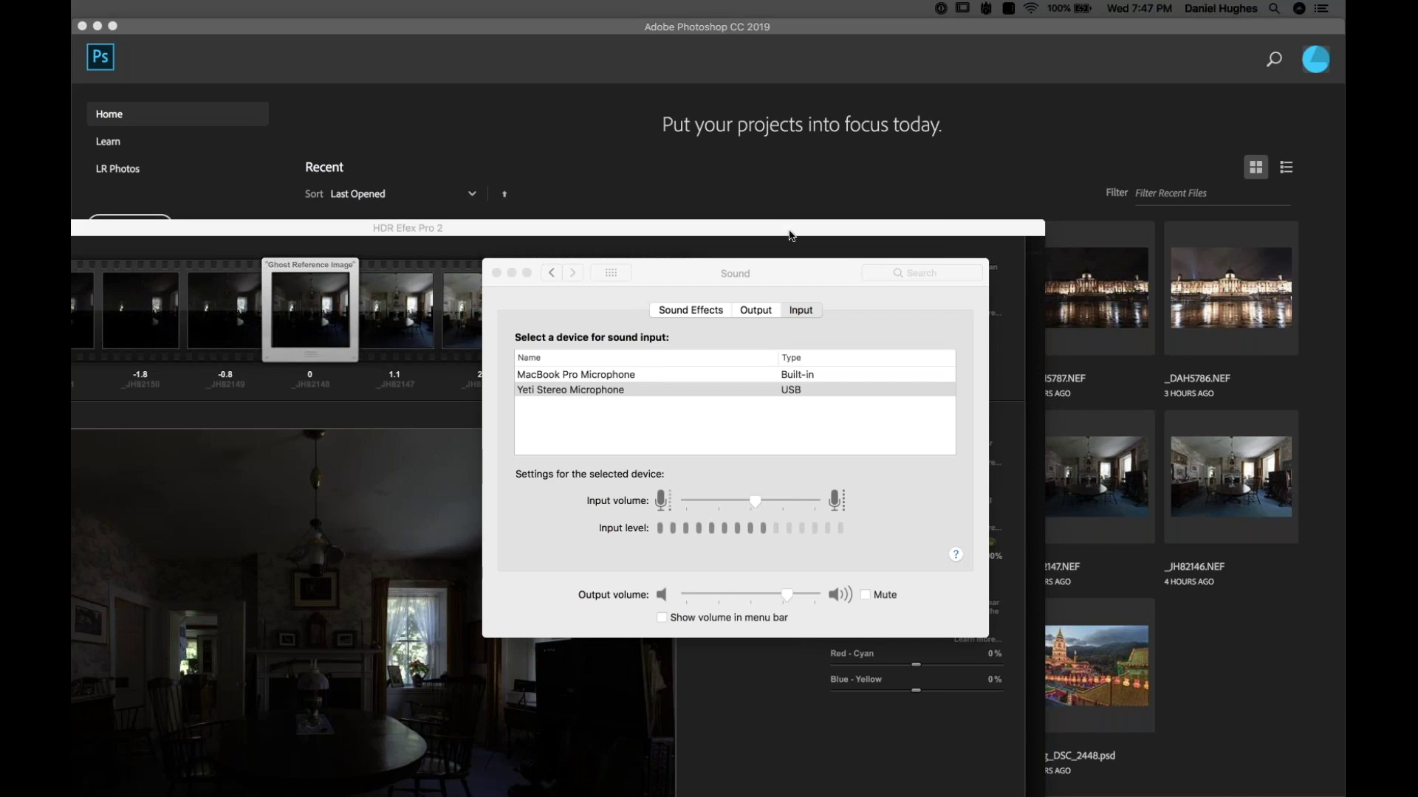
pyautogui.moveTo(792, 271); pyautogui.dragTo(967, 193)
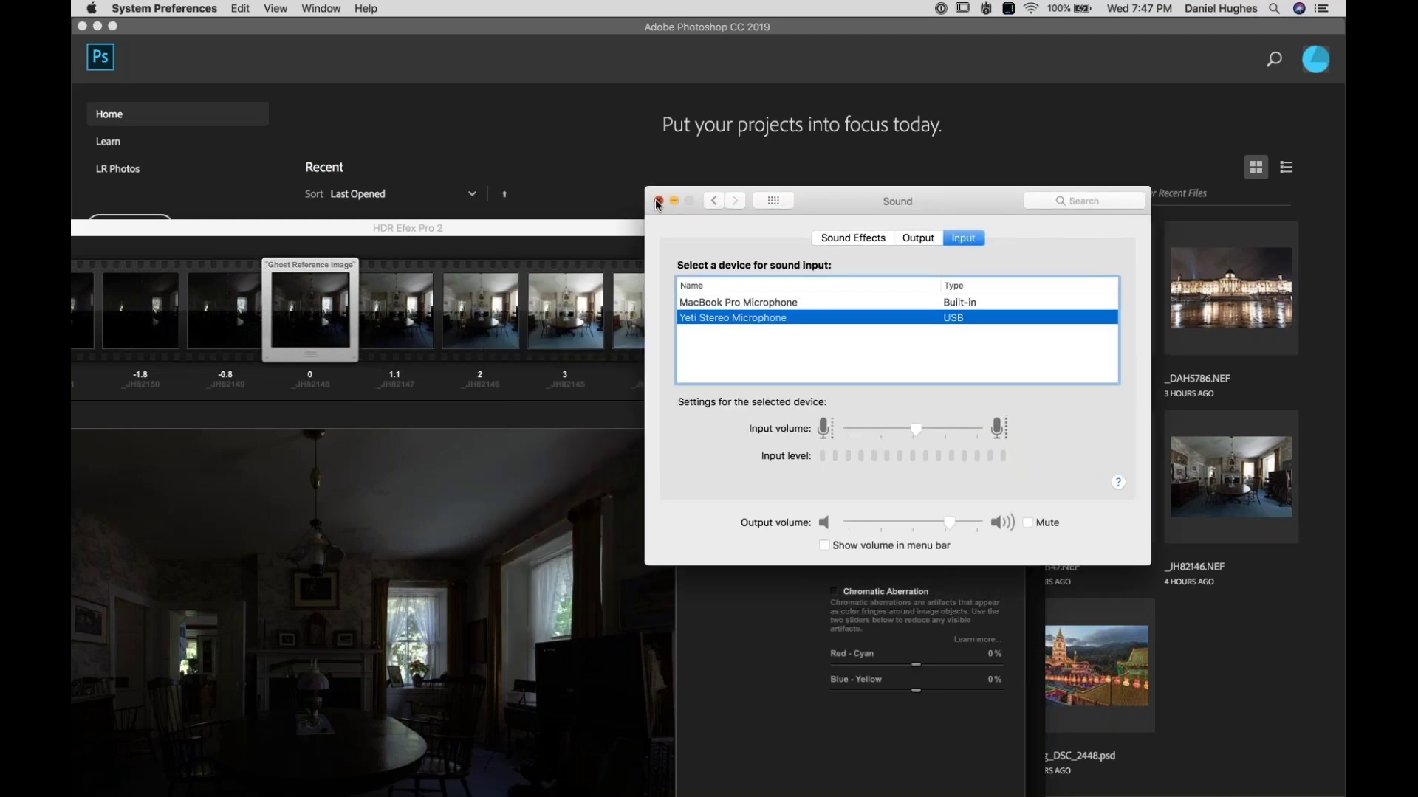
pyautogui.click(658, 202)
pyautogui.moveTo(600, 229); pyautogui.dragTo(897, 7)
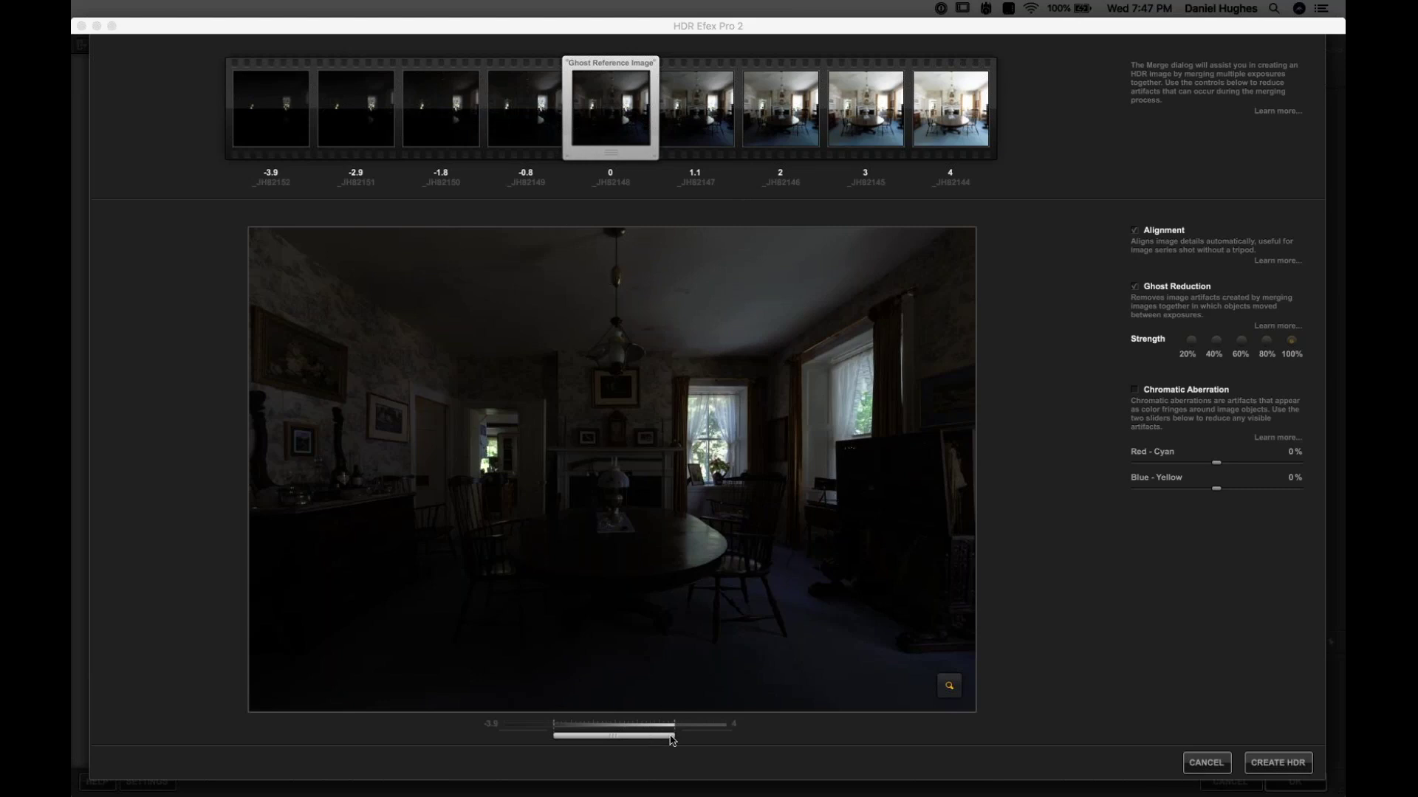
# Step: Check the dining room merge preview at its brightest and darkest exposures, and turn off Ghost Reduction
pyautogui.moveTo(674, 739); pyautogui.dragTo(753, 738)
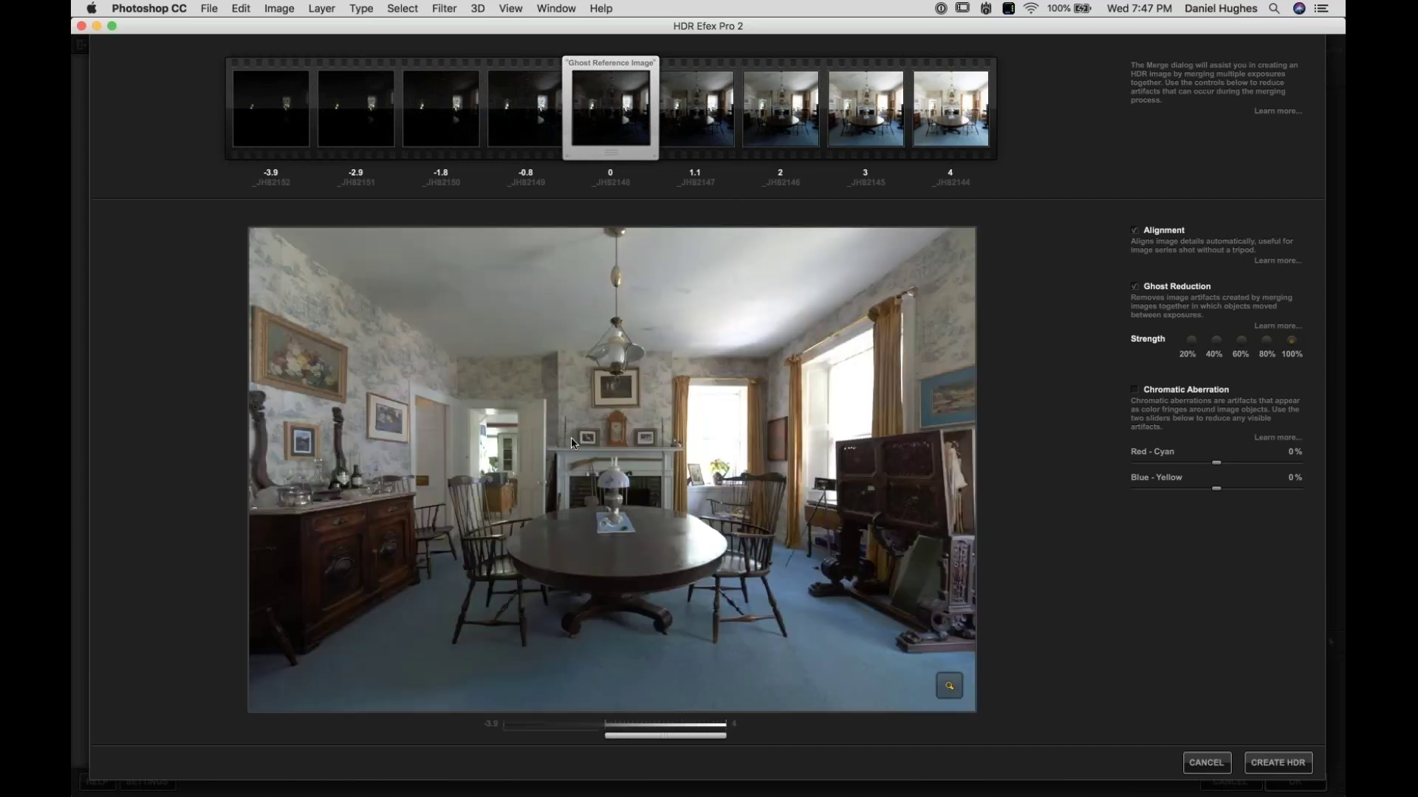
pyautogui.moveTo(678, 738); pyautogui.dragTo(559, 737)
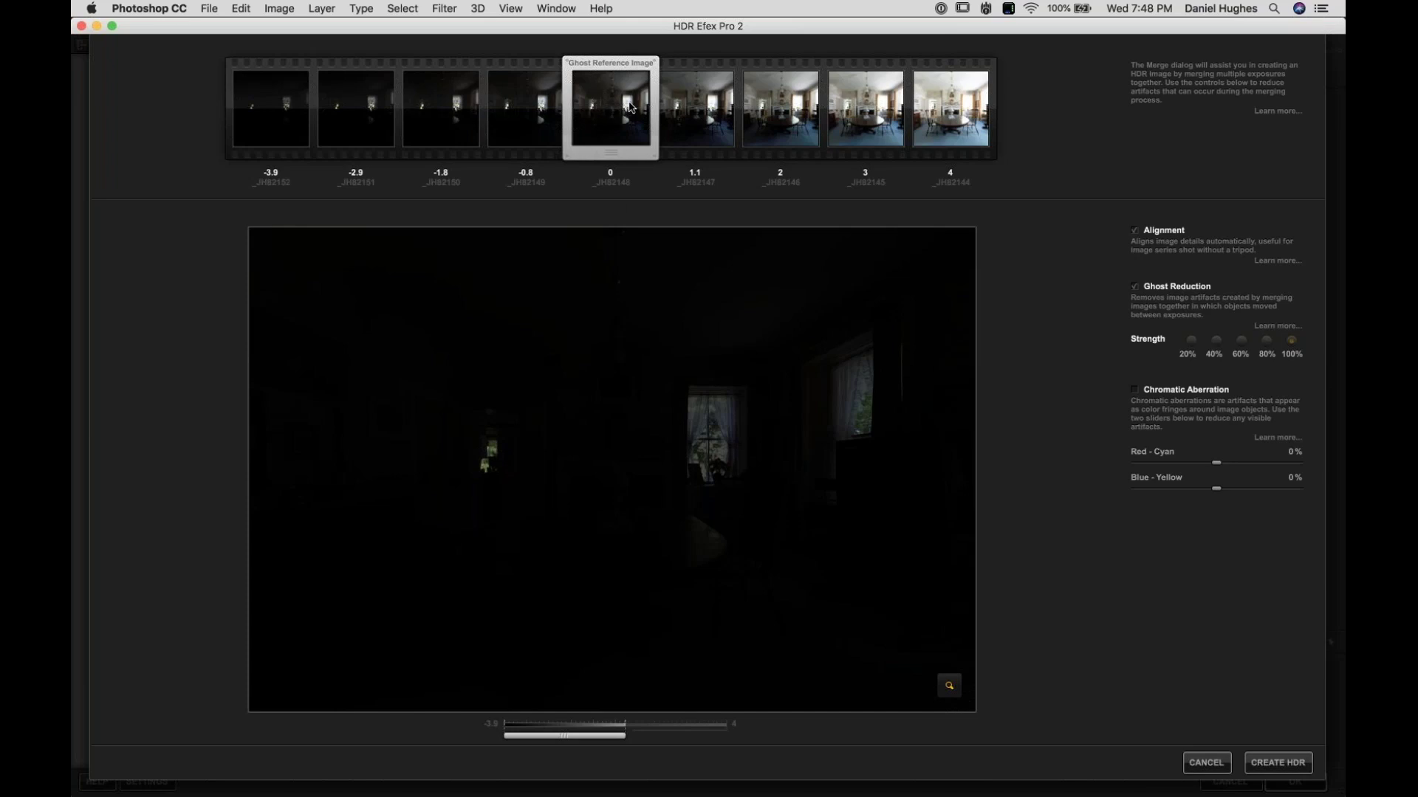
pyautogui.click(1135, 288)
# Step: Sweep the preview exposure across its full range, ending at the brightest setting, to examine shadow and window detail
pyautogui.moveTo(599, 741); pyautogui.dragTo(641, 743)
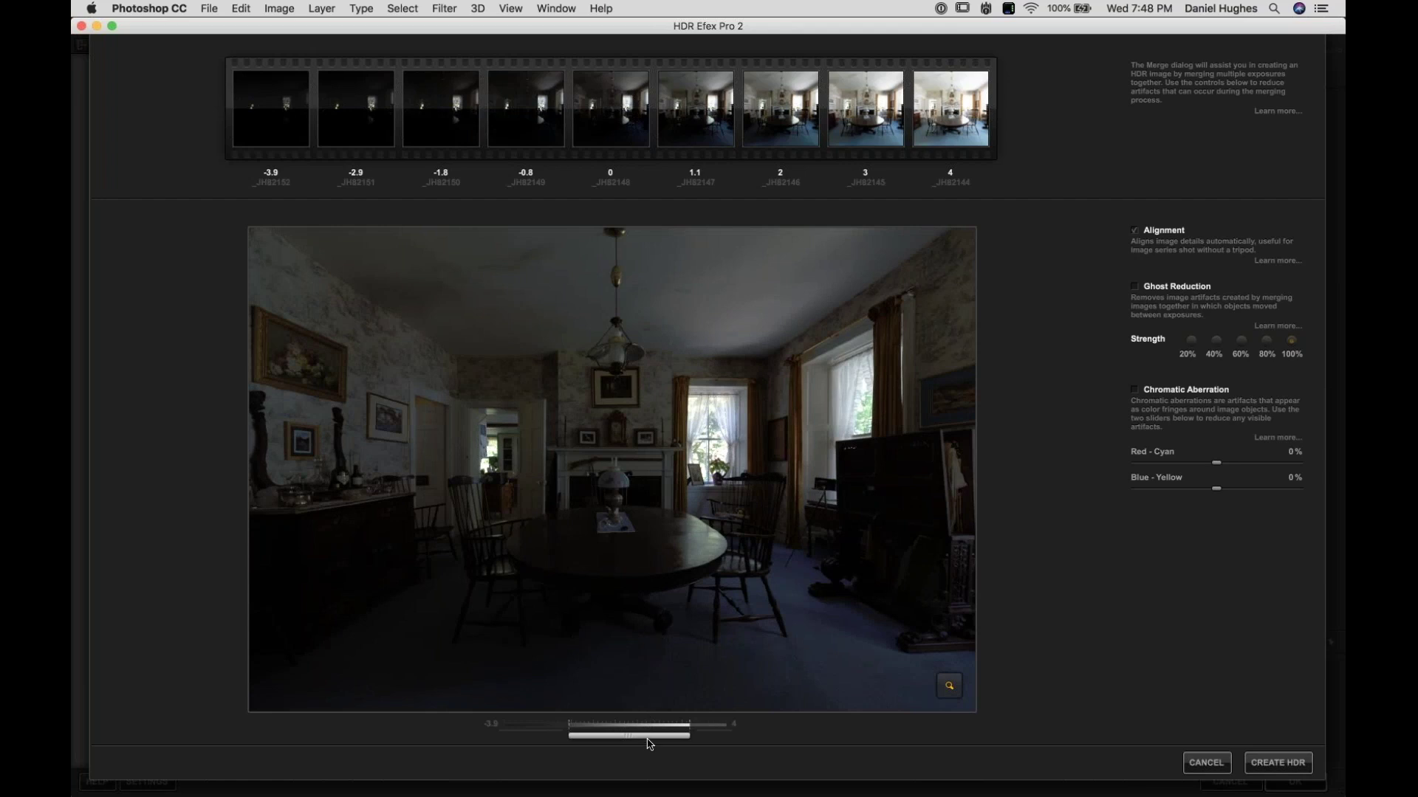
pyautogui.moveTo(707, 725); pyautogui.dragTo(730, 725)
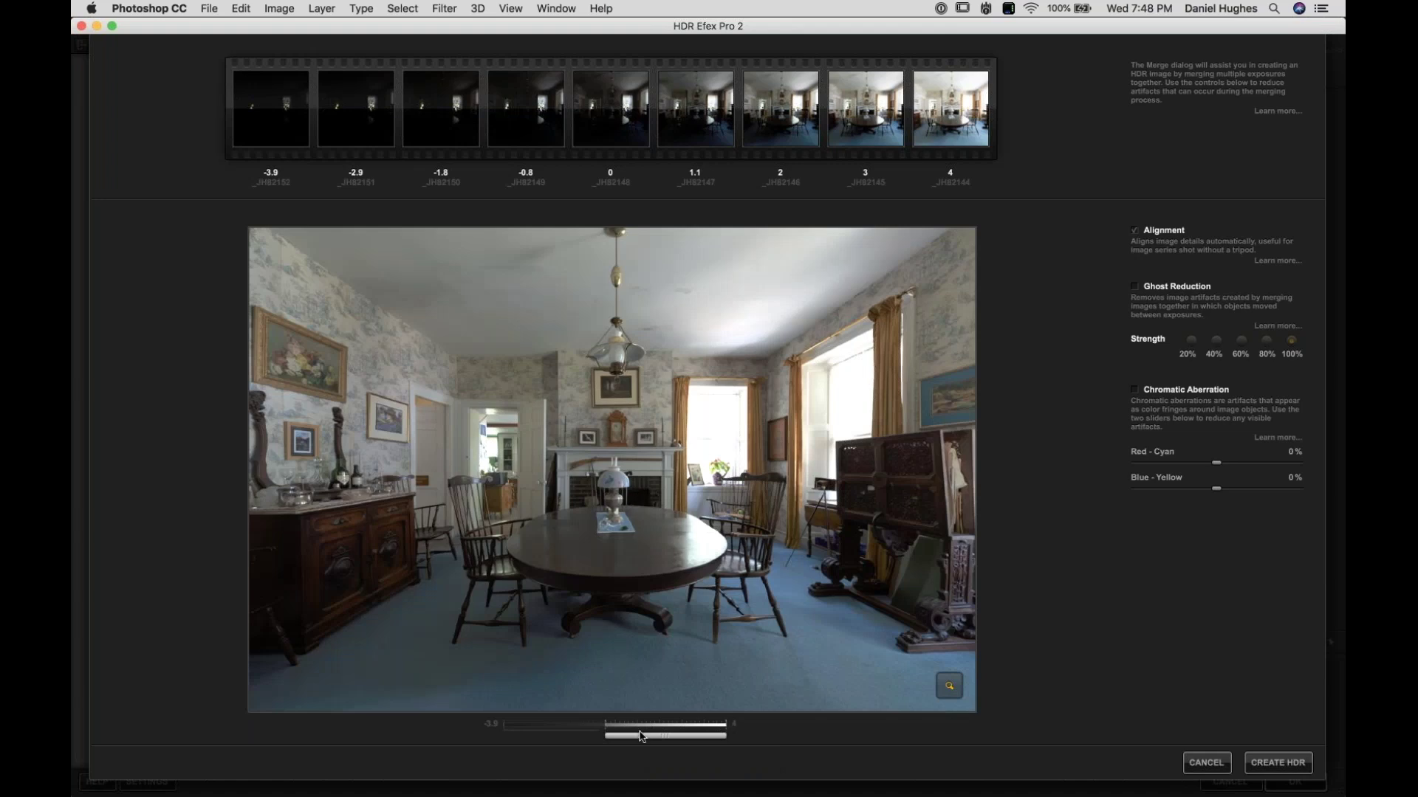
pyautogui.moveTo(569, 738); pyautogui.dragTo(486, 751)
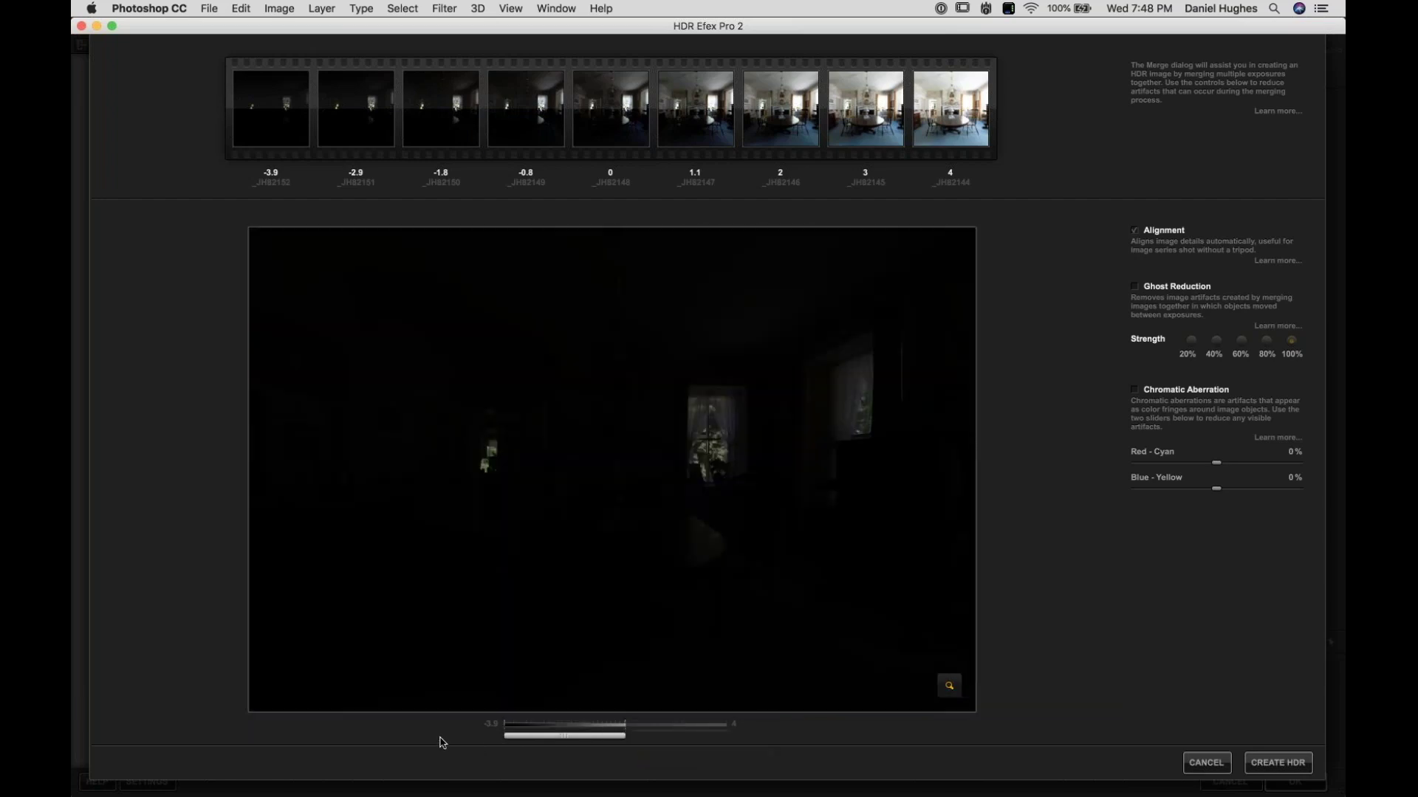
pyautogui.click(652, 725)
pyautogui.moveTo(652, 725); pyautogui.dragTo(664, 725)
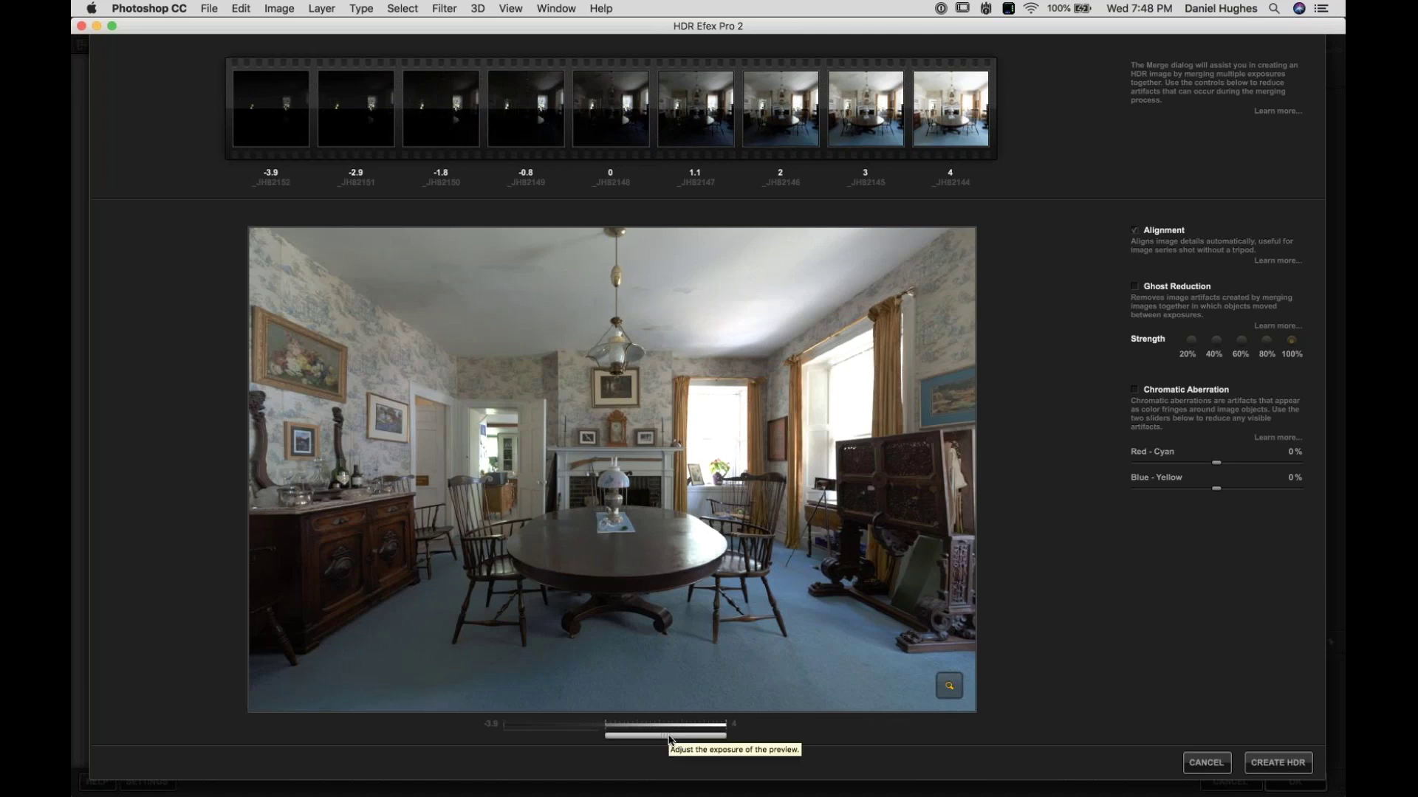
# Step: Recheck the merge preview across its exposure range and create the HDR image from the nine dining room exposures
pyautogui.moveTo(605, 736); pyautogui.dragTo(505, 736)
pyautogui.moveTo(642, 726); pyautogui.dragTo(743, 727)
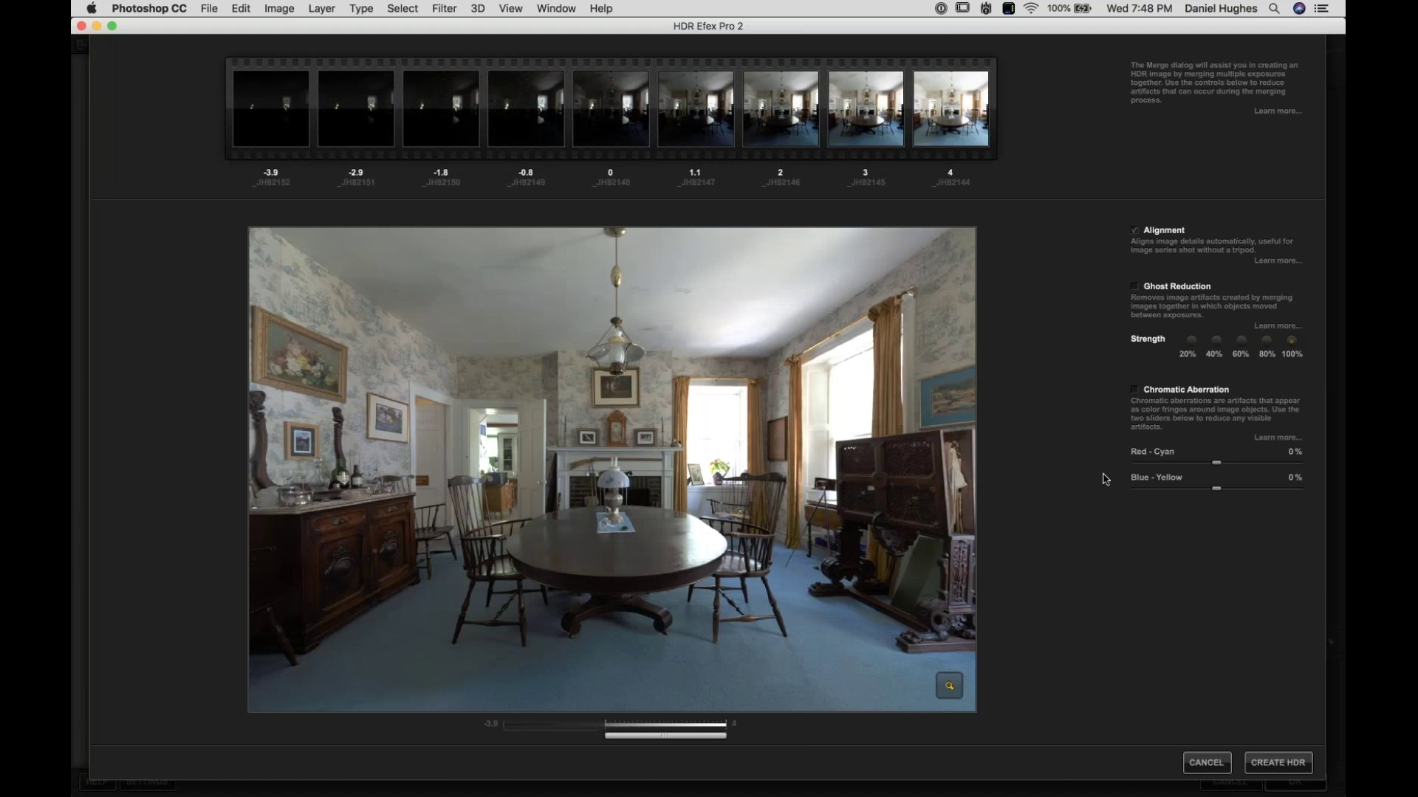
pyautogui.click(1277, 761)
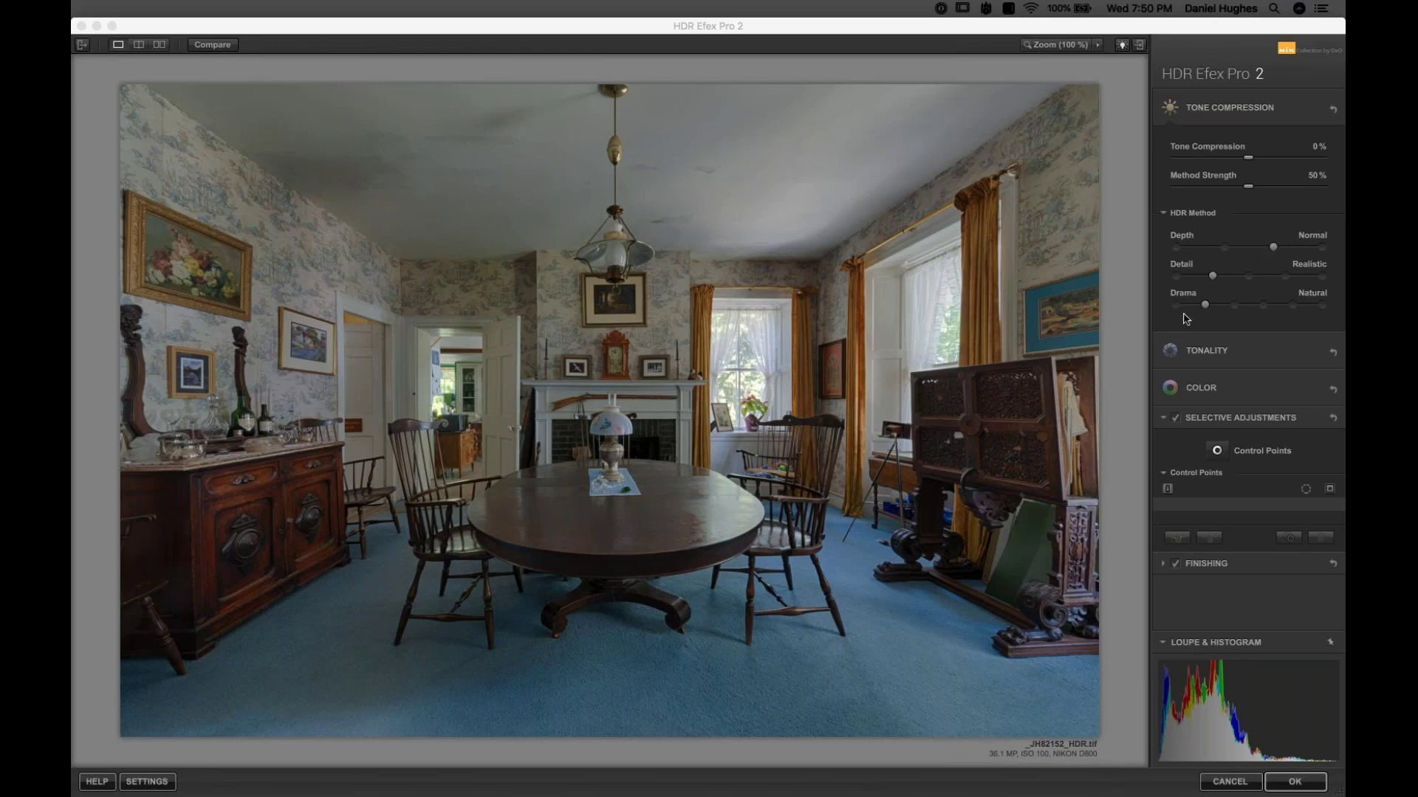
# Step: Try the Deep drama level, return it to Natural, and set Tone Compression to 15% after testing it at 100%
pyautogui.click(1236, 307)
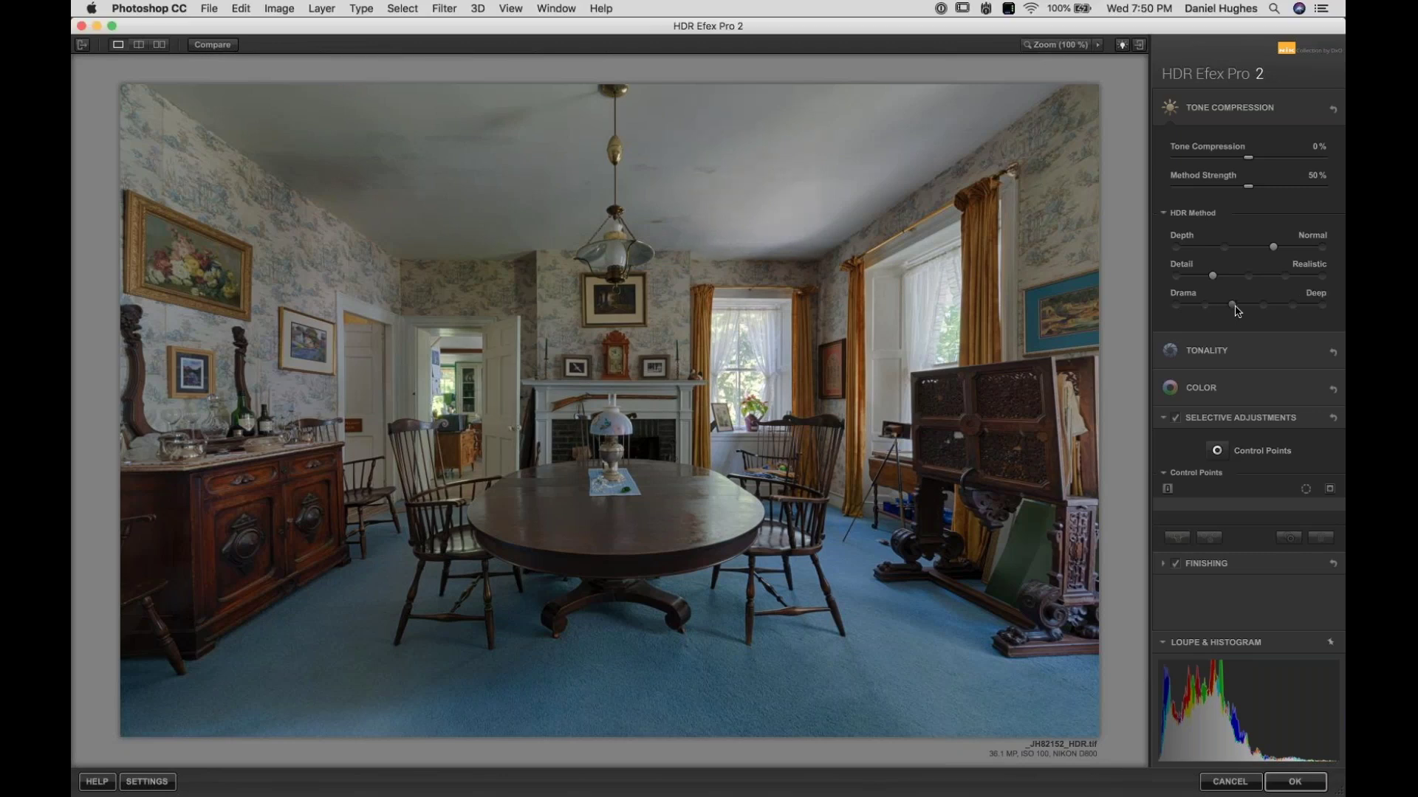
pyautogui.click(1208, 309)
pyautogui.moveTo(1248, 158); pyautogui.dragTo(1344, 164)
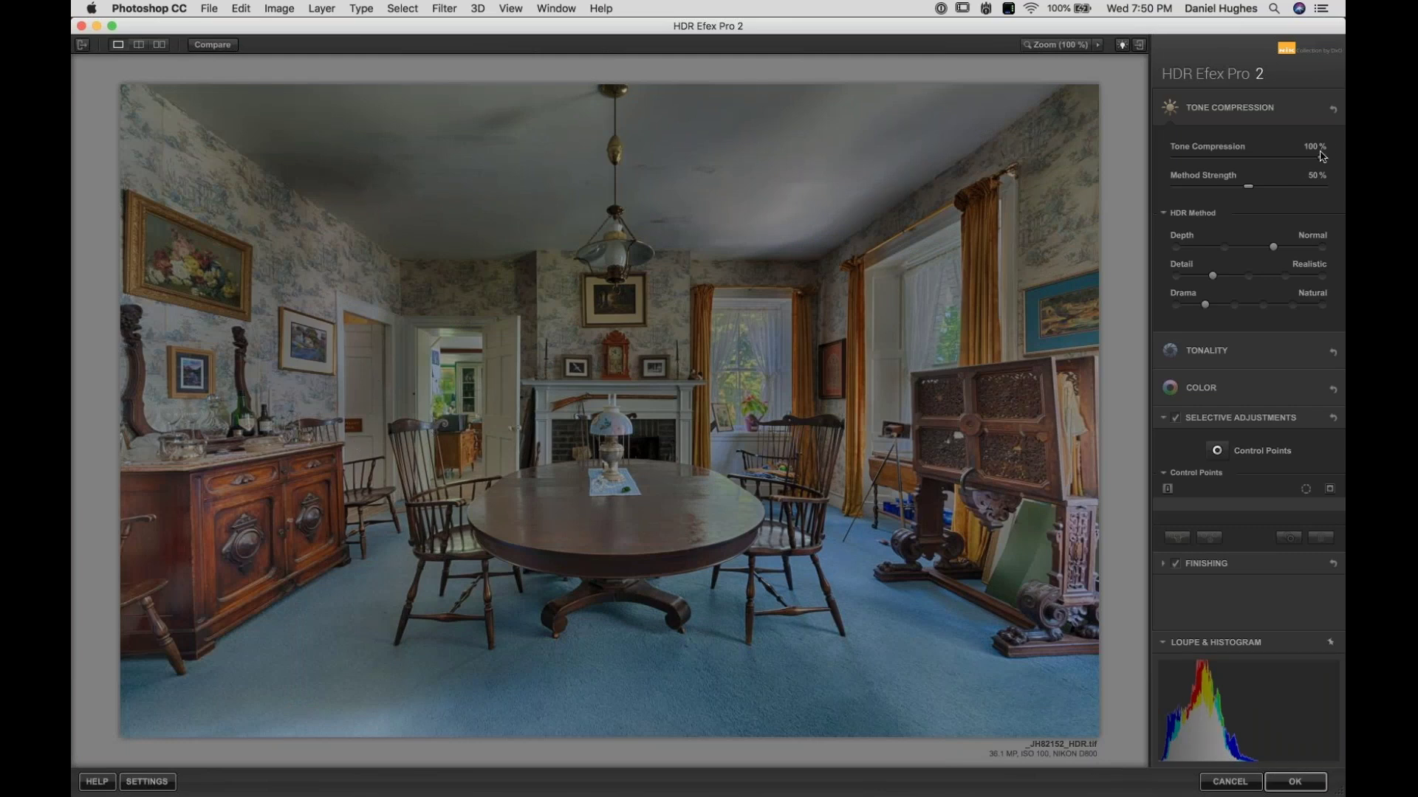
pyautogui.moveTo(1321, 156); pyautogui.dragTo(1314, 159)
pyautogui.moveTo(1287, 169); pyautogui.dragTo(1247, 167)
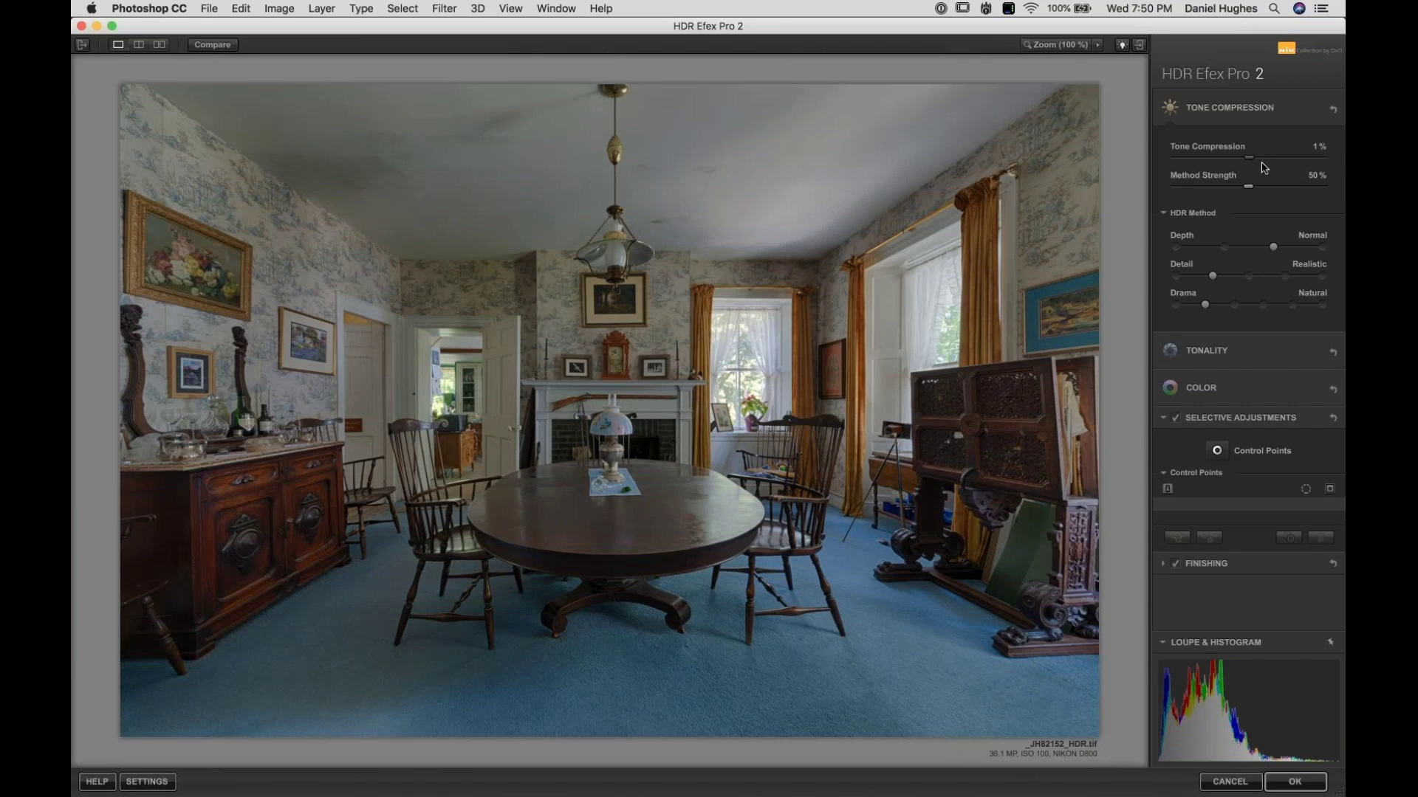
pyautogui.click(1262, 161)
pyautogui.moveTo(1261, 162); pyautogui.dragTo(1259, 167)
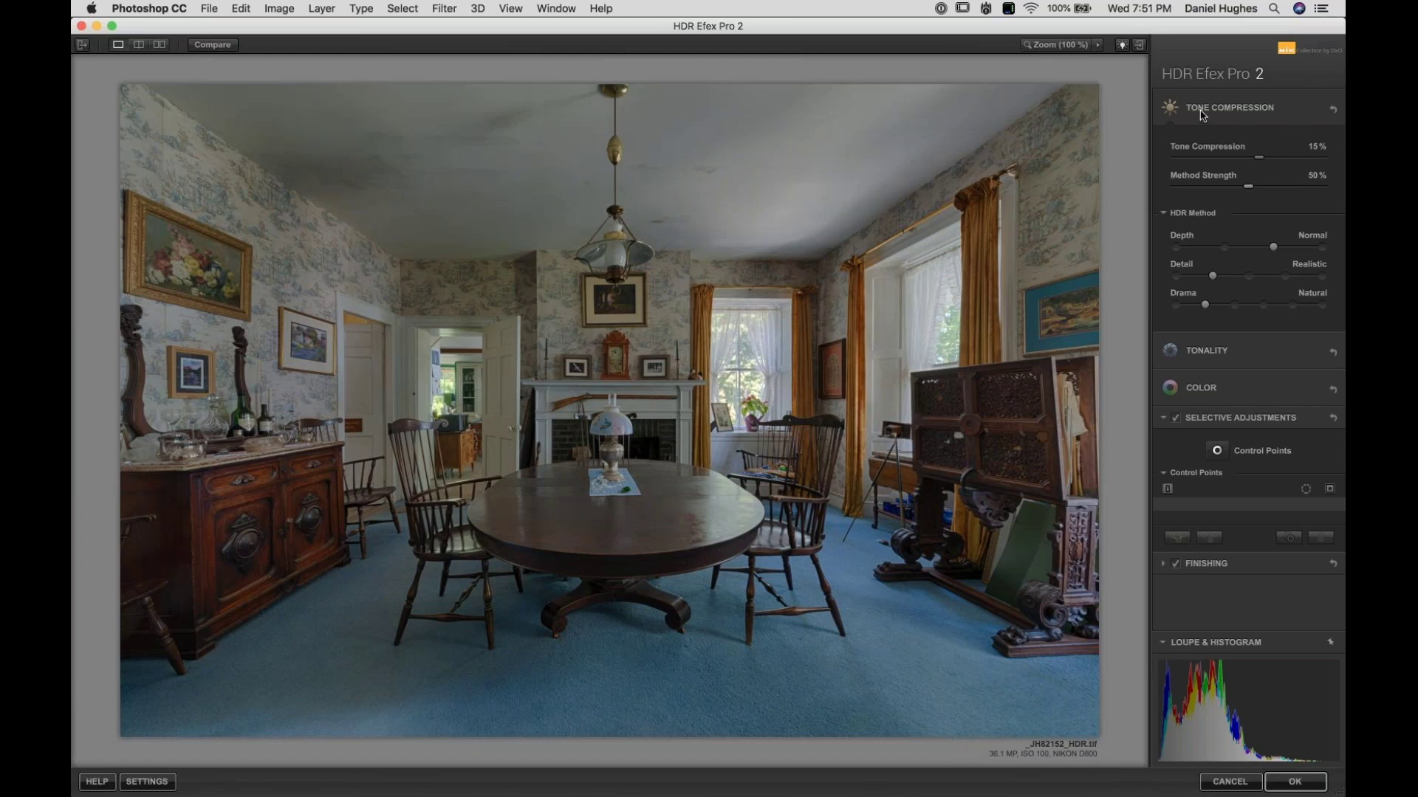
# Step: Set the overall tonality Exposure of the dining room image to 21%
pyautogui.click(1174, 113)
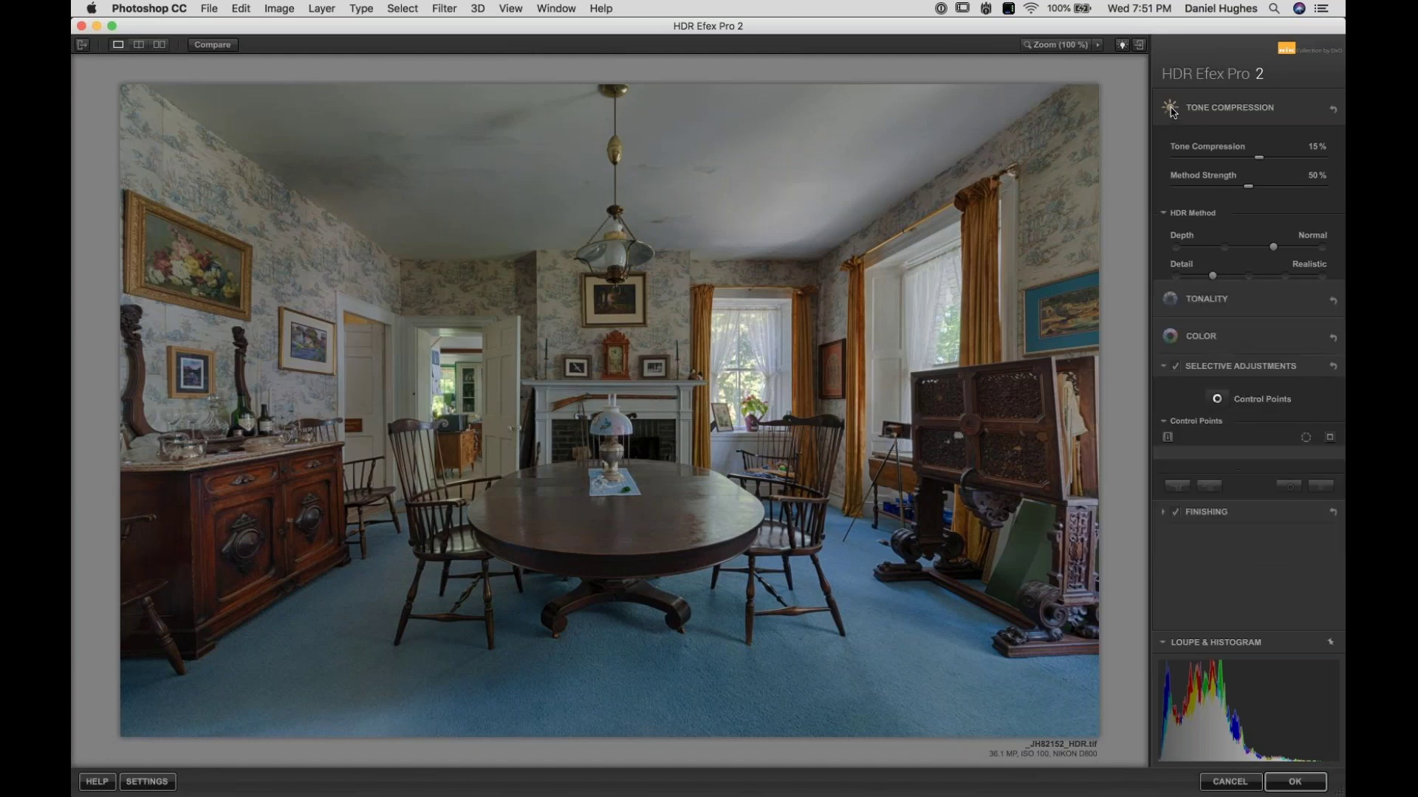
pyautogui.click(1170, 147)
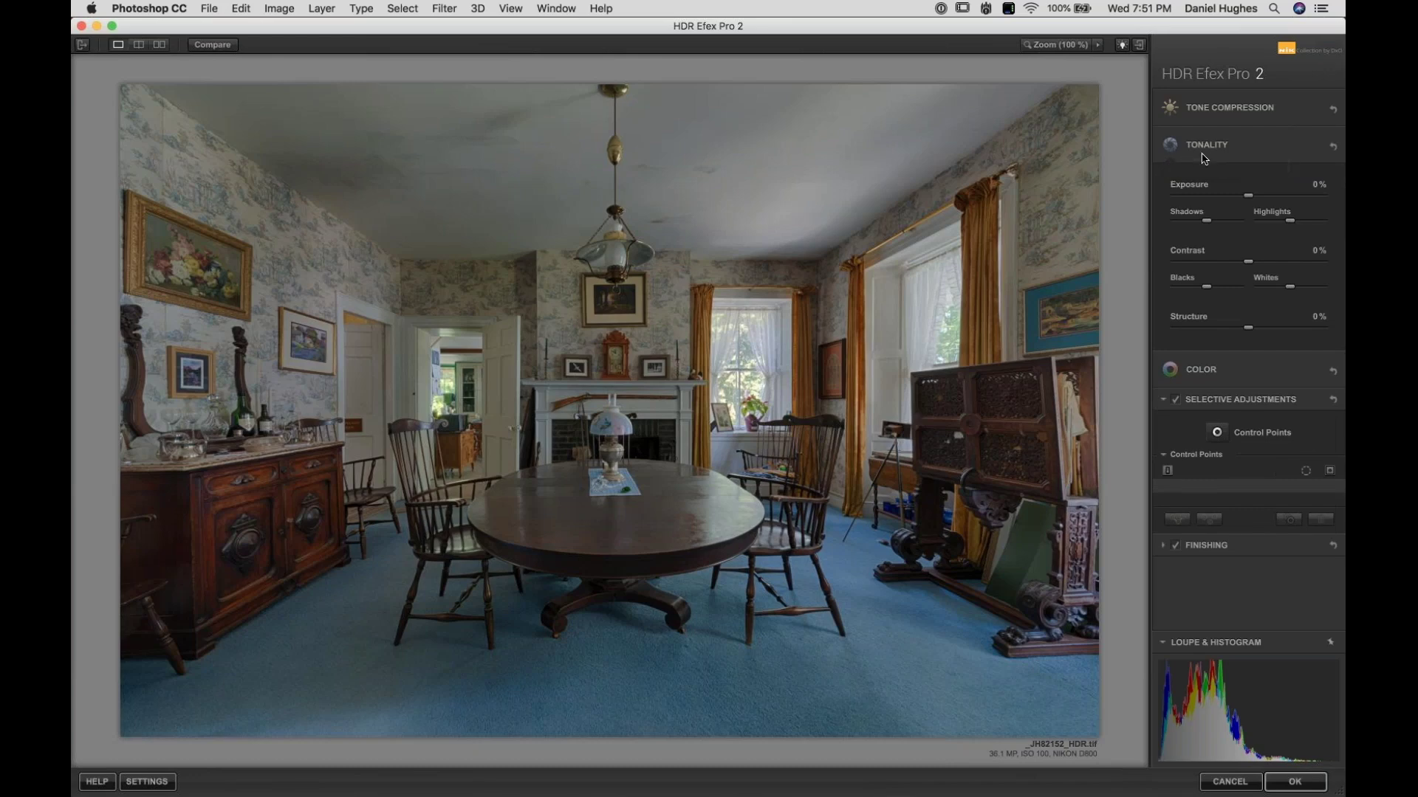
pyautogui.moveTo(1247, 197); pyautogui.dragTo(1265, 198)
pyautogui.moveTo(1267, 200); pyautogui.dragTo(1267, 199)
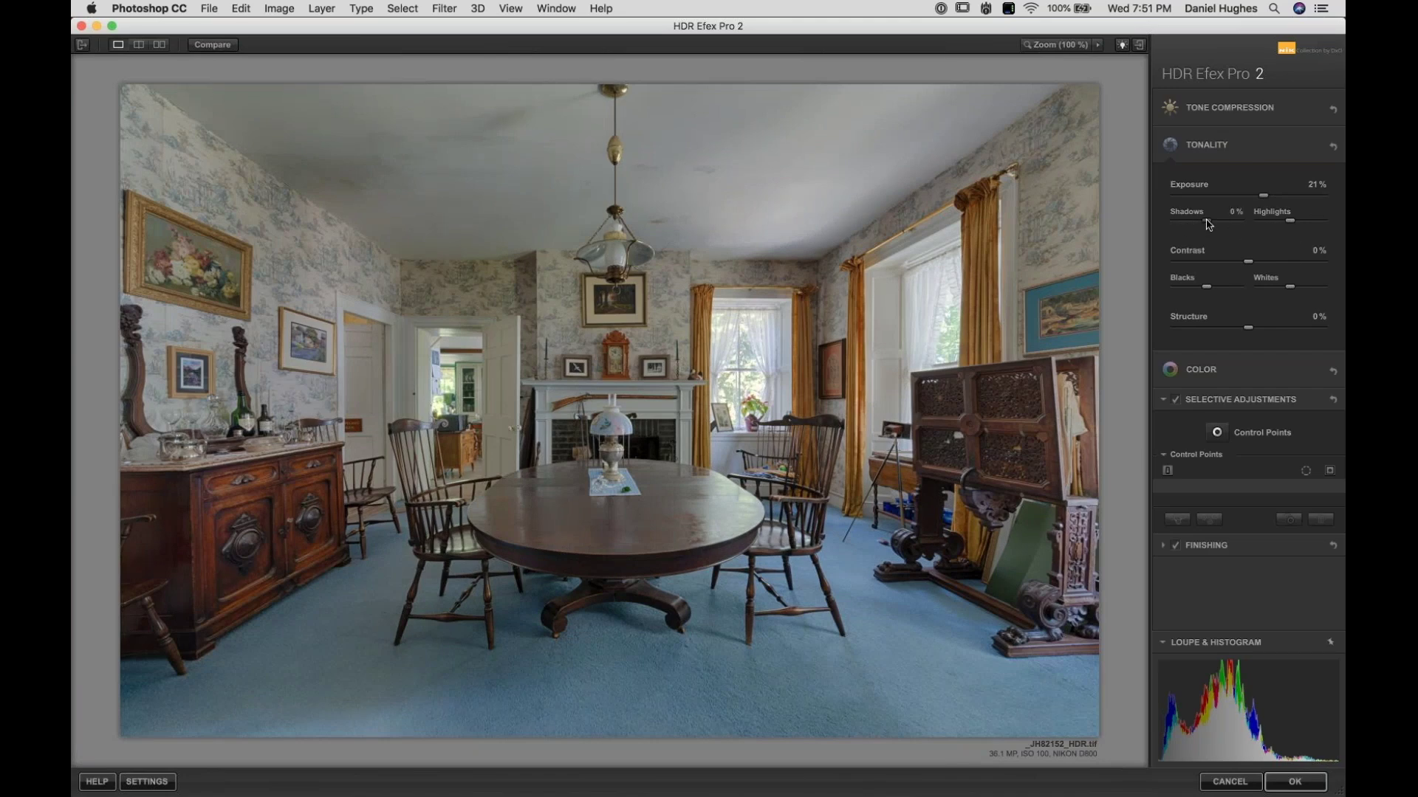
# Step: Try Shadows at -100%, reset it to its default, and set Contrast to 9%
pyautogui.moveTo(1208, 224); pyautogui.dragTo(1108, 238)
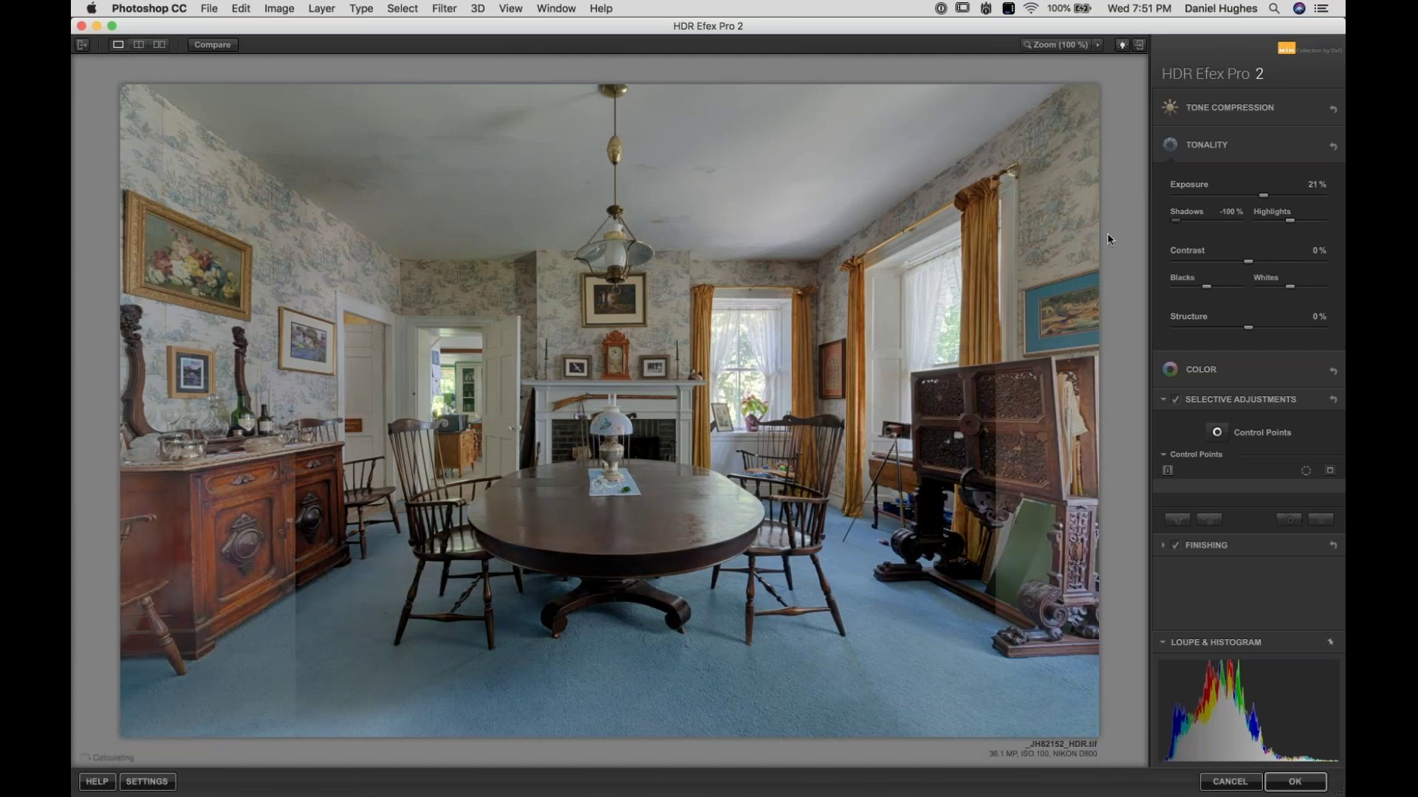
pyautogui.doubleClick(1177, 225)
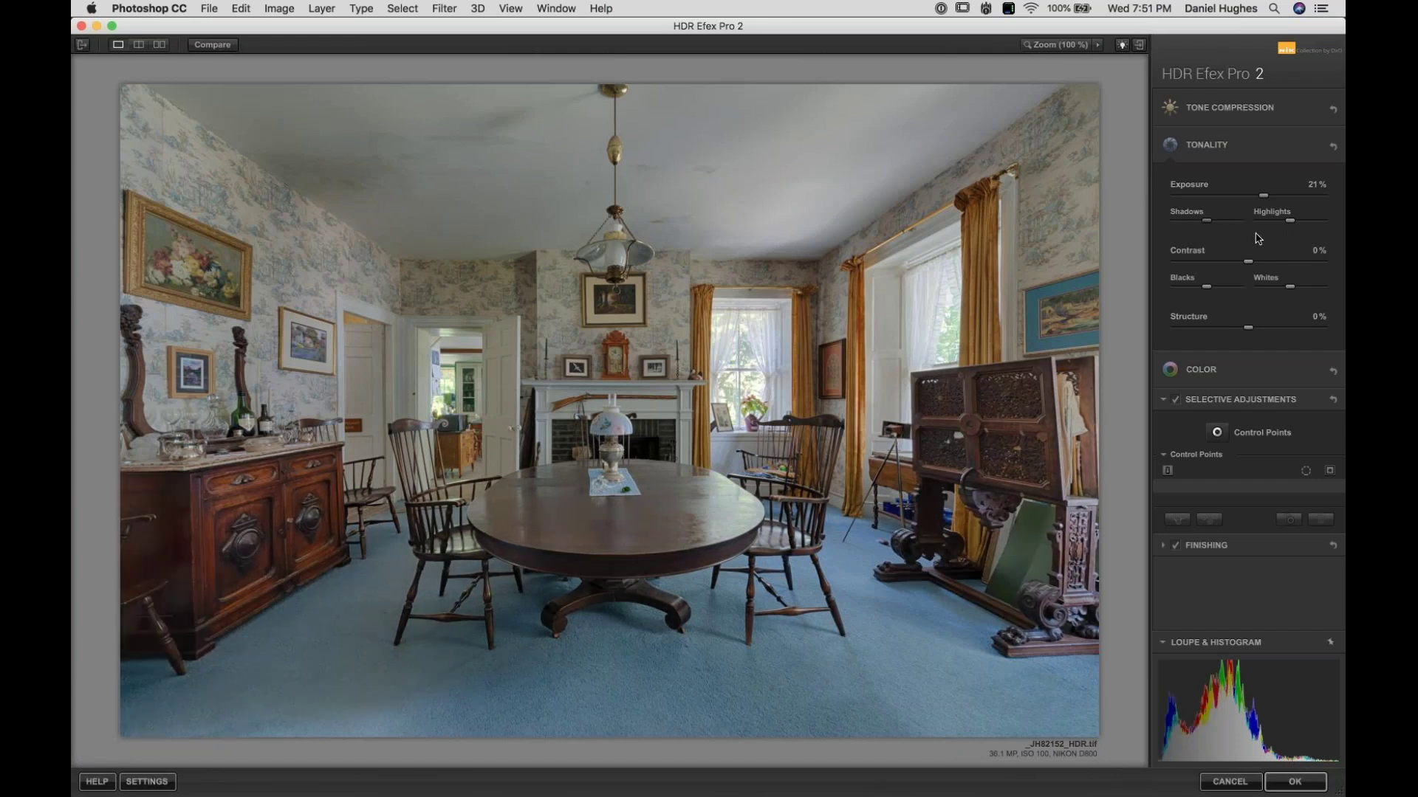
pyautogui.moveTo(1291, 225)
pyautogui.moveTo(1251, 262); pyautogui.dragTo(1258, 267)
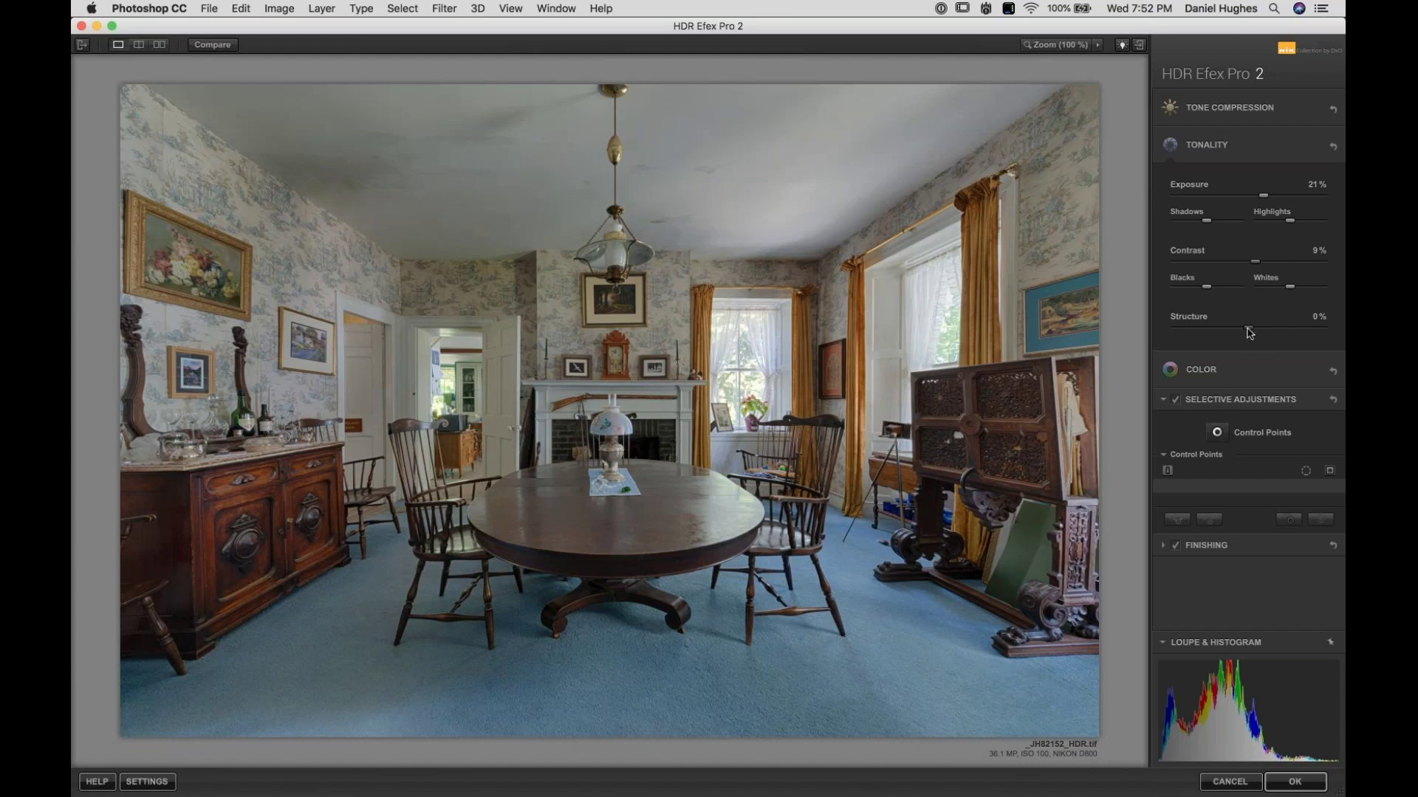
# Step: Try raising Structure to 65%, lower it to about 56%, and undo the Structure change
pyautogui.moveTo(1249, 332); pyautogui.dragTo(1270, 333)
pyautogui.moveTo(1275, 333)
pyautogui.mouseDown()
pyautogui.moveTo(1344, 337)
pyautogui.moveTo(1282, 333)
pyautogui.moveTo(1299, 335)
pyautogui.mouseUp()
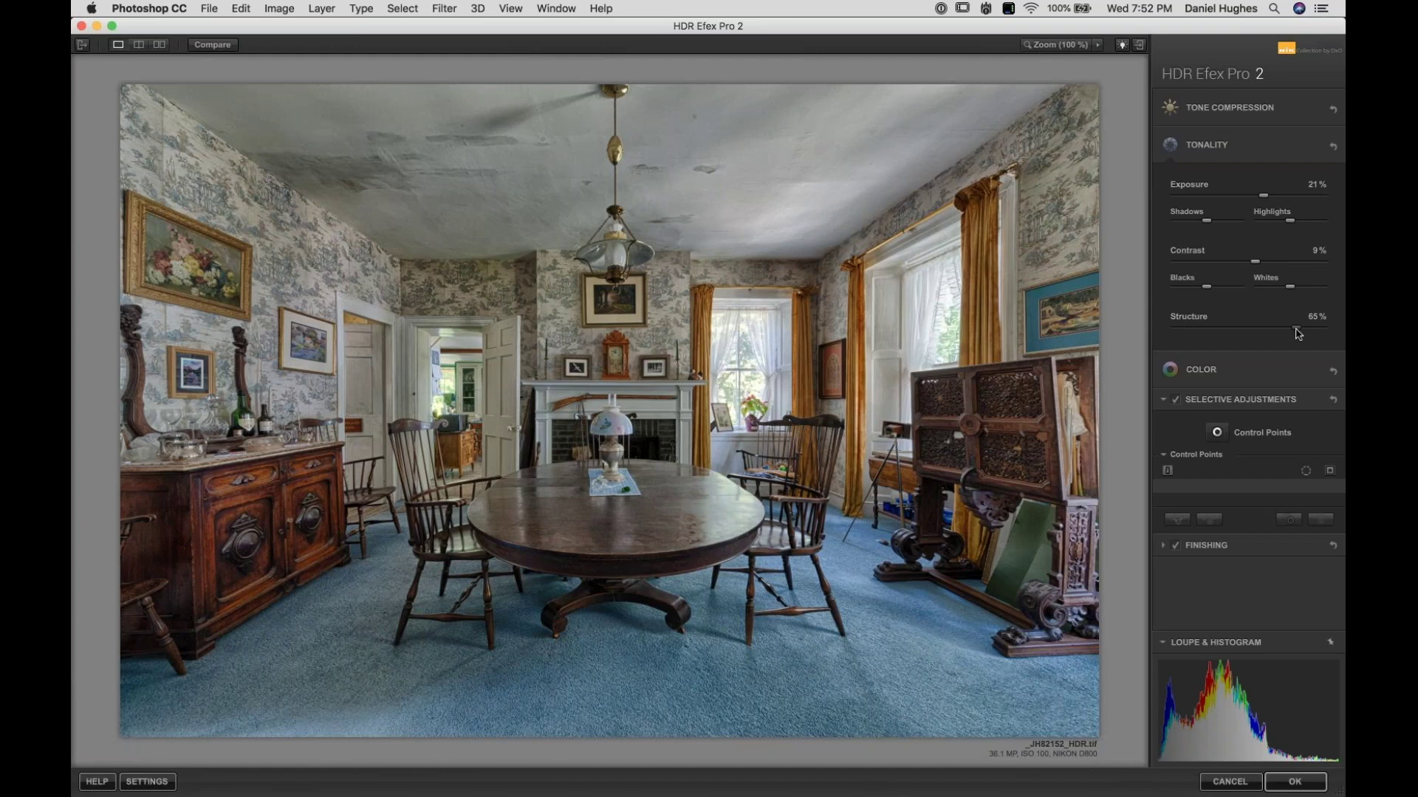
pyautogui.moveTo(1295, 329)
pyautogui.mouseDown()
pyautogui.moveTo(1239, 338)
pyautogui.moveTo(1291, 339)
pyautogui.mouseUp()
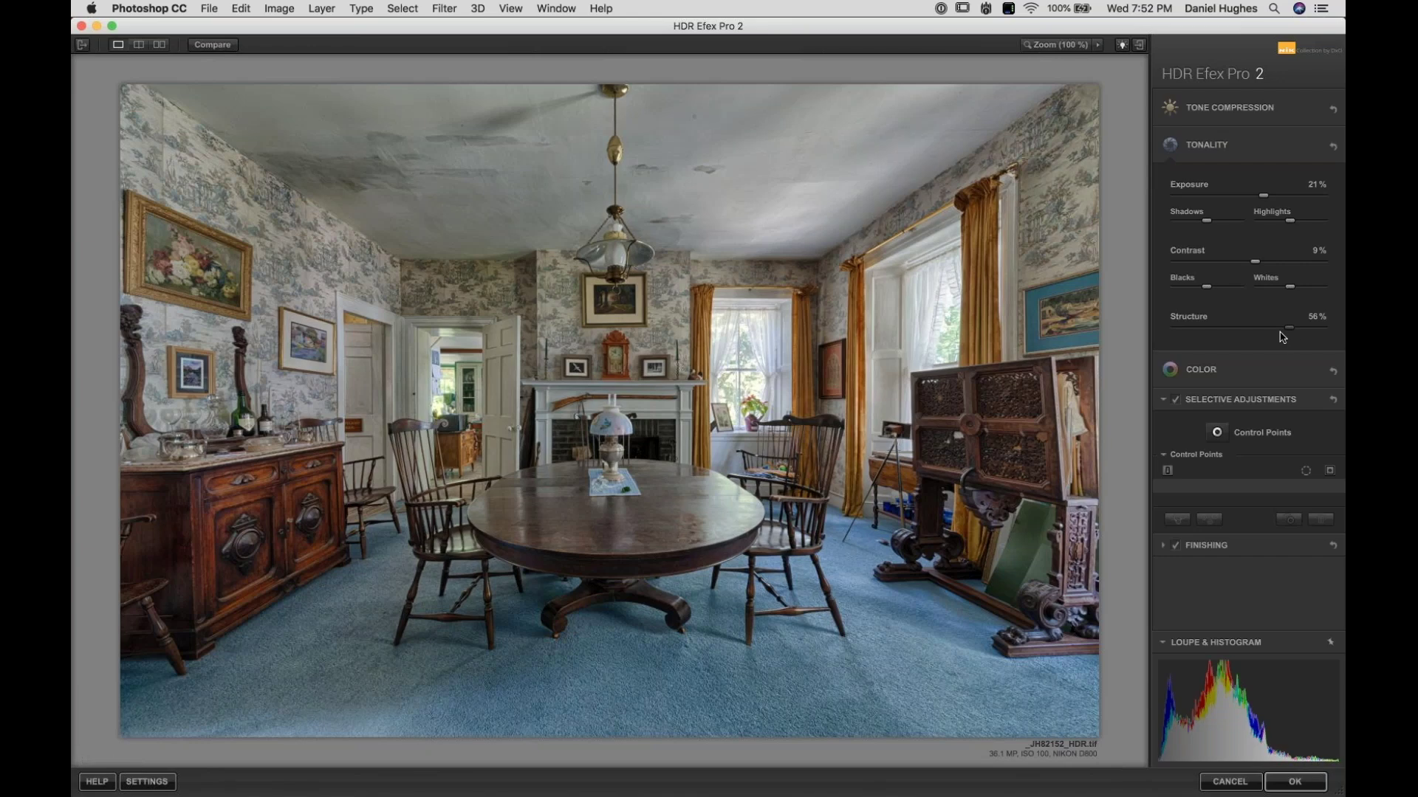
pyautogui.moveTo(1280, 331); pyautogui.dragTo(1282, 332)
pyautogui.press('super+z')
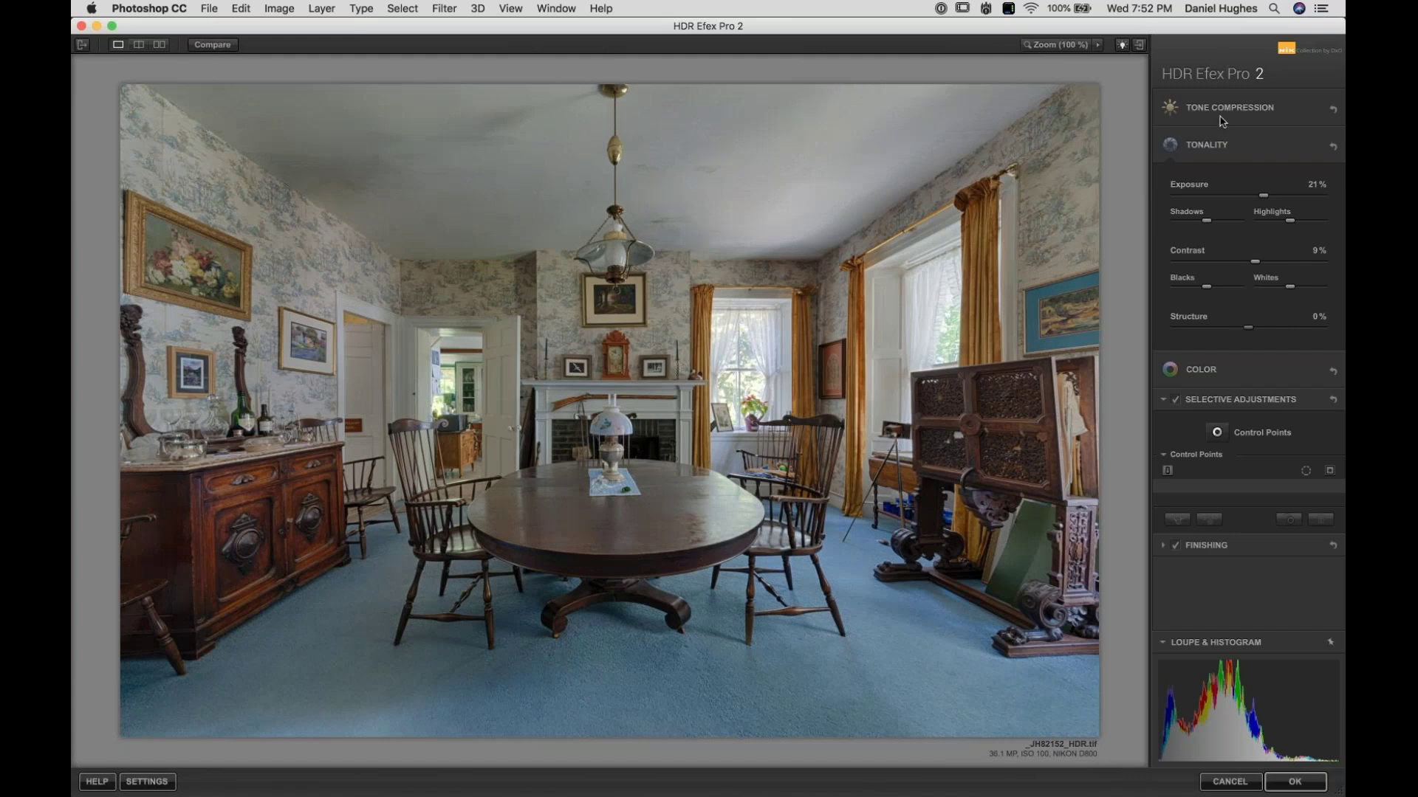
# Step: Try Saturation at 84%, return it to 0%, and set the color Temperature to -3%
pyautogui.click(1206, 148)
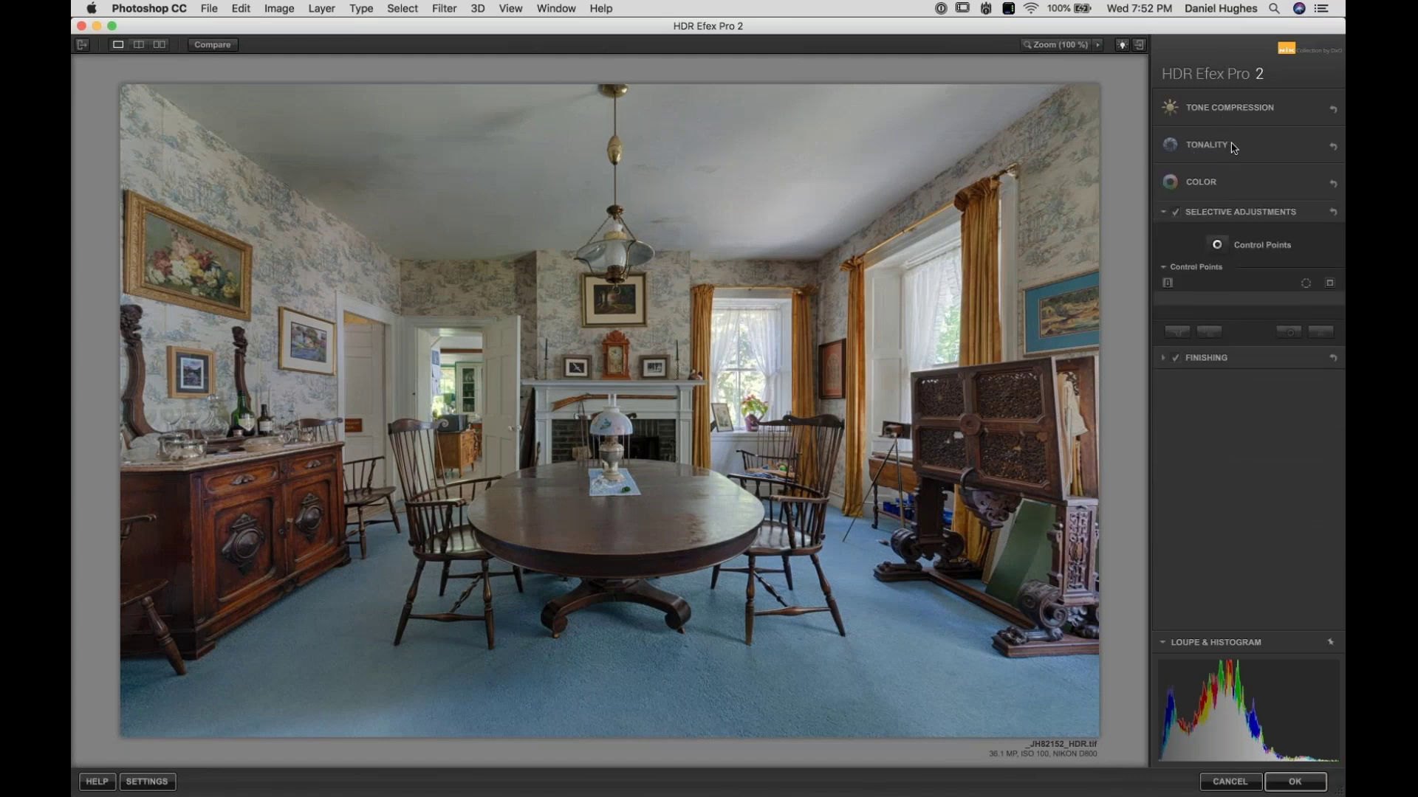
pyautogui.click(1215, 185)
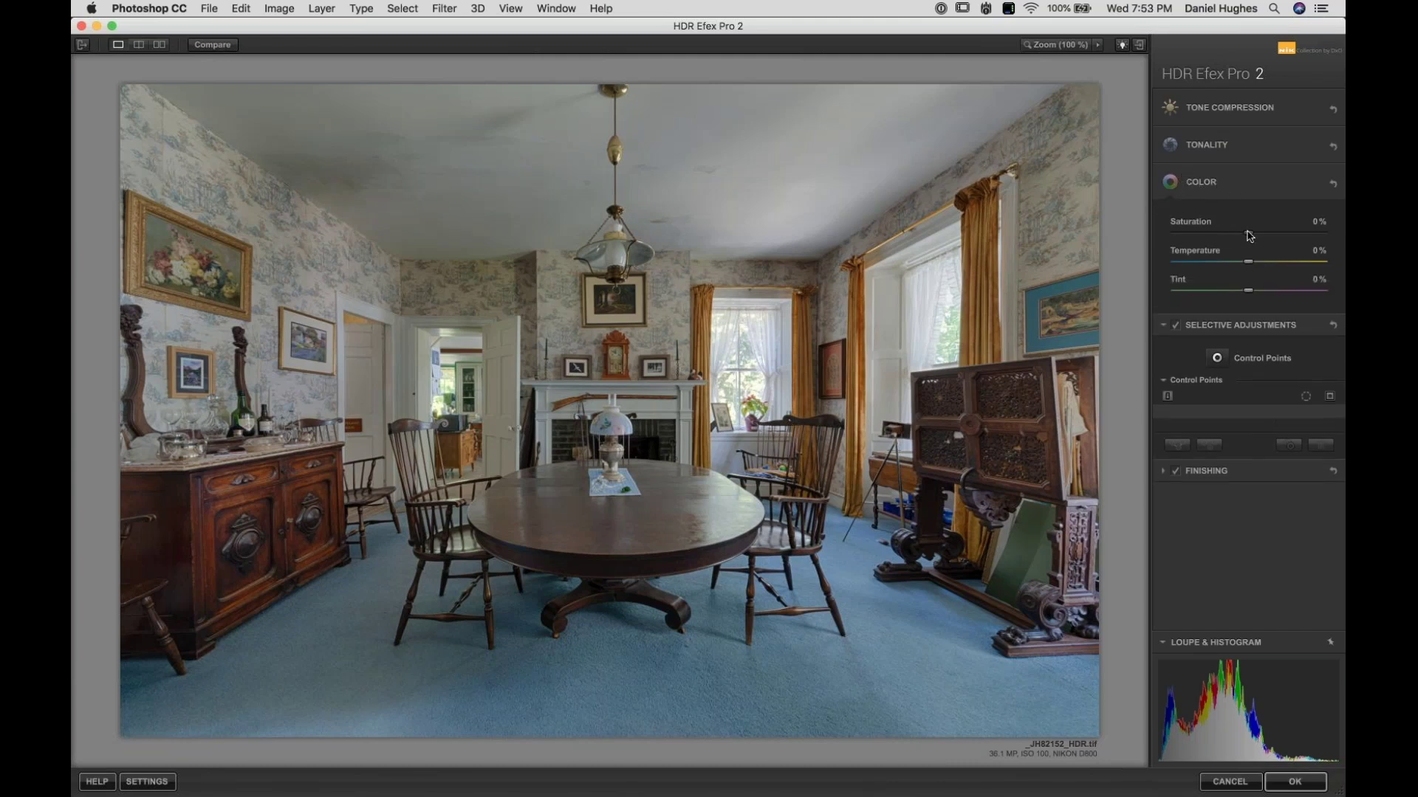
pyautogui.moveTo(1248, 234); pyautogui.dragTo(1312, 234)
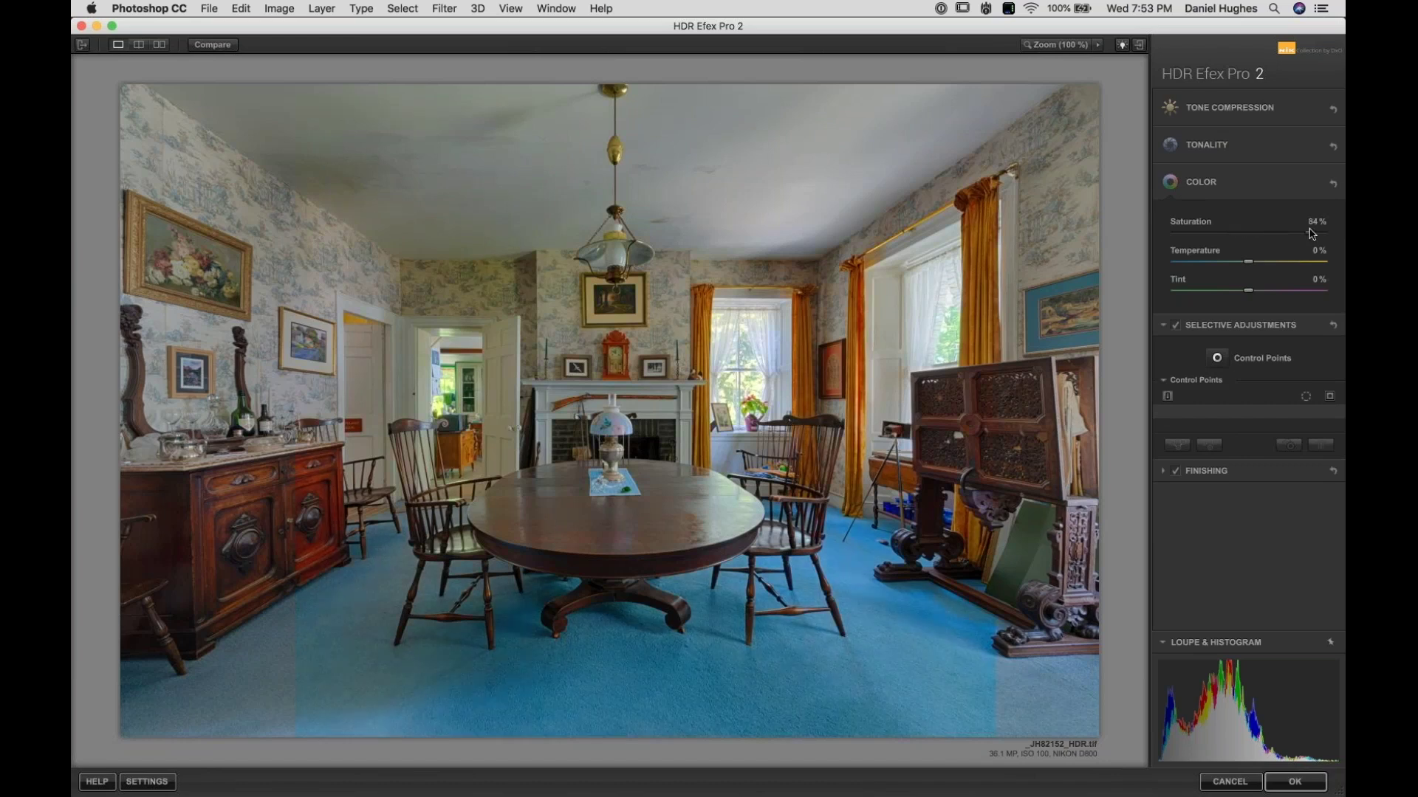
pyautogui.moveTo(1312, 234); pyautogui.dragTo(1249, 267)
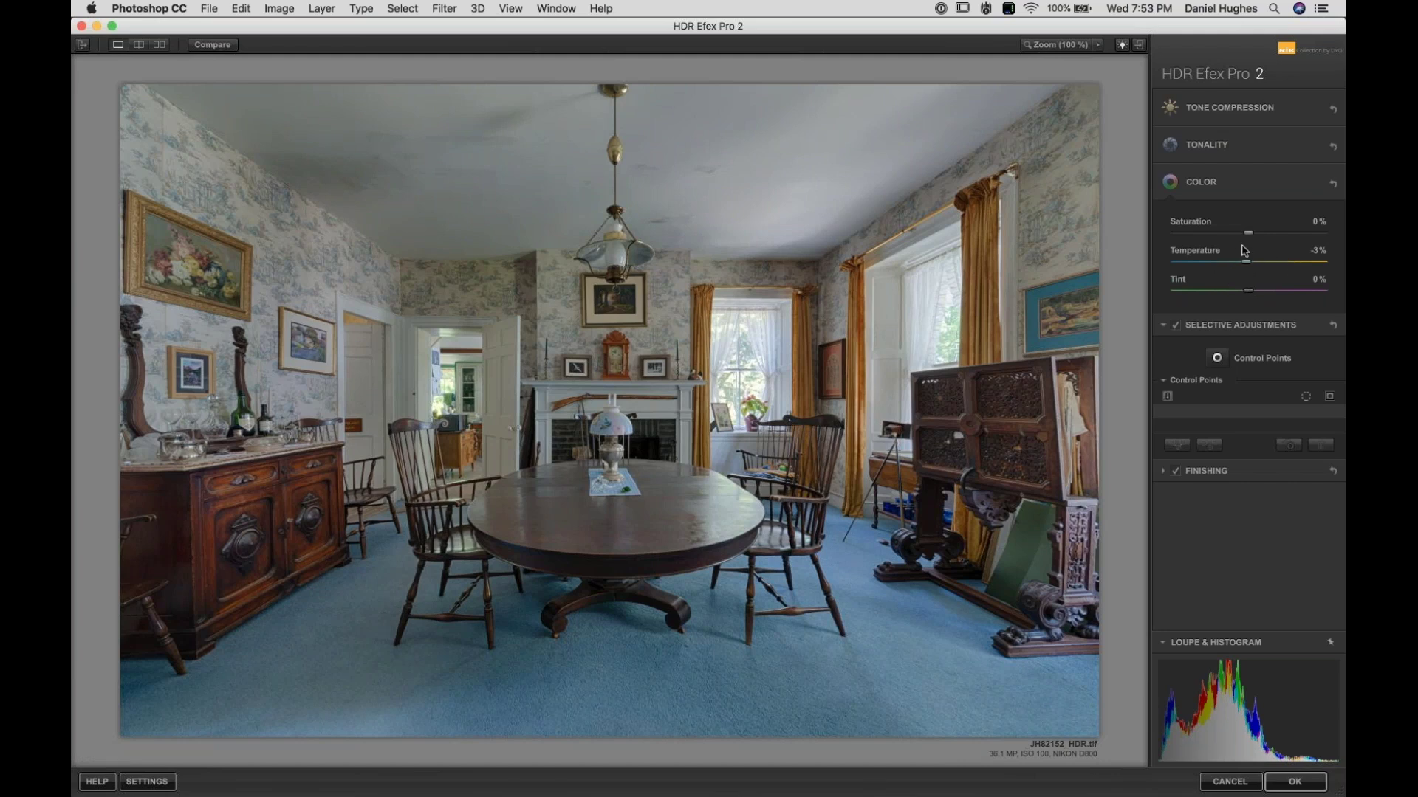
pyautogui.click(1203, 185)
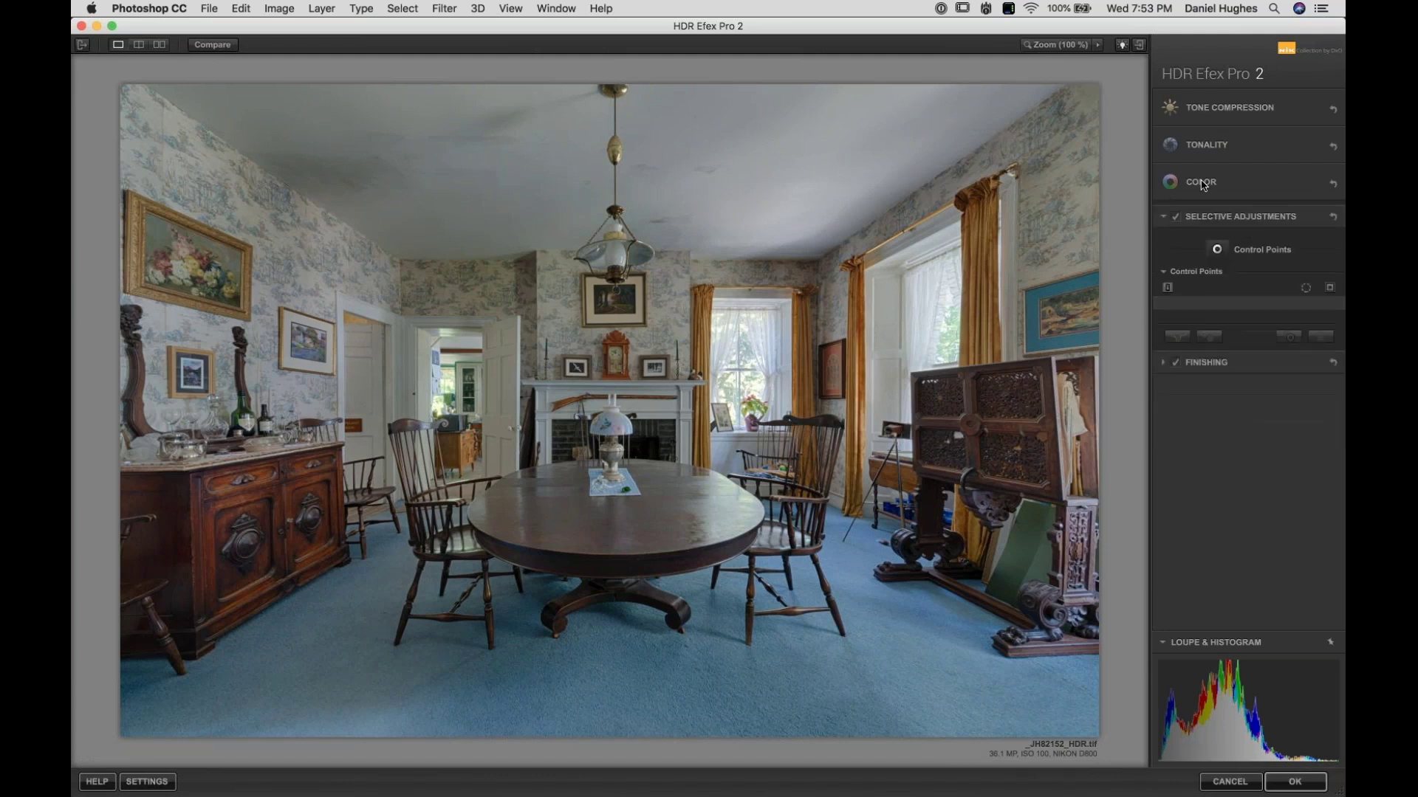
# Step: Add a control point on the ceiling beside the hanging lamp and enlarge its area to 97%
pyautogui.click(1217, 245)
pyautogui.click(599, 125)
pyautogui.click(609, 189)
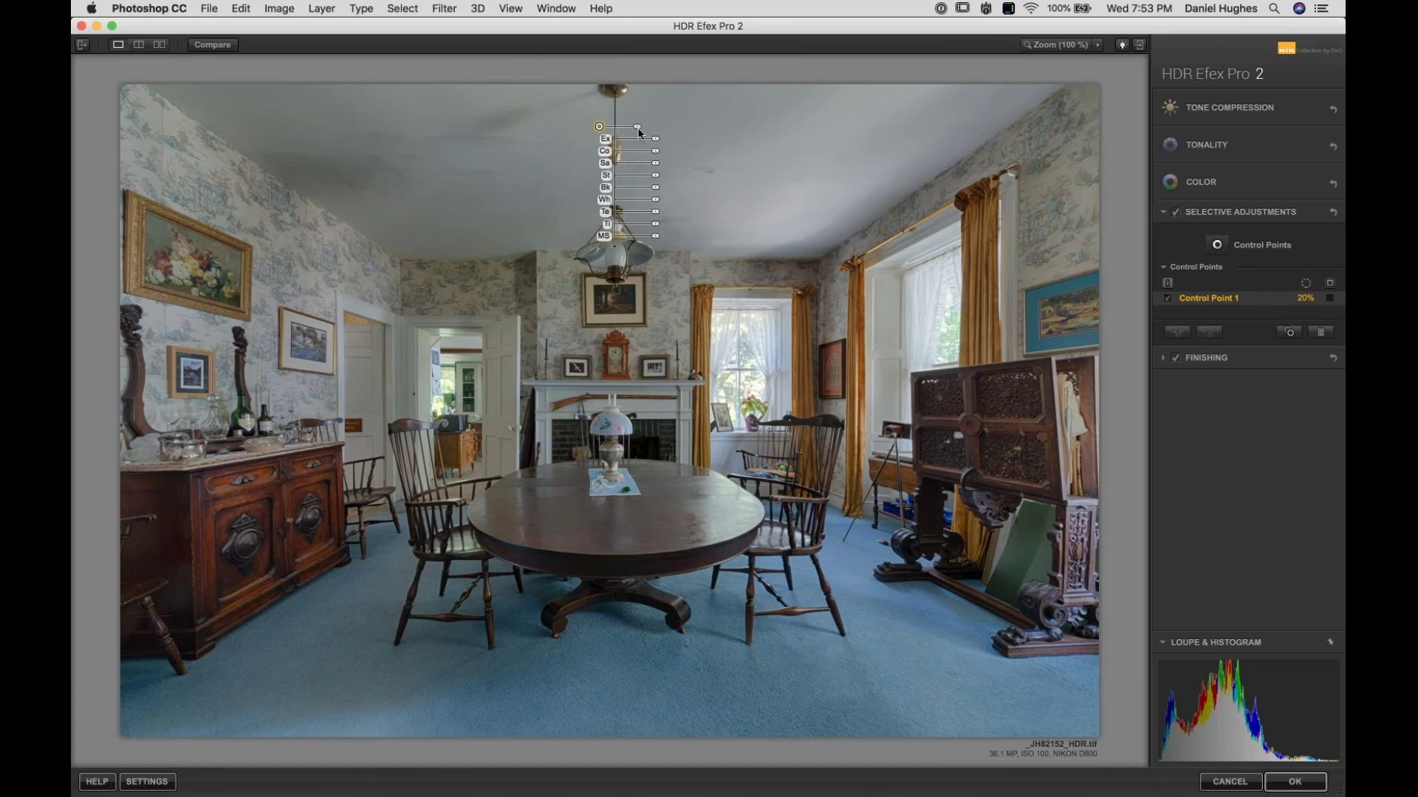
pyautogui.moveTo(643, 133)
pyautogui.mouseDown()
pyautogui.moveTo(689, 129)
pyautogui.moveTo(664, 144)
pyautogui.mouseUp()
# Step: Add a control point on the blue carpet near the folding furniture, with a 43% area and Exposure at about -48%
pyautogui.click(1217, 245)
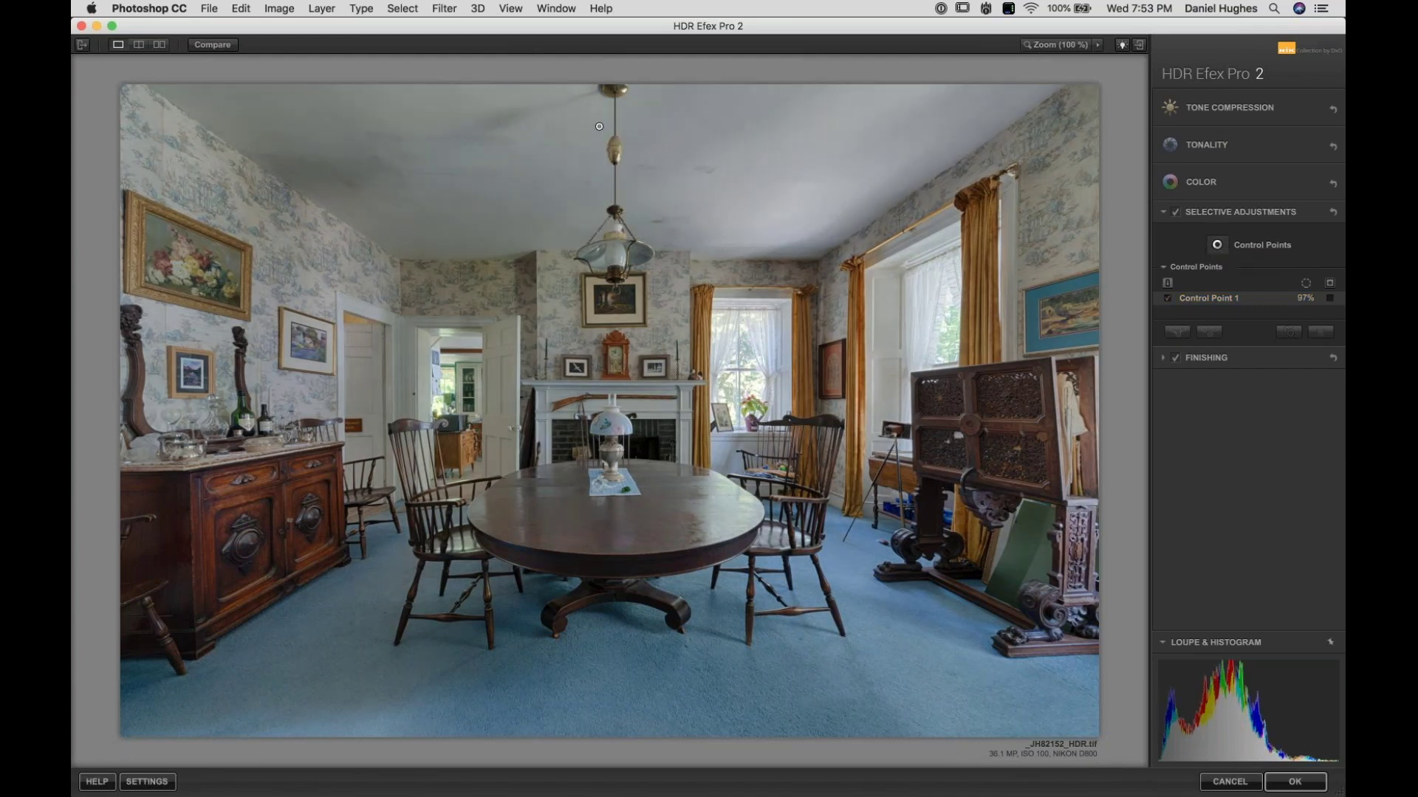
pyautogui.click(900, 667)
pyautogui.moveTo(937, 668)
pyautogui.mouseDown()
pyautogui.moveTo(965, 671)
pyautogui.moveTo(946, 673)
pyautogui.mouseUp()
pyautogui.moveTo(956, 566); pyautogui.dragTo(945, 564)
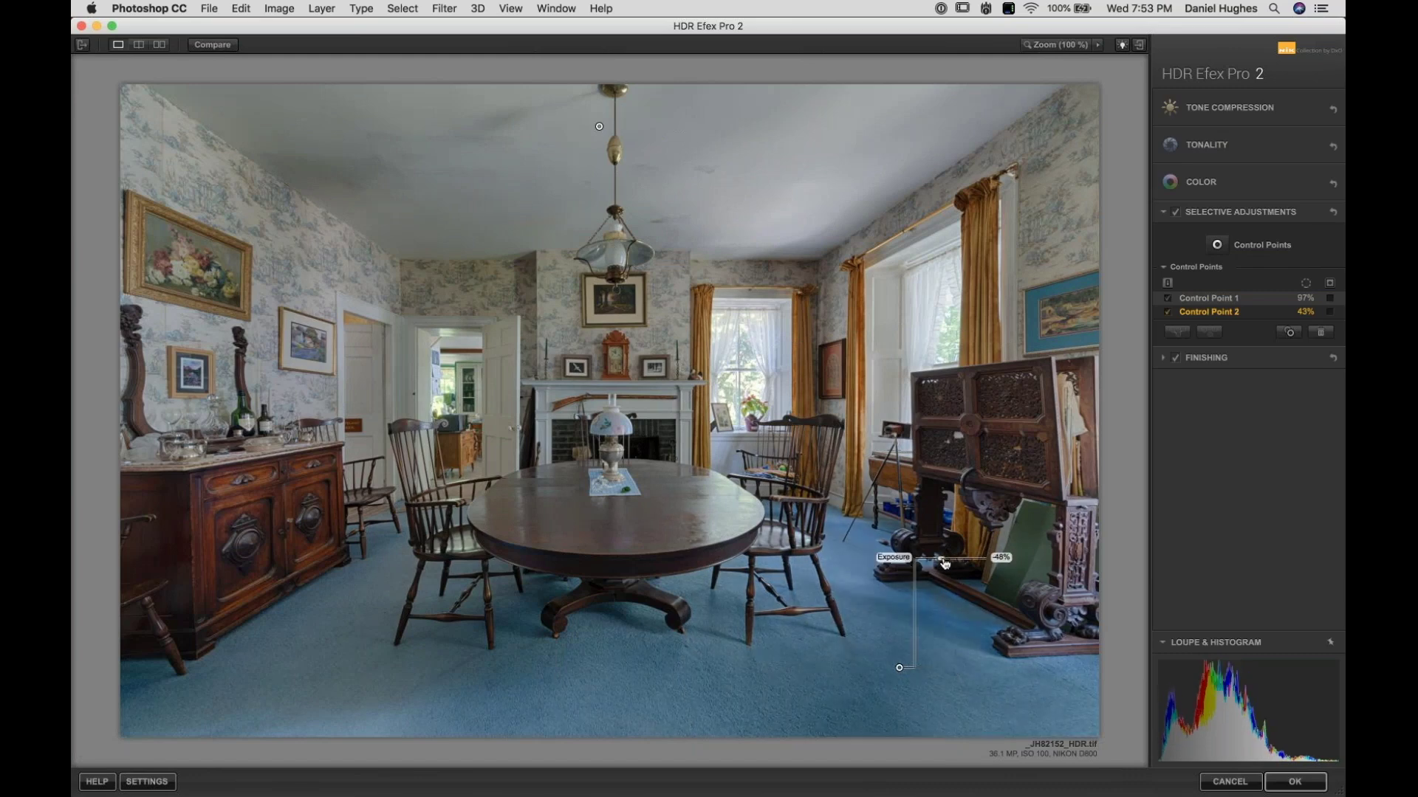
# Step: Duplicate the carpet control point twice, placing one copy in front of the table and one near the left chair
pyautogui.press('super+d')
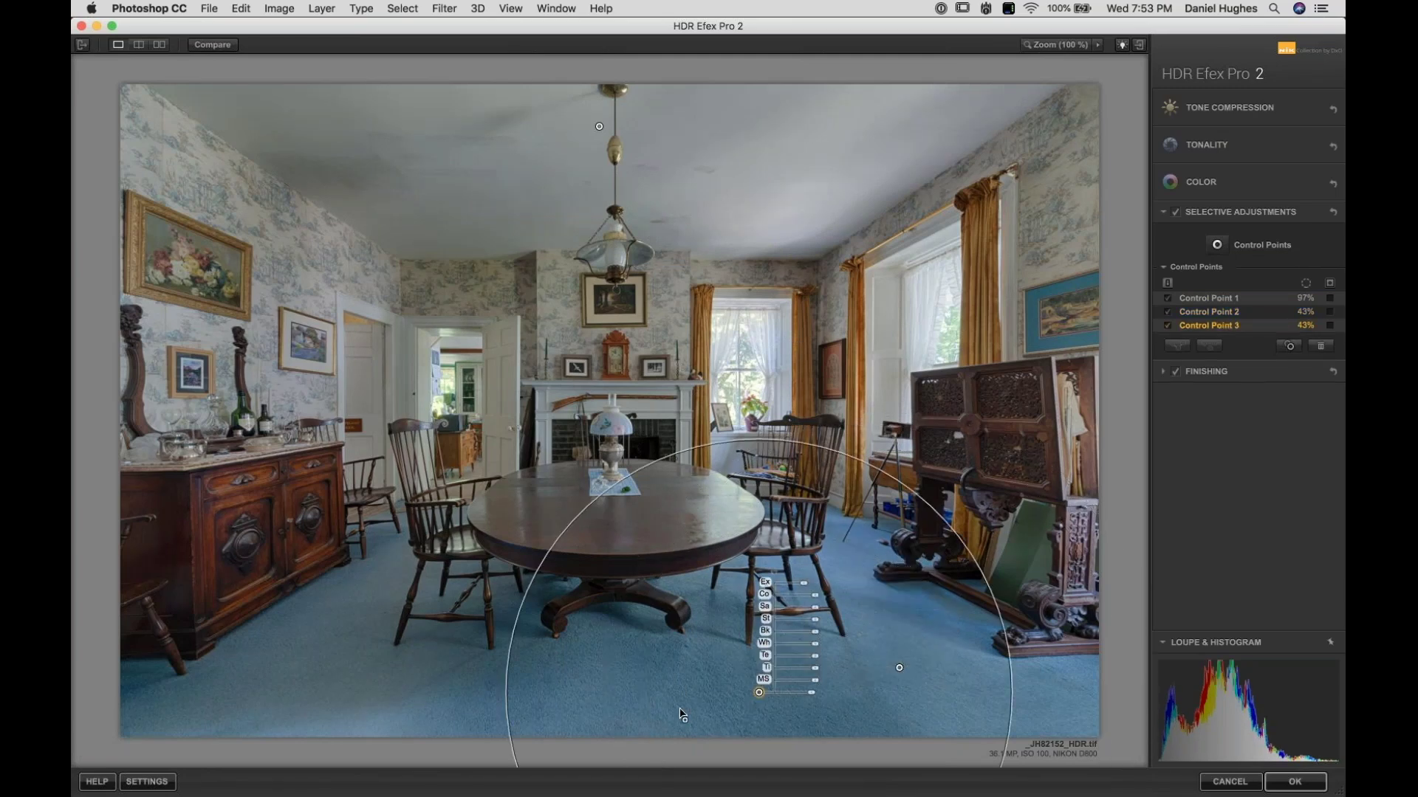
pyautogui.click(653, 704)
pyautogui.press('super+d')
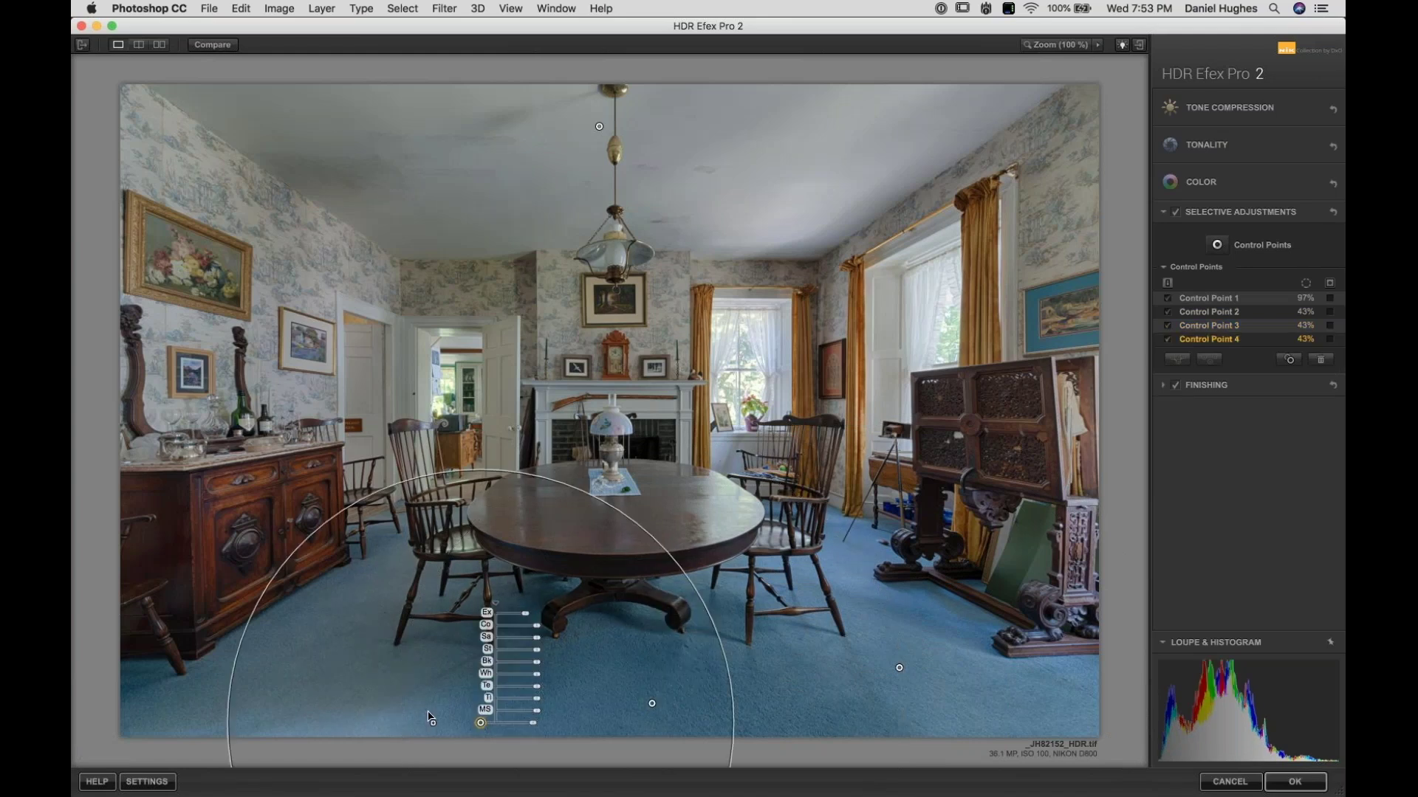
pyautogui.click(396, 703)
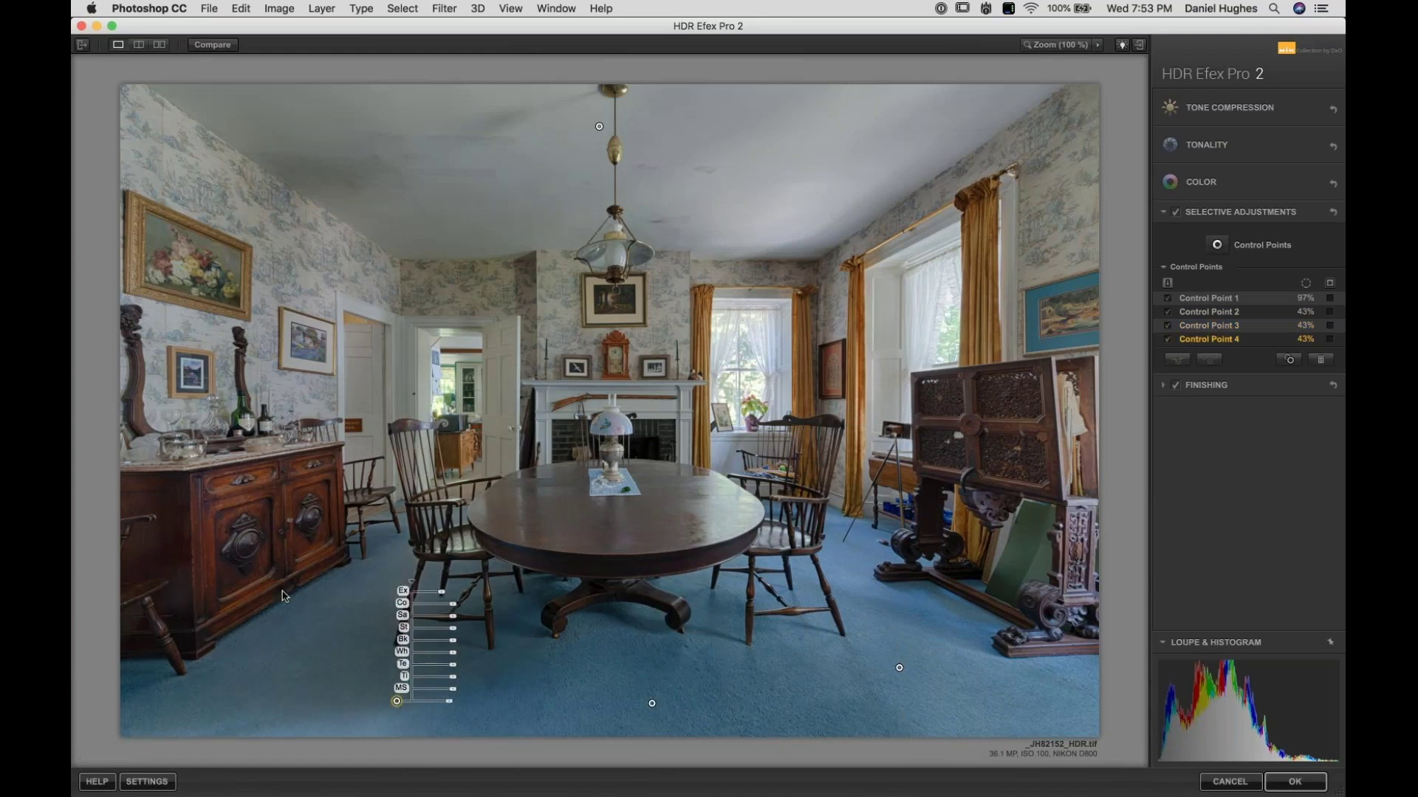
pyautogui.click(397, 705)
# Step: Add a control point on the window beside the fireplace, shrink its area to 15%, and reduce its Exposure
pyautogui.click(755, 385)
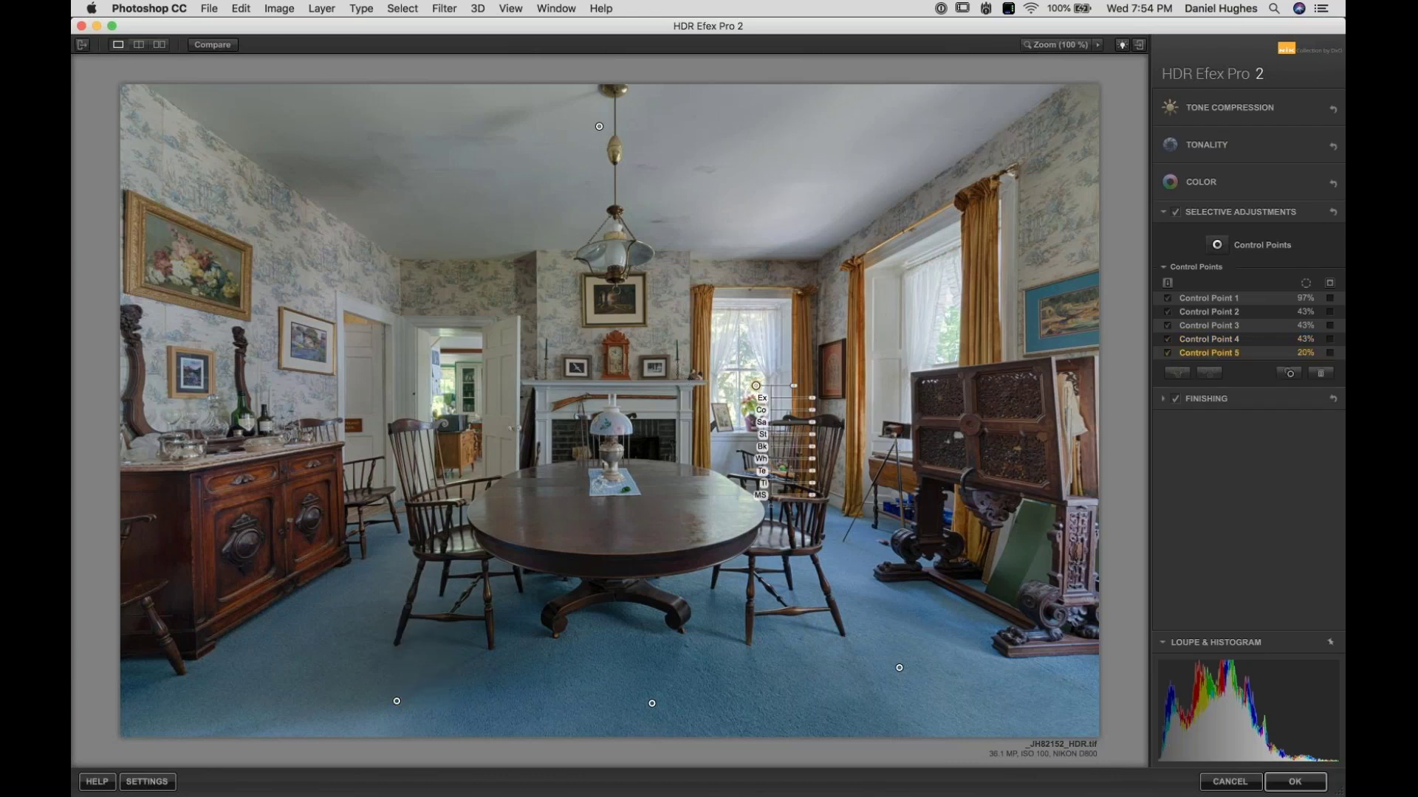
pyautogui.moveTo(792, 389); pyautogui.dragTo(803, 404)
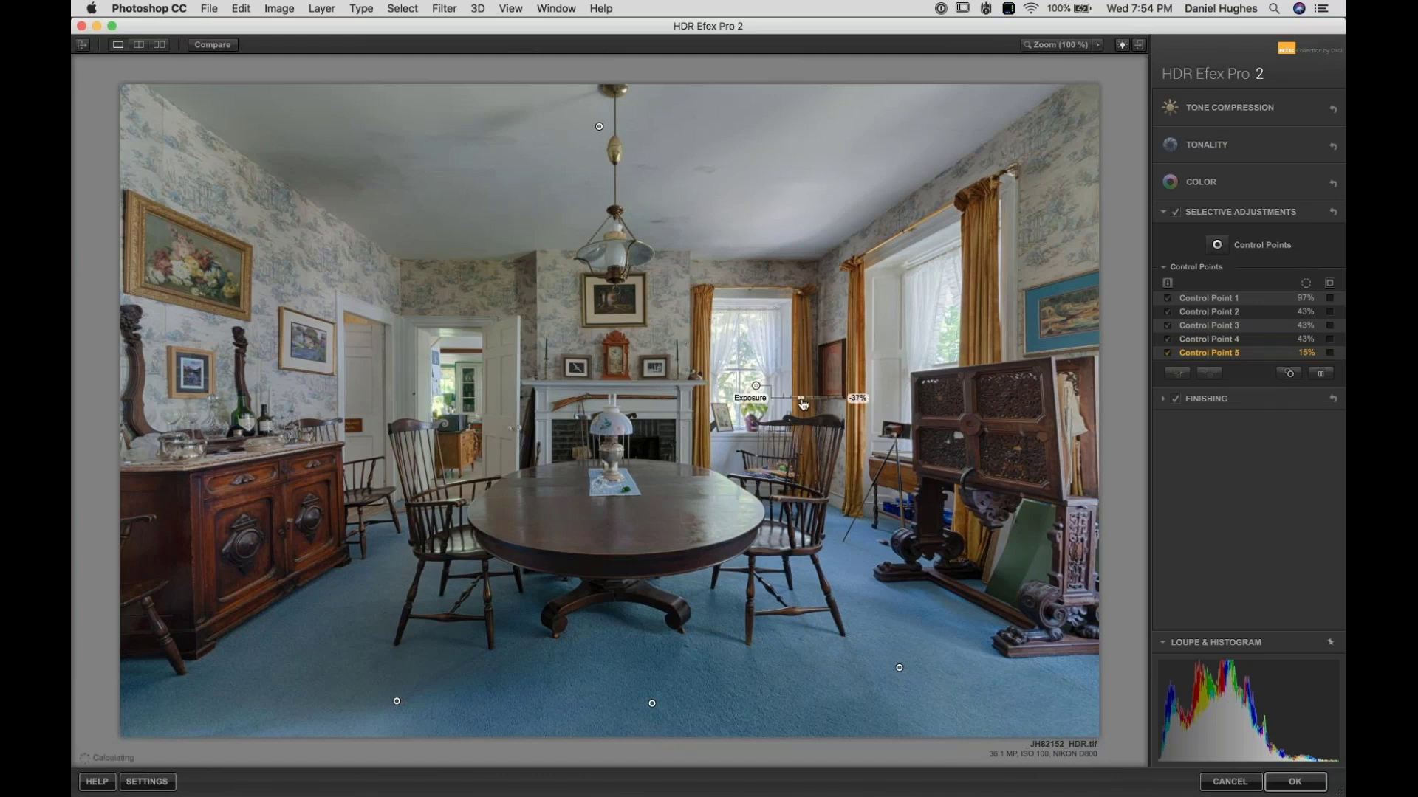
pyautogui.moveTo(801, 404); pyautogui.dragTo(795, 403)
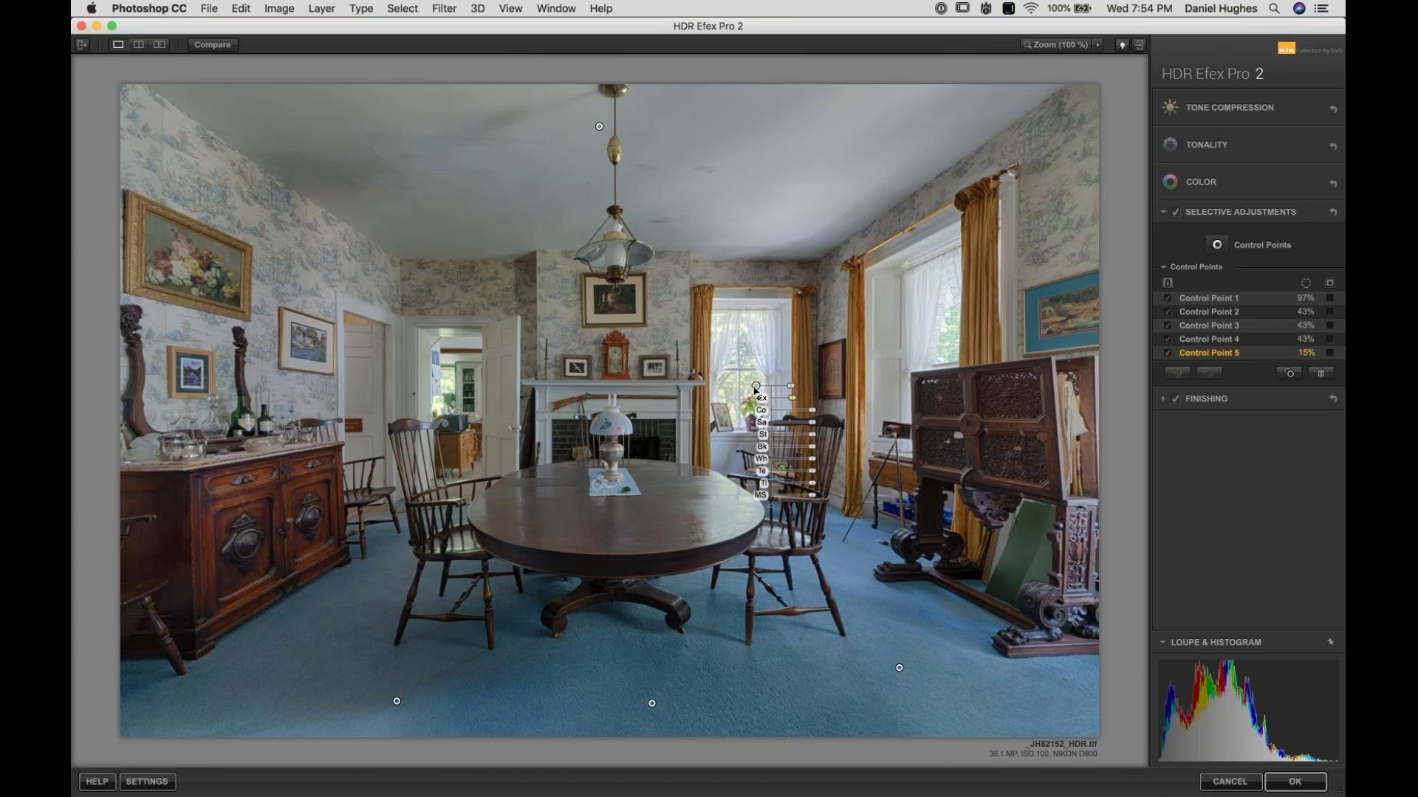
pyautogui.moveTo(751, 389)
pyautogui.moveTo(754, 386); pyautogui.dragTo(750, 389)
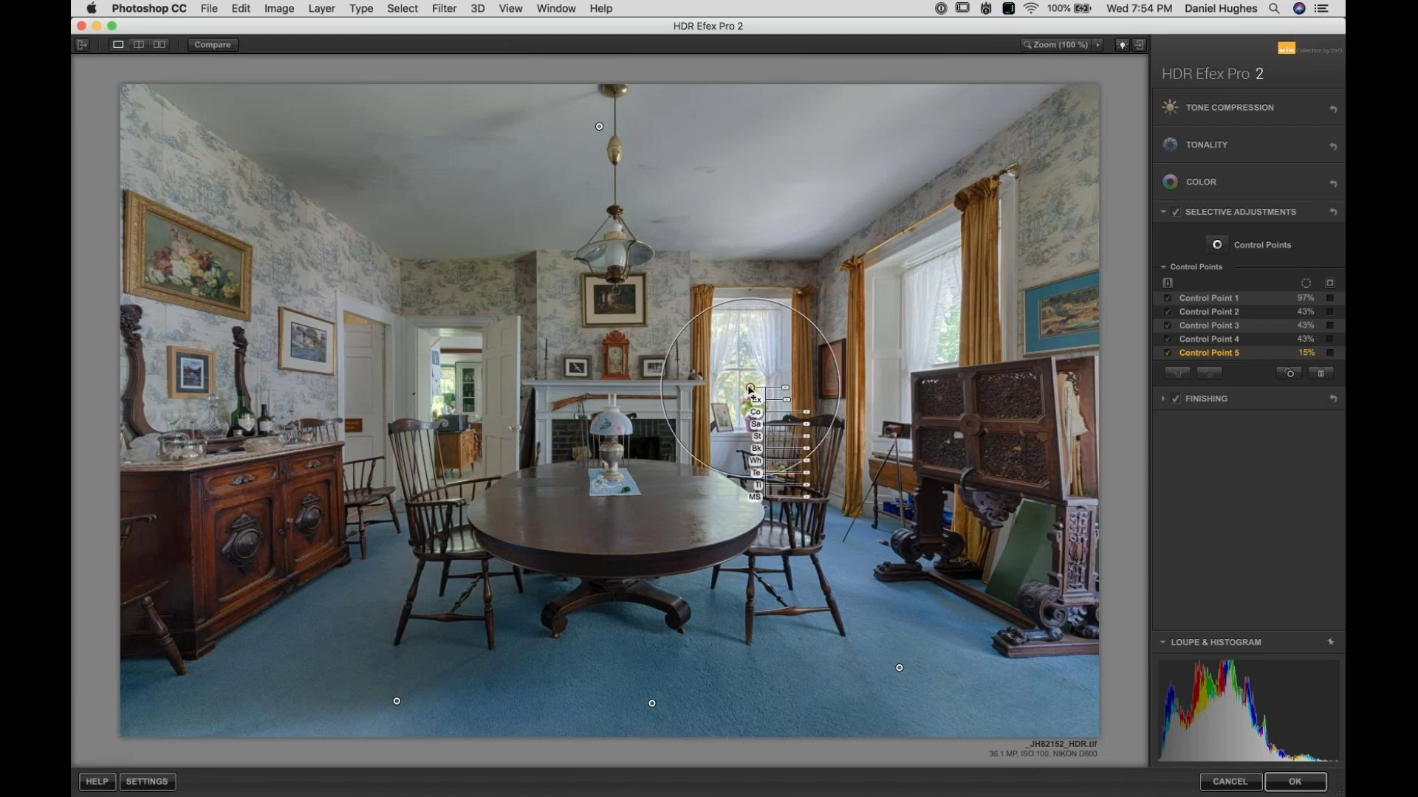
# Step: Shift the window's control point slightly above the potted plant and lower its Exposure further
pyautogui.press('super+minus')
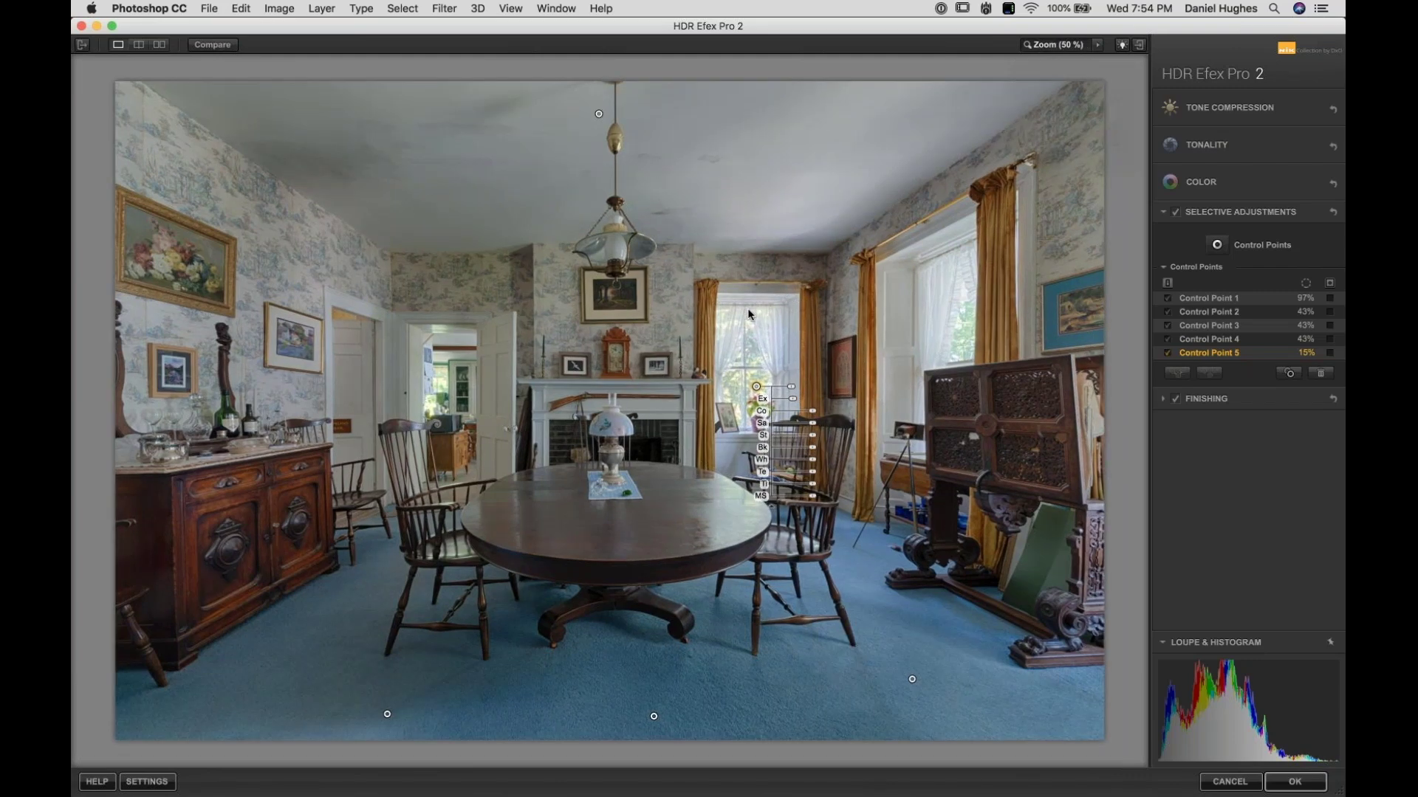
pyautogui.press('super+plus')
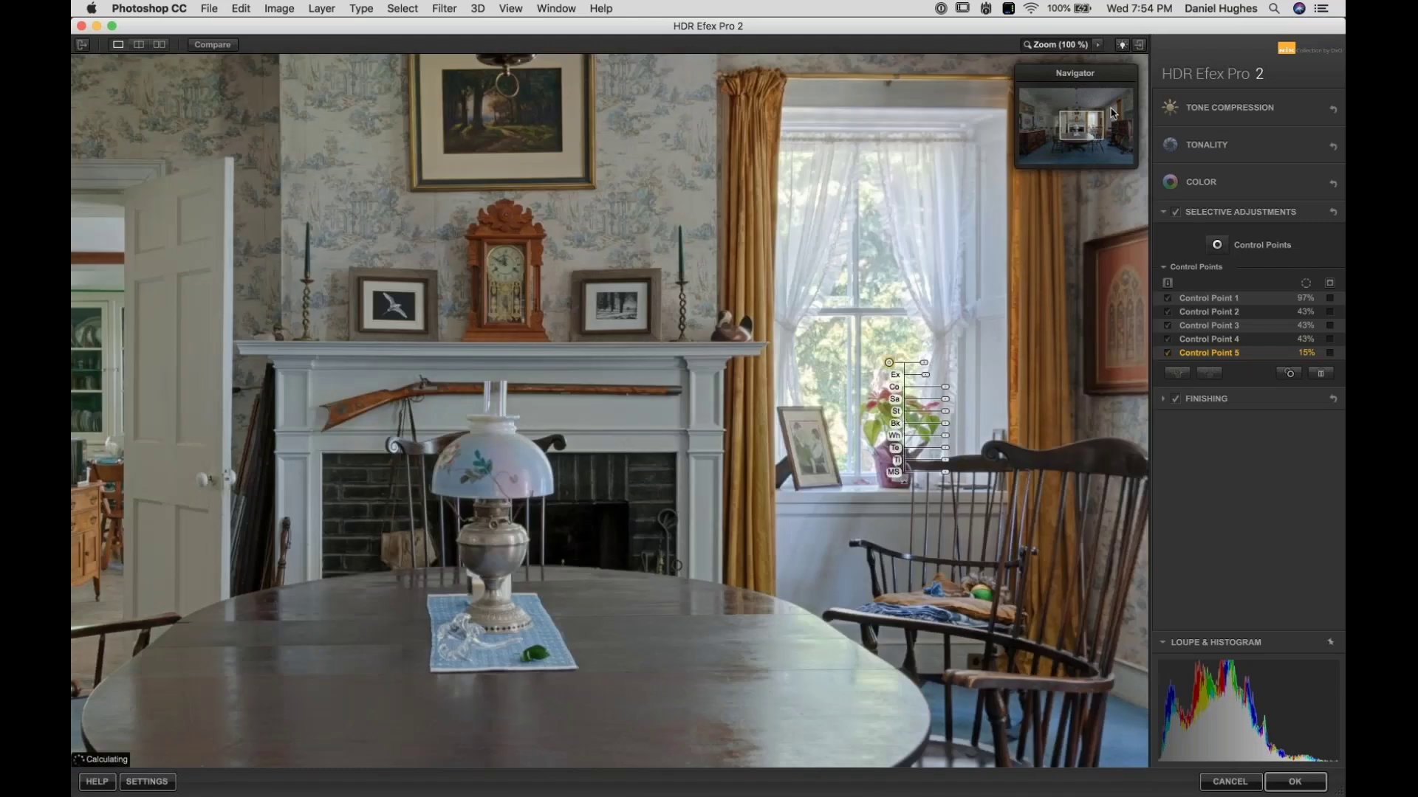
pyautogui.moveTo(1110, 108); pyautogui.dragTo(1098, 119)
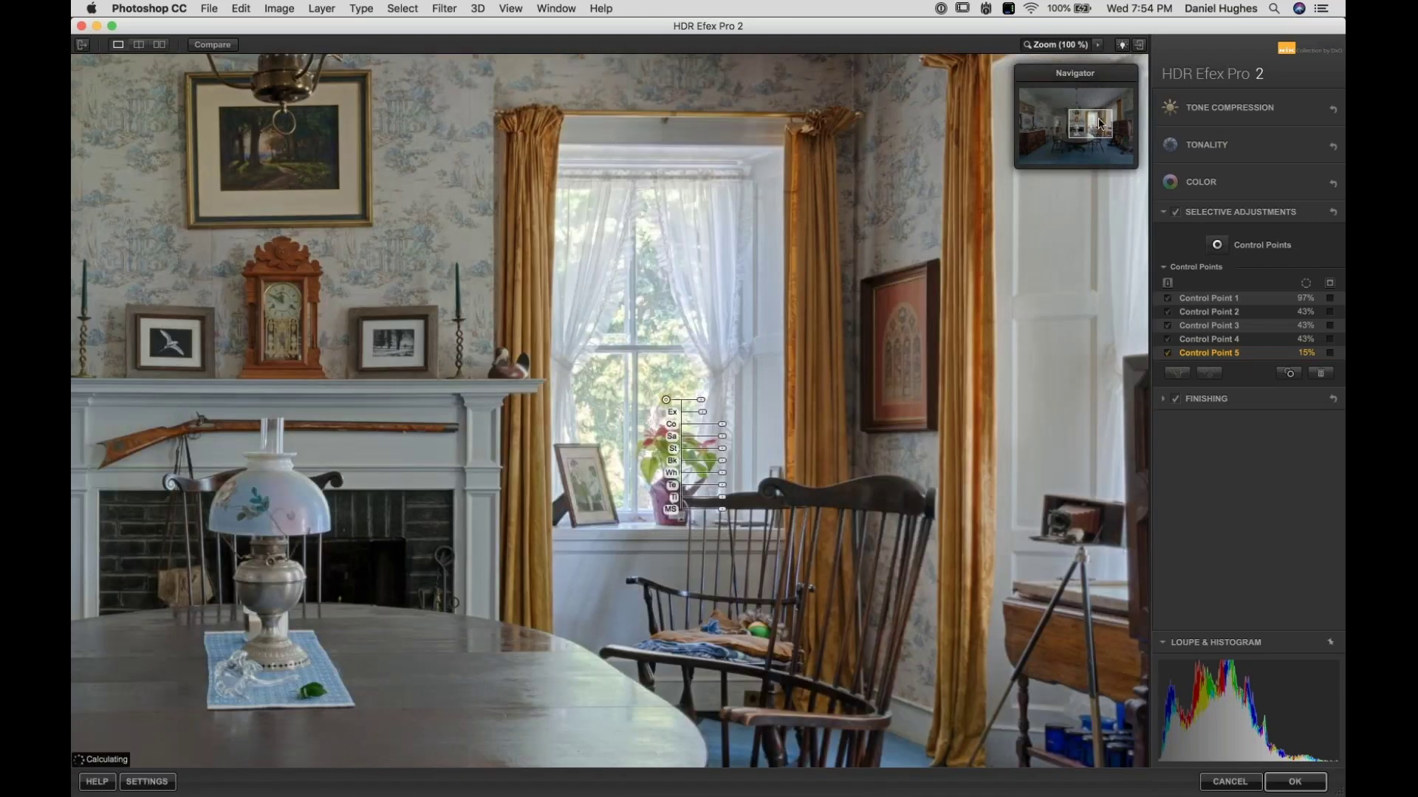
pyautogui.moveTo(675, 392); pyautogui.dragTo(687, 404)
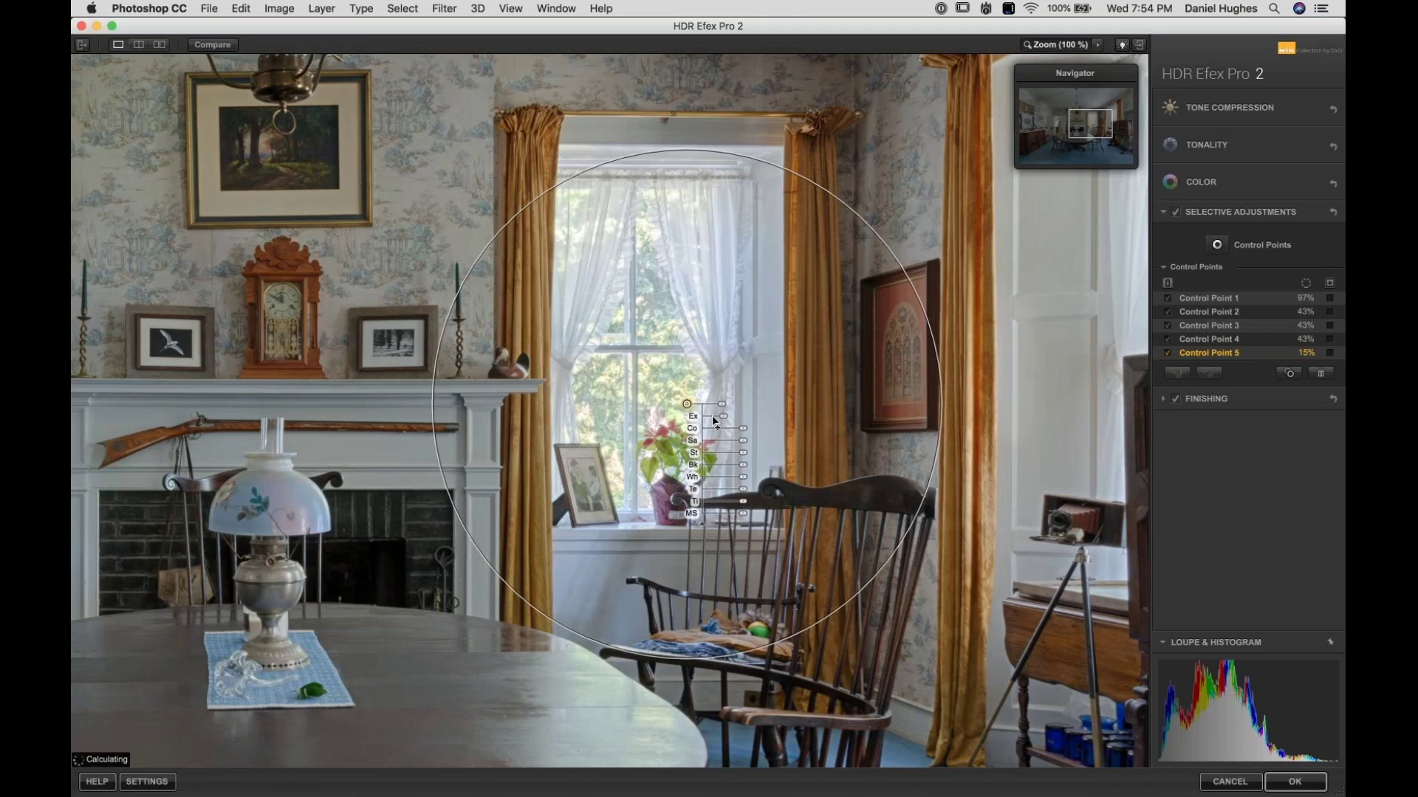
pyautogui.moveTo(694, 422)
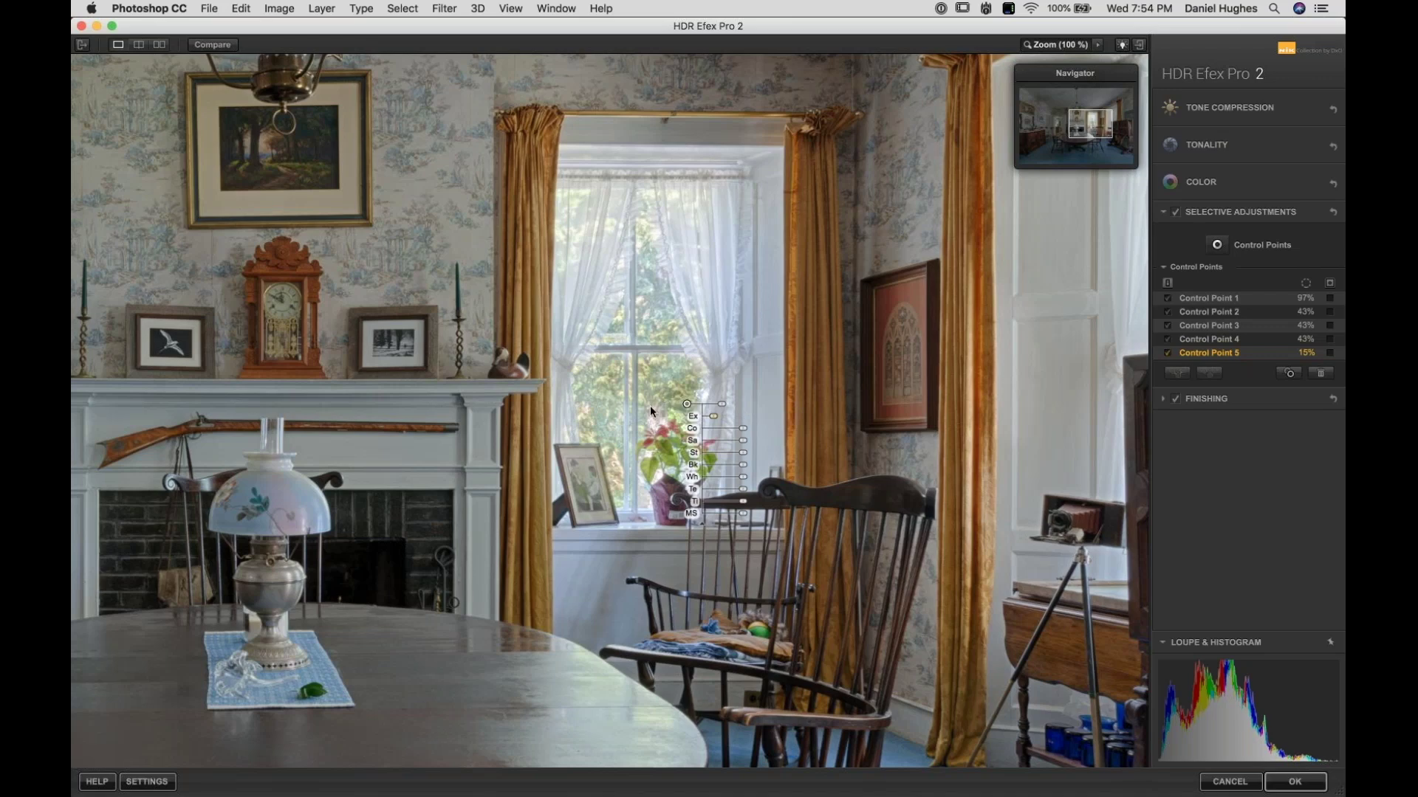
# Step: Reposition the window's control point just above the potted plant and raise its Exposure slightly
pyautogui.click(687, 405)
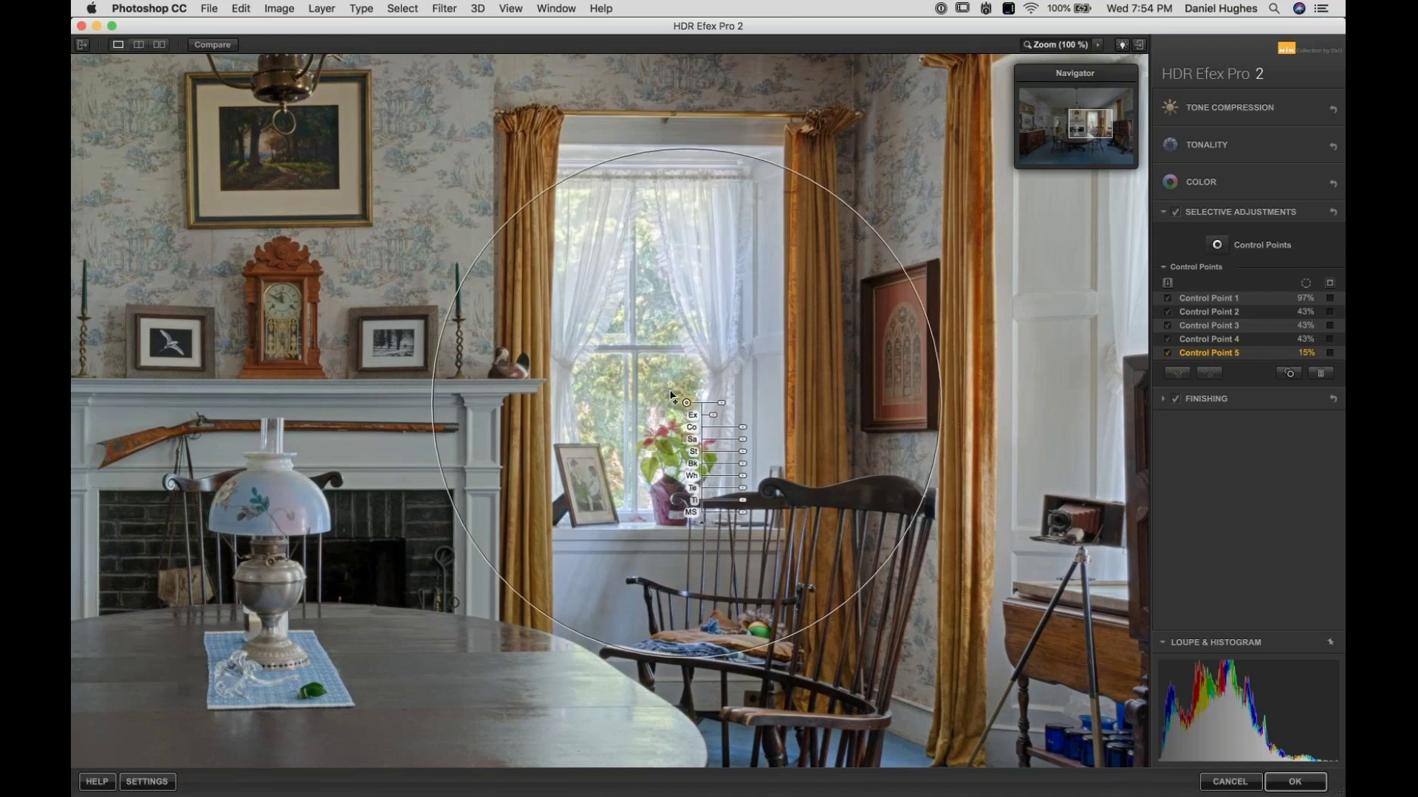
pyautogui.moveTo(671, 394); pyautogui.dragTo(657, 379)
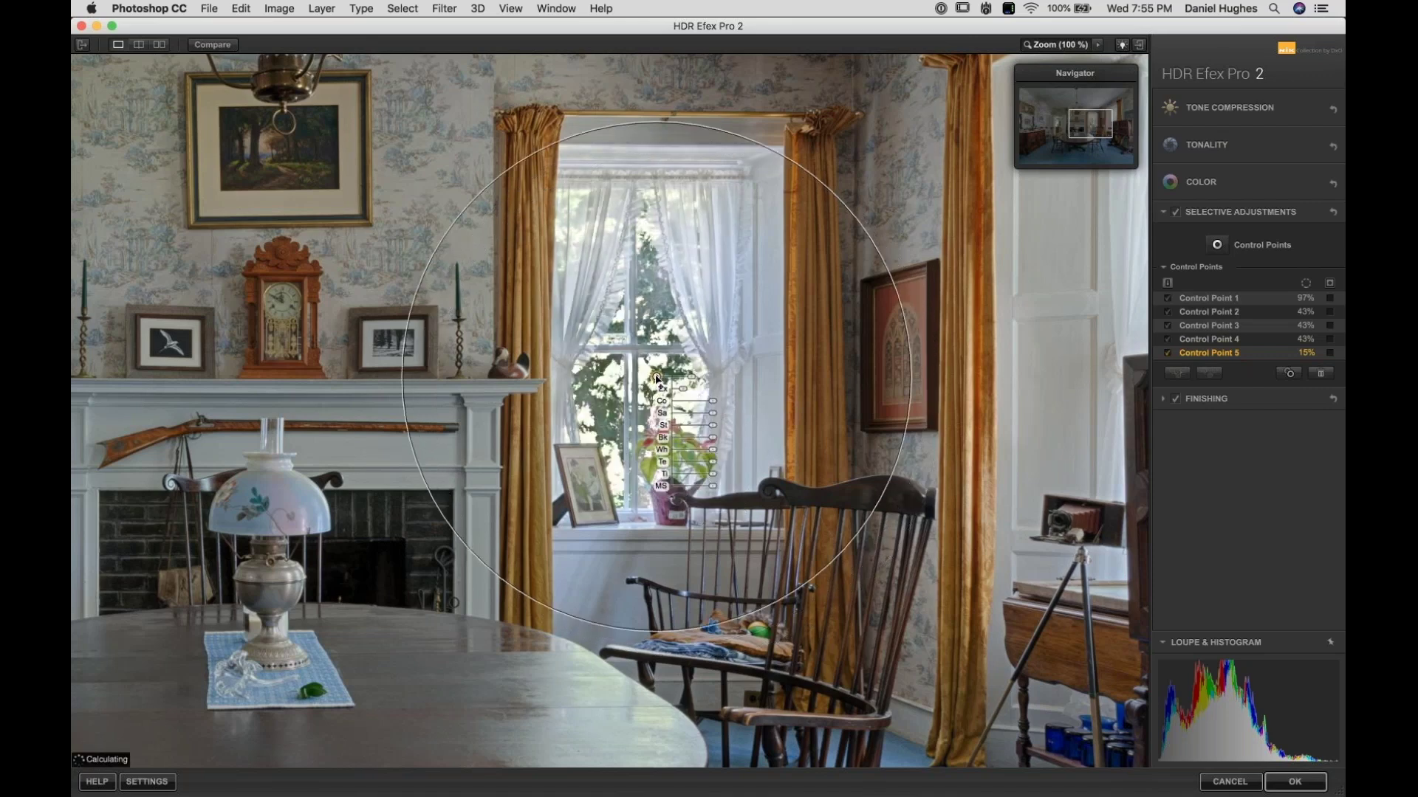
pyautogui.moveTo(658, 378)
pyautogui.mouseDown()
pyautogui.moveTo(643, 371)
pyautogui.moveTo(651, 310)
pyautogui.moveTo(678, 397)
pyautogui.mouseUp()
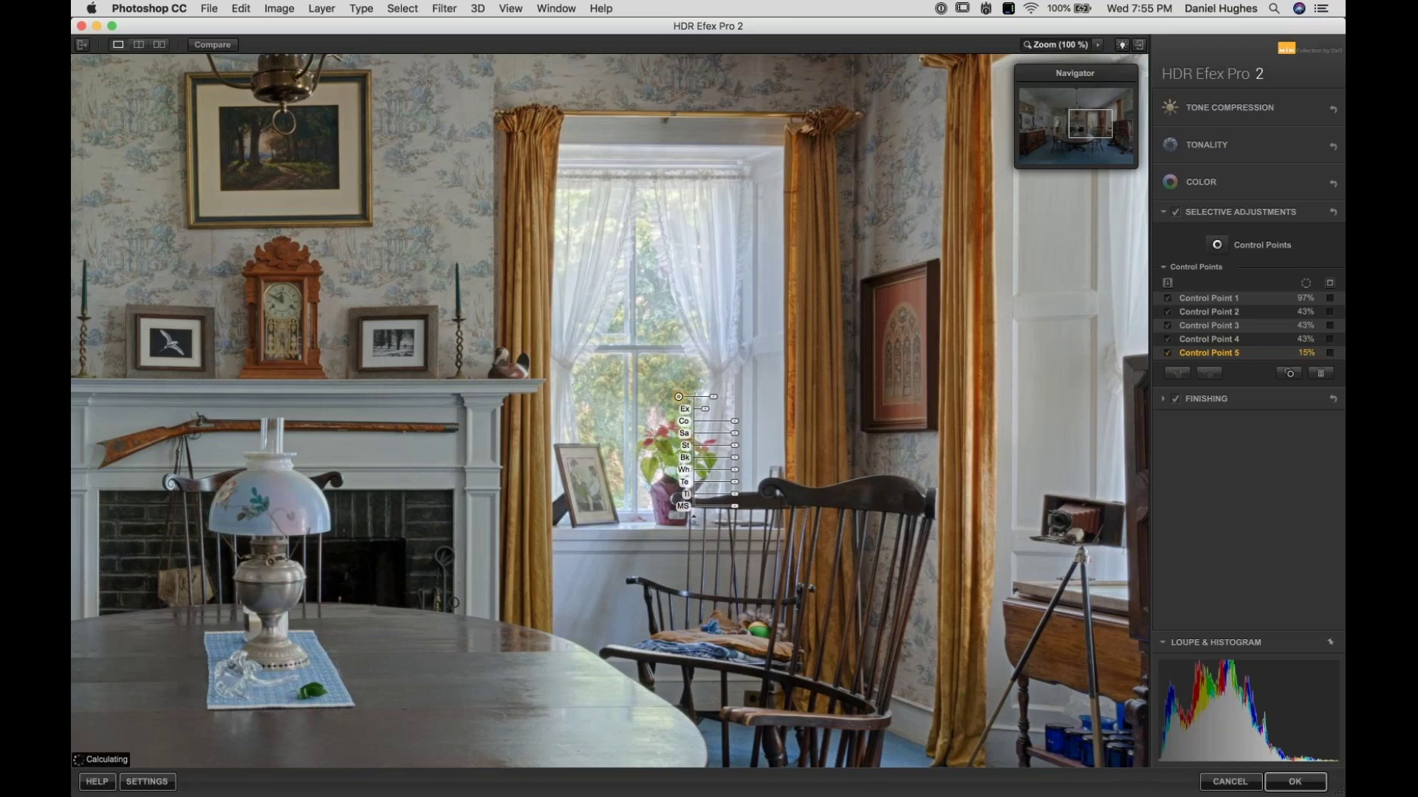
pyautogui.moveTo(713, 414)
pyautogui.moveTo(714, 414); pyautogui.dragTo(717, 415)
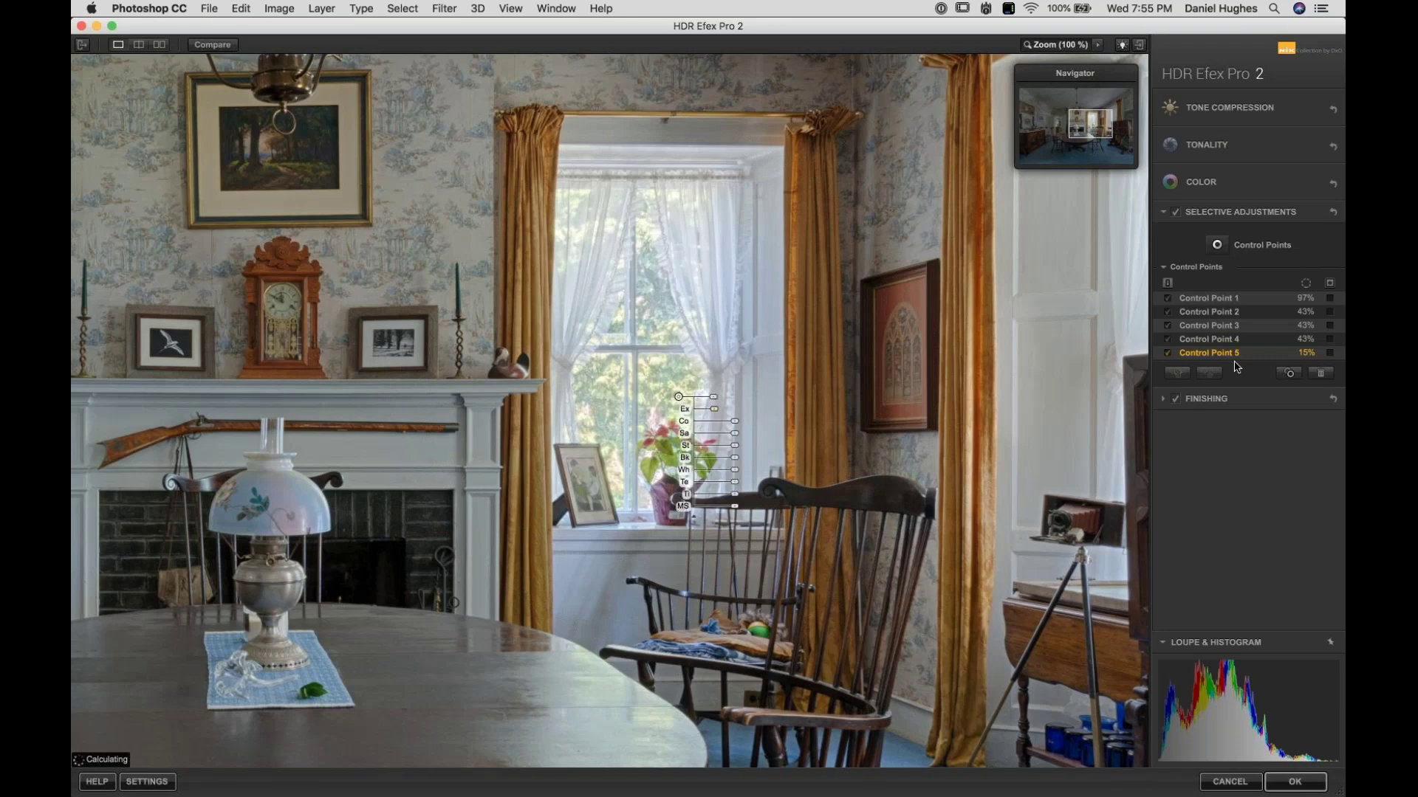
# Step: Inspect the selection mask of Control Point 5 by moving it onto the window recess and back, and return to the full image
pyautogui.click(1330, 353)
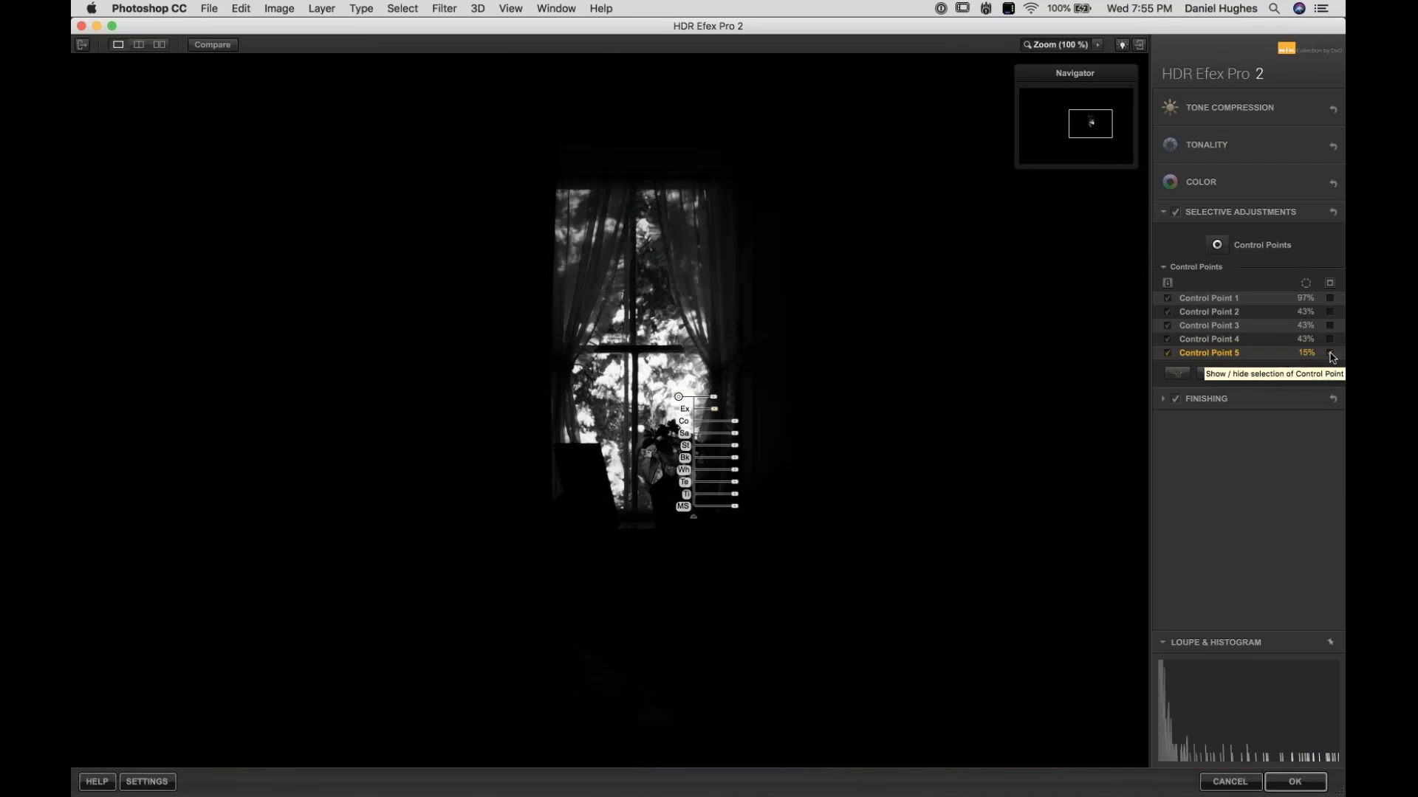
pyautogui.click(1331, 354)
pyautogui.click(679, 396)
pyautogui.moveTo(679, 396); pyautogui.dragTo(755, 393)
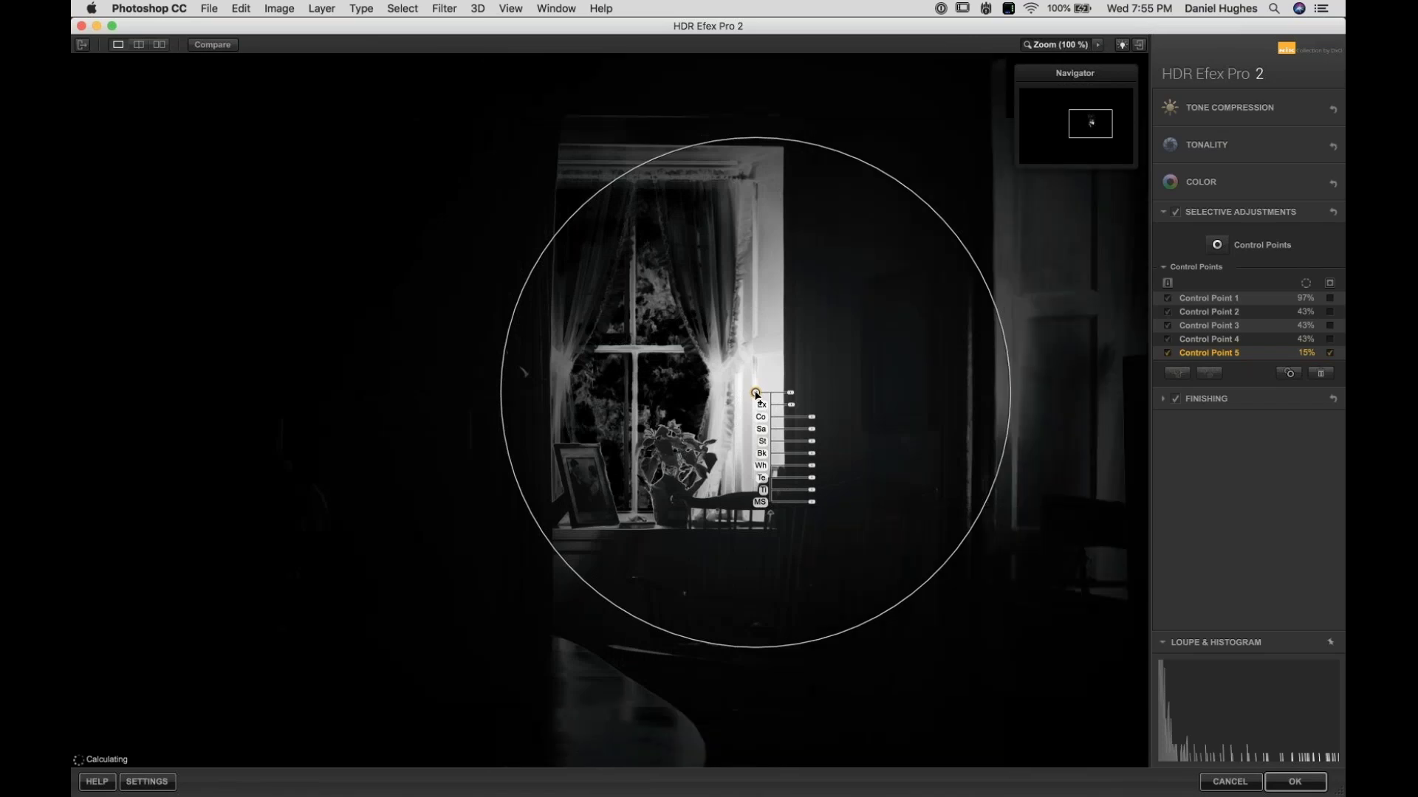
pyautogui.moveTo(763, 319); pyautogui.dragTo(683, 400)
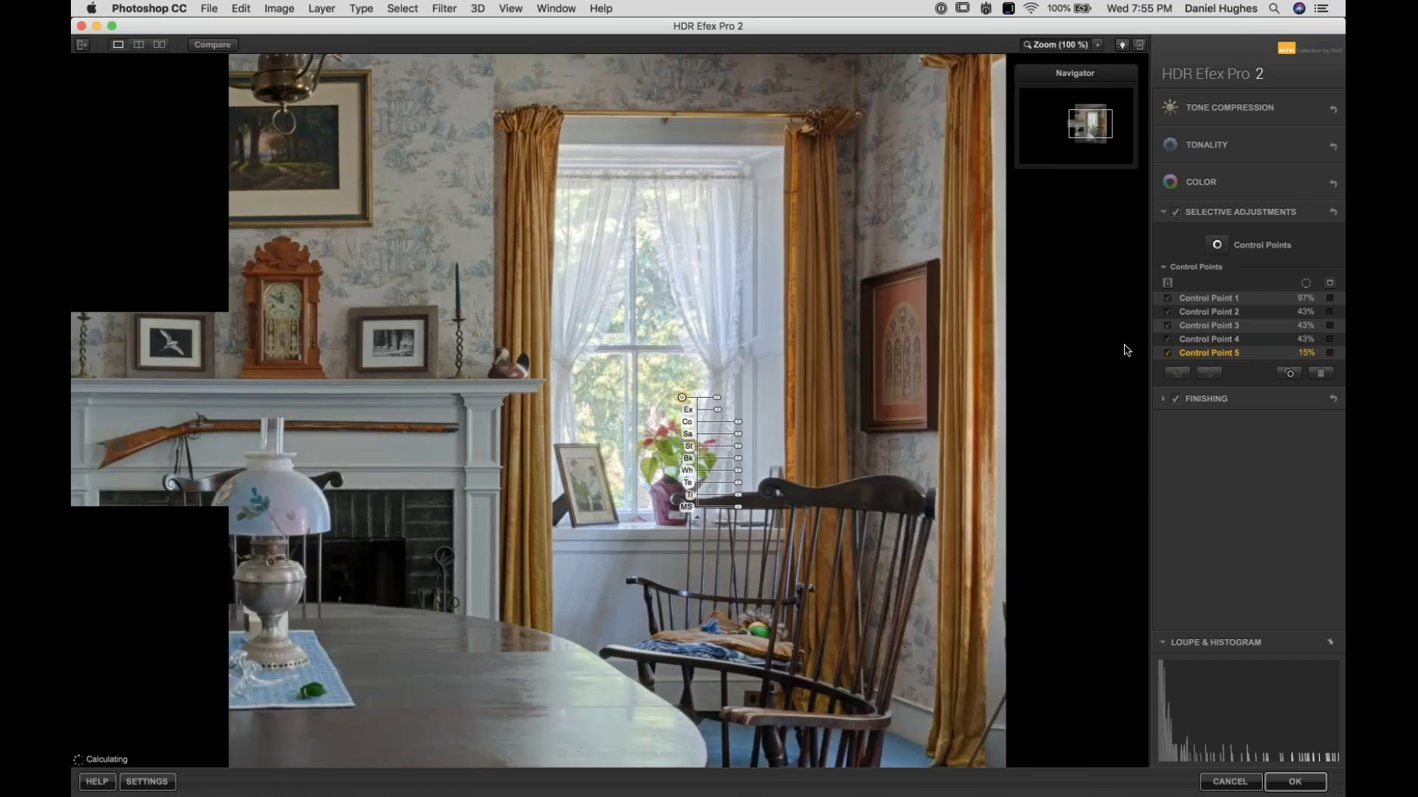
pyautogui.click(987, 425)
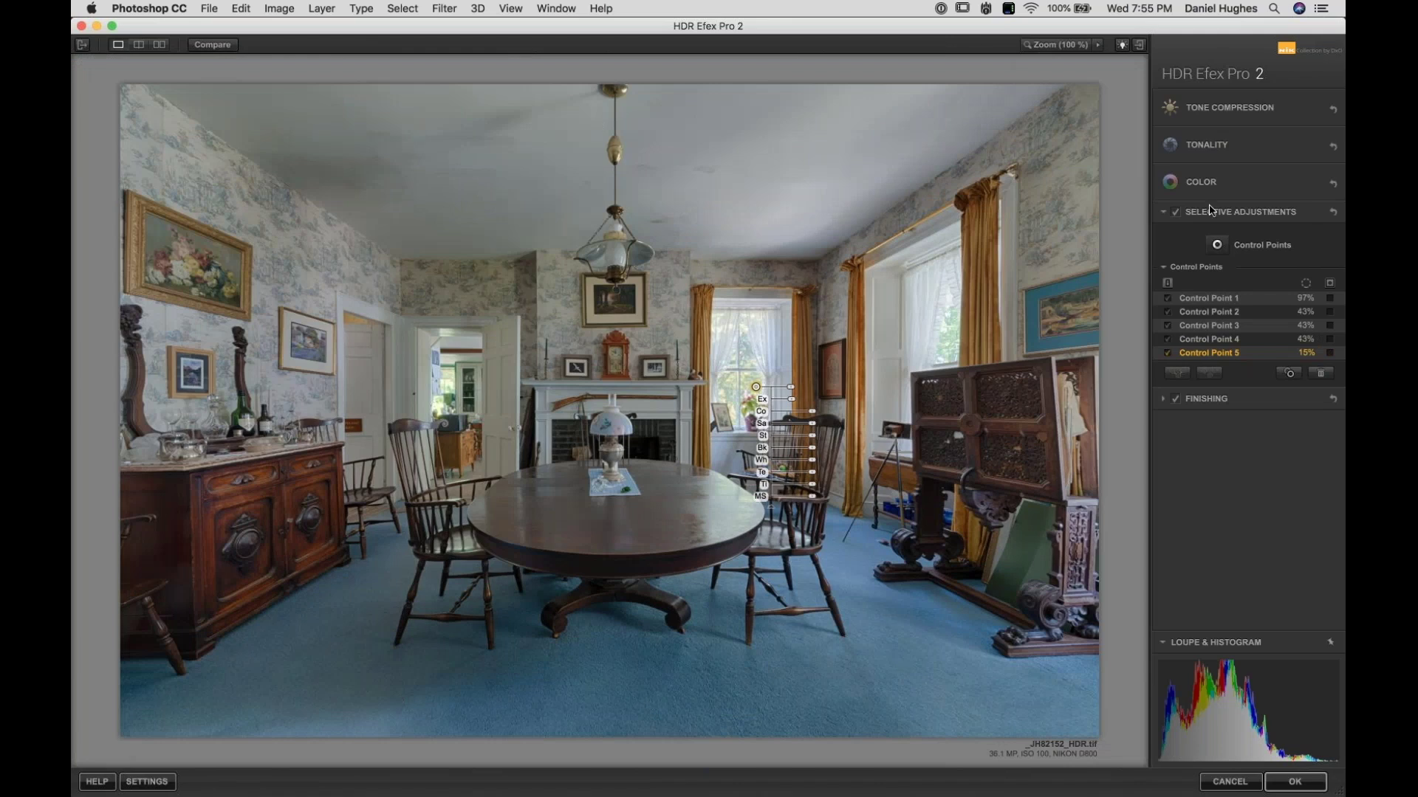
# Step: Add a control point on the view through the open doorway, with a 9% area and Exposure at about -28%
pyautogui.click(520, 256)
pyautogui.click(448, 384)
pyautogui.moveTo(482, 388); pyautogui.dragTo(498, 402)
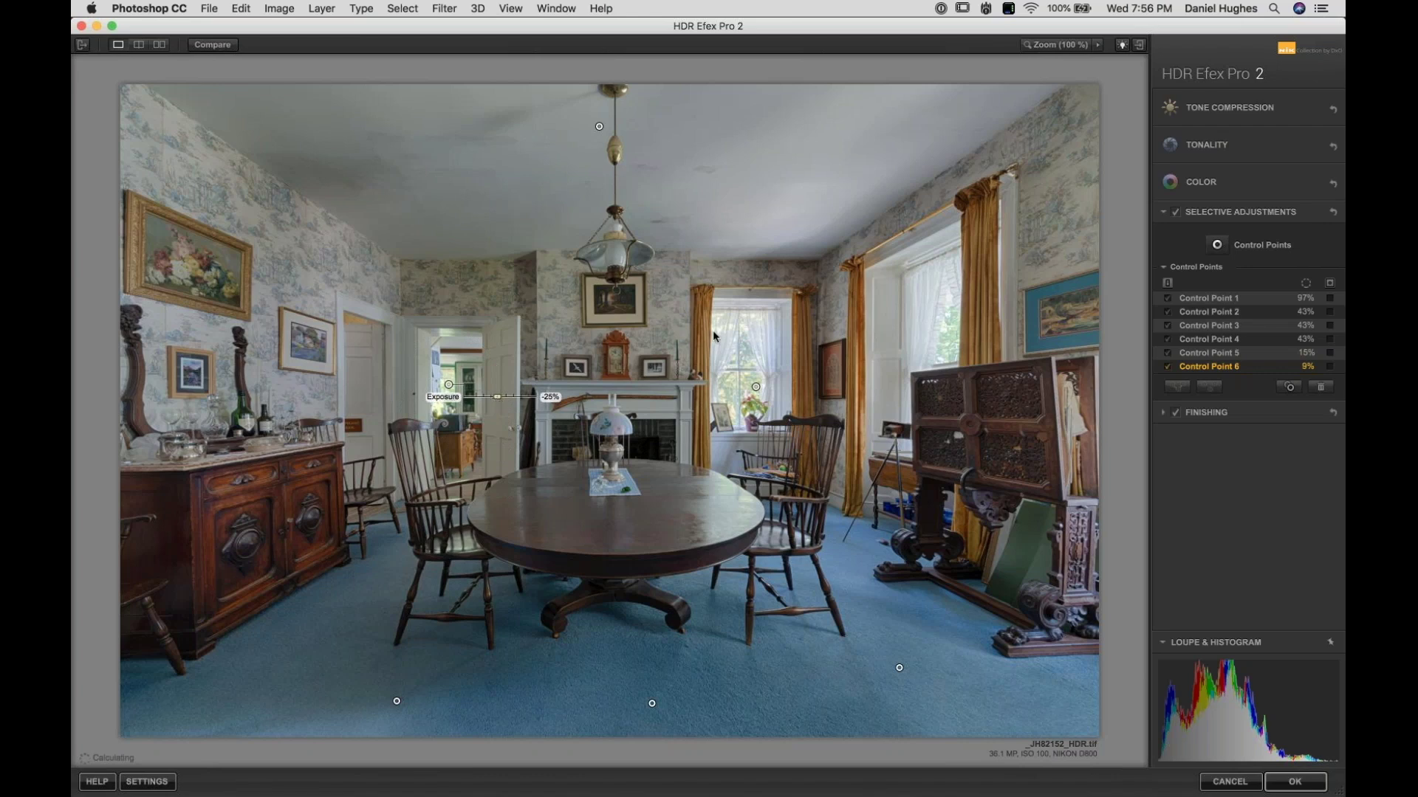
# Step: Add a control point on the window behind the folding furniture, with a 19% area, and reduce its Exposure
pyautogui.click(1288, 244)
pyautogui.click(944, 336)
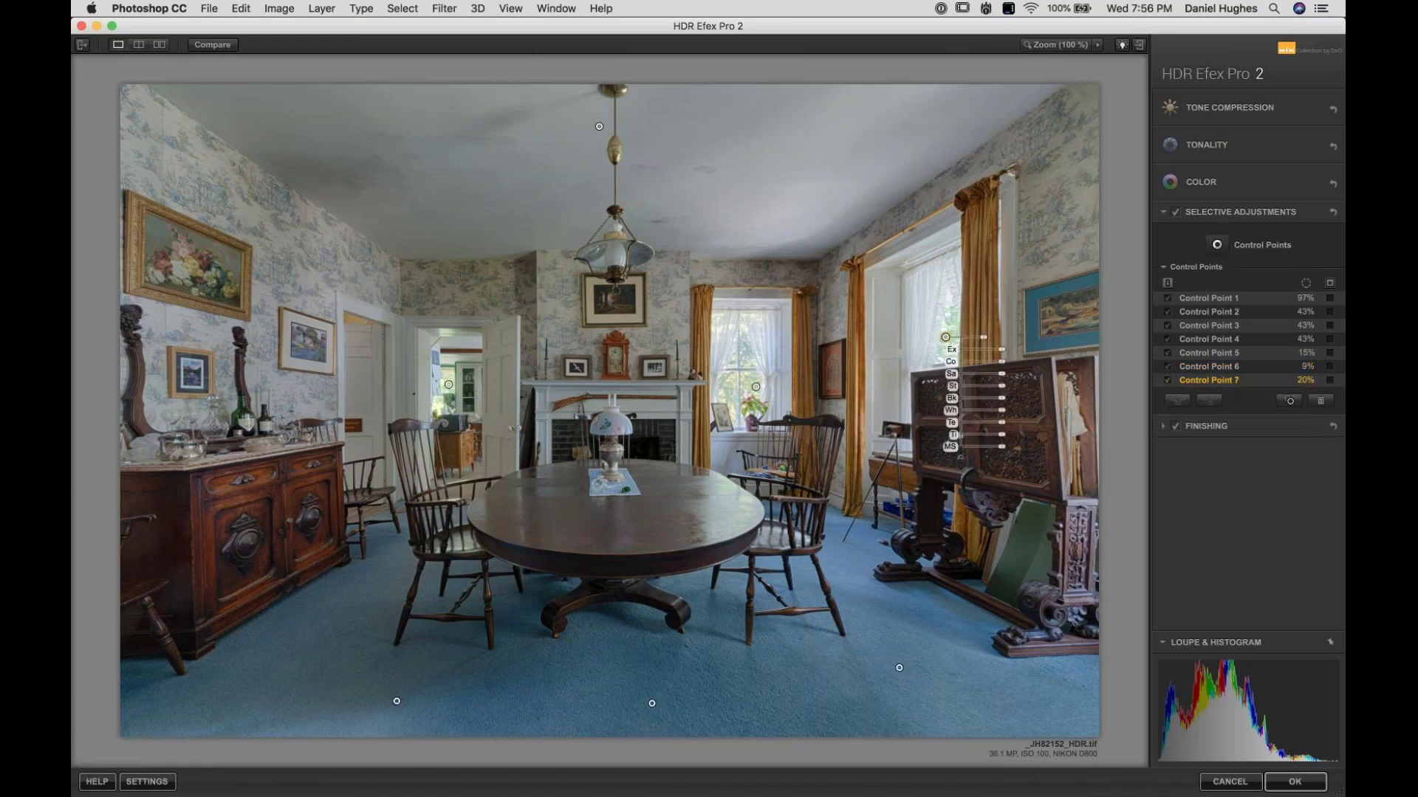
pyautogui.moveTo(980, 338); pyautogui.dragTo(948, 301)
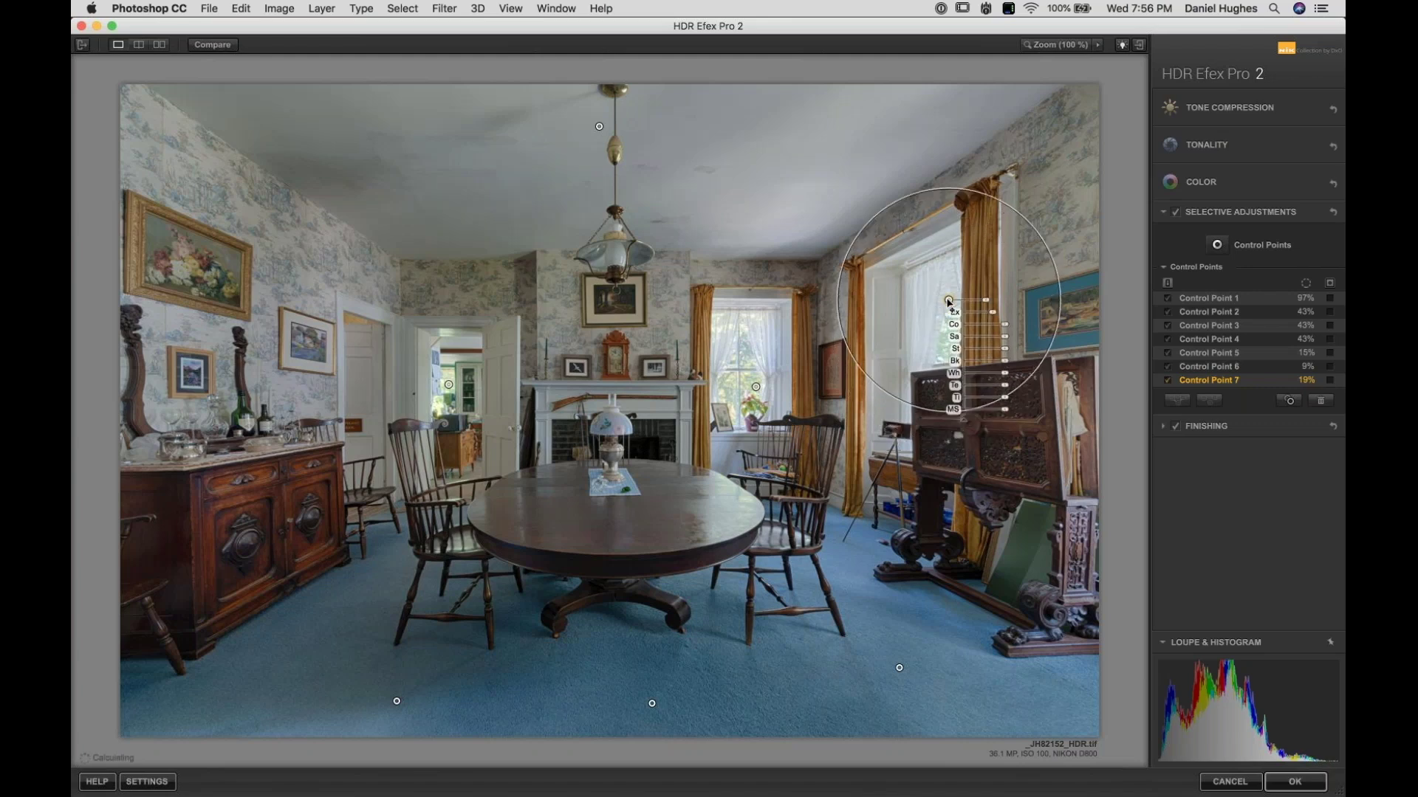
# Step: Set the Exposure of the carpet control point near the folding furniture to about -38%
pyautogui.click(899, 667)
pyautogui.moveTo(951, 561); pyautogui.dragTo(944, 564)
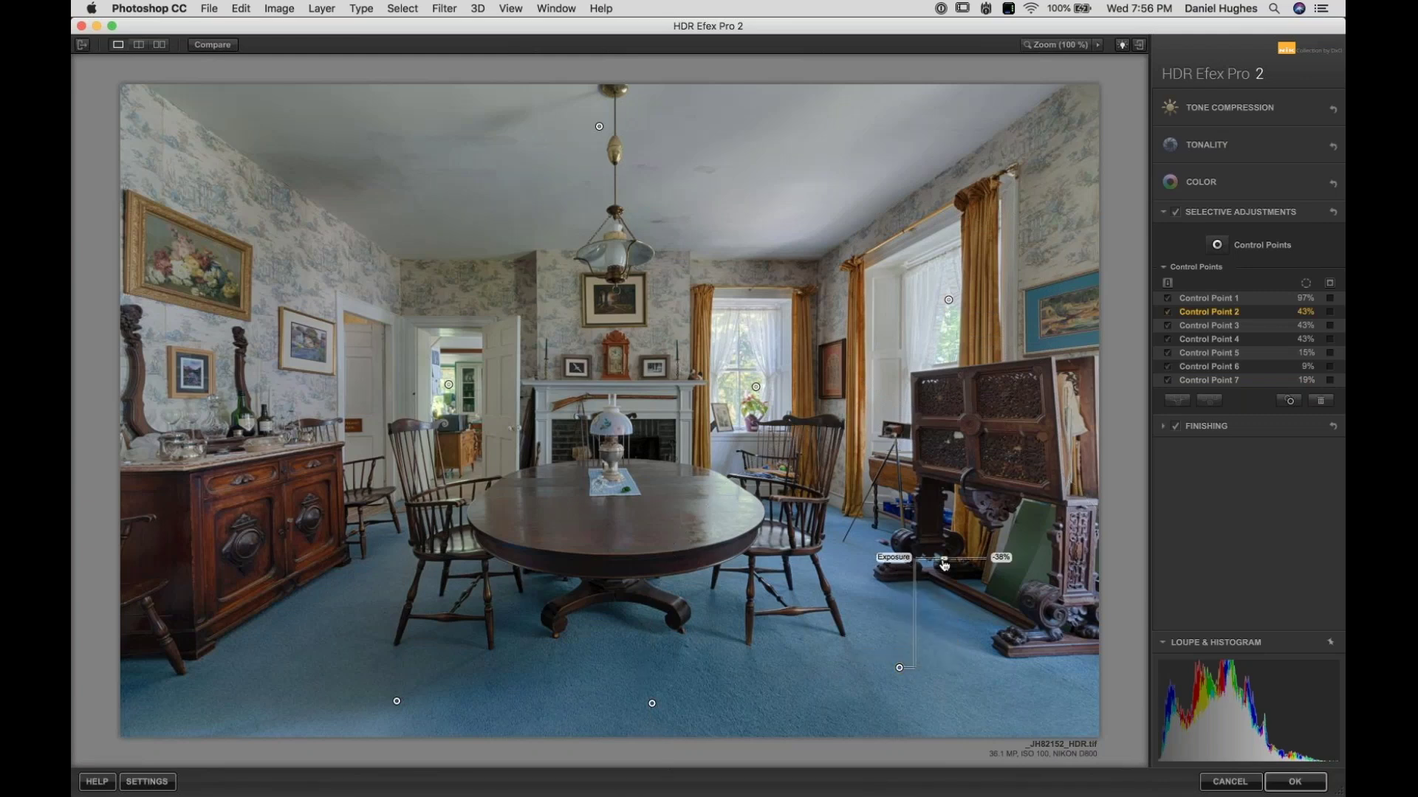
# Step: Add a control point with a 32% area on the front of the wooden sideboard
pyautogui.click(228, 465)
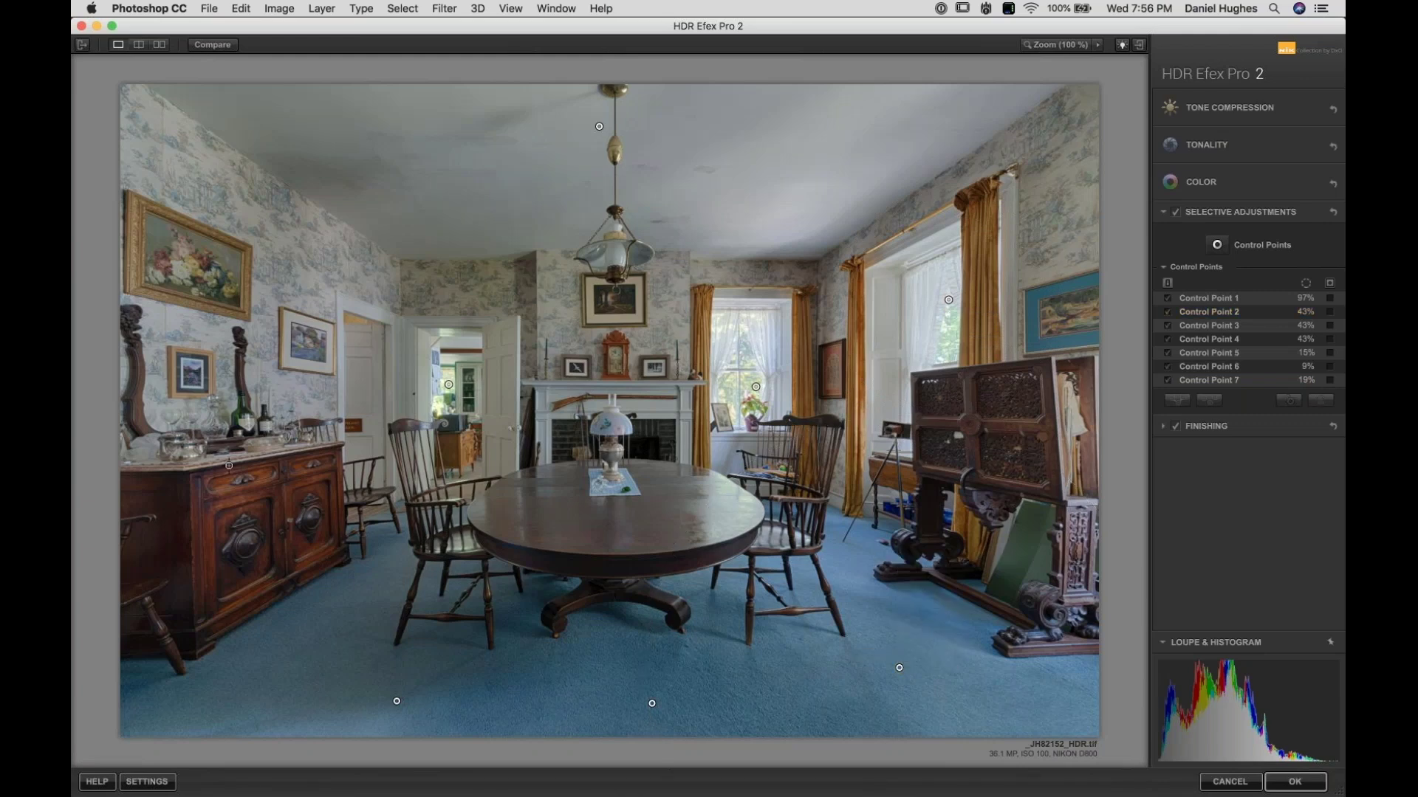
pyautogui.click(264, 486)
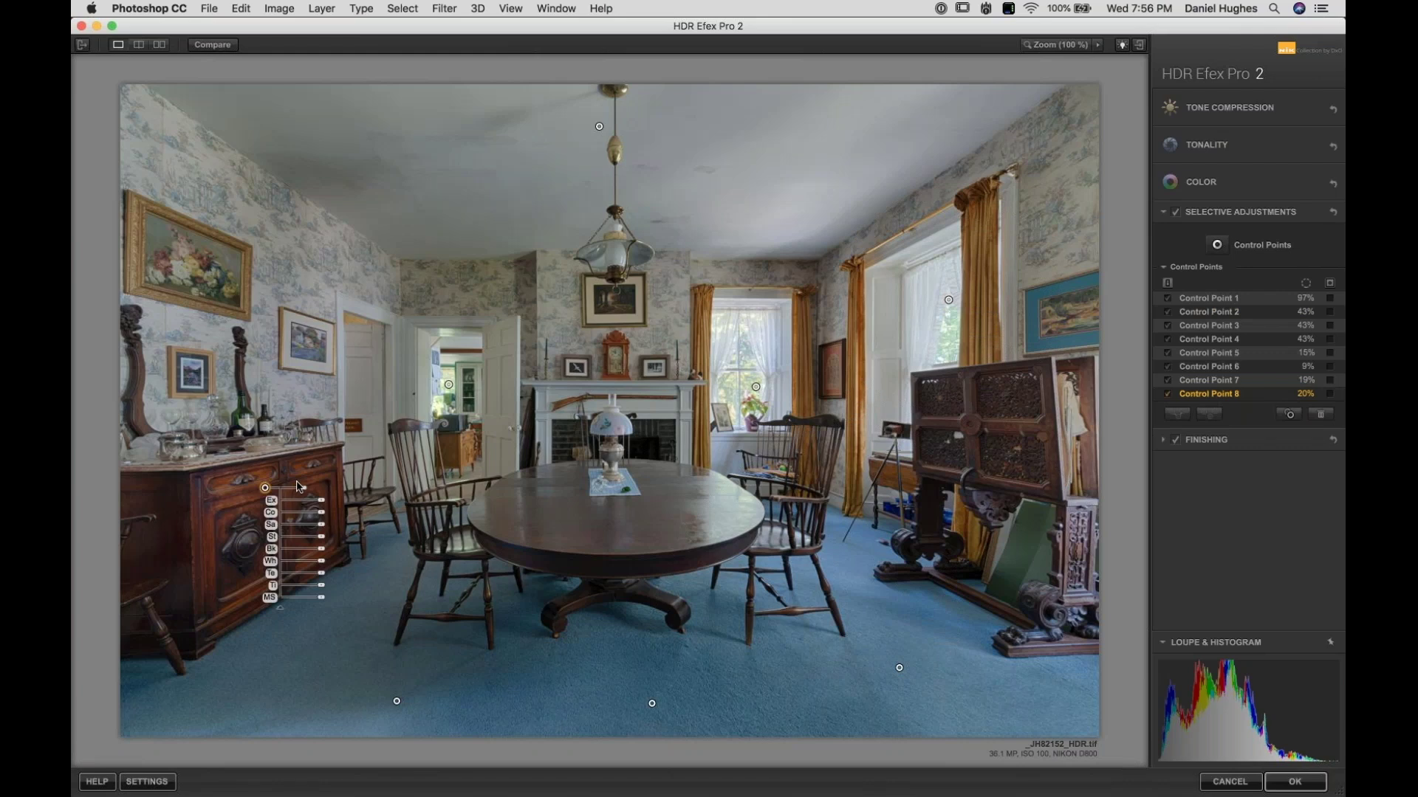
pyautogui.click(265, 487)
pyautogui.moveTo(293, 497); pyautogui.dragTo(307, 492)
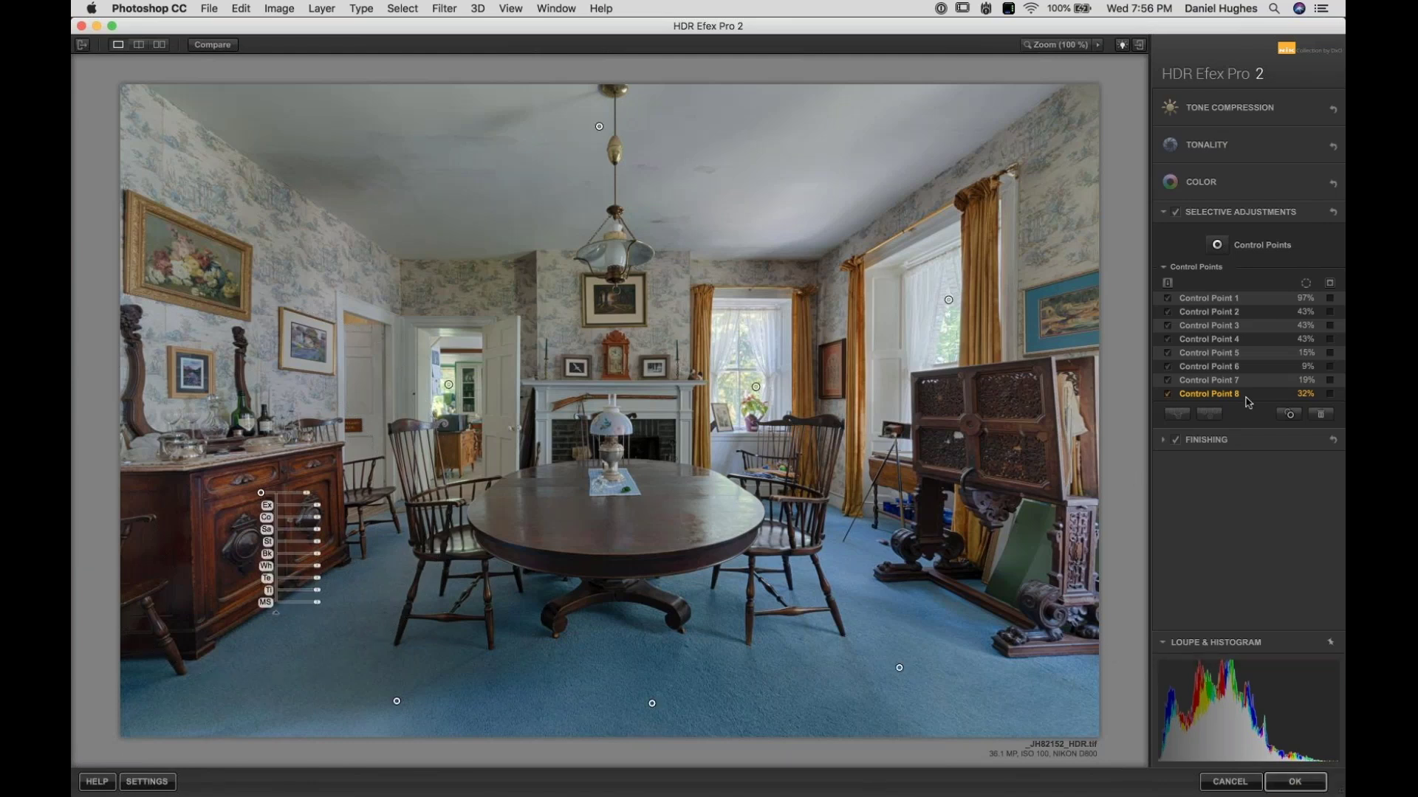
# Step: Add a Black Frame 1 vignette with Amount -12% and apply the HDR filter to the image
pyautogui.click(1229, 442)
pyautogui.click(1272, 357)
pyautogui.click(1267, 405)
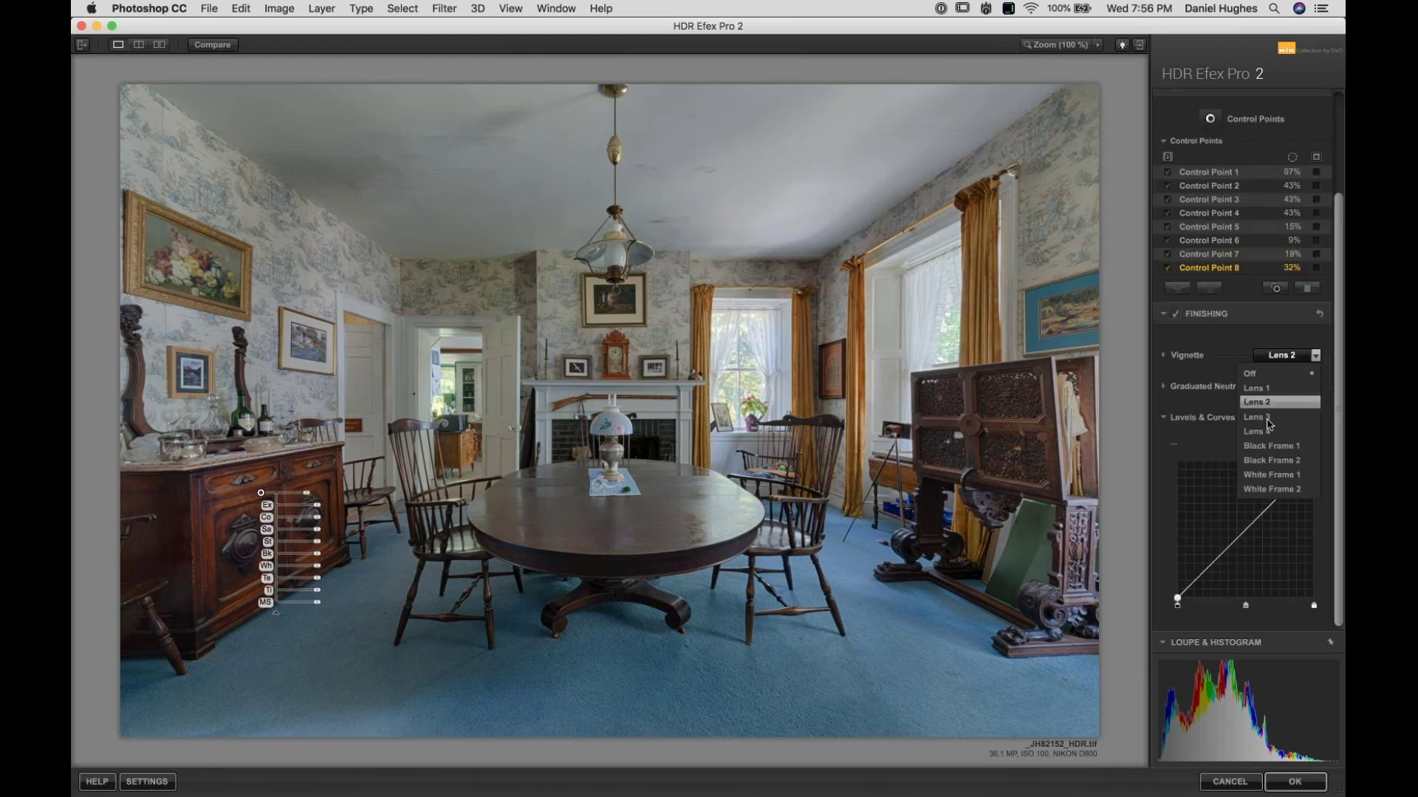
pyautogui.click(1270, 447)
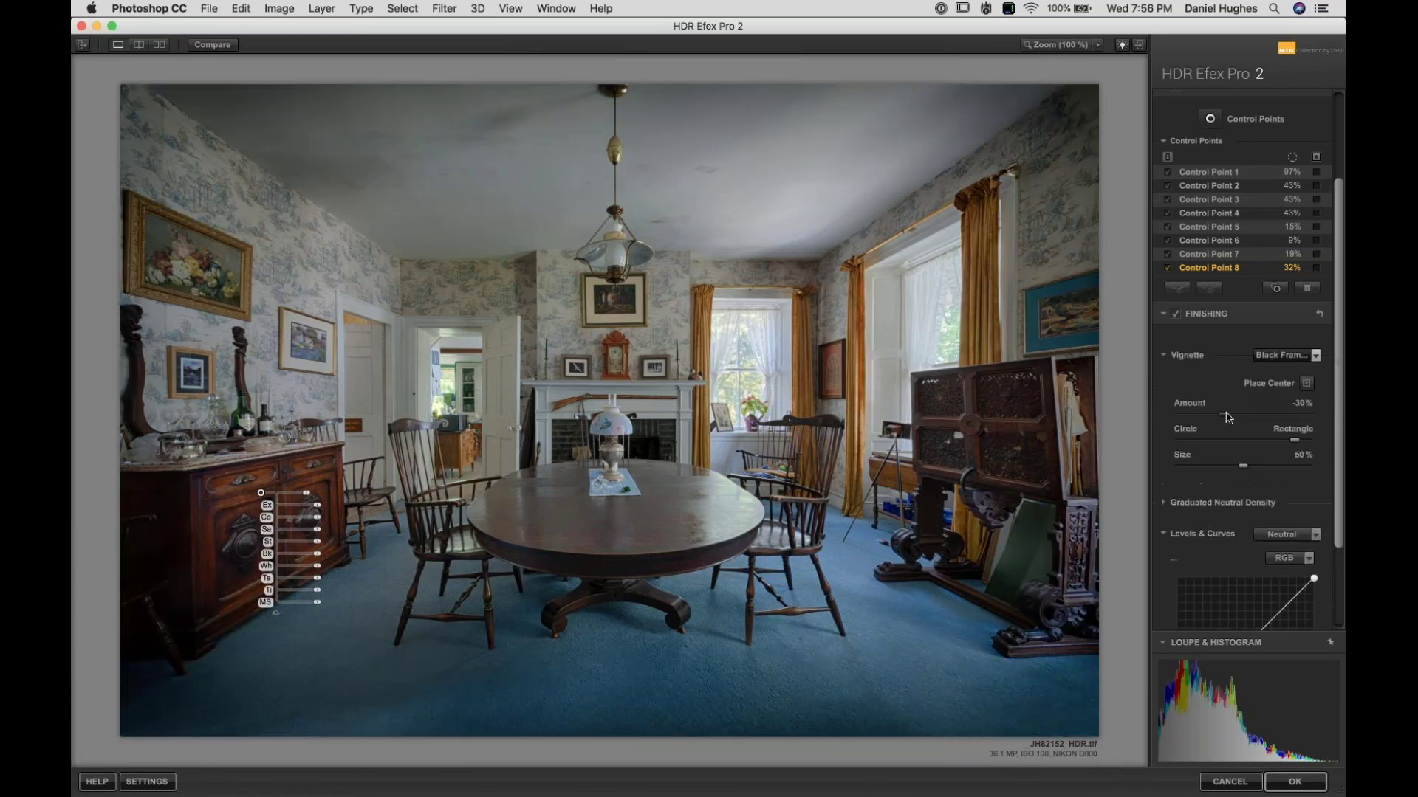
pyautogui.moveTo(1233, 412); pyautogui.dragTo(1236, 412)
pyautogui.click(1236, 413)
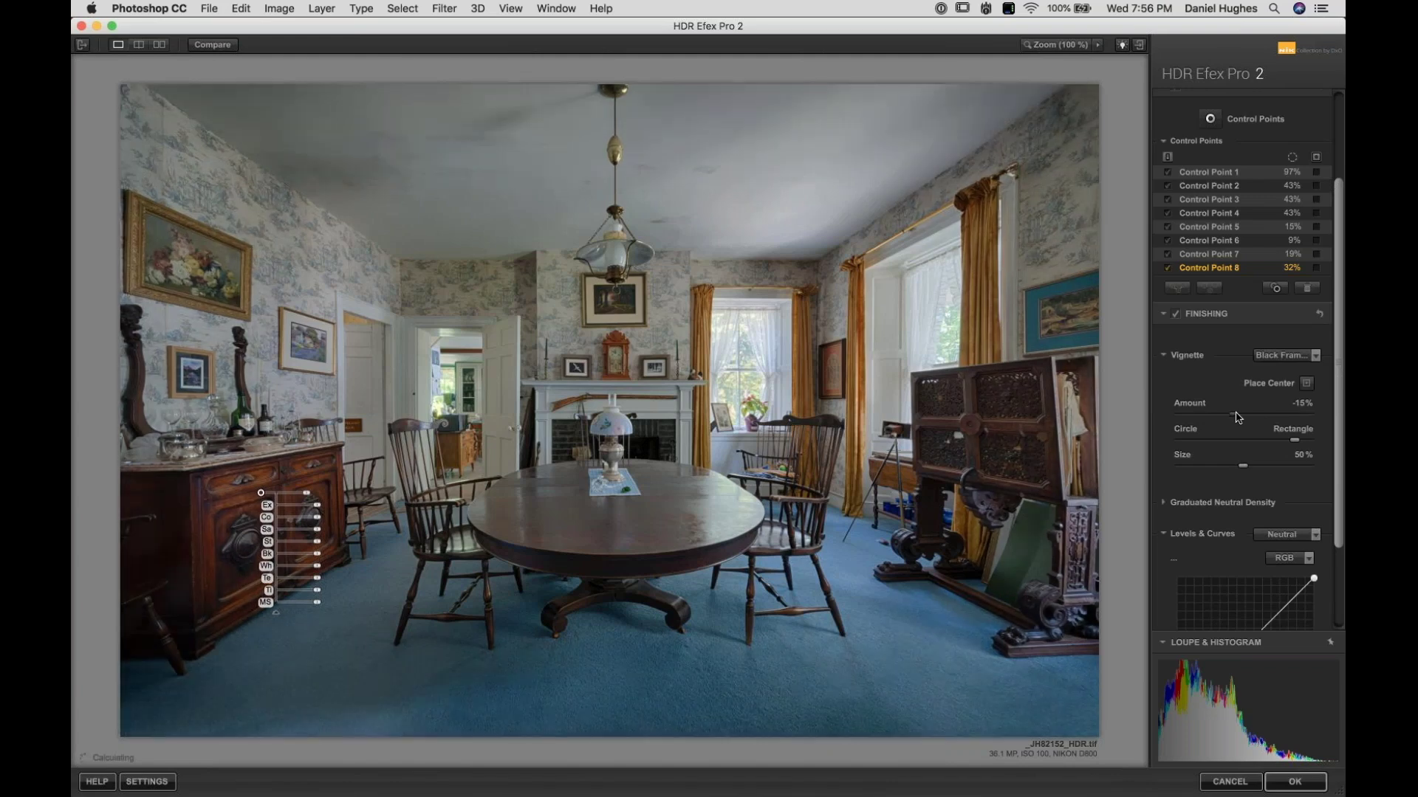
pyautogui.moveTo(1238, 418); pyautogui.dragTo(1240, 419)
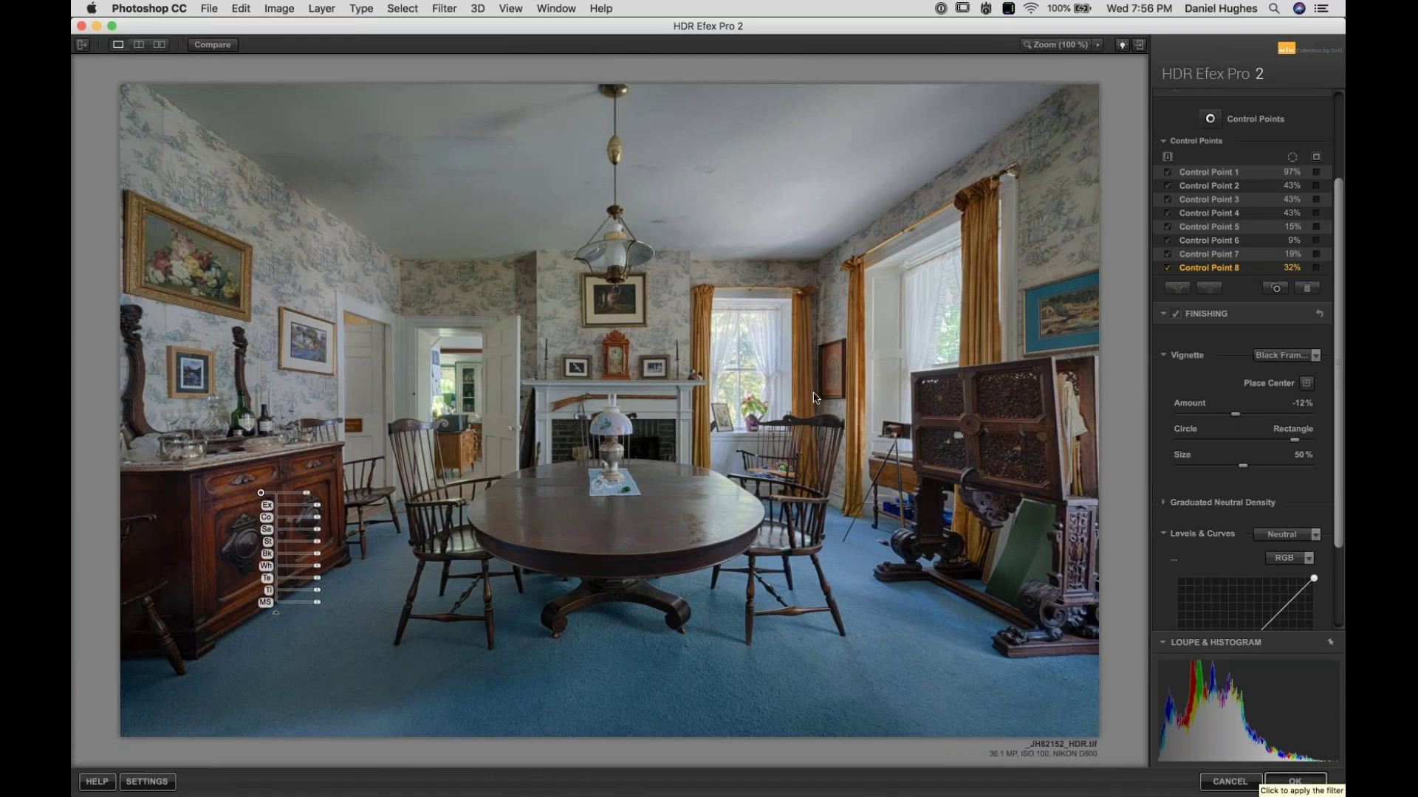
pyautogui.press('Return')
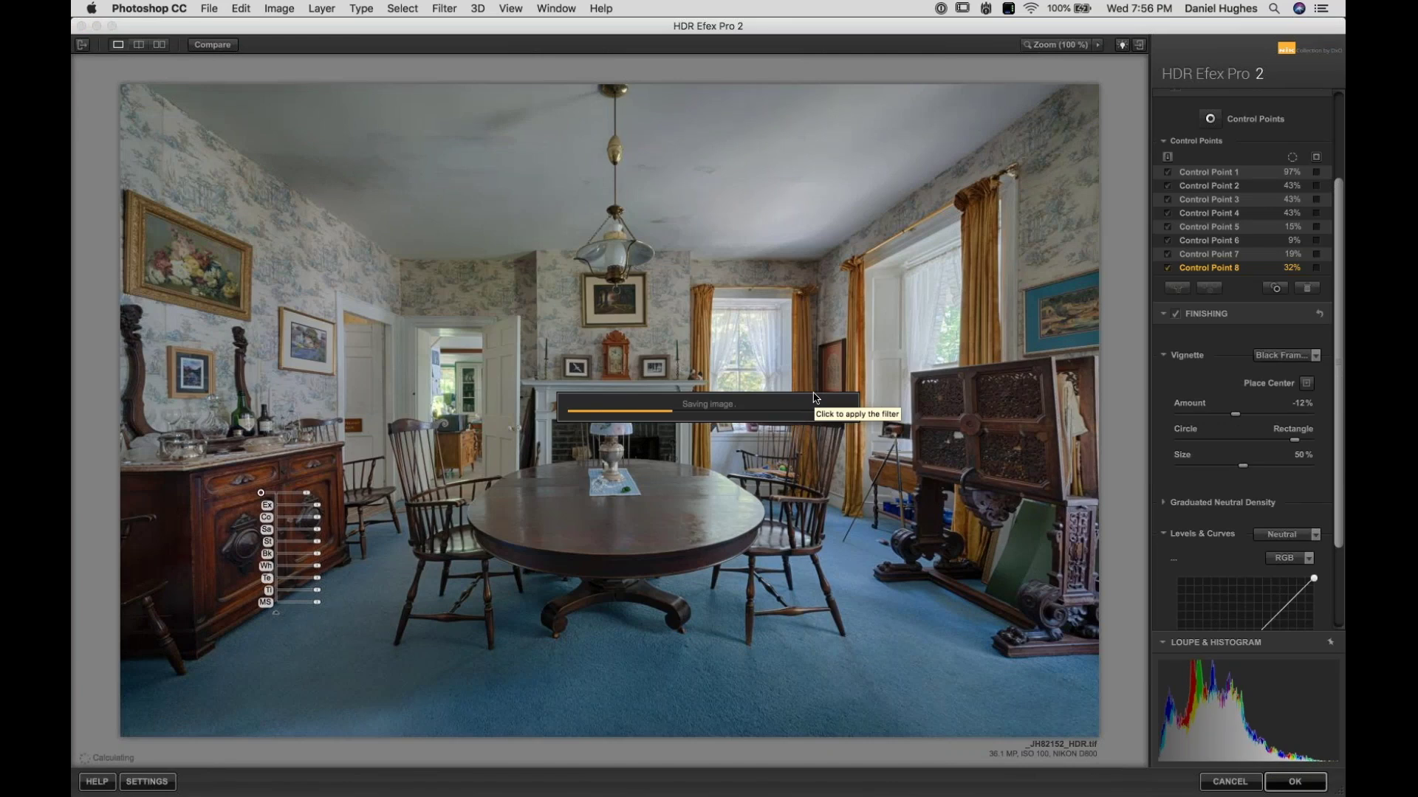
pyautogui.moveTo(1043, 793)
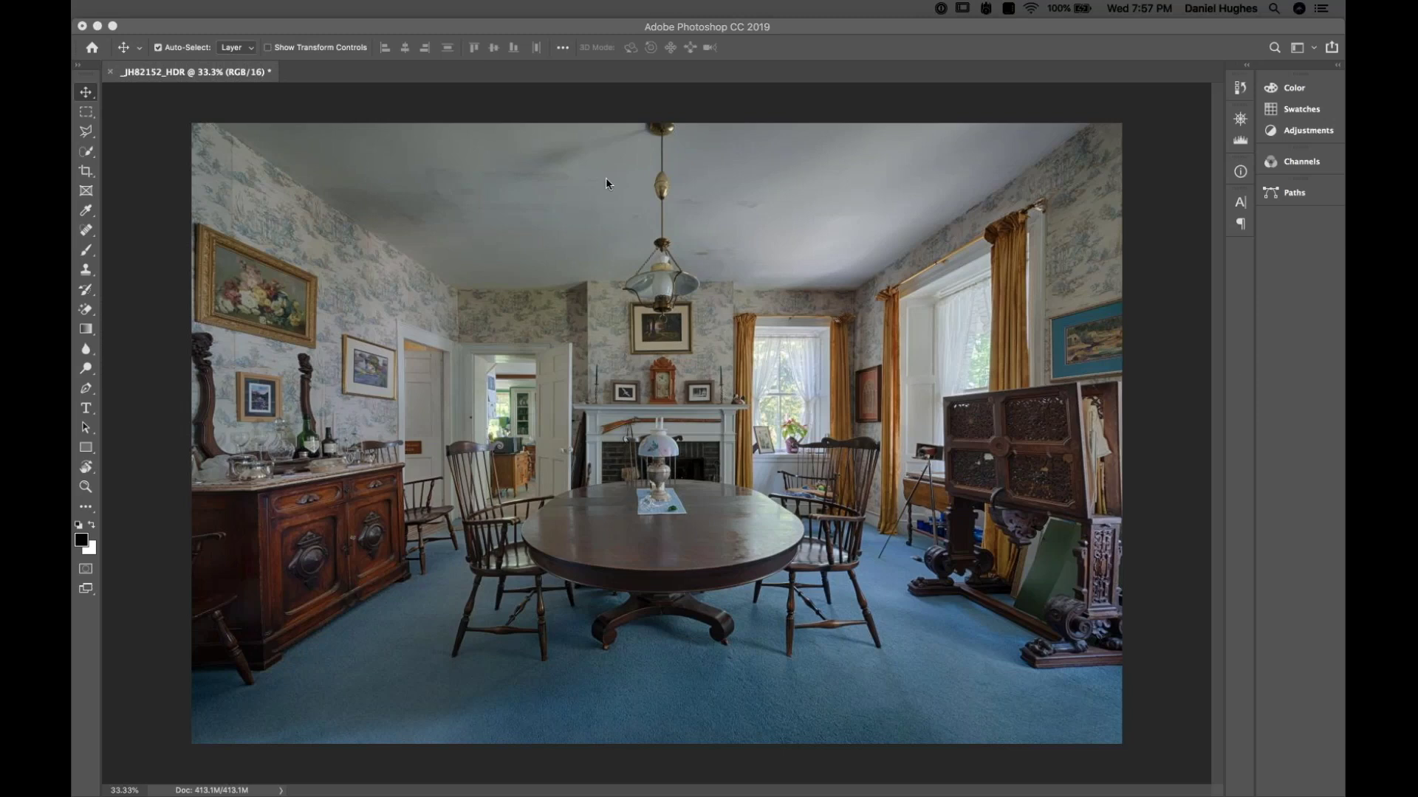
# Step: Switch to Finder and open Young_DSC_2448.psd from the 190904 HDR Efex Pro folder in Photoshop
pyautogui.click(376, 106)
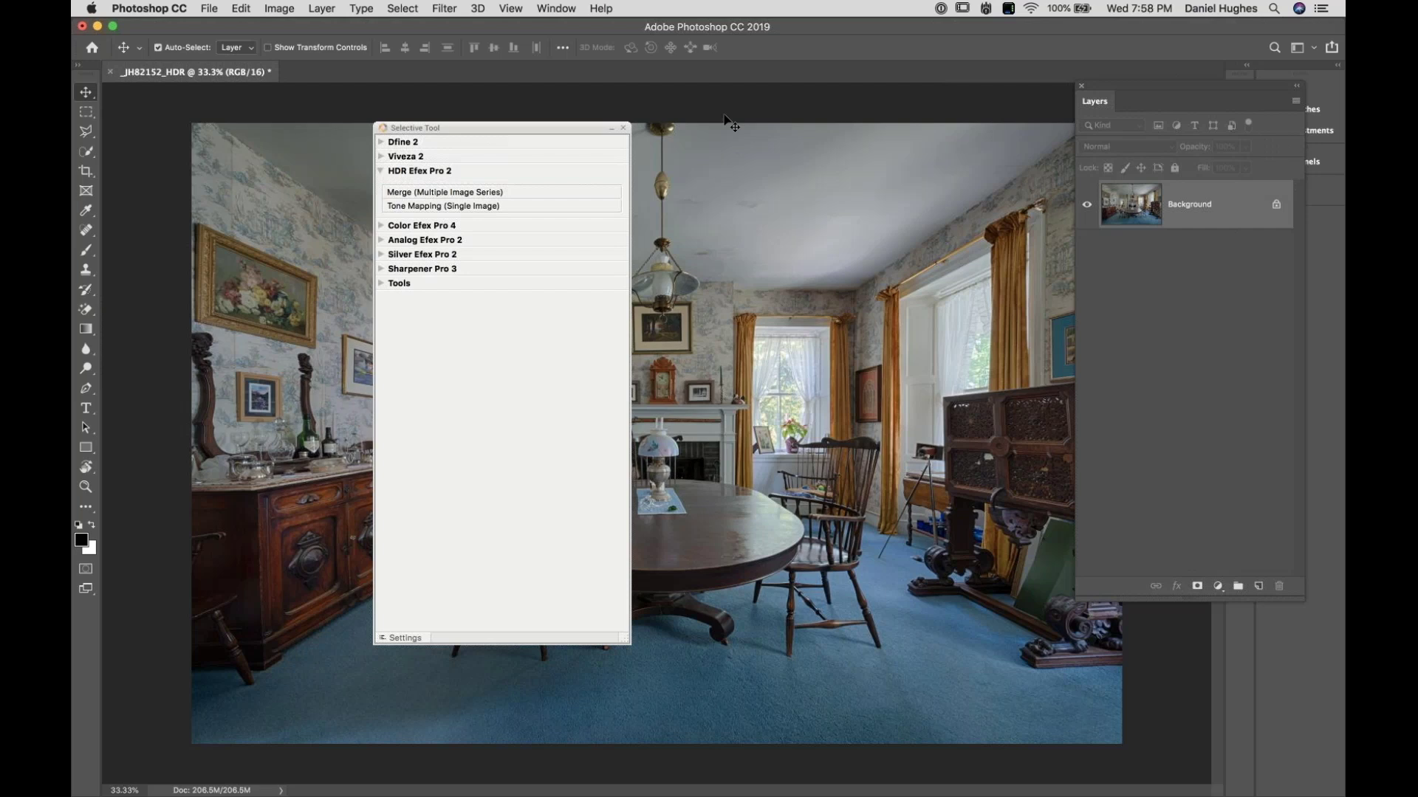
pyautogui.click(98, 27)
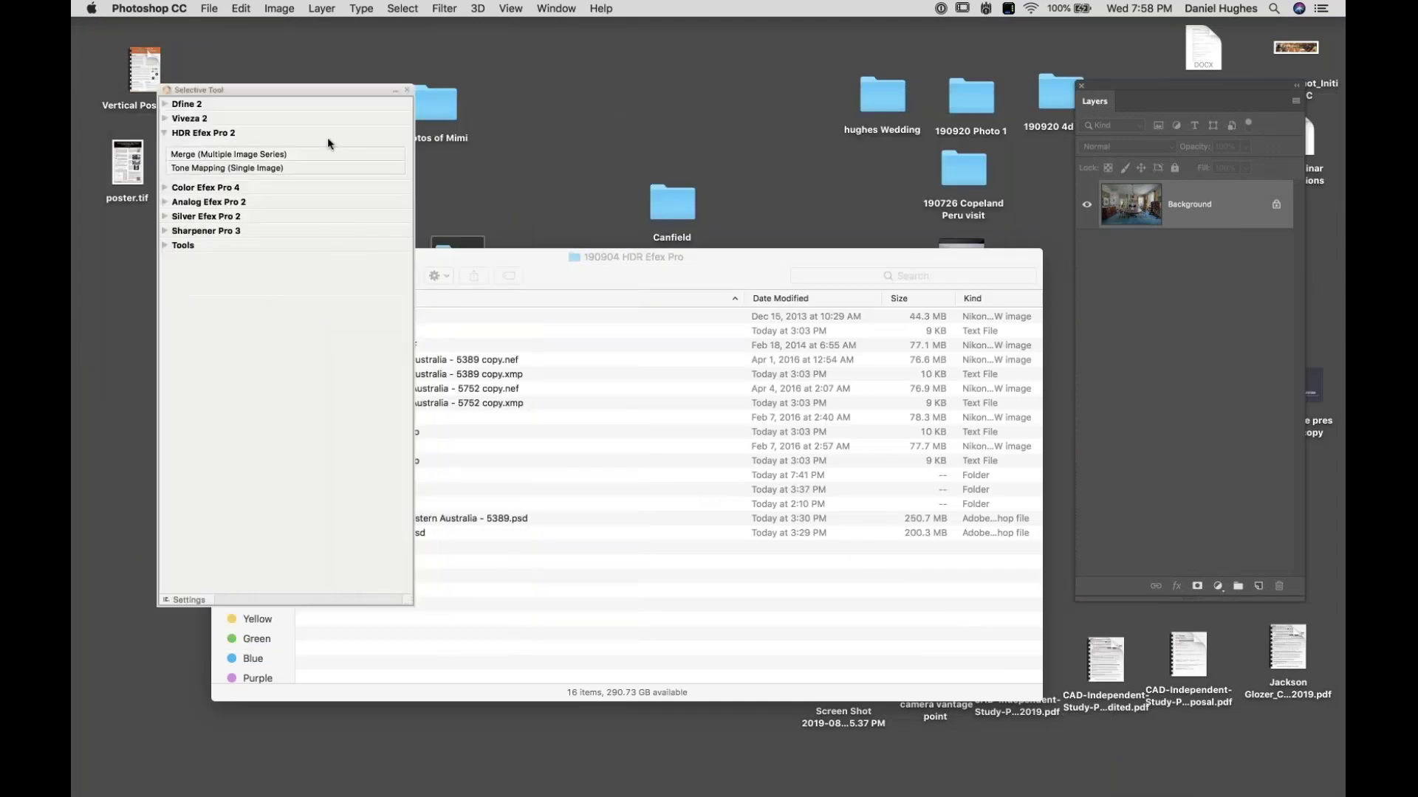
pyautogui.click(520, 255)
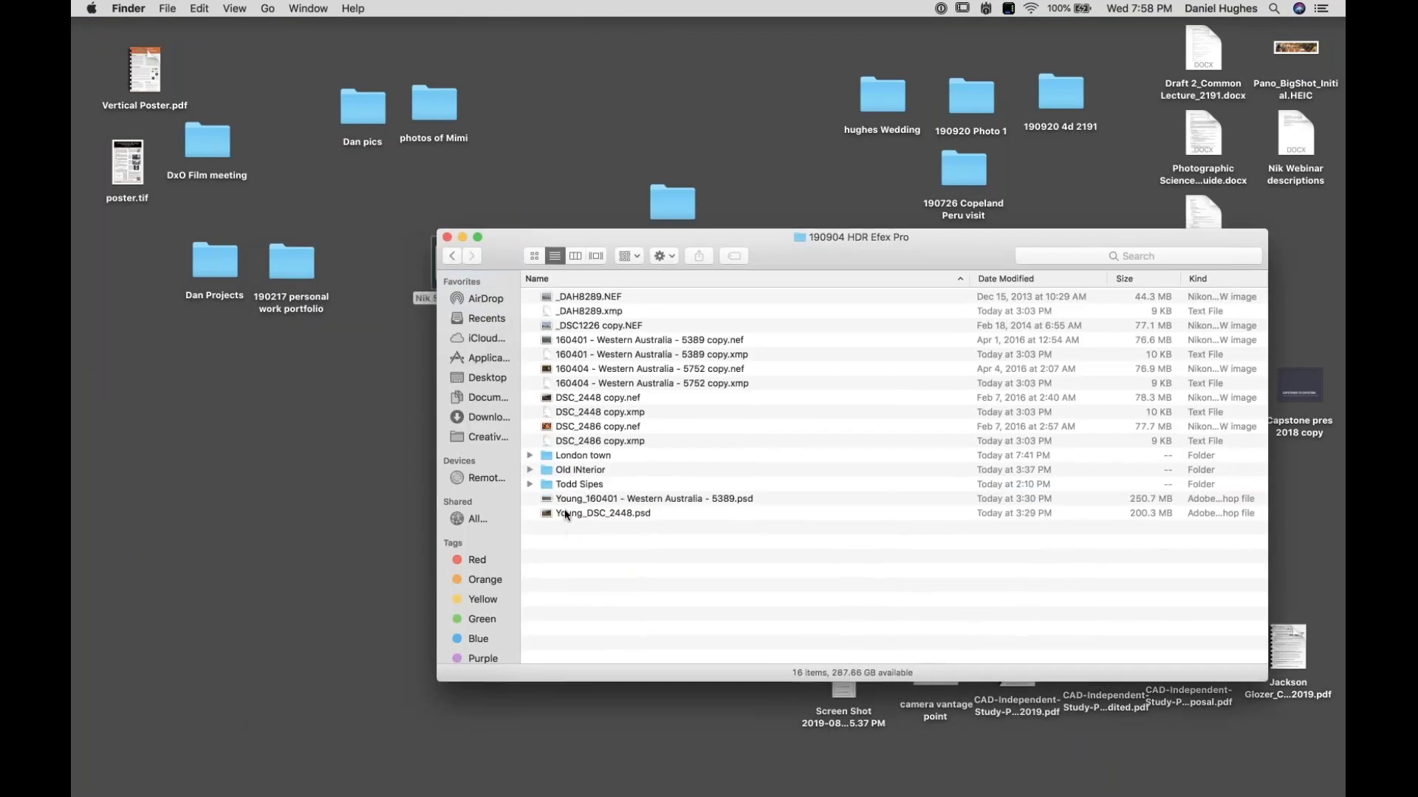
pyautogui.click(566, 513)
pyautogui.moveTo(567, 515); pyautogui.dragTo(422, 788)
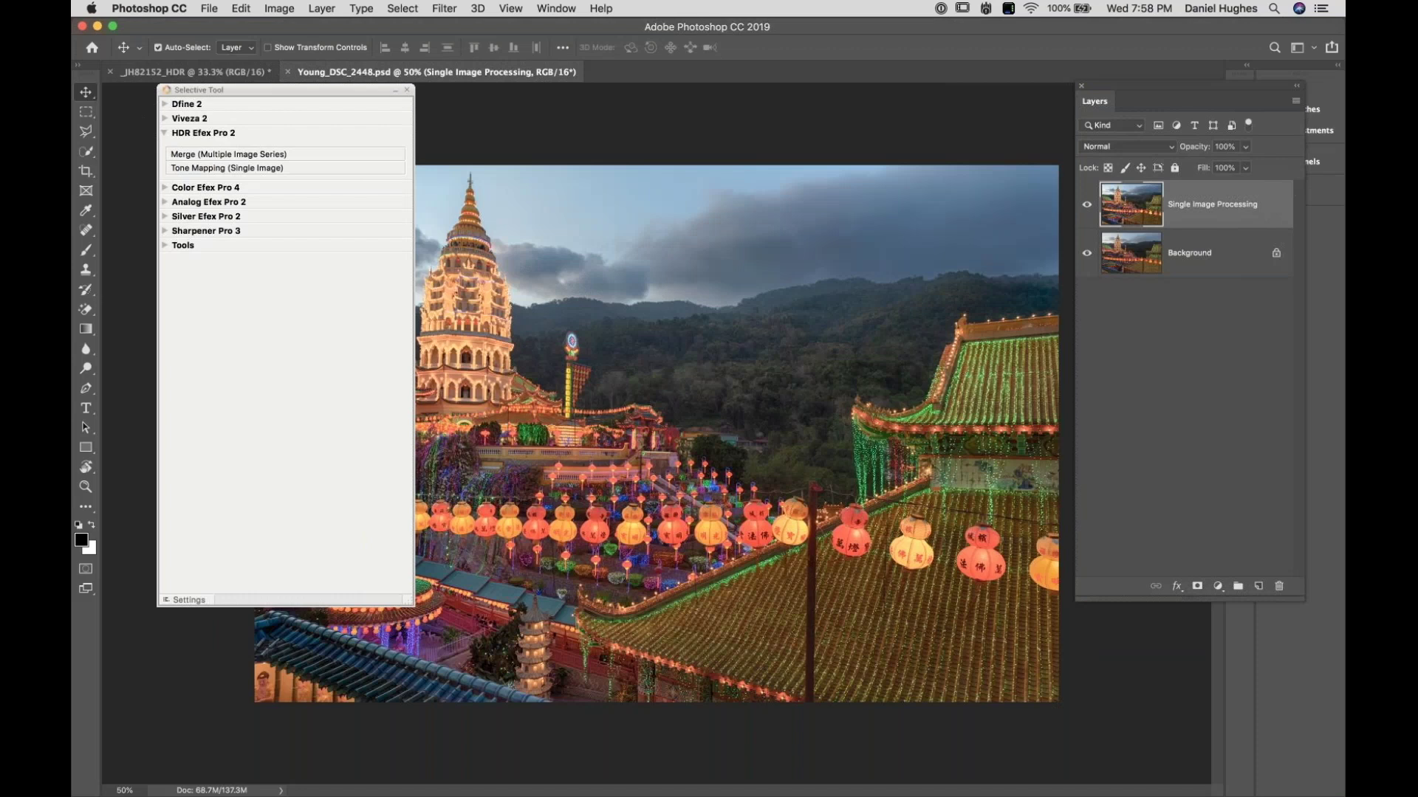
pyautogui.click(186, 73)
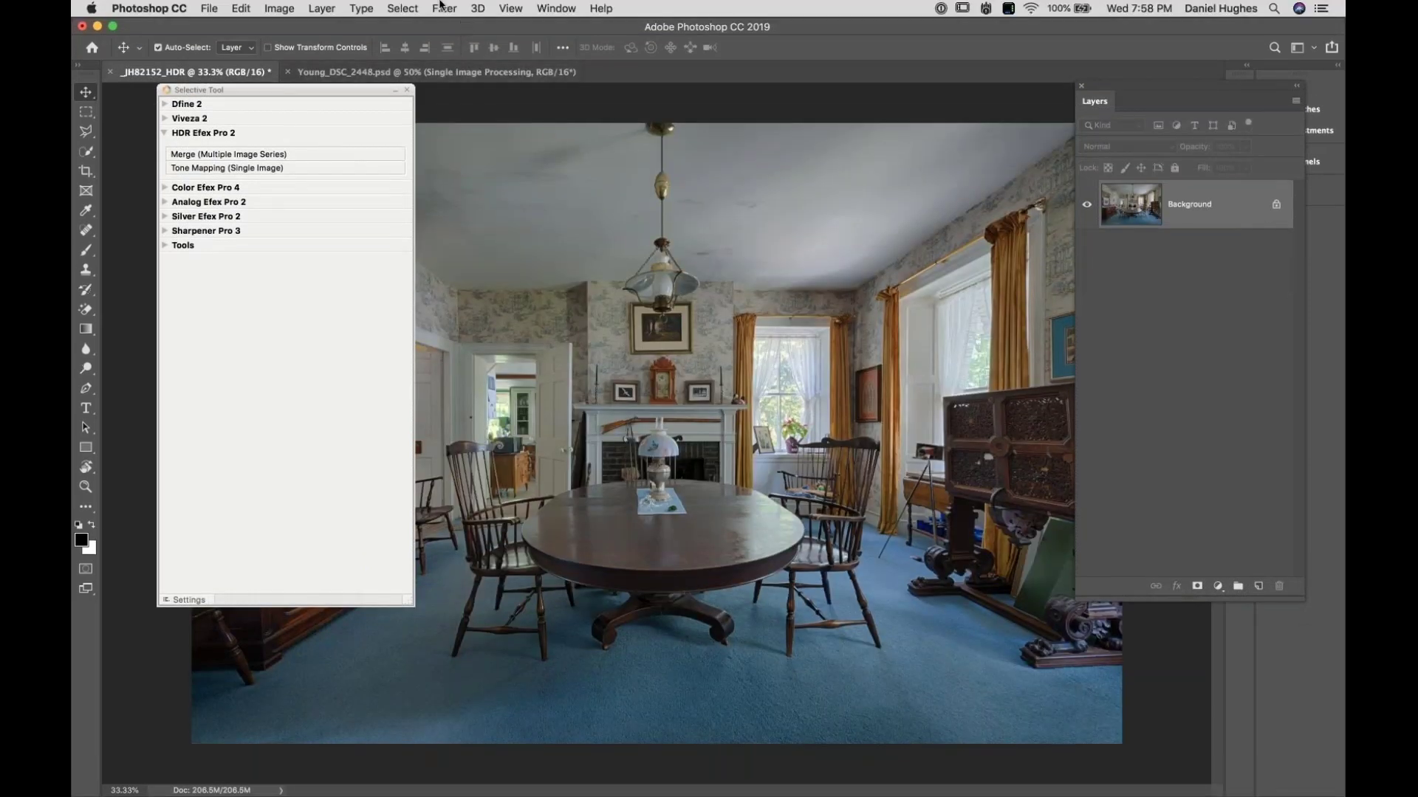
pyautogui.click(443, 8)
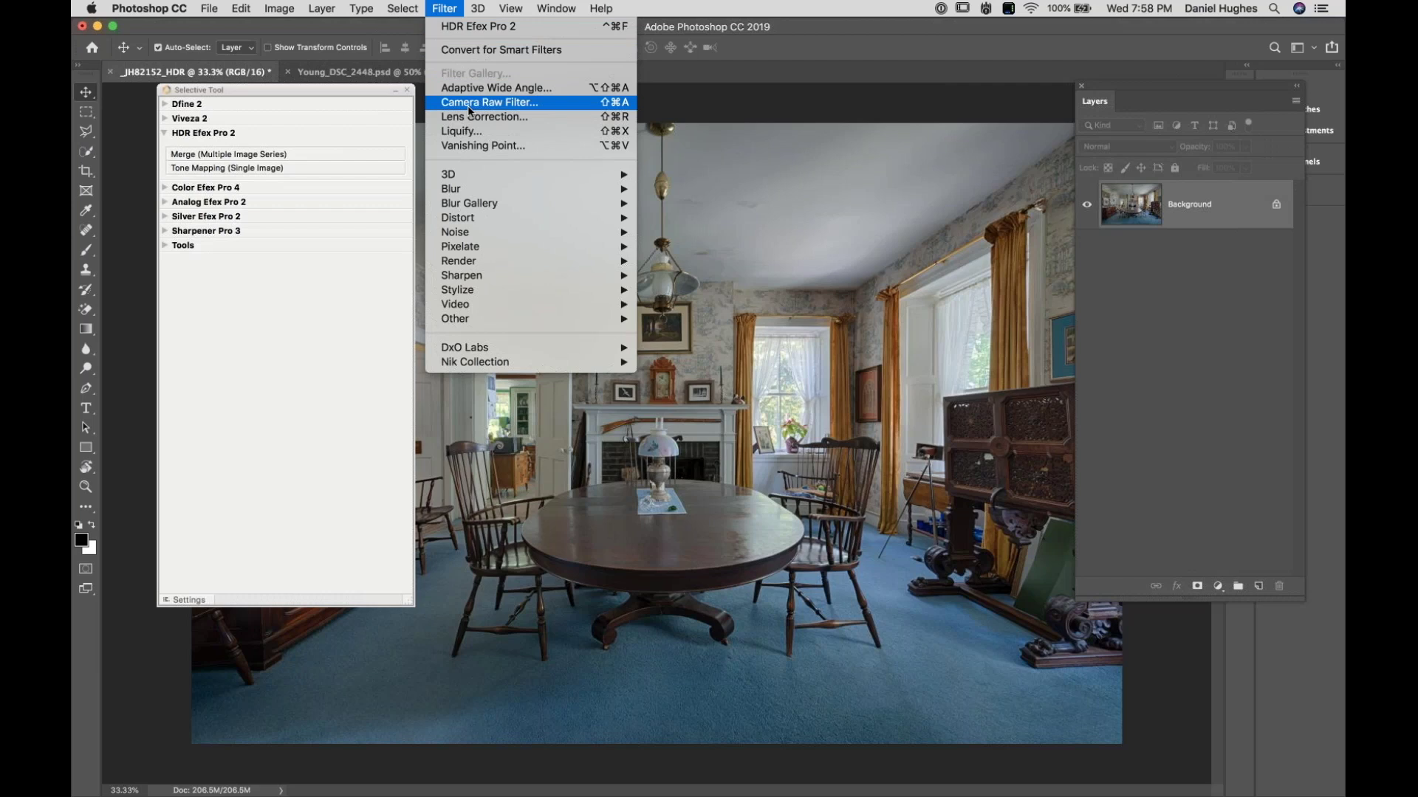
pyautogui.click(445, 8)
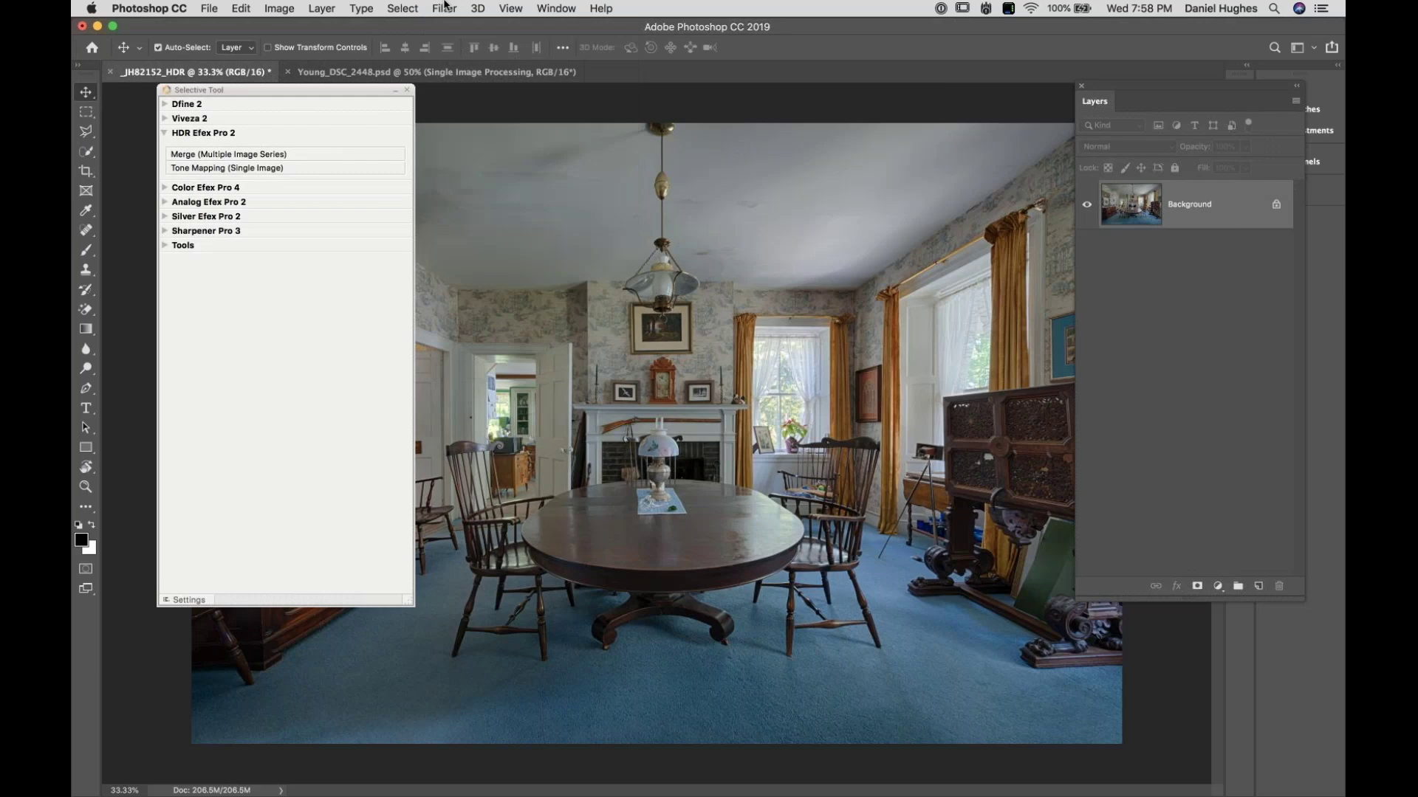
pyautogui.click(369, 71)
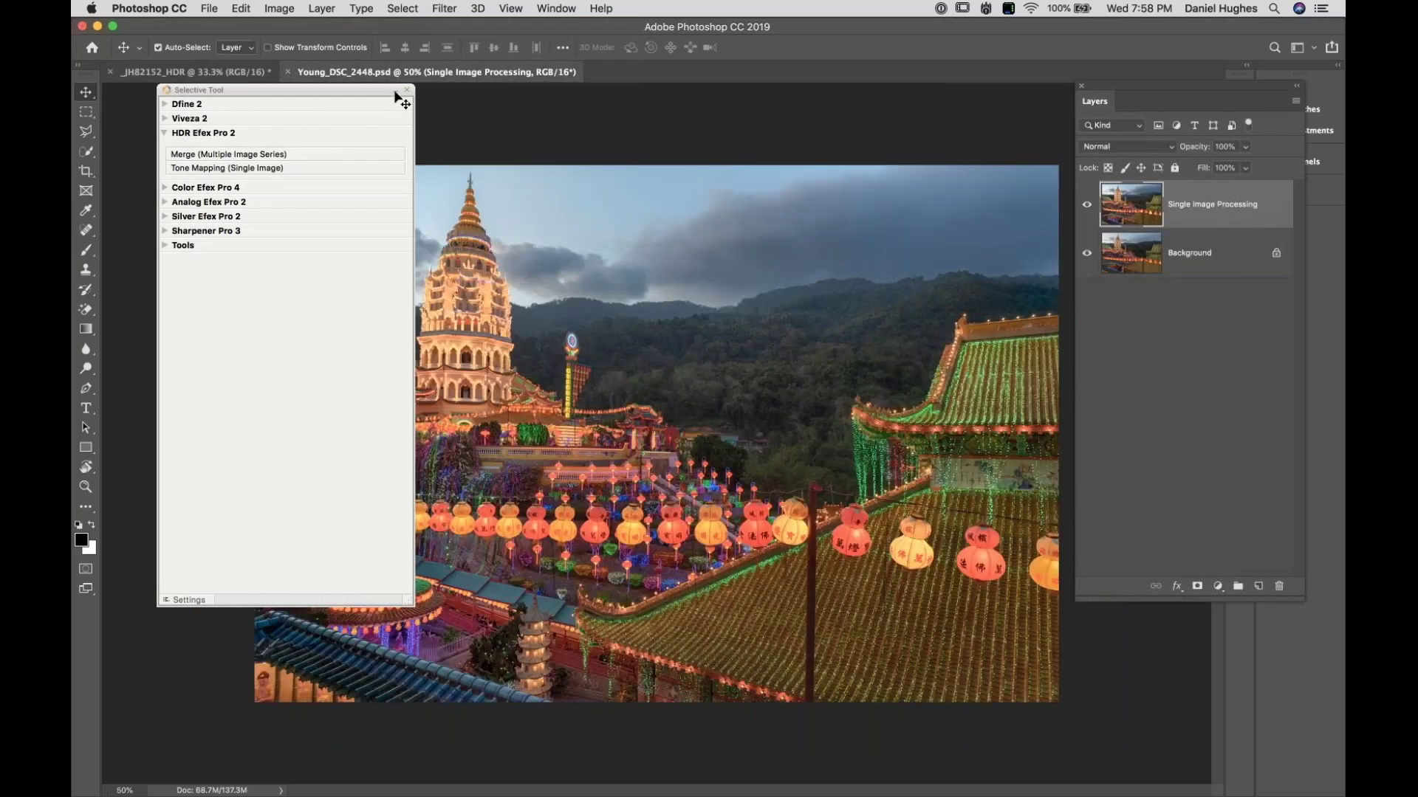
# Step: Collapse the Selective Tool palette and compare the temple image with and without the Single Image Processing layer
pyautogui.click(395, 90)
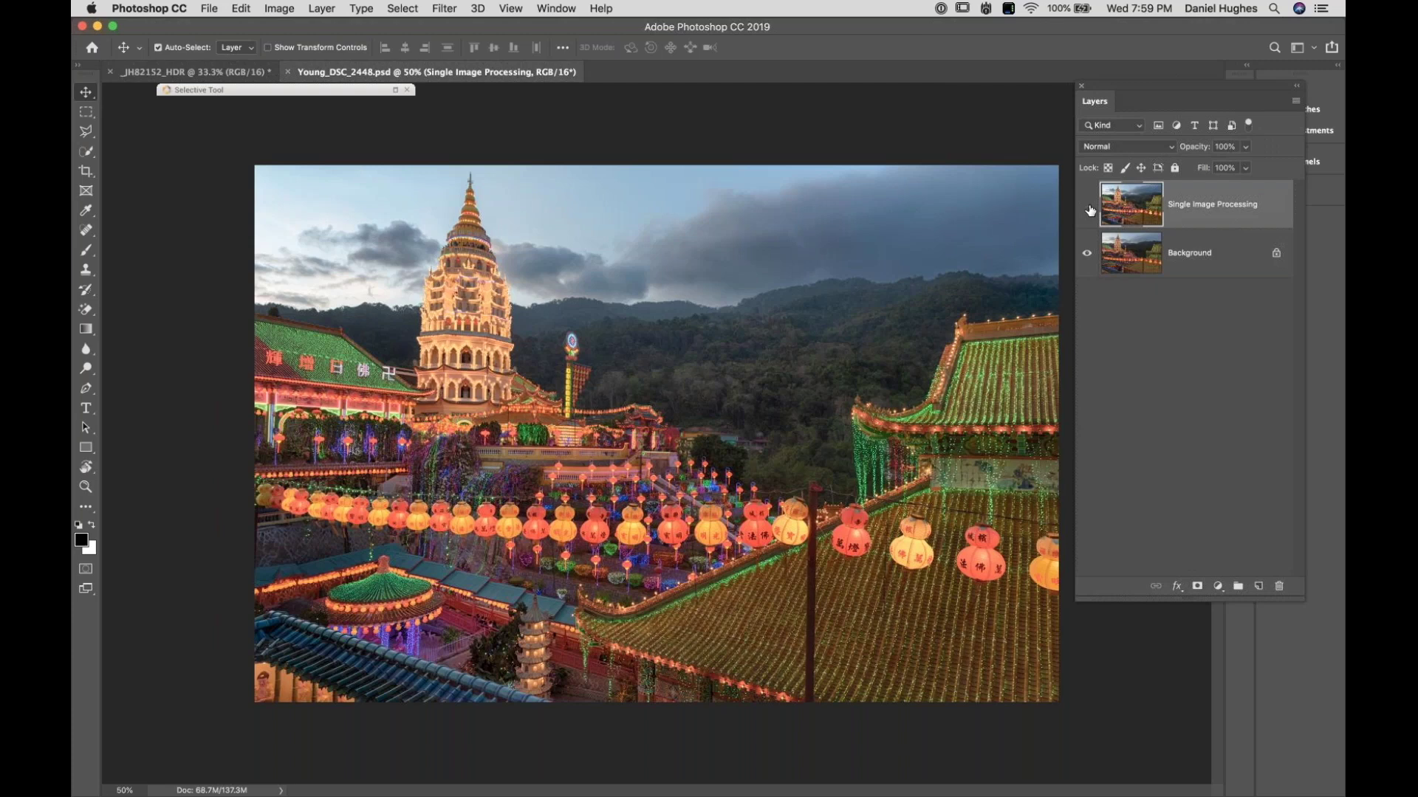
pyautogui.click(1087, 211)
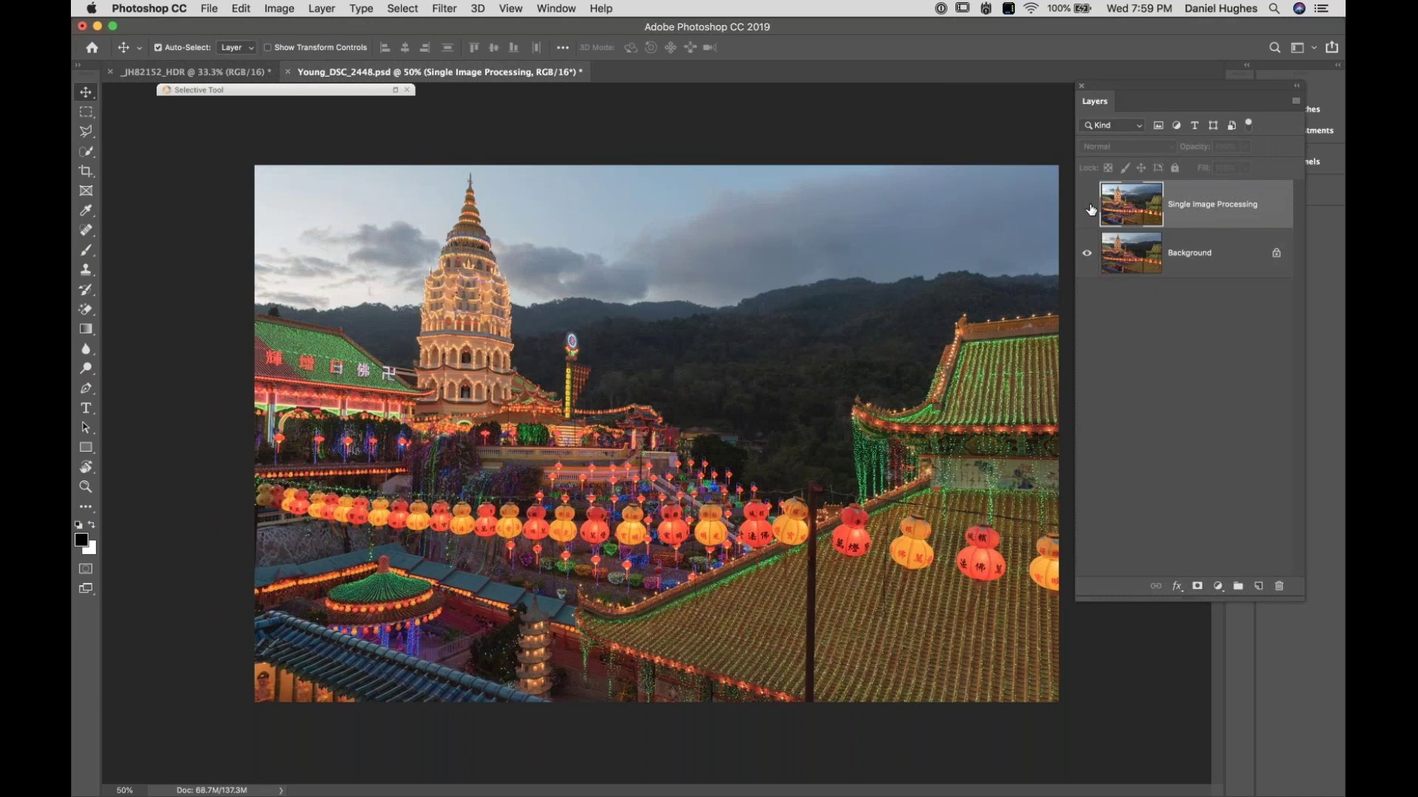
pyautogui.click(1088, 206)
pyautogui.click(1086, 206)
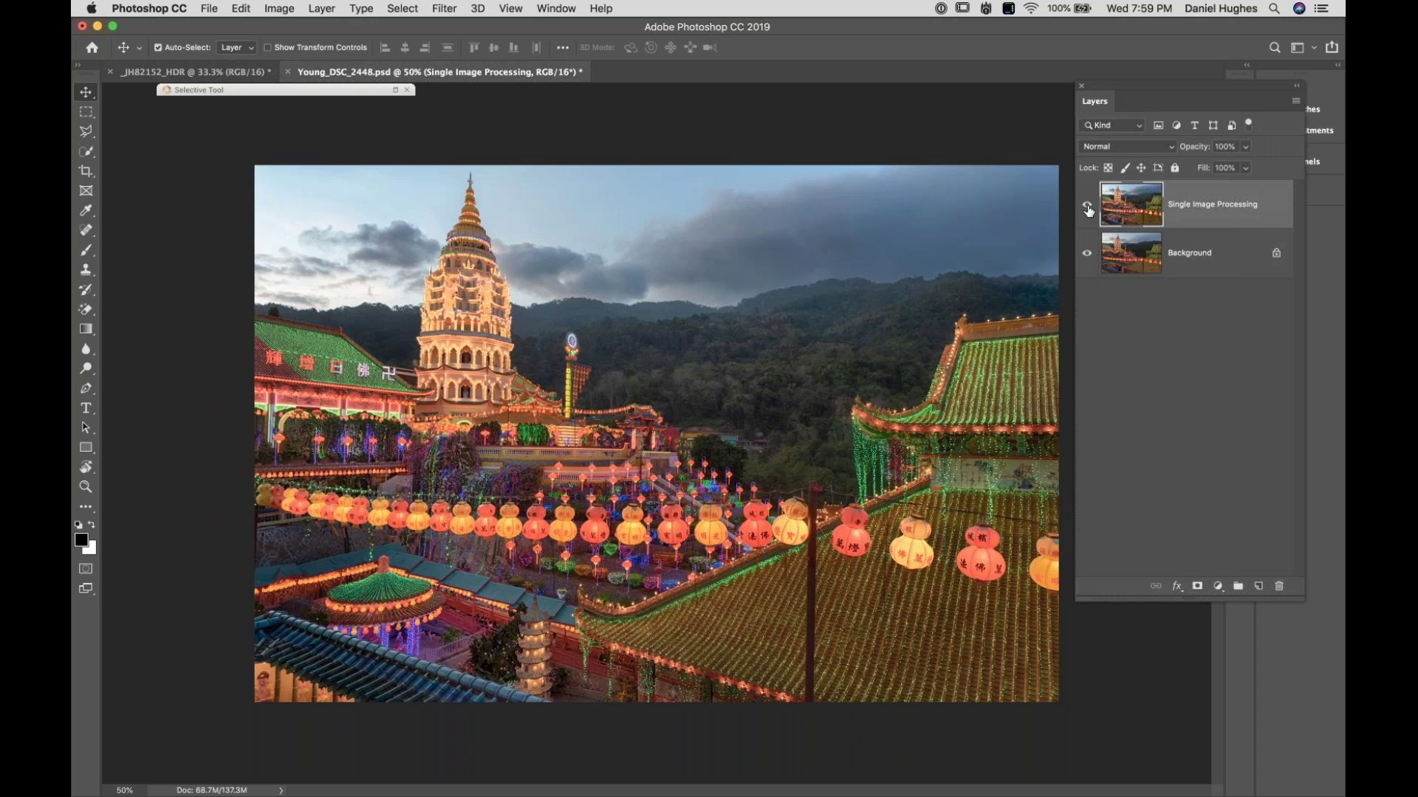
# Step: Delete the Single Image Processing layer, then expand the Selective Tool palette and move it farther aside from the temple
pyautogui.moveTo(1228, 221); pyautogui.dragTo(1279, 586)
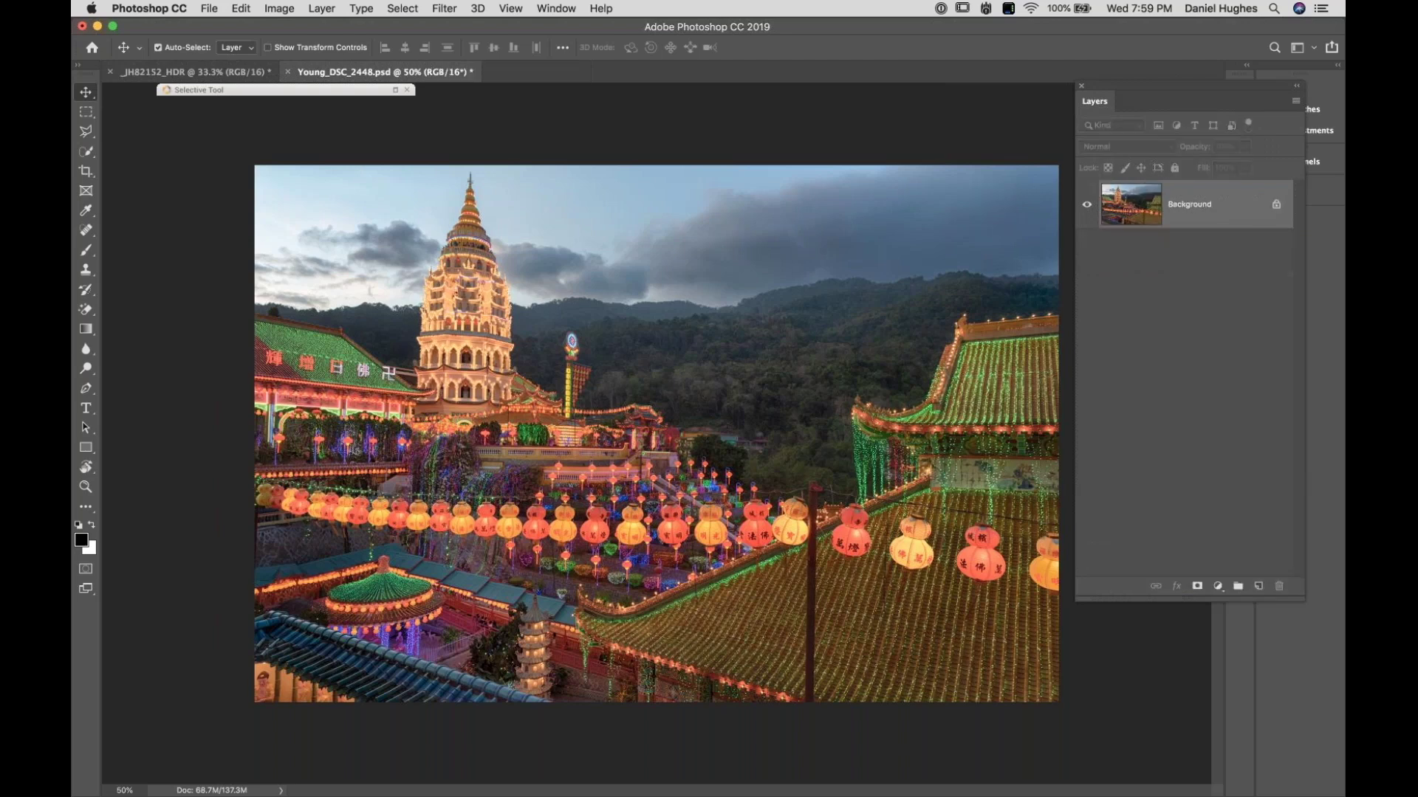
pyautogui.click(396, 89)
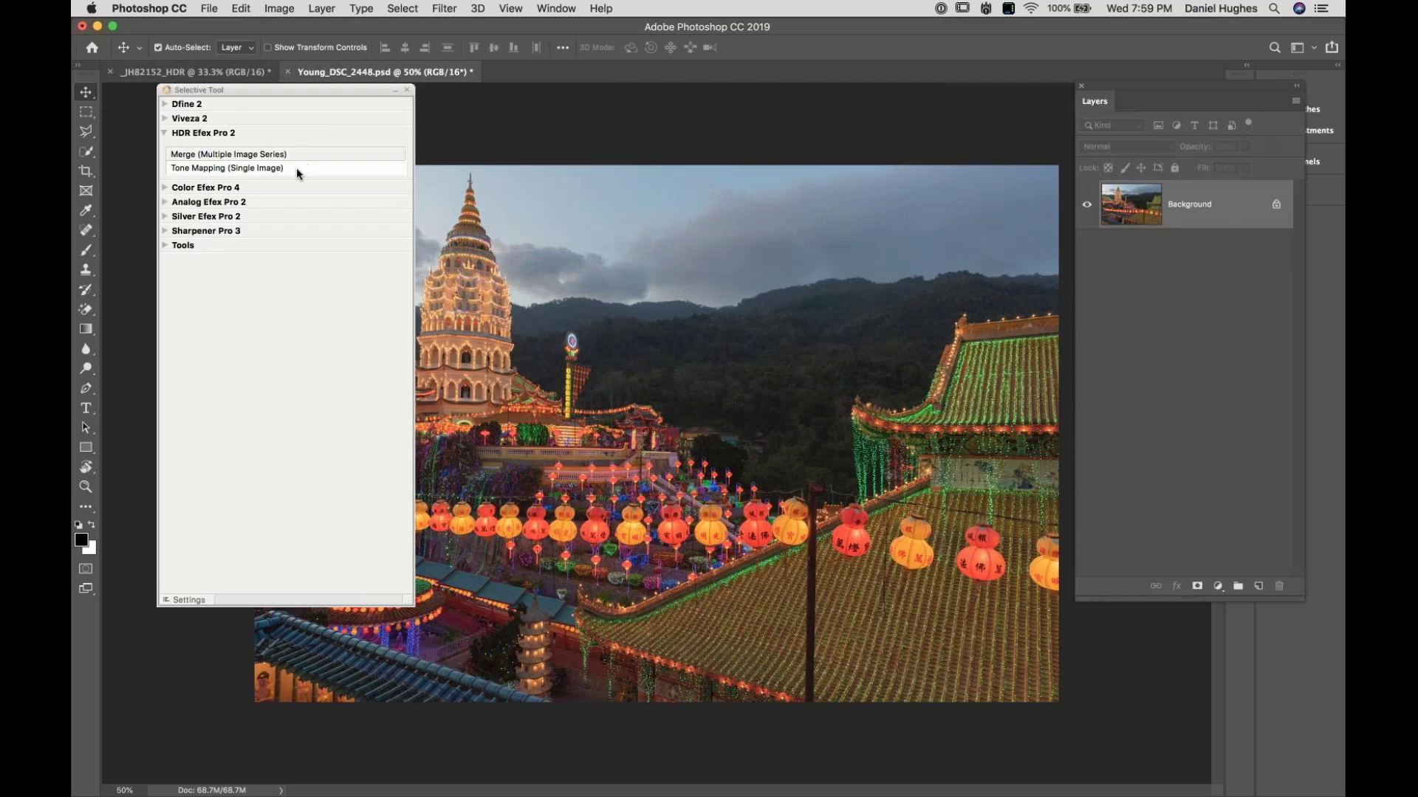
pyautogui.moveTo(332, 93); pyautogui.dragTo(299, 104)
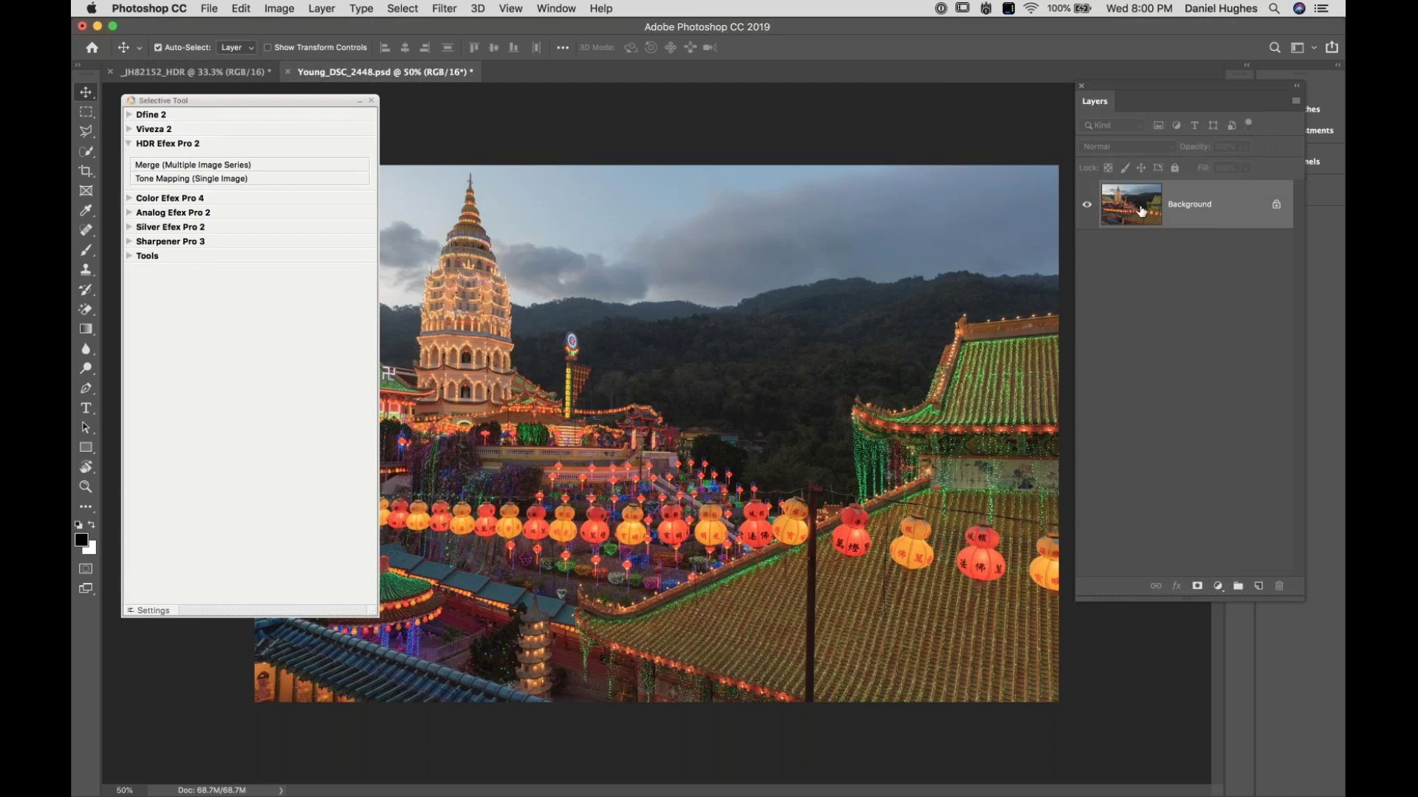
# Step: Duplicate the Background layer, name the copy HDR Efex Pro, and open it in HDR Efex Pro 2 for single-image tone mapping
pyautogui.press('super')
pyautogui.press('super+j')
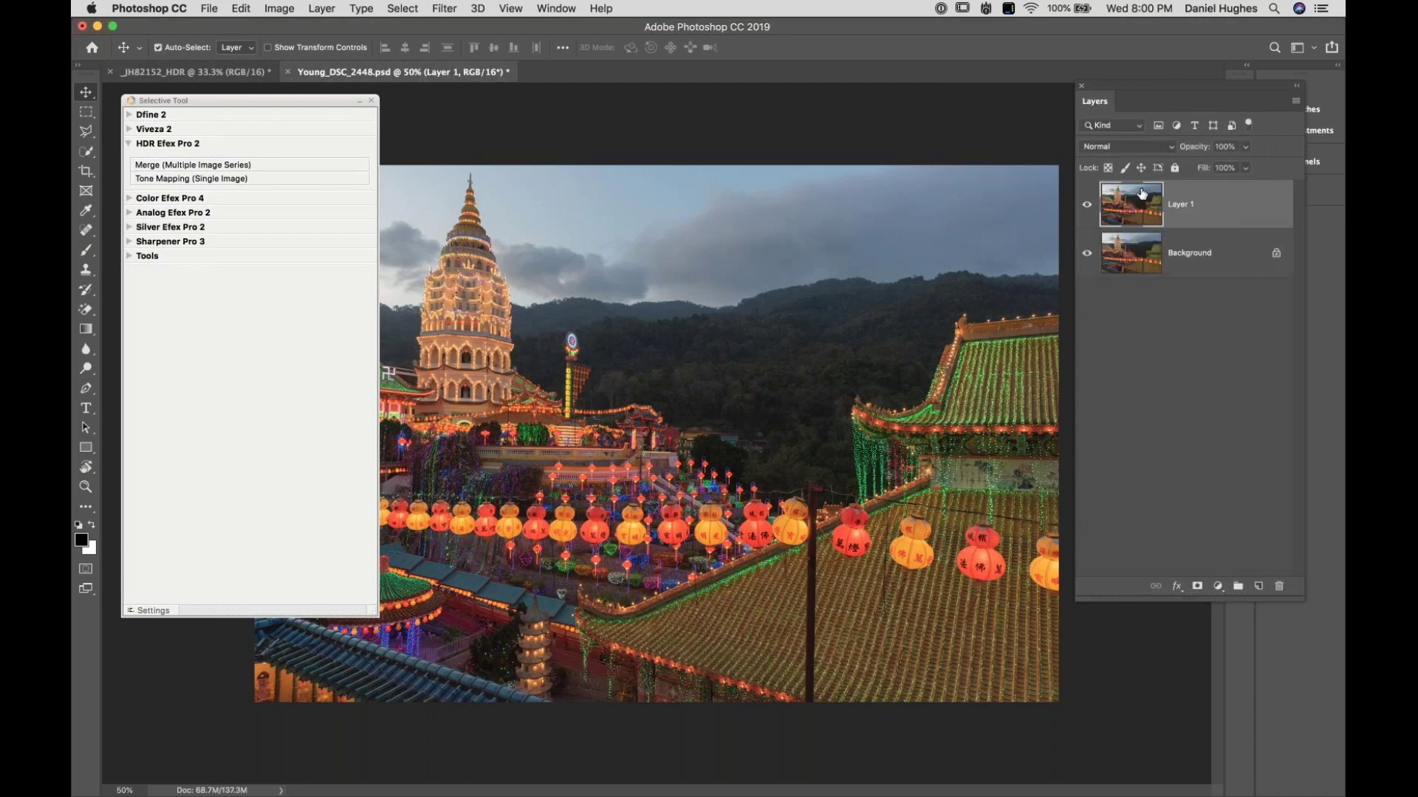
pyautogui.doubleClick(1179, 205)
pyautogui.write('HDR Efex Pro')
pyautogui.press('Return')
pyautogui.click(174, 179)
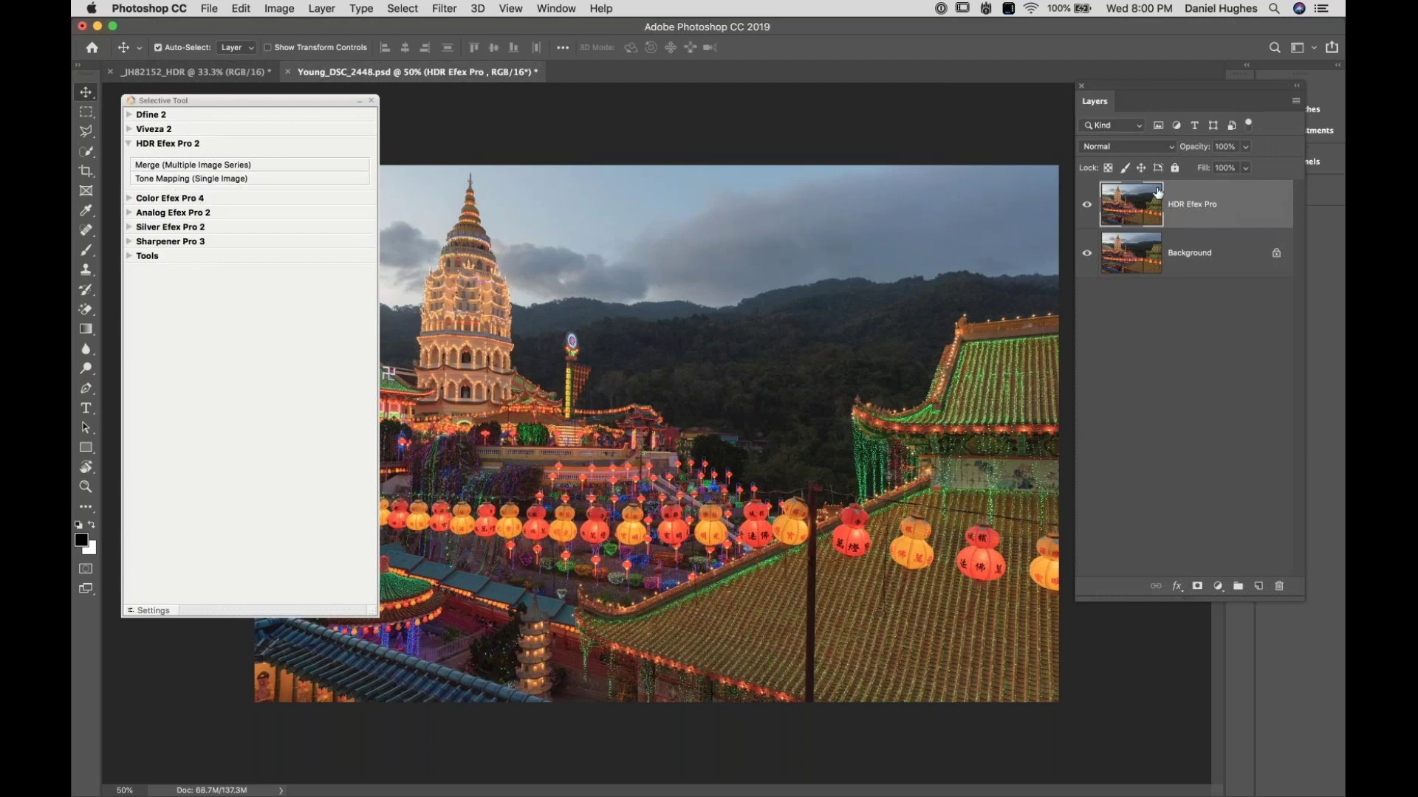
pyautogui.click(166, 180)
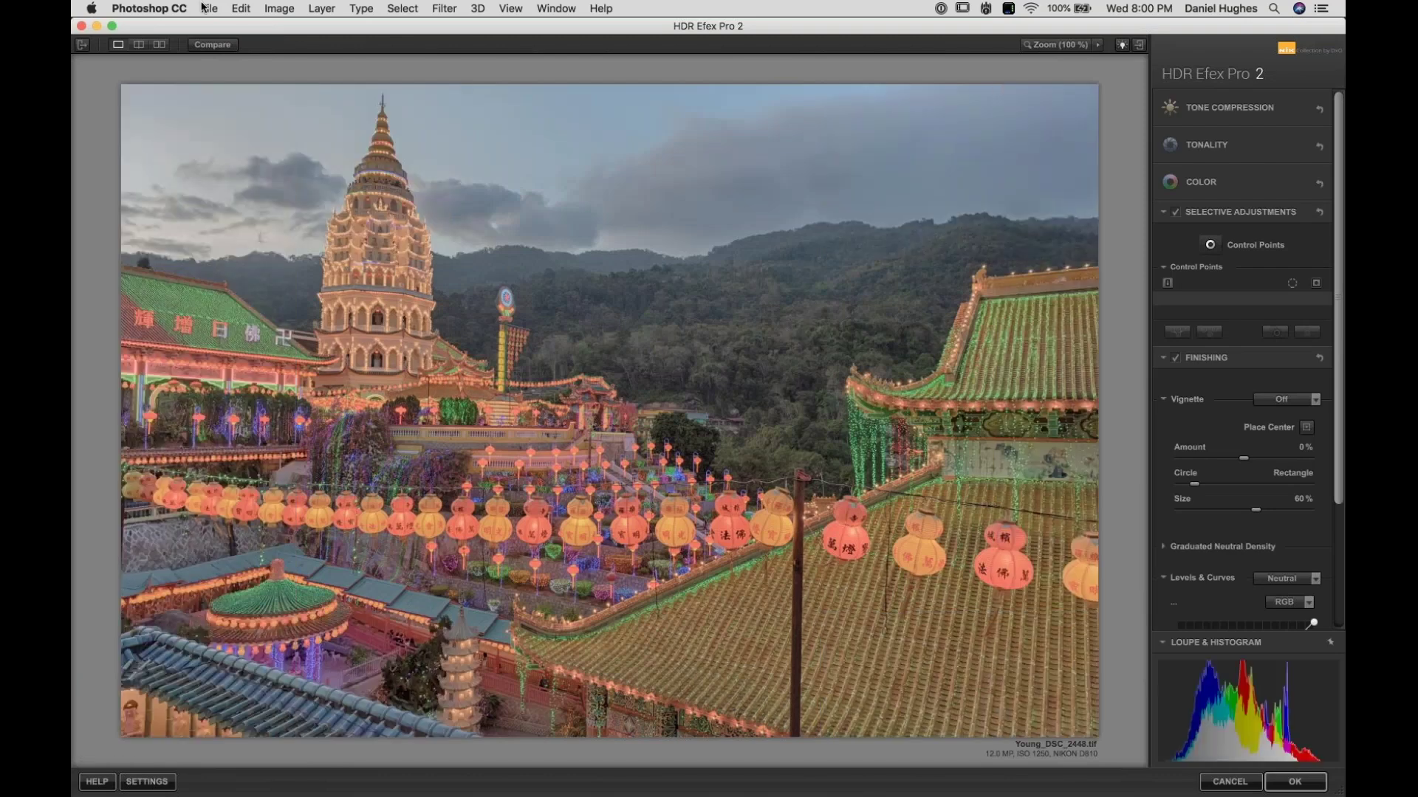
# Step: Show the En Vogue presets in the preset library and try 37 - Subtle Texture and 38 - Warm Deep on the temple image
pyautogui.click(82, 44)
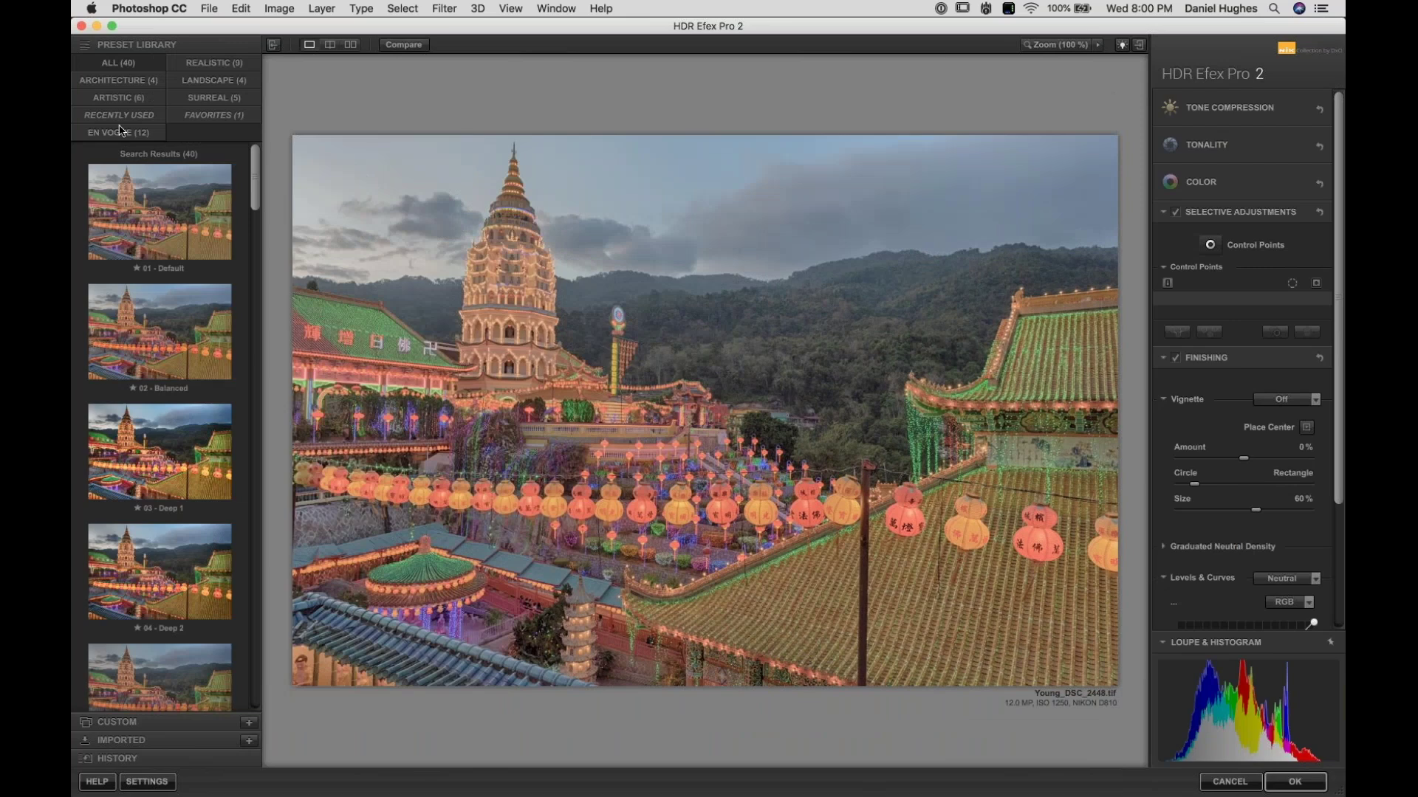
pyautogui.click(121, 131)
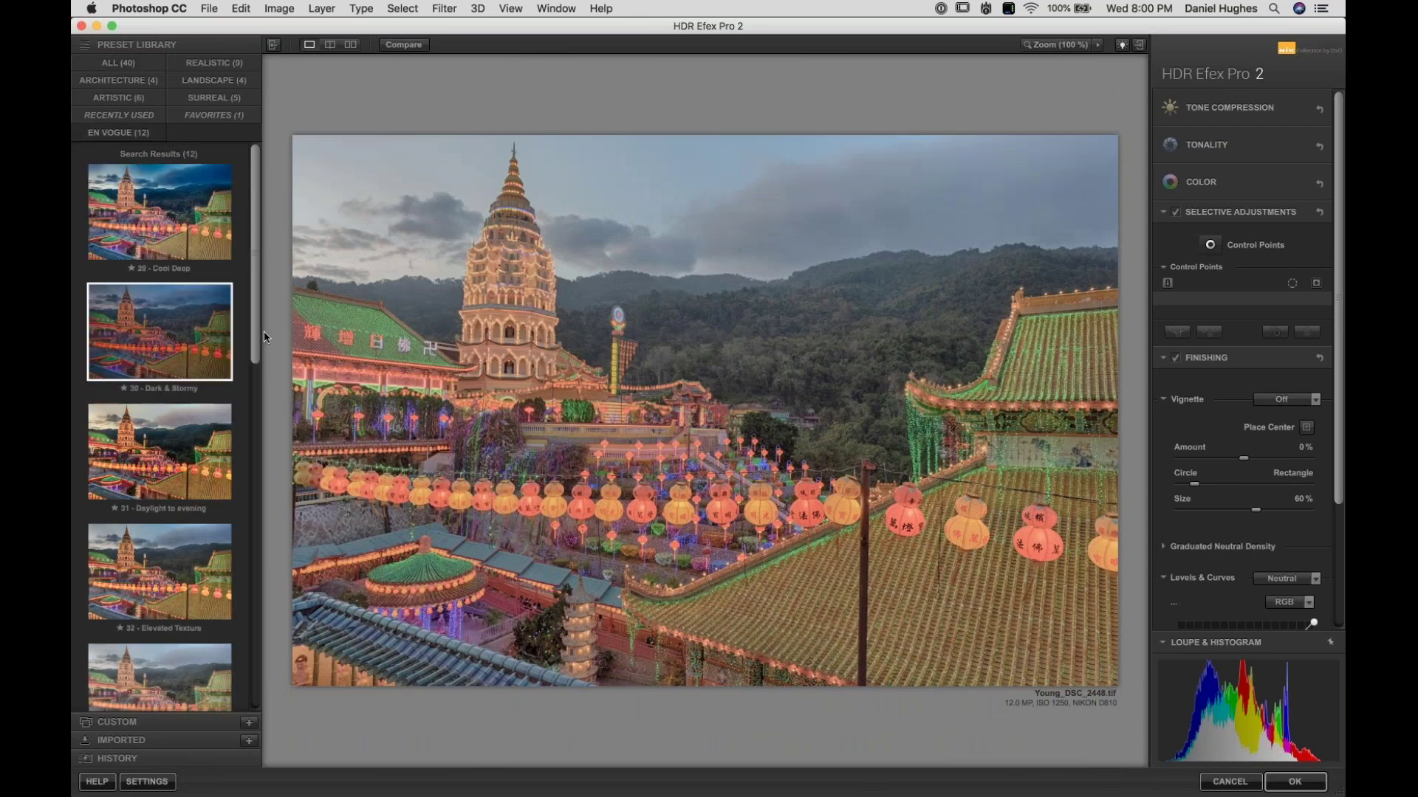
pyautogui.moveTo(264, 331); pyautogui.dragTo(267, 485)
pyautogui.scroll(-5, 186, 364)
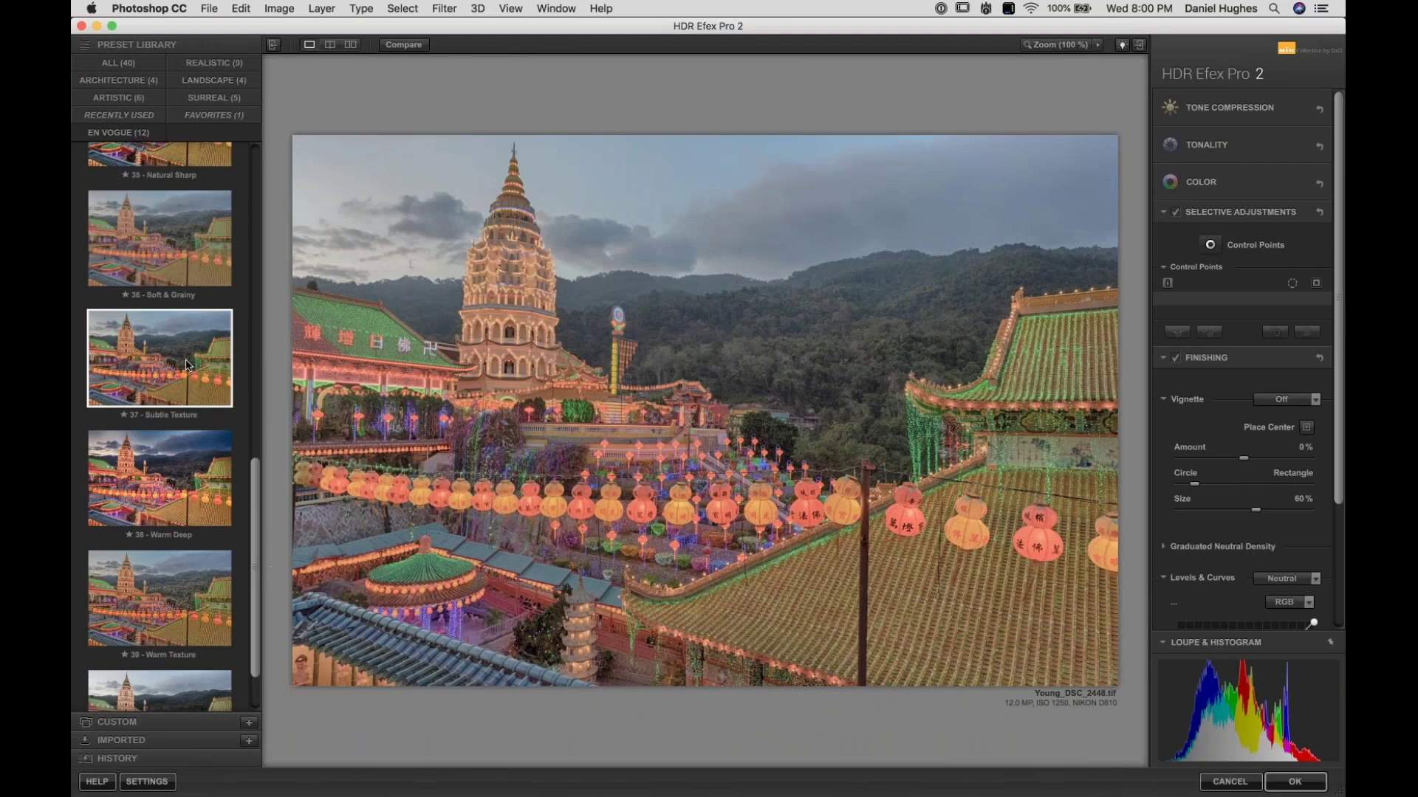
pyautogui.click(186, 364)
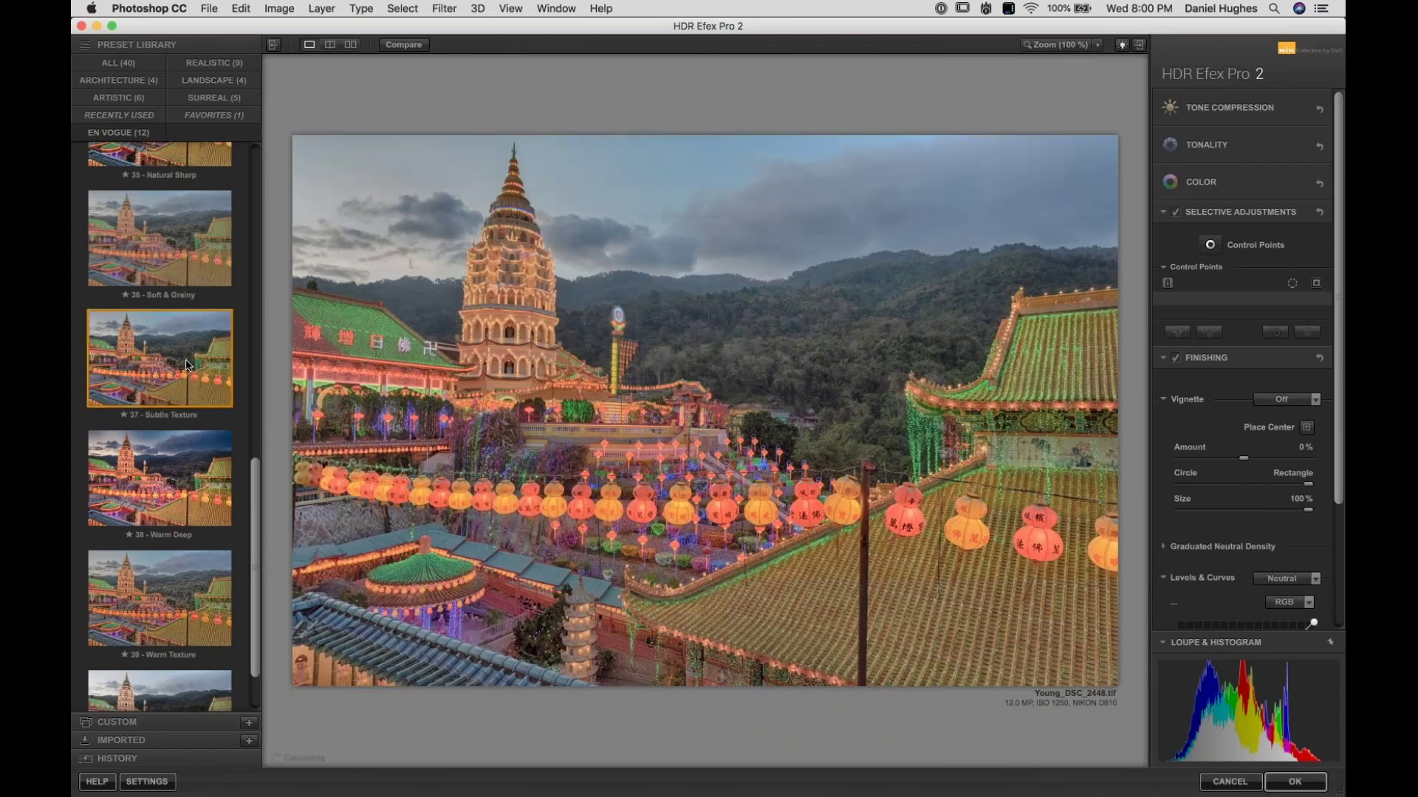
pyautogui.click(179, 521)
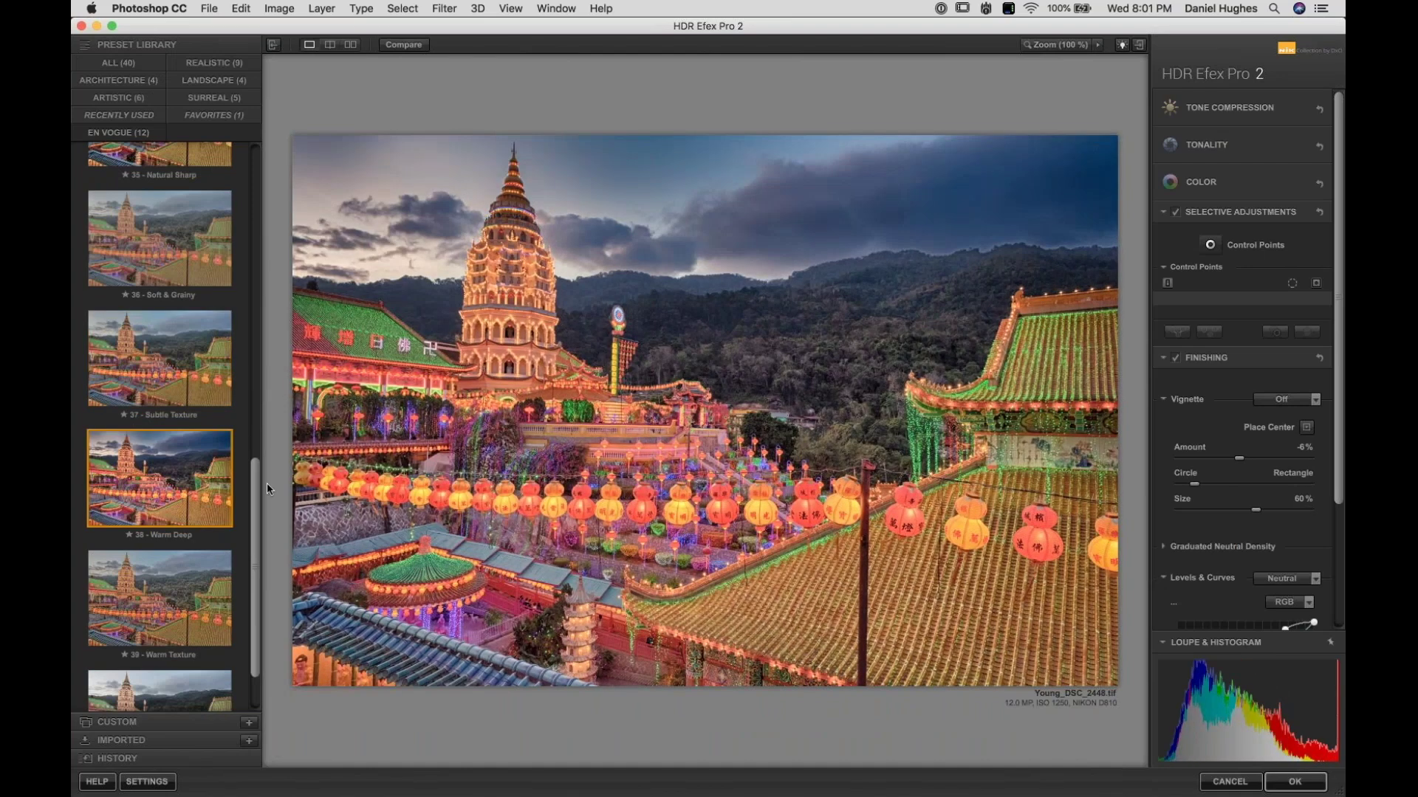
# Step: Apply the 40 - Winter dream preset to the temple image and hide the preset library
pyautogui.moveTo(257, 524); pyautogui.dragTo(258, 550)
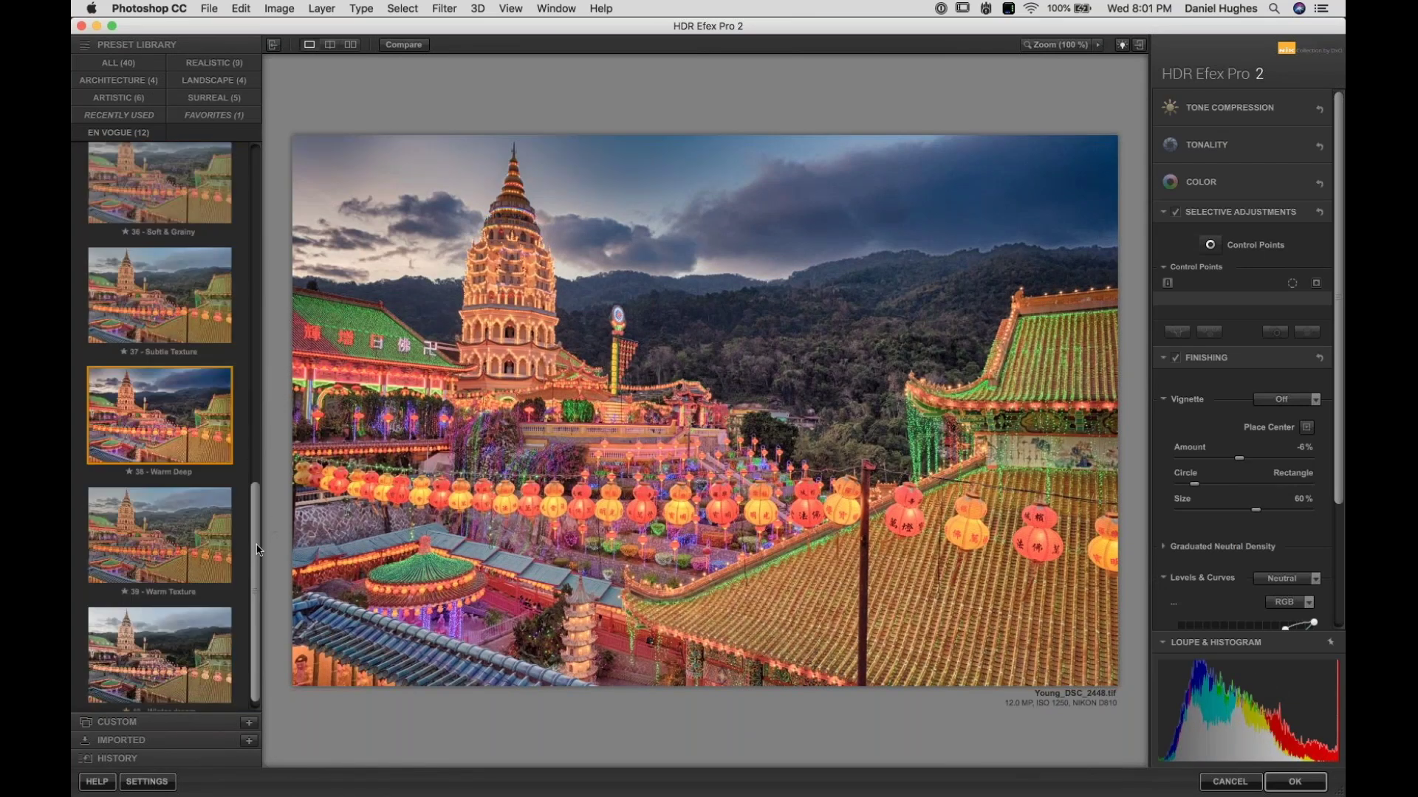
pyautogui.click(157, 648)
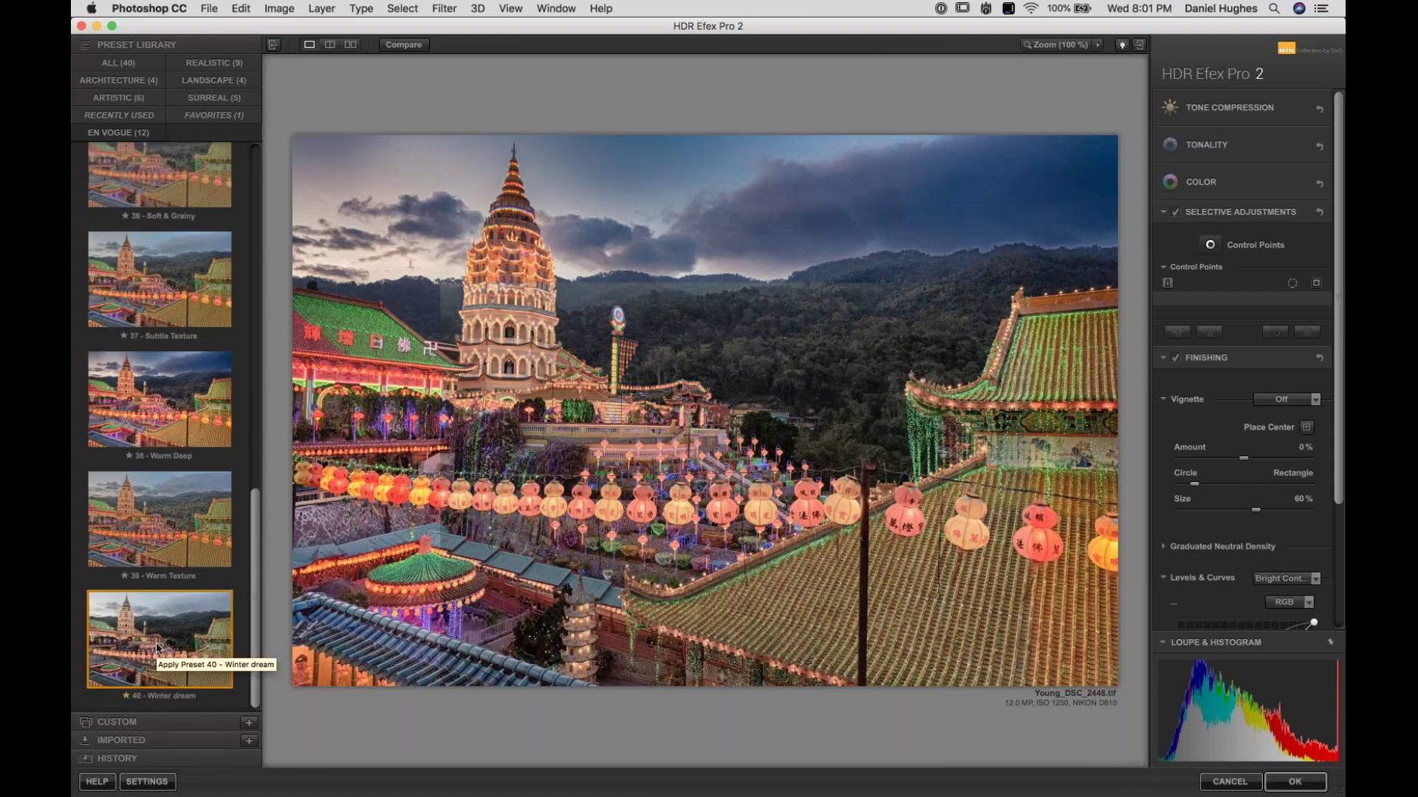
pyautogui.click(271, 45)
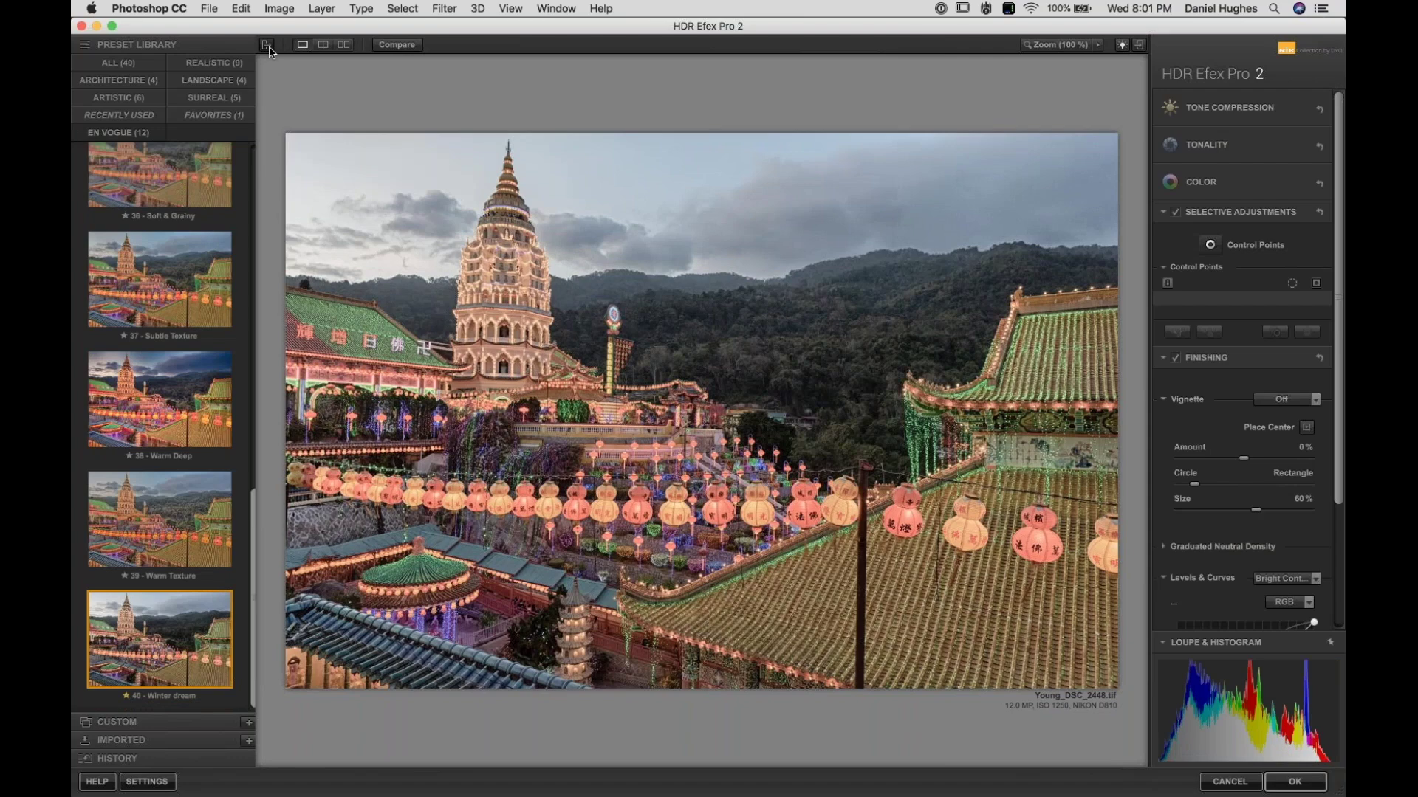
pyautogui.click(267, 46)
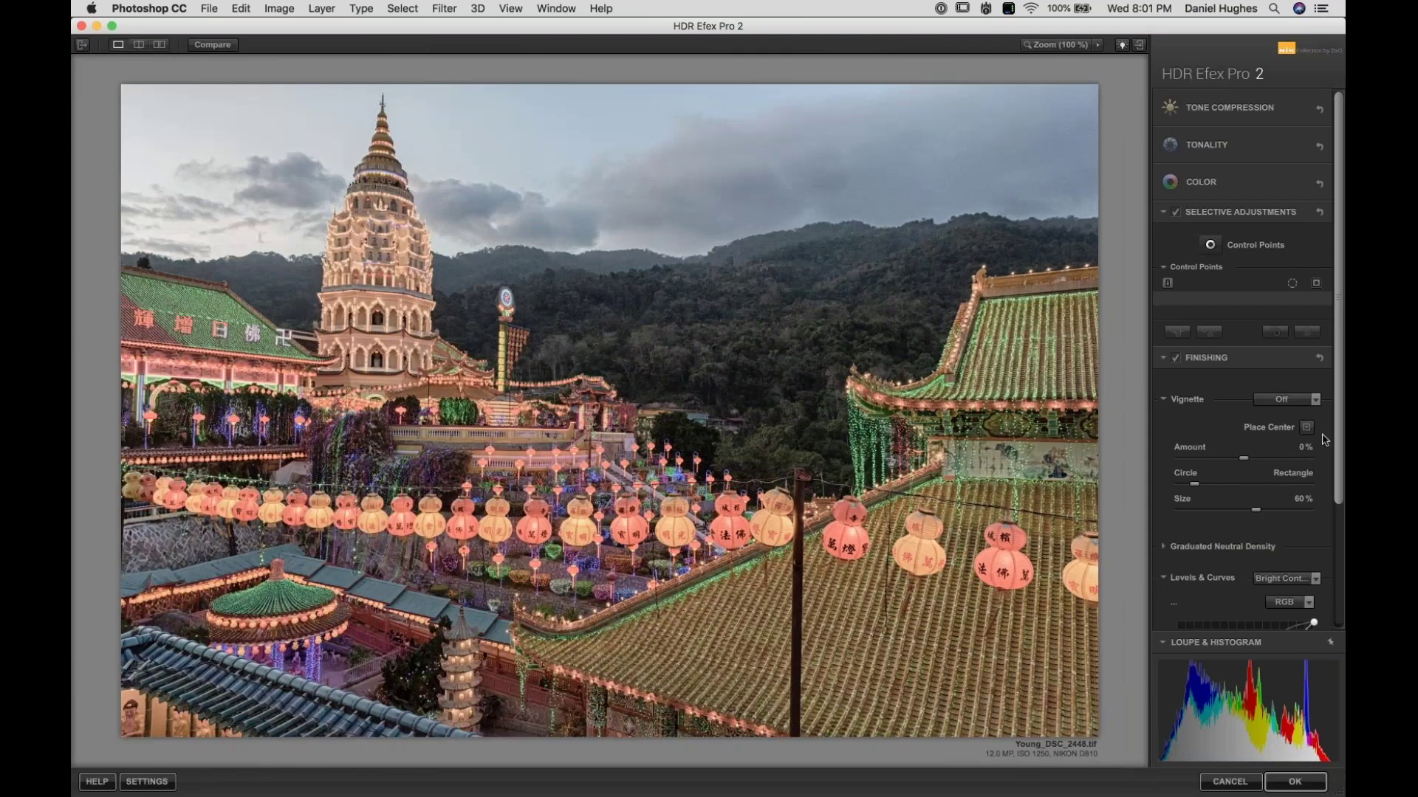
# Step: Collapse the Finishing section and set the temple image's global color Saturation to 28%
pyautogui.scroll(-4, 1323, 440)
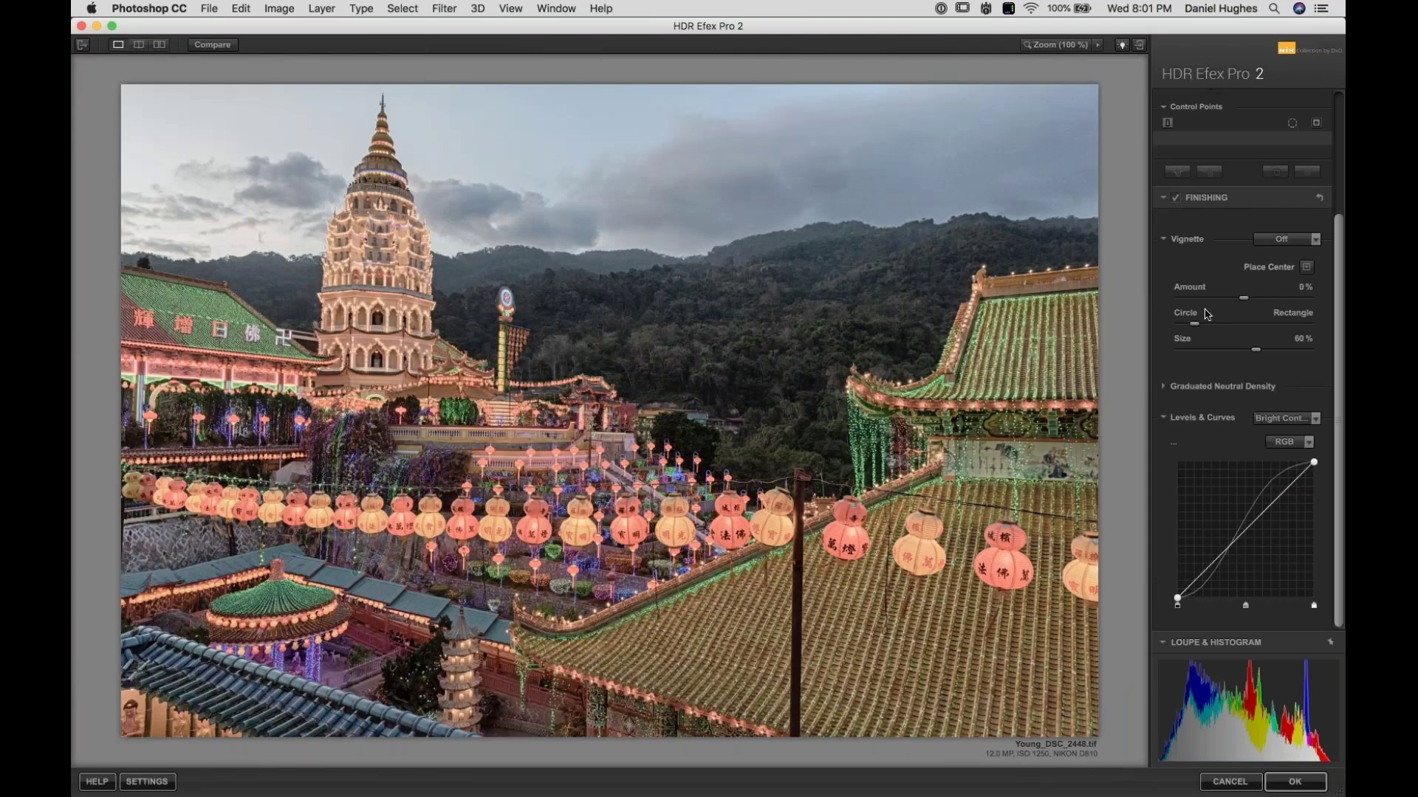
pyautogui.click(1211, 204)
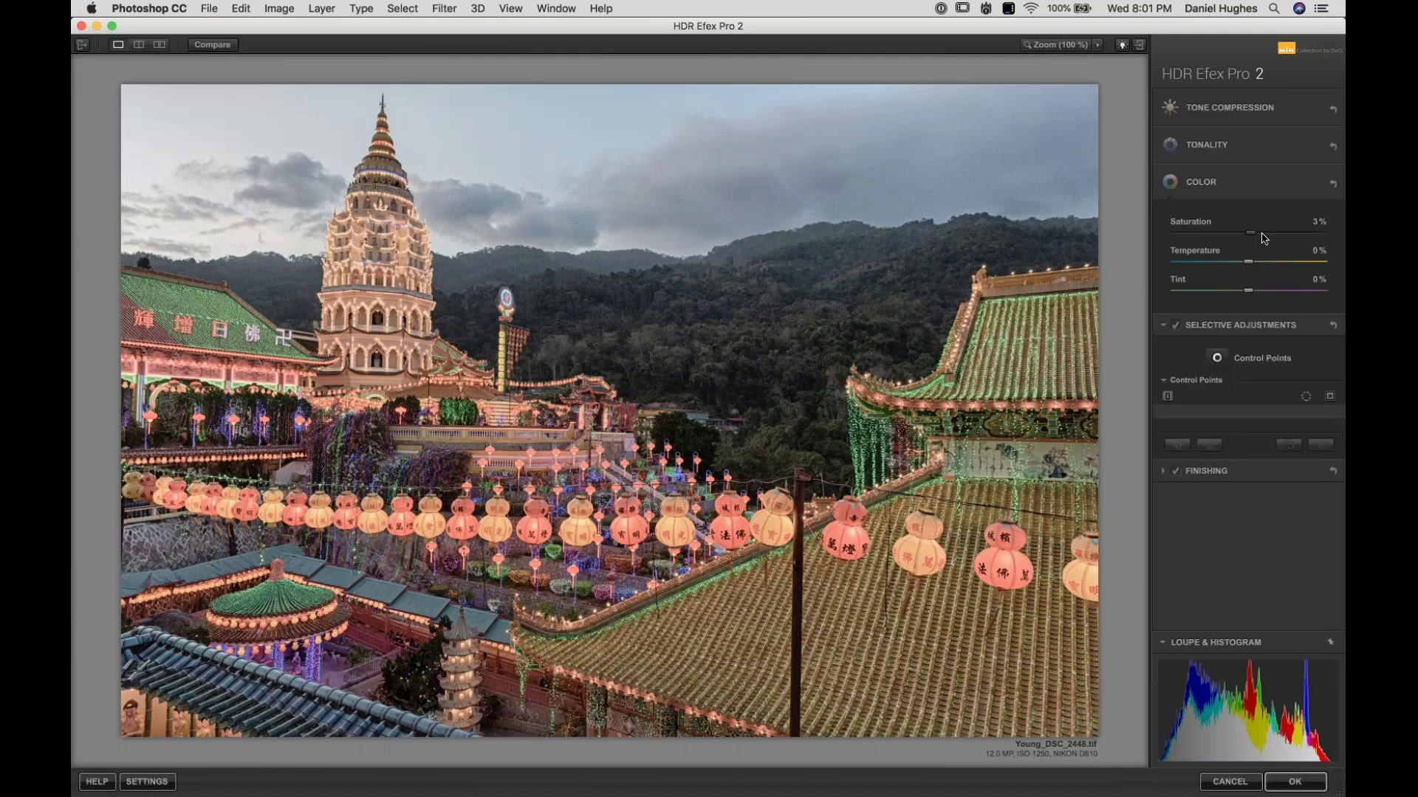
pyautogui.moveTo(1261, 234); pyautogui.dragTo(1266, 234)
pyautogui.moveTo(1268, 238); pyautogui.dragTo(1268, 235)
pyautogui.moveTo(1077, 786)
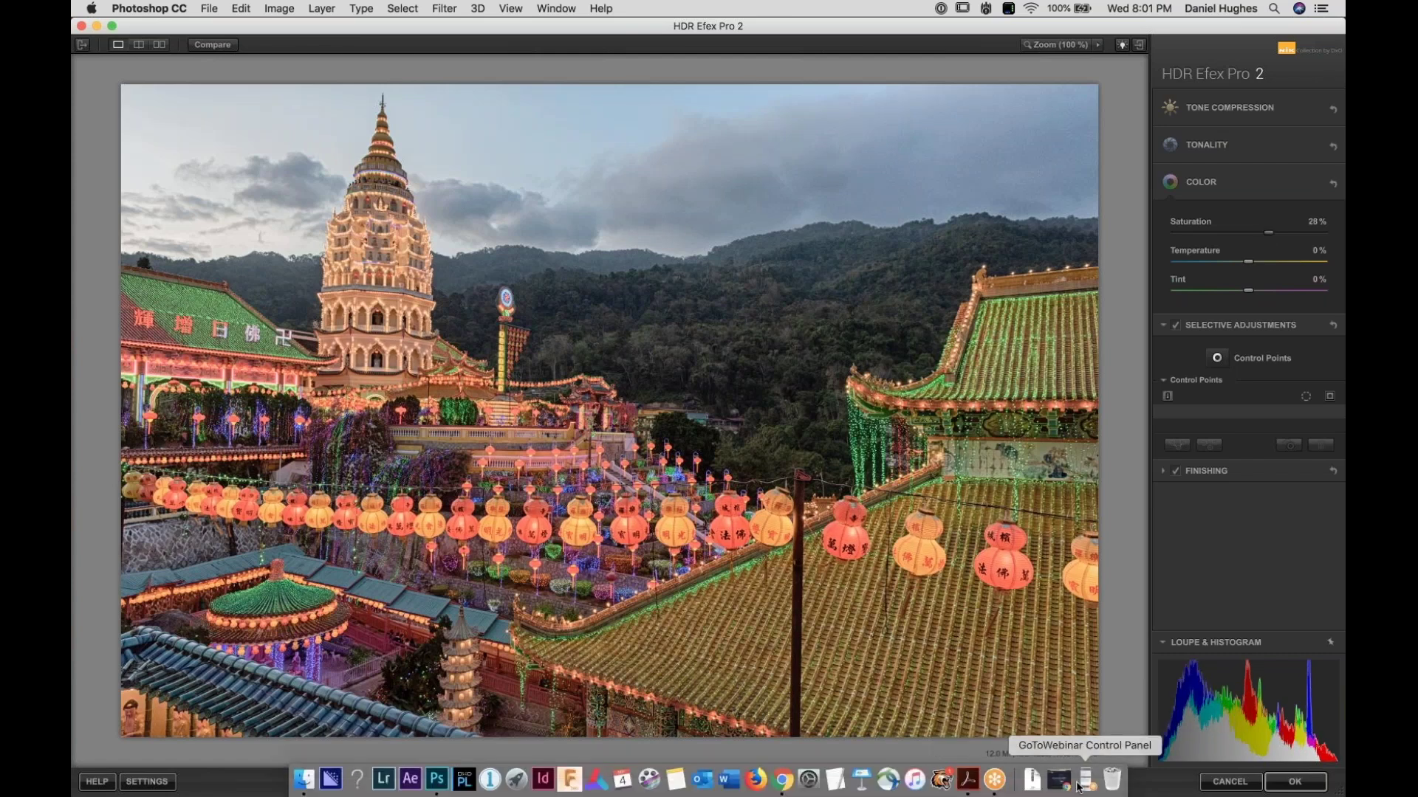
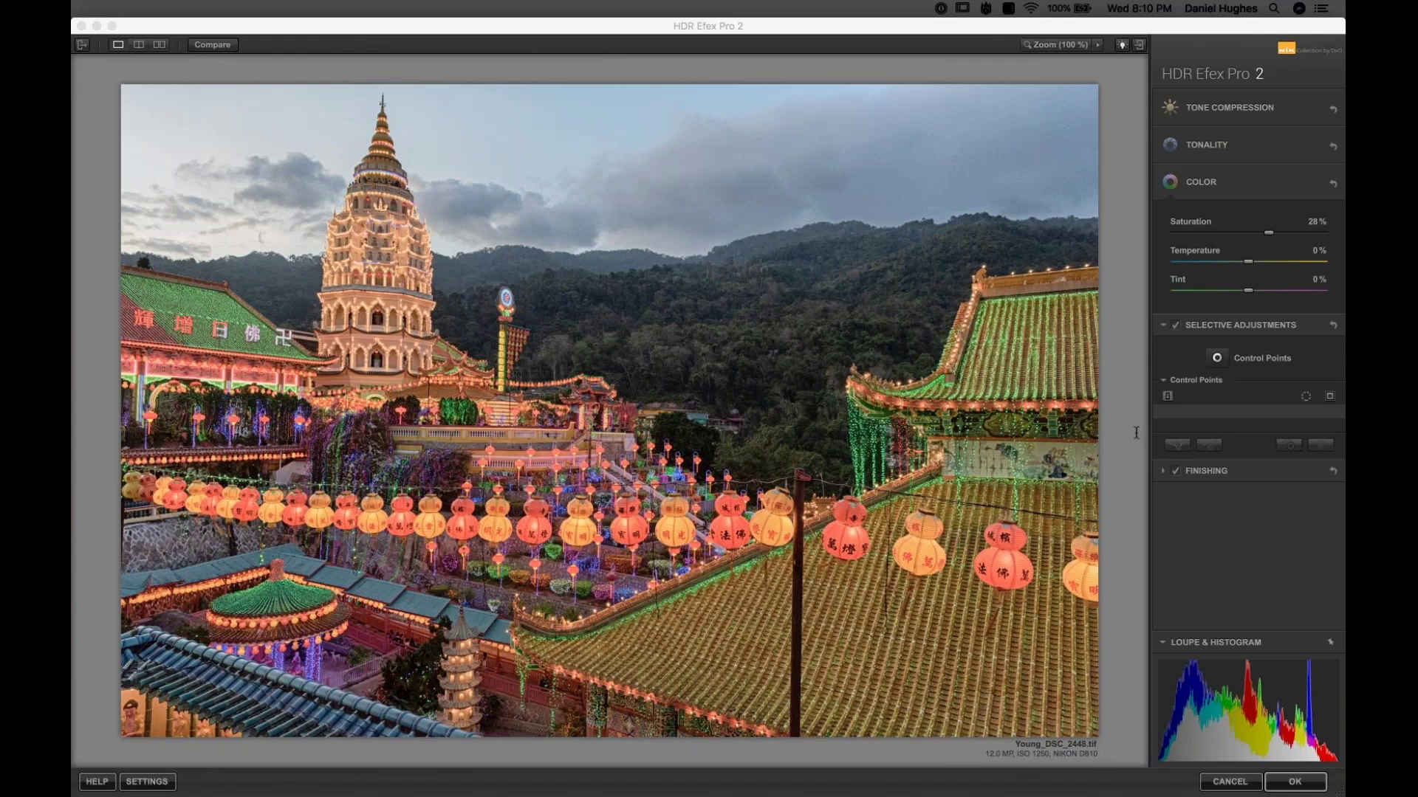
# Step: Add a control point in the sky beside the pagoda, move it higher above the hills, and expand its full set of sliders
pyautogui.click(1315, 361)
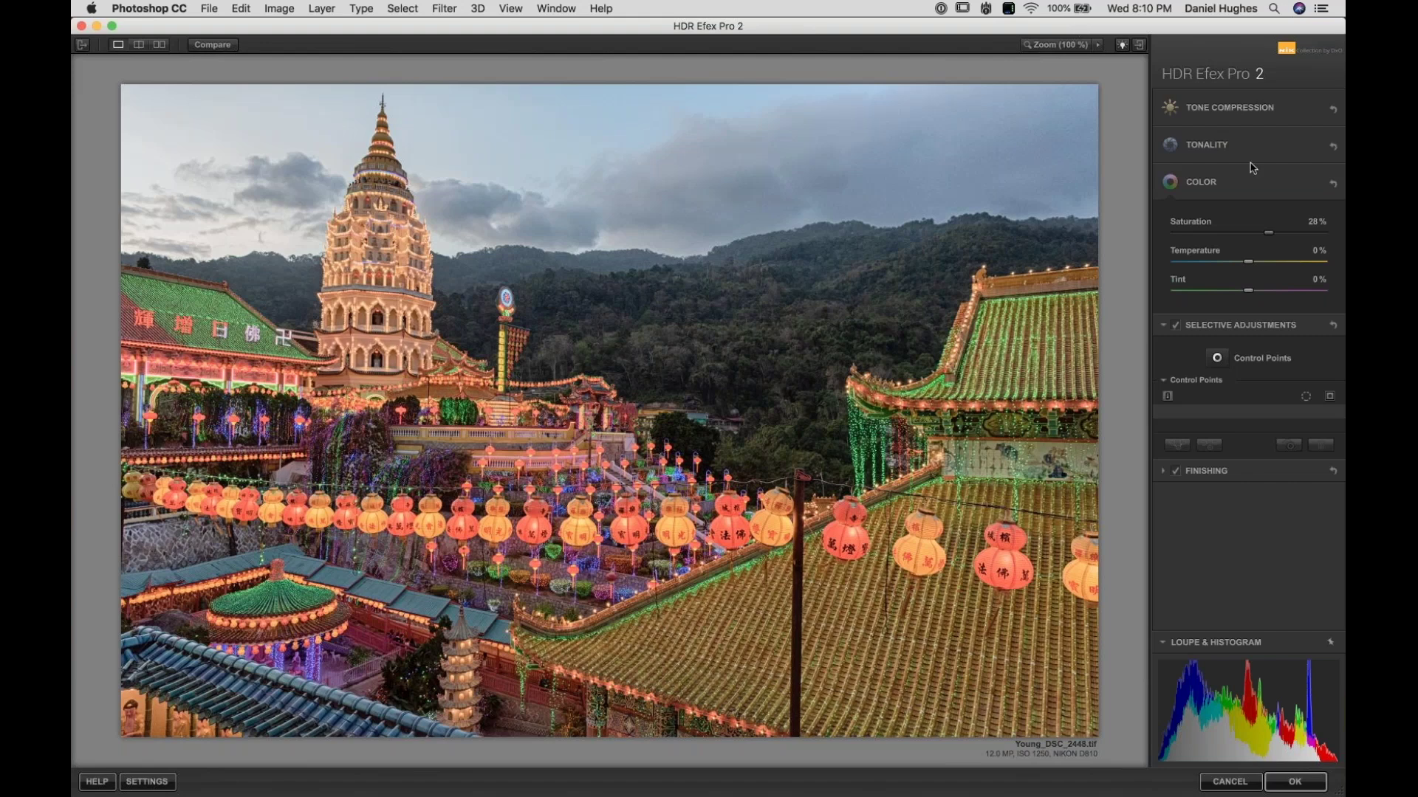
pyautogui.click(1216, 357)
pyautogui.click(688, 202)
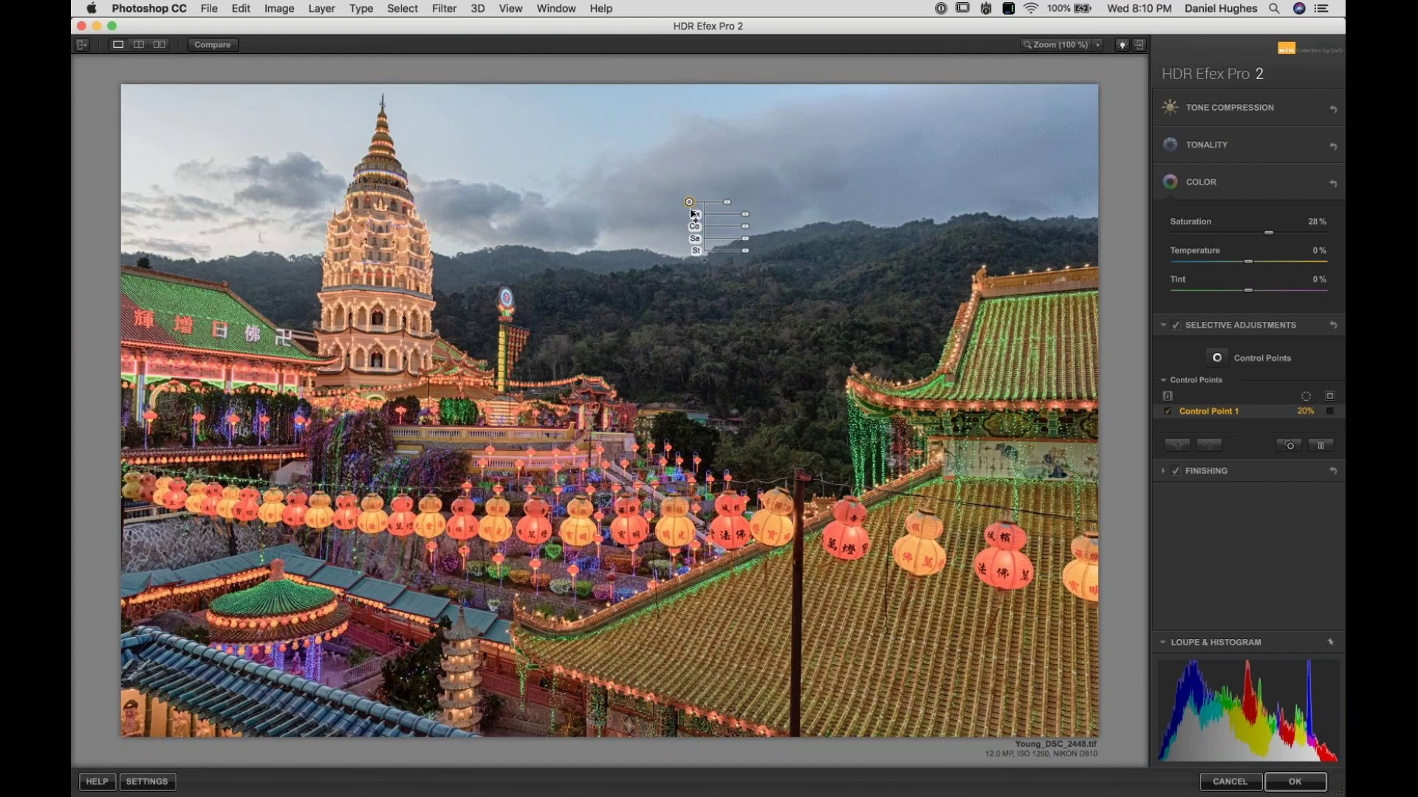
pyautogui.moveTo(689, 202); pyautogui.dragTo(688, 148)
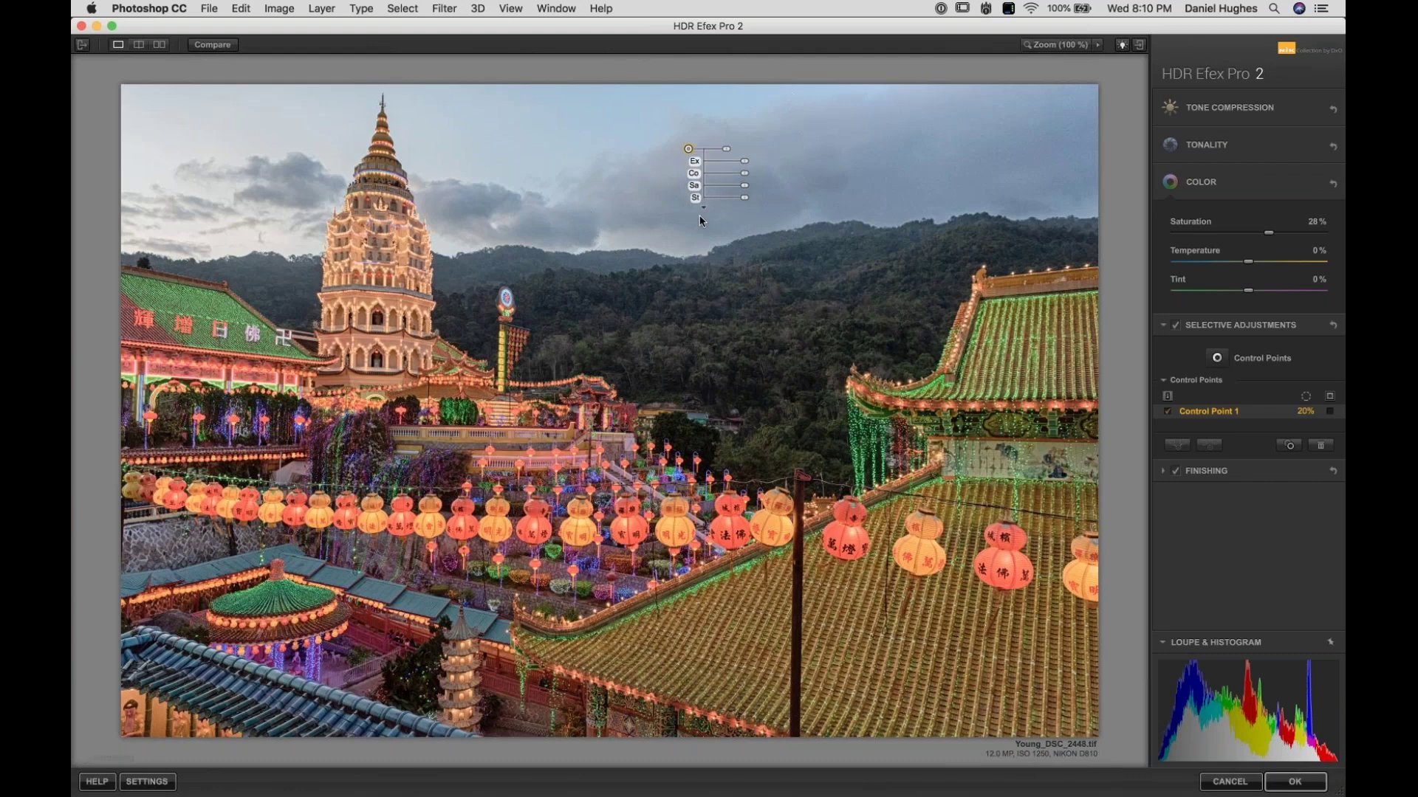
pyautogui.click(703, 206)
# Step: Switch to Chrome and open the Past Webinars page on the Nik Collection website
pyautogui.moveTo(1078, 792)
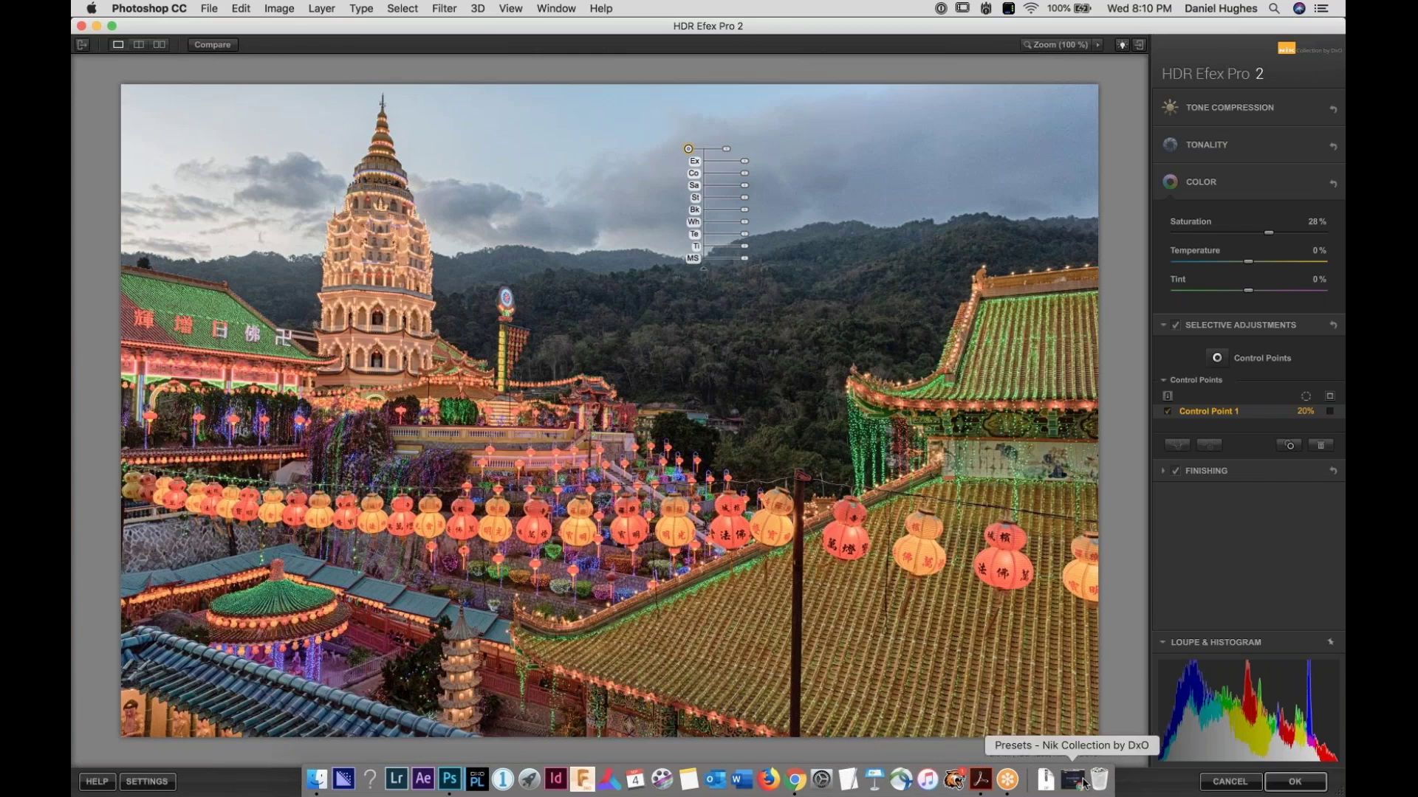
pyautogui.click(1073, 778)
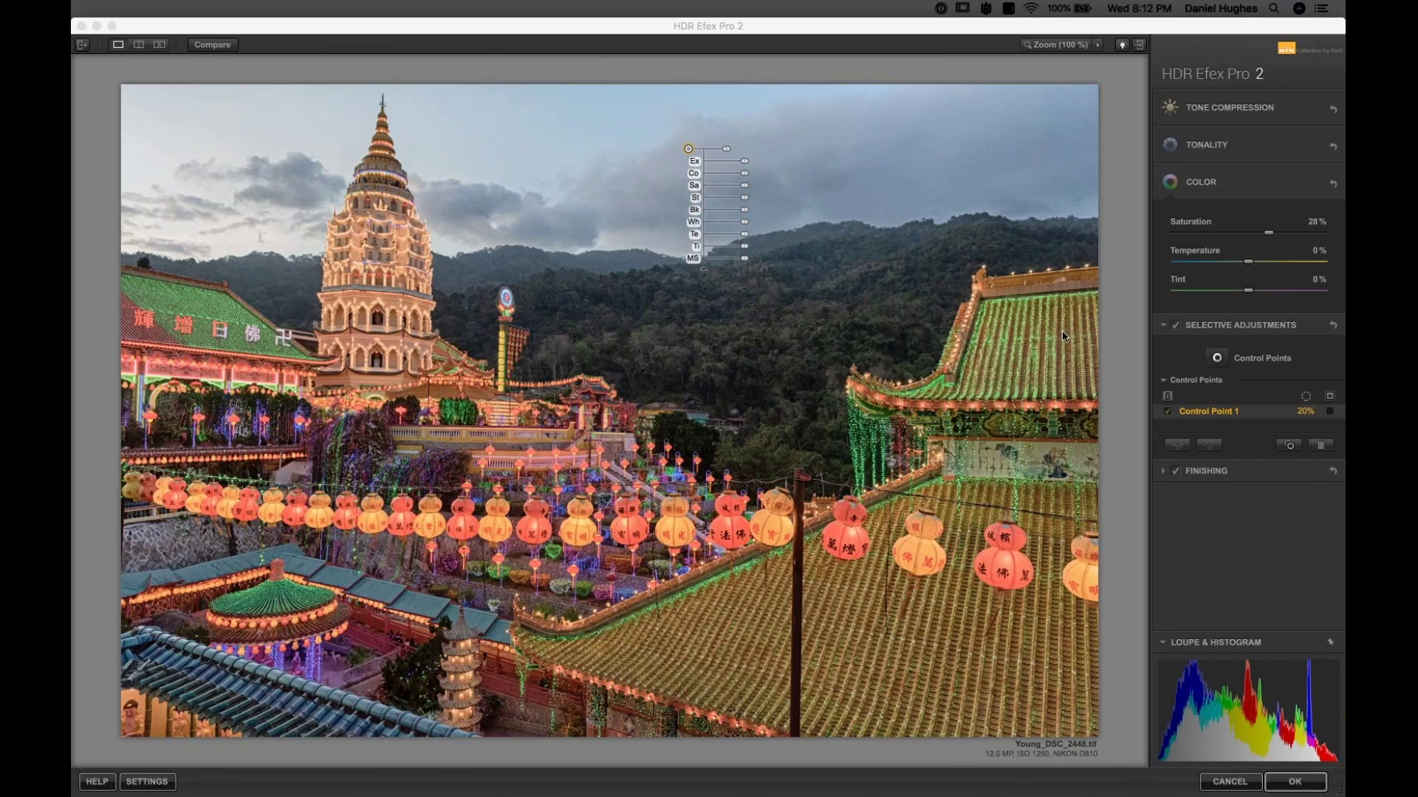
pyautogui.moveTo(820, 786)
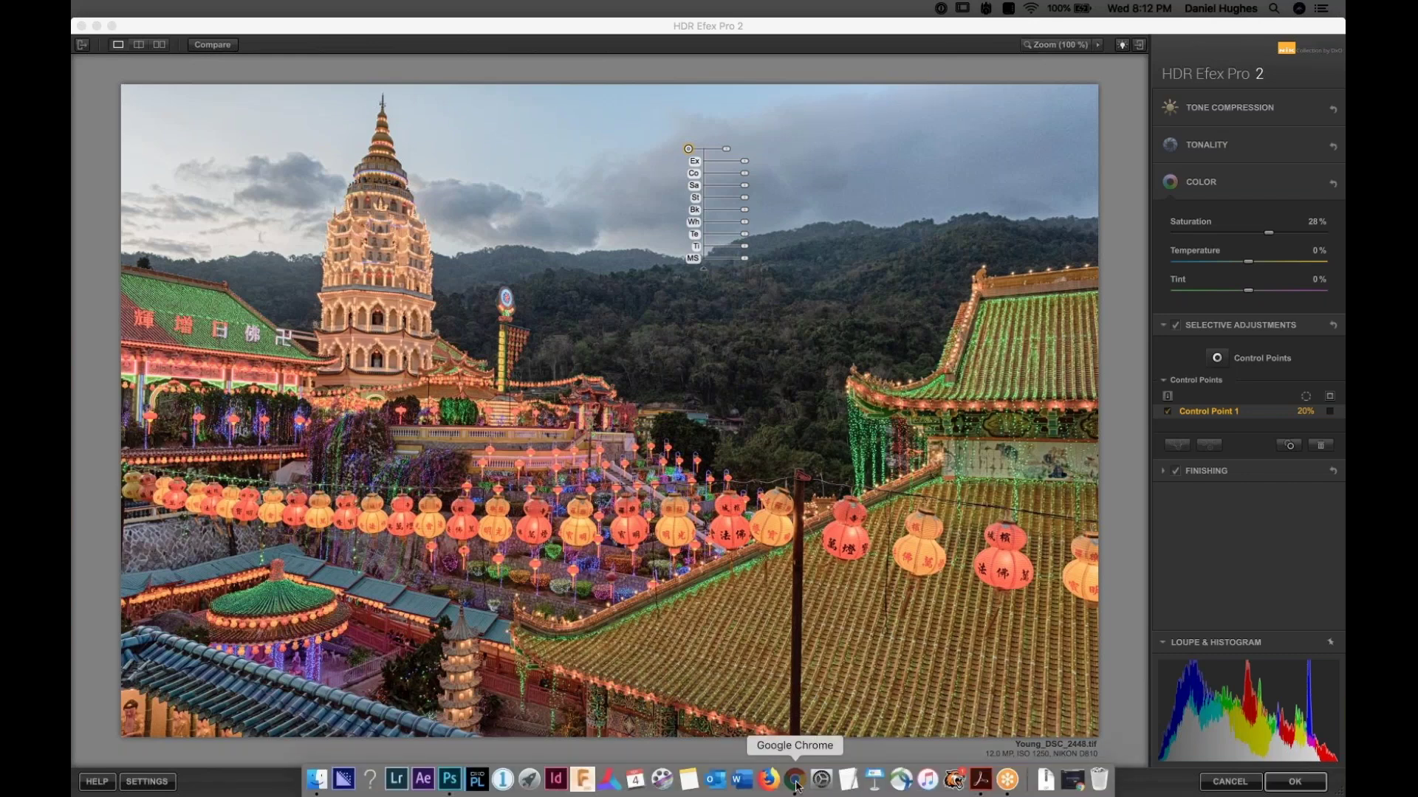
pyautogui.click(795, 781)
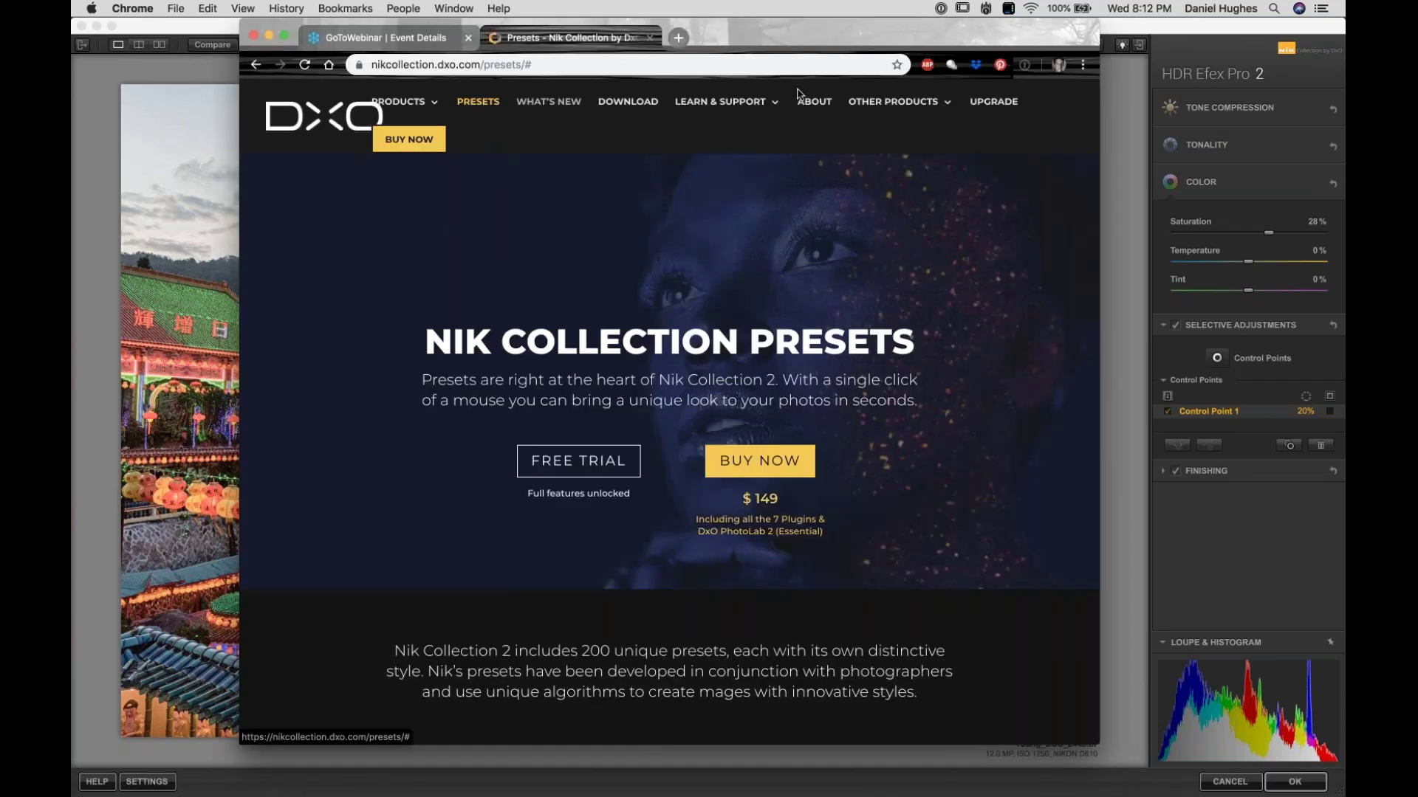
pyautogui.moveTo(762, 118)
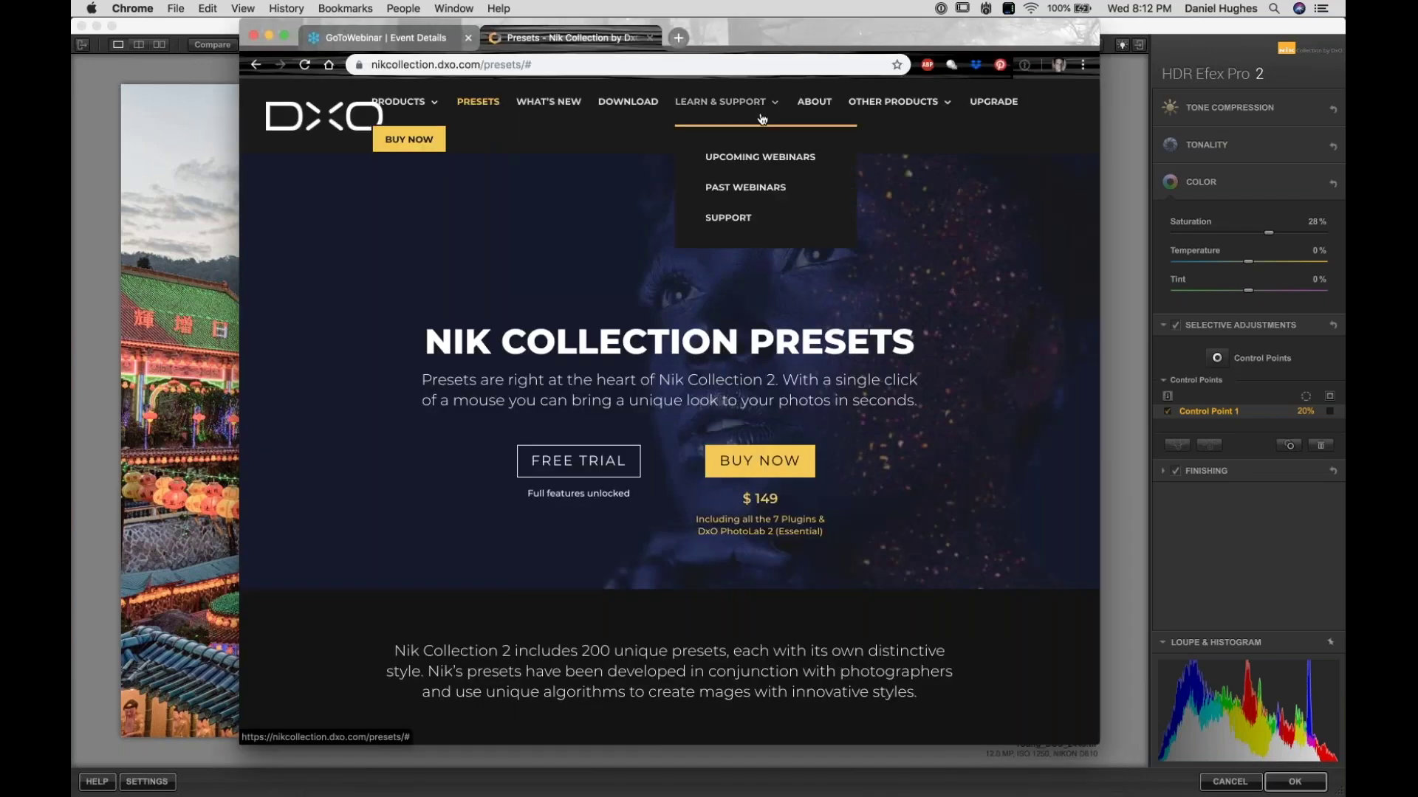
pyautogui.click(746, 188)
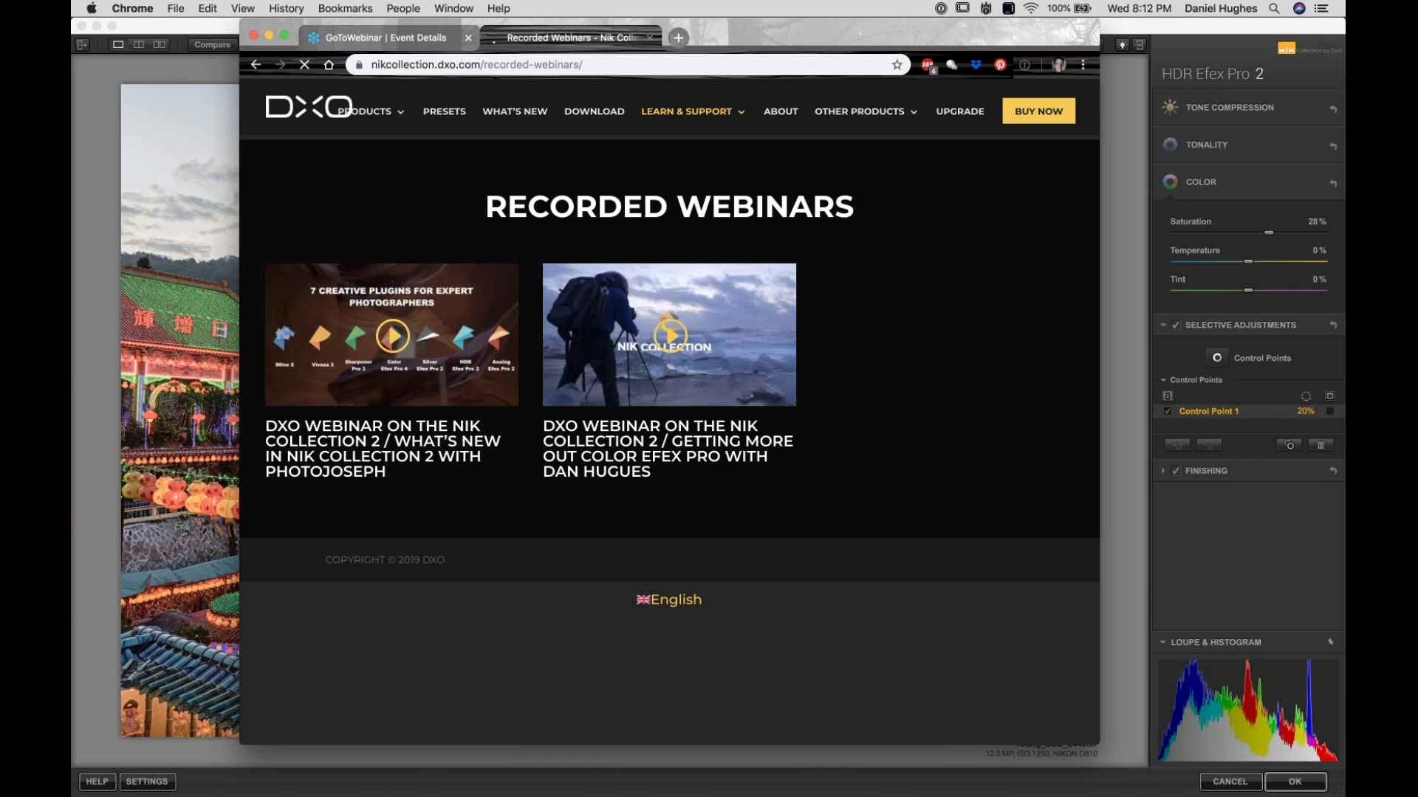
pyautogui.moveTo(687, 111)
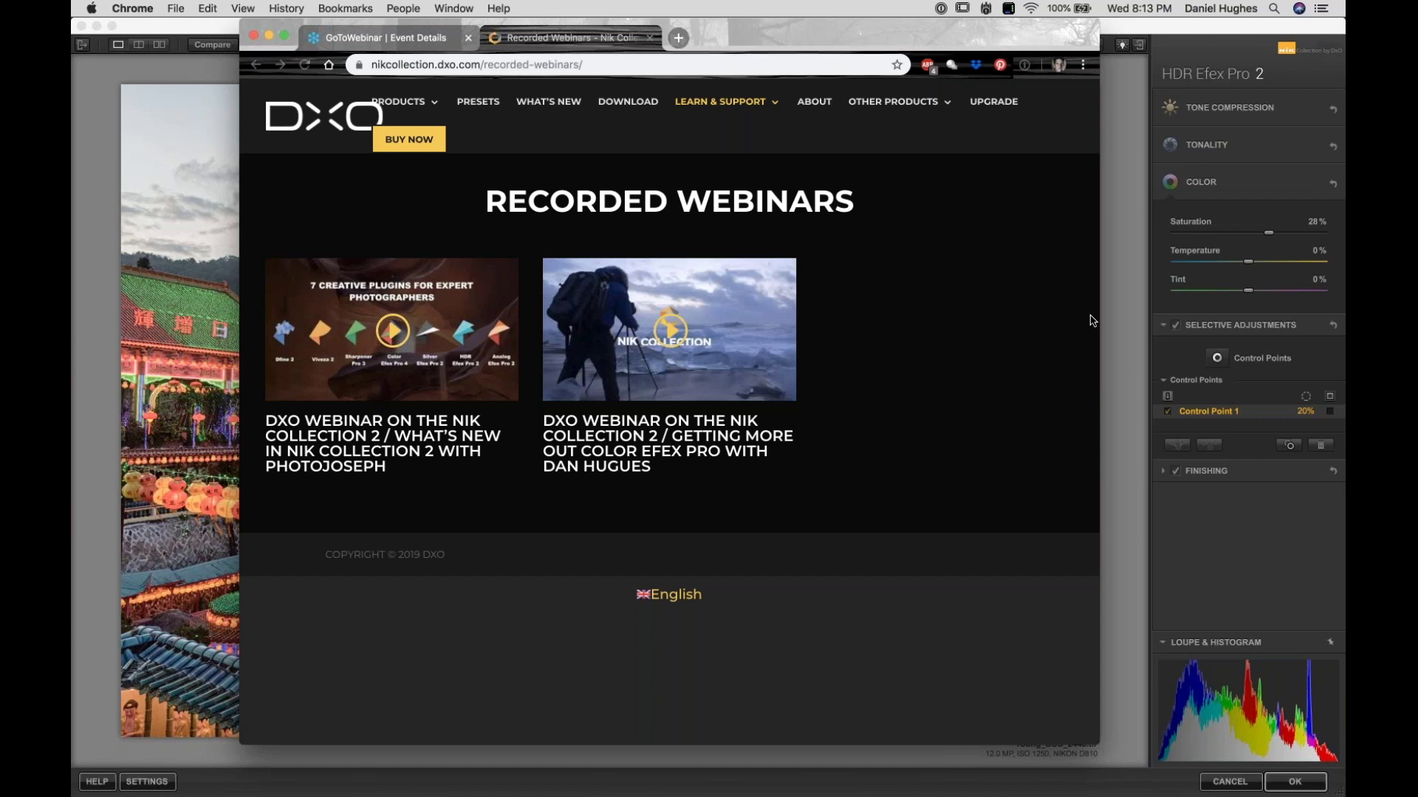
# Step: Switch back to Photoshop and move its window back so it fills the screen with the dining room image
pyautogui.press('super+Tab')
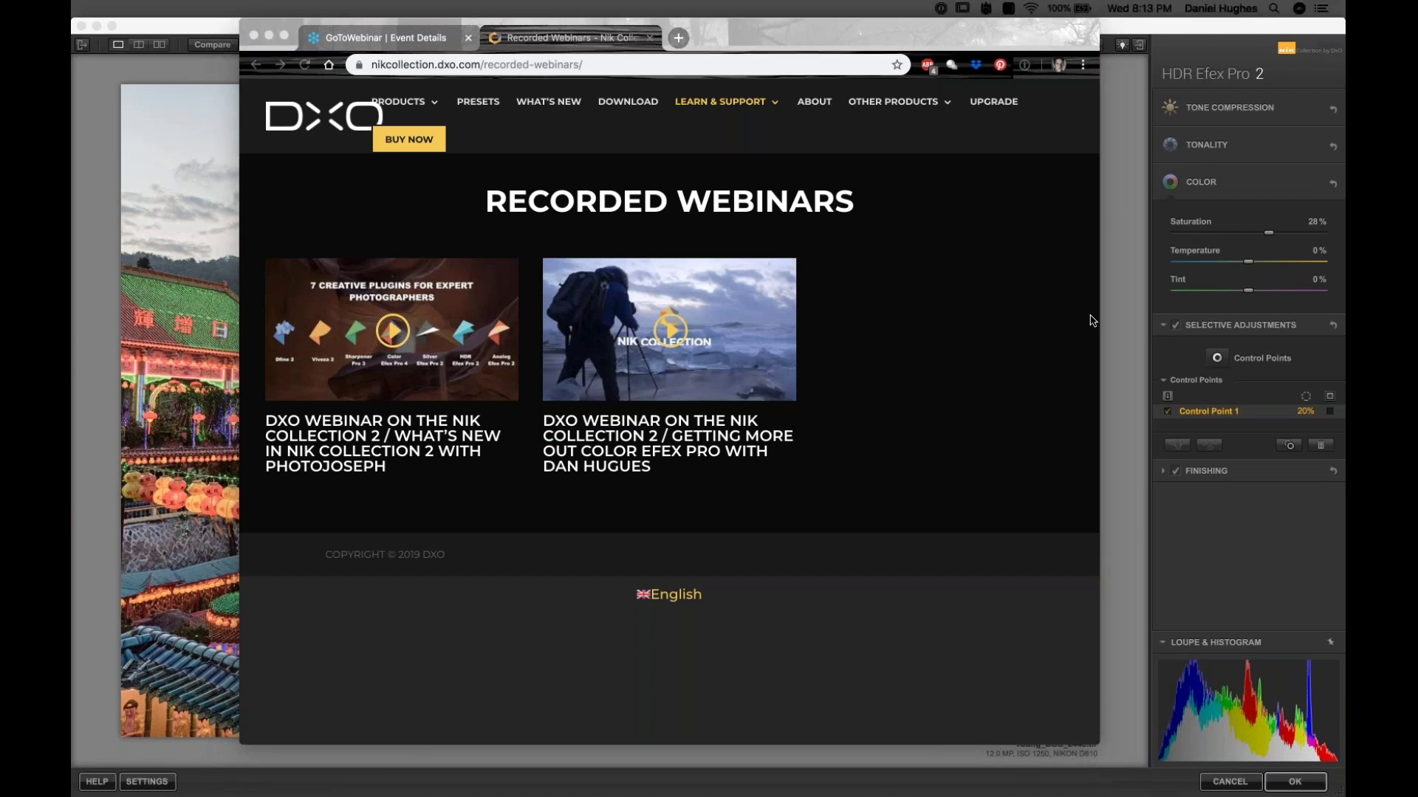
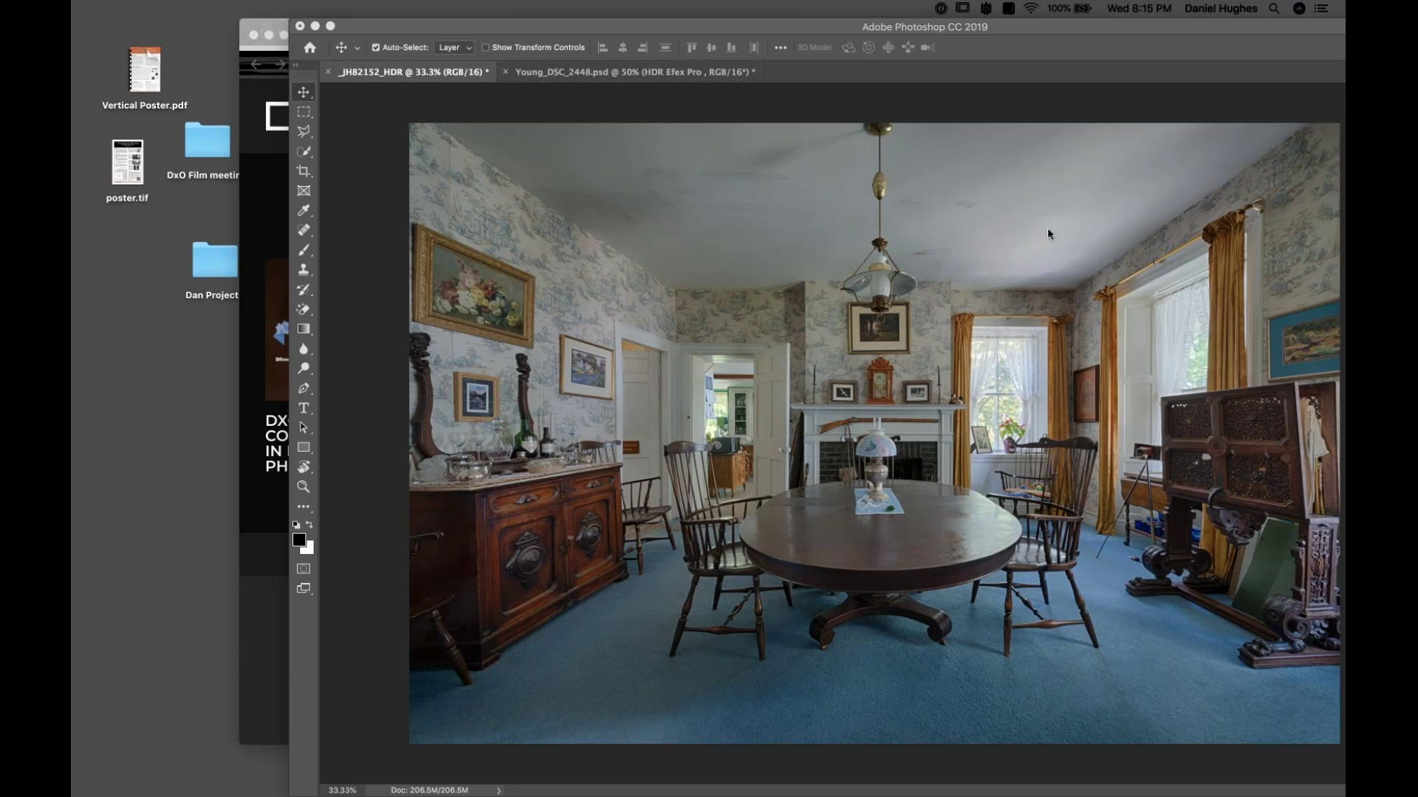
pyautogui.click(810, 30)
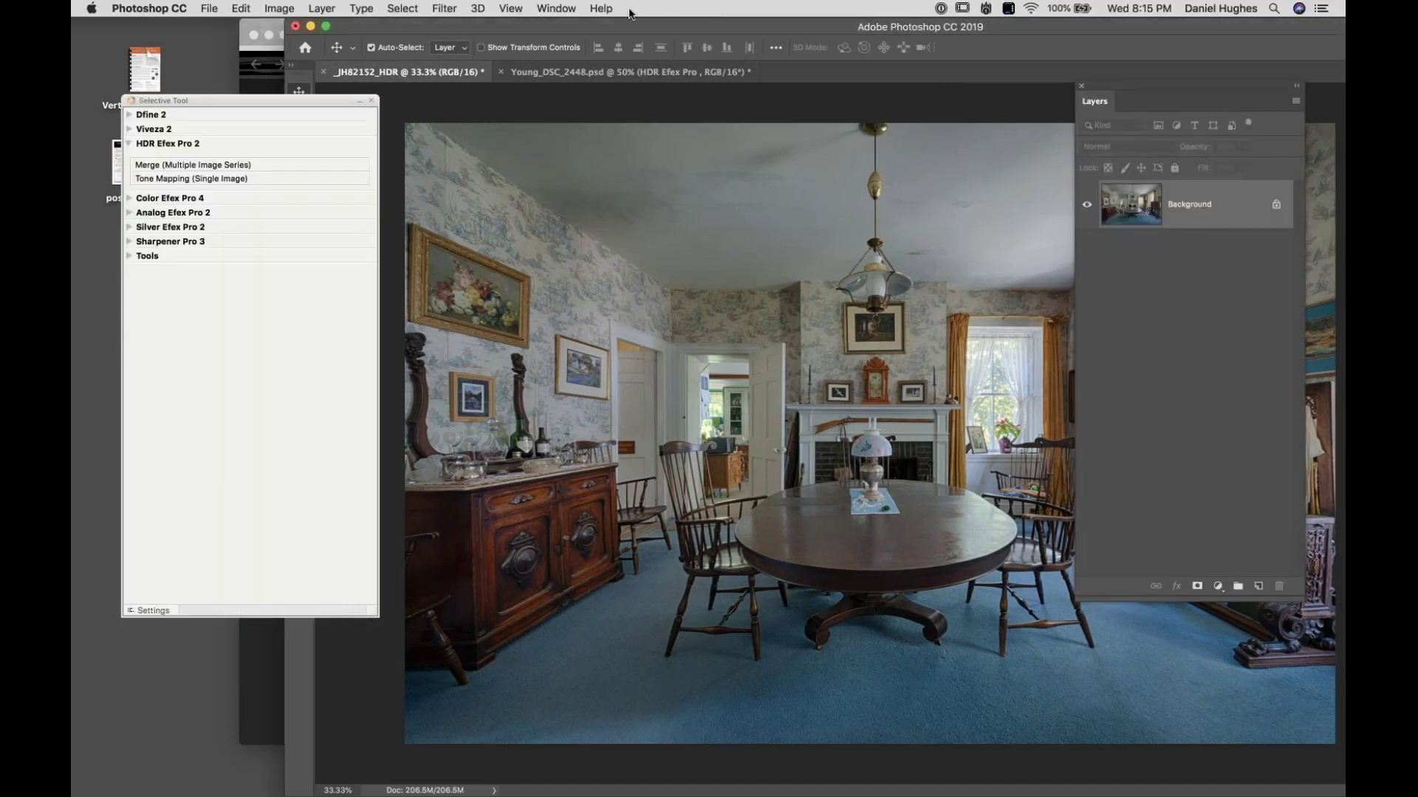
pyautogui.moveTo(673, 22); pyautogui.dragTo(459, 9)
# Step: Apply a Color Efex Pro 4 recipe combining Old Photo, Cross Processing, Levels & Curves and Sunlight to the dining room image
pyautogui.click(170, 198)
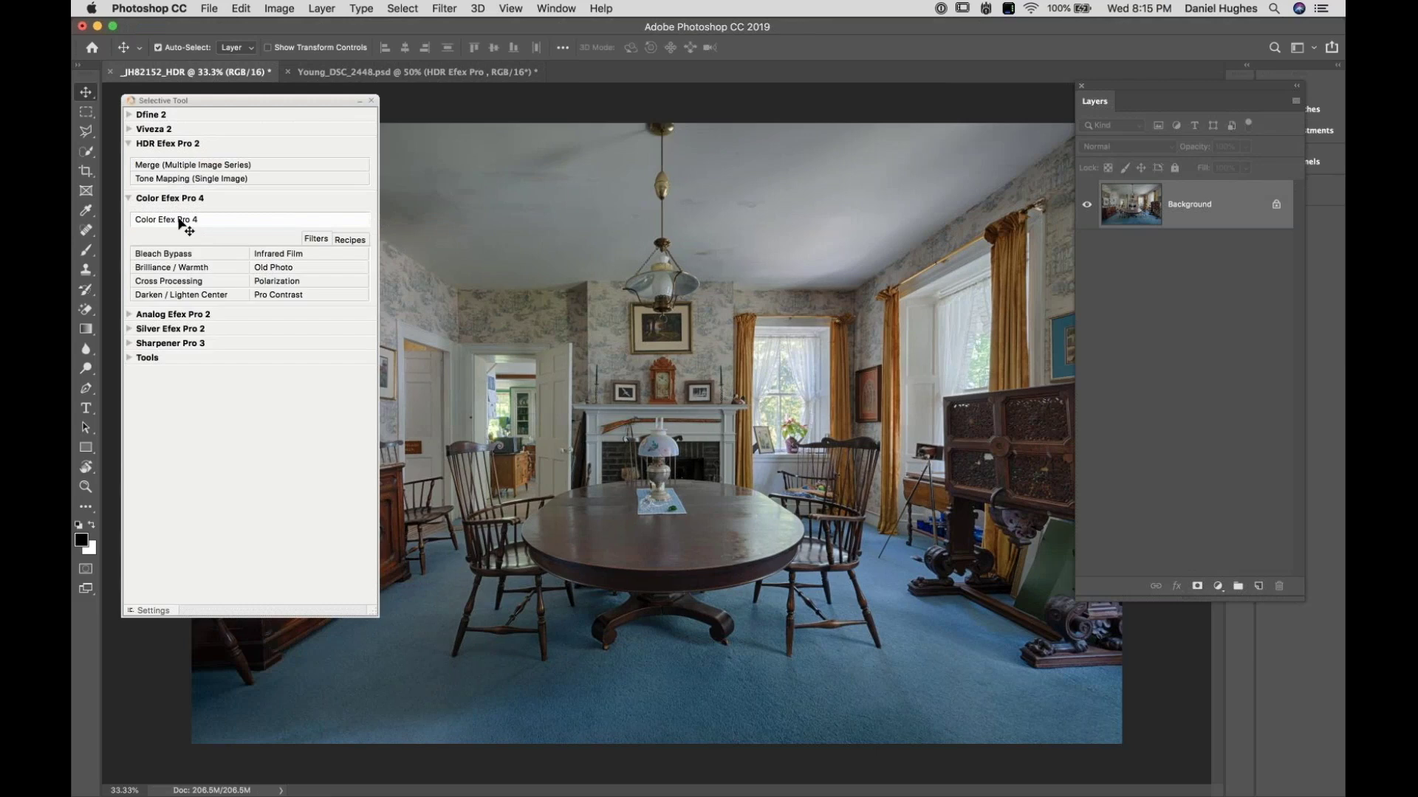
pyautogui.click(349, 241)
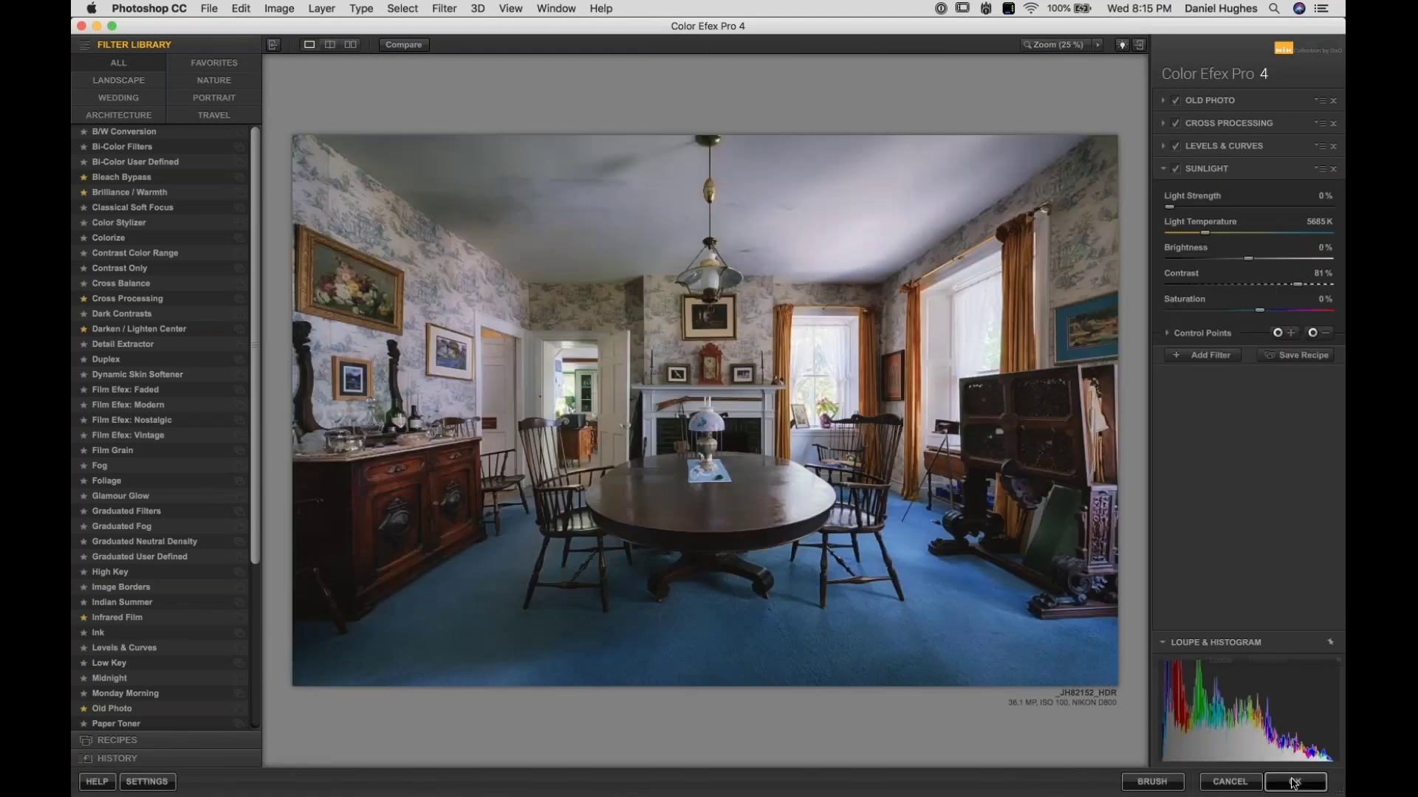
pyautogui.click(1294, 783)
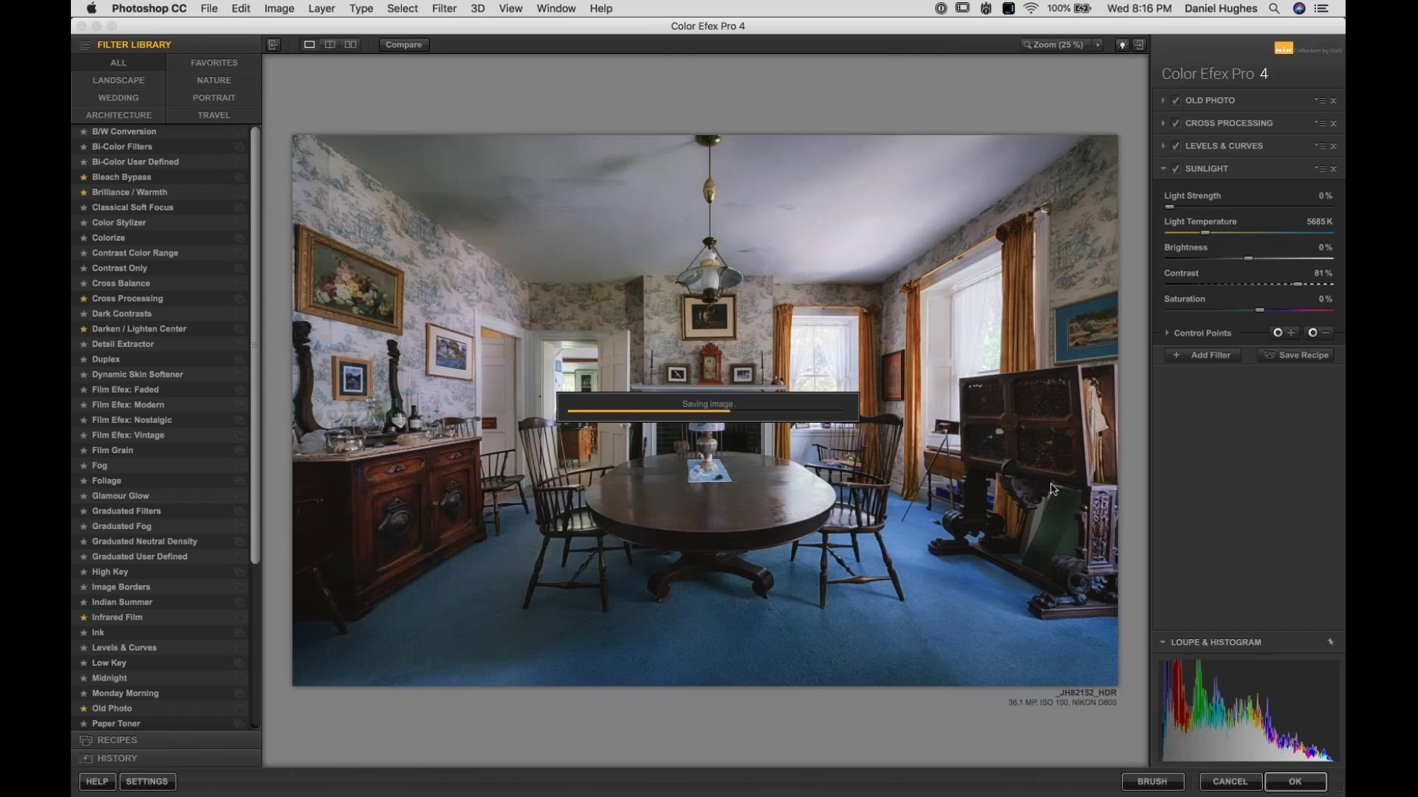
# Step: Switch from Color Efex Pro 4 to the GoToWebinar Control Panel
pyautogui.press('super+Tab')
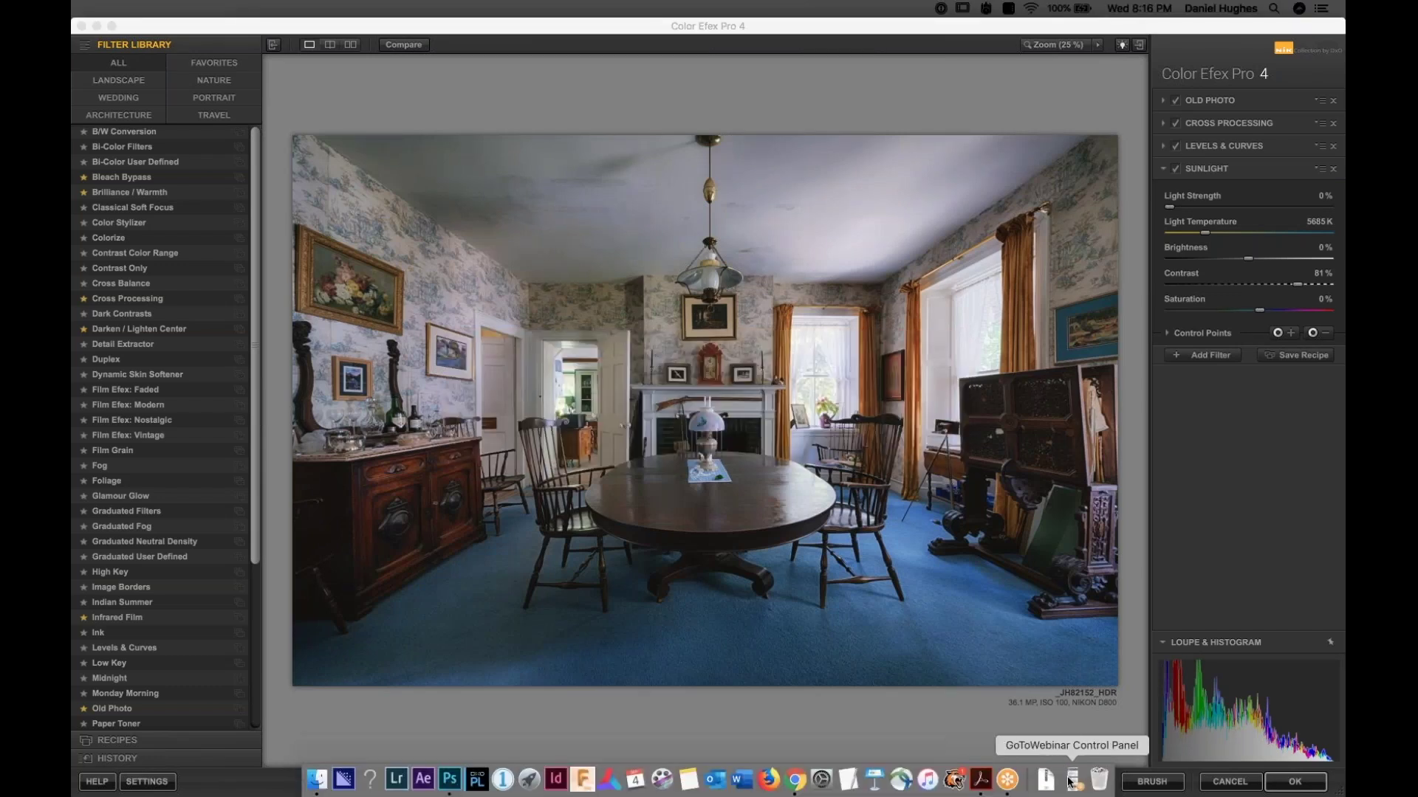
pyautogui.click(1071, 781)
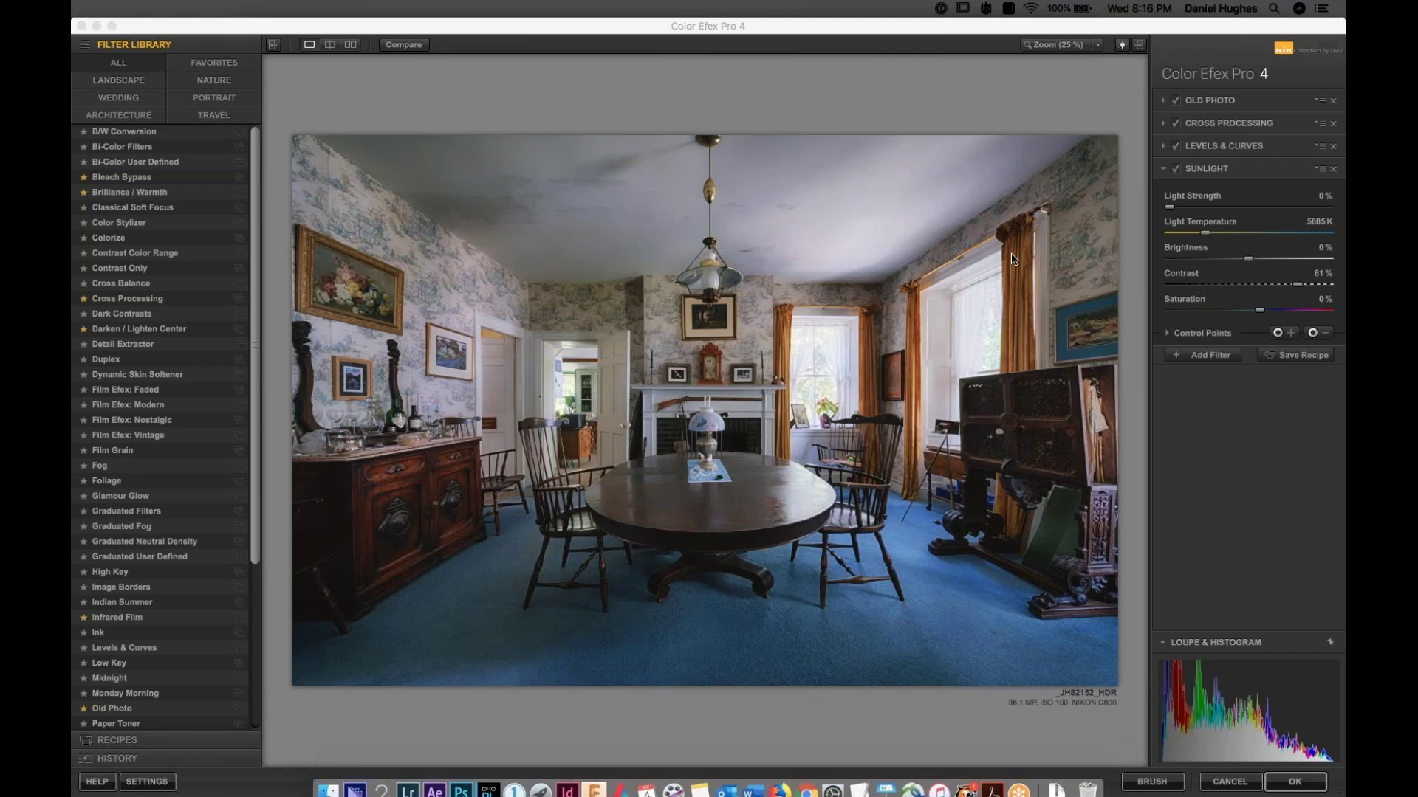